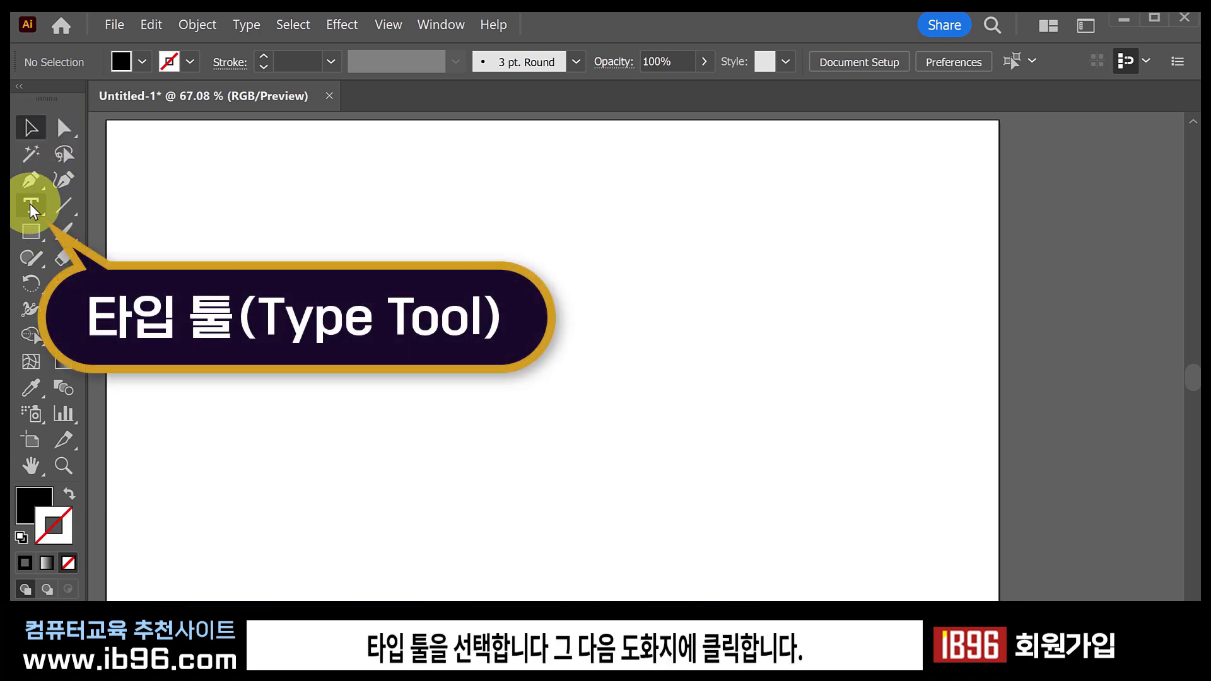
Place placeholder point text in the artboard's upper-left area with the Type tool.
left_click(29, 203)
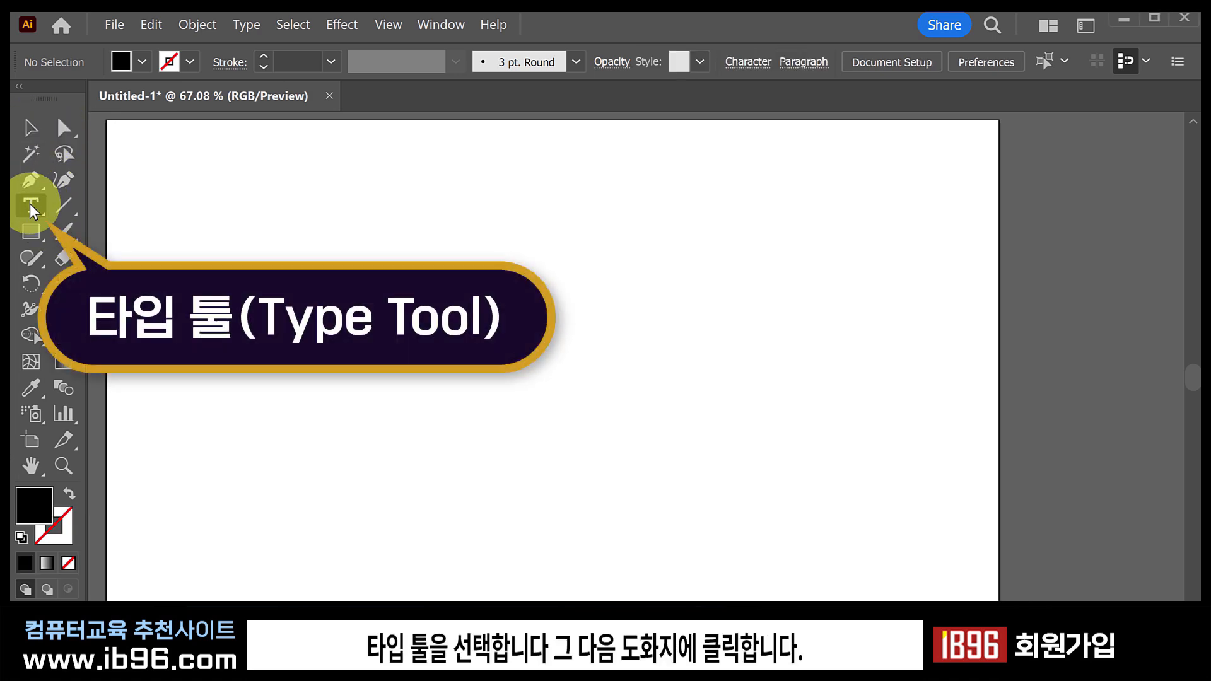
left_click(226, 211)
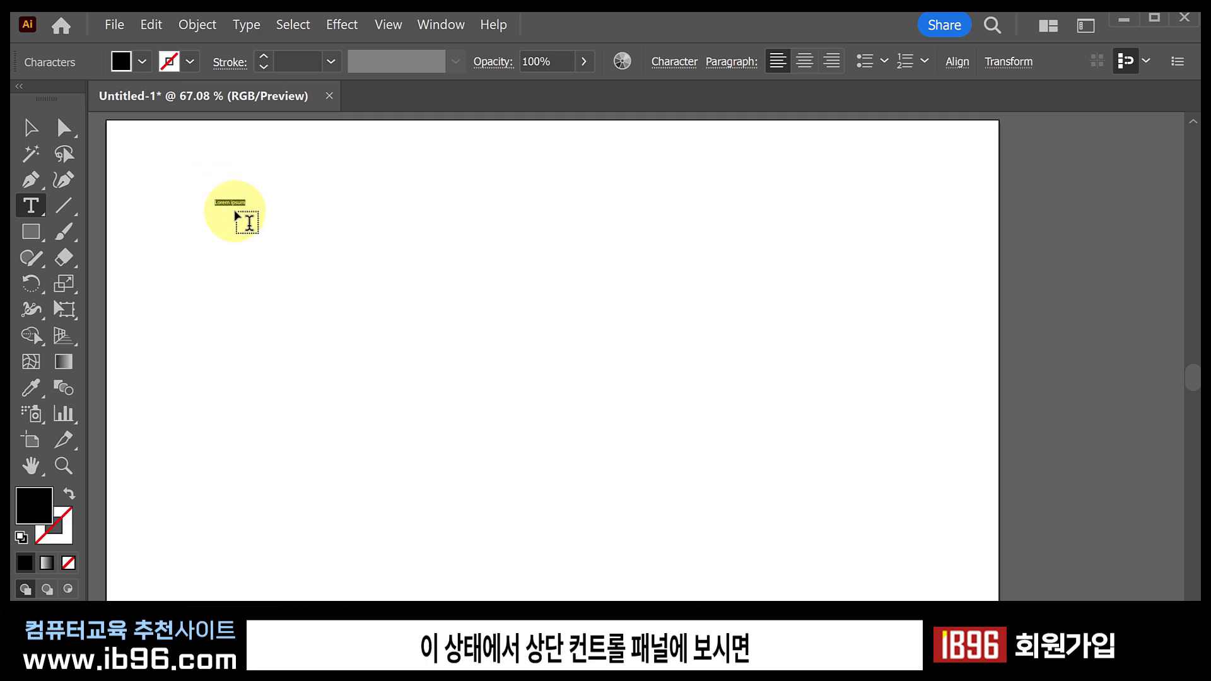
left_click(674, 63)
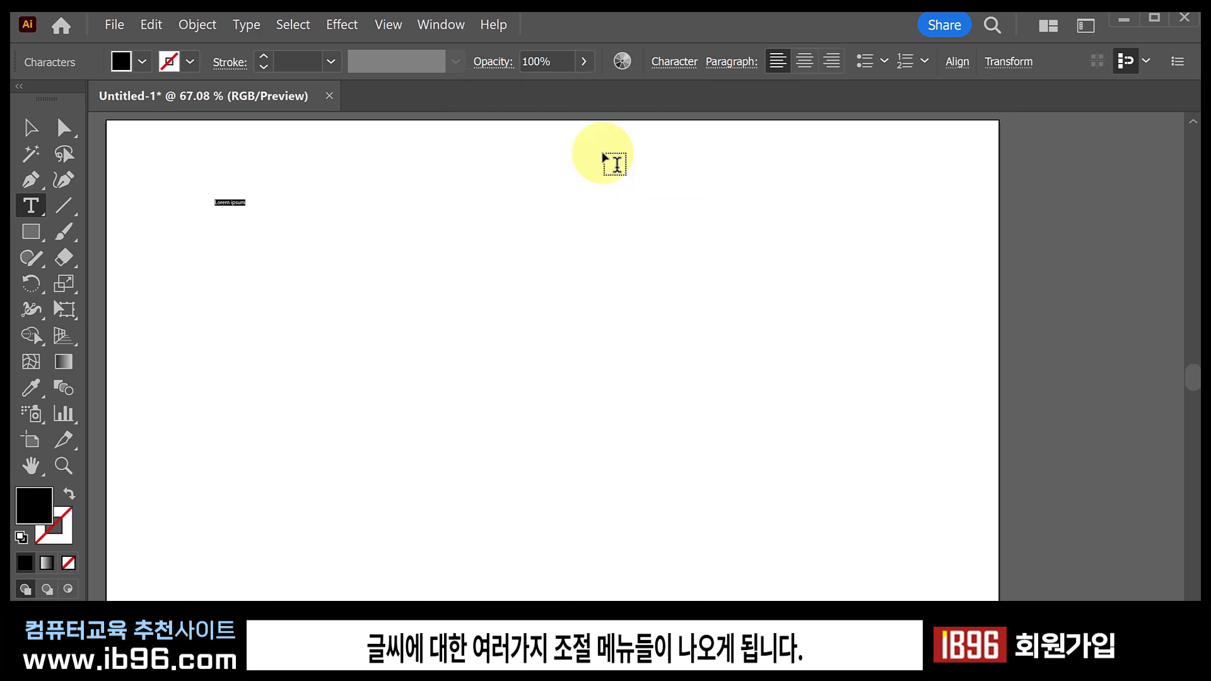
Open the floating Character panel and place it beside the placeholder text.
left_click(451, 24)
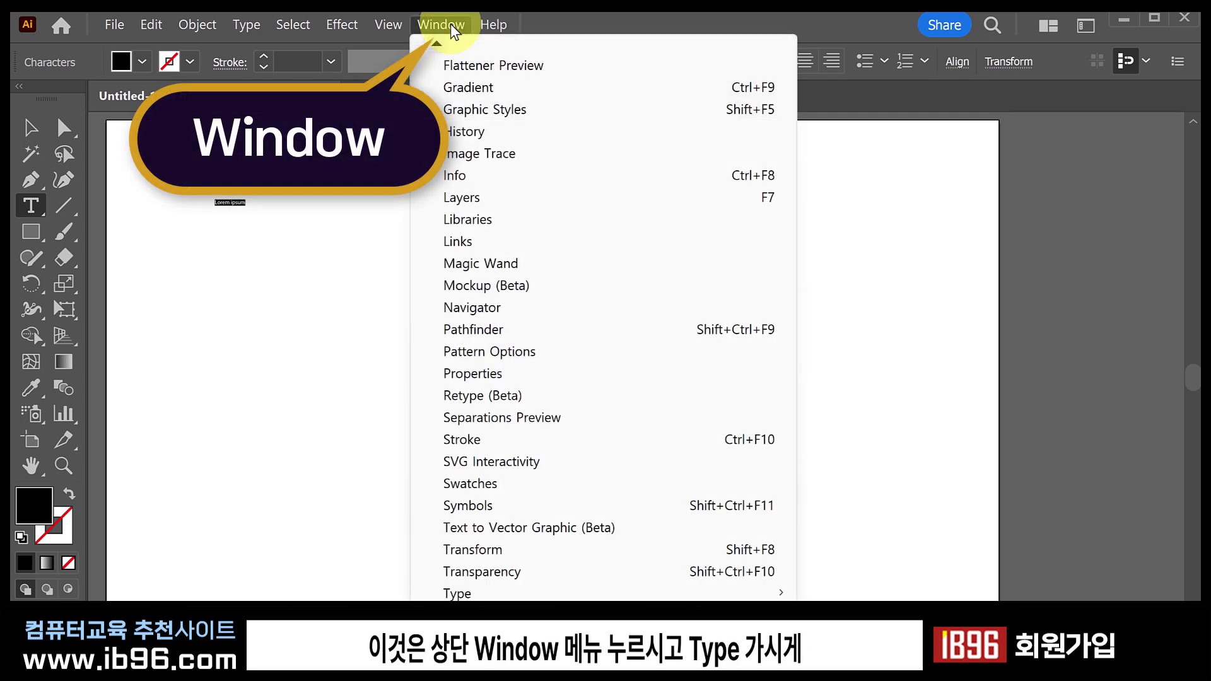
mouse_move(459, 600)
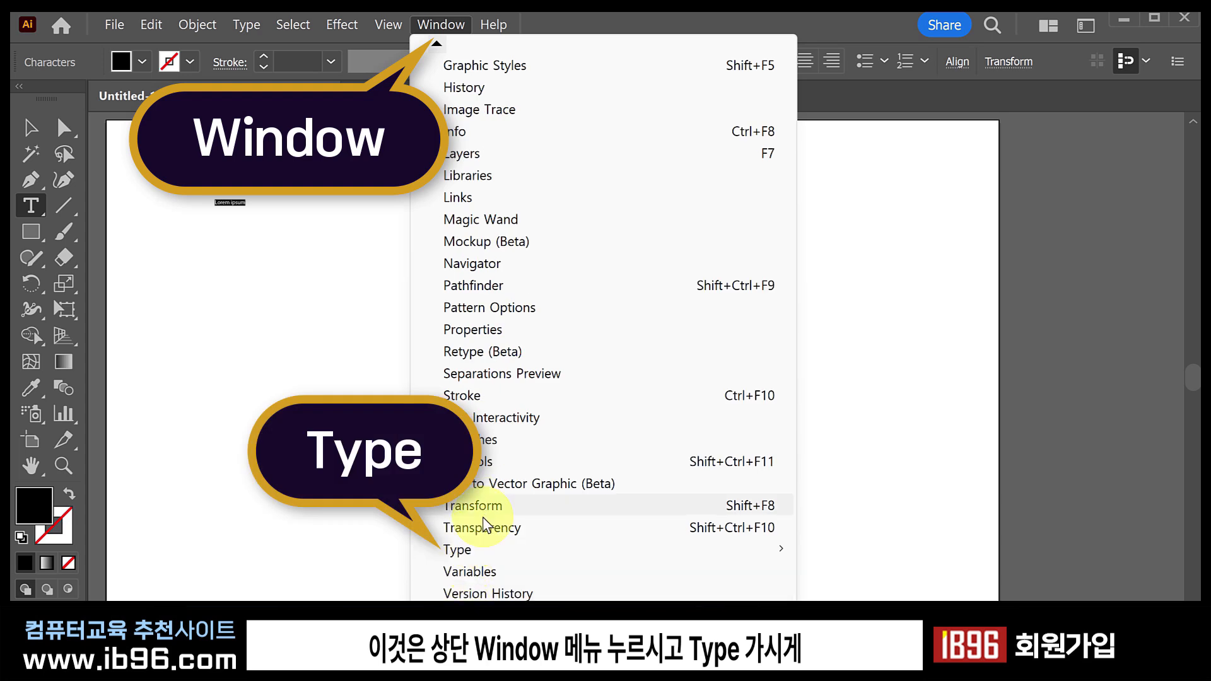
mouse_move(481, 555)
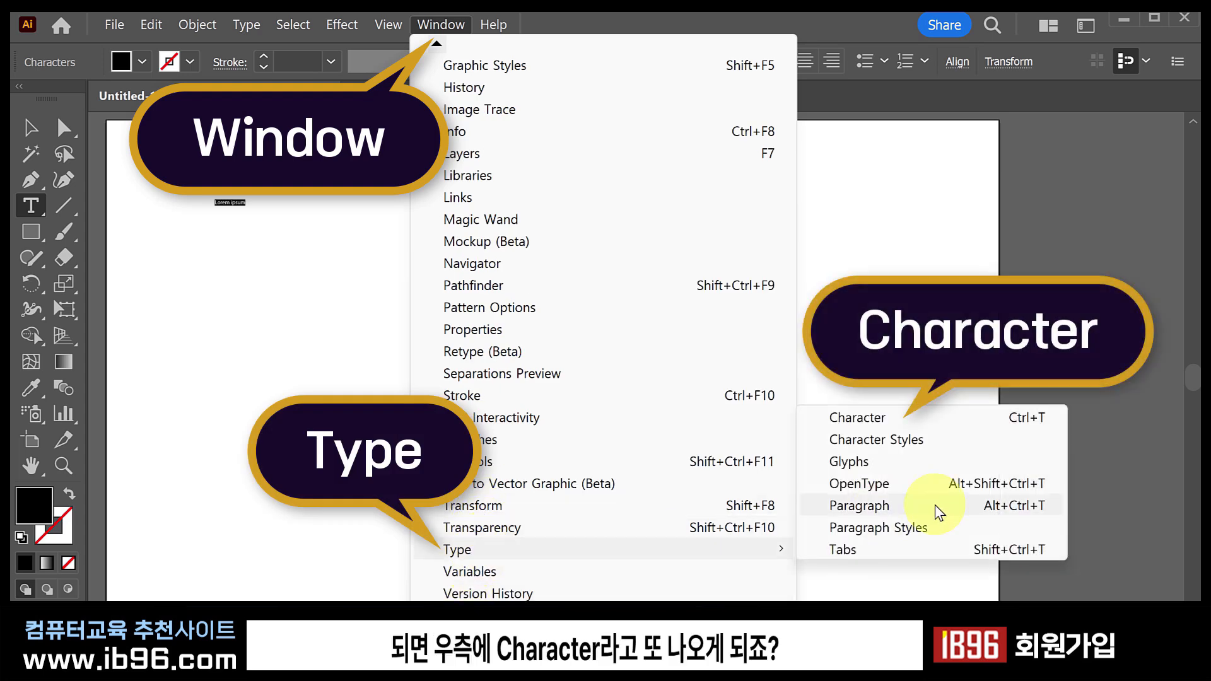
left_click(883, 423)
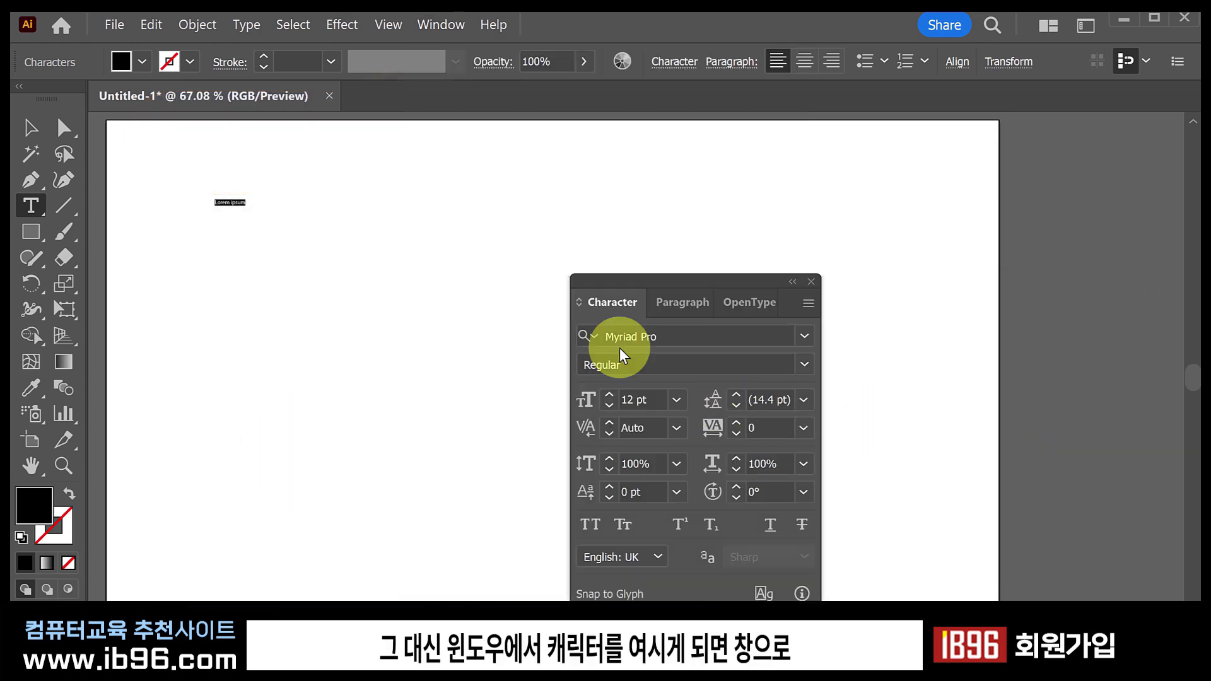
left_click_drag(634, 277, 507, 160)
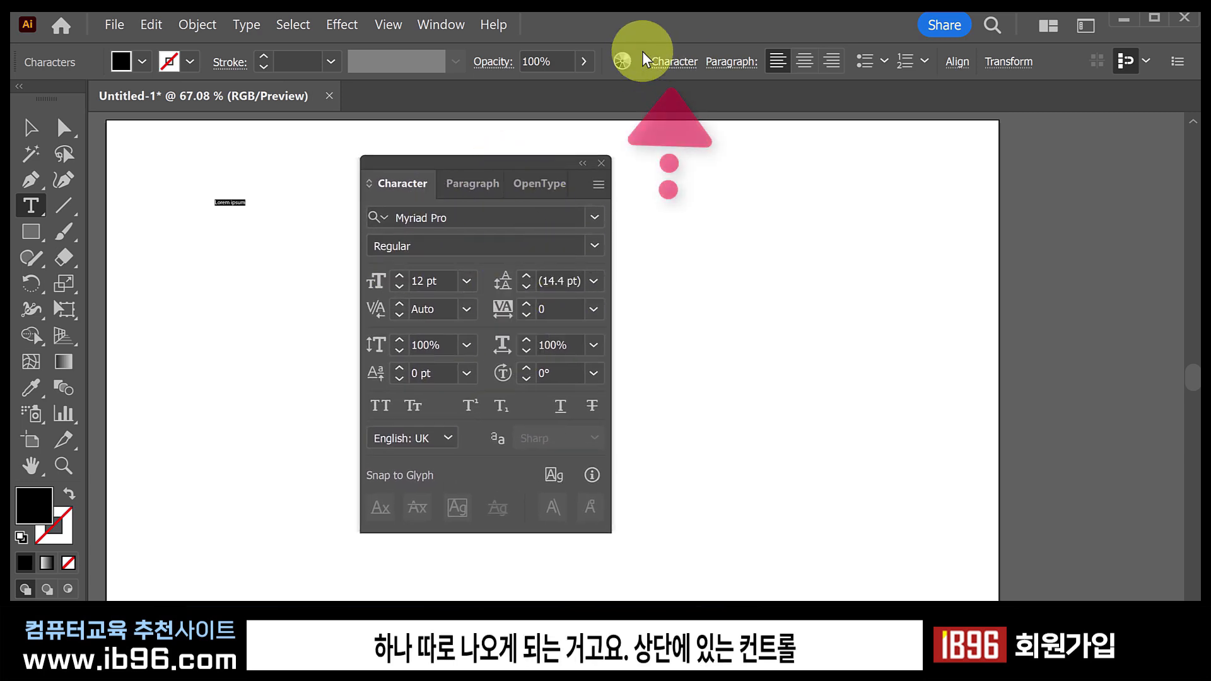
left_click(673, 65)
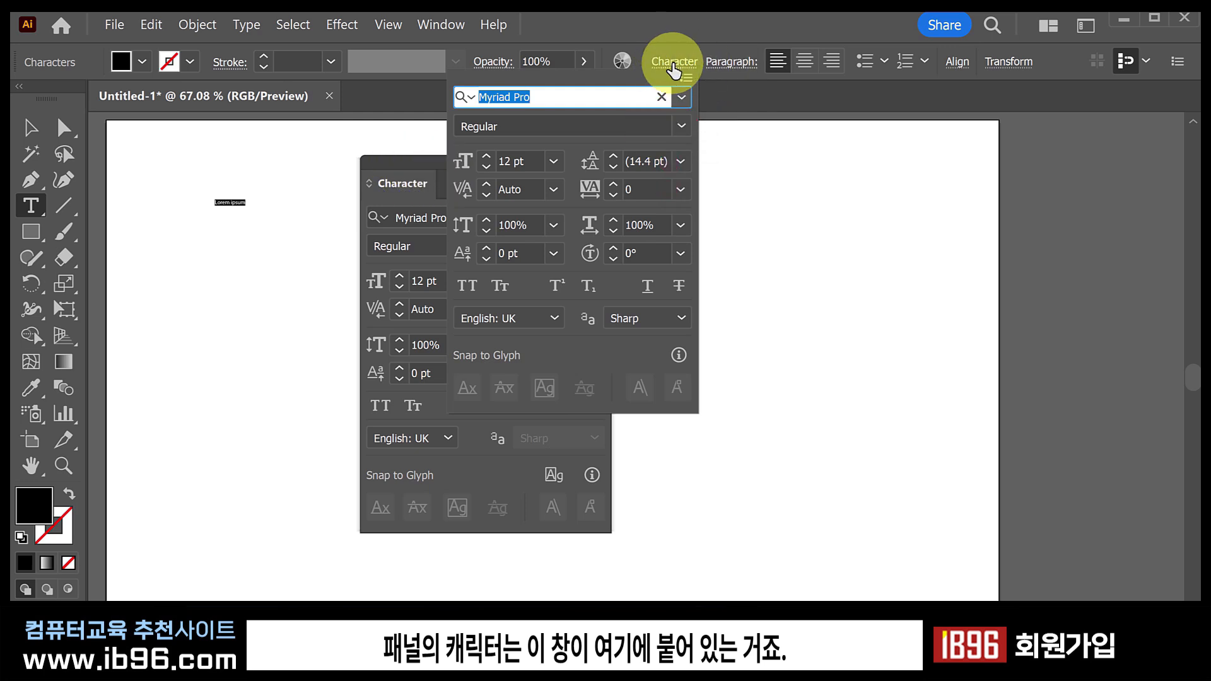
left_click(668, 11)
mouse_move(511, 160)
left_mouse_down()
mouse_move(474, 164)
mouse_move(495, 177)
mouse_move(435, 178)
mouse_move(528, 172)
mouse_move(510, 166)
left_mouse_up()
left_click(450, 25)
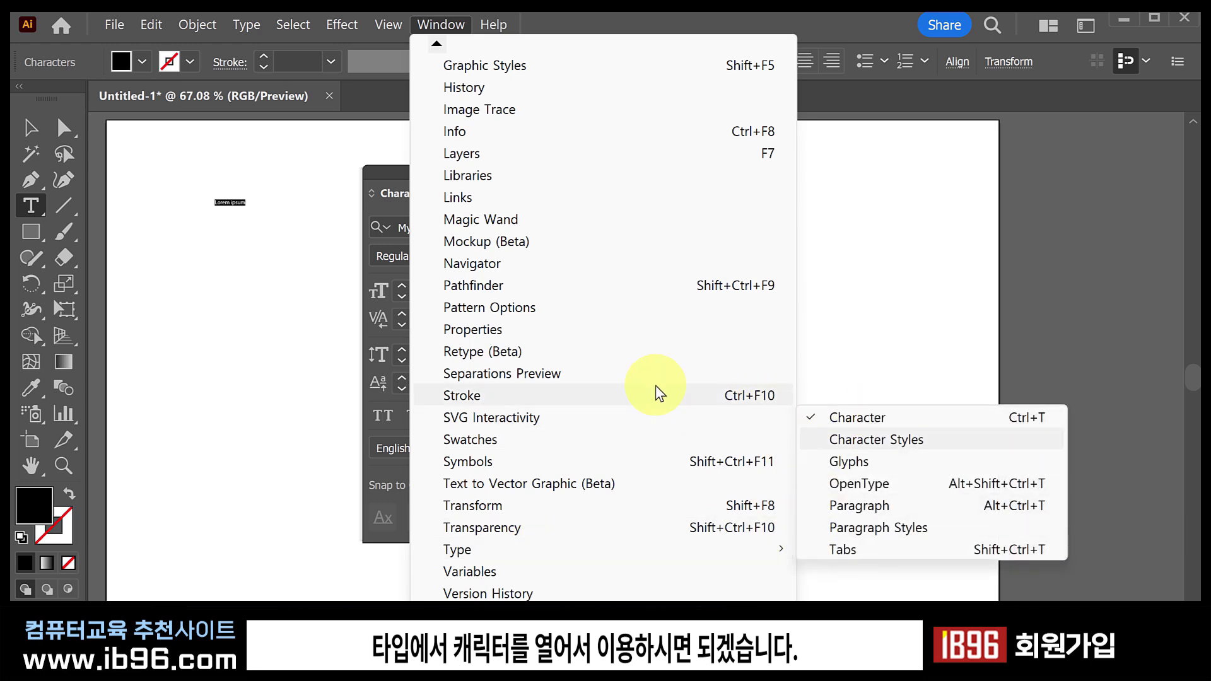
key("Escape")
Set the placeholder text's font size to 72 pt.
left_click_drag(487, 176, 468, 144)
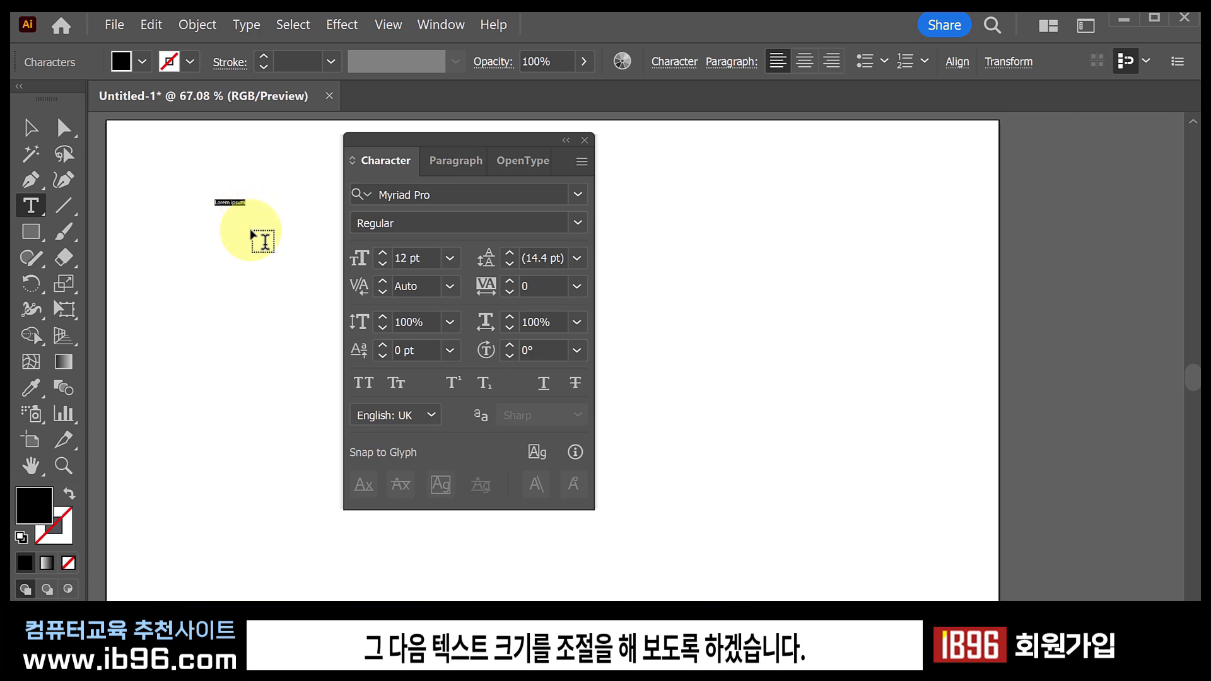
left_click(449, 259)
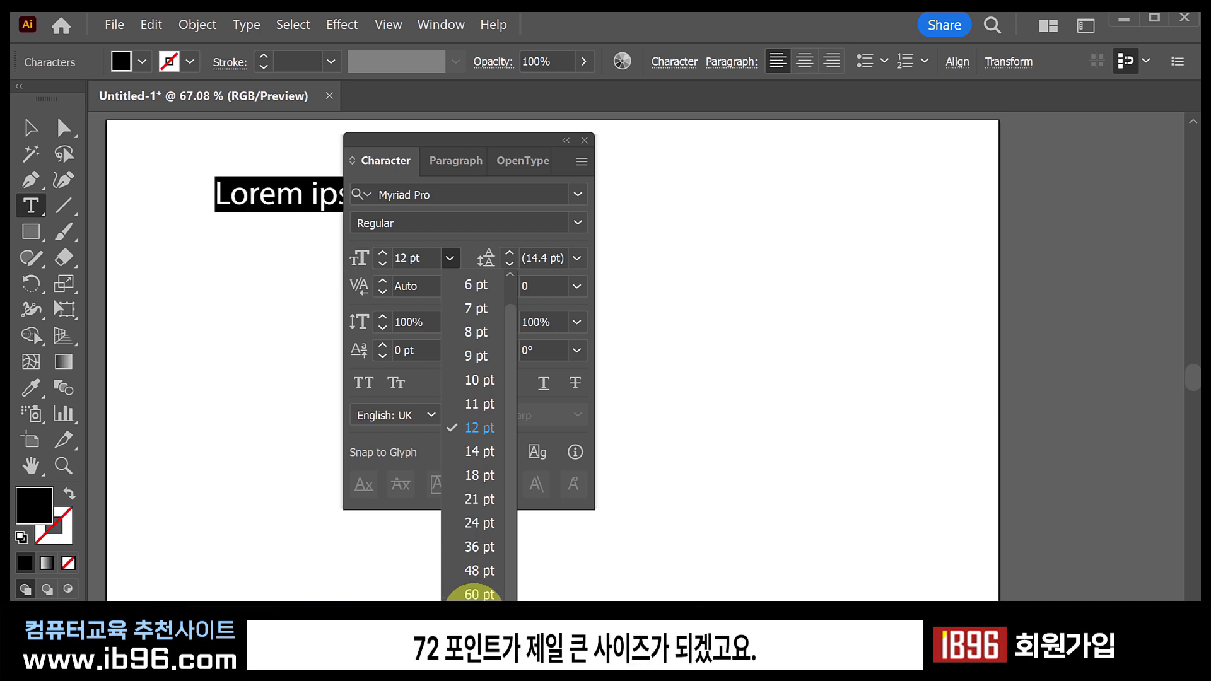
left_click(479, 618)
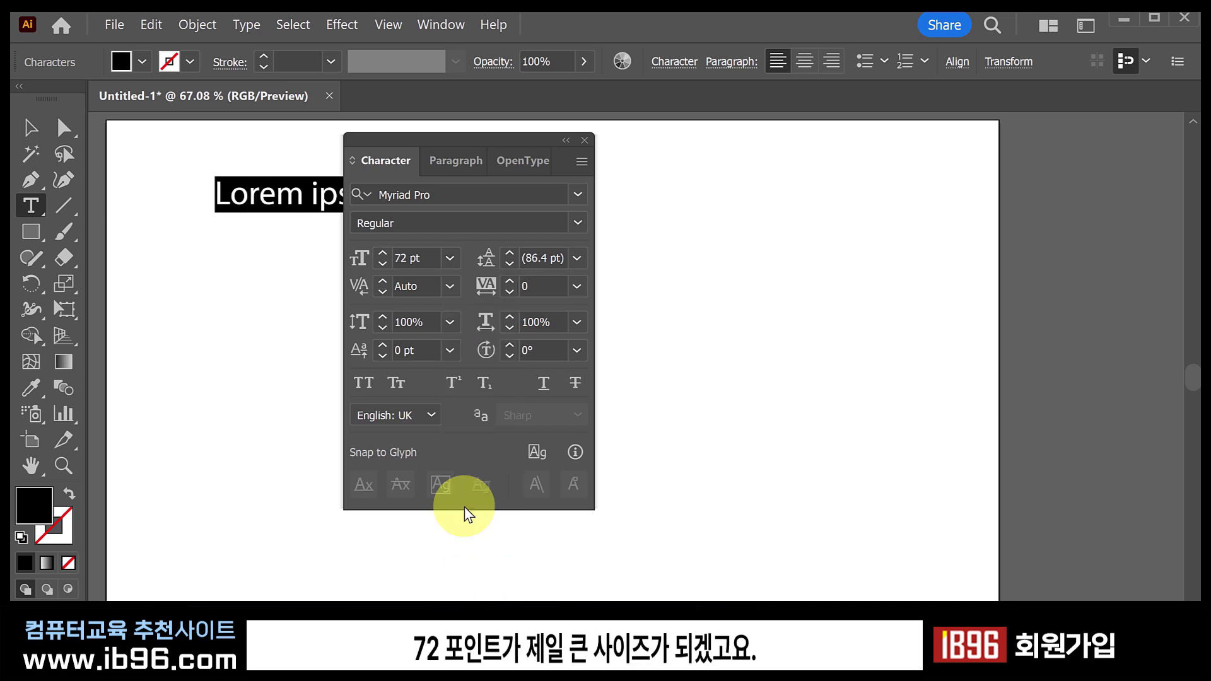
Move the Character settings clear of the text and enter a custom font size of 100 pt.
left_click_drag(459, 152, 535, 152)
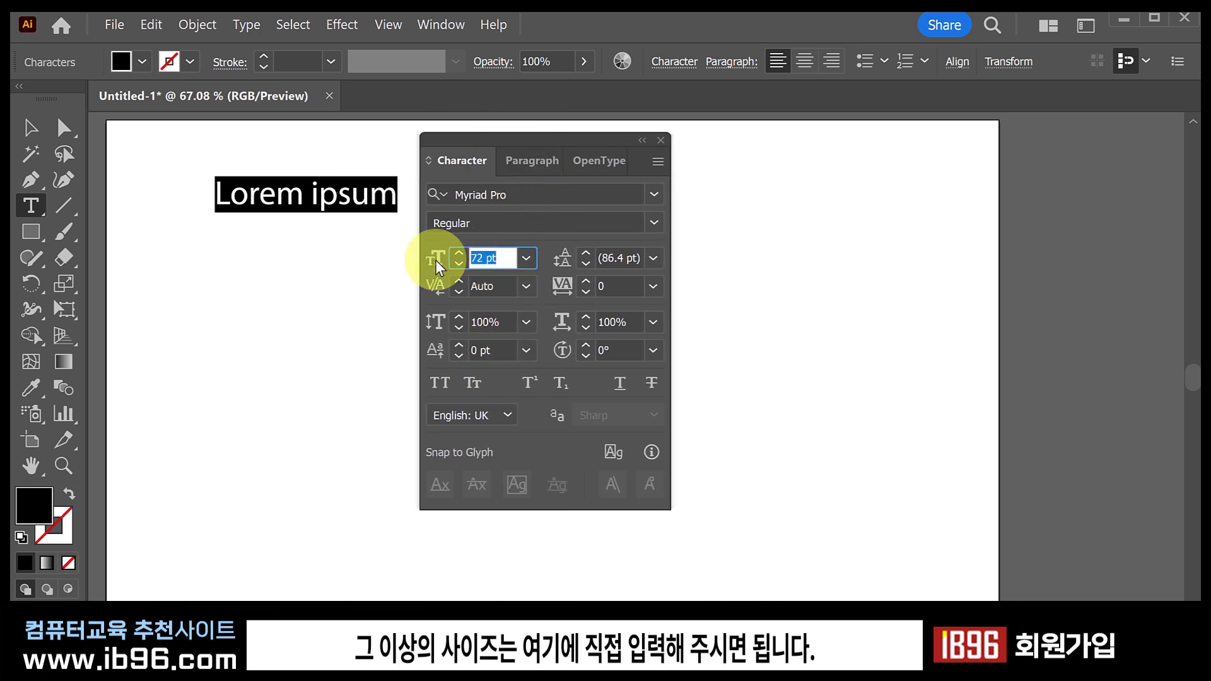
type("100")
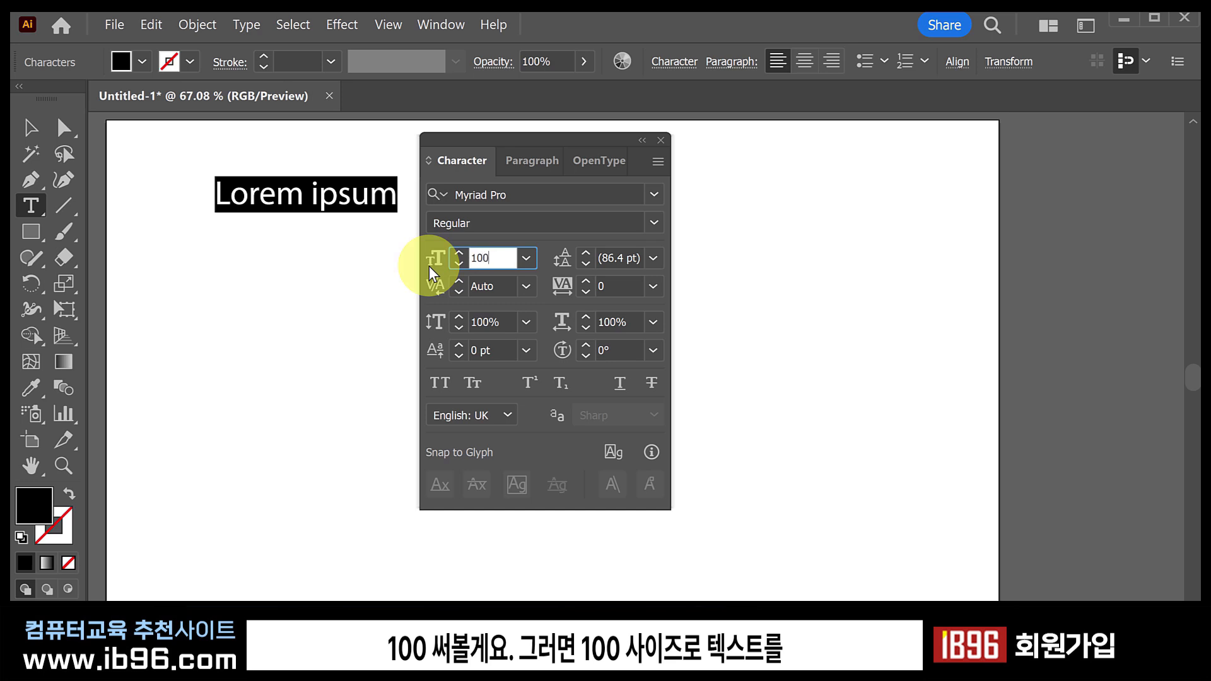
key("Return")
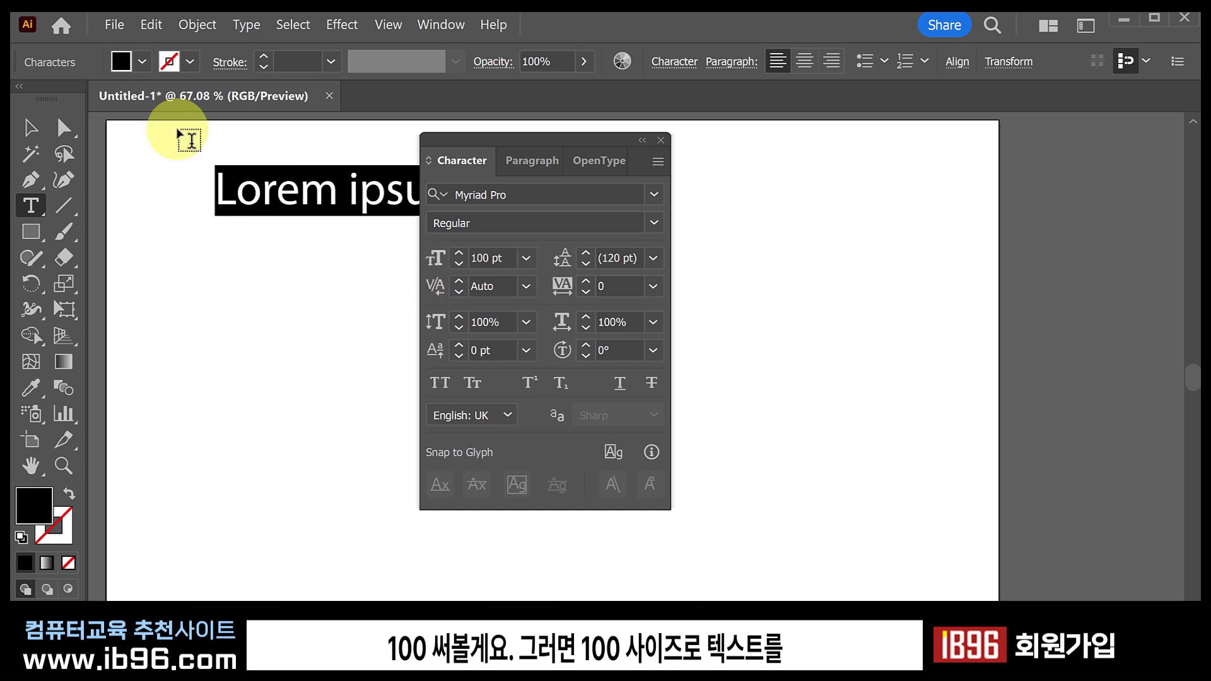
Reposition the whole "Lorem ipsum" text object in the artboard's upper-left area with the Selection tool.
left_click(32, 128)
left_click_drag(350, 192, 262, 243)
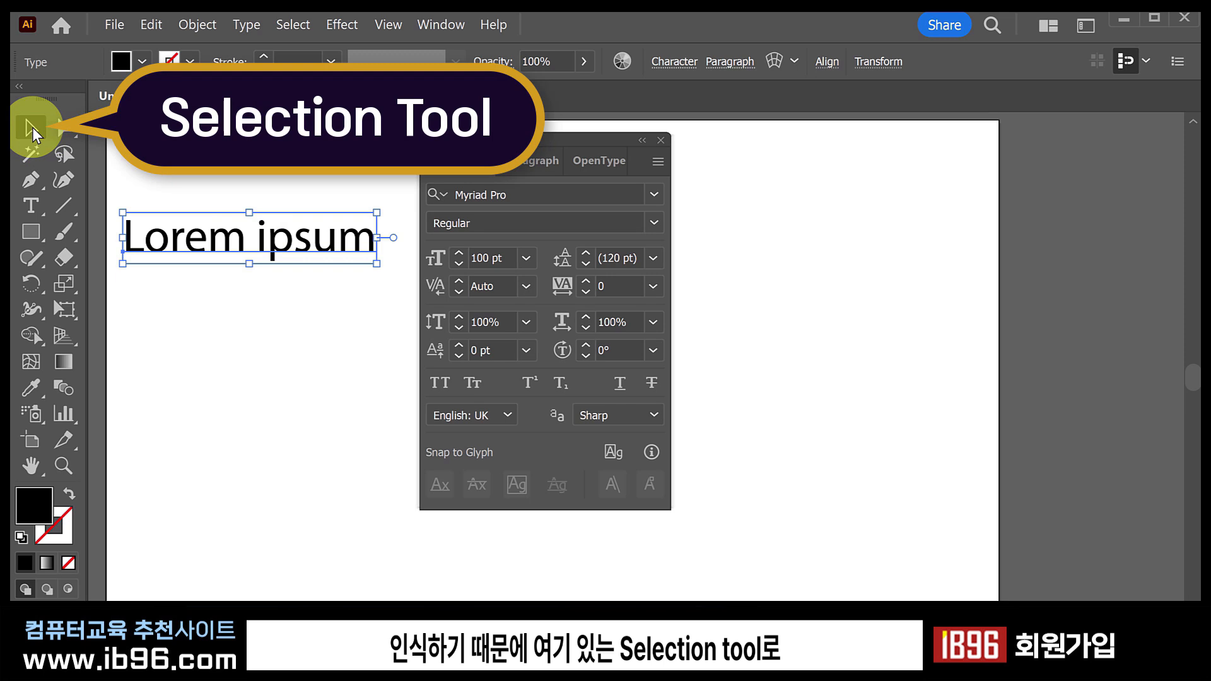
left_click_drag(217, 254, 220, 213)
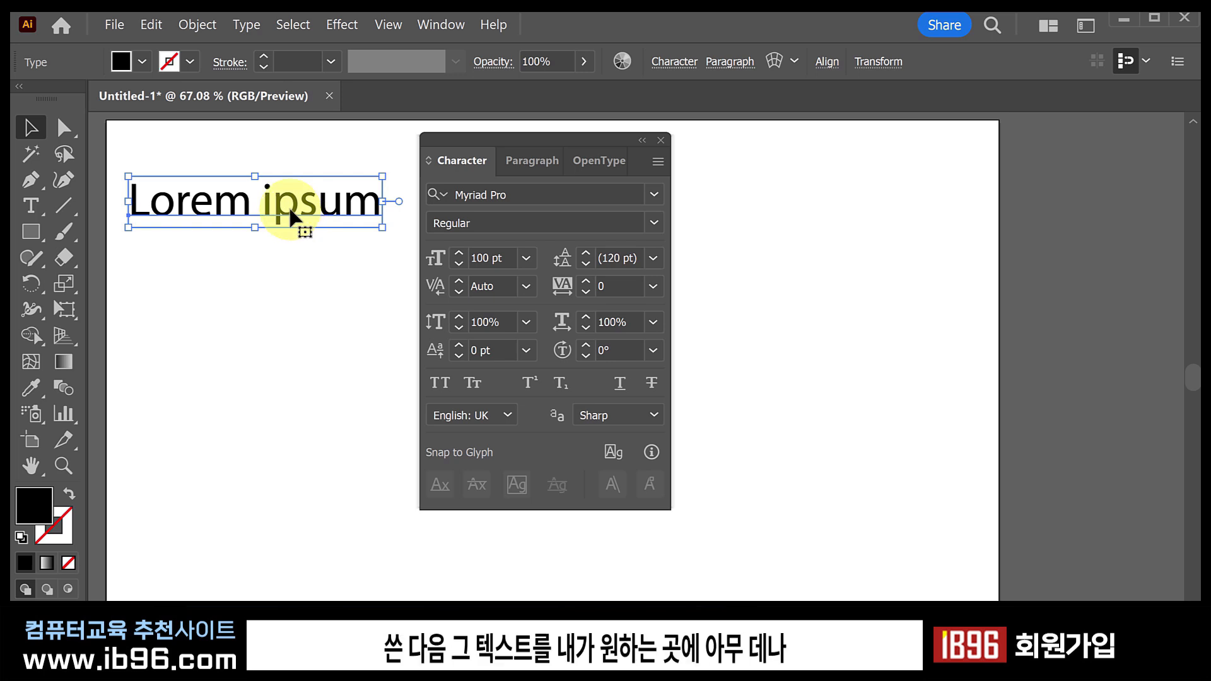
left_click_drag(289, 206, 306, 188)
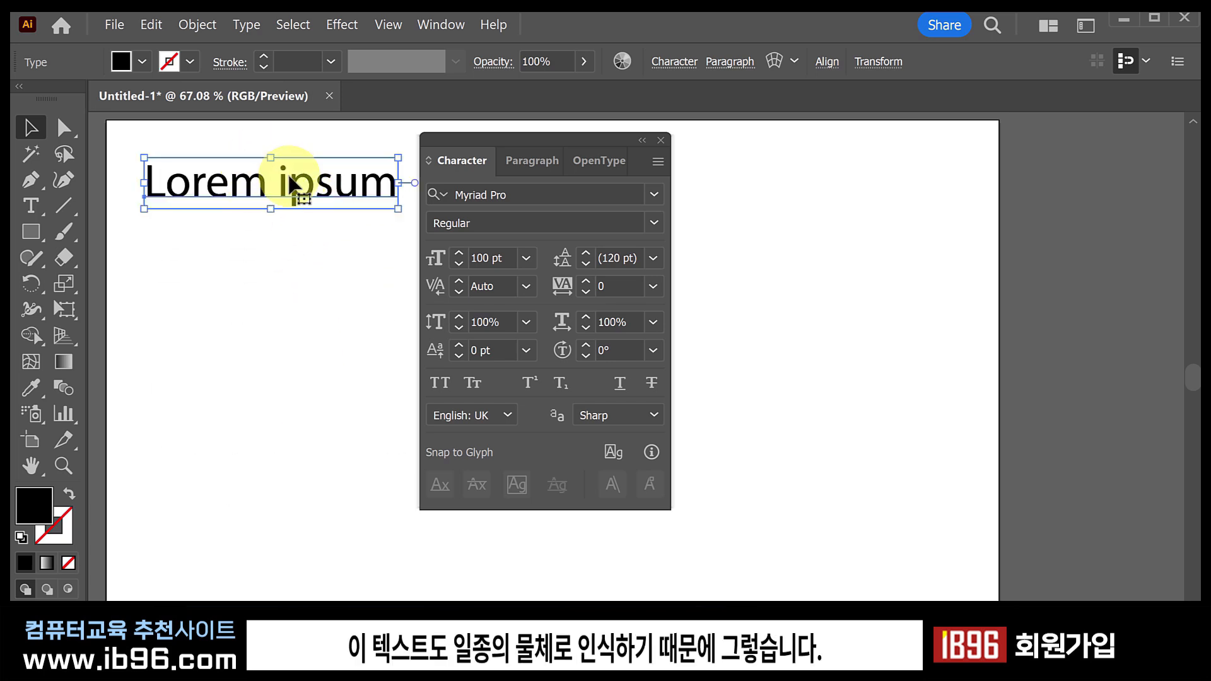
left_click_drag(293, 187, 332, 214)
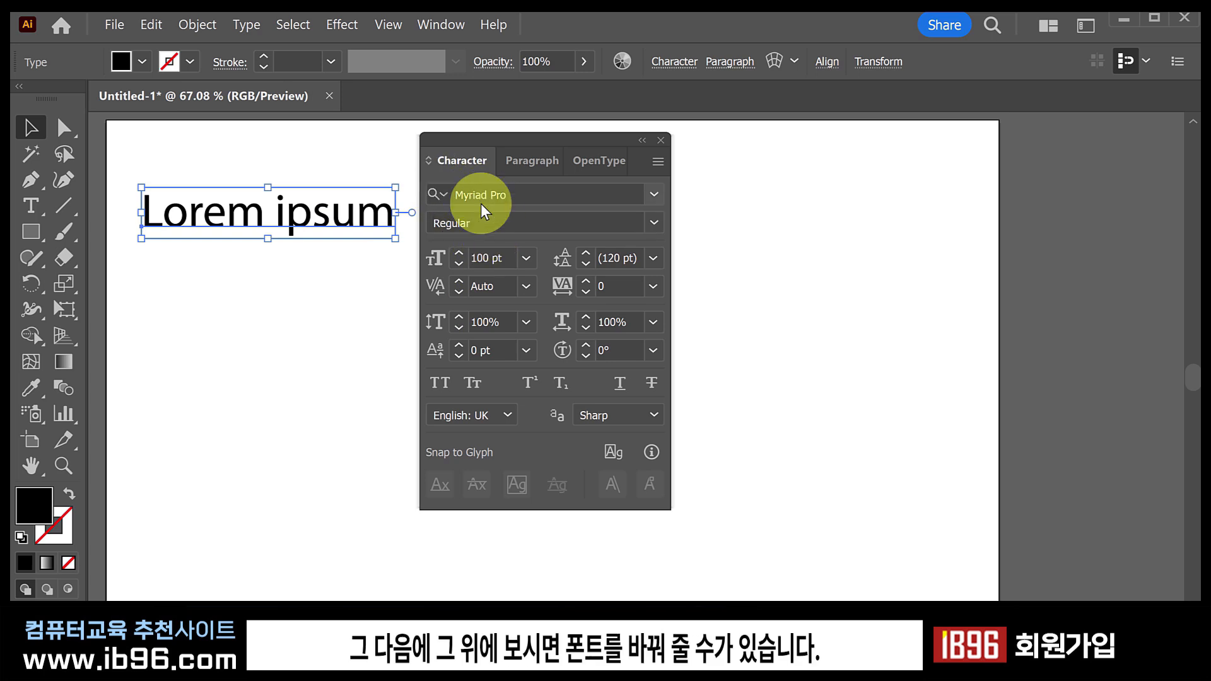
Change the text's font to News706 BT Bold and choose a tracking value of 0.
left_click(656, 193)
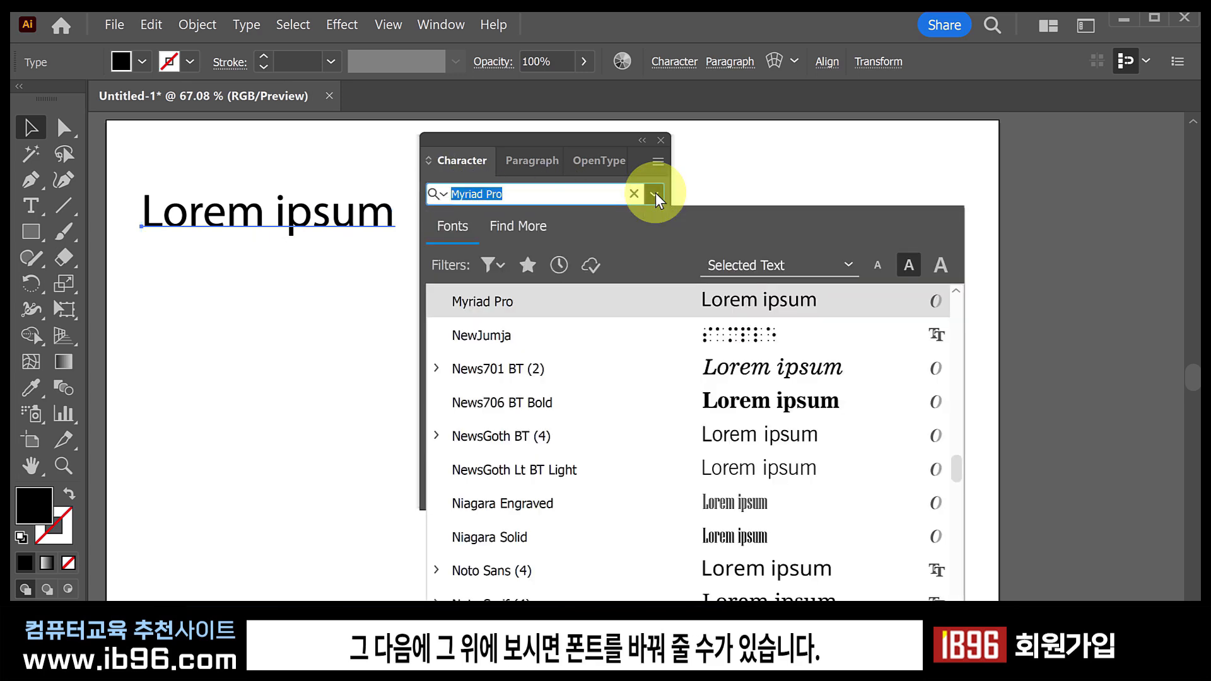
left_click(607, 414)
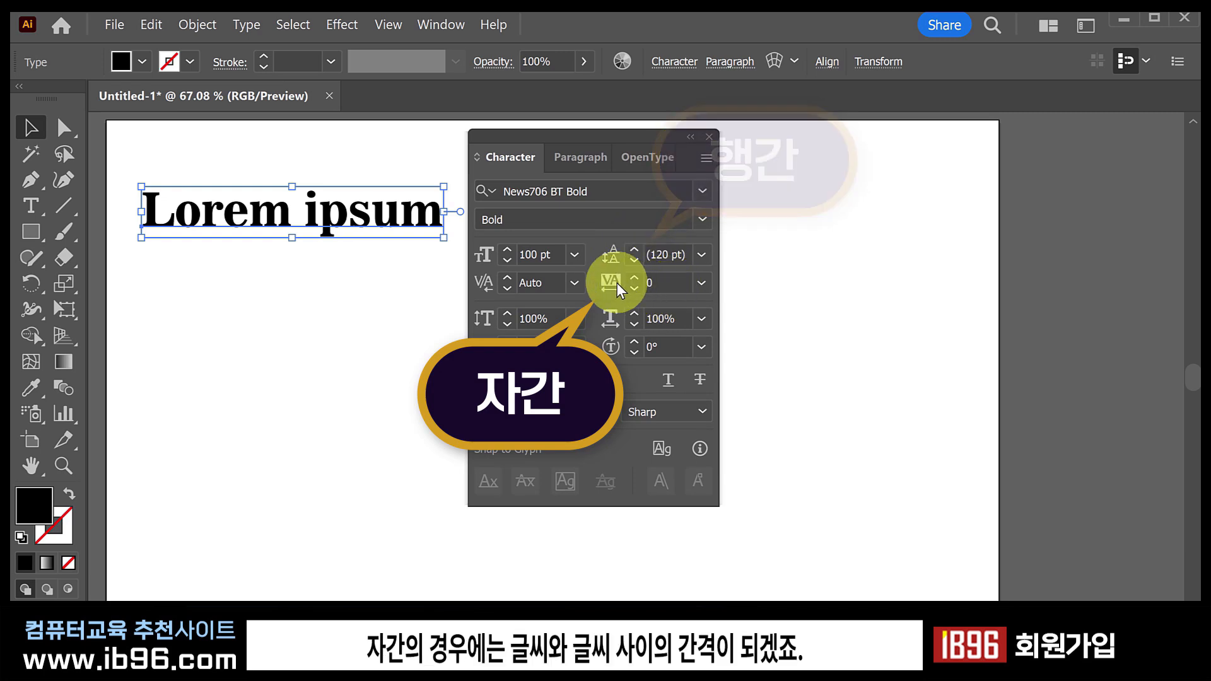
left_click(700, 283)
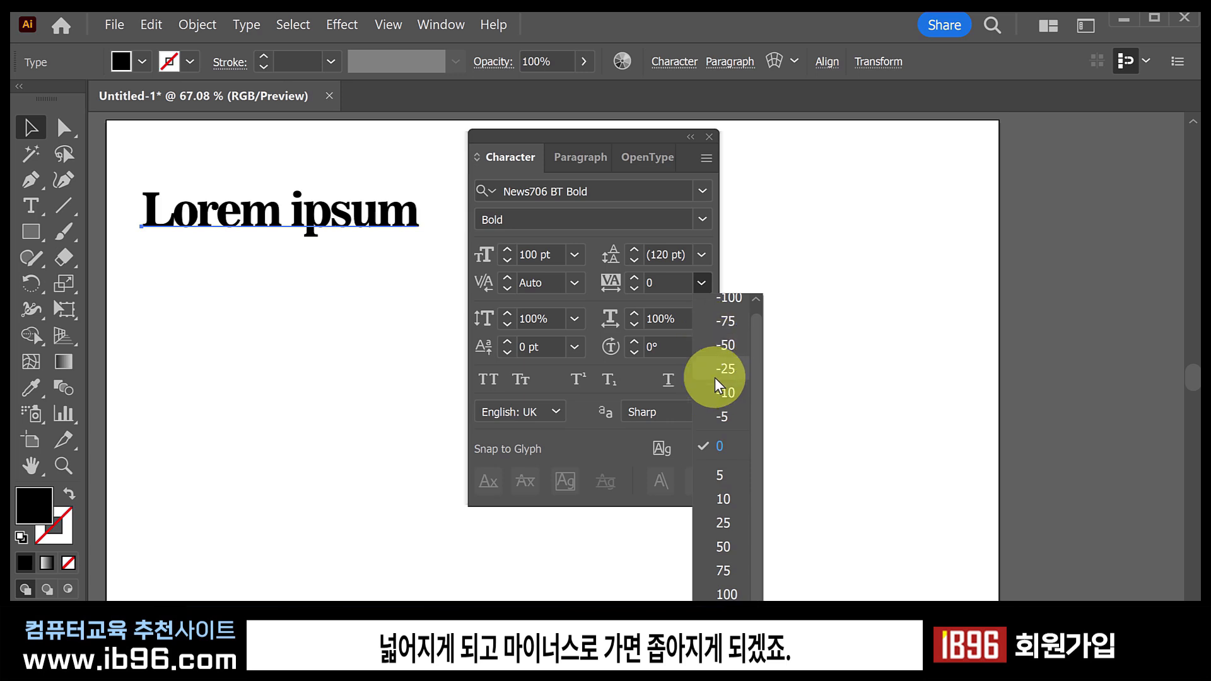
left_click(720, 445)
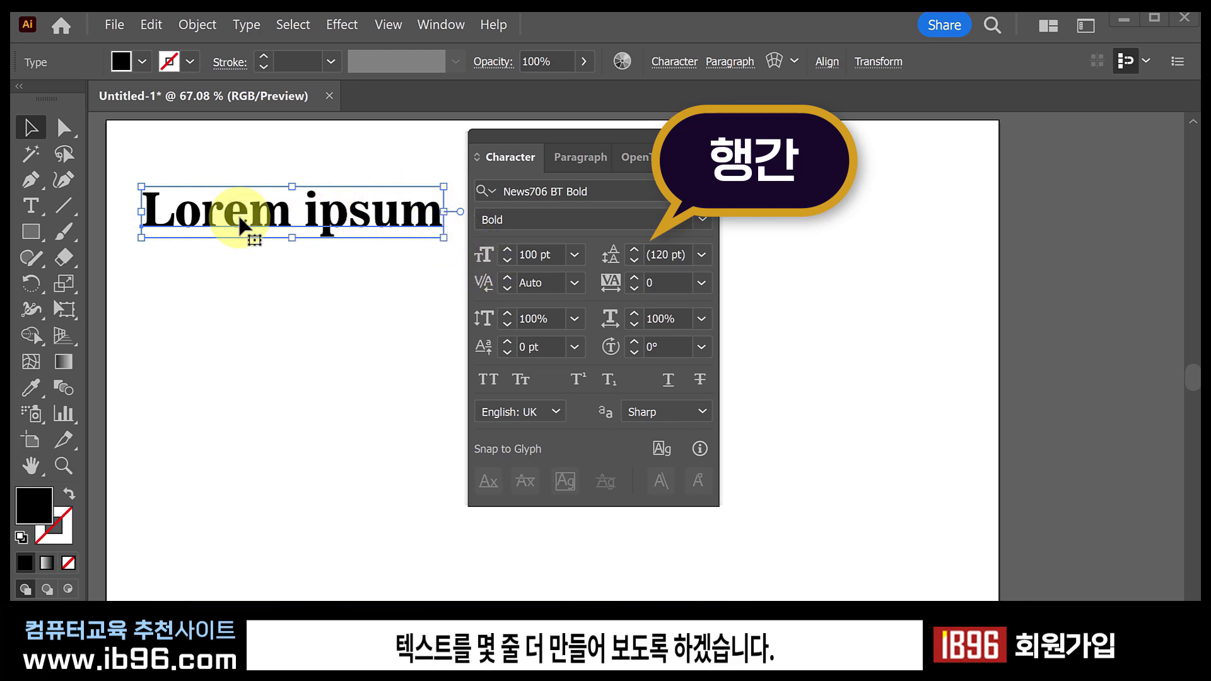
Add two lines below "Lorem ipsum" in the same text object: "illustrator sample" and "ib96".
left_click(31, 206)
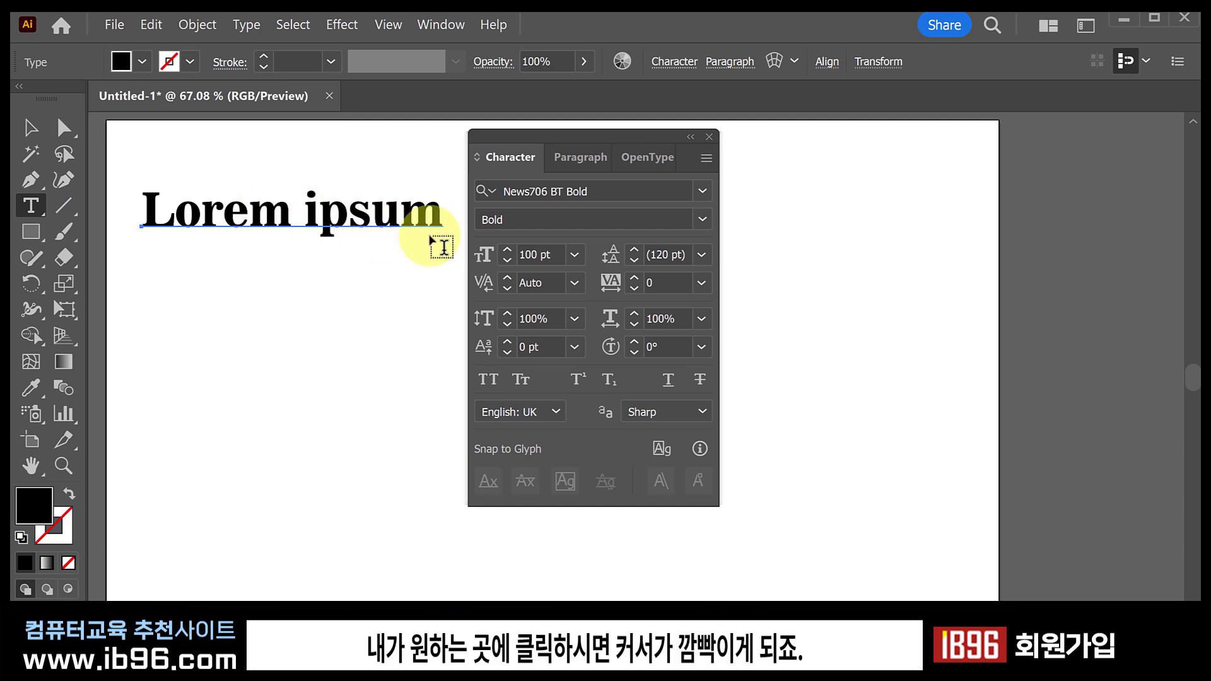
left_click(452, 227)
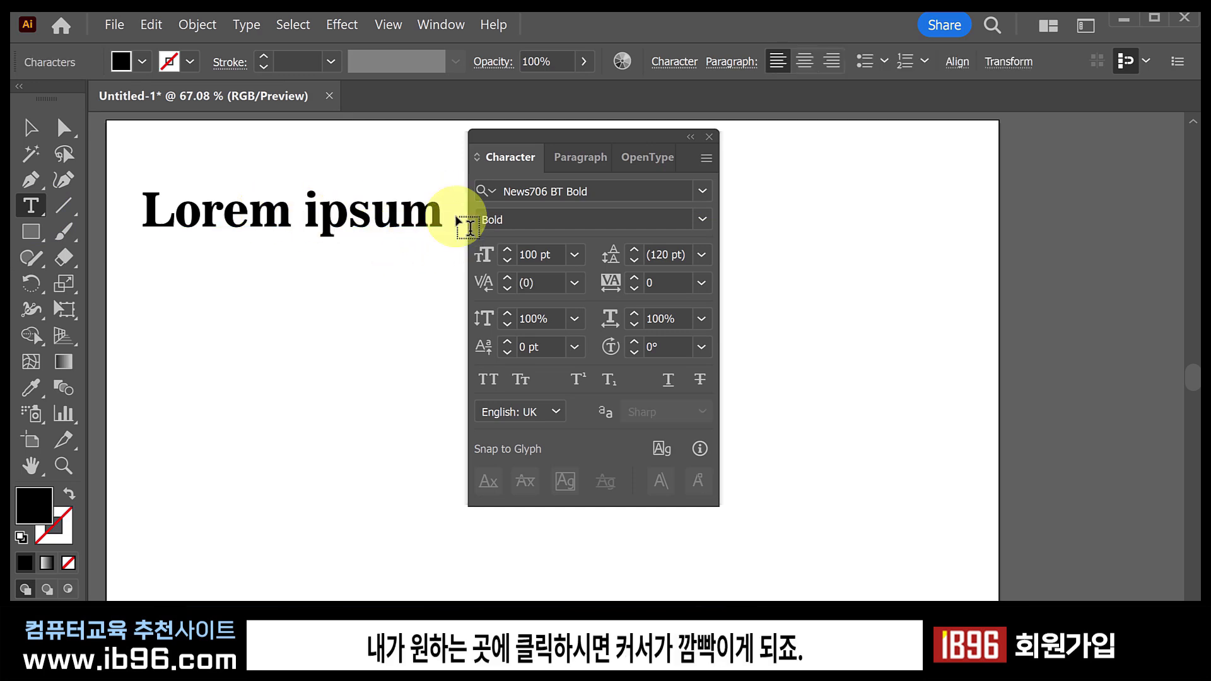
key("Return")
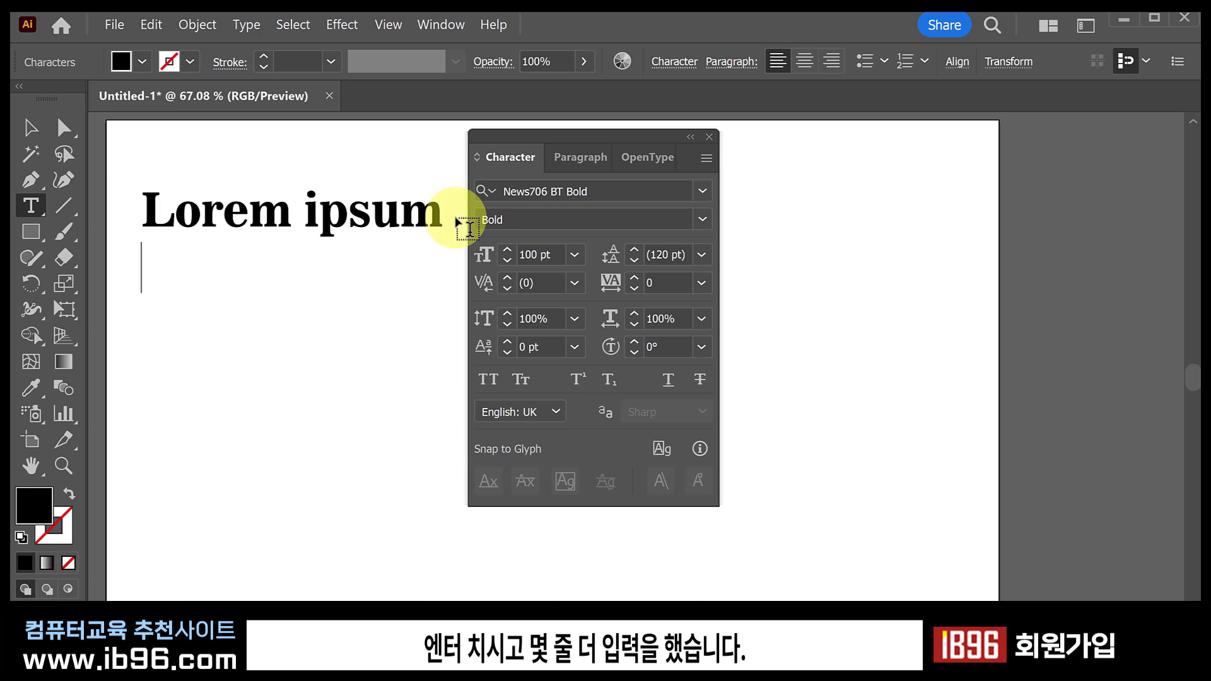
type("illustrator sample")
key("Return")
type("ib96")
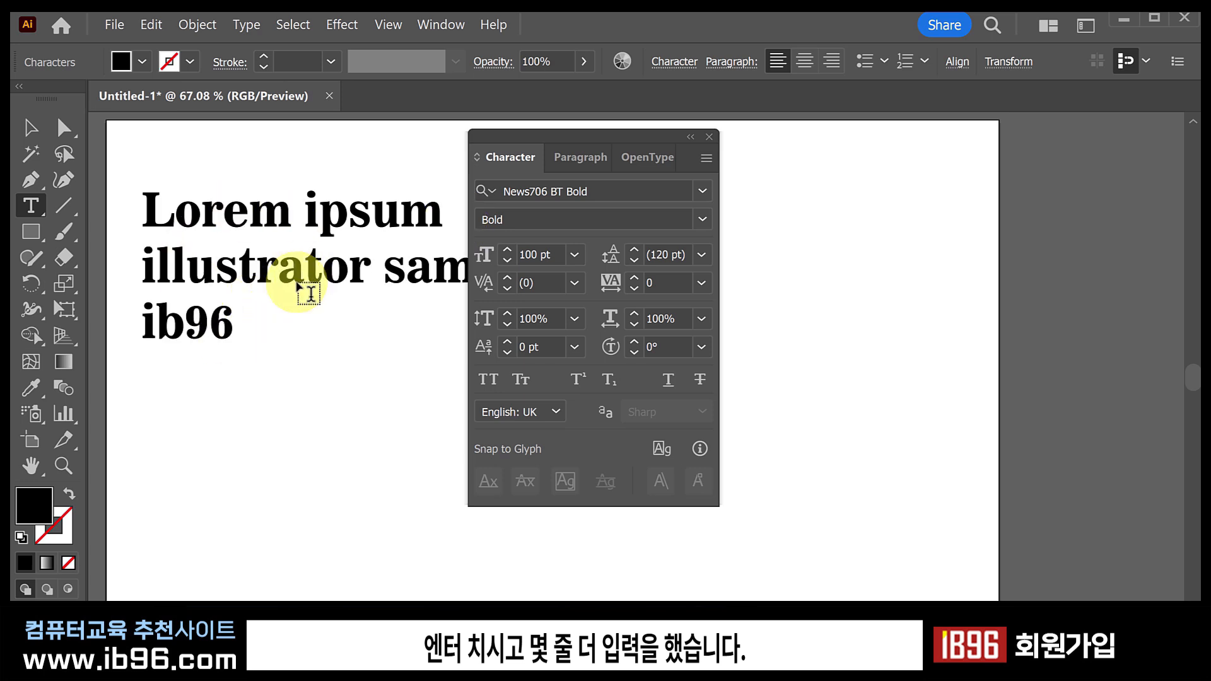
Select all three lines of the text and set their leading to 100 pt.
left_click_drag(236, 332, 146, 202)
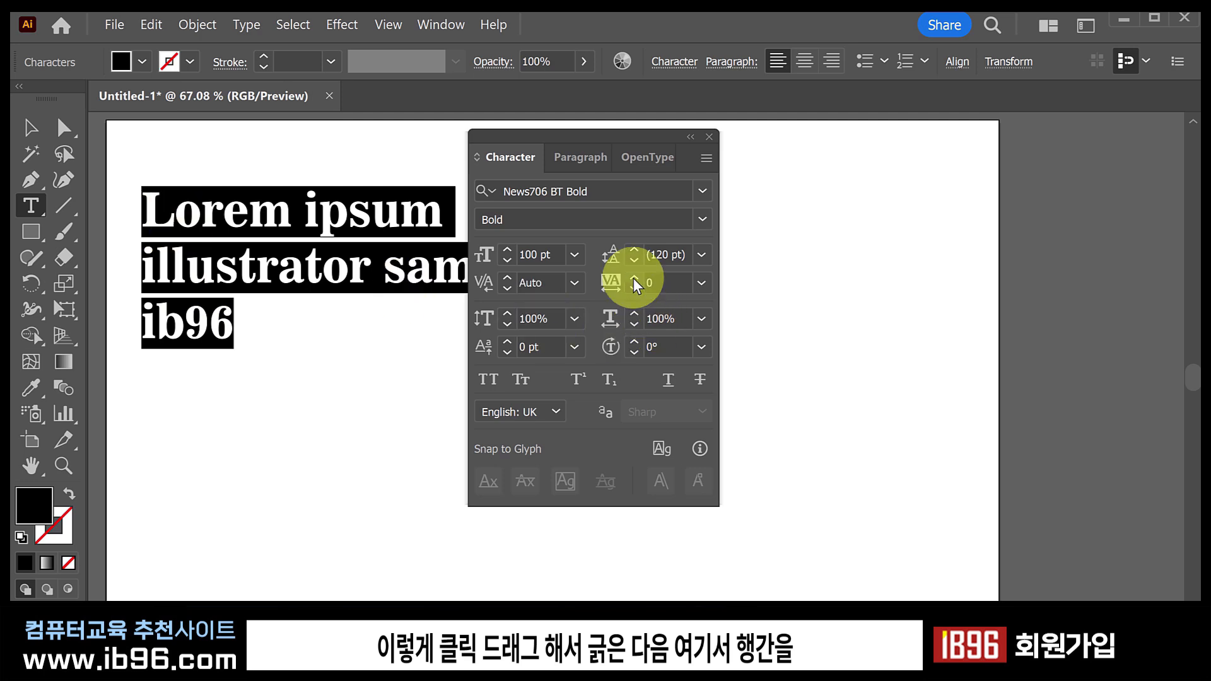
left_click(702, 251)
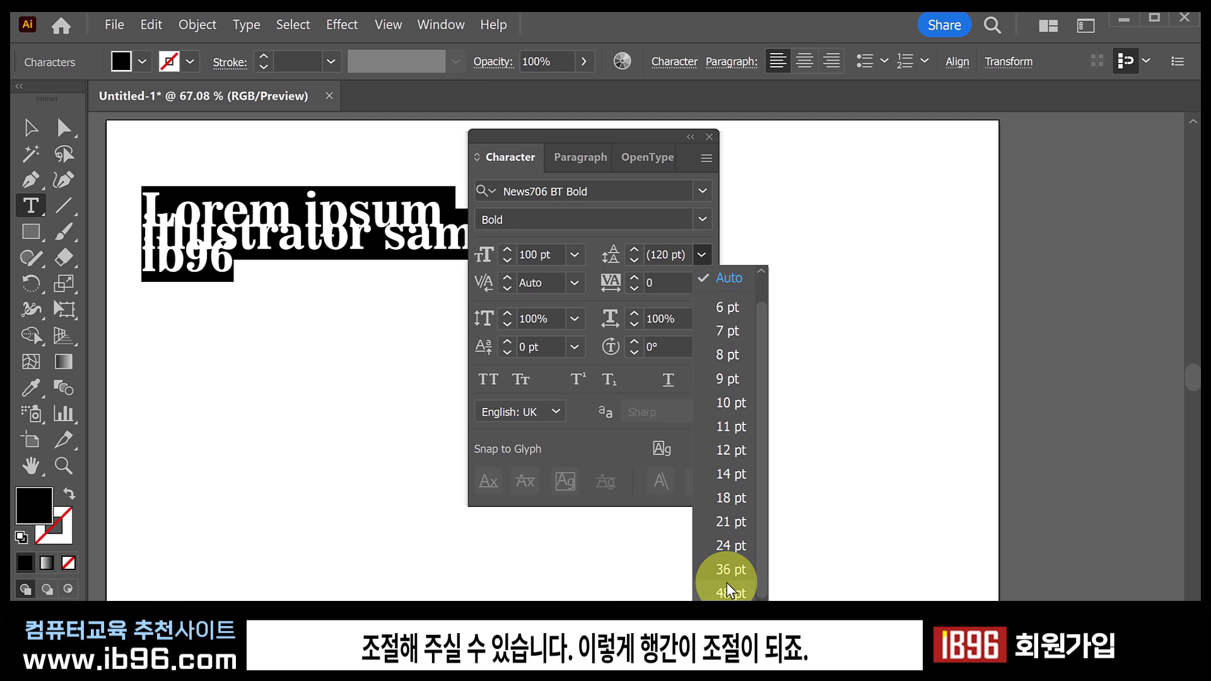
scroll(729, 384, "down", 1)
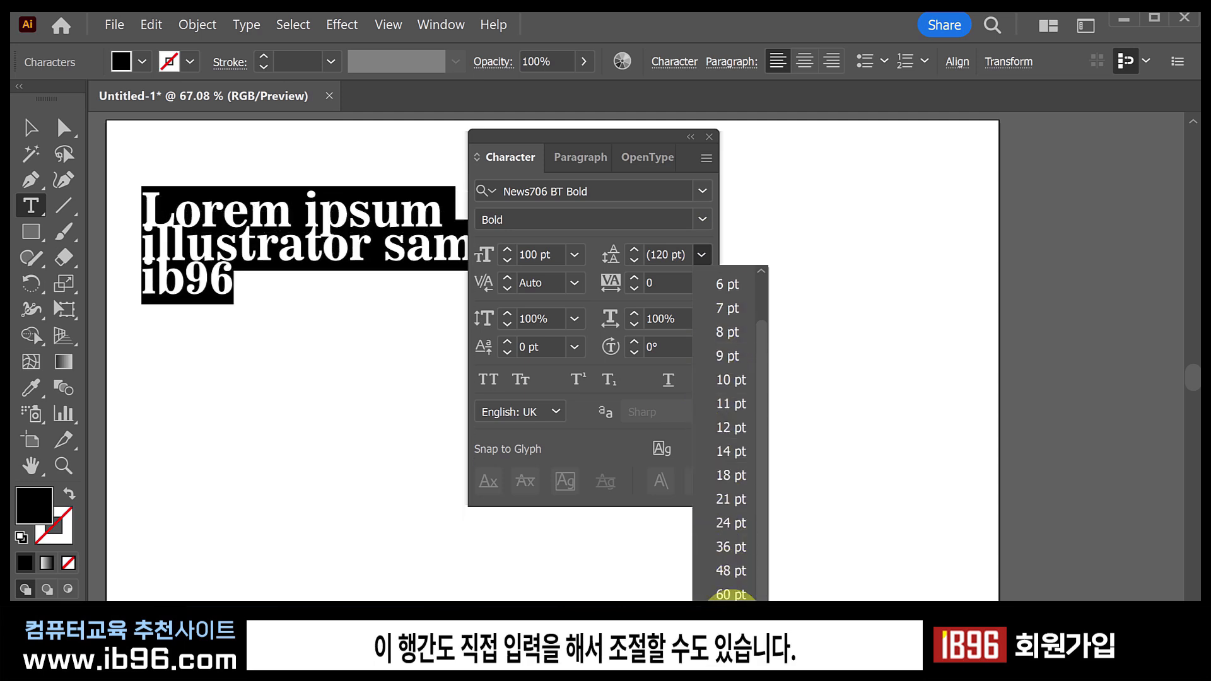
left_click(730, 617)
left_click(650, 254)
type("1")
key("Return")
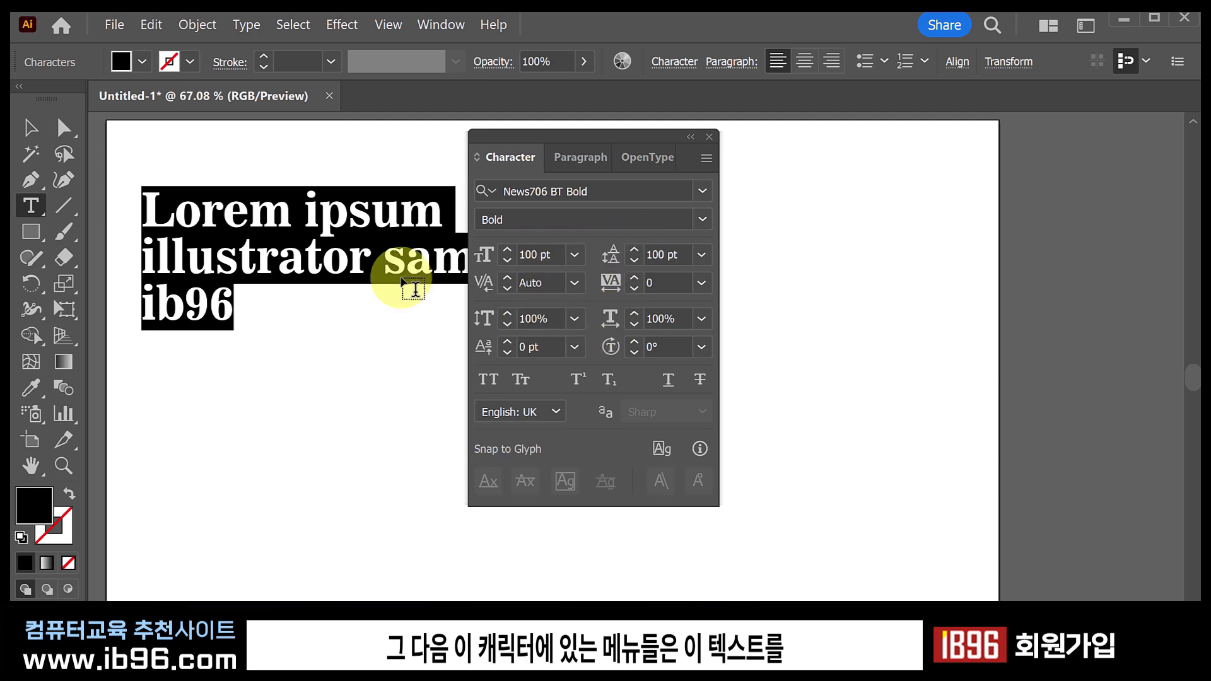
Highlight "ator" in the second line, and move the whole text object slightly down and to the left with the Selection tool.
left_click(376, 271)
left_click_drag(376, 272, 287, 276)
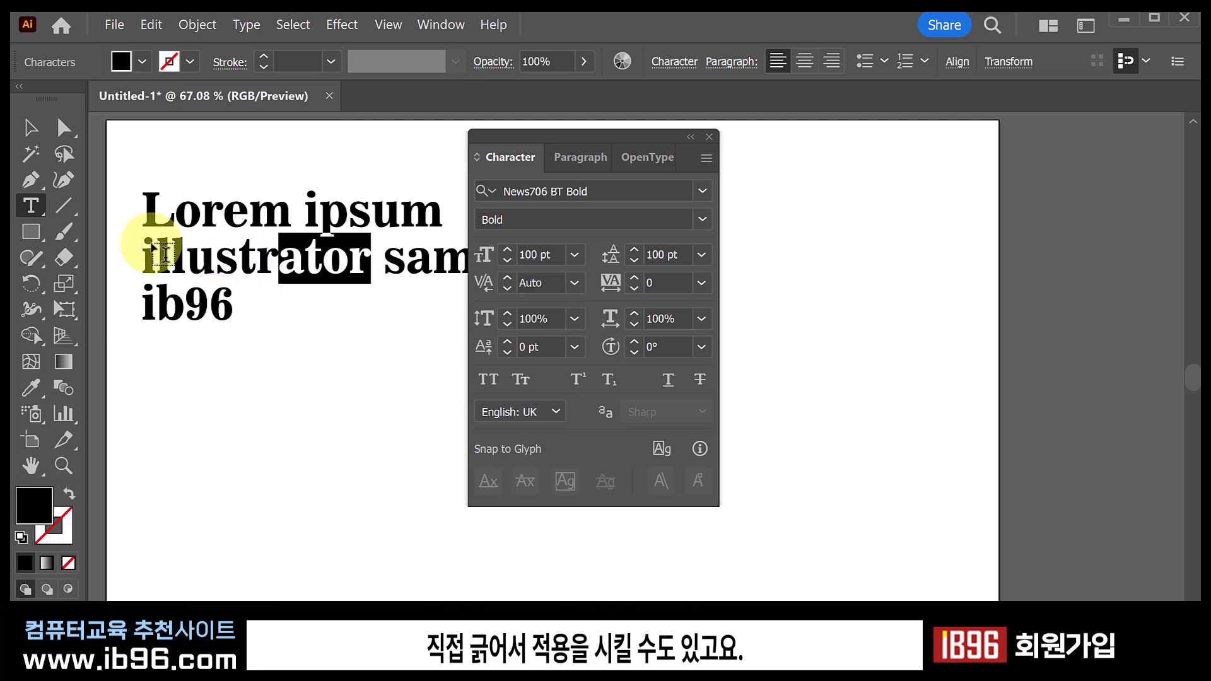
left_click(32, 128)
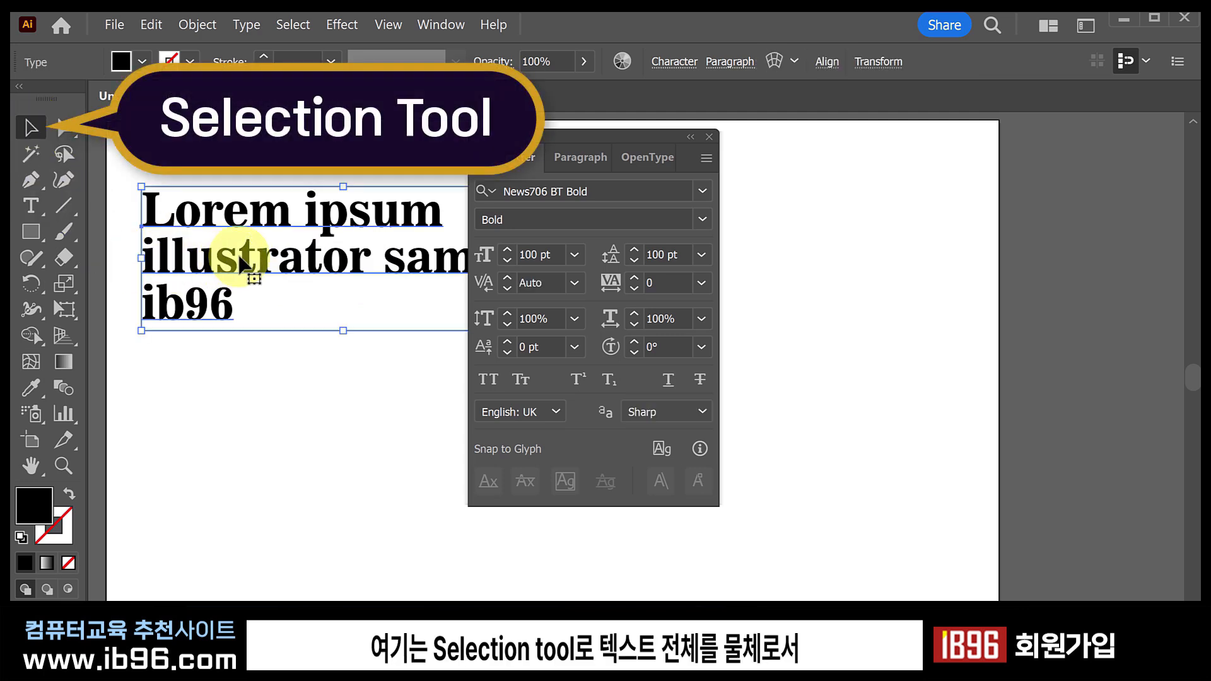
left_click_drag(251, 260, 237, 281)
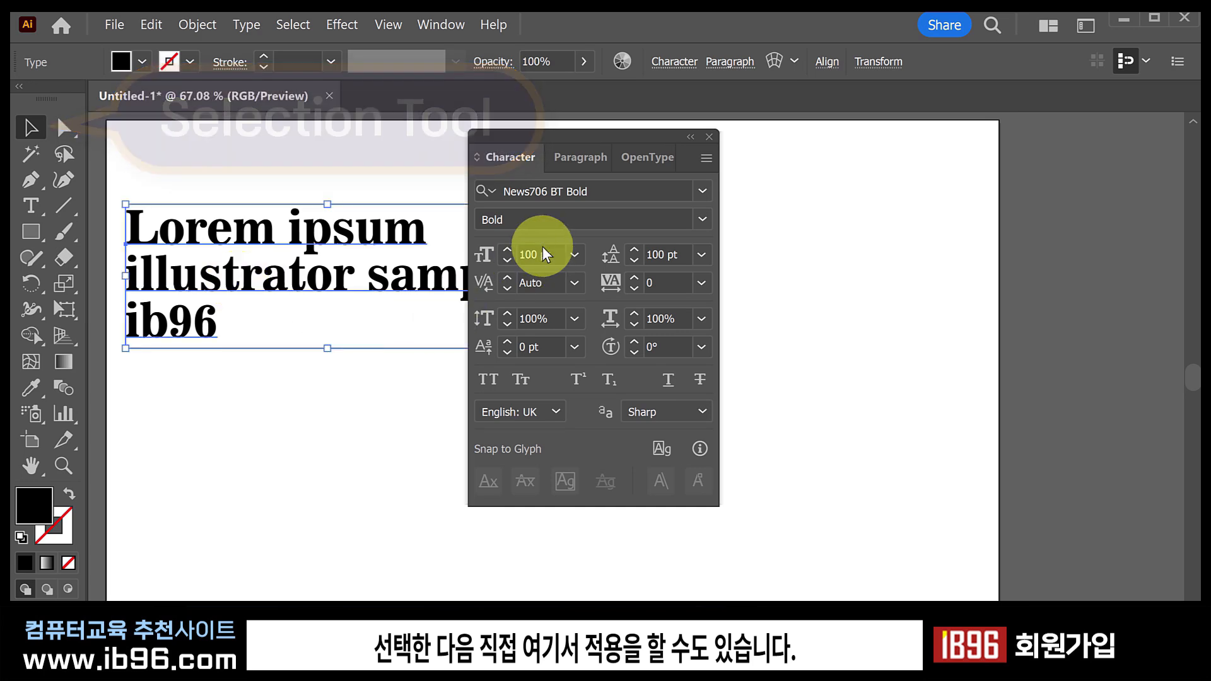
Preview other font sizes on the whole text object while keeping it at 100 pt.
left_click(573, 254)
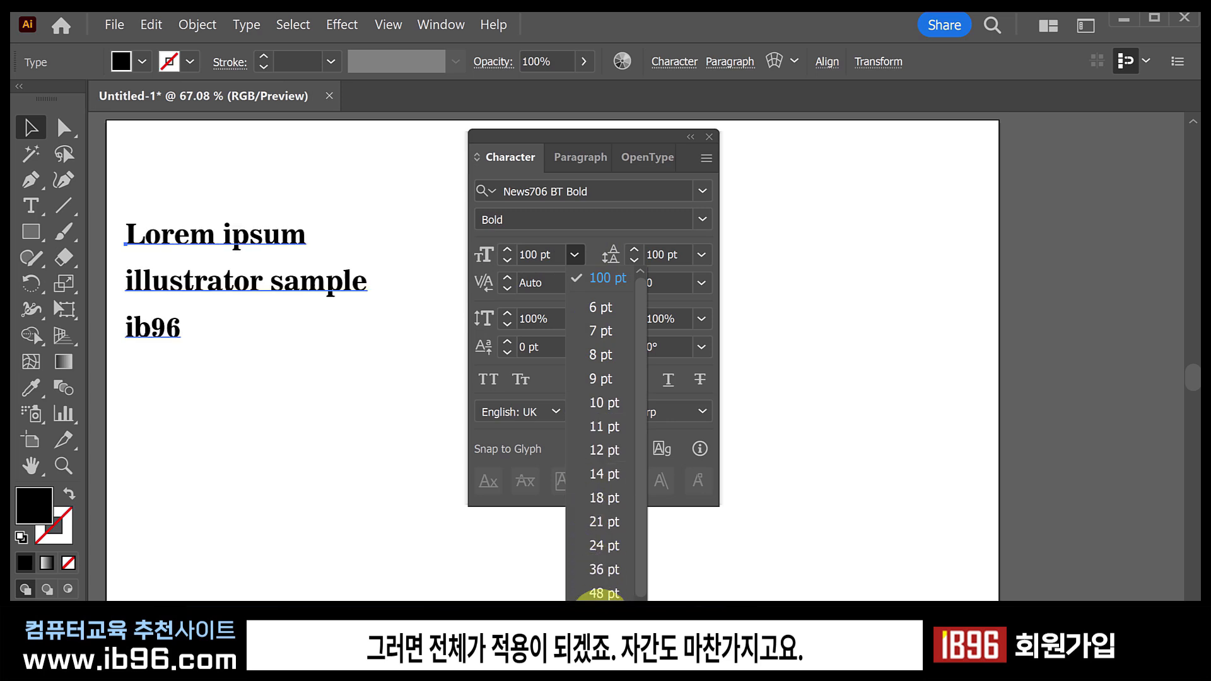
left_click(652, 294)
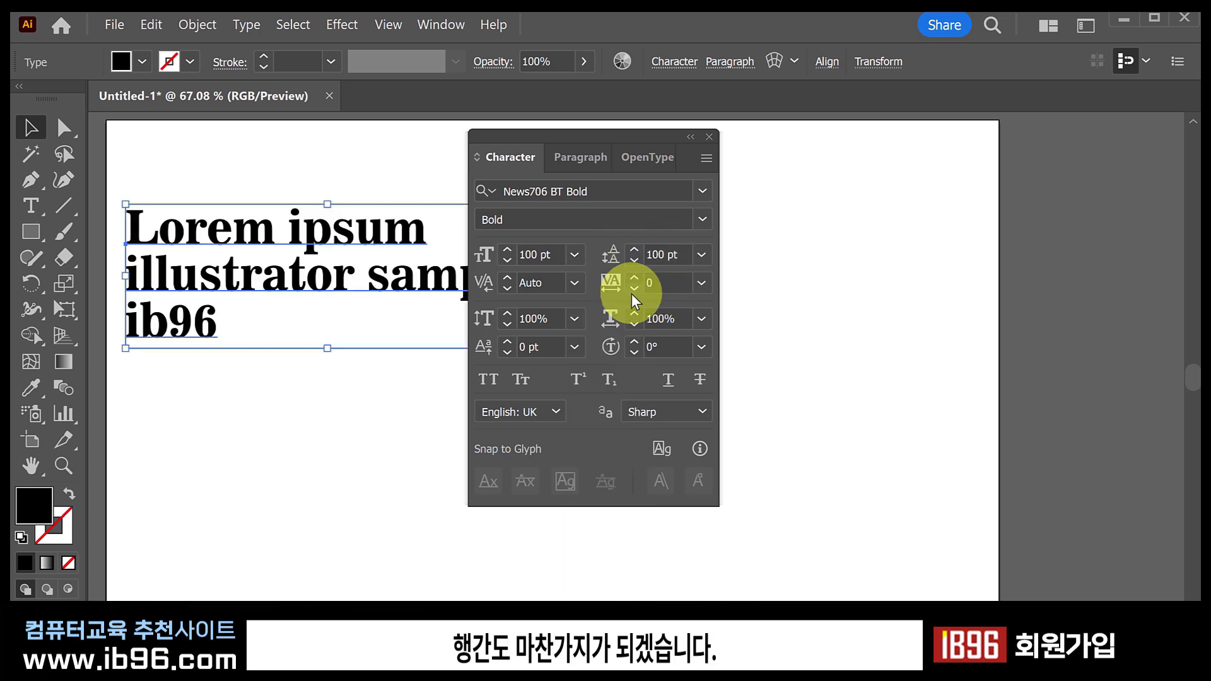
Highlight "ip" in "ipsum" with the Type tool, and move the whole text object slightly right and up with the Selection tool.
key("t")
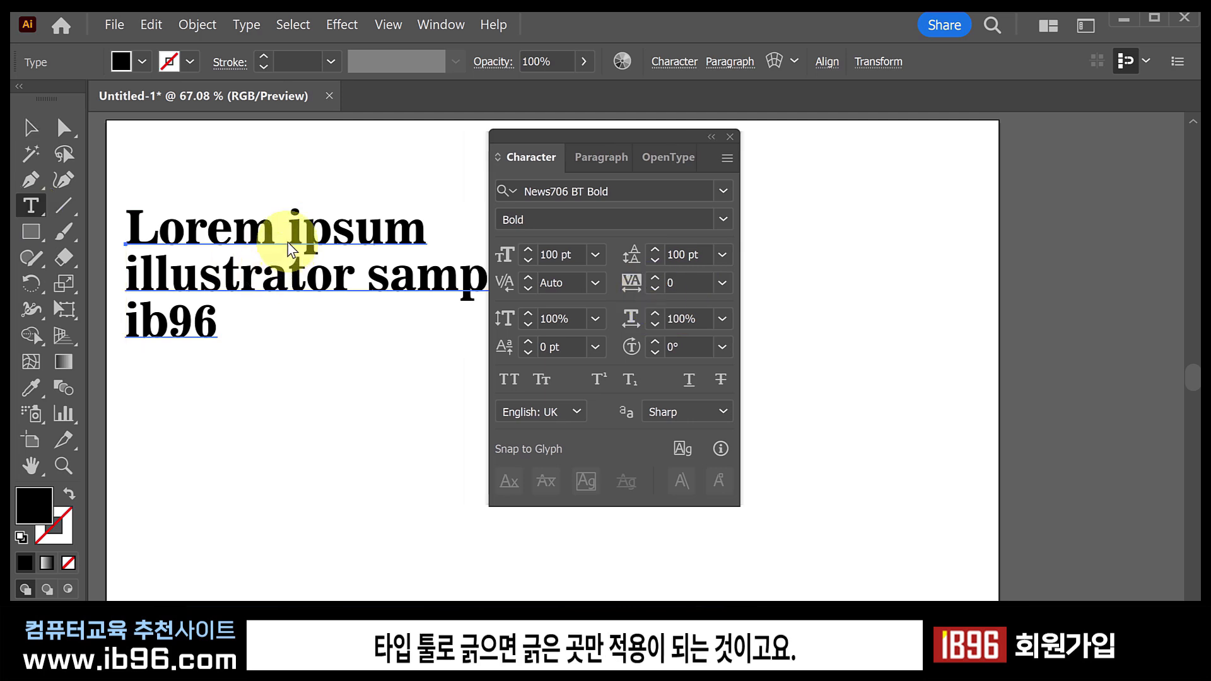
left_click_drag(291, 249, 328, 239)
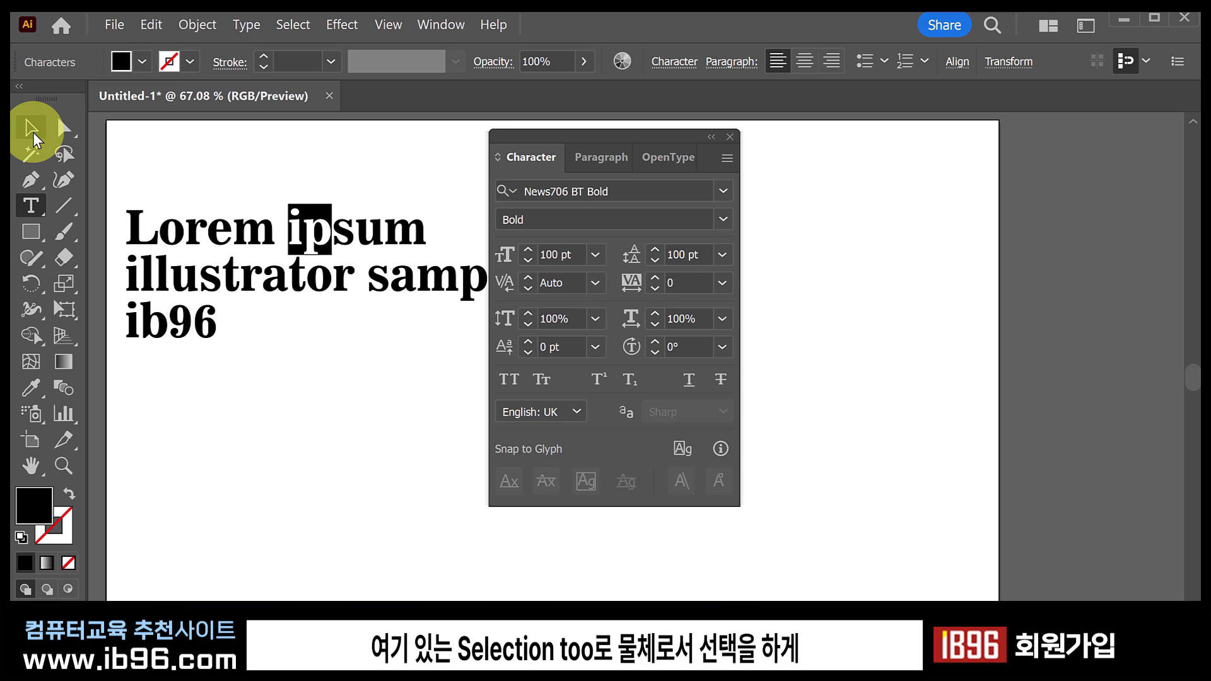
left_click(33, 133)
left_click_drag(237, 292, 245, 289)
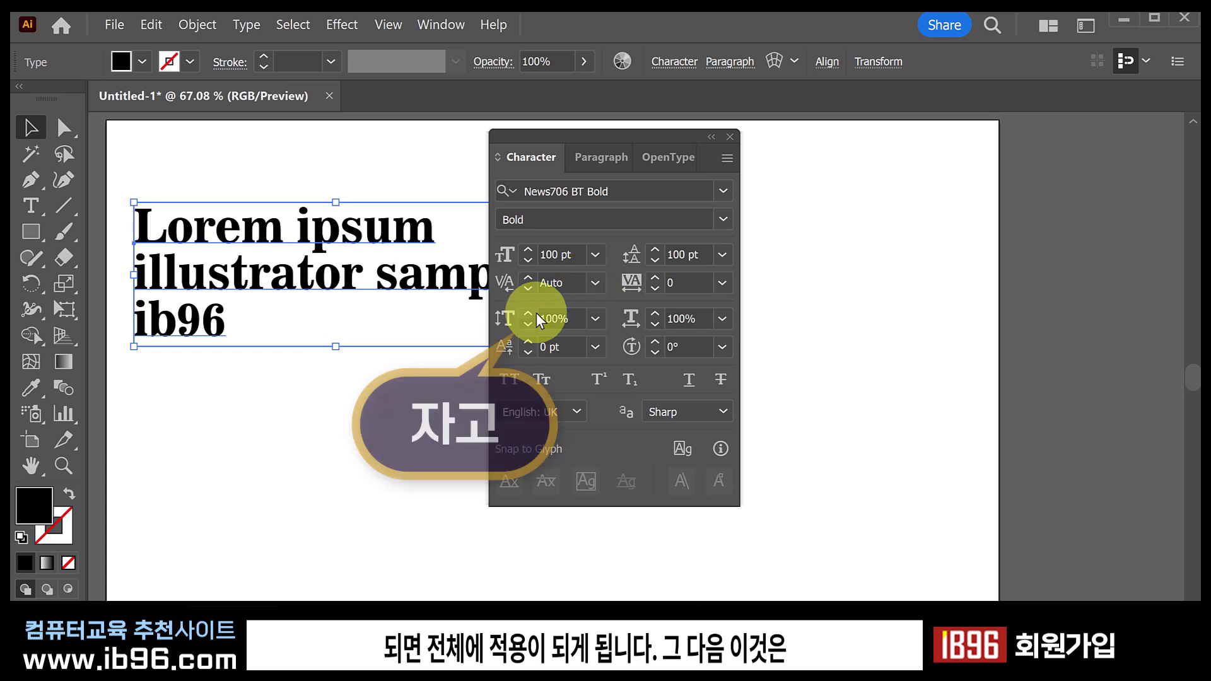
Preview the vertical and horizontal scale options for the text object, keeping both at 100%.
left_click(595, 318)
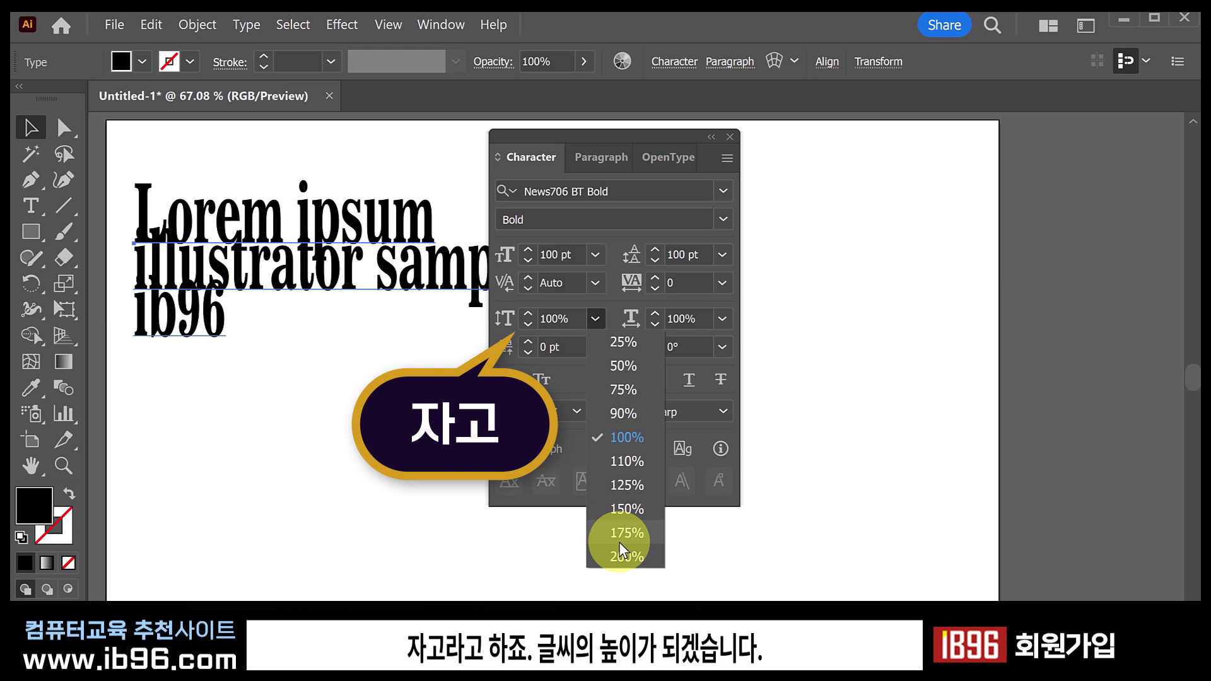
left_click(619, 437)
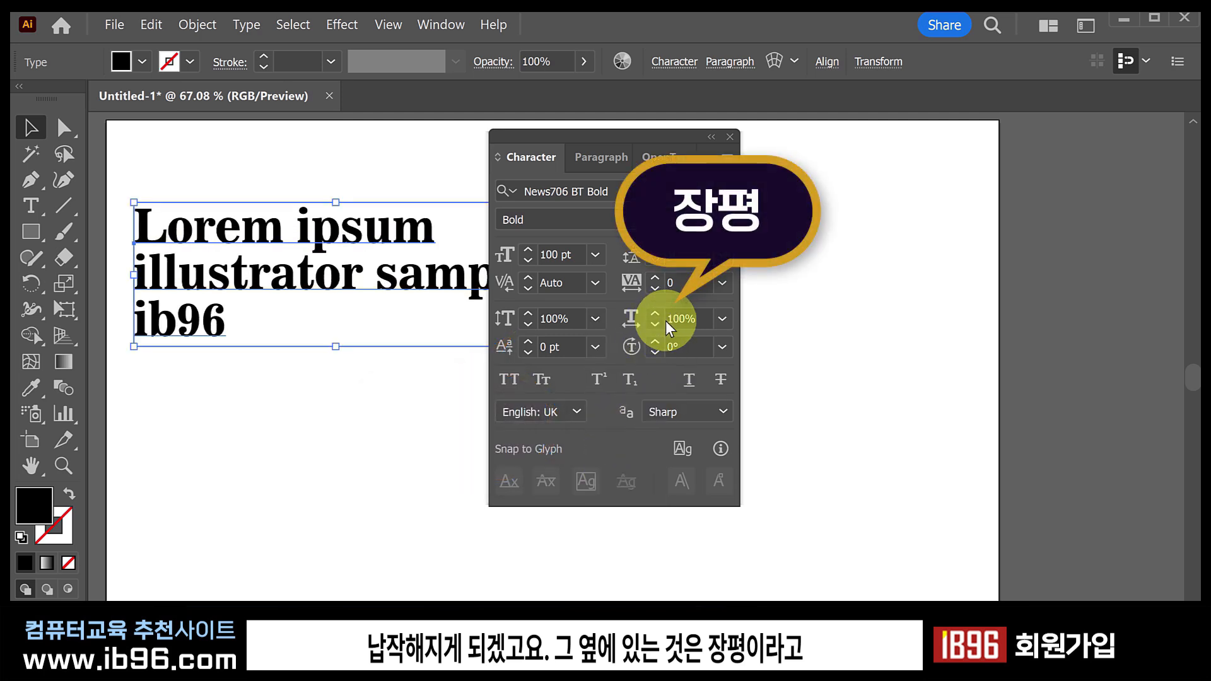
left_click(723, 321)
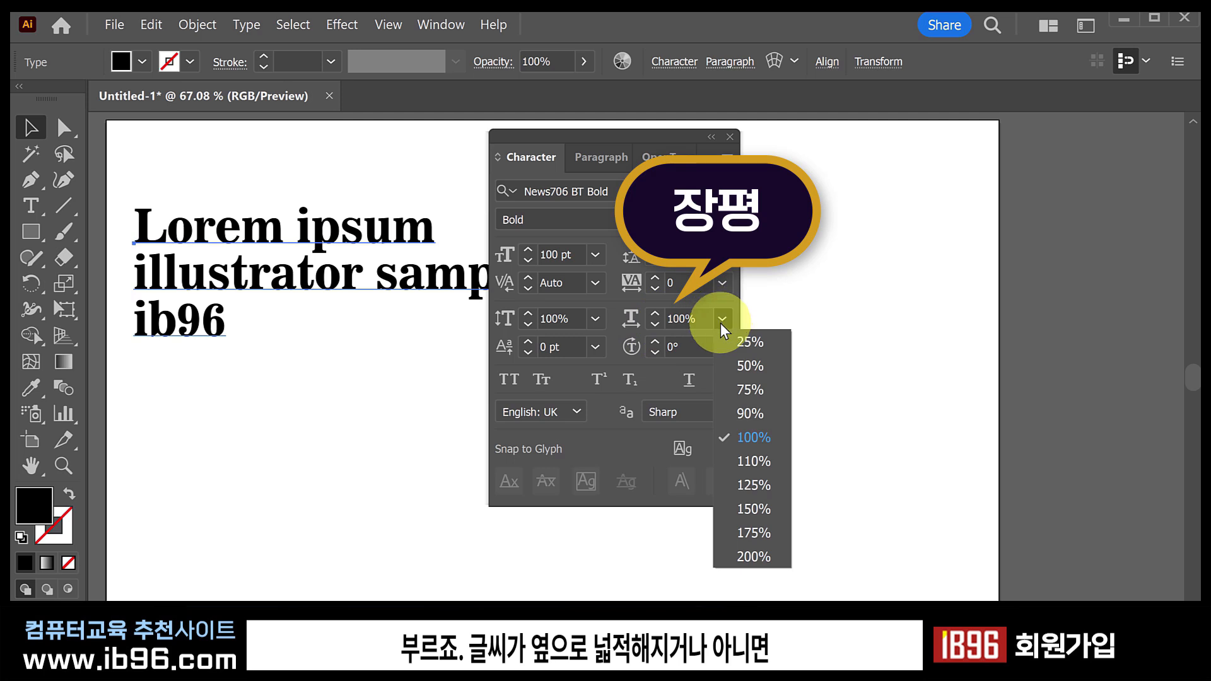
left_click(744, 432)
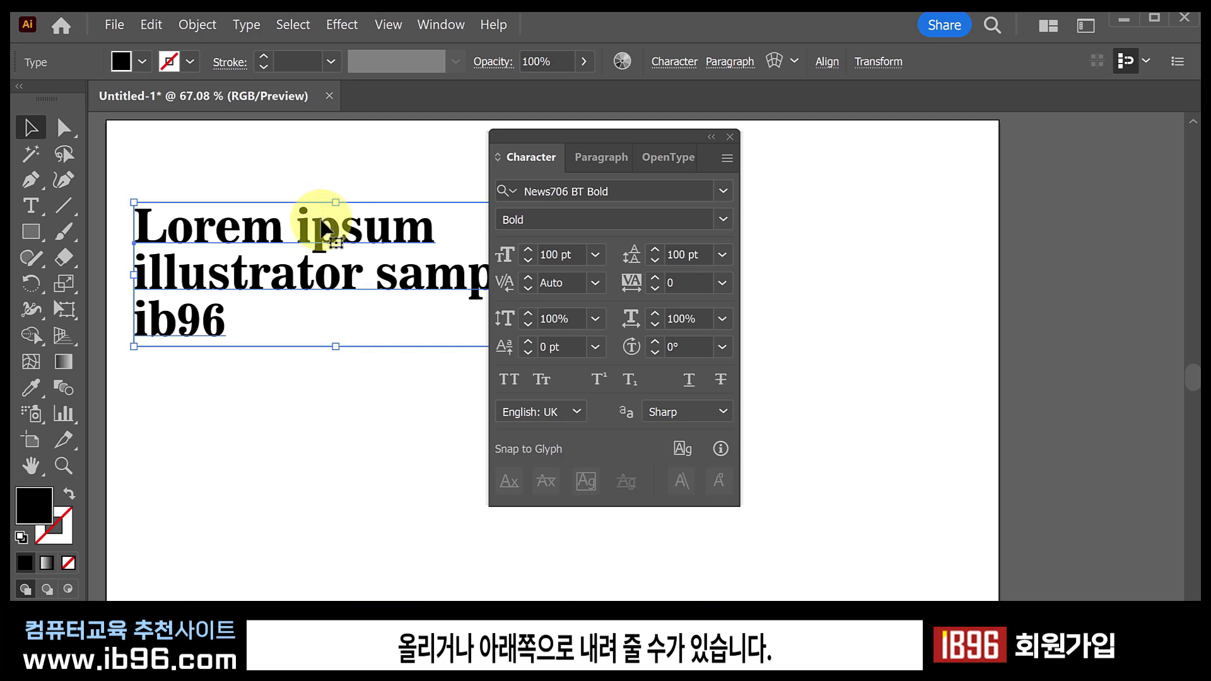
Highlight the "o" in "Lorem" and raise it with a baseline shift of 28 pt.
left_click(30, 206)
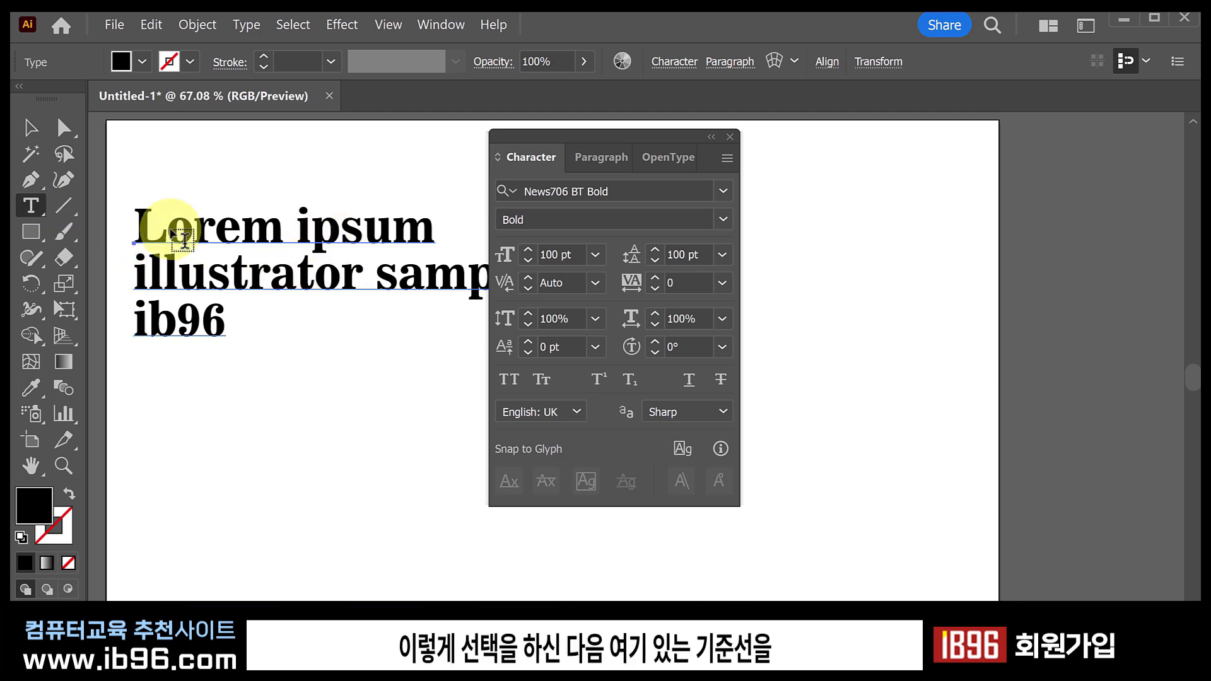
left_click_drag(176, 235, 191, 238)
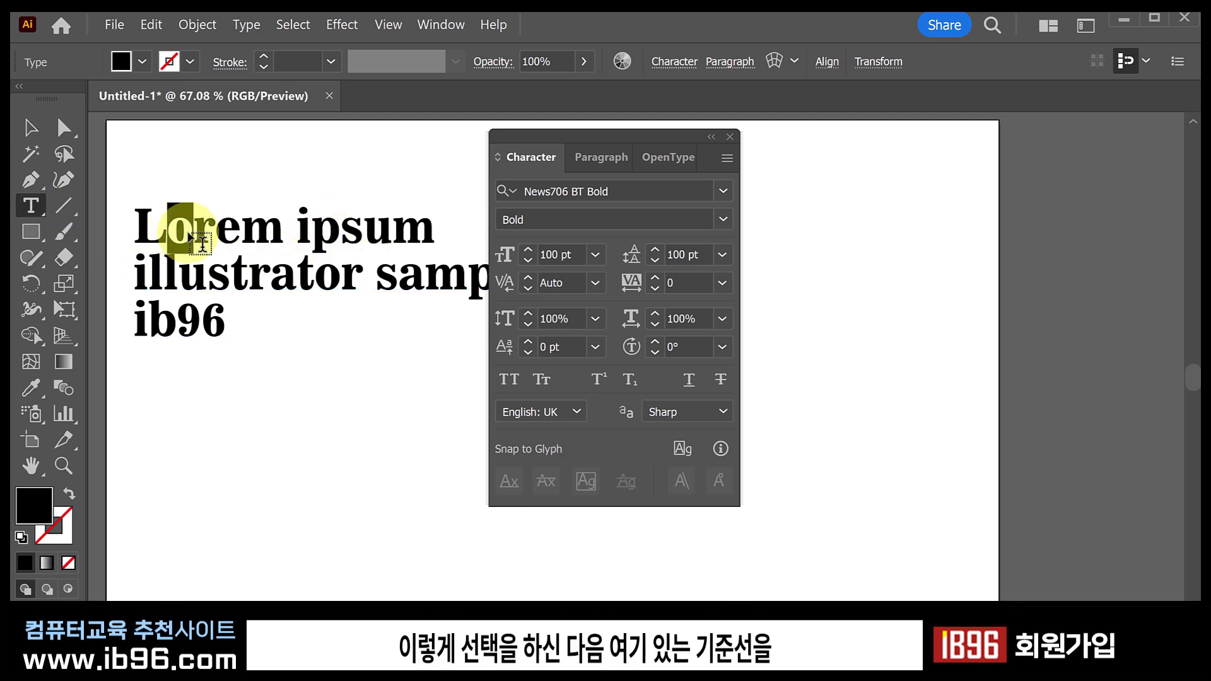
left_click(594, 346)
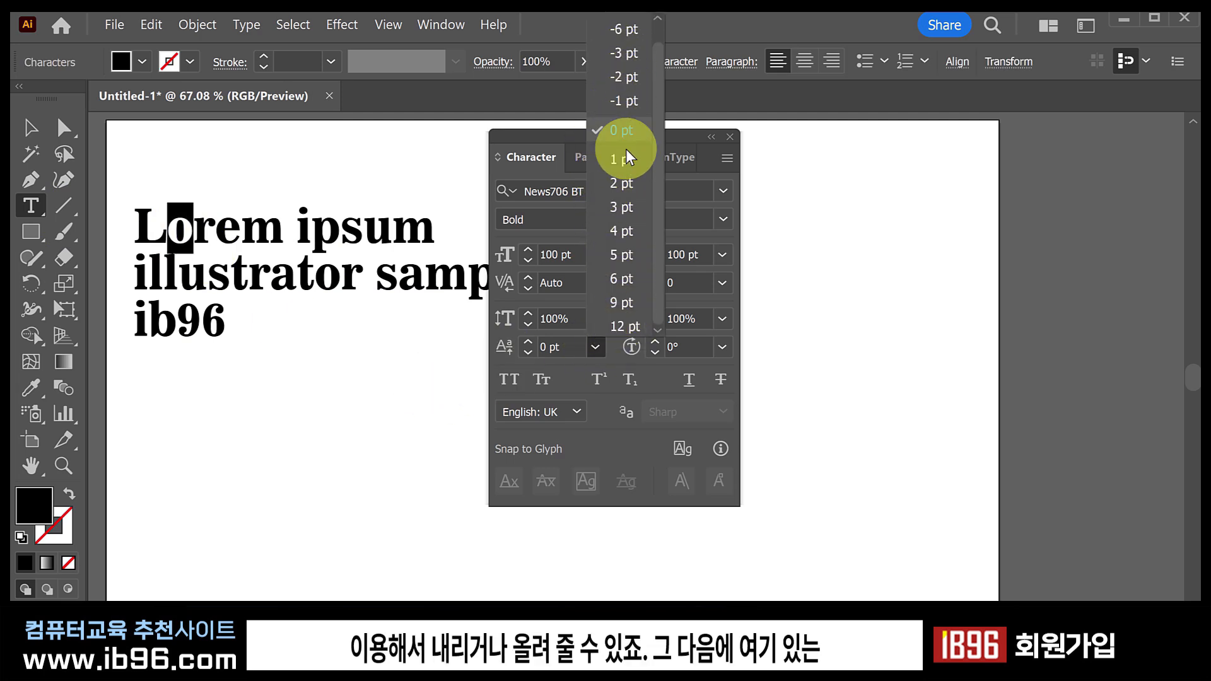
left_click(624, 325)
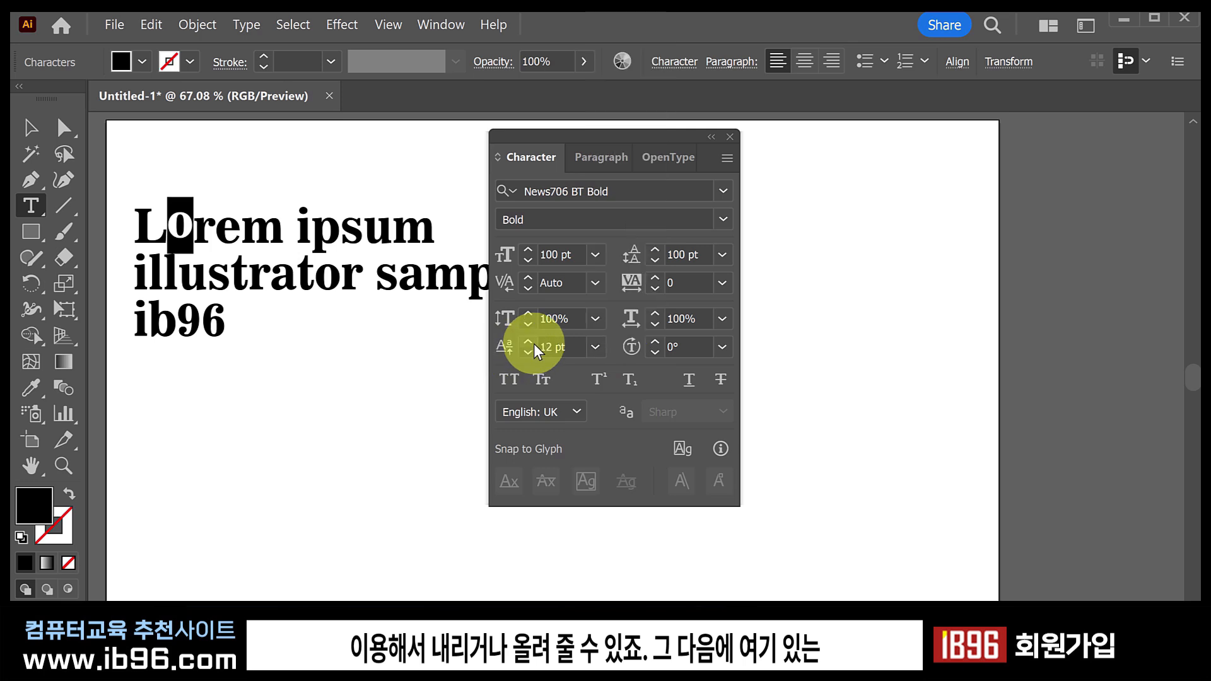
left_click(528, 341)
left_click(529, 341)
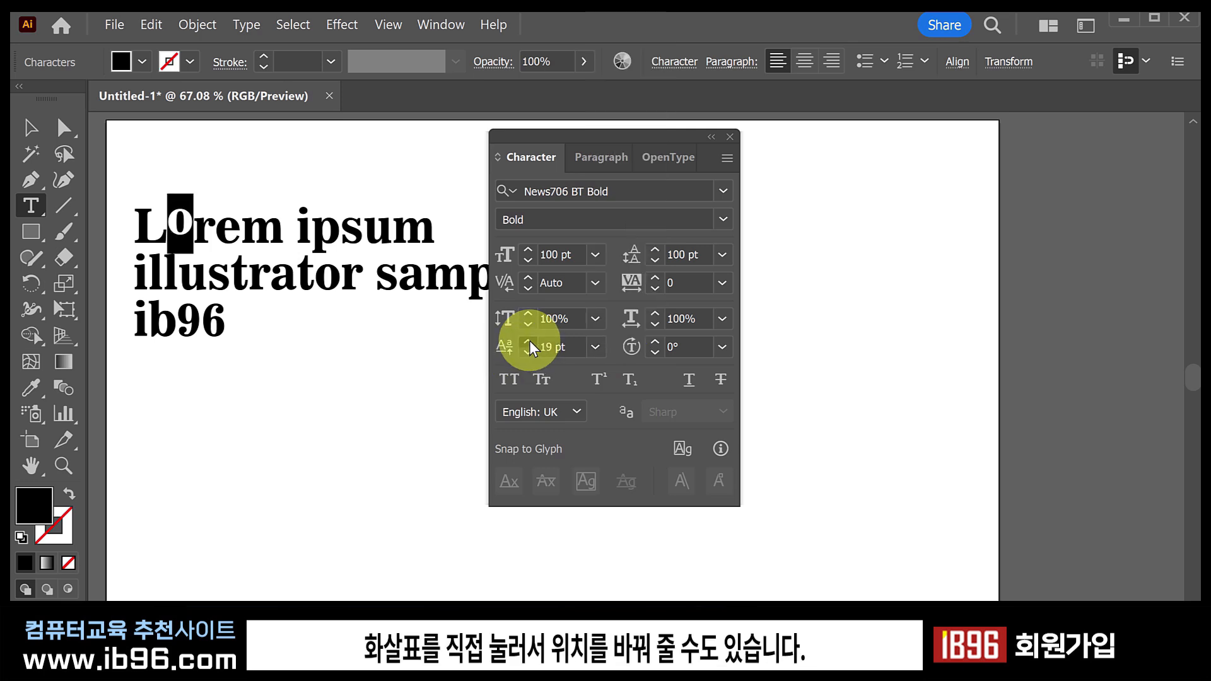
left_click(528, 341)
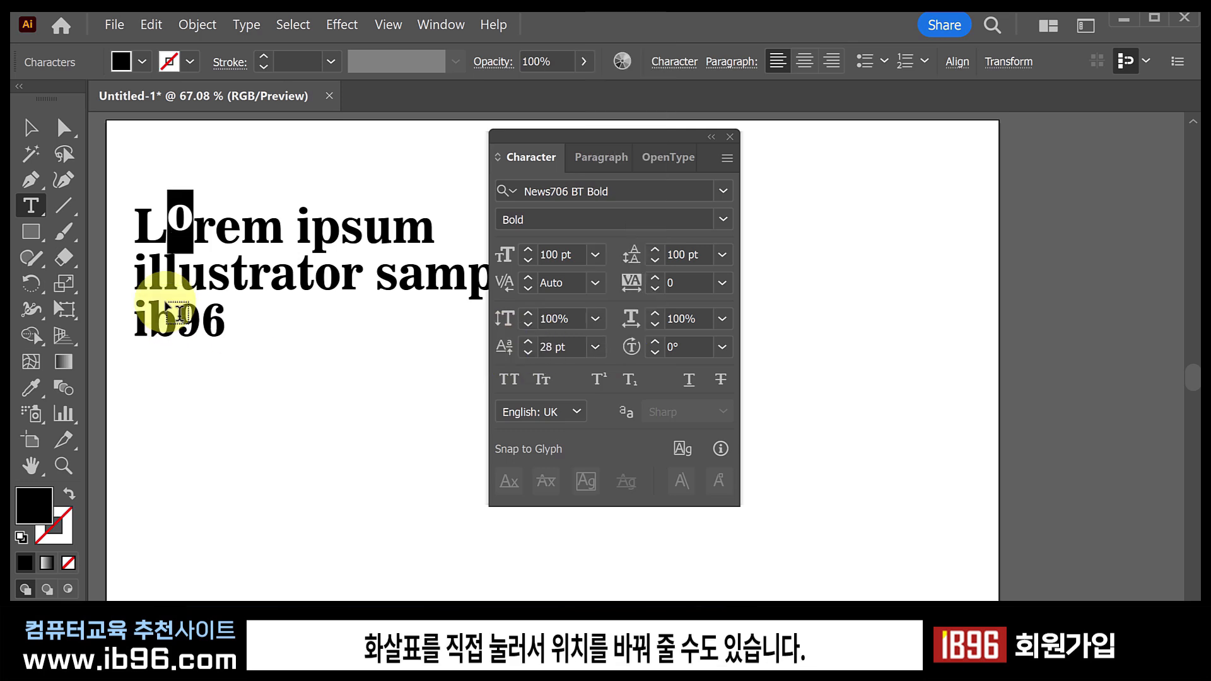
Set the baseline shift of the "e" in "Lorem" to -10 pt and of the first "i" in "ipsum" to 9 pt.
left_click_drag(244, 232, 220, 233)
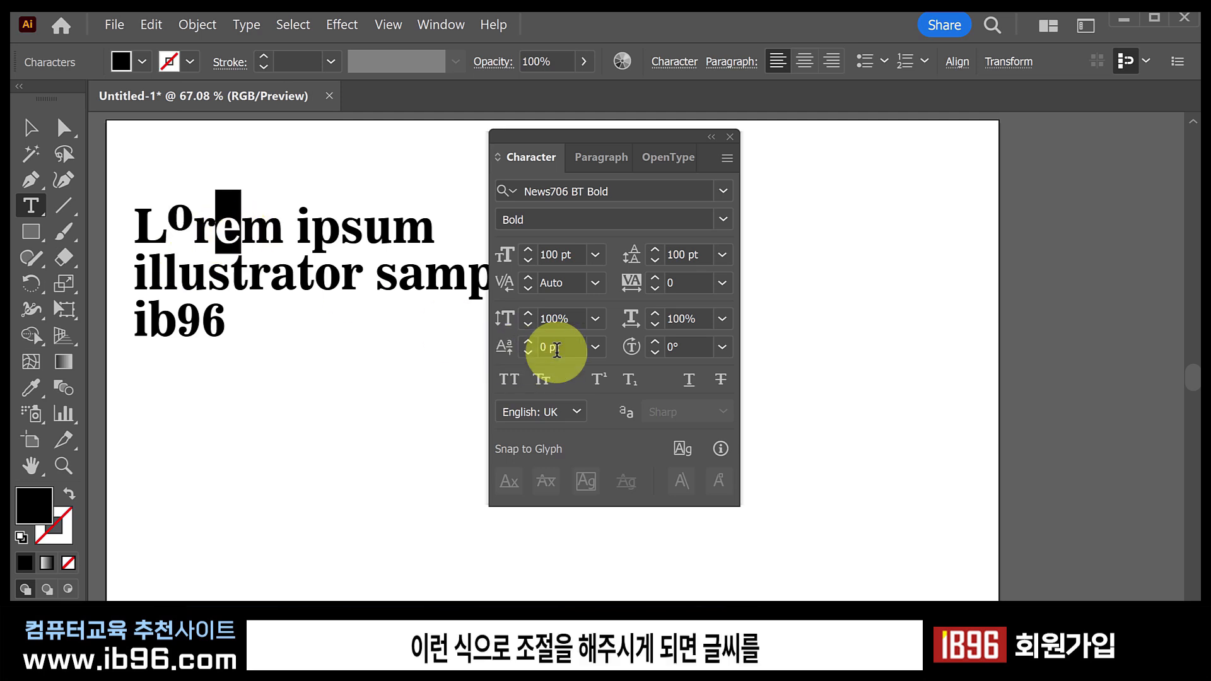
left_click(527, 351)
left_click(528, 352)
left_click(528, 352)
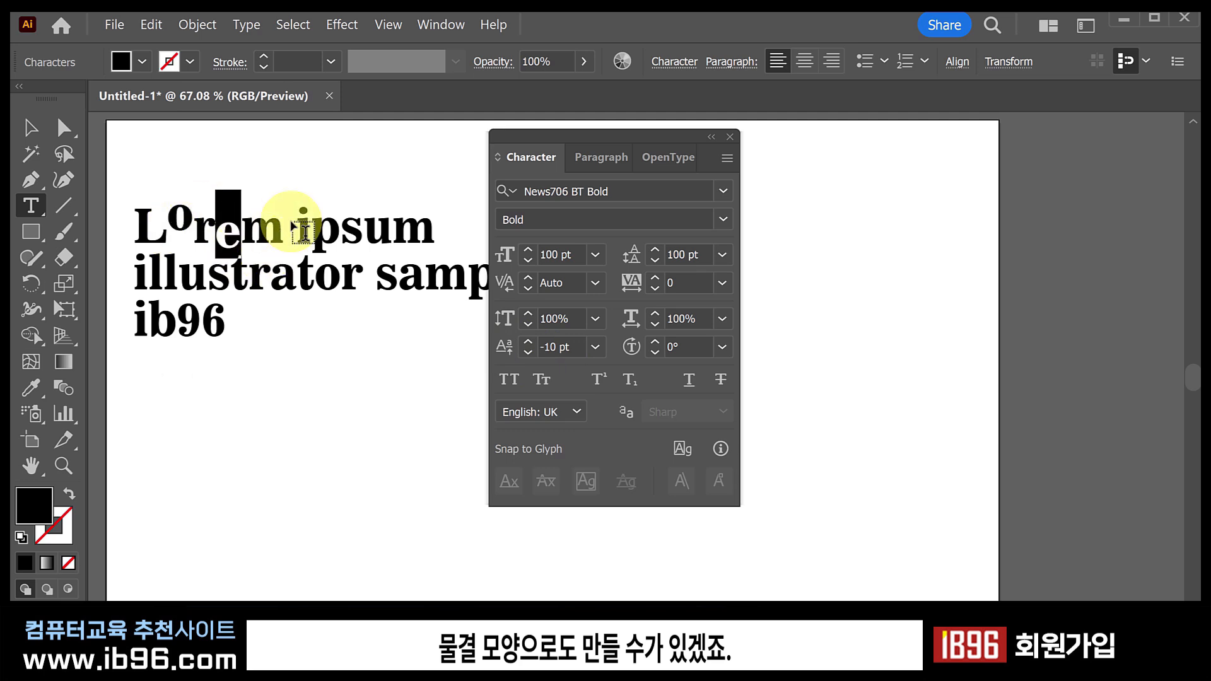
left_click_drag(297, 232, 311, 232)
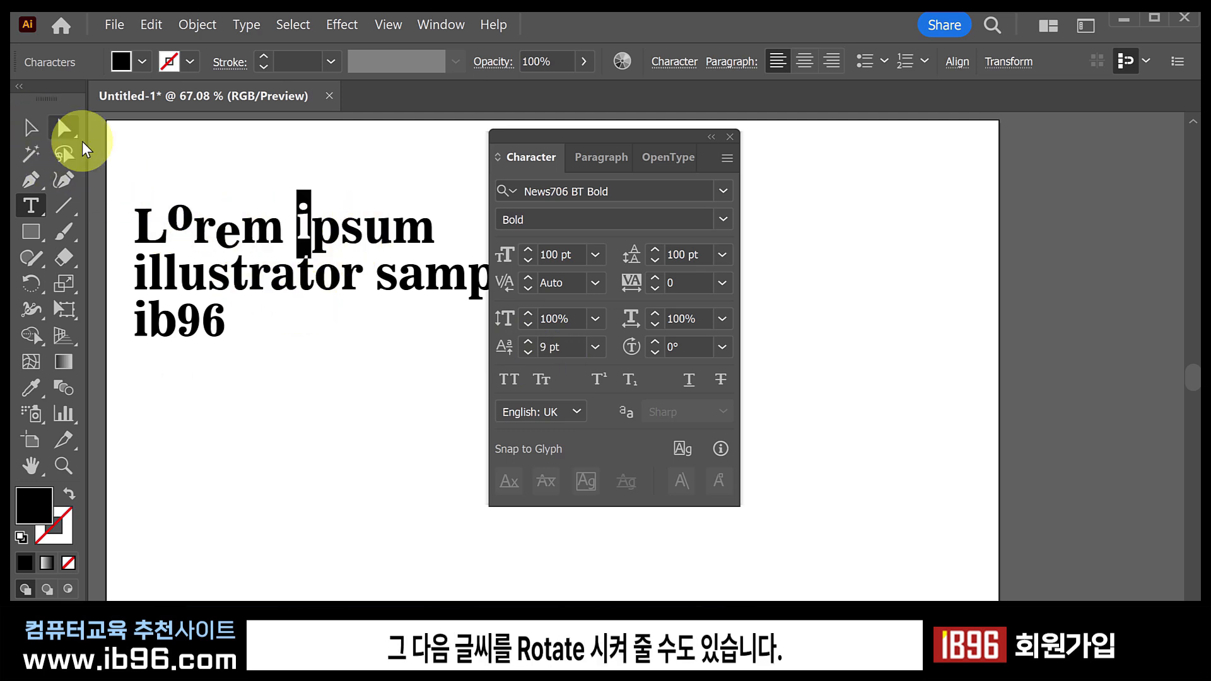
key("Escape")
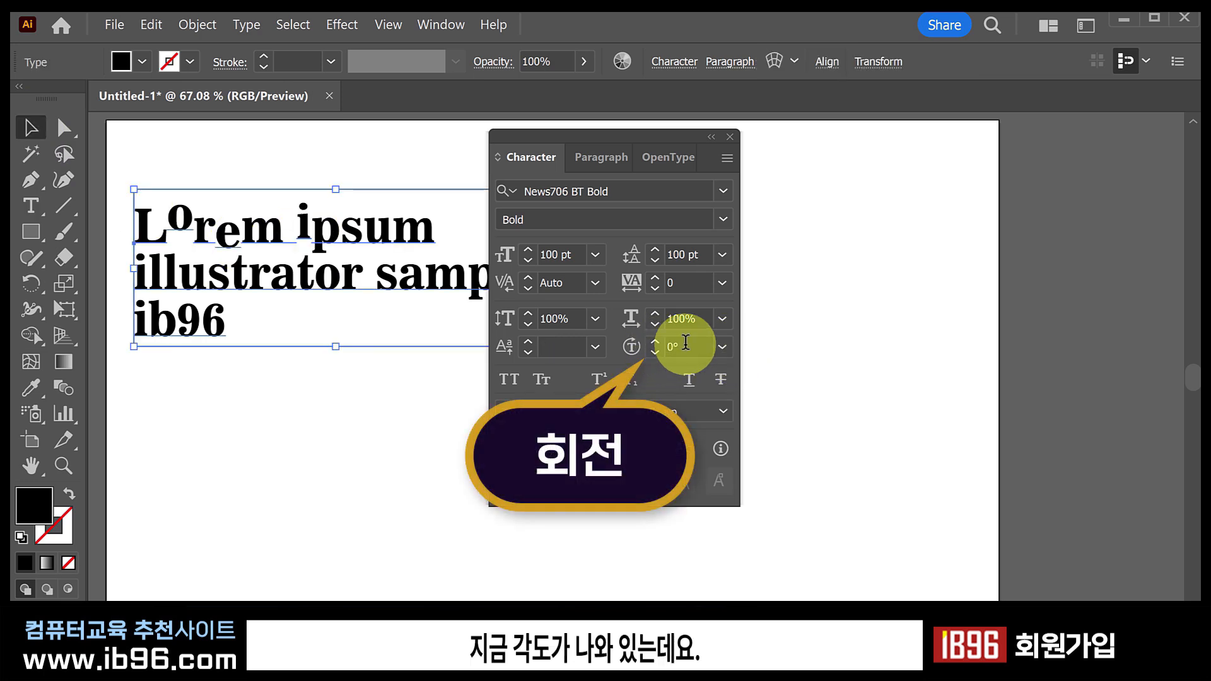
Look through the character rotation angles for the whole text object, keeping 0°.
left_click(721, 346)
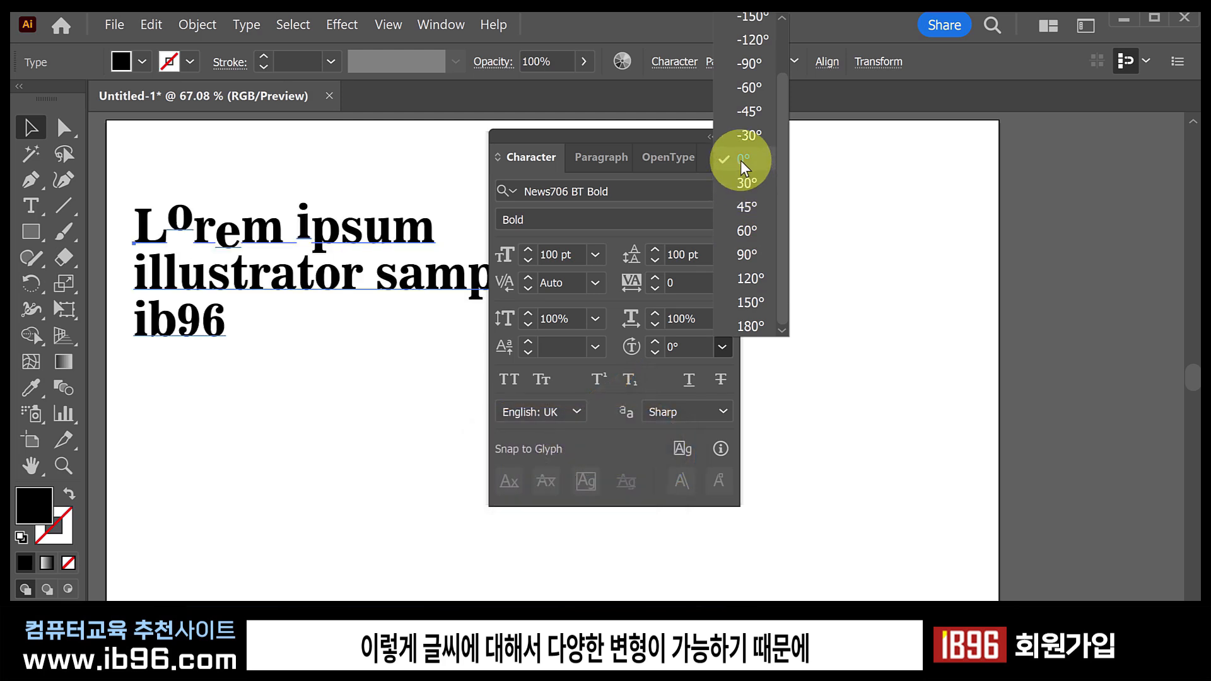
left_click(512, 145)
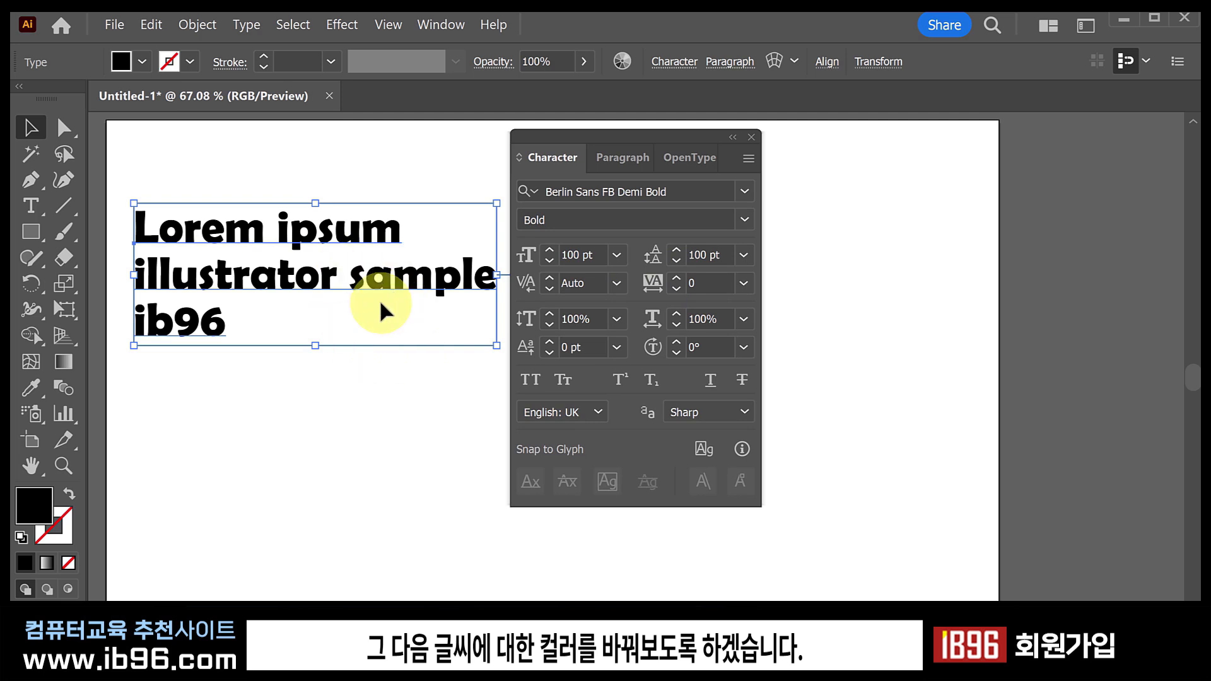
Reselect the text object, set its fill to a strong red in the Color Picker, and look at the fill swatches.
left_click(365, 343)
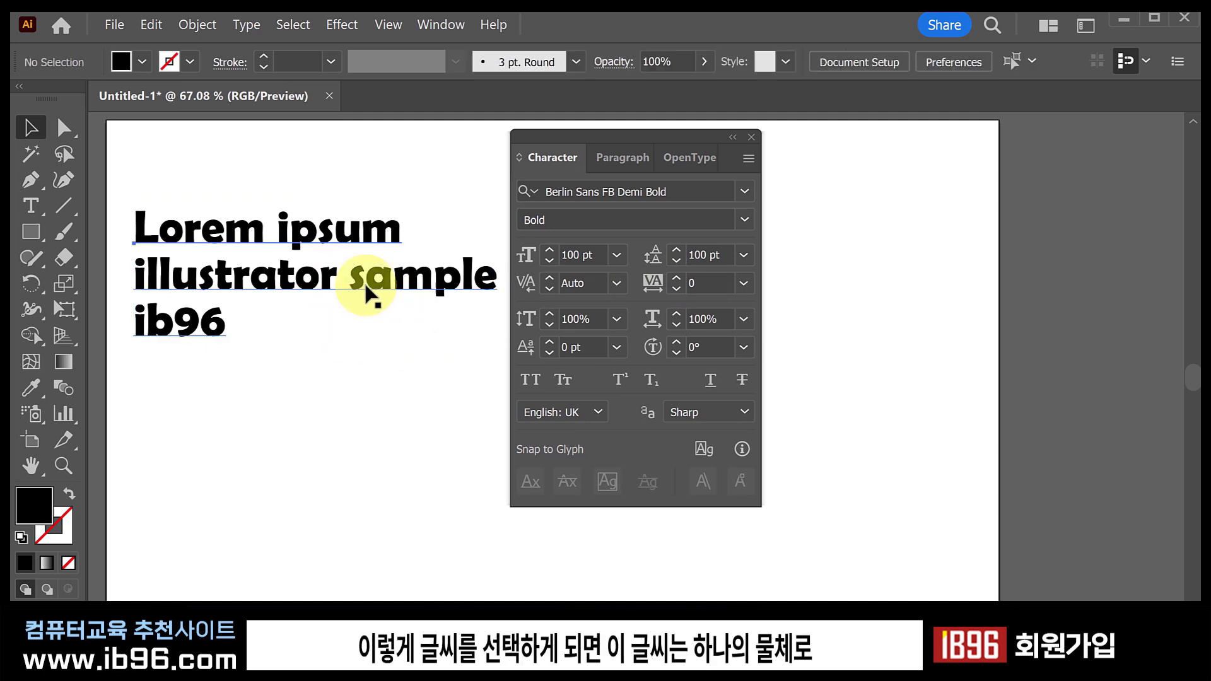
left_click(370, 294)
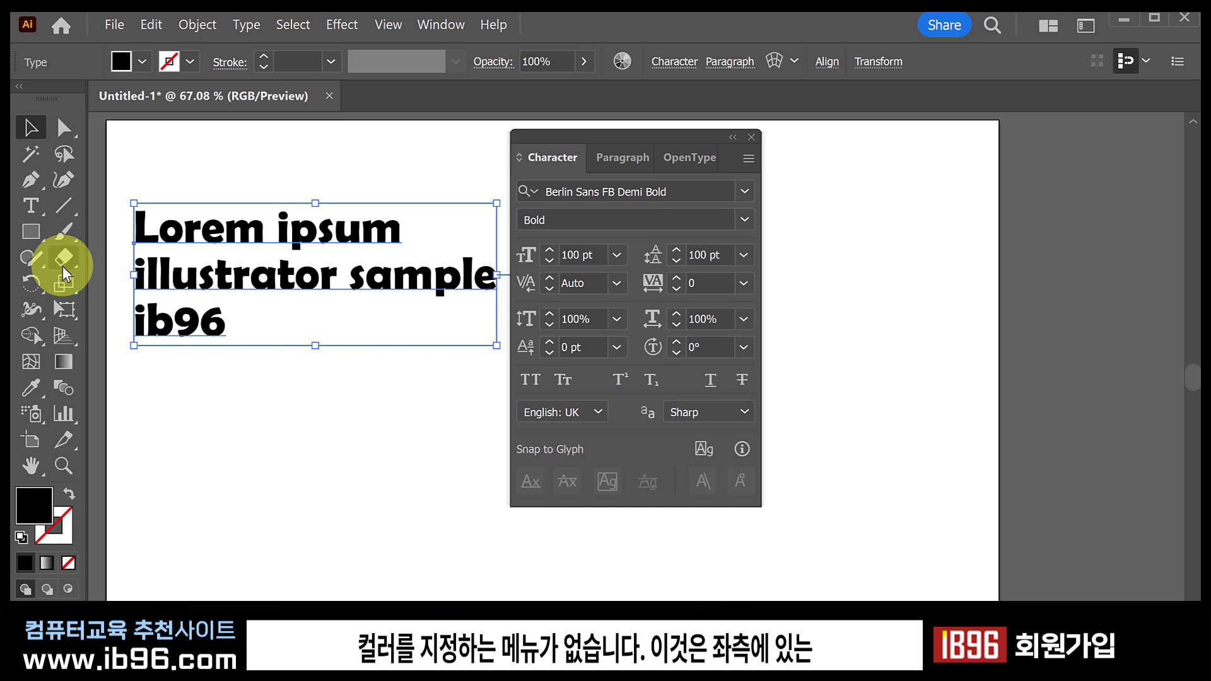
double_click(34, 514)
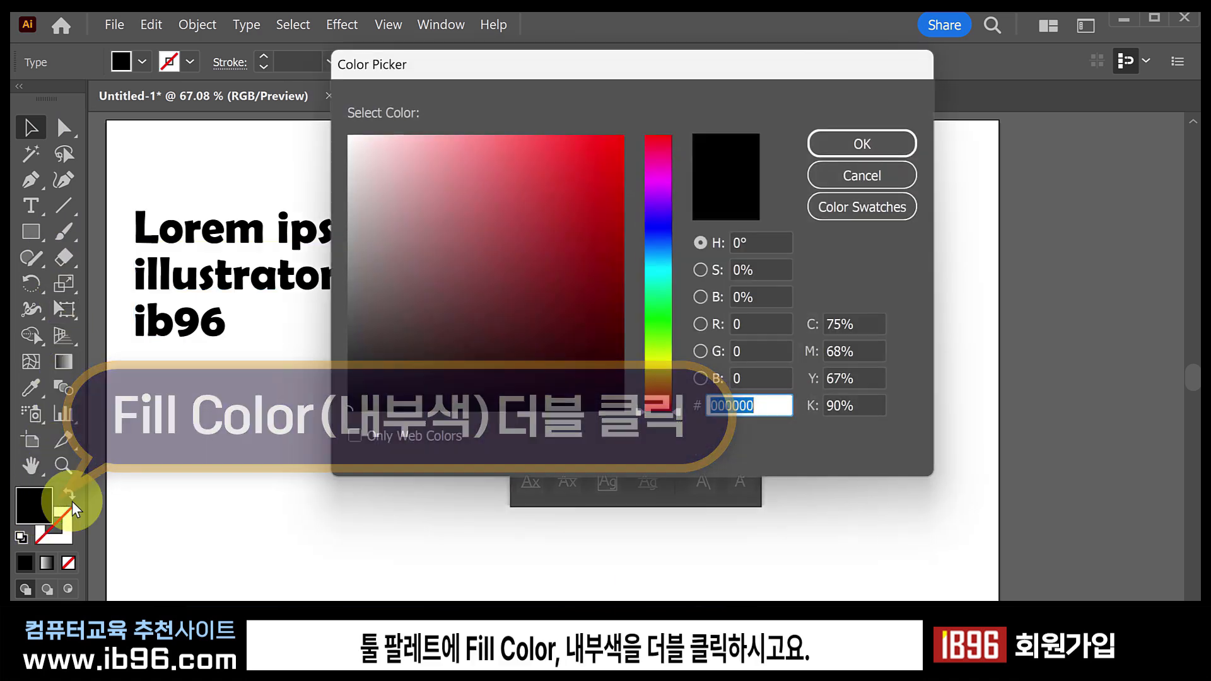
left_click_drag(519, 266, 639, 122)
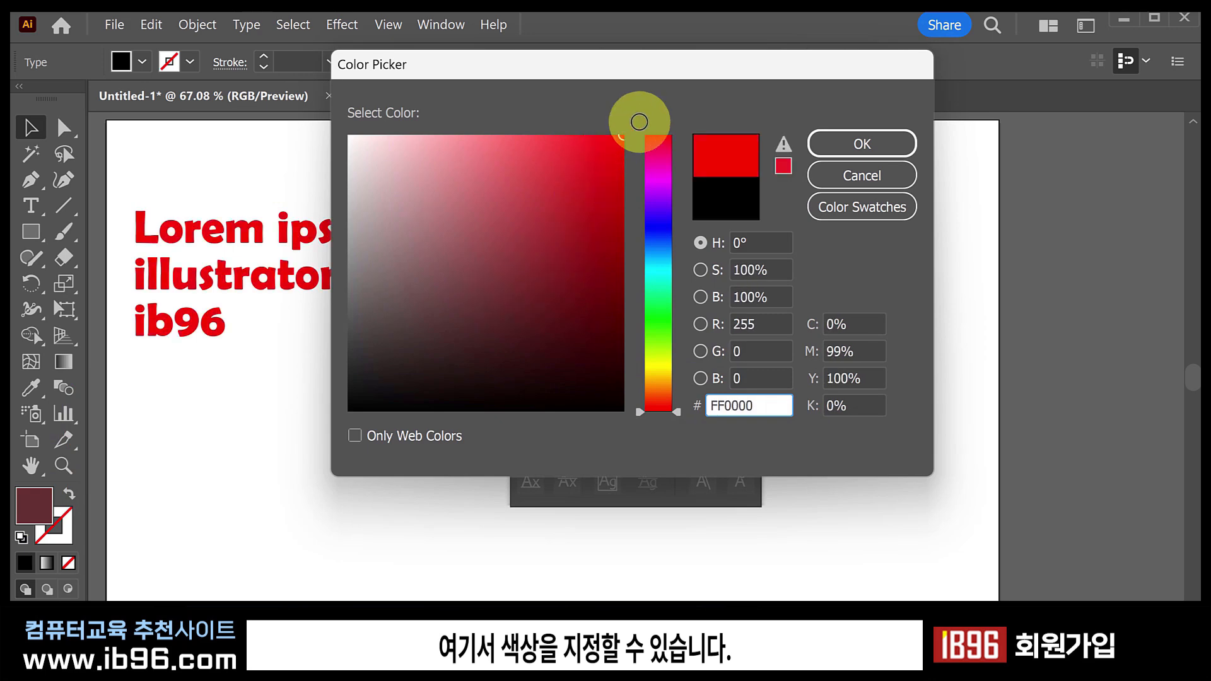
left_click_drag(675, 410, 680, 366)
mouse_move(599, 321)
left_mouse_down()
mouse_move(625, 114)
mouse_move(643, 124)
mouse_move(630, 245)
mouse_move(637, 411)
mouse_move(603, 135)
mouse_move(630, 127)
mouse_move(335, 102)
mouse_move(563, 136)
mouse_move(581, 224)
mouse_move(436, 257)
mouse_move(558, 231)
left_mouse_up()
mouse_move(656, 203)
left_mouse_down()
mouse_move(657, 134)
mouse_move(600, 155)
mouse_move(616, 143)
mouse_move(596, 168)
left_mouse_up()
left_click(816, 142)
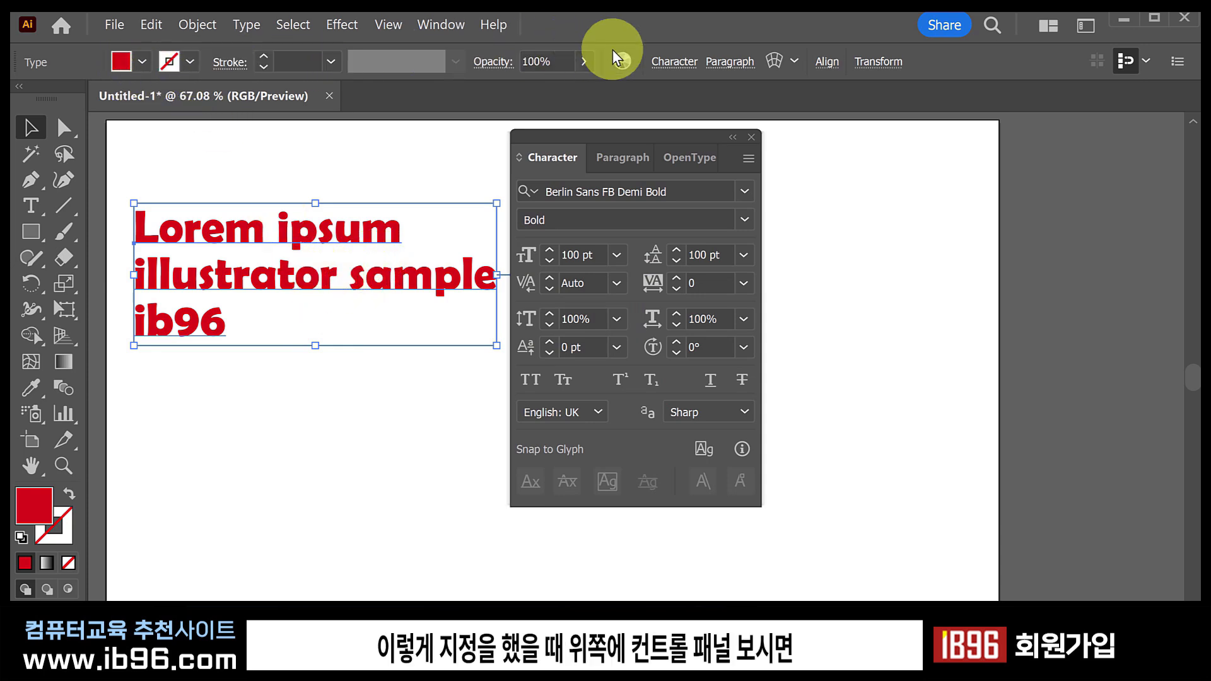
left_click(120, 59)
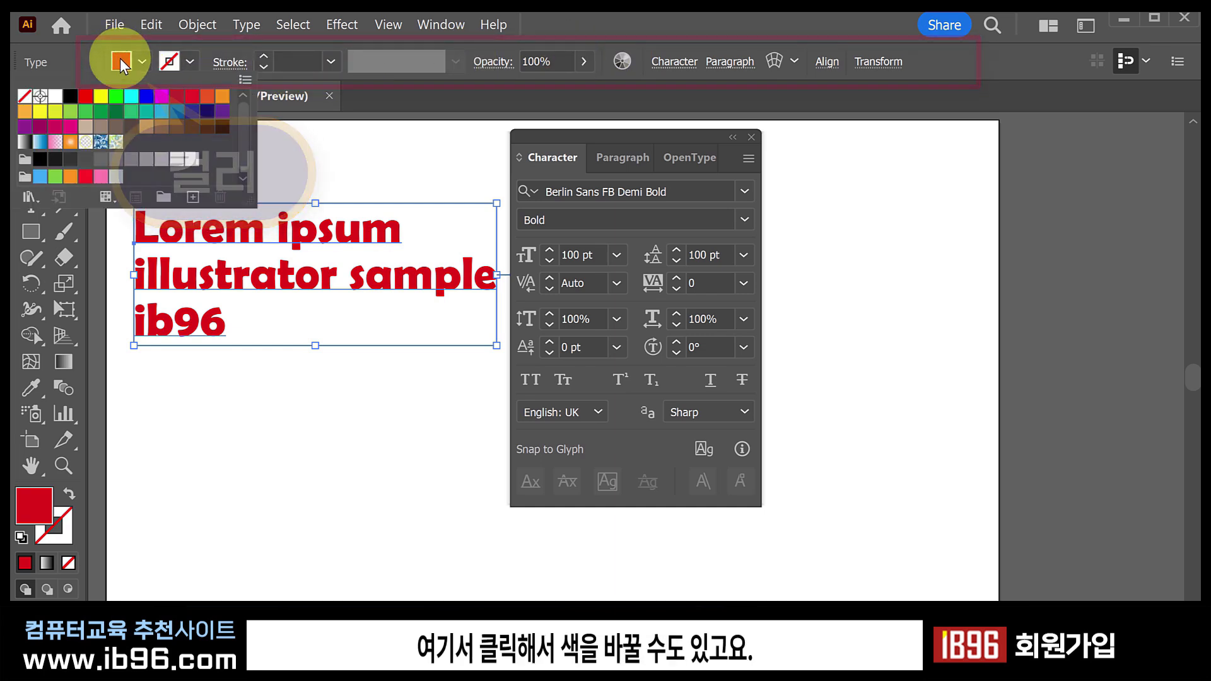
left_click(659, 12)
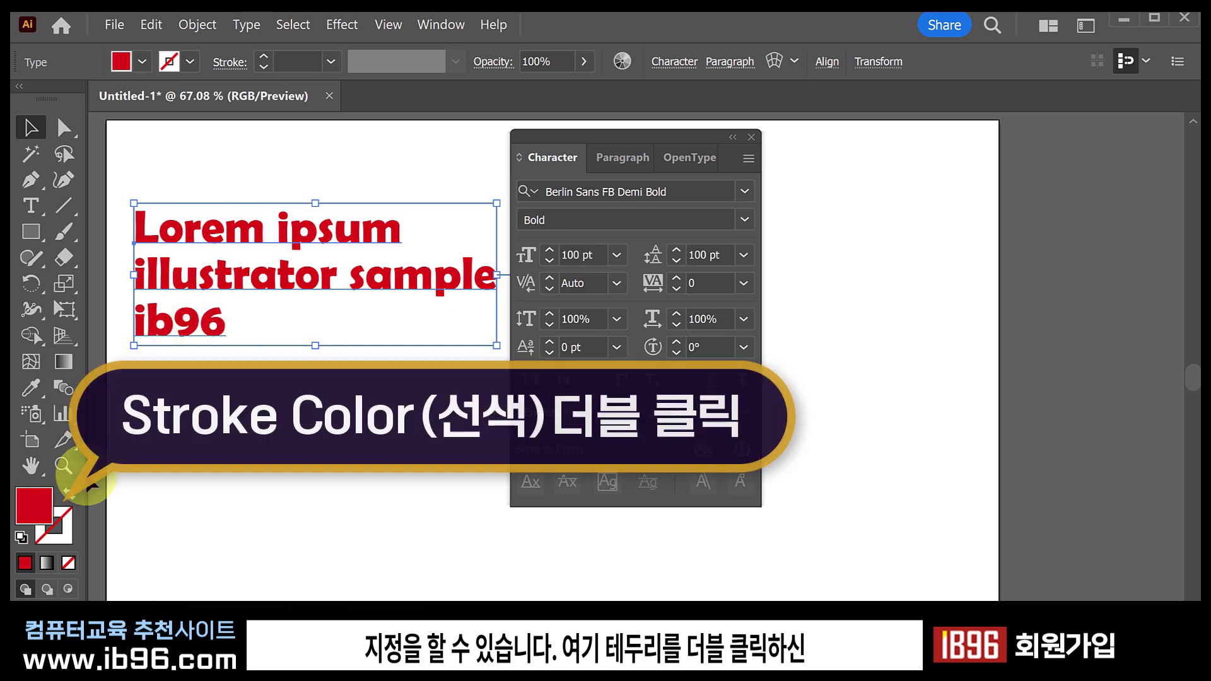
Give the text object a blue stroke with the color 1F63EA and deselect it.
double_click(70, 517)
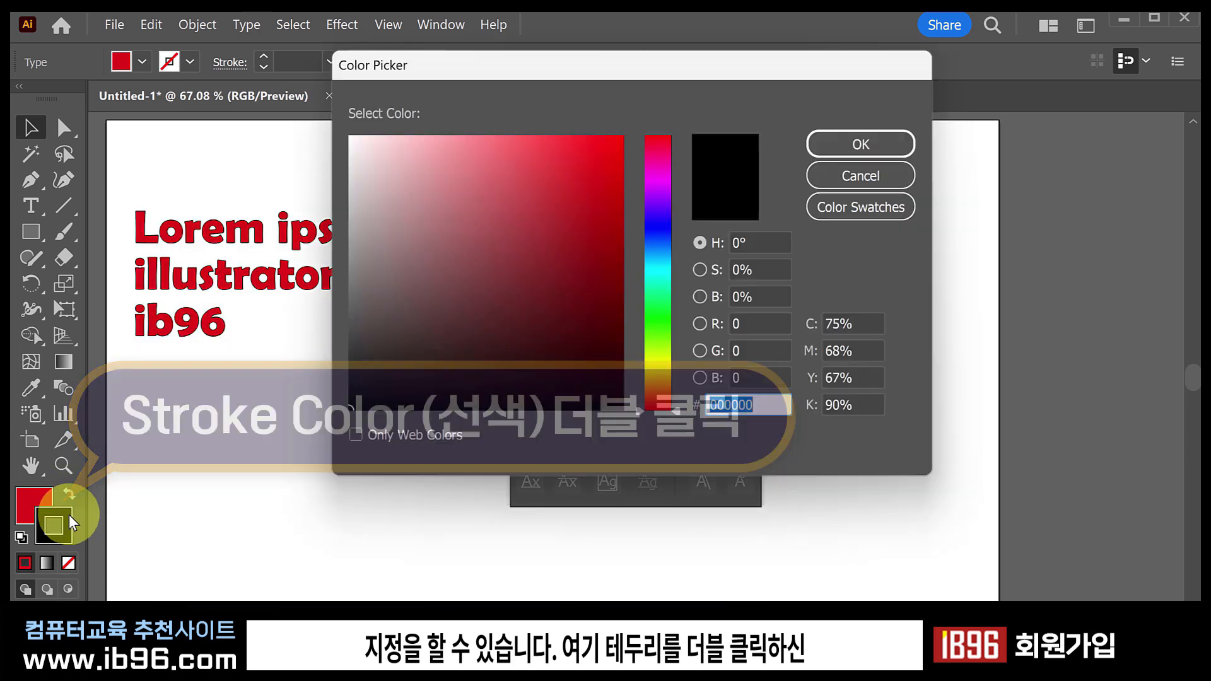
left_click_drag(663, 360, 662, 243)
left_click_drag(559, 181, 586, 157)
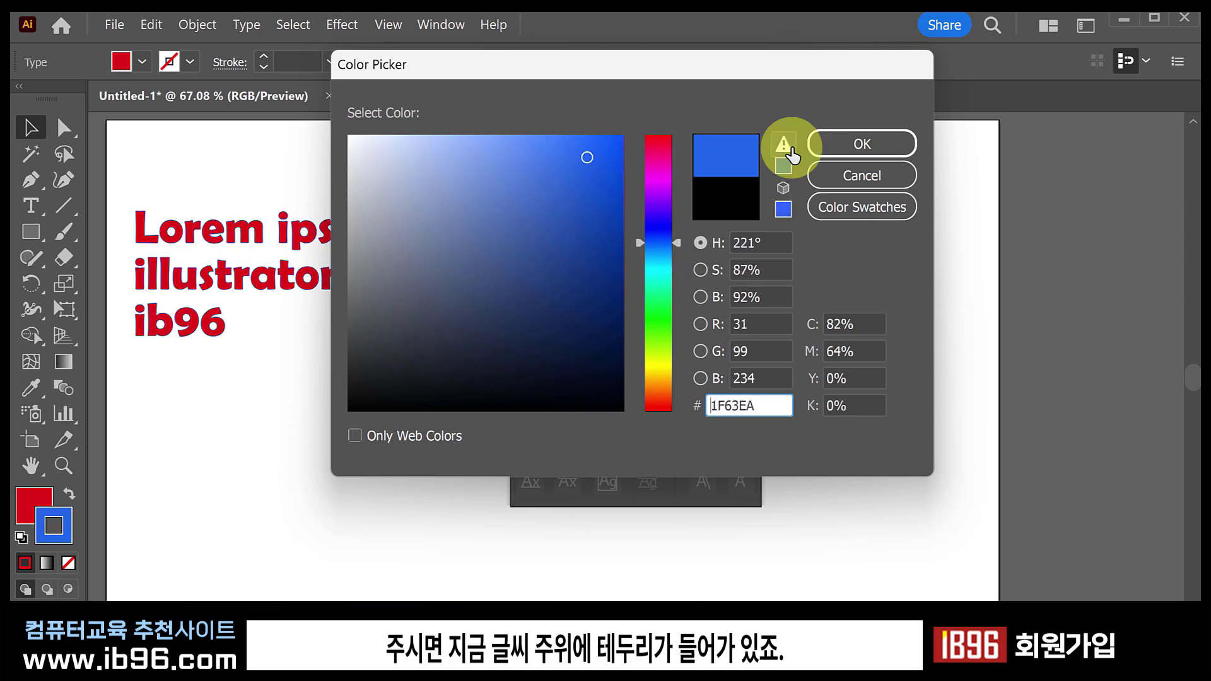
left_click(831, 134)
left_click(292, 346)
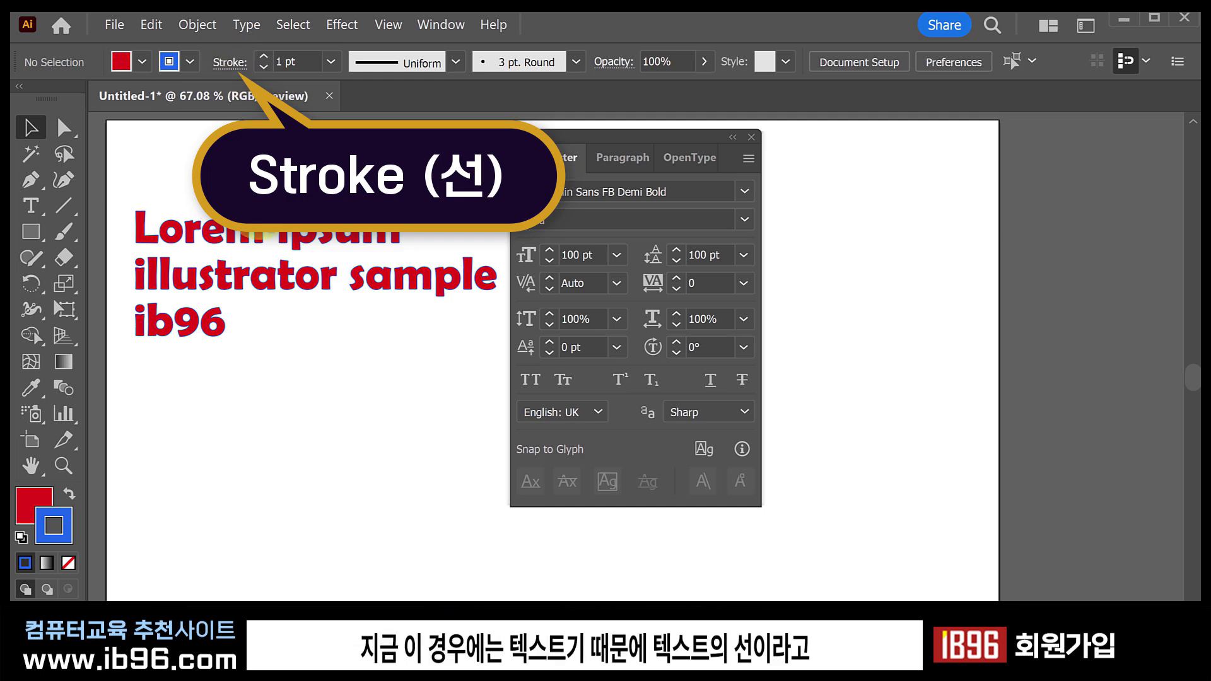
Select the text object again, raise its stroke weight to 6 pt and reduce it to 3 pt.
left_click(320, 286)
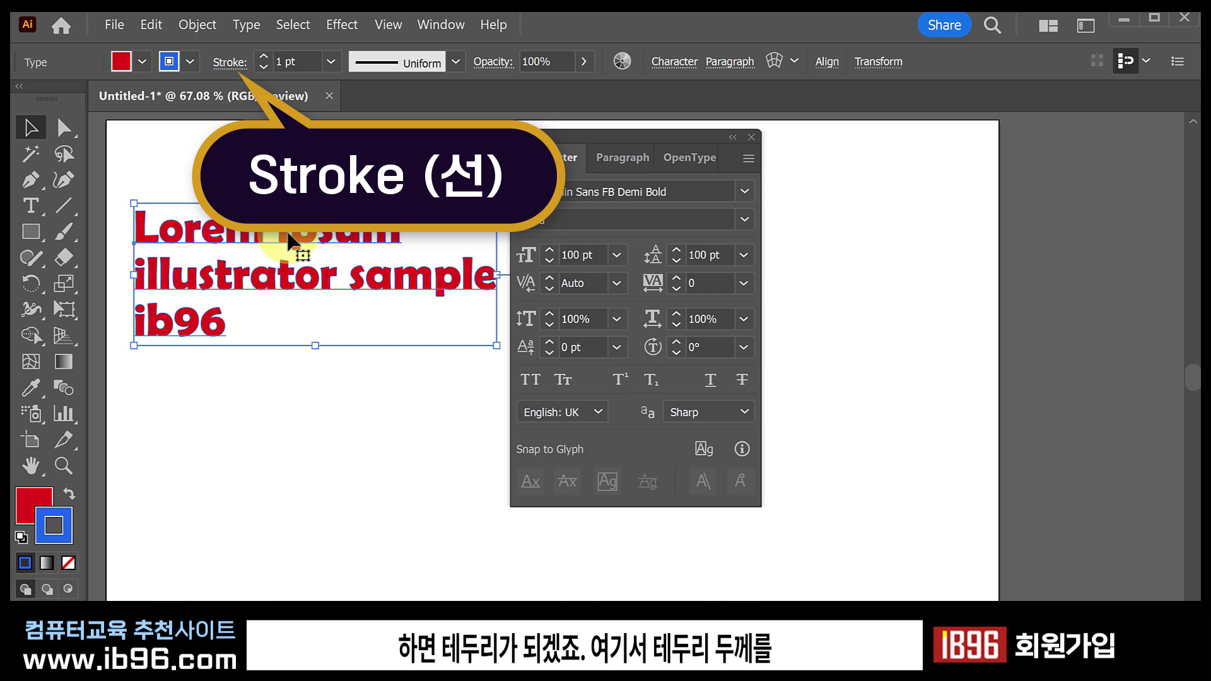
left_click(265, 56)
left_click(264, 56)
left_click(264, 55)
left_click(264, 56)
left_click(264, 55)
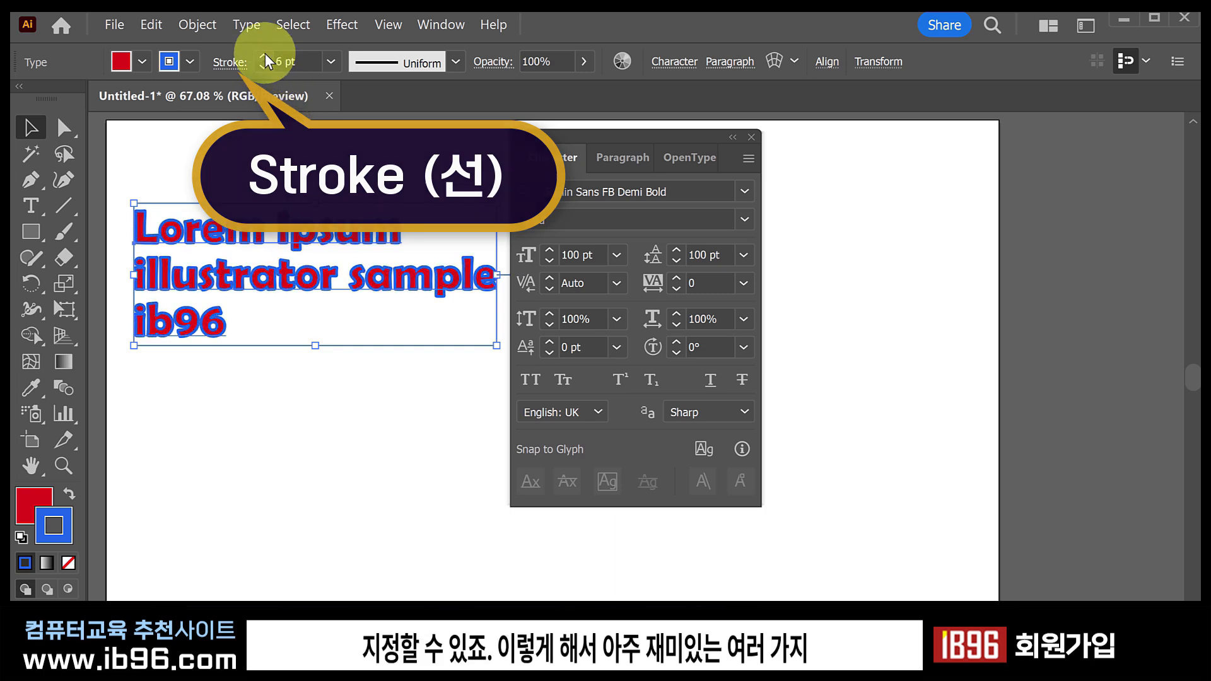
left_click(264, 67)
left_click(263, 67)
left_click(264, 67)
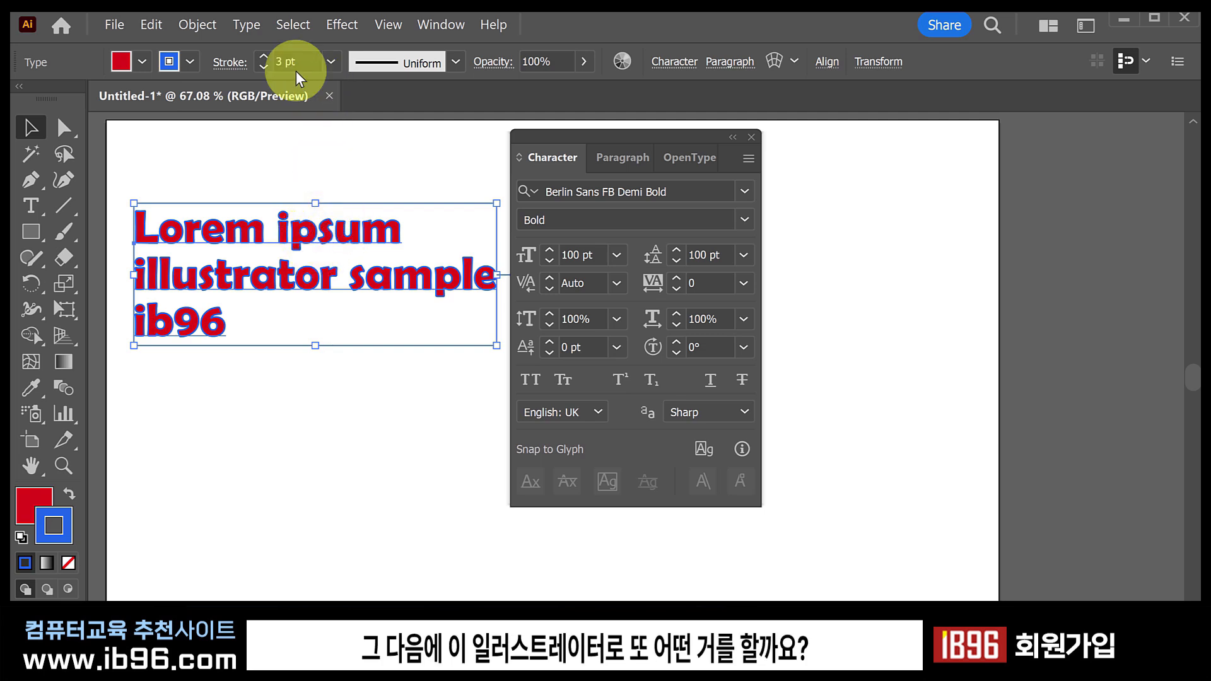
Reduce the text's stroke weight until no stroke is left, and deselect the text object.
left_click(265, 66)
left_click(265, 67)
left_click(265, 66)
left_click(265, 66)
left_click(311, 344)
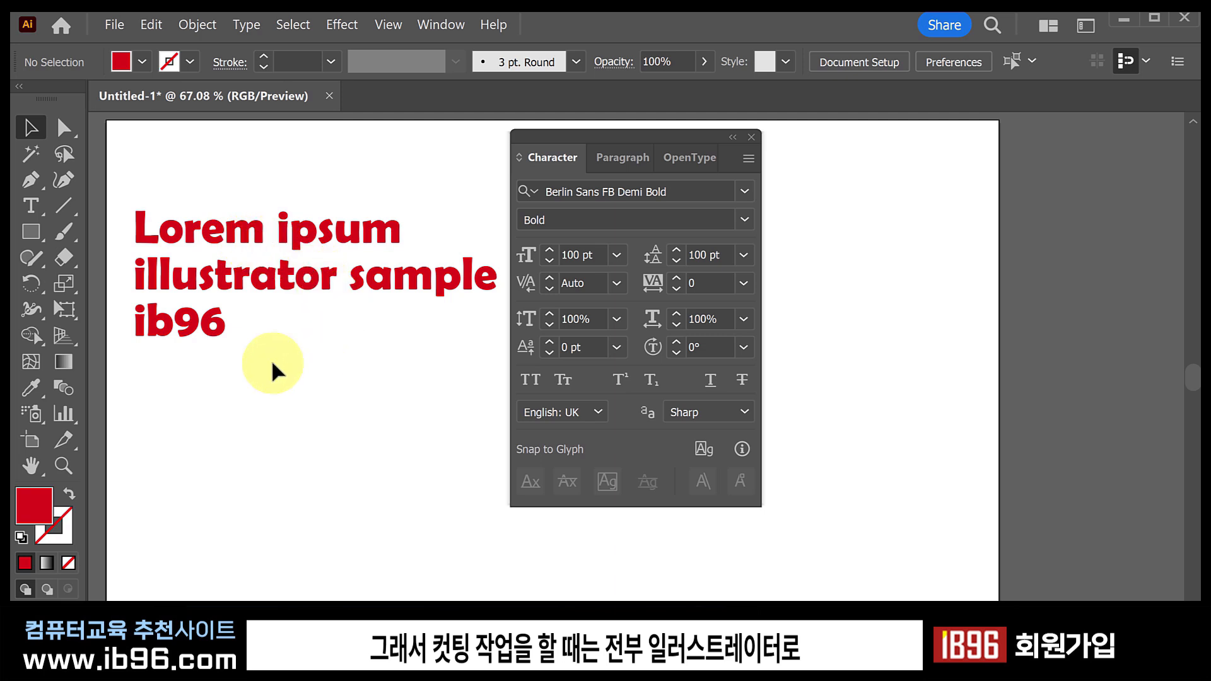
Delete the red point text and draw a large area text box containing the Korean paragraph that begins with "Adobe Illustrator는".
left_click(351, 293)
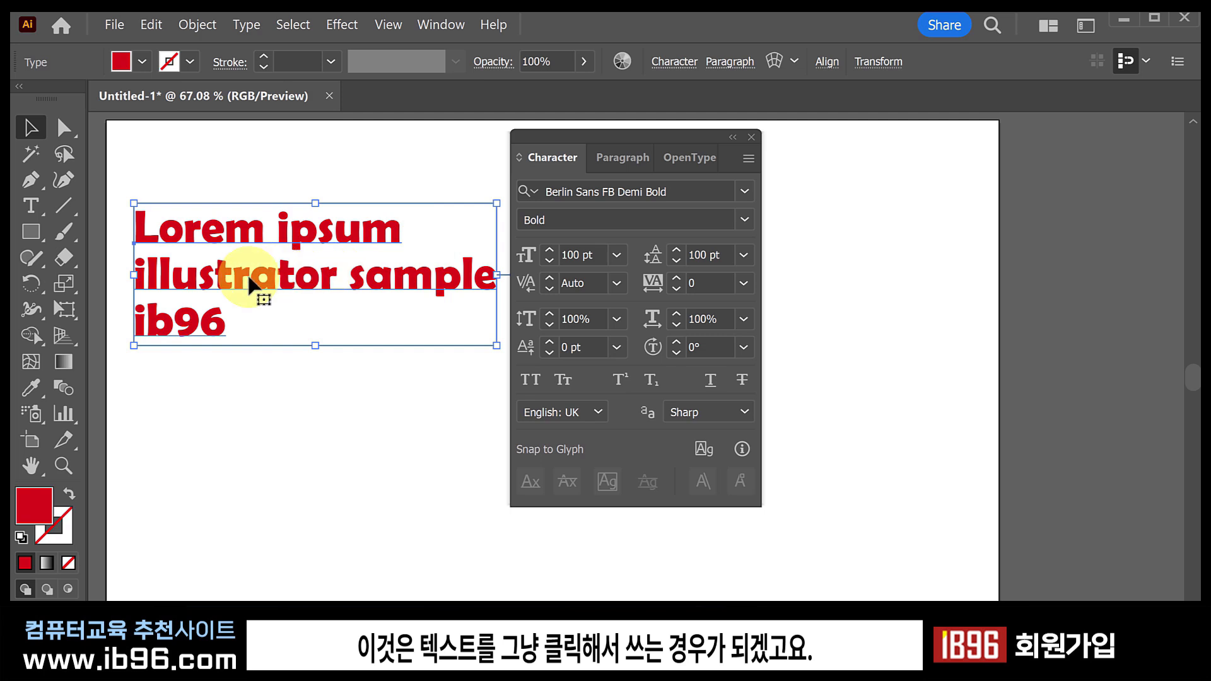
left_click(210, 252)
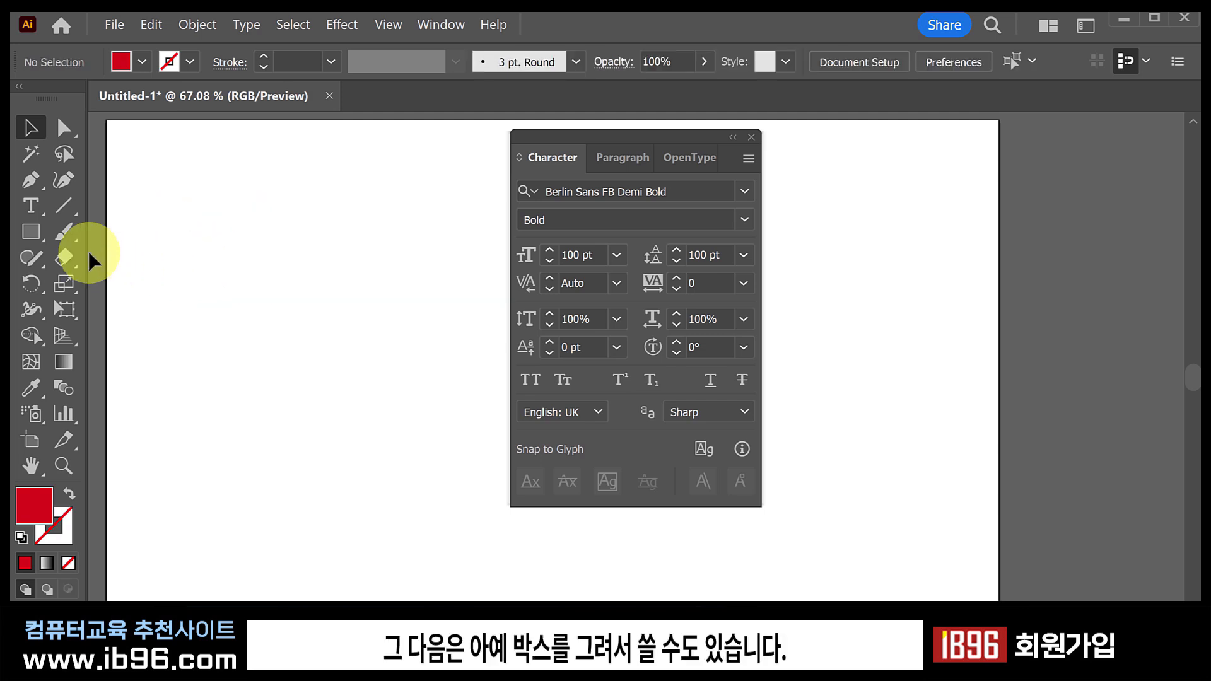
left_click(29, 206)
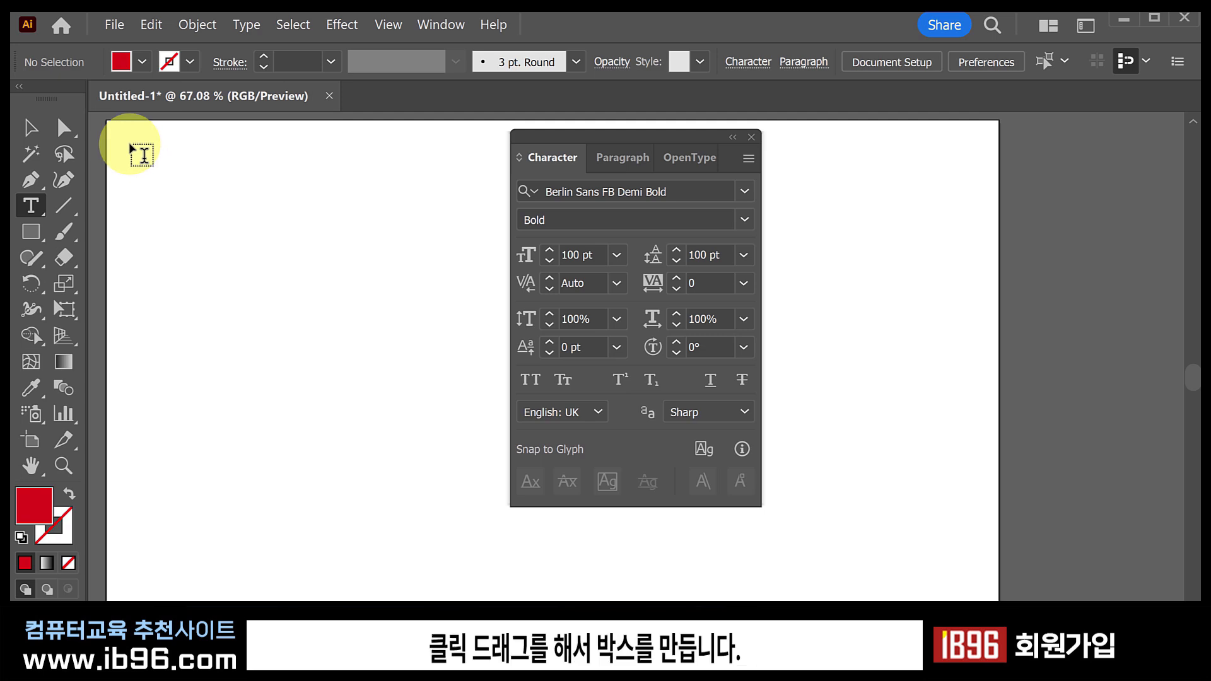
left_click_drag(130, 145, 498, 485)
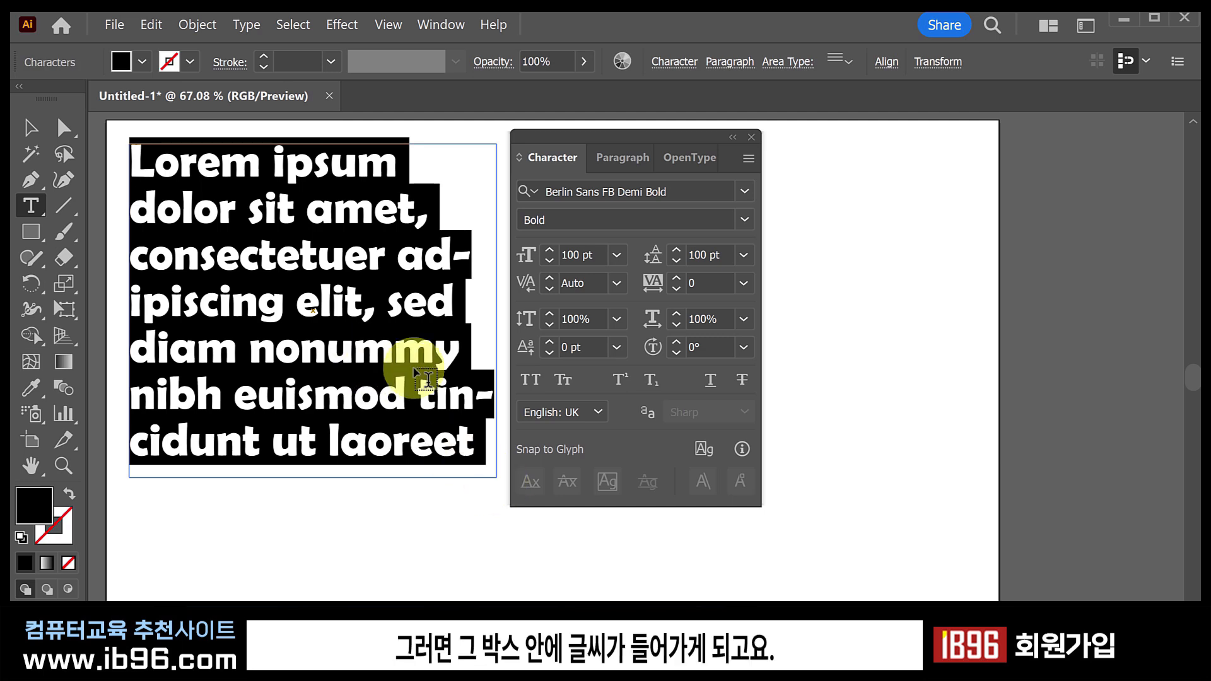
left_click(180, 207)
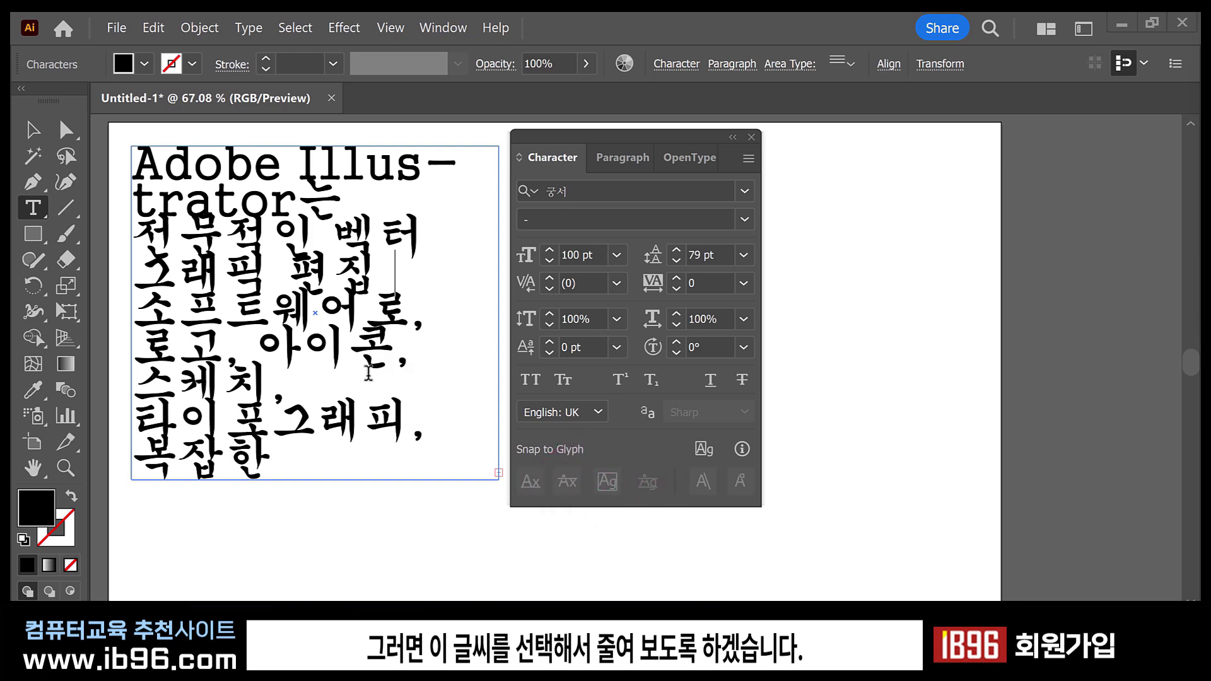
Select the visible text in the box, the word "편집" alone, and the word "소프트웨어로".
left_click_drag(138, 161, 398, 507)
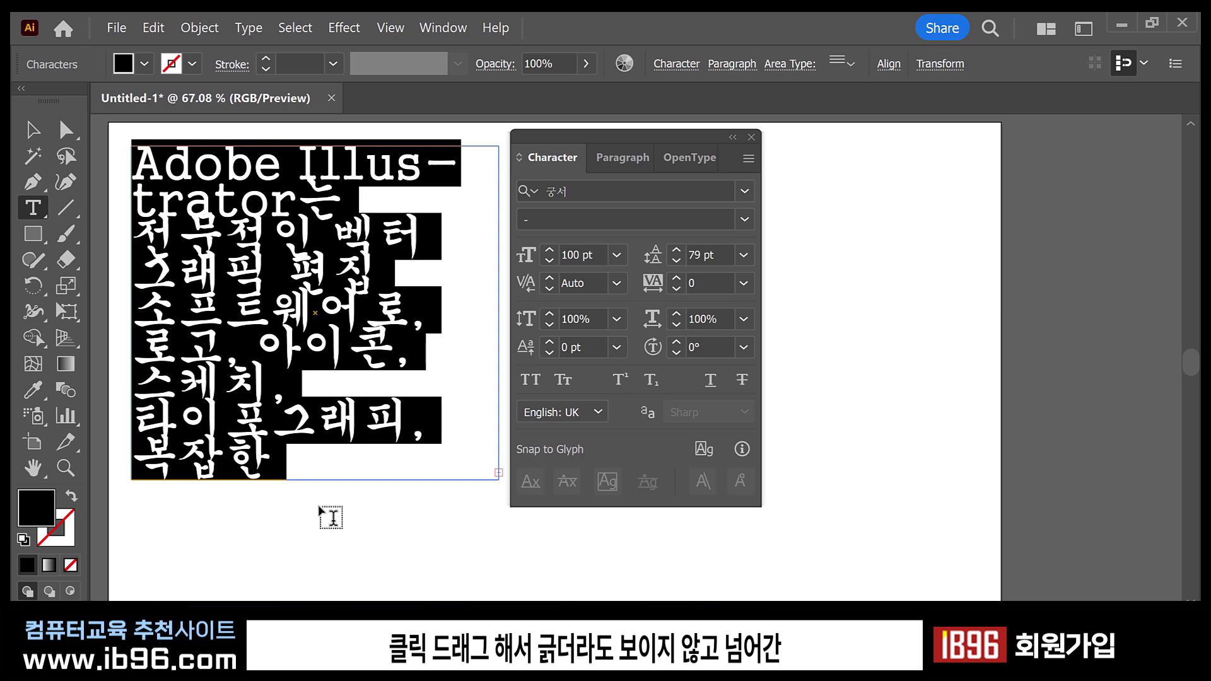
left_click(294, 323)
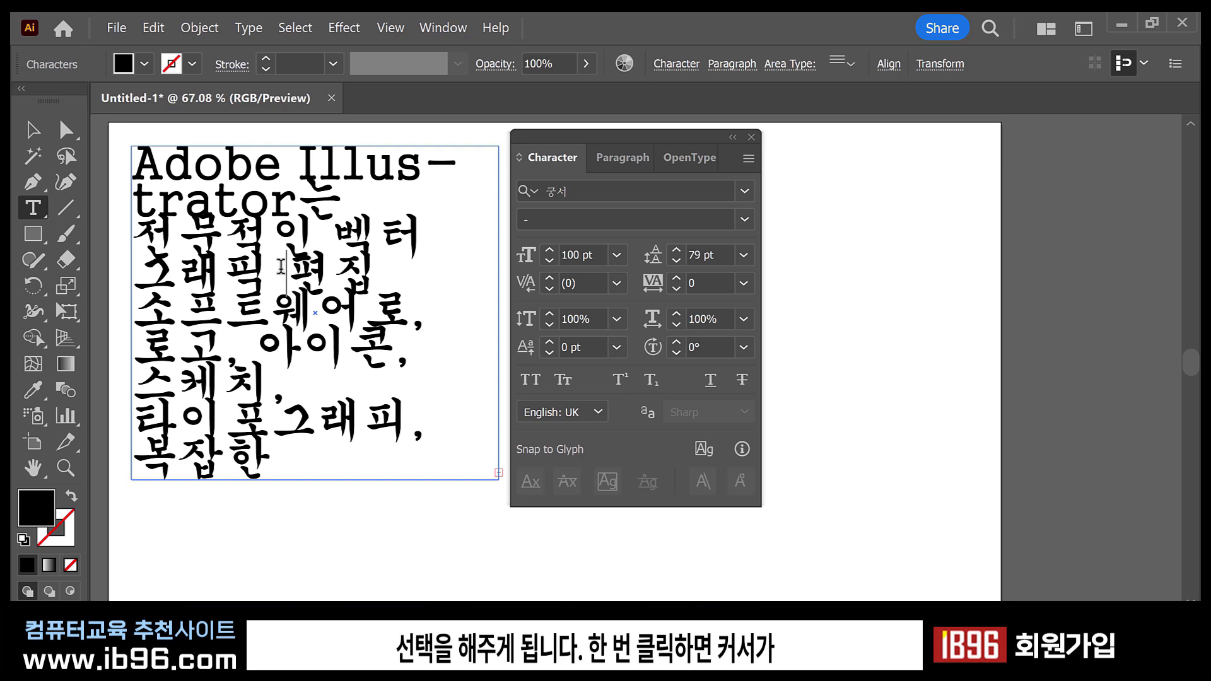
double_click(293, 268)
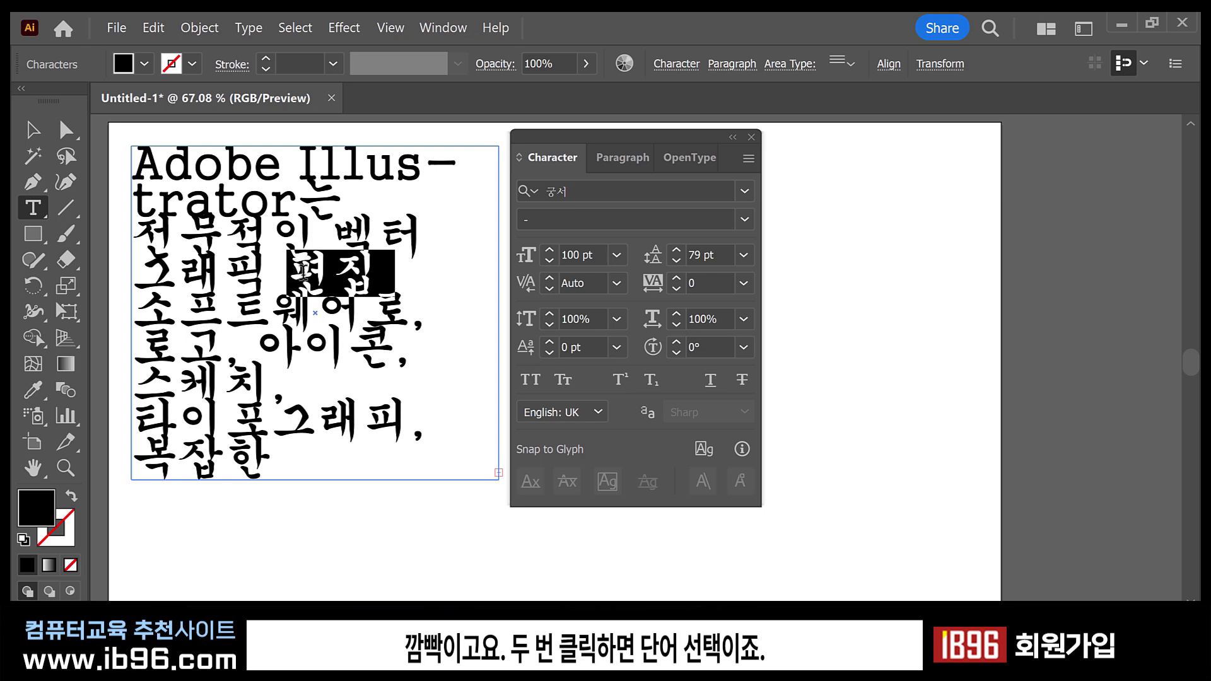
triple_click(301, 315)
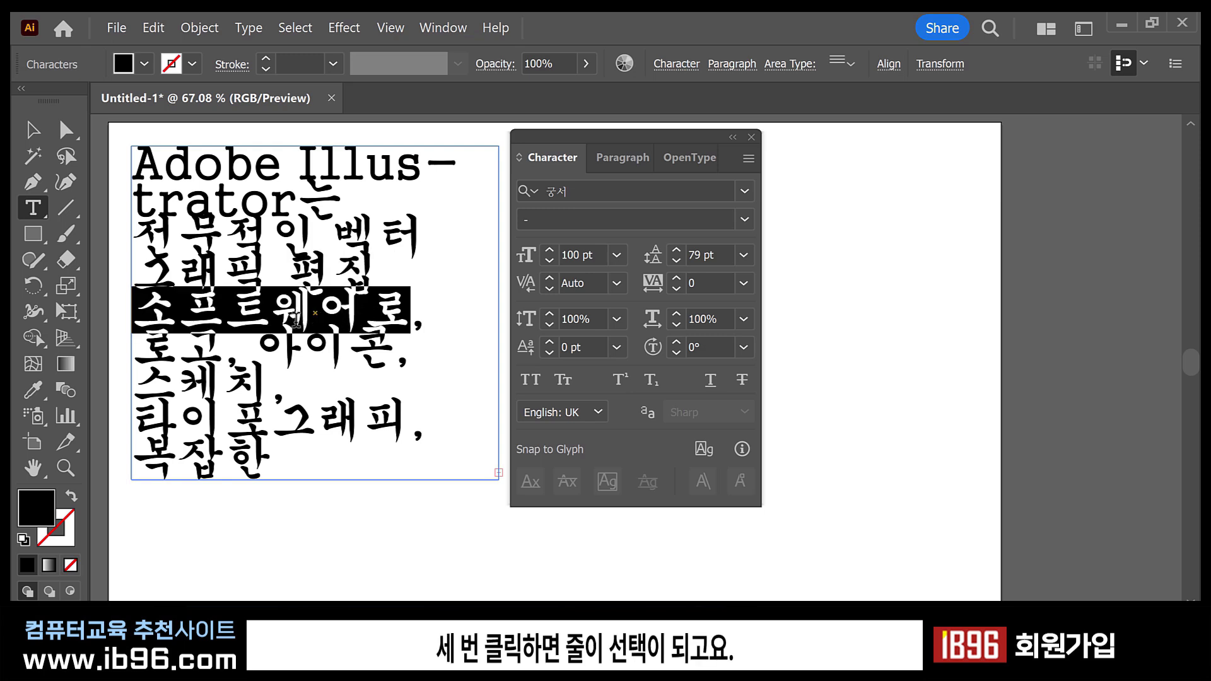
Select the whole paragraph, including its hidden overflow text, and set its font size to 72 pt.
left_click(320, 308)
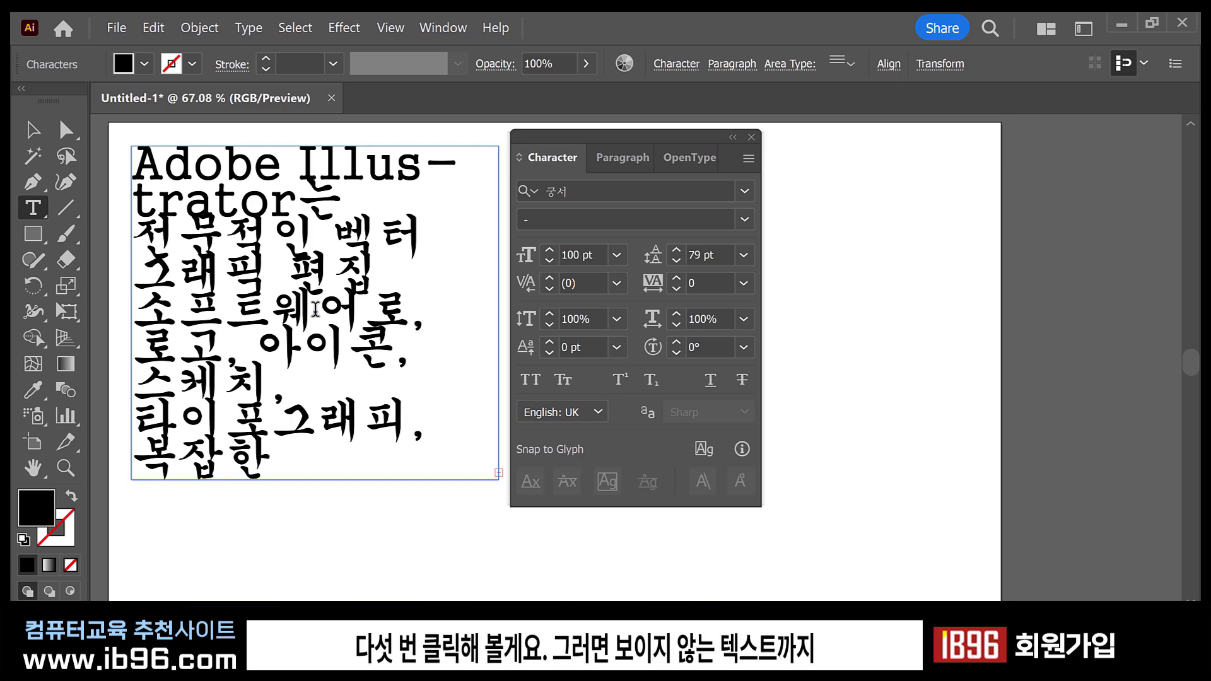
triple_click(315, 309)
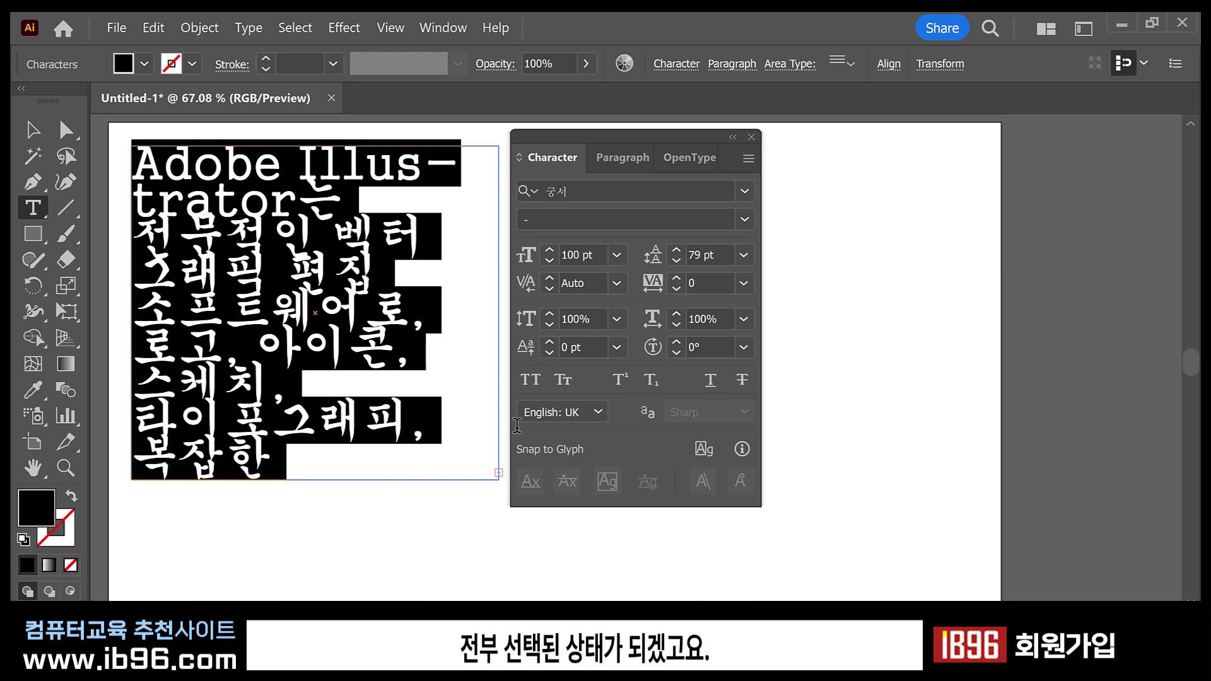
left_click(616, 255)
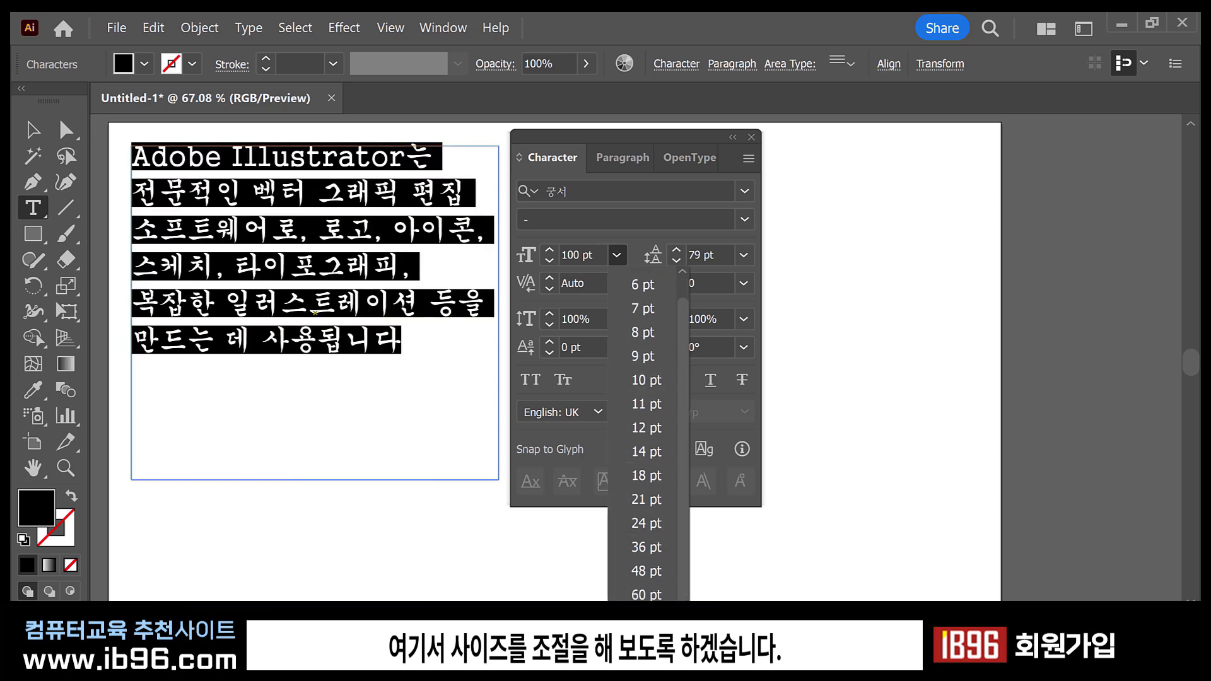
left_click(646, 619)
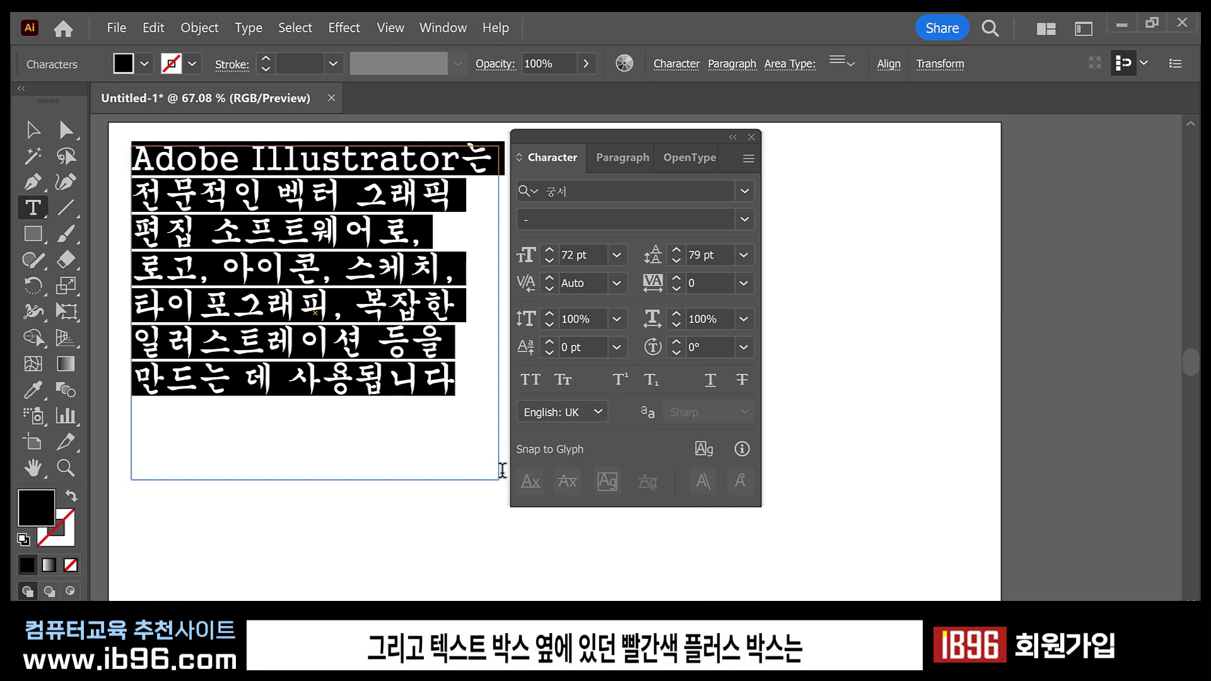
left_click(479, 453)
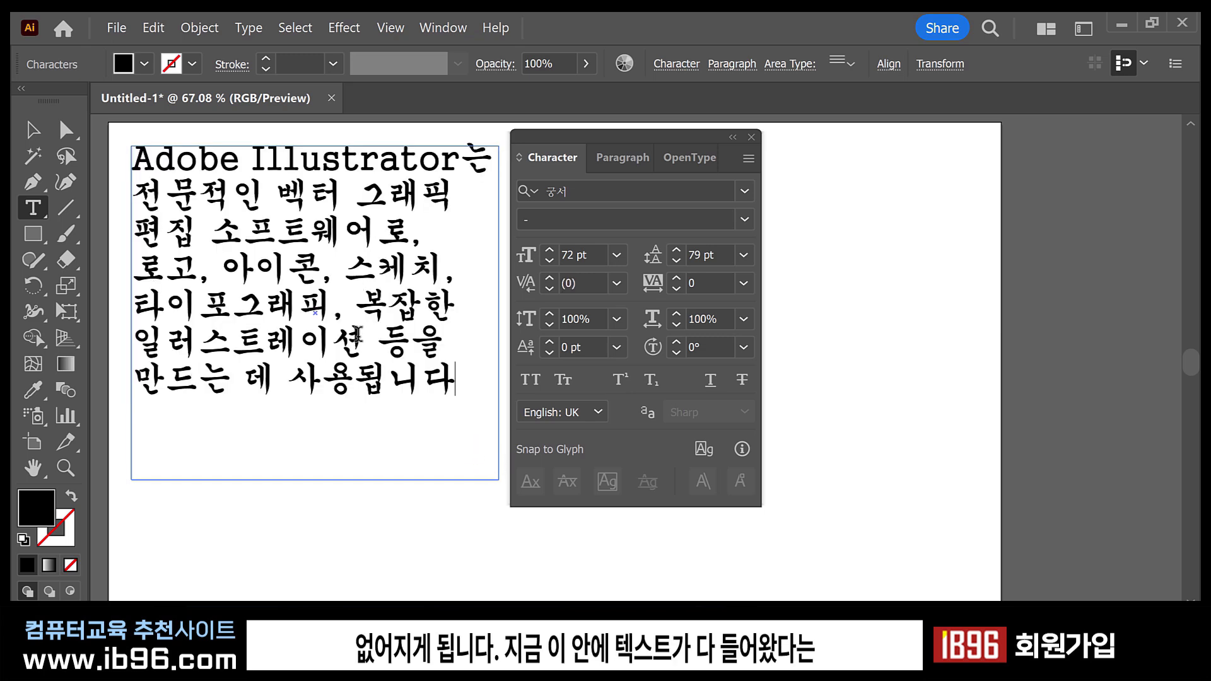
Shrink the text box from its lower corner and enlarge it again until the whole paragraph fits inside.
left_click(30, 134)
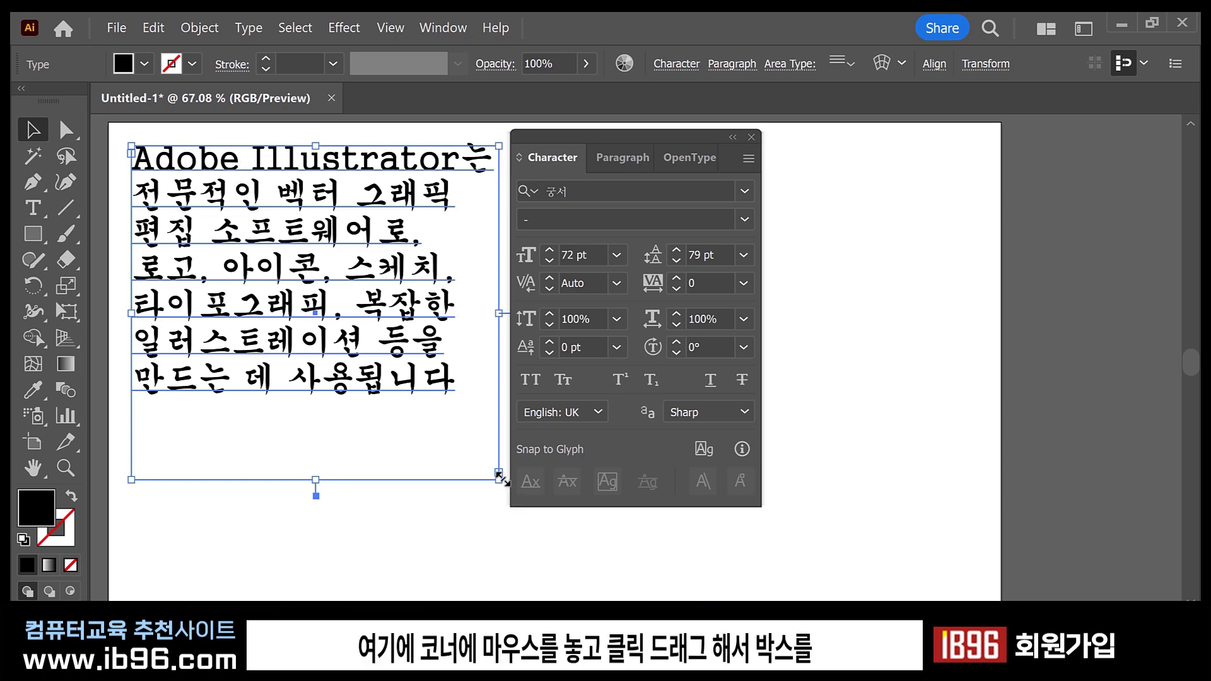
left_click_drag(501, 479, 392, 374)
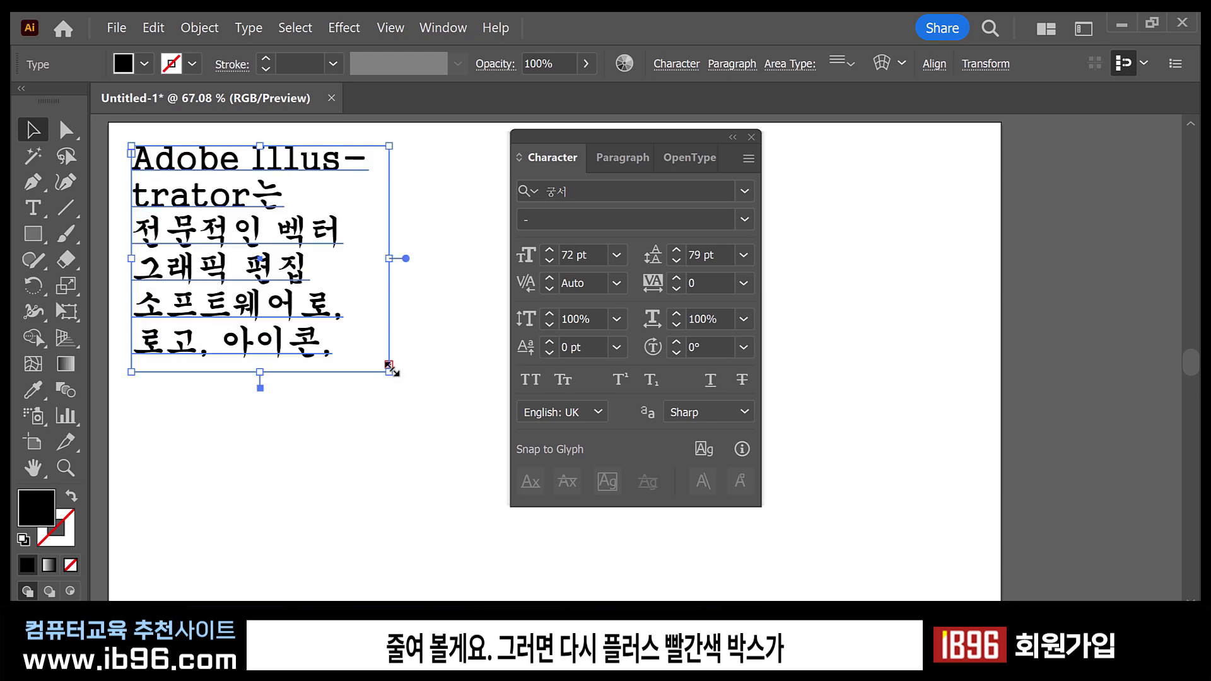
left_click_drag(386, 369, 483, 484)
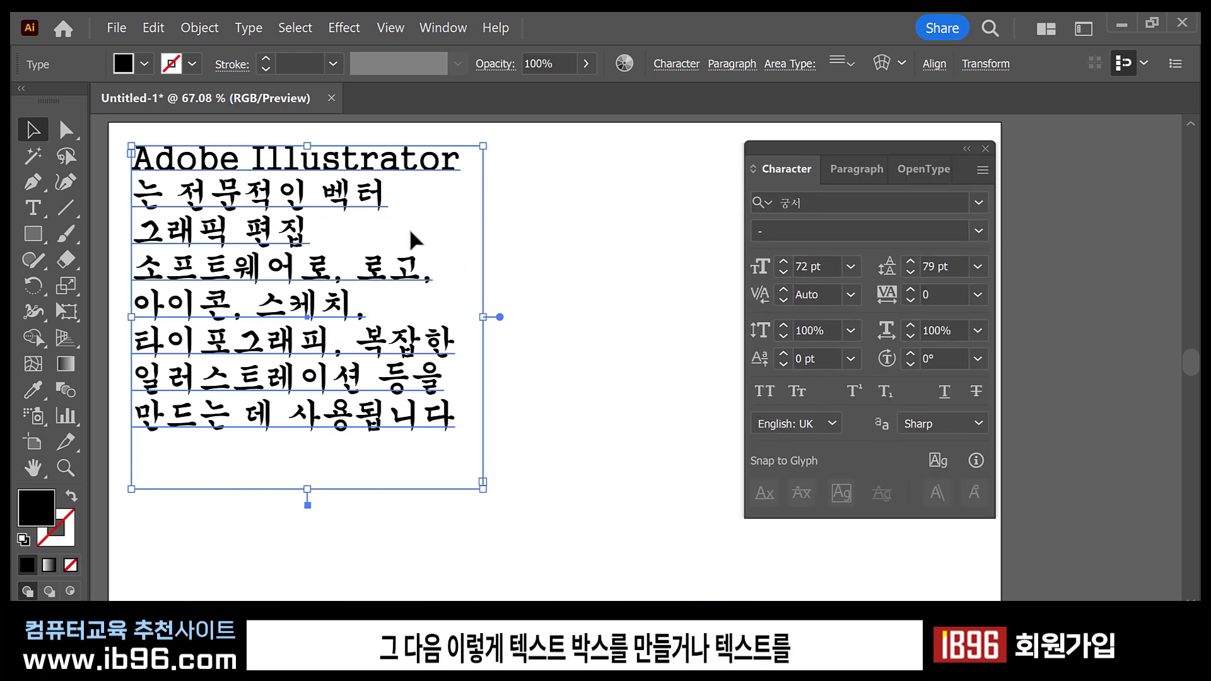
Duplicate the text box to the right and arrange the original and the copy side by side on the artboard.
left_click_drag(362, 244, 321, 193)
left_click_drag(222, 219, 622, 284, "alt")
left_click_drag(369, 340, 382, 493)
left_click_drag(615, 371, 676, 330)
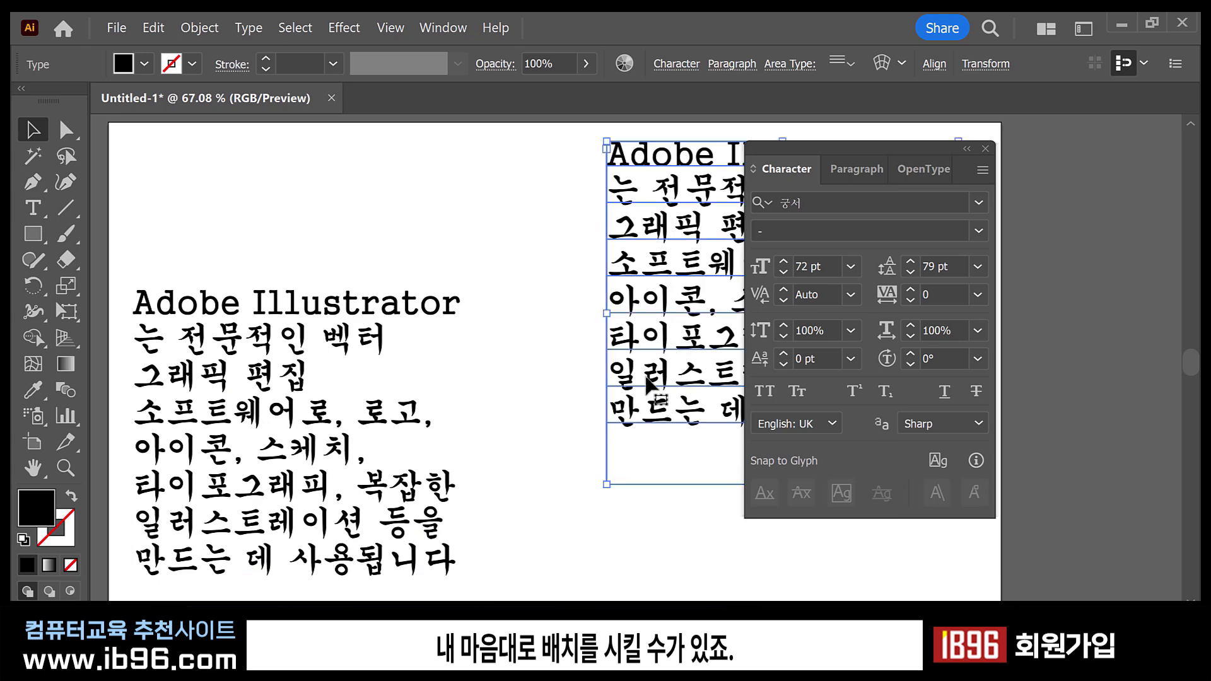
left_click_drag(391, 419, 406, 295)
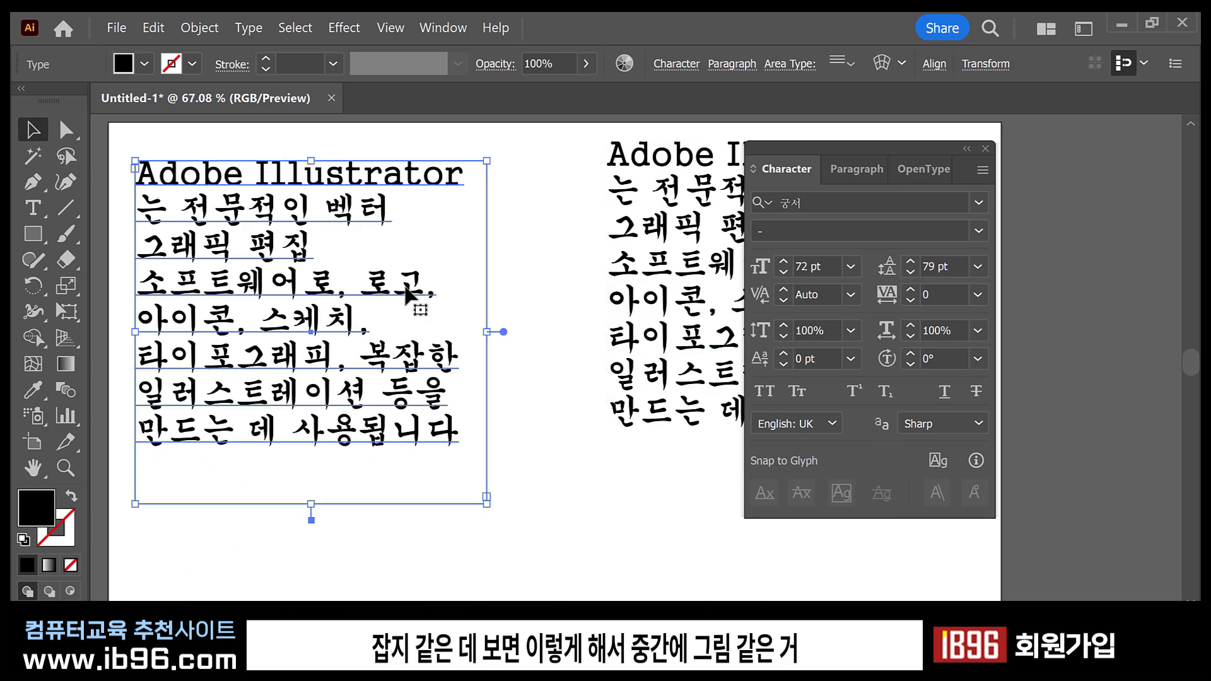
left_click_drag(632, 300, 664, 343)
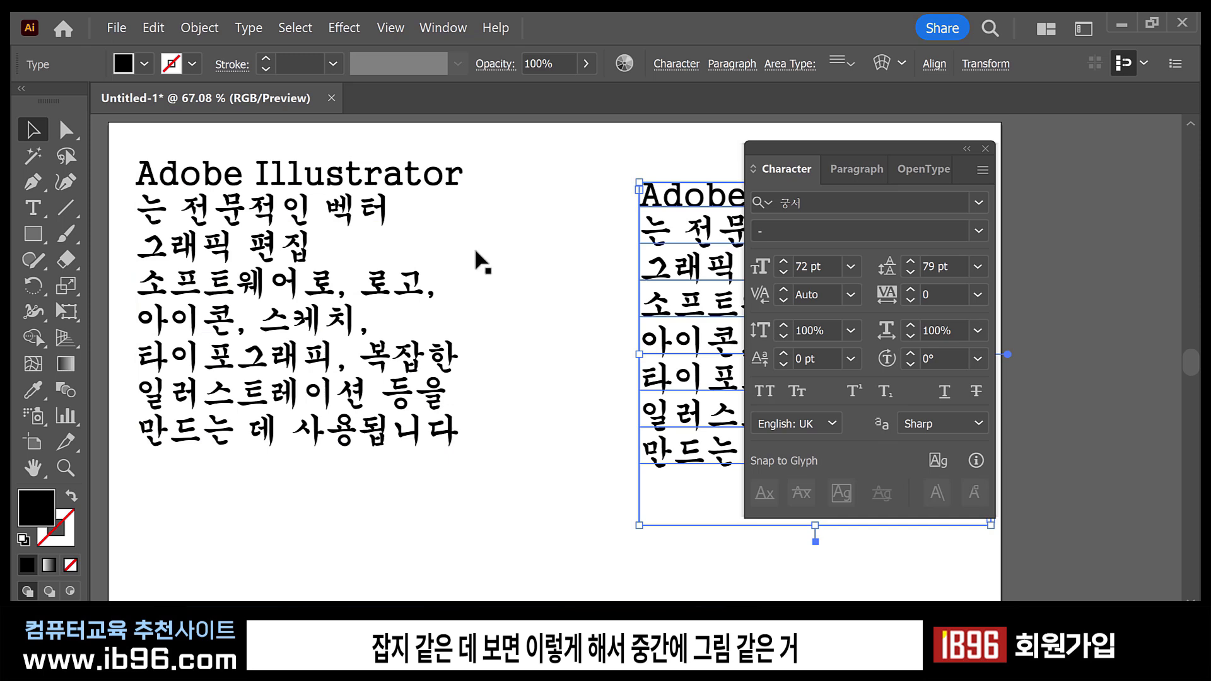
left_click_drag(661, 385, 680, 359)
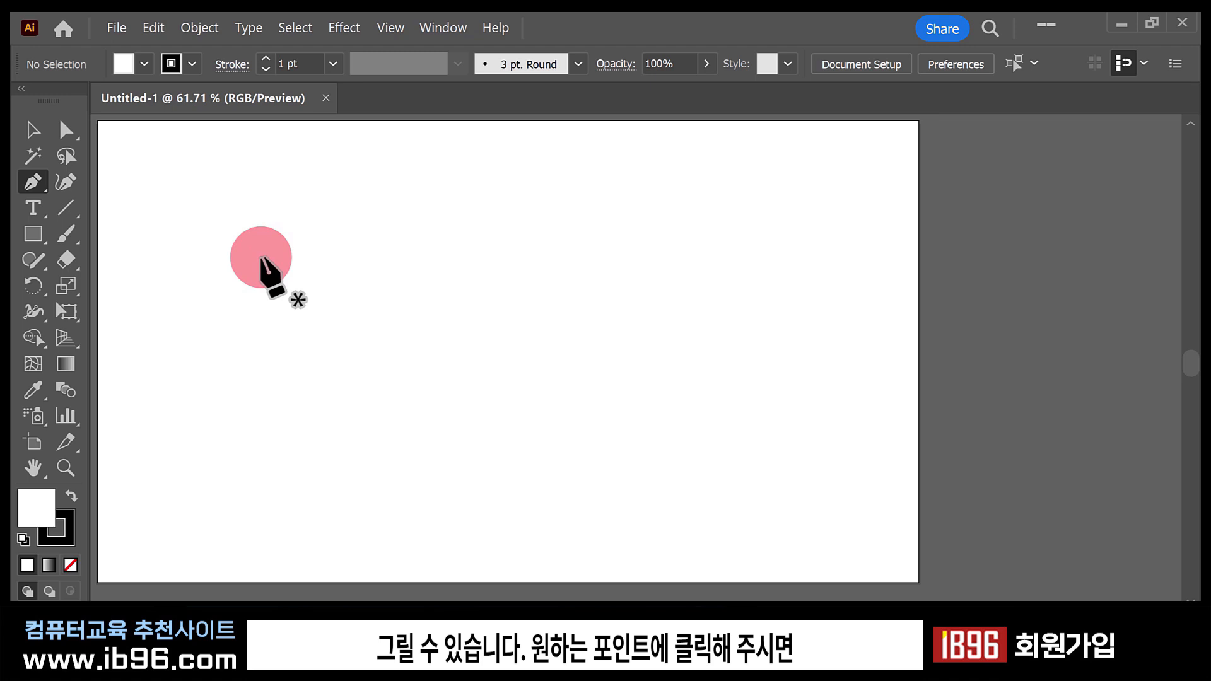
Draw a closed zigzag shape with nine straight-line corner points in the upper half of the artboard using the Pen tool.
left_click(260, 256)
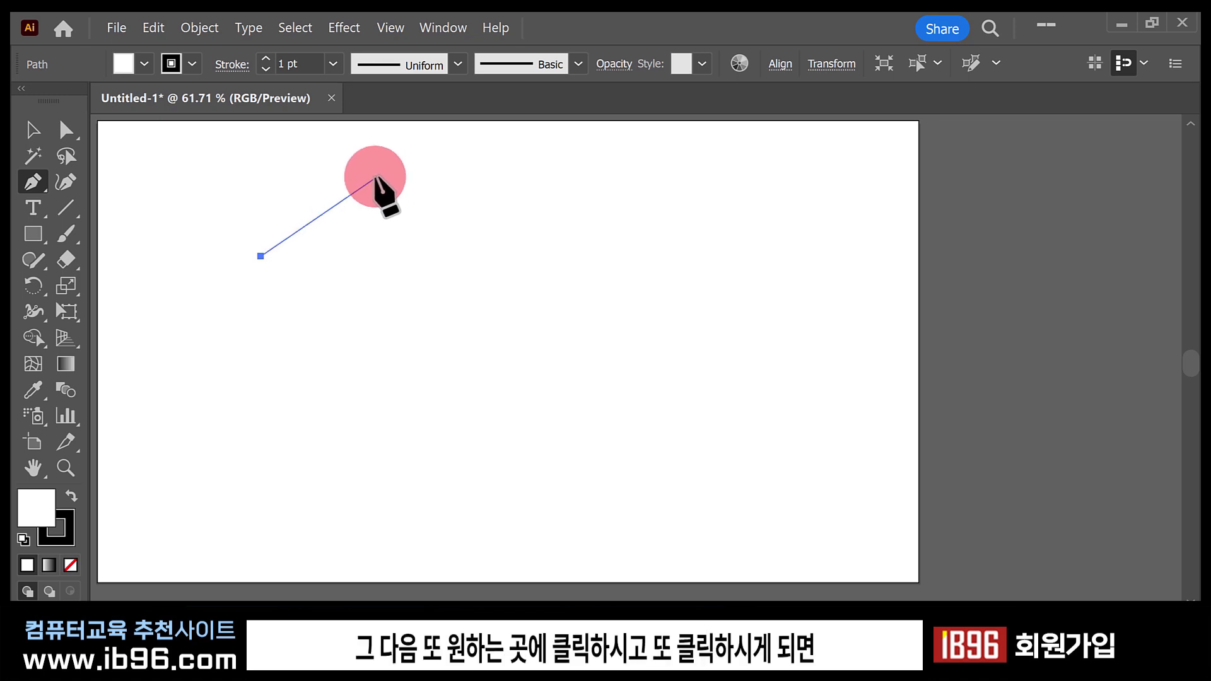
left_click(367, 183)
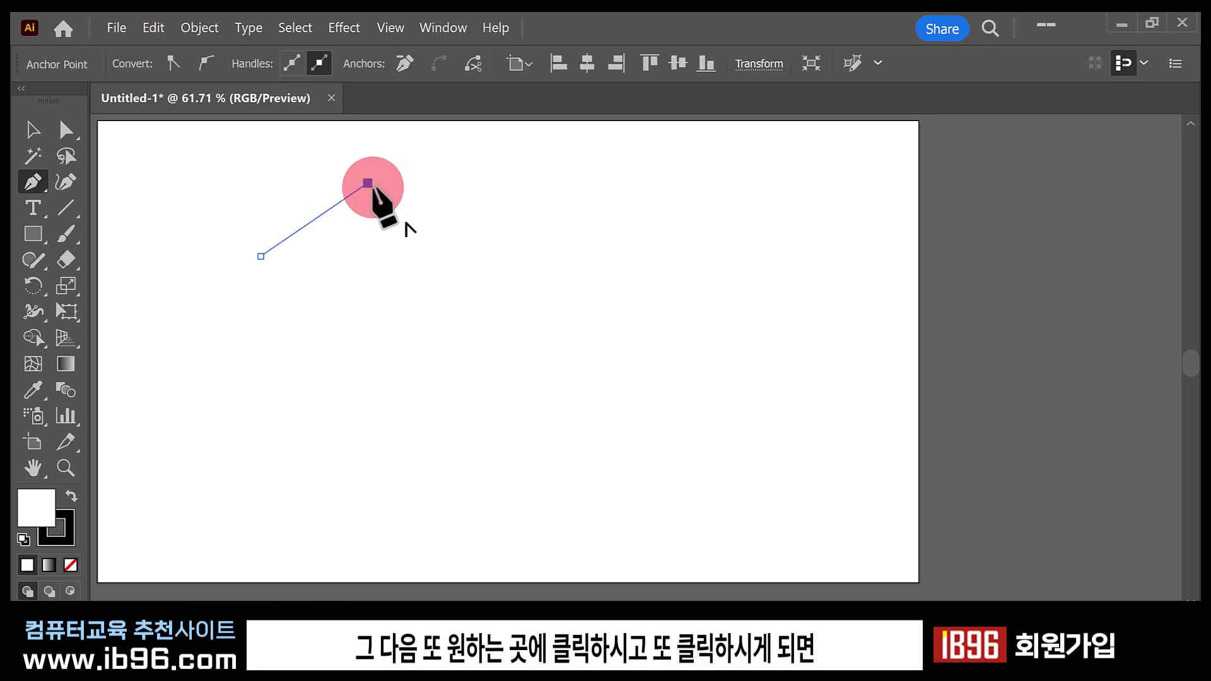
left_click(555, 213)
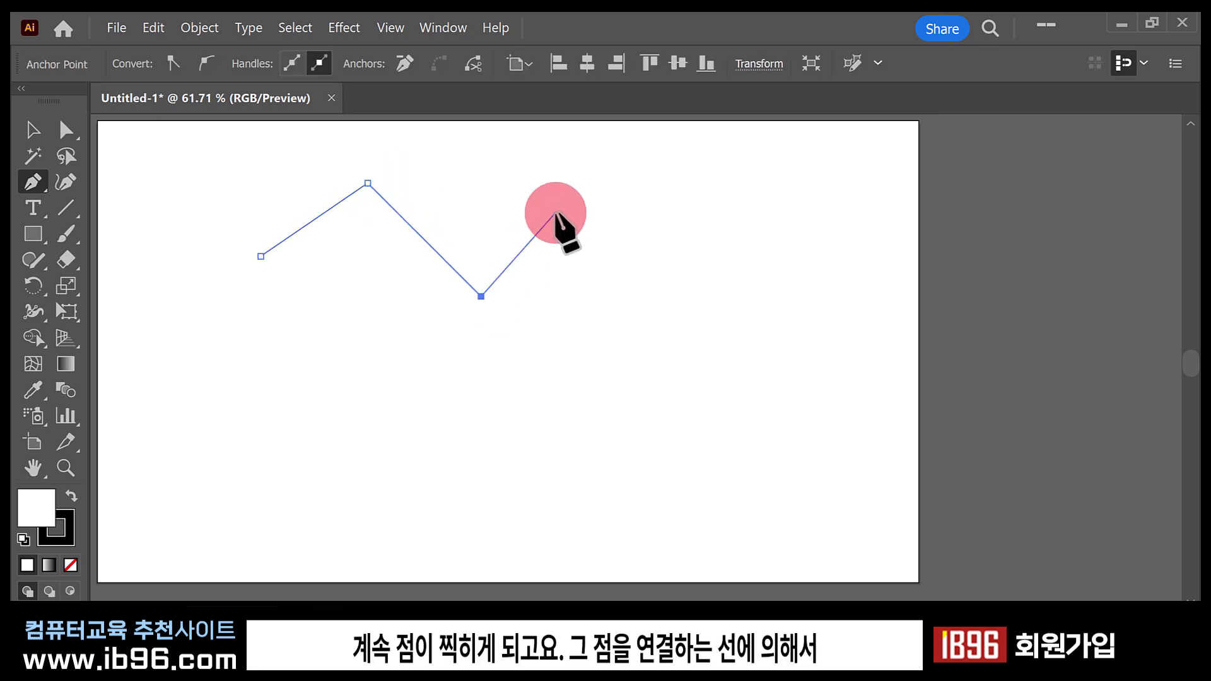
left_click(633, 331, "ctrl")
left_click(634, 331)
left_click(463, 416)
left_click(400, 315)
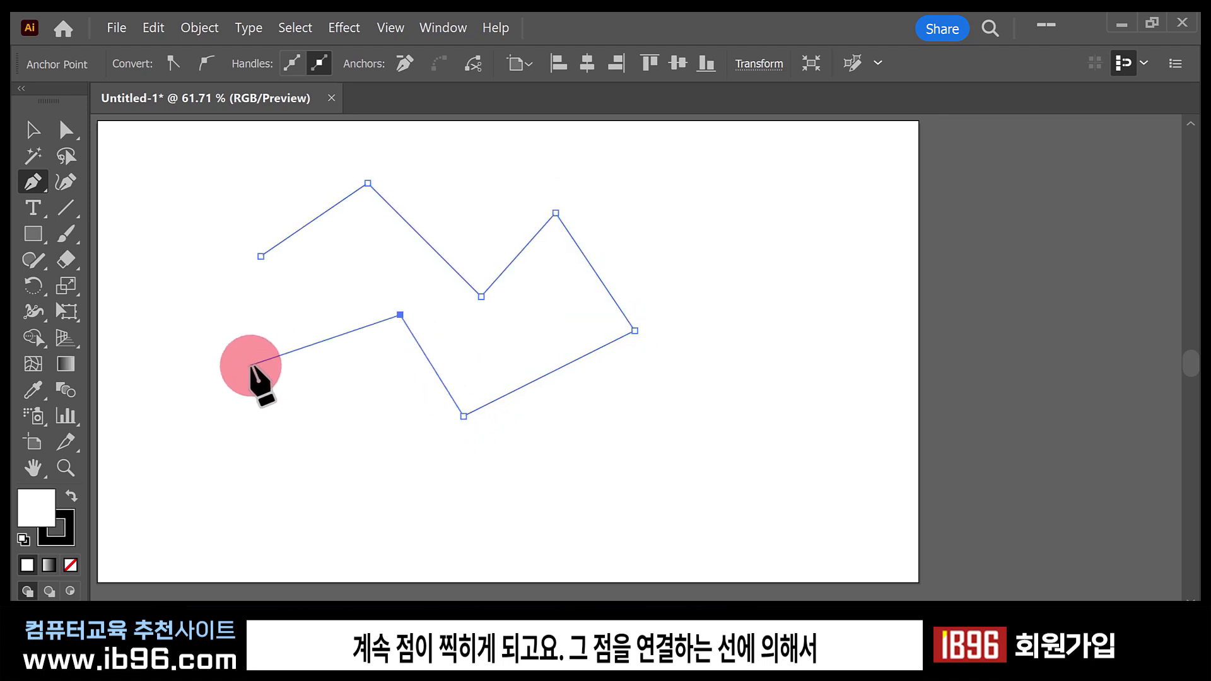
left_click(251, 365)
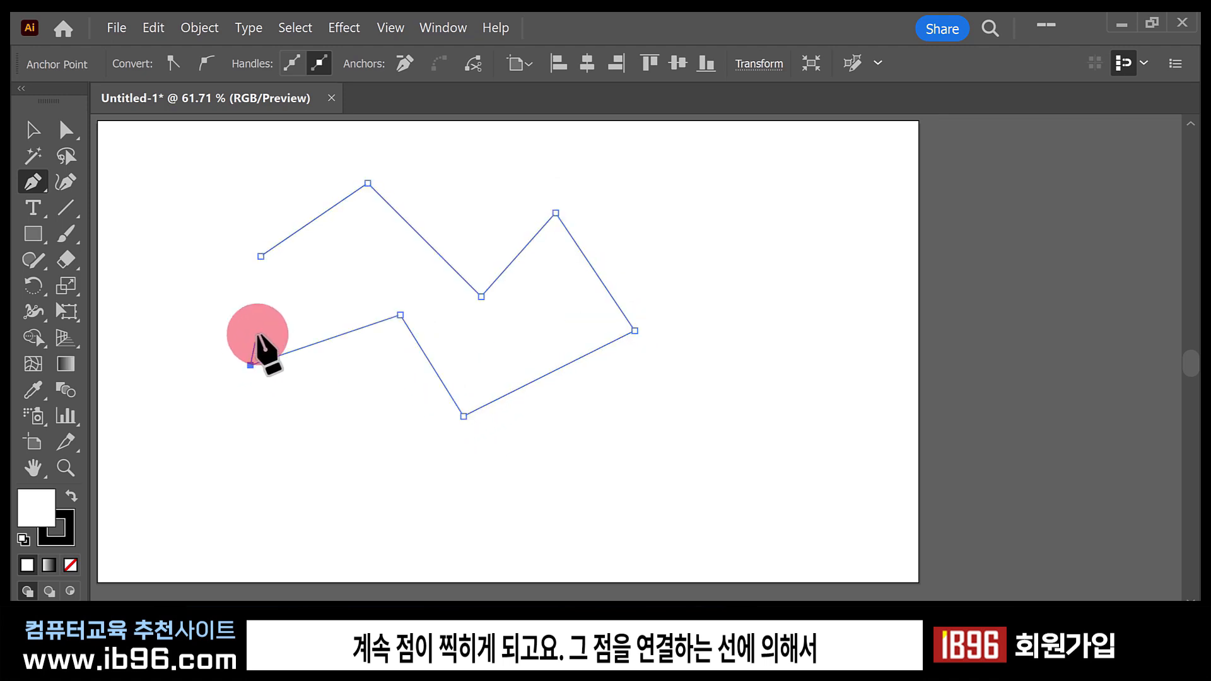
left_click(292, 282)
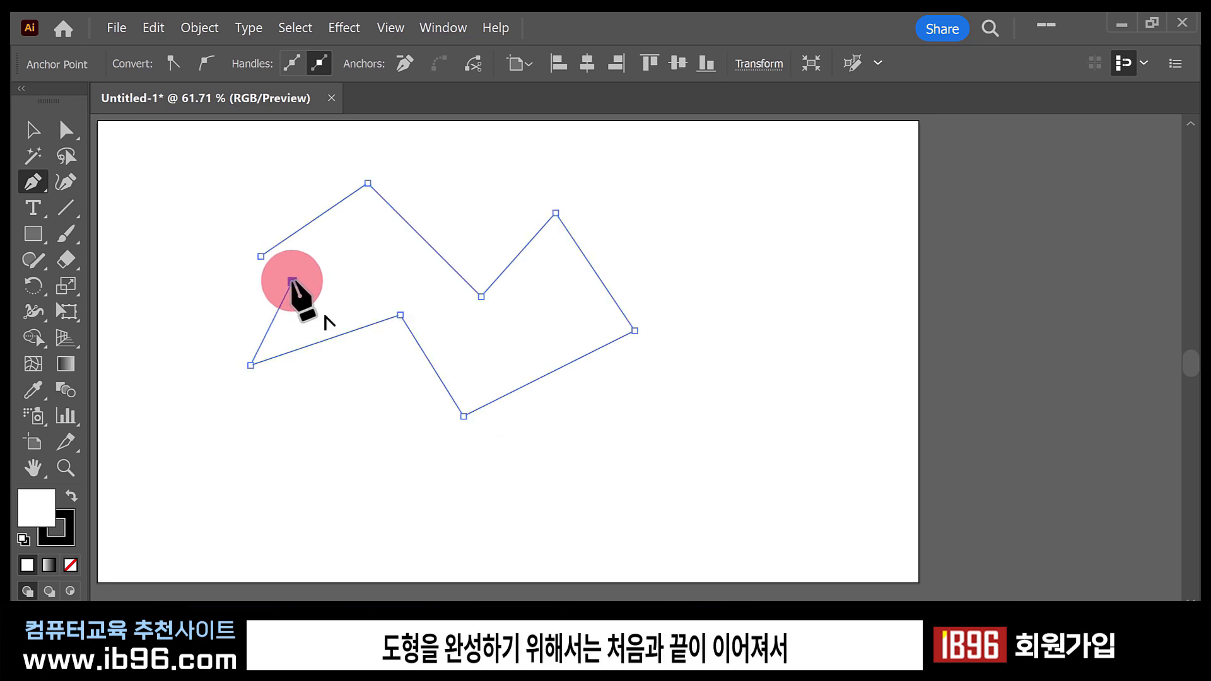
left_click(261, 256)
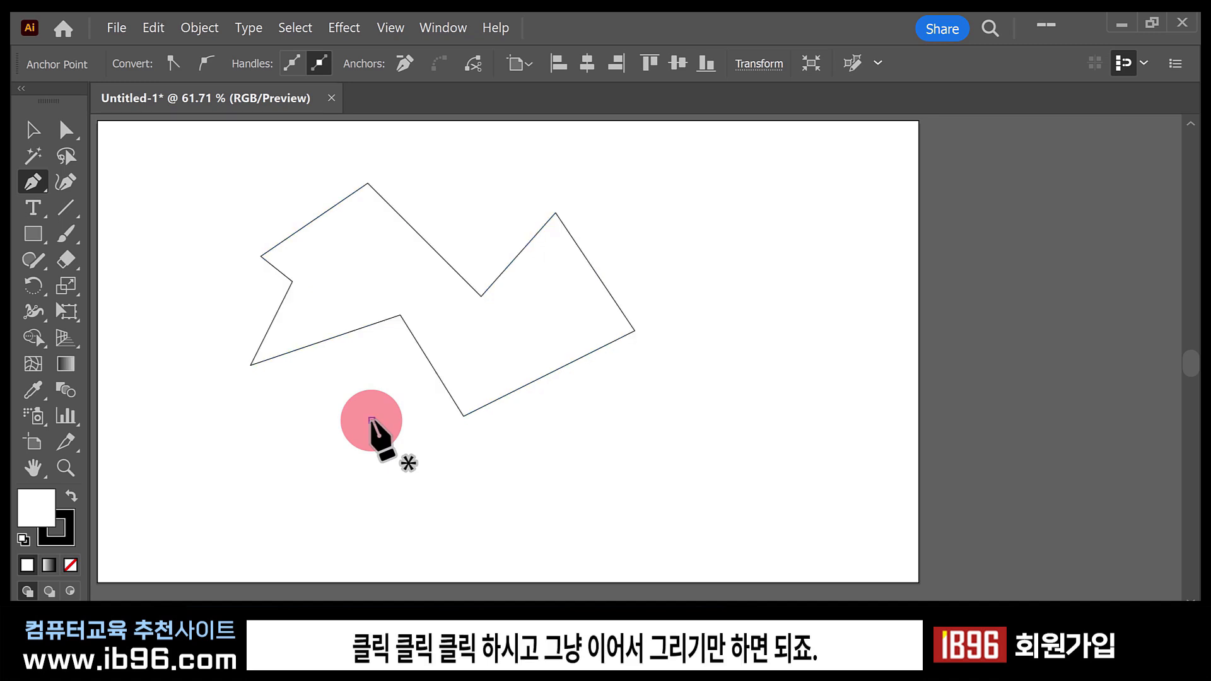
Draw a second closed straight-sided shape with eight corner points below the first one and deselect it.
left_click(371, 420)
left_click(420, 387)
left_click(530, 402)
left_click(532, 461)
left_click(444, 514)
left_click(368, 502)
left_click(417, 475)
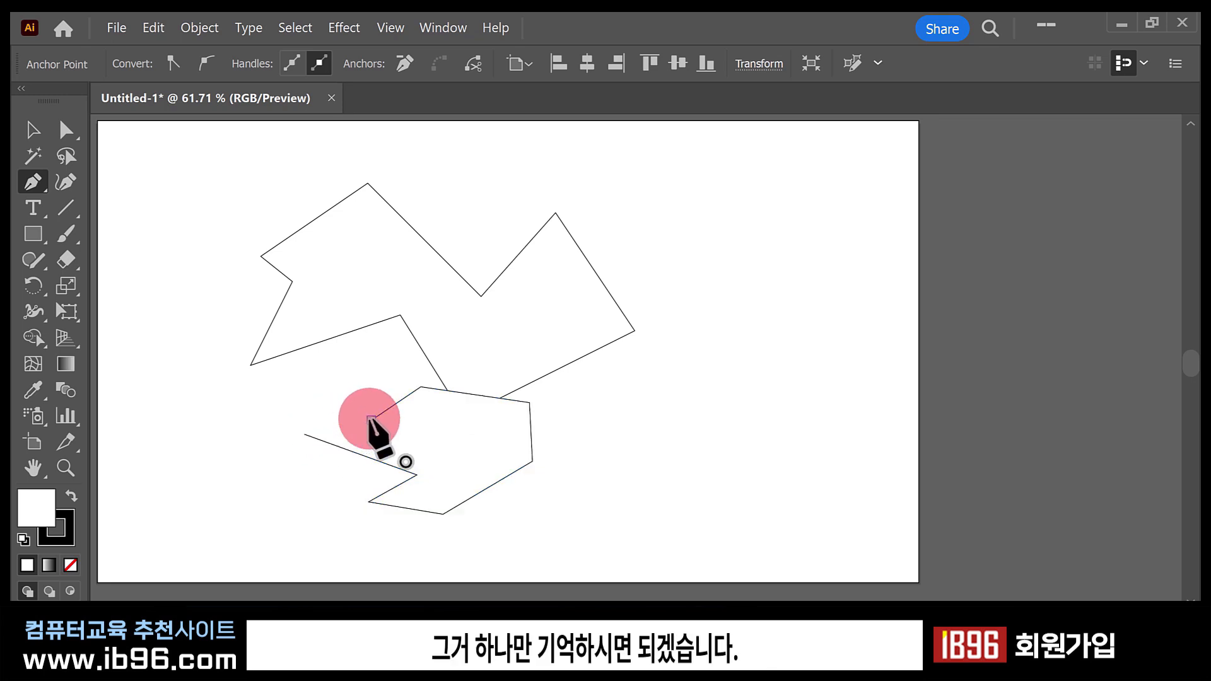
left_click(371, 418)
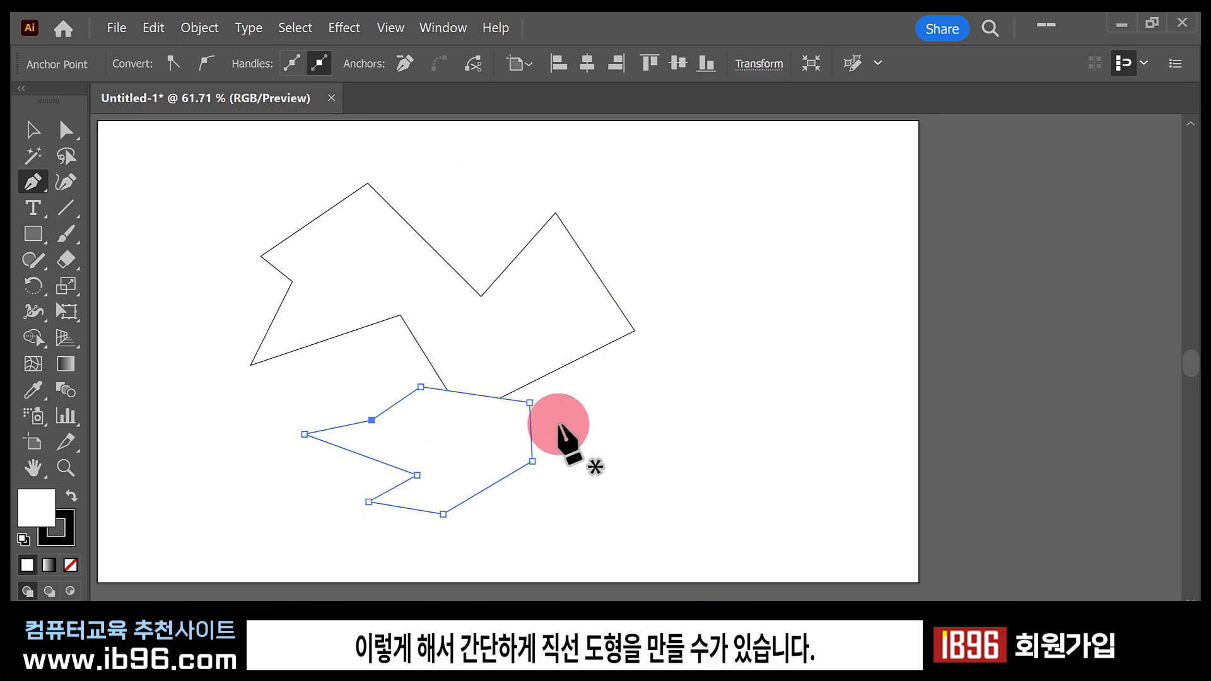
key("ctrl+shift+a")
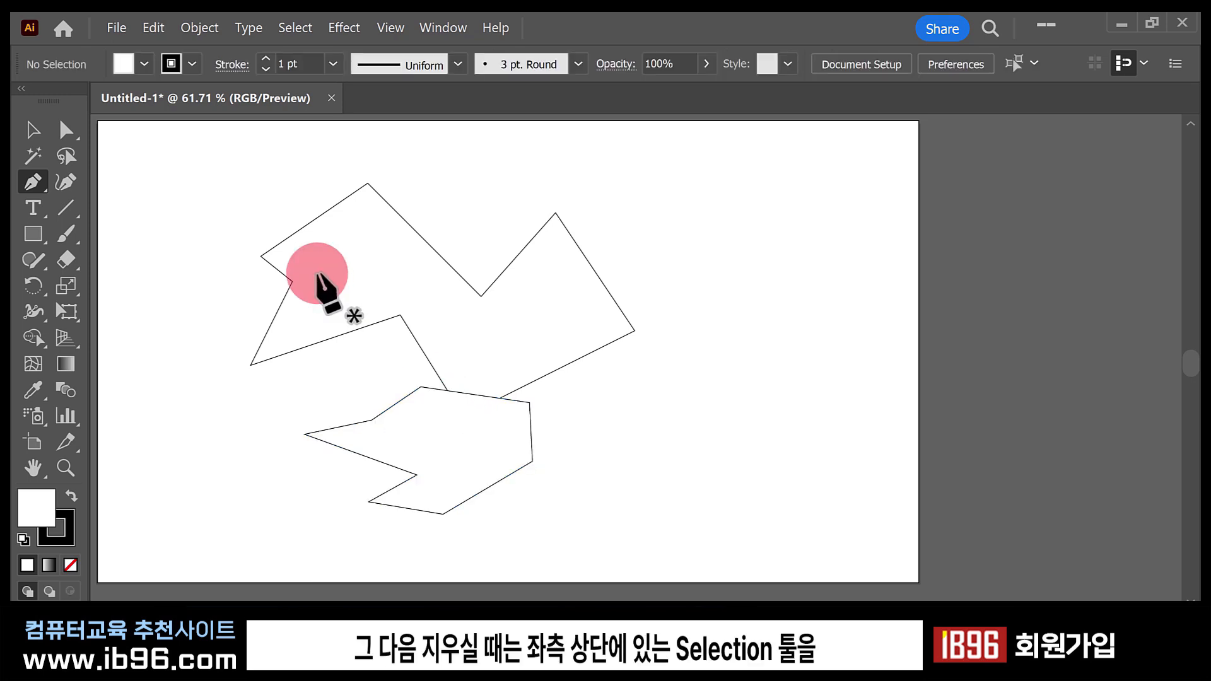
Select both drawn shapes together with a selection marquee and deselect them.
left_click(32, 128)
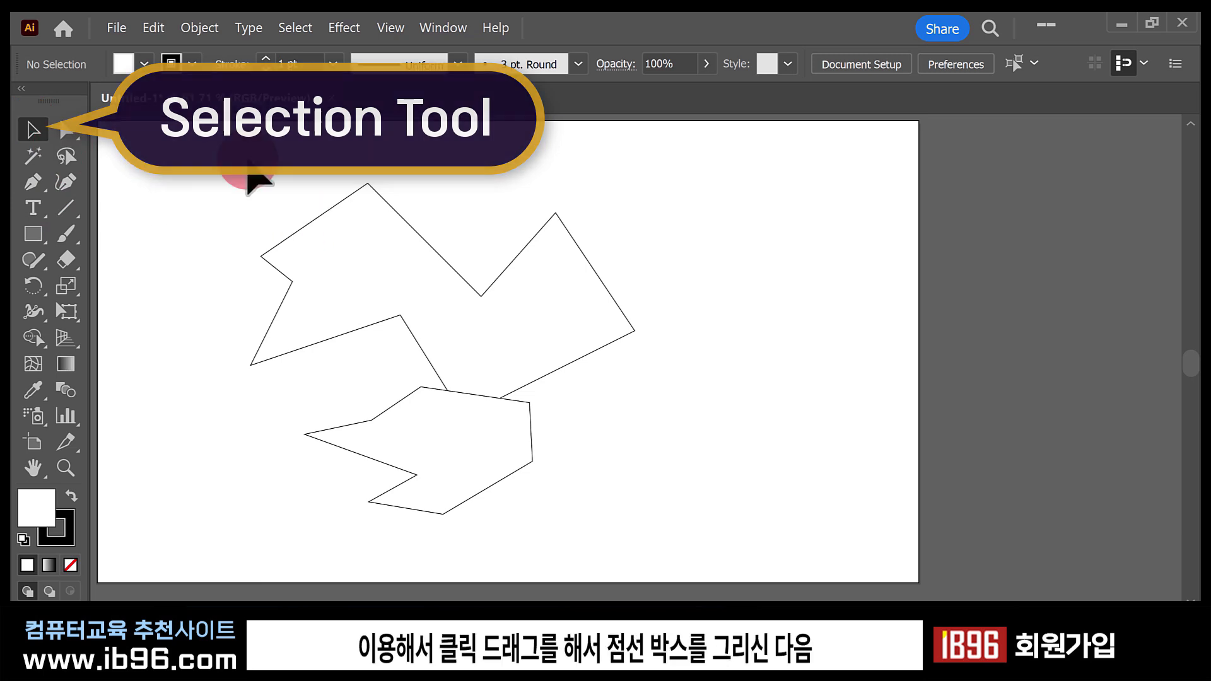
left_click_drag(241, 150, 436, 417)
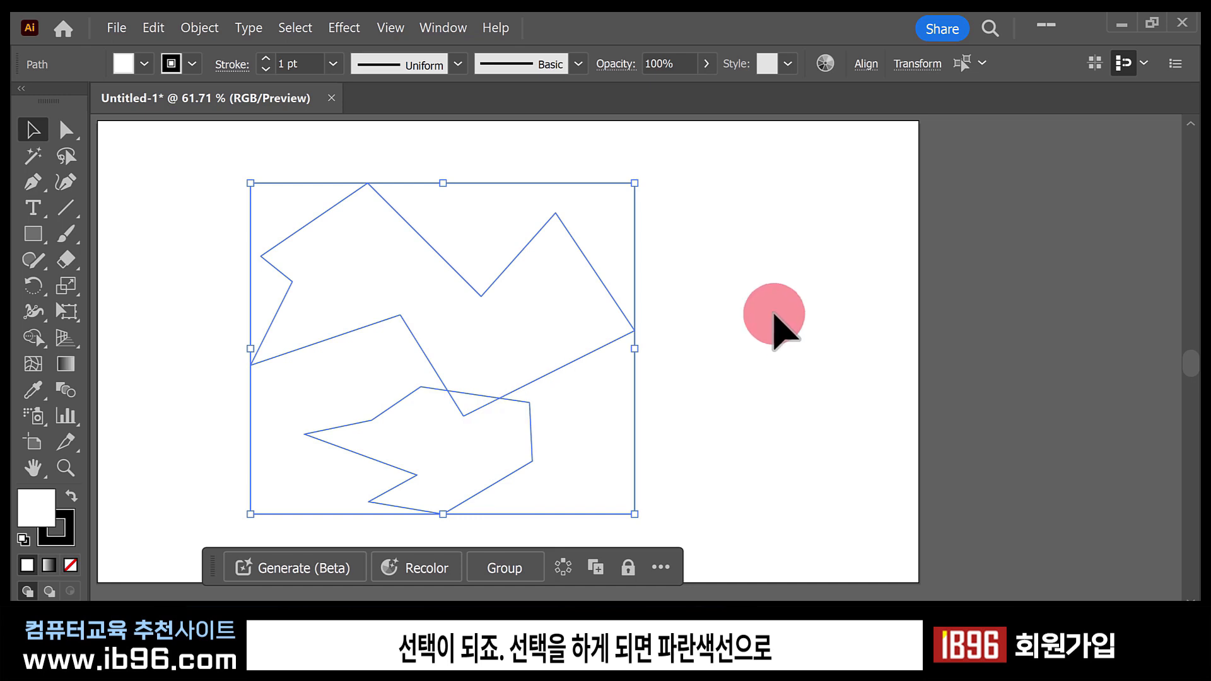
left_click(757, 310)
Select the upper zigzag shape, scale it down to about 40% from its lower-right corner, and deselect it.
left_click_drag(675, 257, 624, 334)
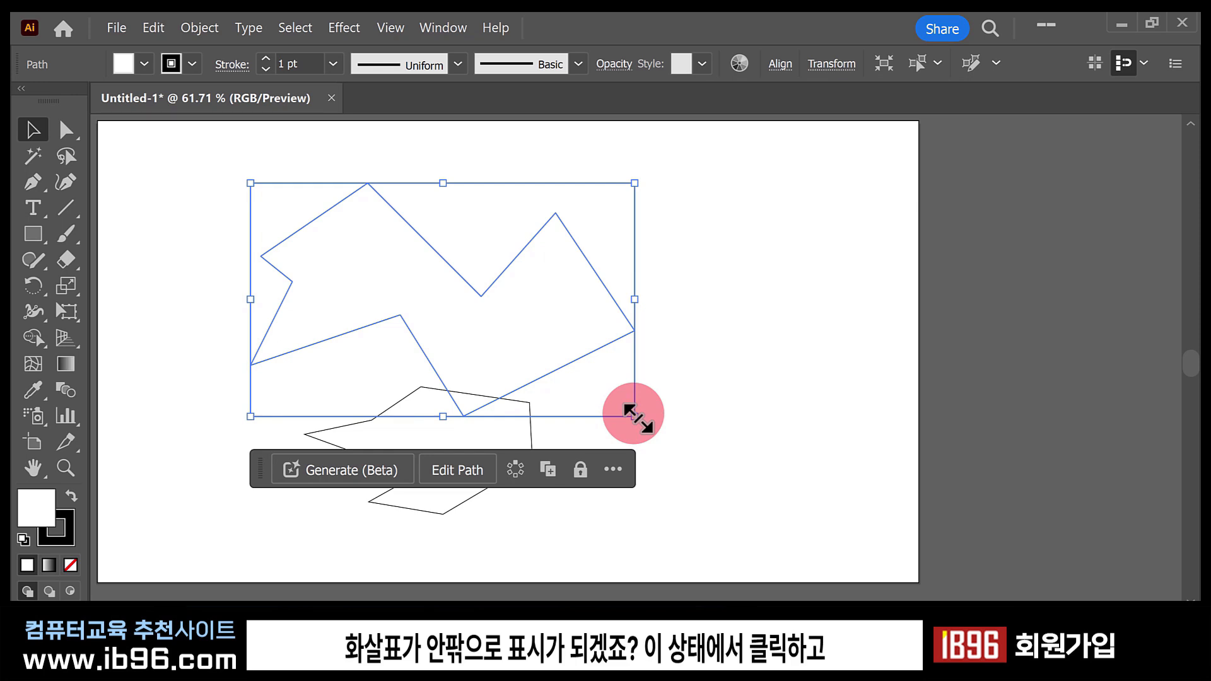
left_click_drag(634, 414, 386, 282)
left_click_drag(411, 238, 391, 280)
left_click(388, 252)
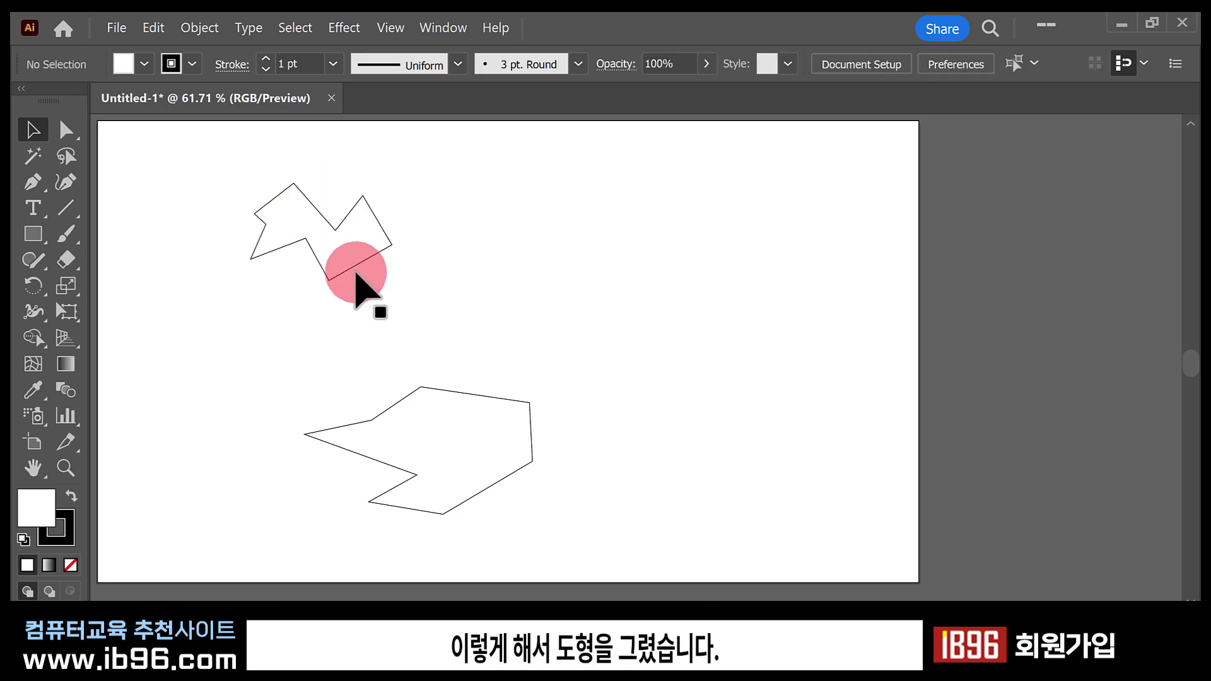
Move the zigzag shape slightly left and down on the artboard and deselect it.
left_click_drag(355, 265, 297, 290)
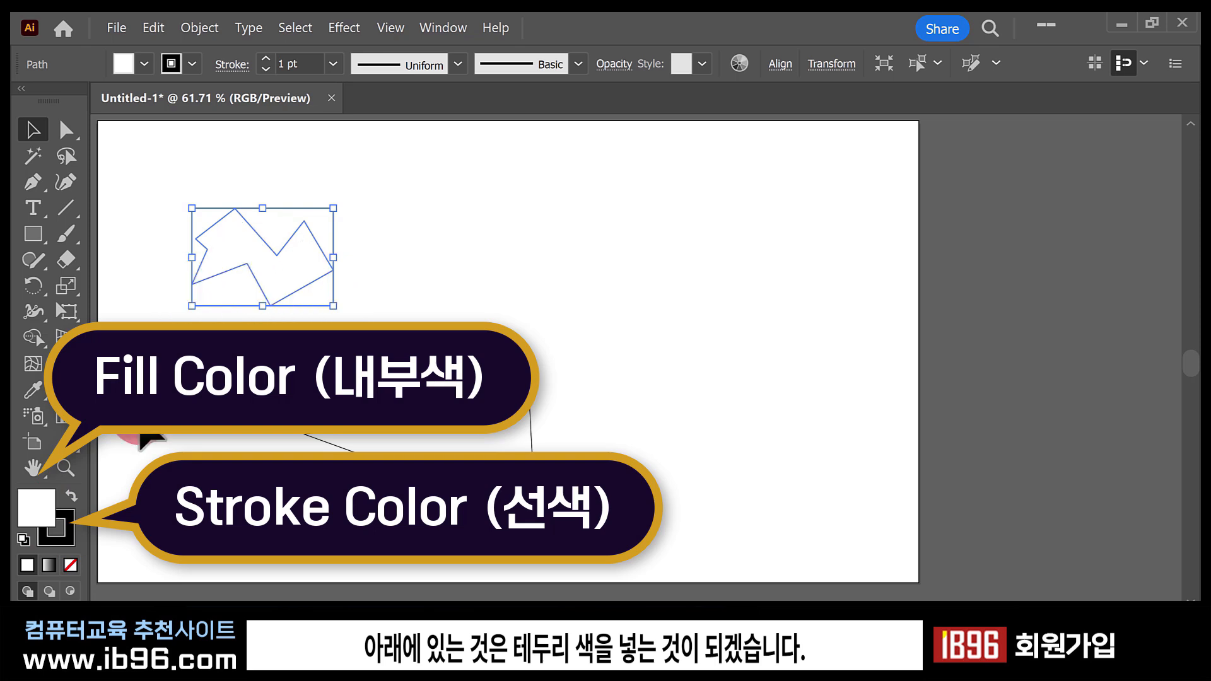
left_click(310, 291)
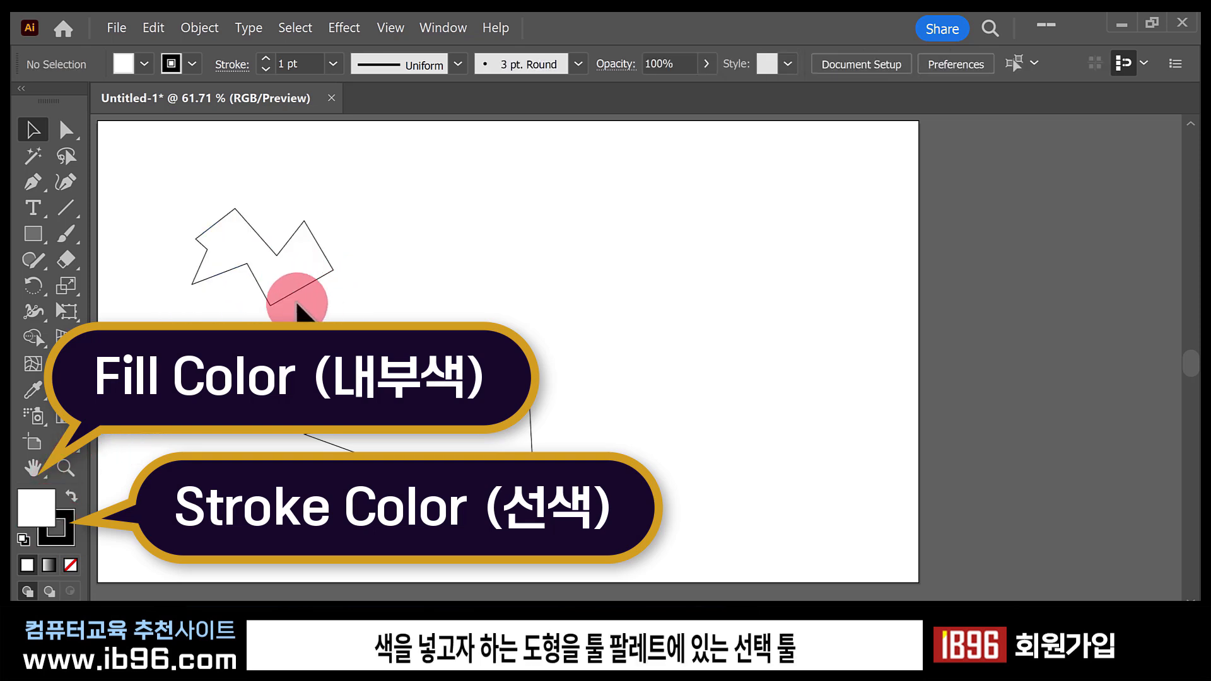
Practise selecting the zigzag shape with the Selection tool, by a partial marquee and directly on its outline, deselecting it each time.
left_click(33, 131)
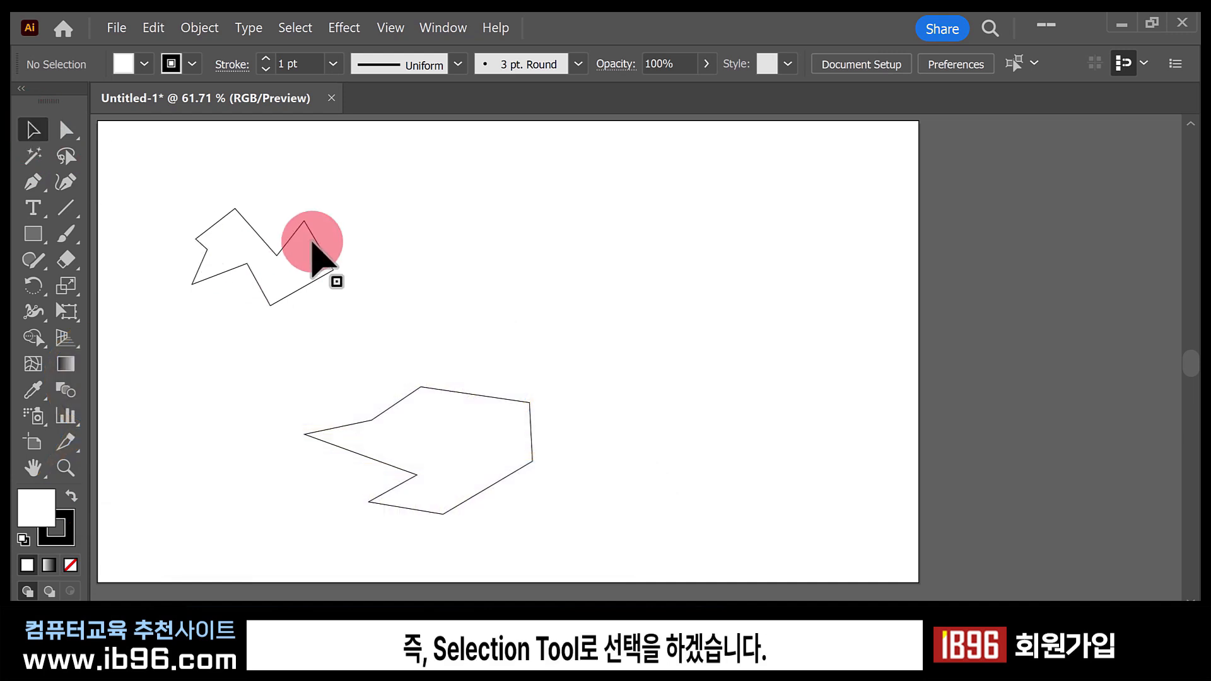
left_click_drag(343, 218, 268, 281)
left_click(333, 252)
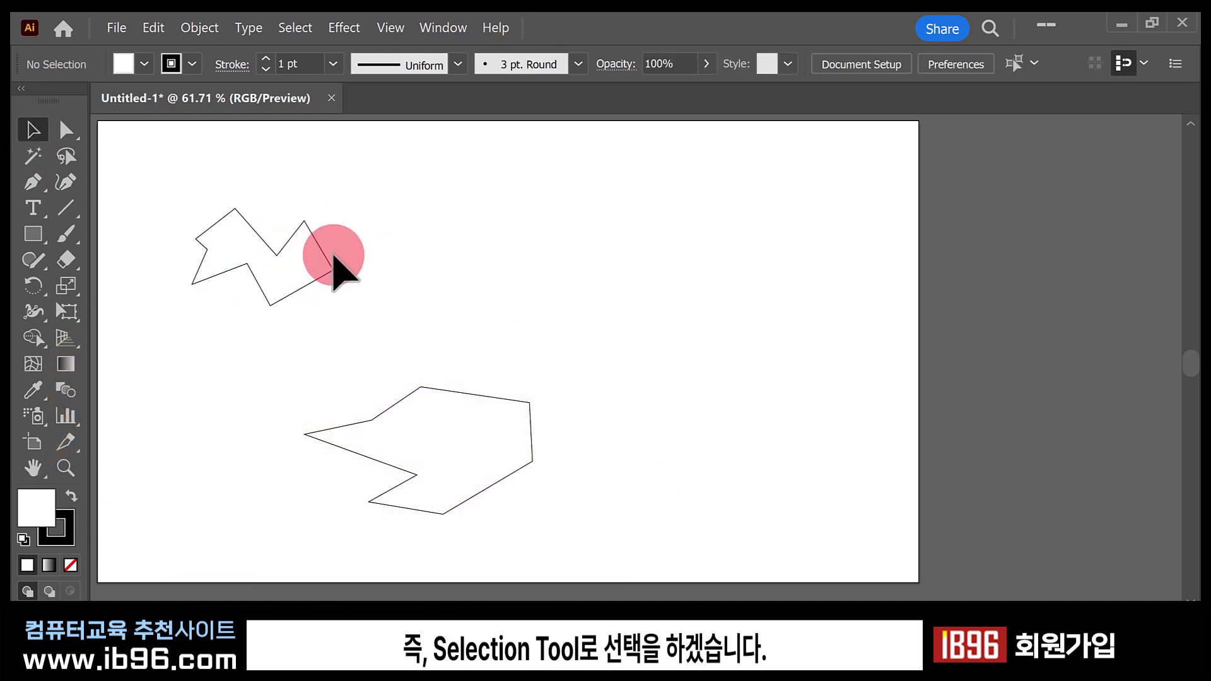
left_click(314, 238)
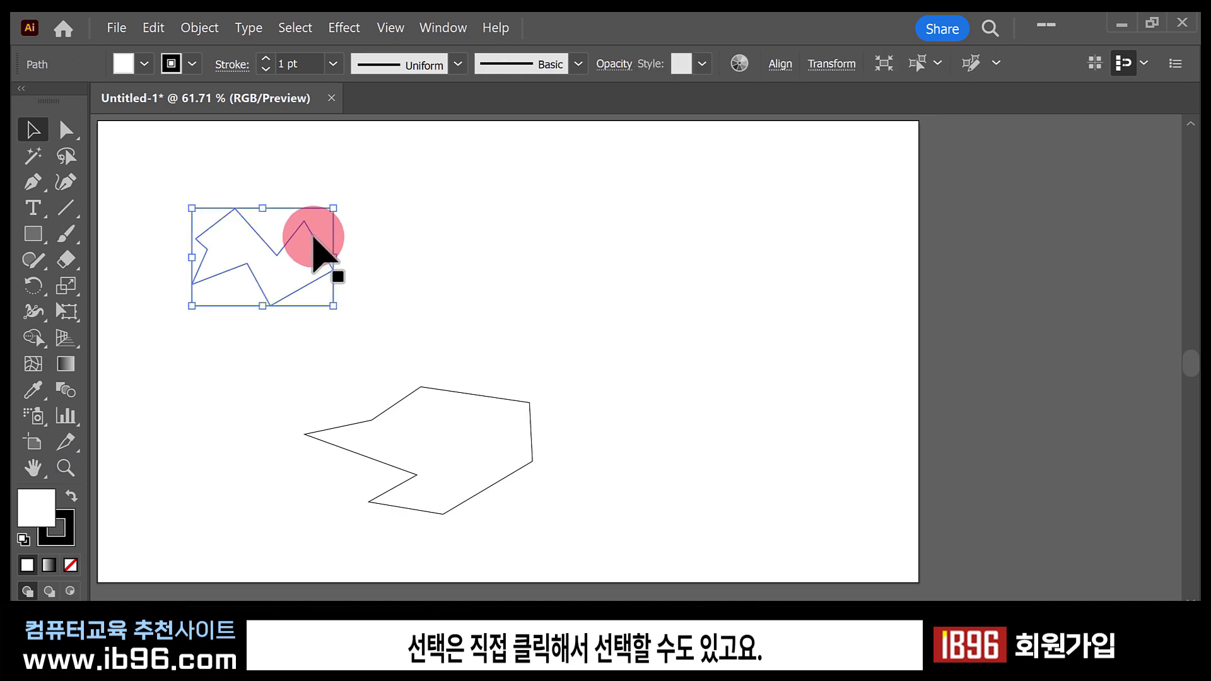
left_click(354, 243)
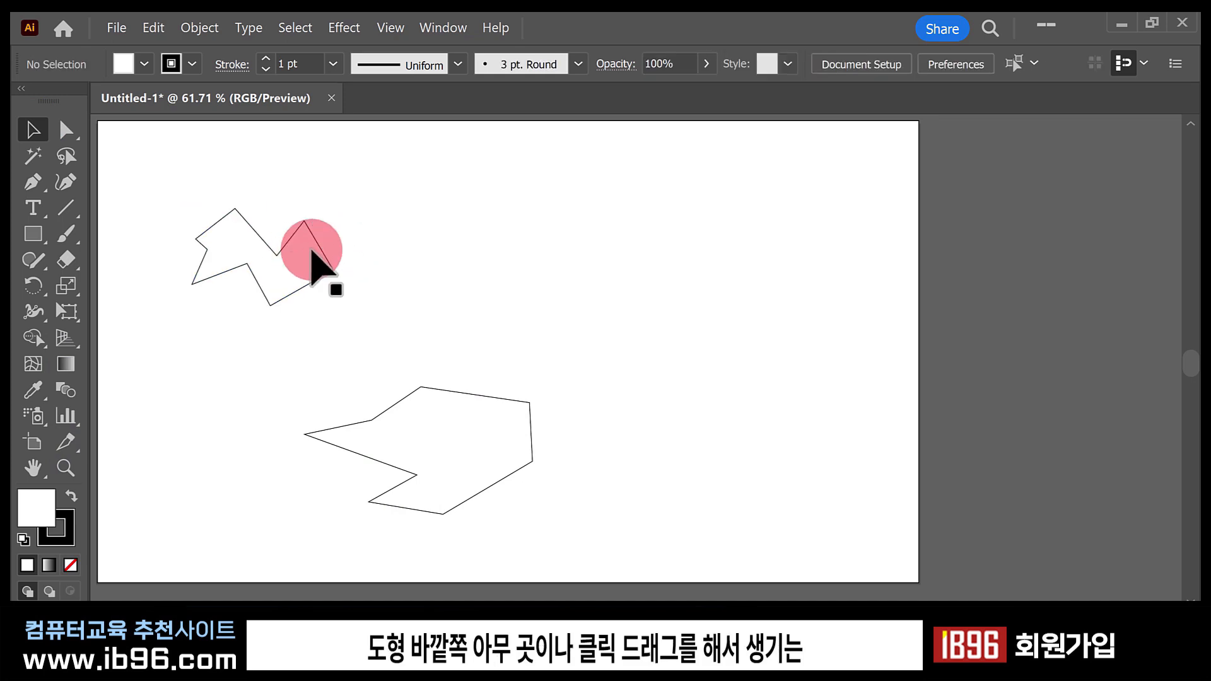
Select the zigzag shape with a marquee, set its fill colour to blue 3D8ED8, and deselect it.
left_click_drag(373, 202, 310, 249)
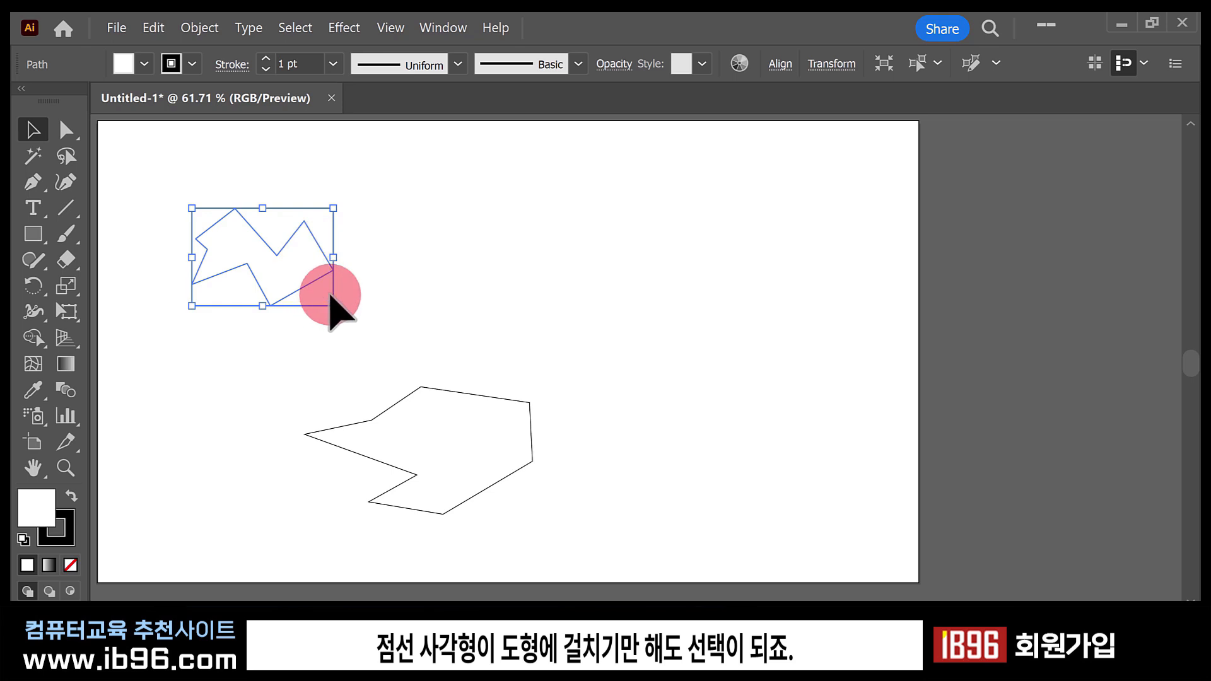
double_click(44, 512)
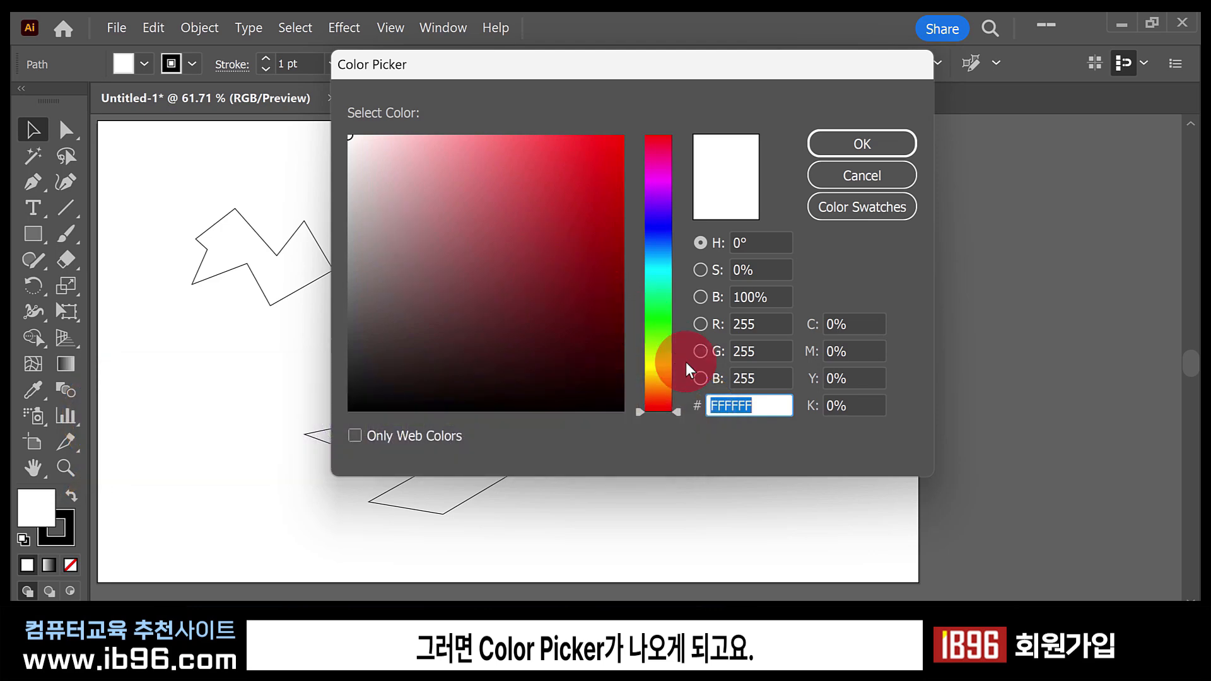
left_click_drag(676, 409, 674, 245)
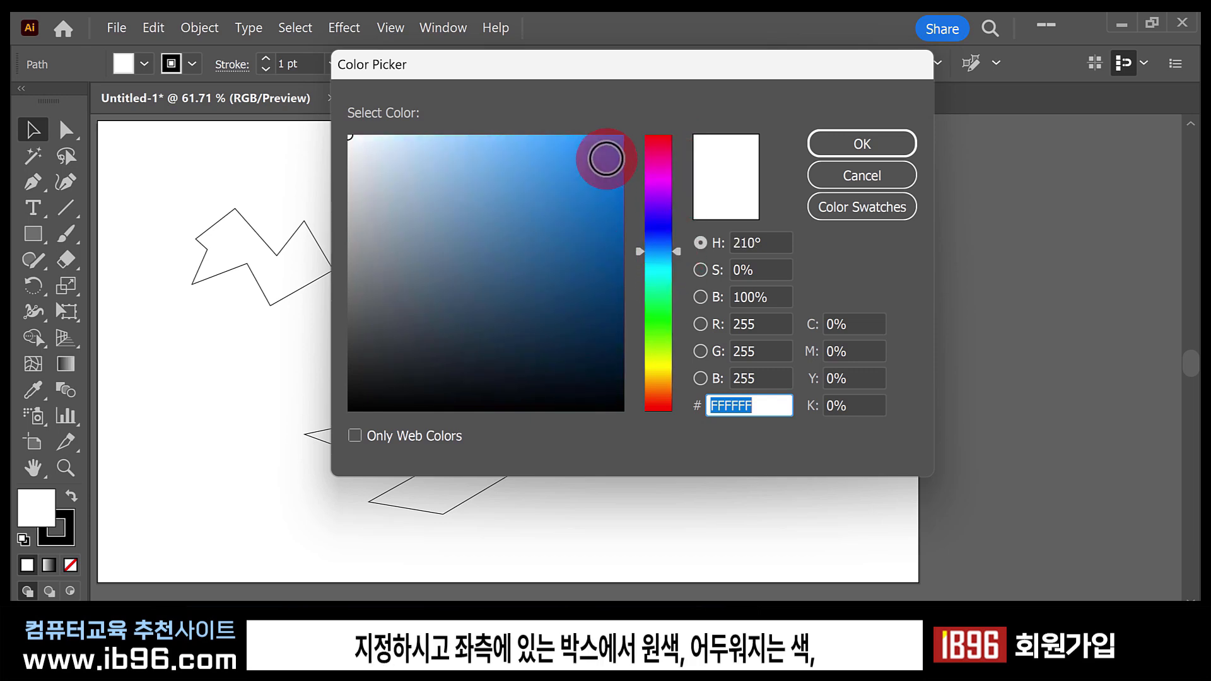
mouse_move(592, 167)
left_mouse_down()
mouse_move(619, 122)
mouse_move(608, 311)
mouse_move(624, 404)
mouse_move(621, 206)
mouse_move(595, 124)
mouse_move(370, 119)
mouse_move(574, 158)
mouse_move(573, 306)
mouse_move(448, 286)
mouse_move(530, 167)
mouse_move(564, 265)
mouse_move(548, 176)
mouse_move(519, 171)
mouse_move(548, 174)
left_mouse_up()
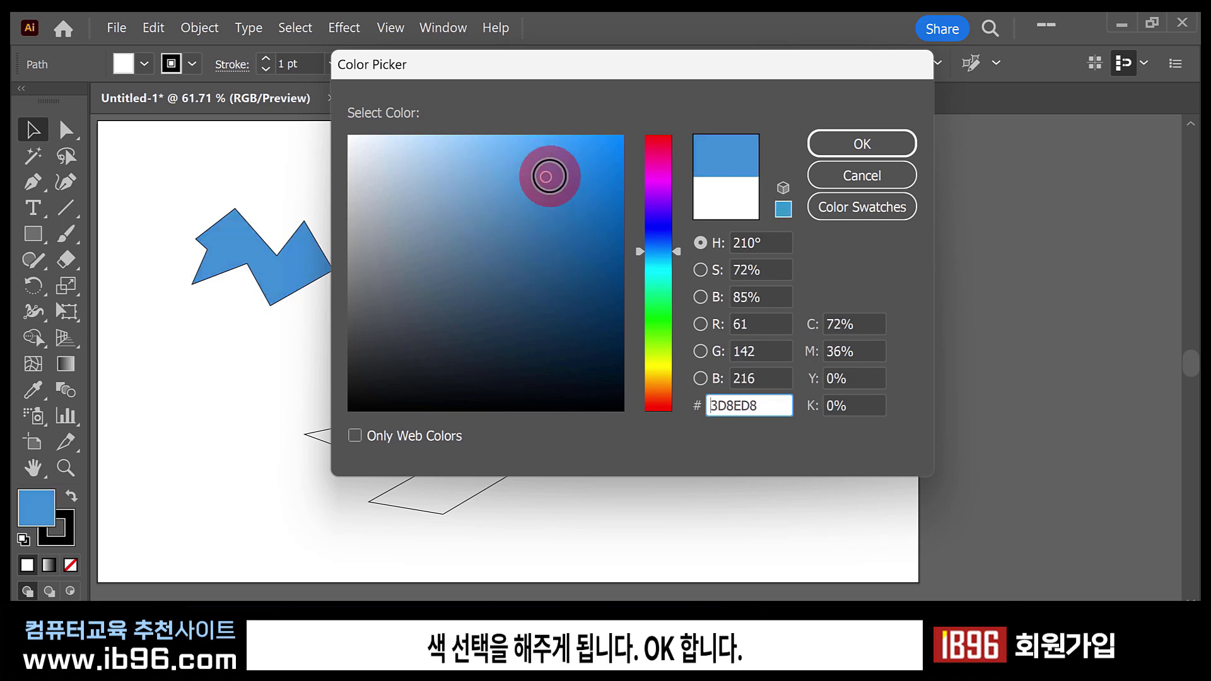
left_click(848, 144)
left_click_drag(273, 277, 380, 220)
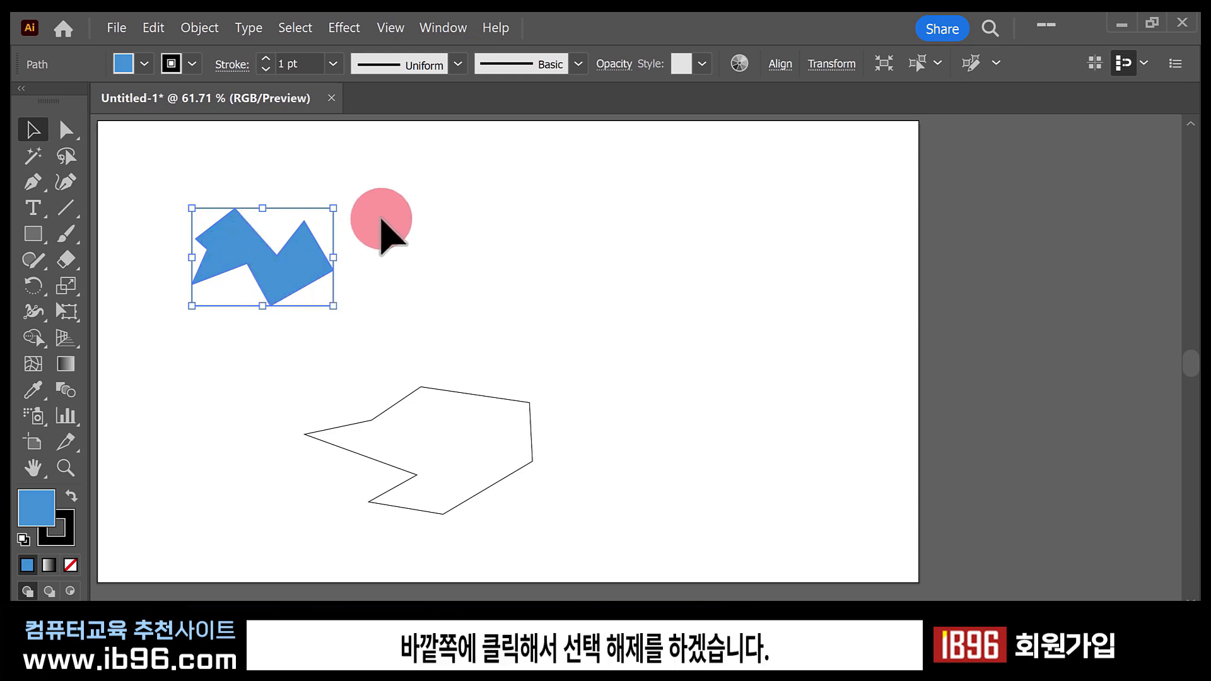
left_click(384, 217)
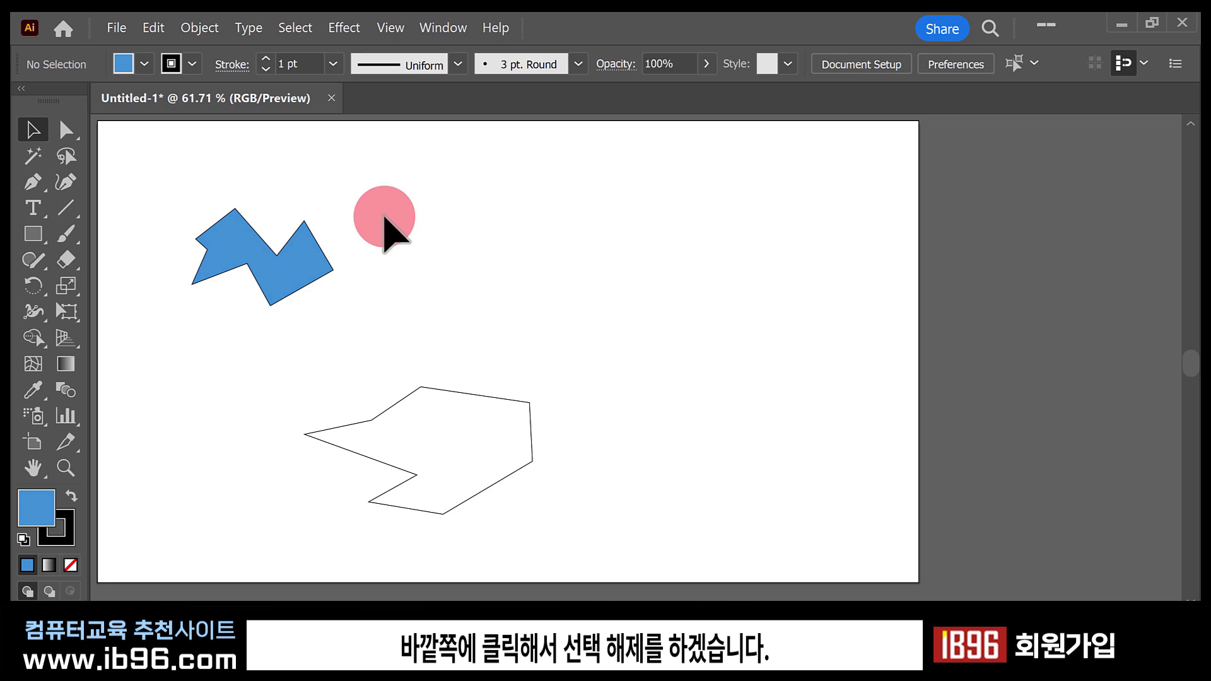
Select the blue zigzag shape, set its stroke colour to red CC0909, and deselect it.
key("x")
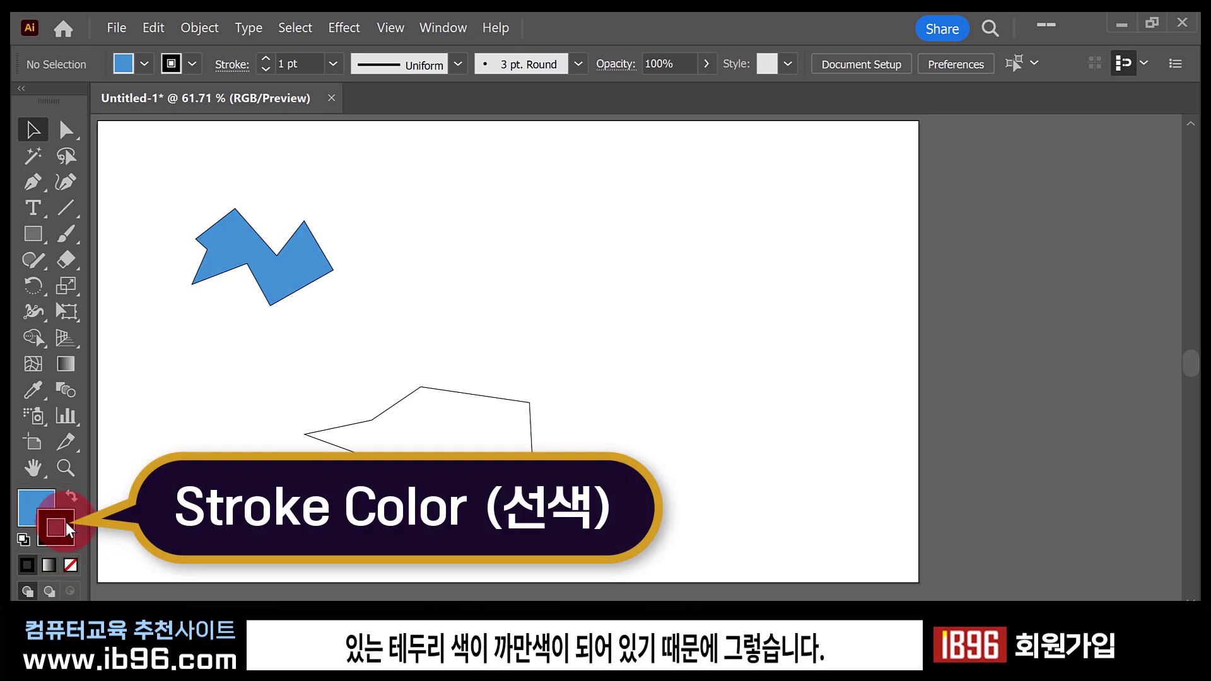
mouse_move(66, 521)
left_mouse_down()
mouse_move(169, 456)
mouse_move(364, 205)
mouse_move(263, 272)
left_mouse_up()
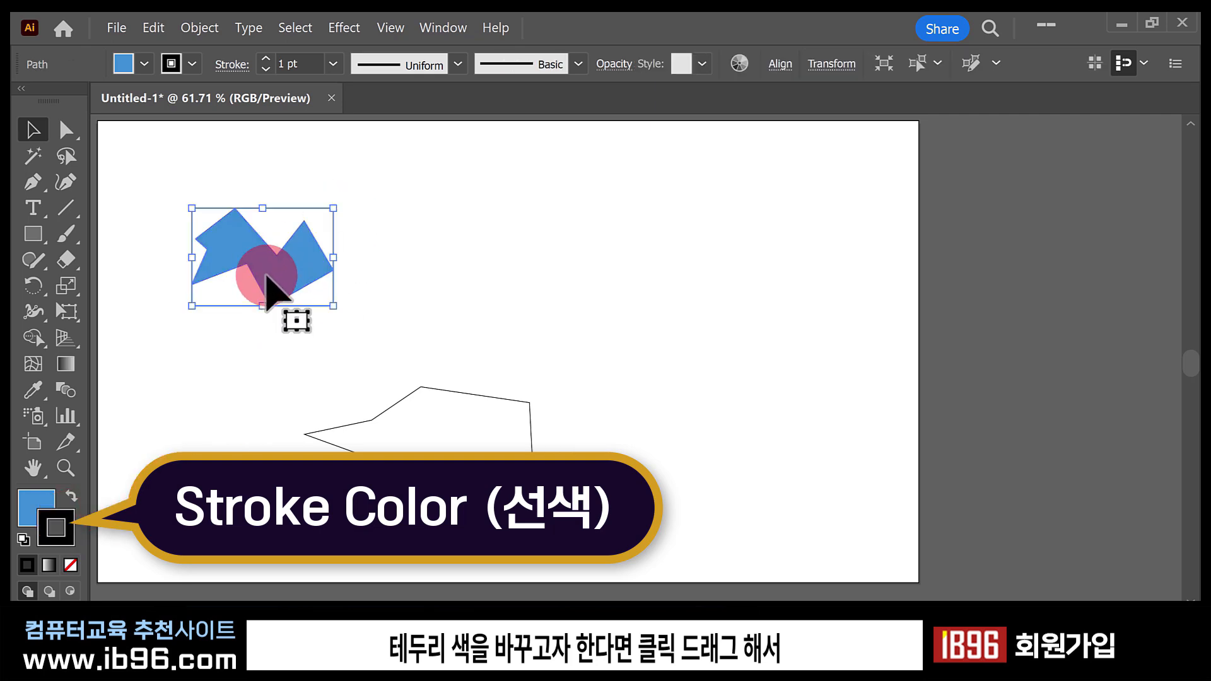
double_click(68, 524)
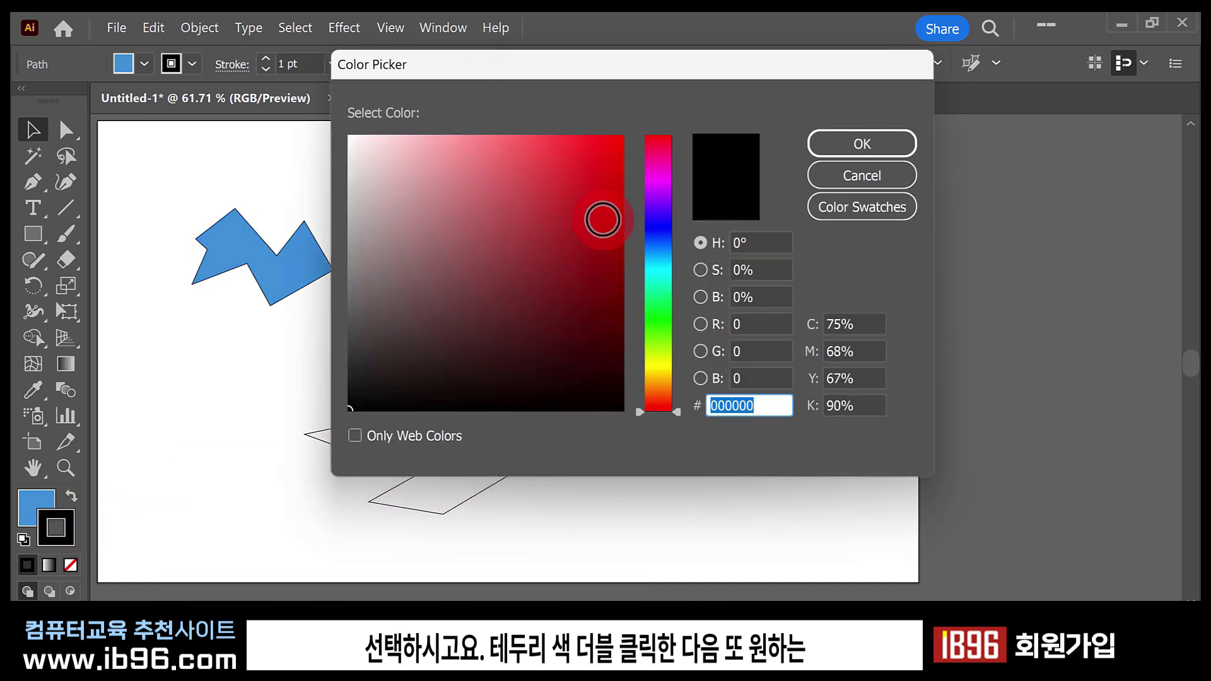
mouse_move(587, 224)
left_mouse_down()
mouse_move(599, 184)
mouse_move(611, 221)
mouse_move(612, 190)
left_mouse_up()
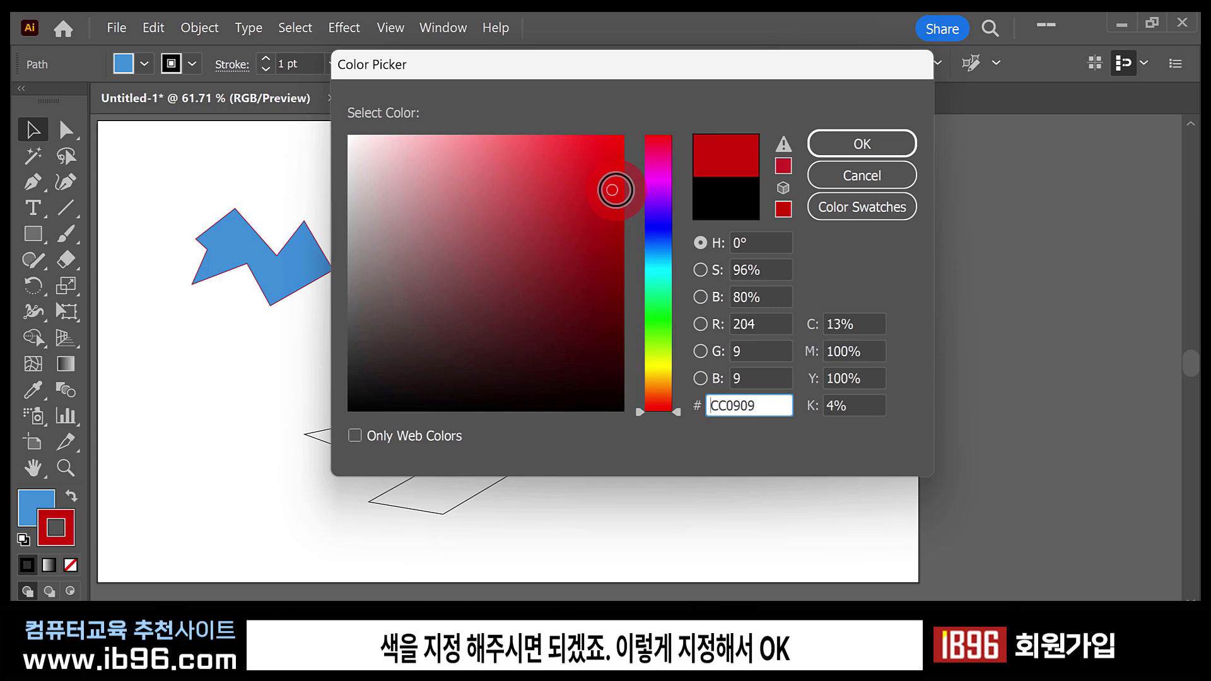
left_click(864, 147)
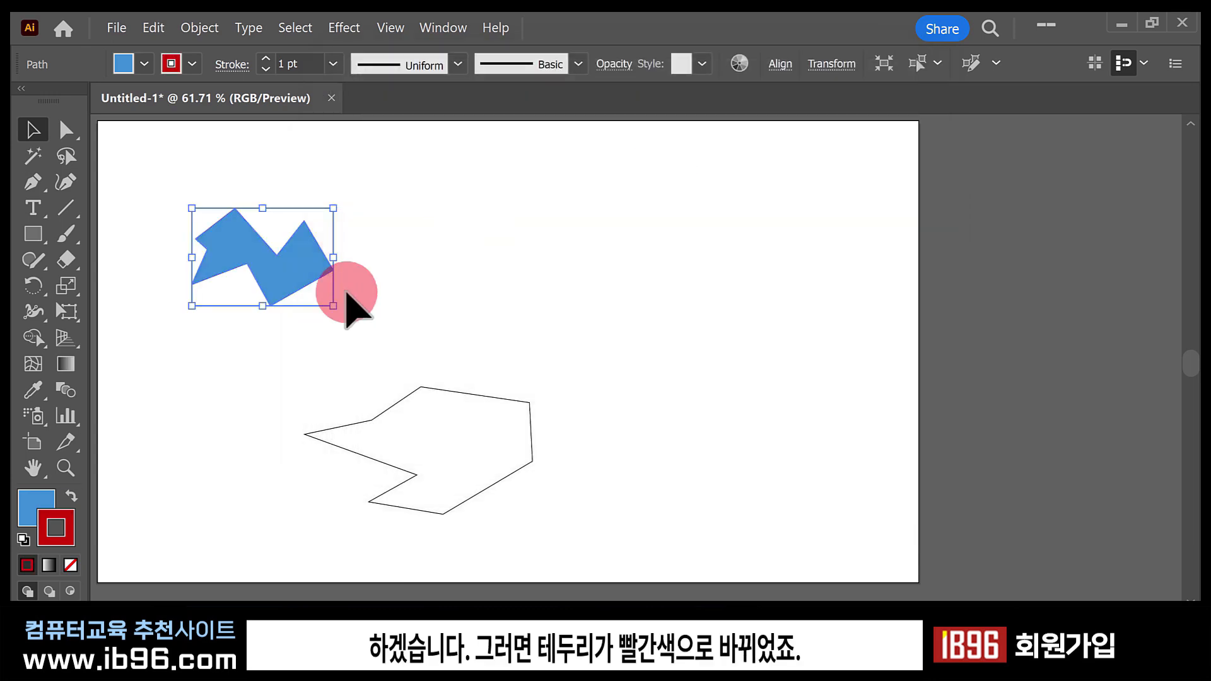
left_click(343, 302)
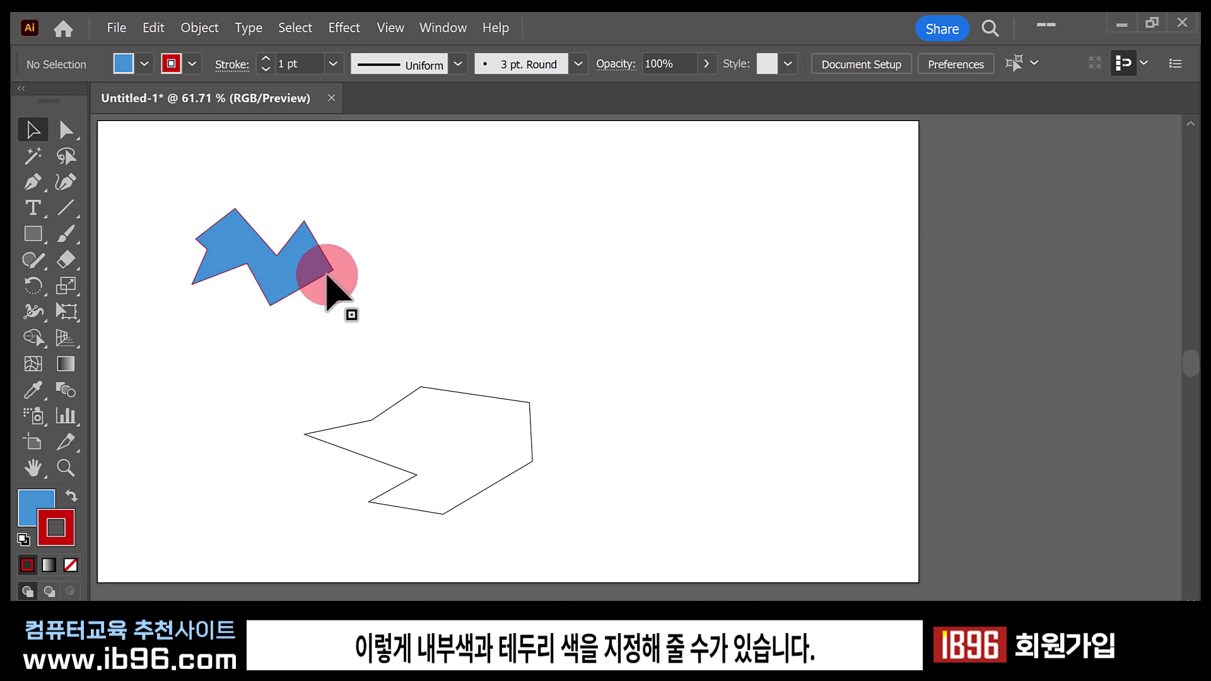
Select both drawn shapes with a marquee and delete them from the artboard.
left_click_drag(497, 211, 318, 477)
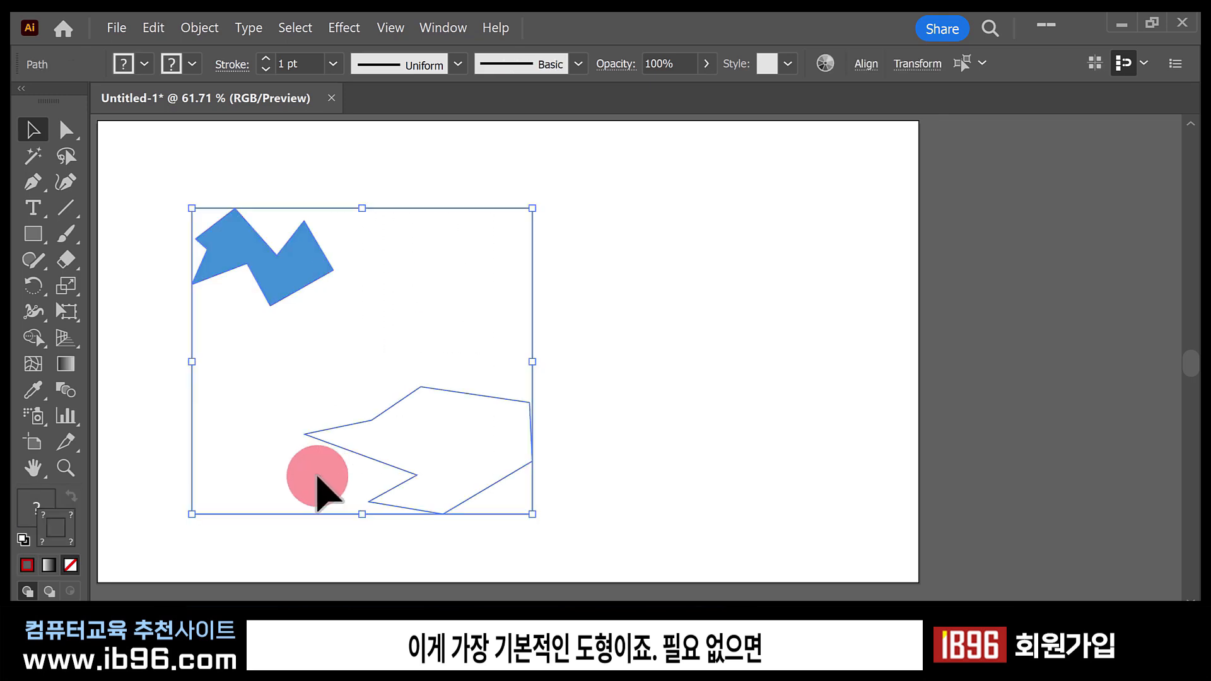
key("Delete")
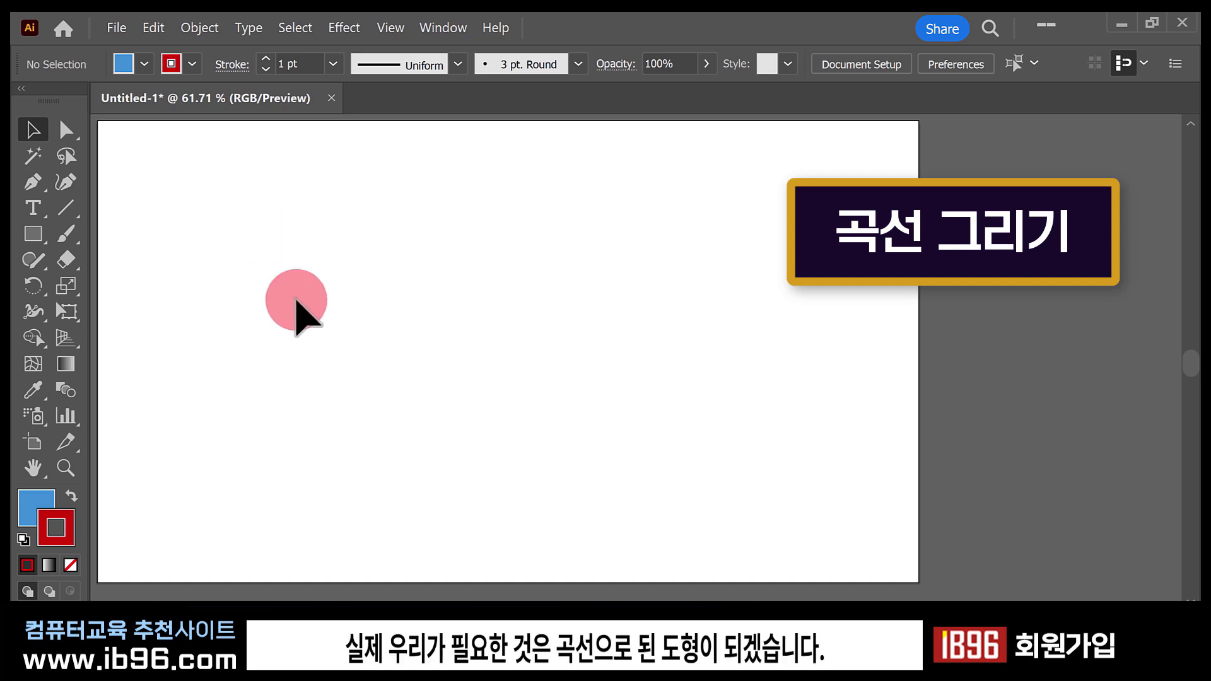
Draw an arched two-point path with the Pen tool, pulling handles from the second anchor, and reset it to default white fill and black stroke.
left_click(66, 210)
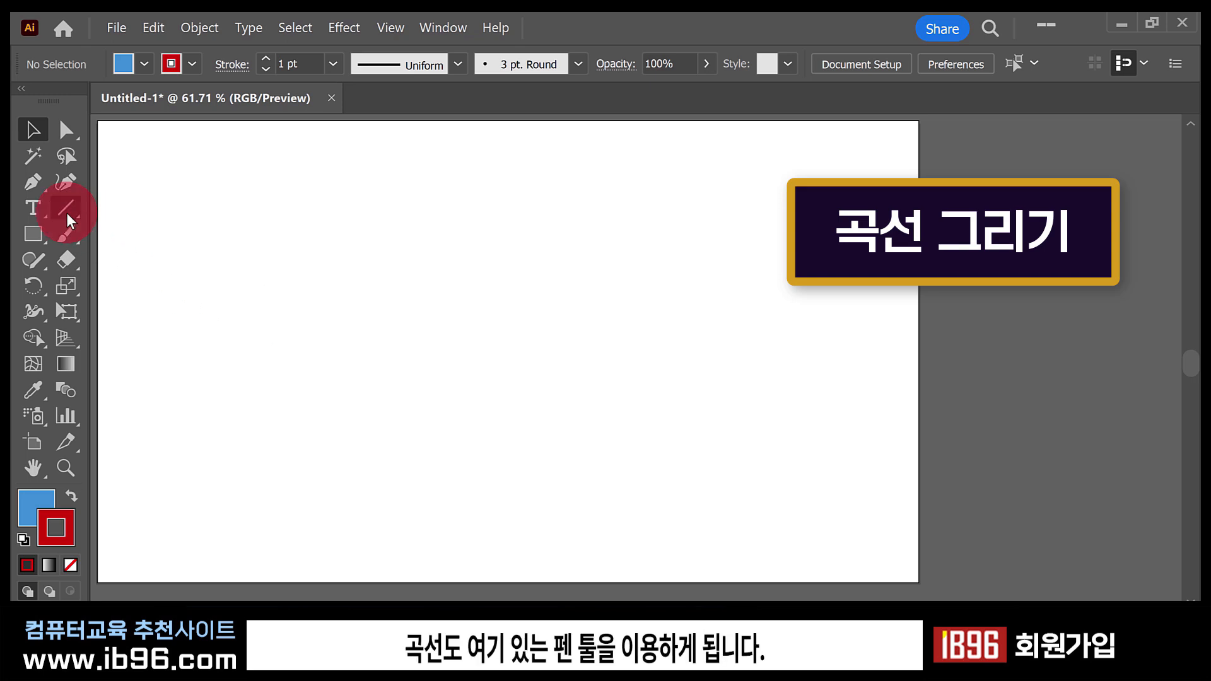
left_click(34, 183)
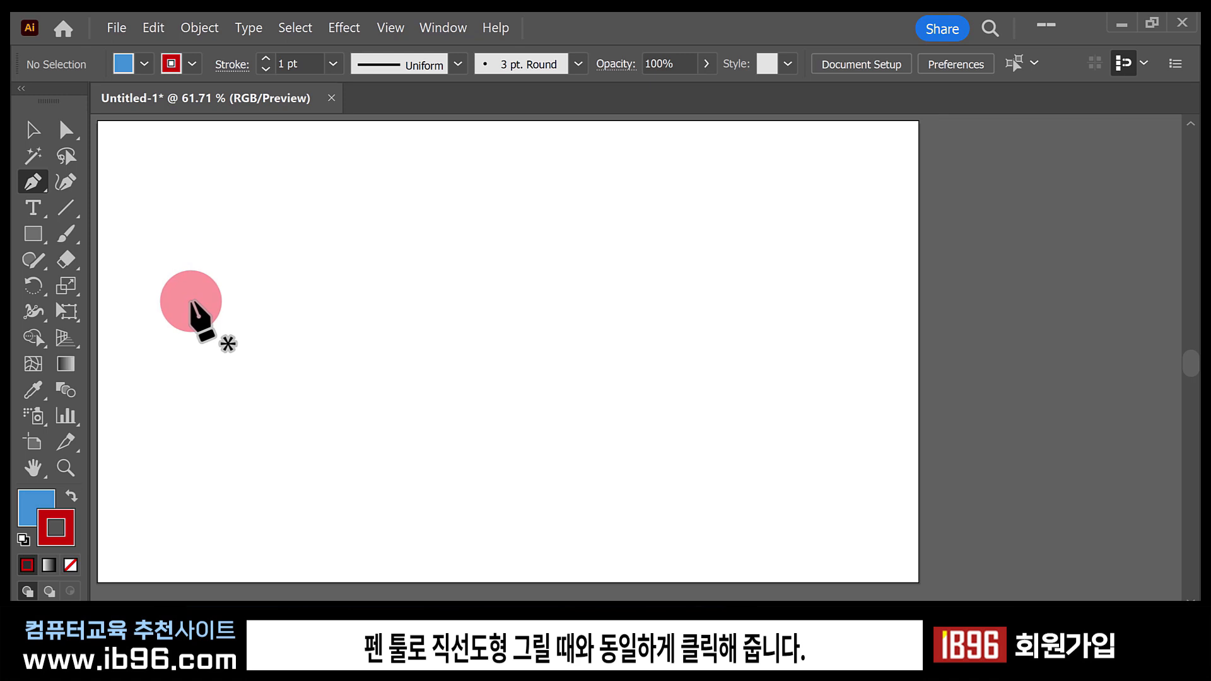
left_click(161, 309)
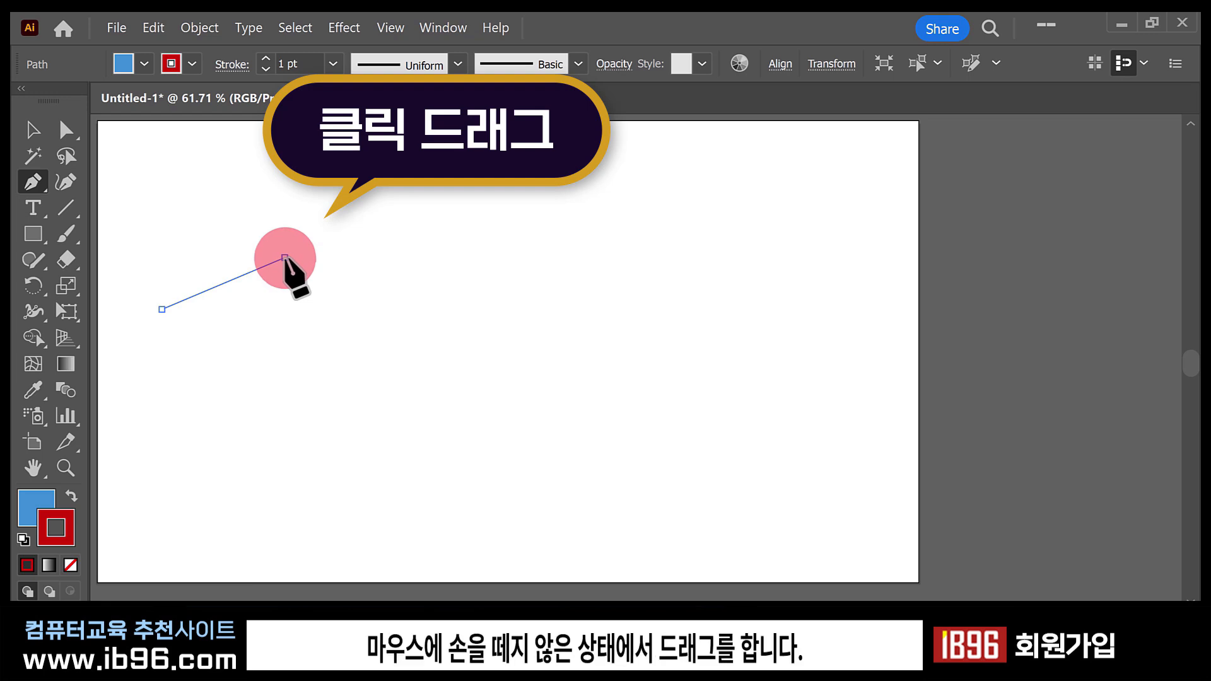
left_click_drag(285, 258, 349, 311)
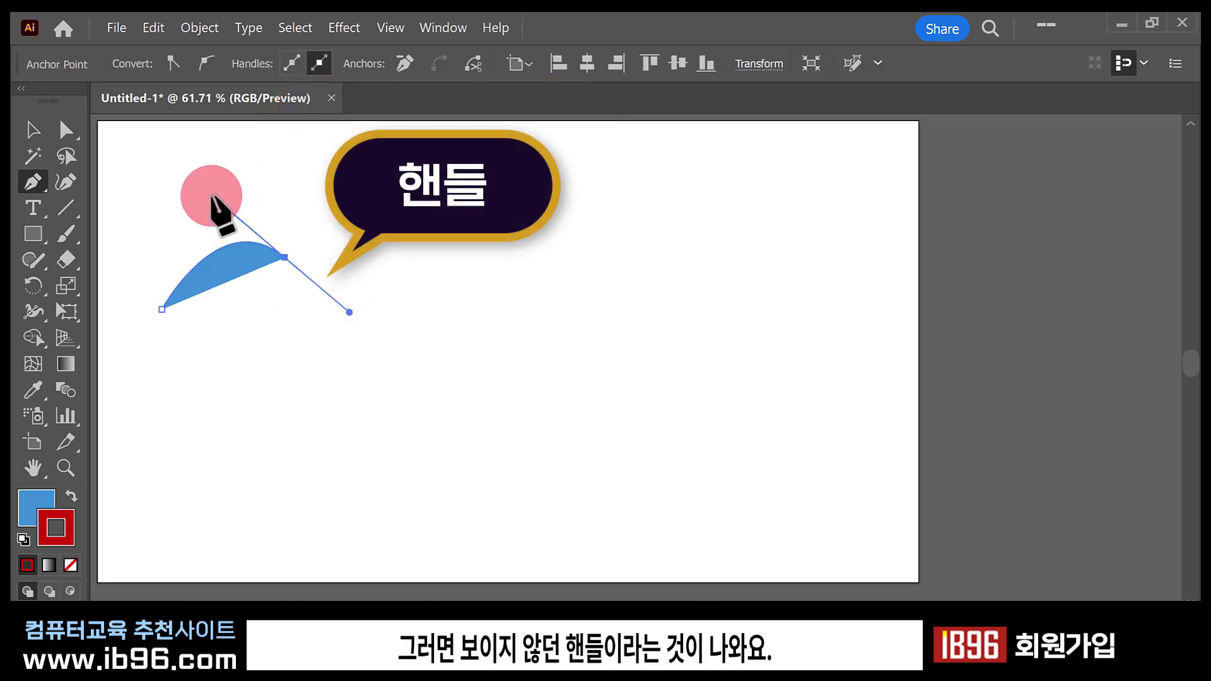
key("d")
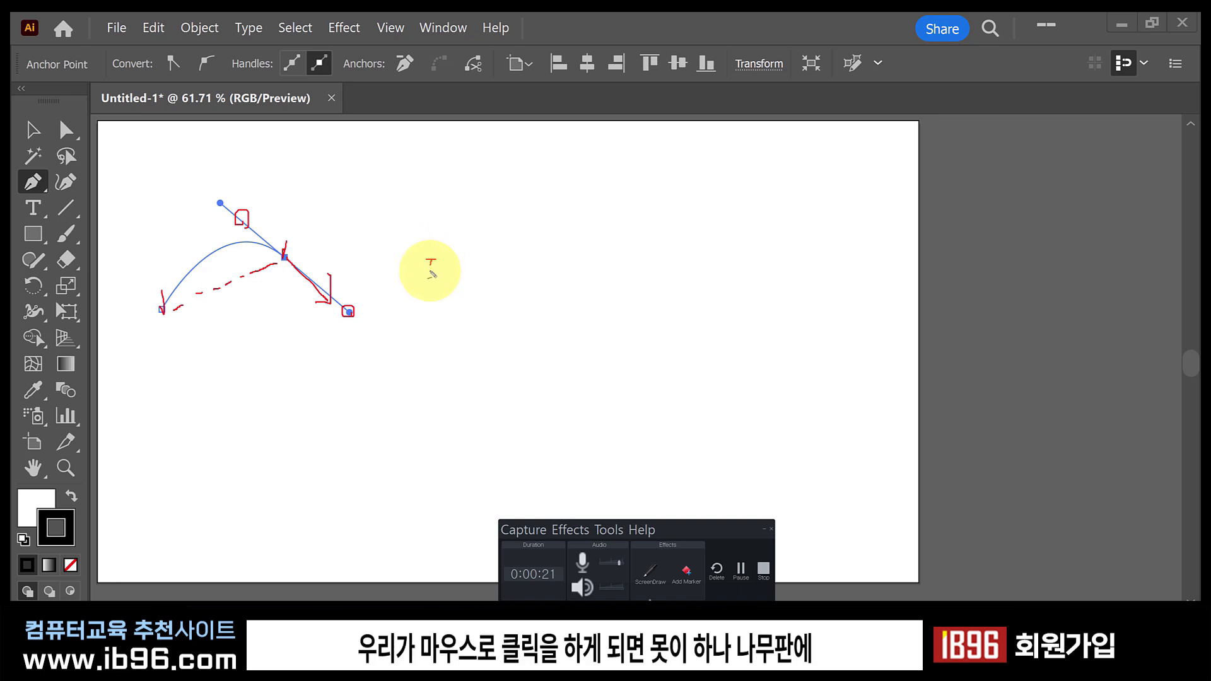
left_click_drag(421, 286, 620, 281)
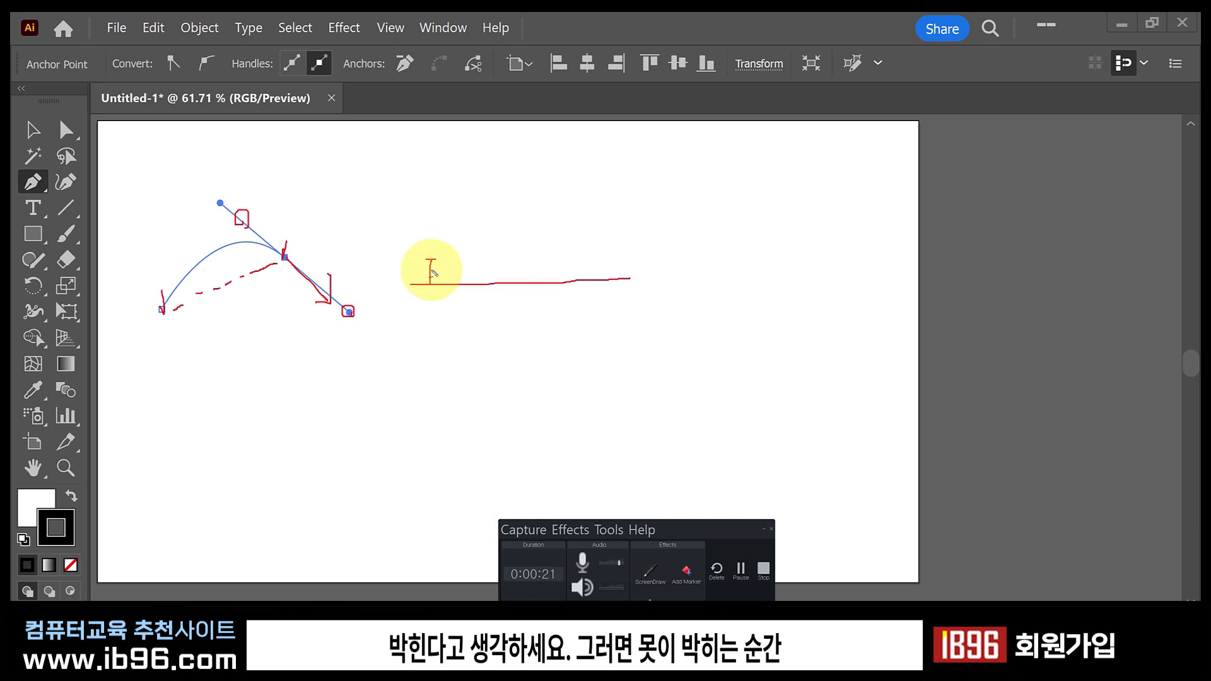
left_click_drag(432, 270, 435, 274)
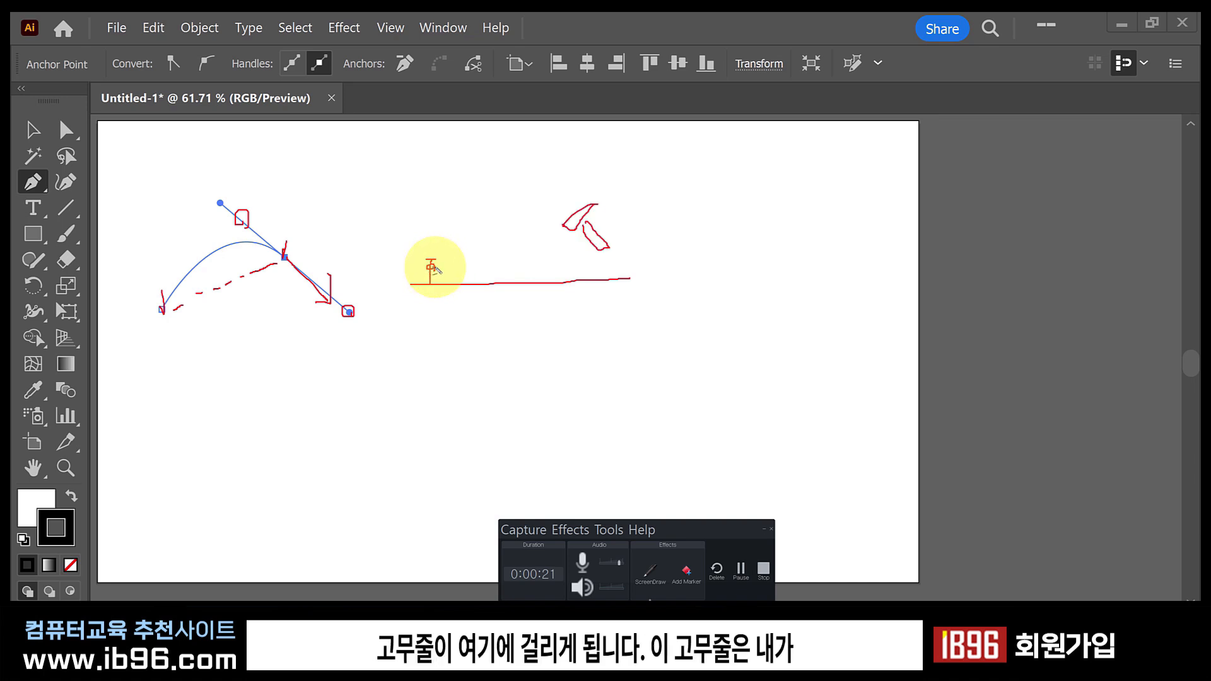
left_click_drag(433, 267, 568, 226)
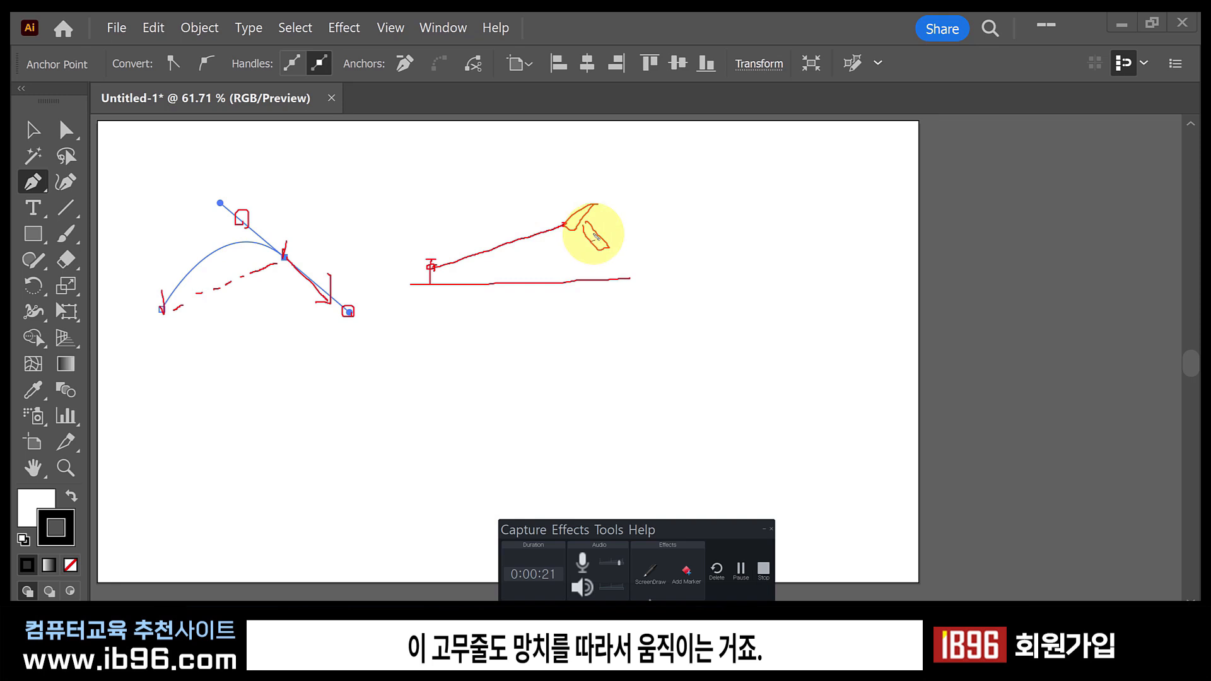
left_click(581, 265)
left_click_drag(590, 268, 591, 294)
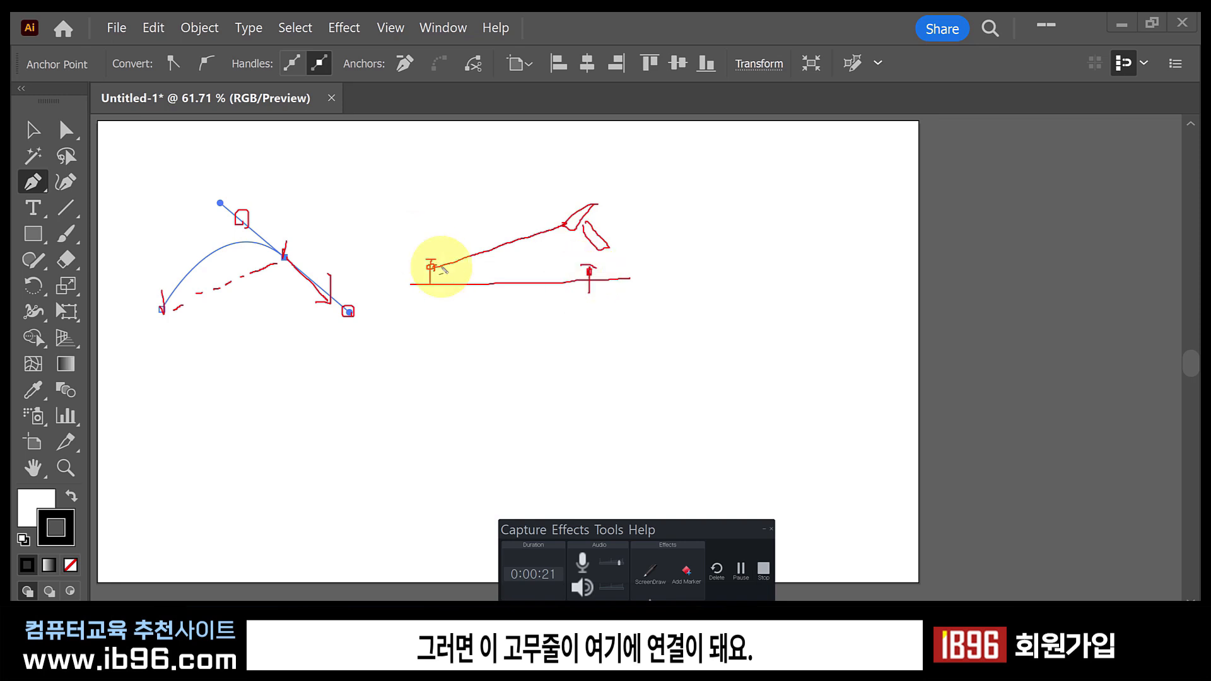
left_click_drag(433, 266, 591, 271)
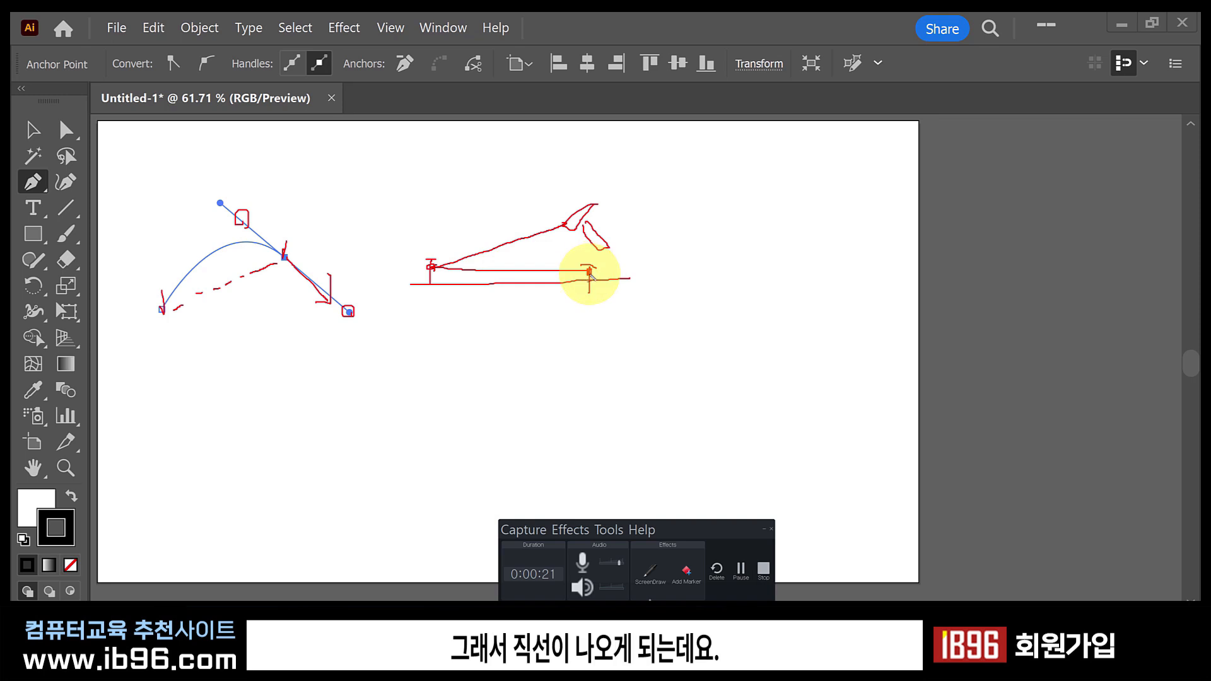
left_click_drag(589, 272, 599, 240)
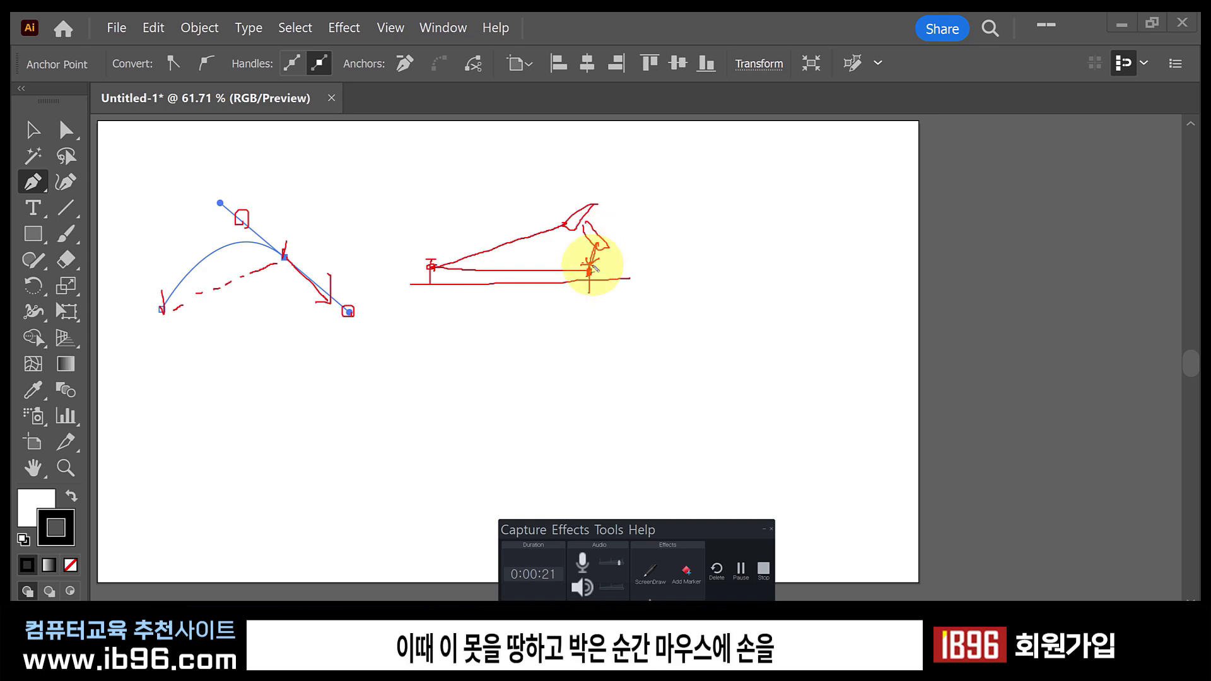
mouse_move(591, 270)
left_mouse_down()
mouse_move(649, 344)
mouse_move(638, 340)
mouse_move(652, 319)
left_mouse_up()
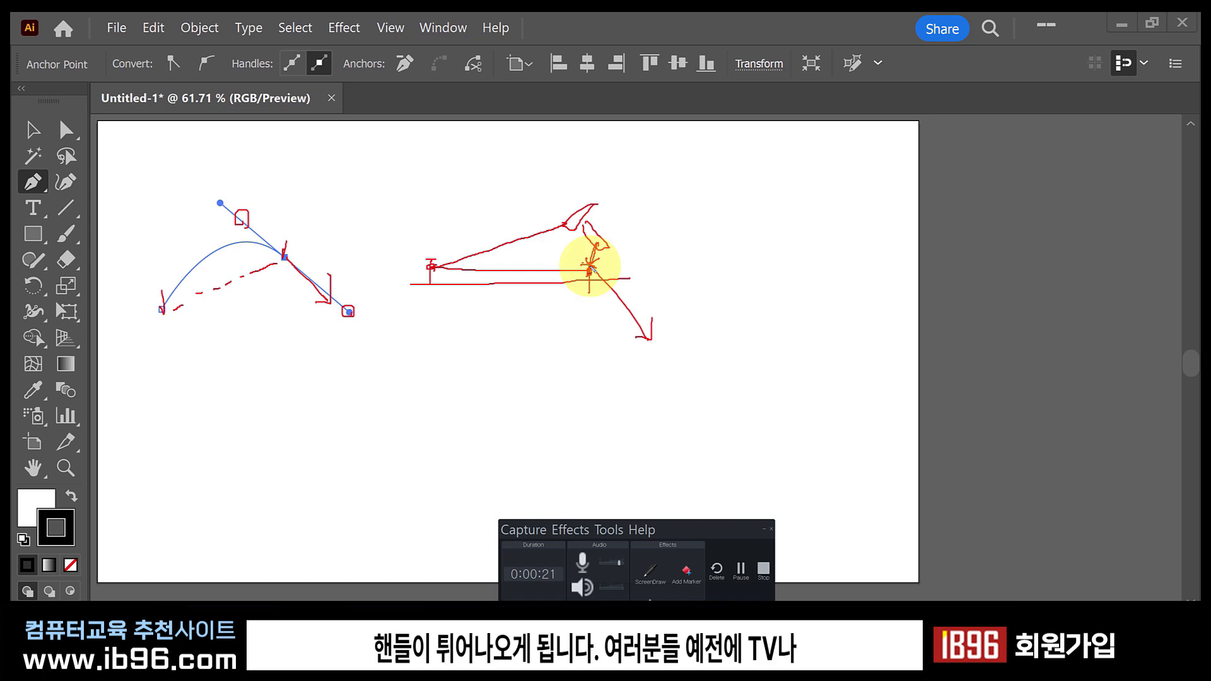
left_click_drag(592, 270, 539, 205)
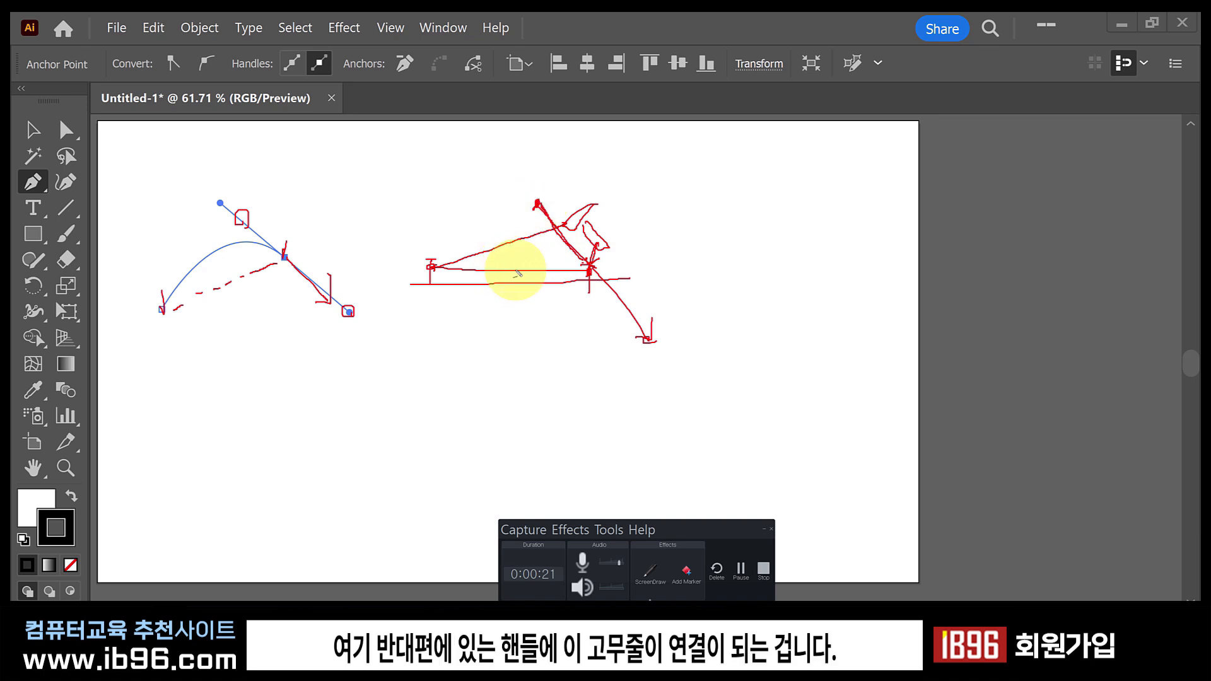
left_click_drag(516, 270, 533, 220)
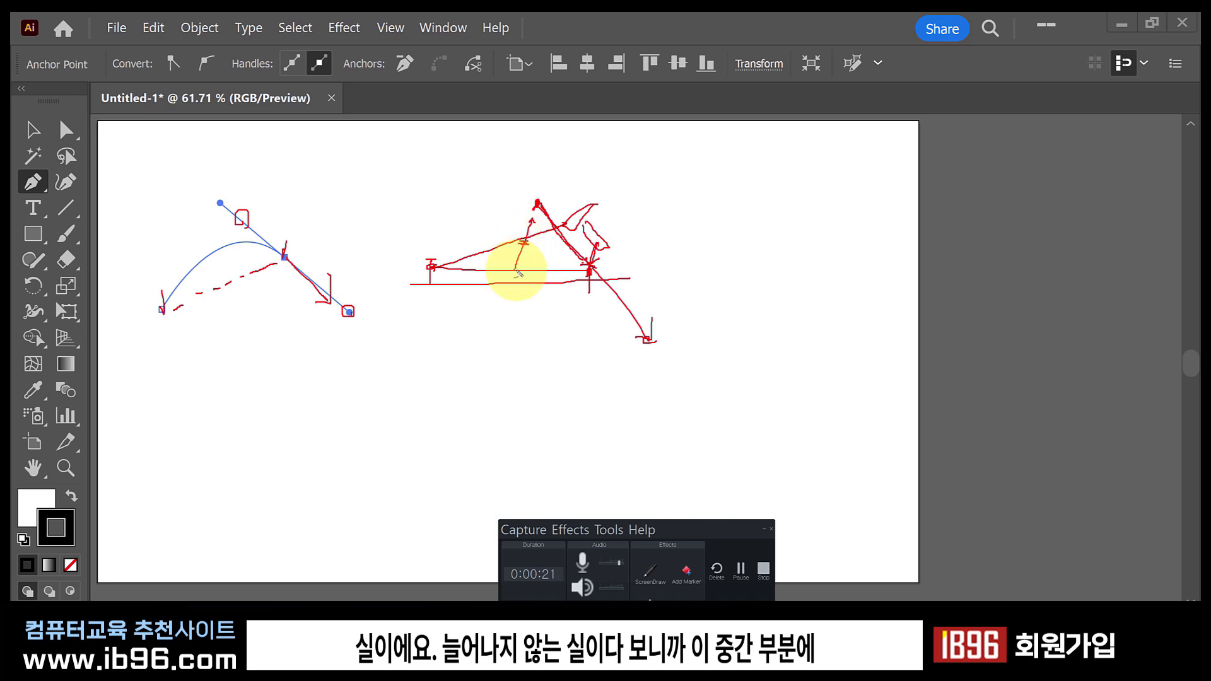
mouse_move(432, 266)
left_mouse_down()
mouse_move(552, 247)
mouse_move(598, 273)
left_mouse_up()
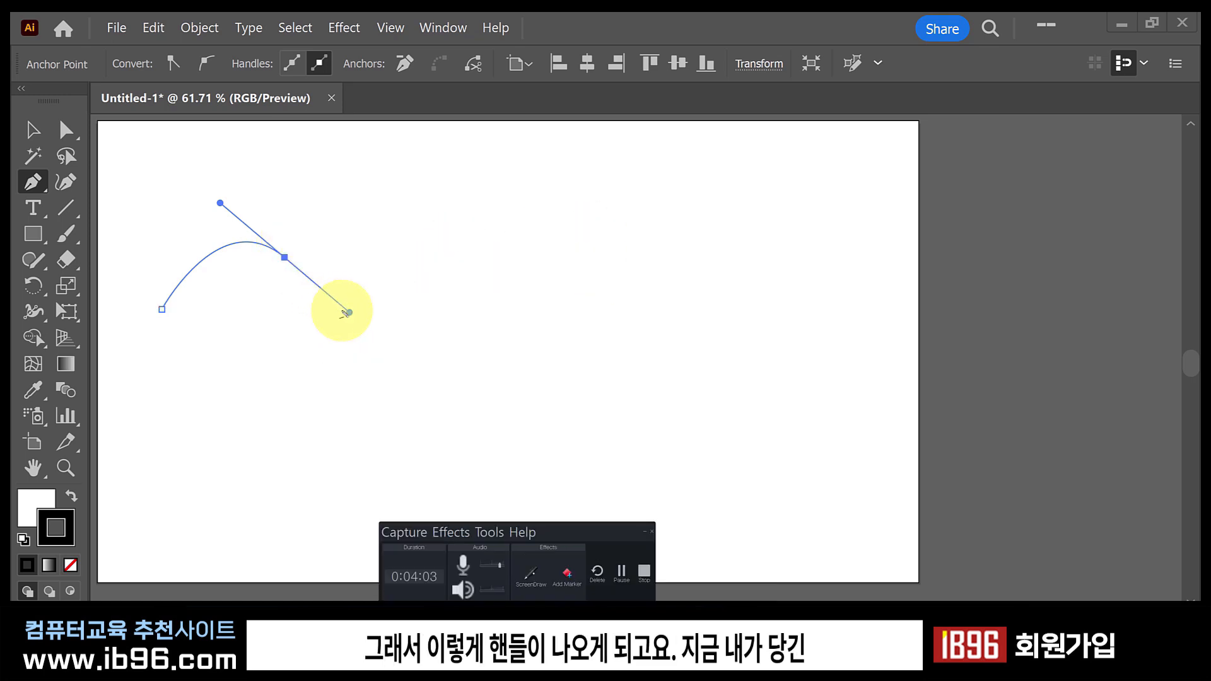
left_click_drag(346, 307, 346, 320)
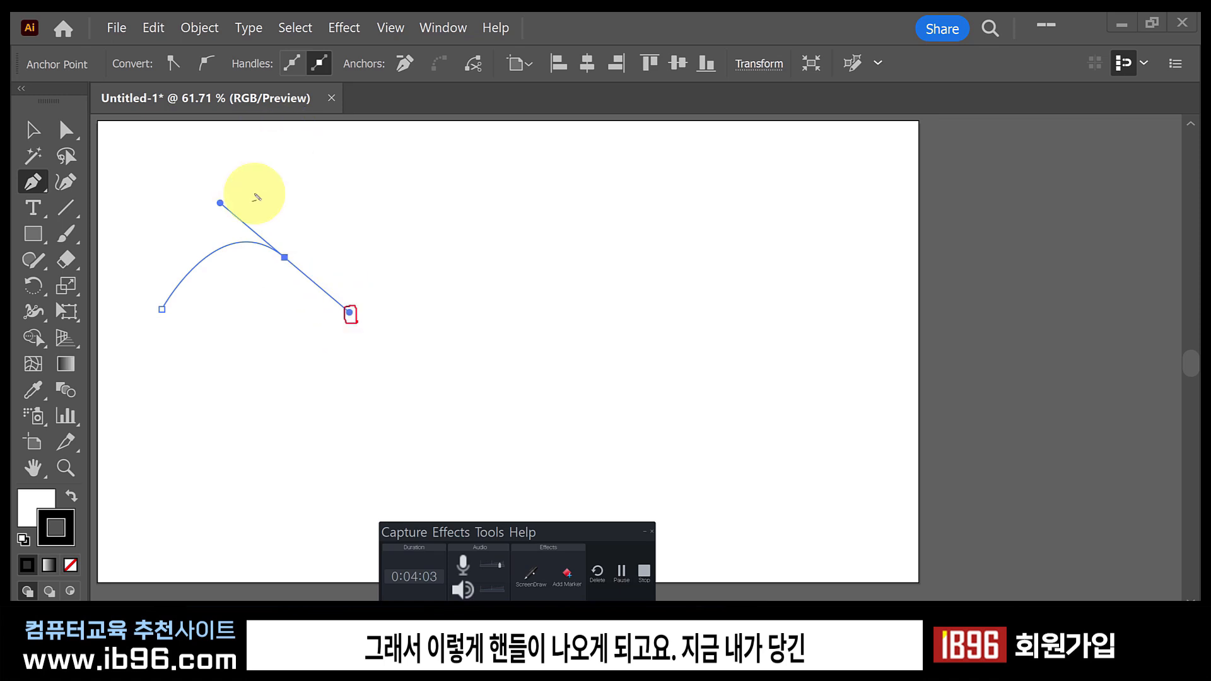
mouse_move(211, 200)
left_mouse_down()
mouse_move(226, 210)
mouse_move(222, 196)
left_mouse_up()
mouse_move(333, 277)
left_mouse_down()
mouse_move(353, 298)
mouse_move(360, 278)
left_mouse_up()
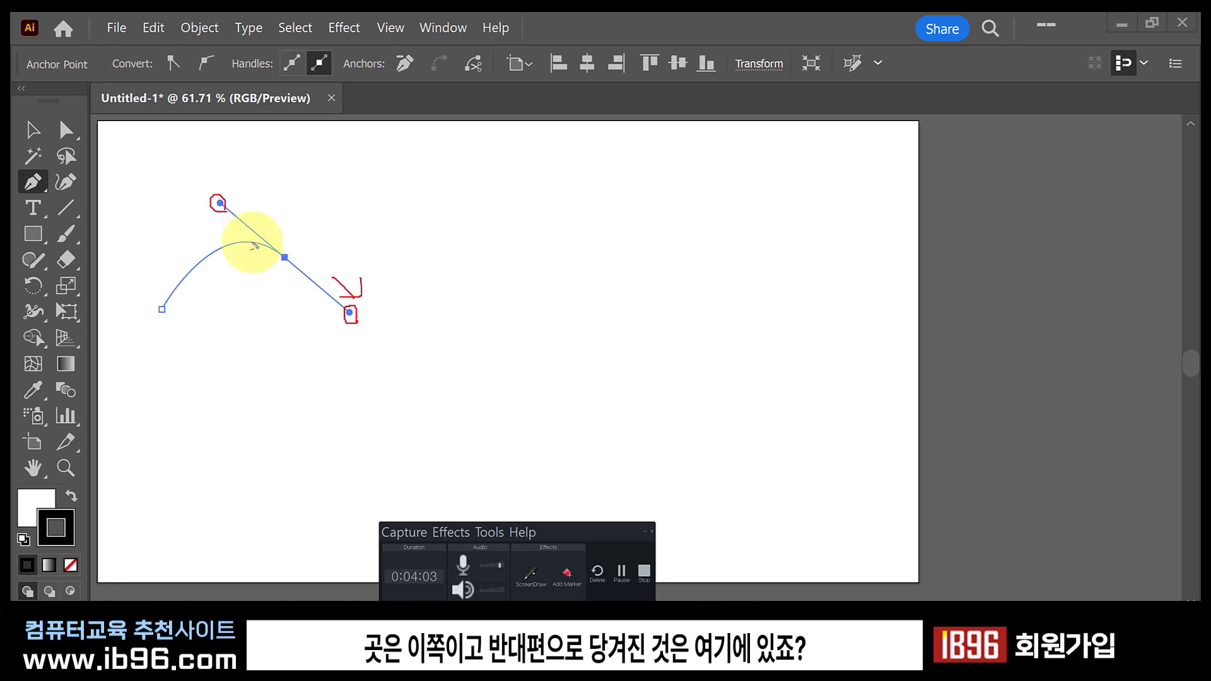
mouse_move(251, 218)
left_mouse_down()
mouse_move(236, 205)
mouse_move(249, 205)
left_mouse_up()
mouse_move(174, 305)
left_mouse_down()
mouse_move(274, 261)
mouse_move(221, 261)
mouse_move(218, 220)
left_mouse_up()
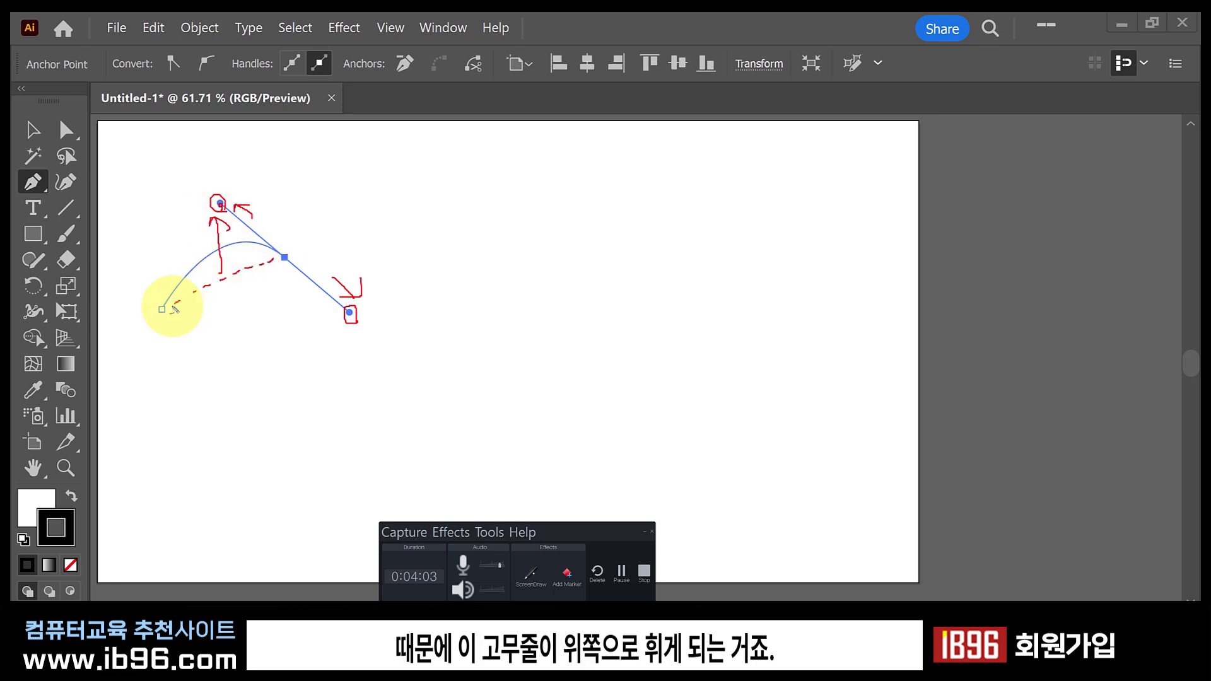
mouse_move(166, 308)
left_mouse_down()
mouse_move(195, 262)
mouse_move(246, 236)
mouse_move(283, 255)
left_mouse_up()
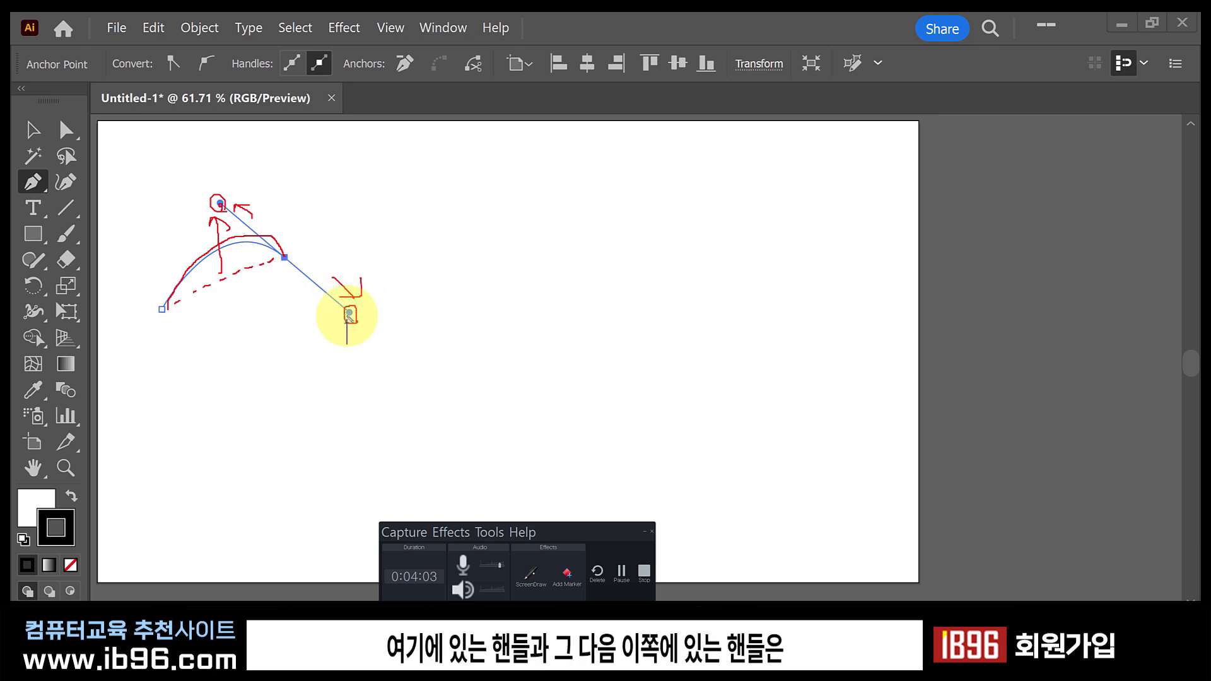
left_click_drag(346, 309, 361, 322)
left_click_drag(181, 202, 214, 201)
left_click_drag(212, 207, 192, 232)
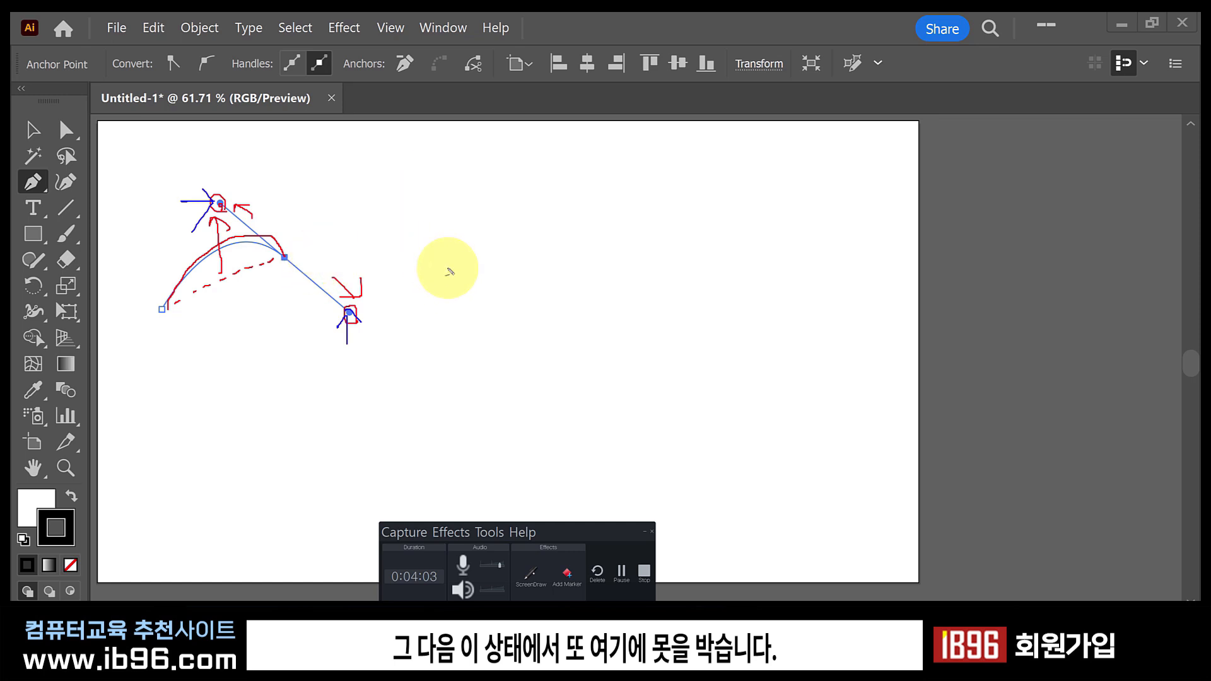
mouse_move(449, 268)
left_mouse_down()
mouse_move(463, 276)
mouse_move(452, 286)
left_mouse_up()
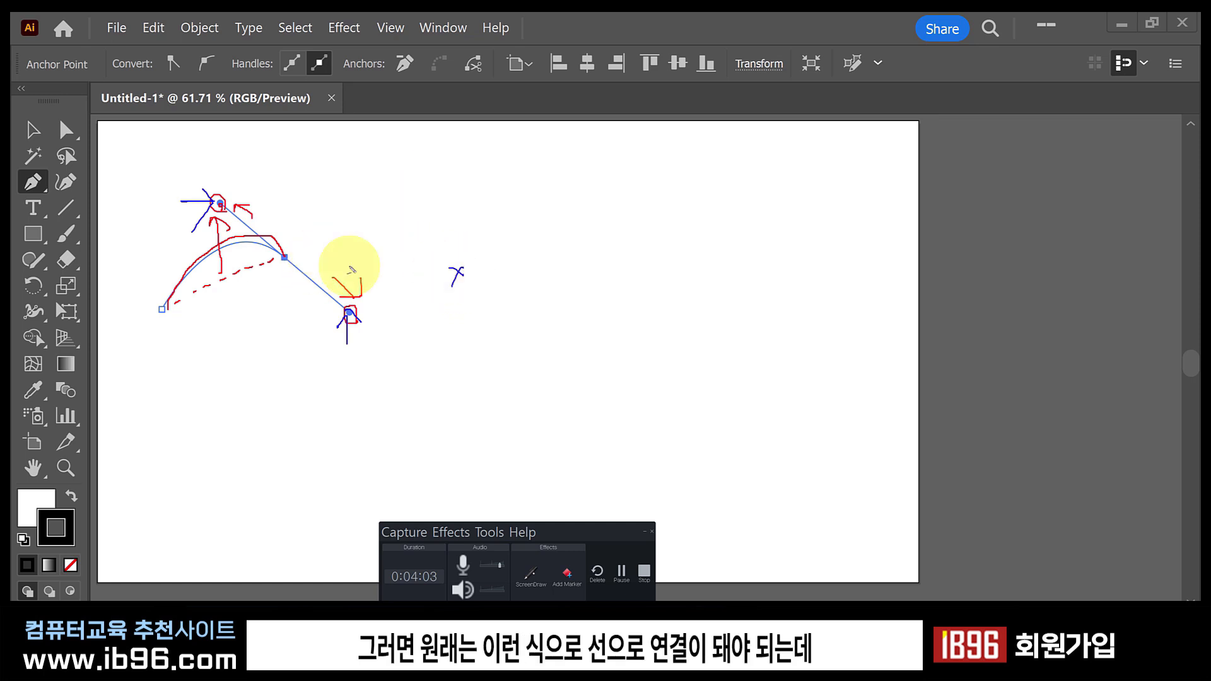
left_click_drag(288, 255, 459, 273)
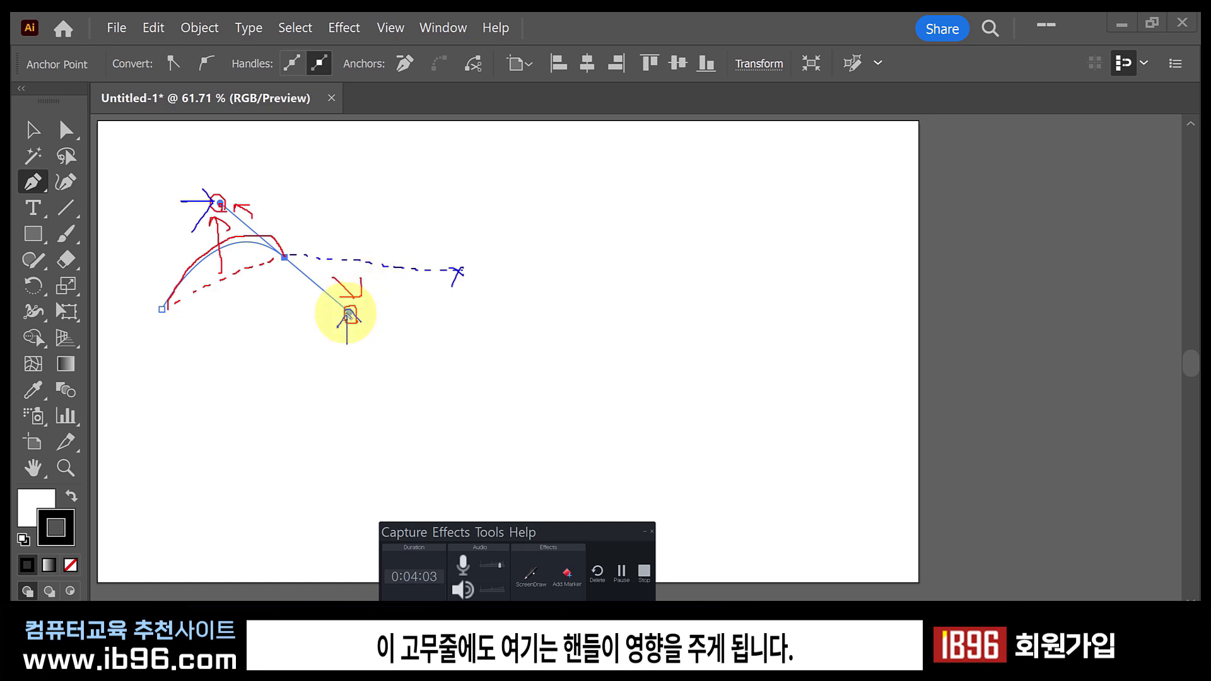
left_click_drag(313, 296, 324, 309)
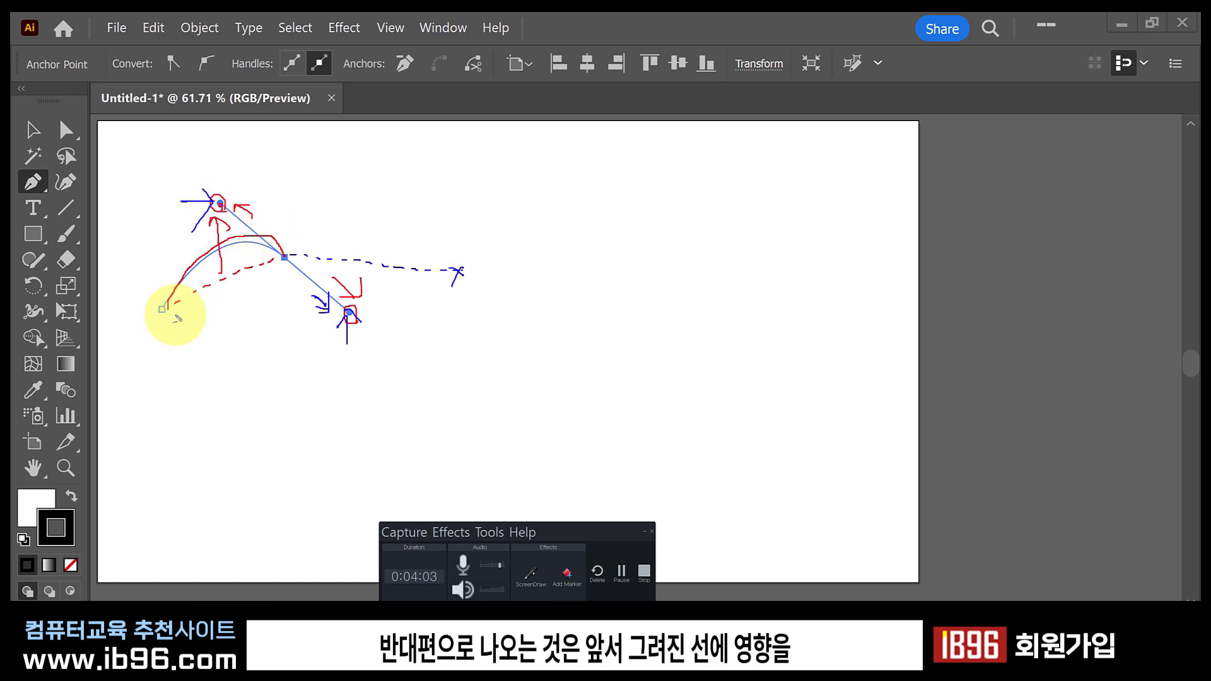
mouse_move(221, 251)
left_mouse_down()
mouse_move(209, 216)
mouse_move(240, 230)
left_mouse_up()
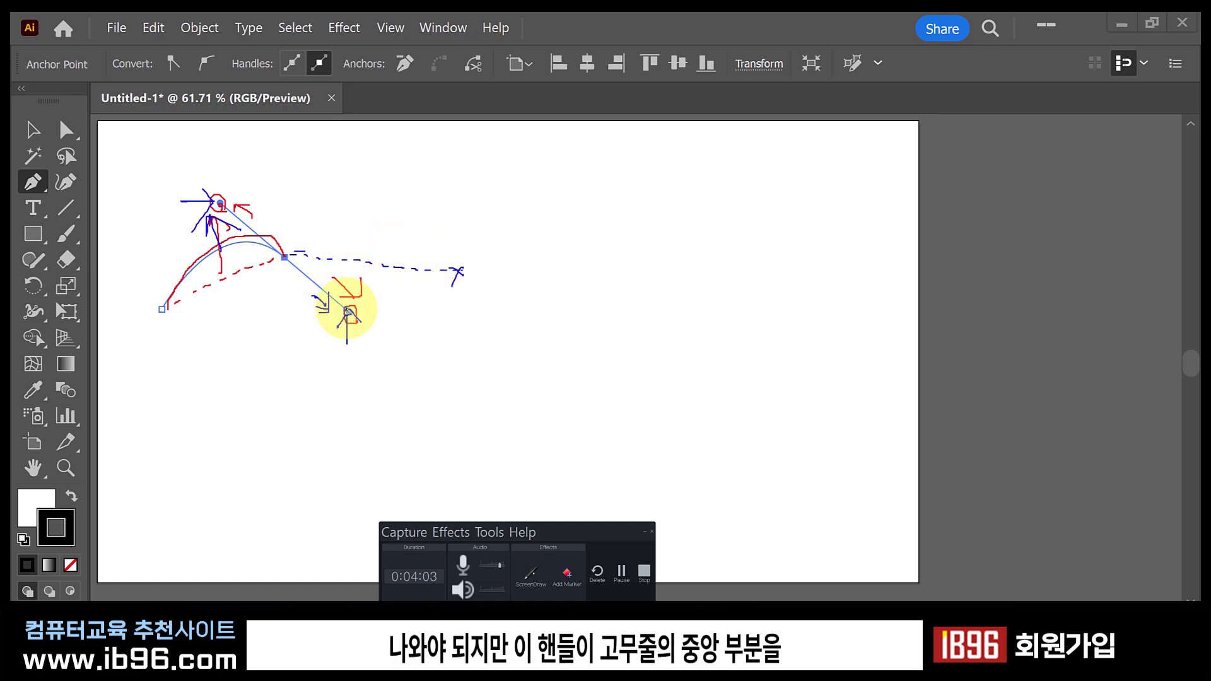
mouse_move(371, 265)
left_mouse_down()
mouse_move(369, 301)
mouse_move(379, 285)
left_mouse_up()
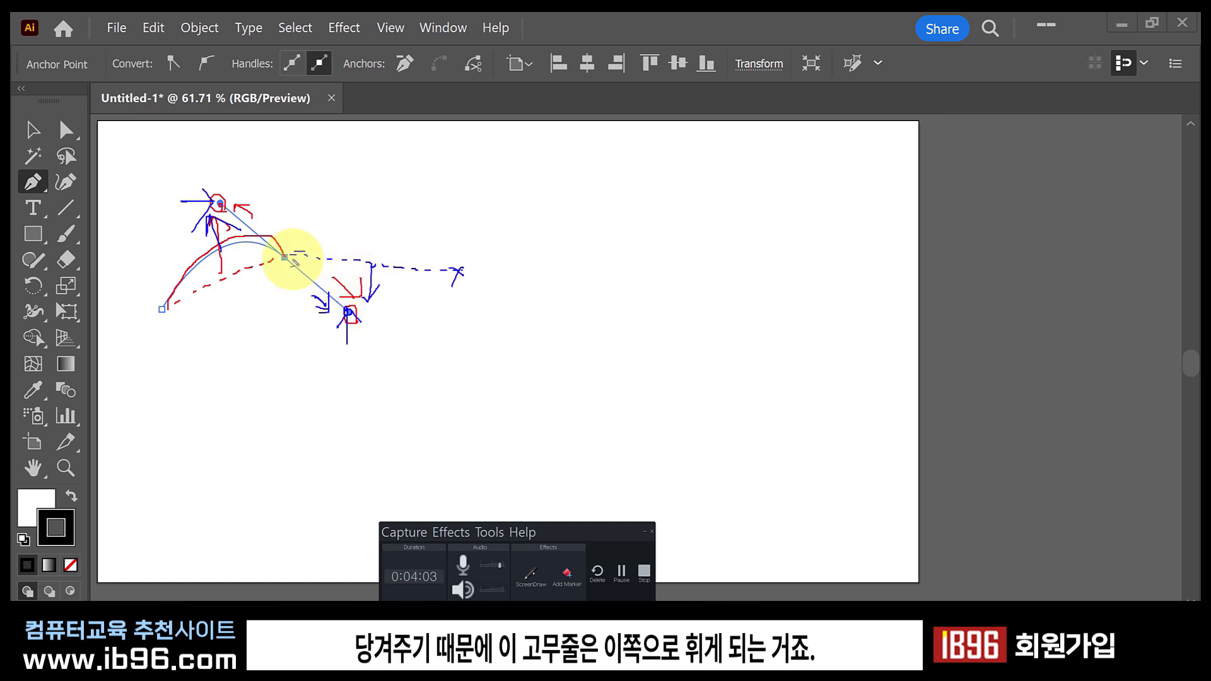
mouse_move(292, 261)
left_mouse_down()
mouse_move(393, 296)
mouse_move(460, 262)
left_mouse_up()
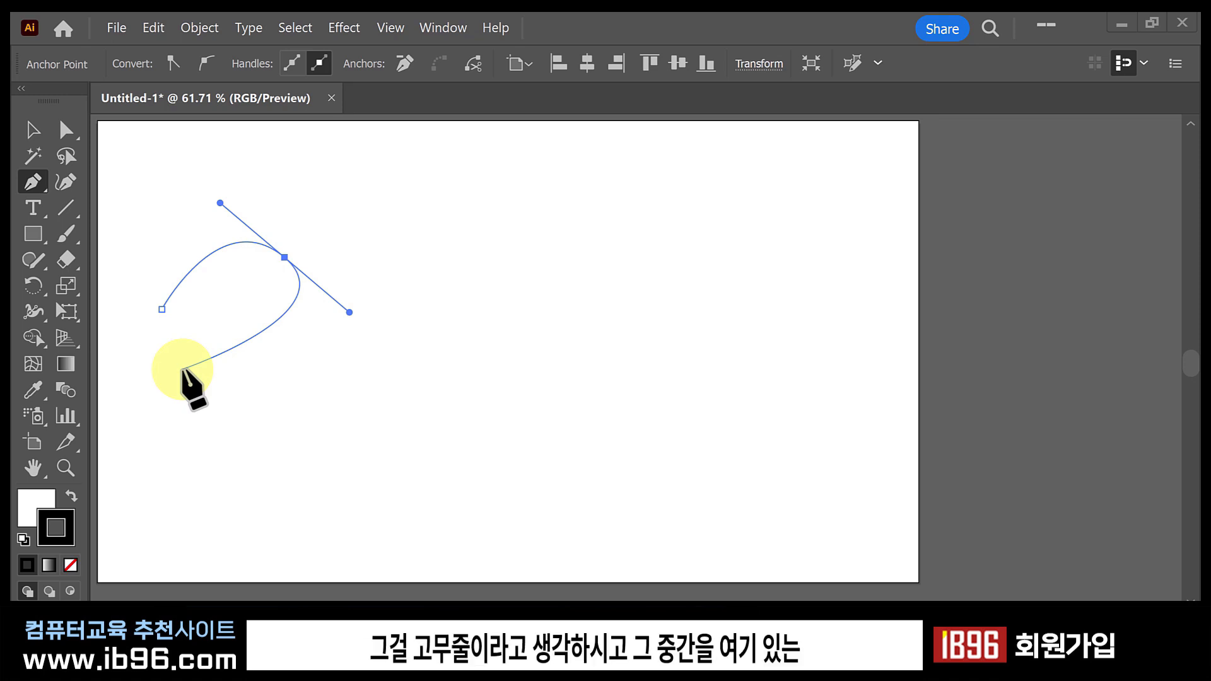
Extend the arched path with a corner anchor below, a straight segment to the lower right, and a curved segment rising to a smooth anchor.
left_click(226, 363)
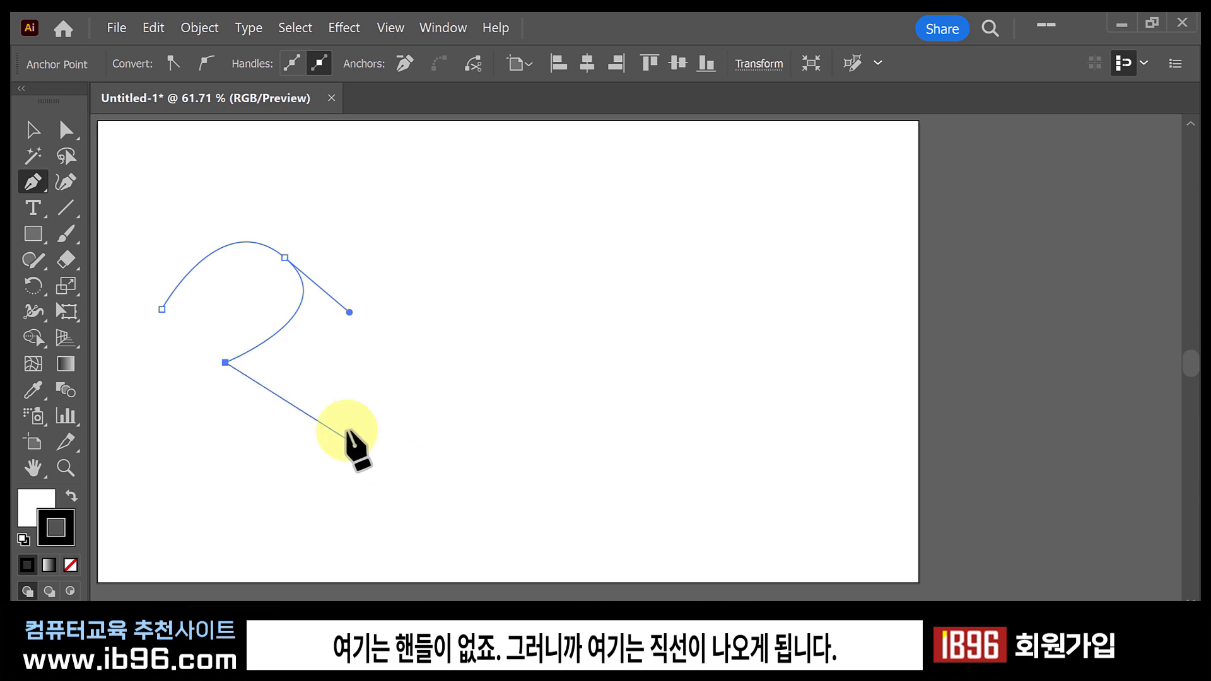
left_click(391, 454)
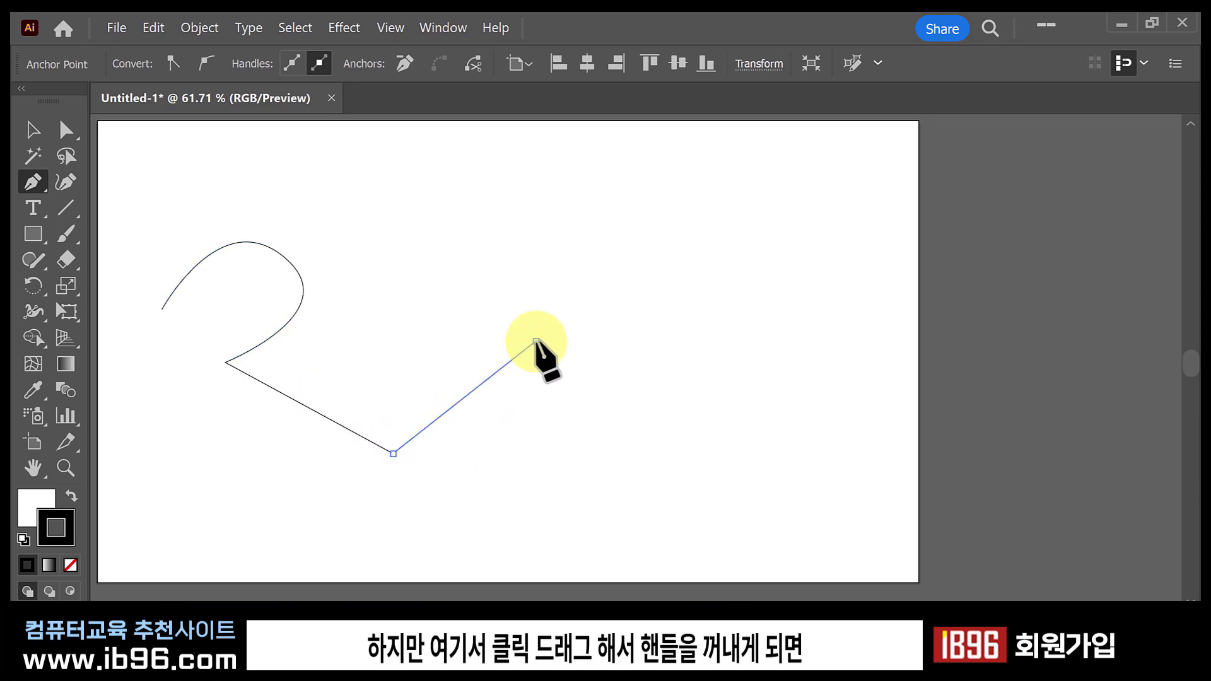
left_click_drag(536, 341, 646, 377)
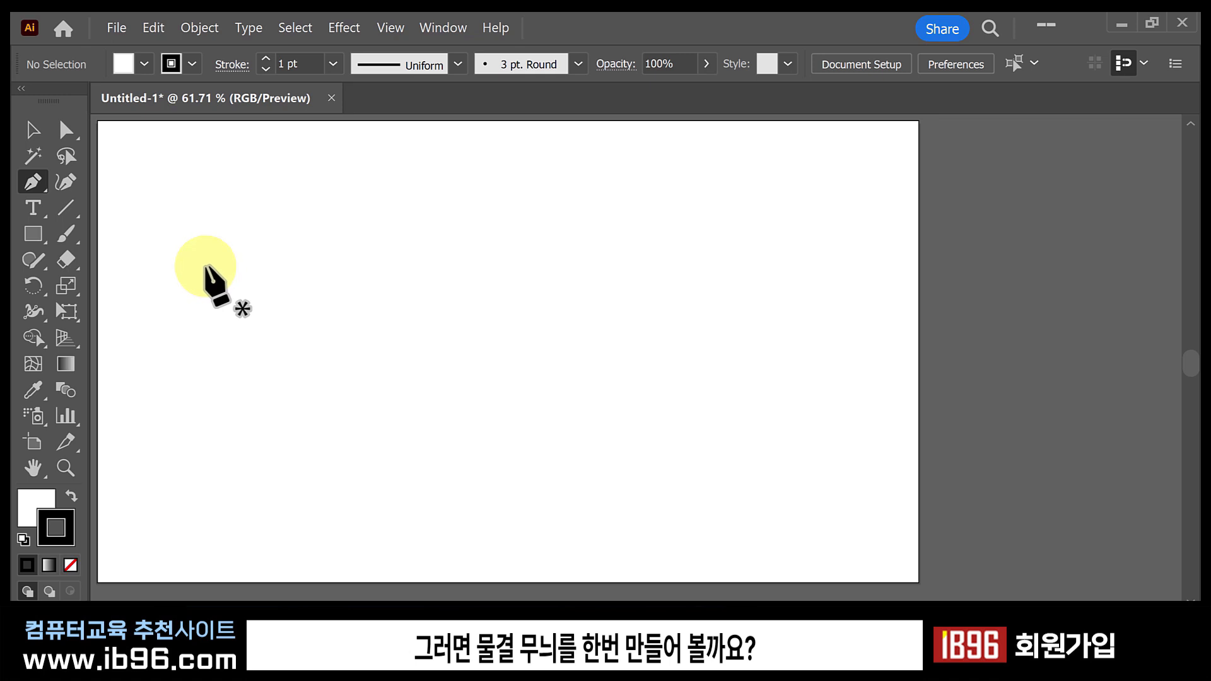
Draw a horizontal wave path with five anchors using the Pen tool, pulling the handles alternately down-right and up-right.
left_click(200, 248)
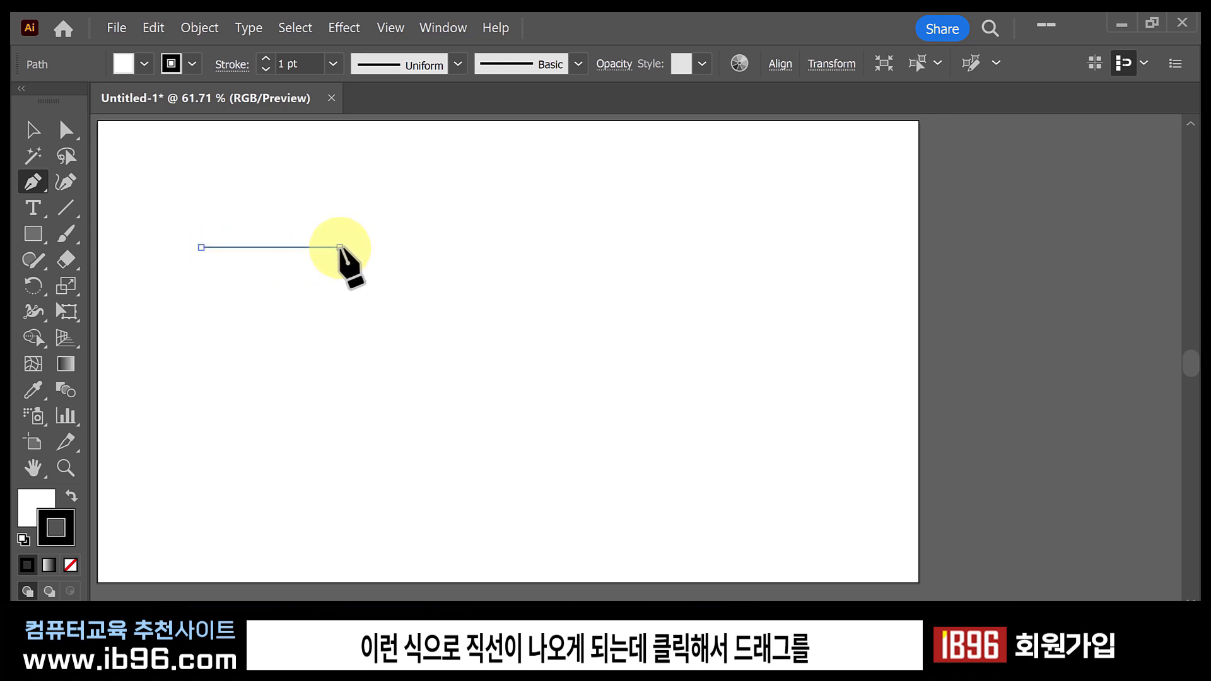
left_click_drag(340, 248, 407, 316)
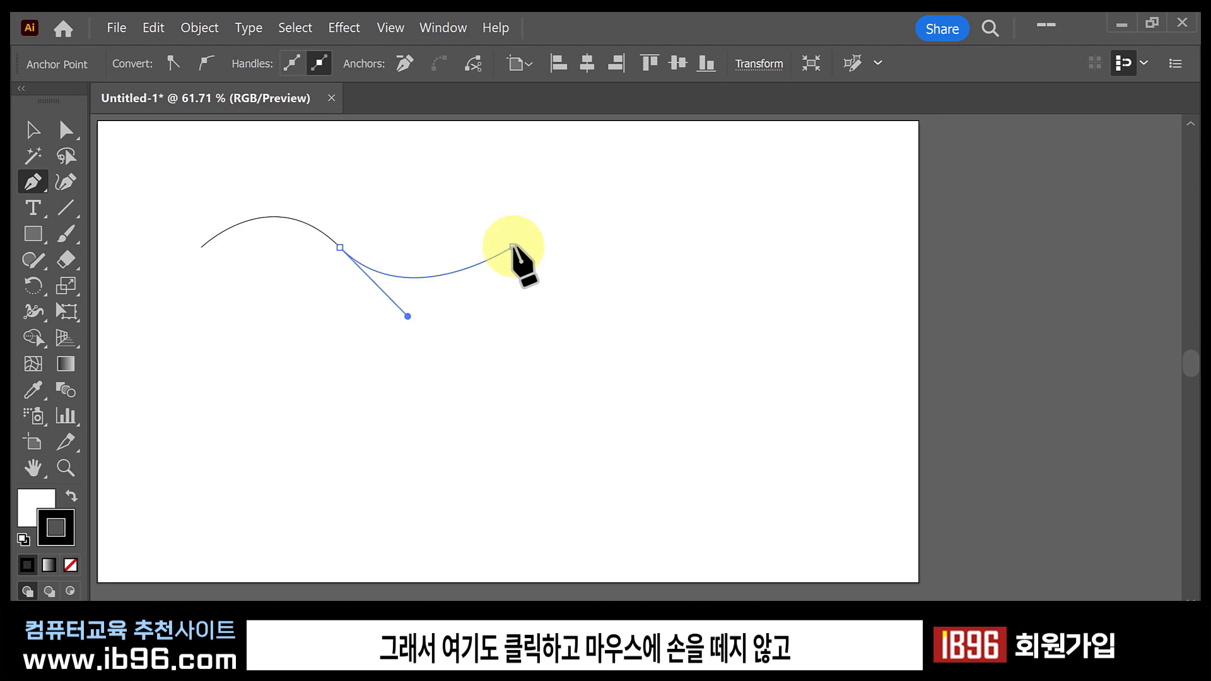
left_click_drag(512, 247, 553, 186)
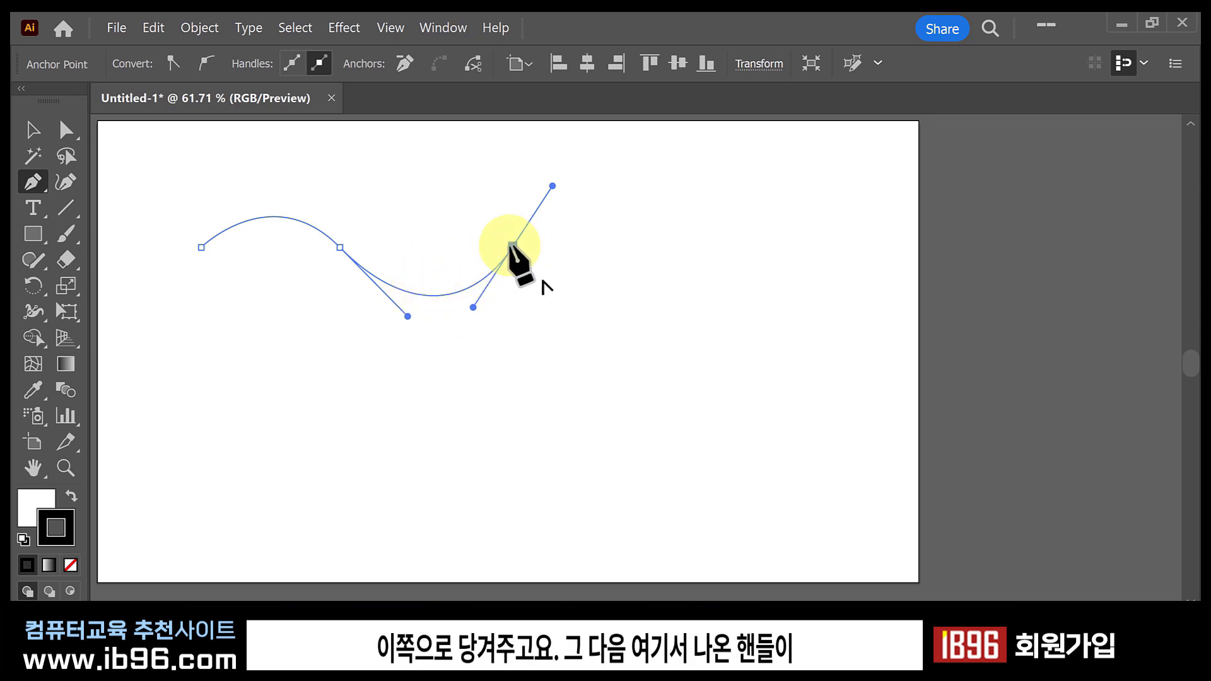
left_click_drag(510, 245, 459, 303)
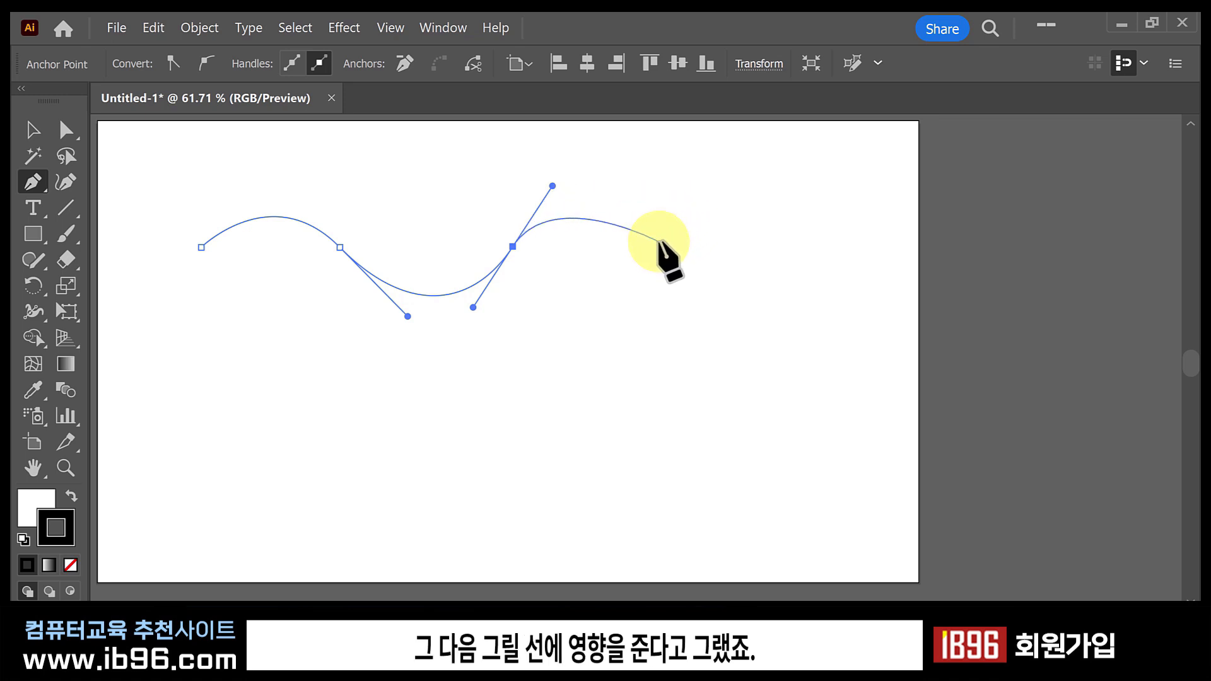
left_click_drag(659, 240, 692, 292)
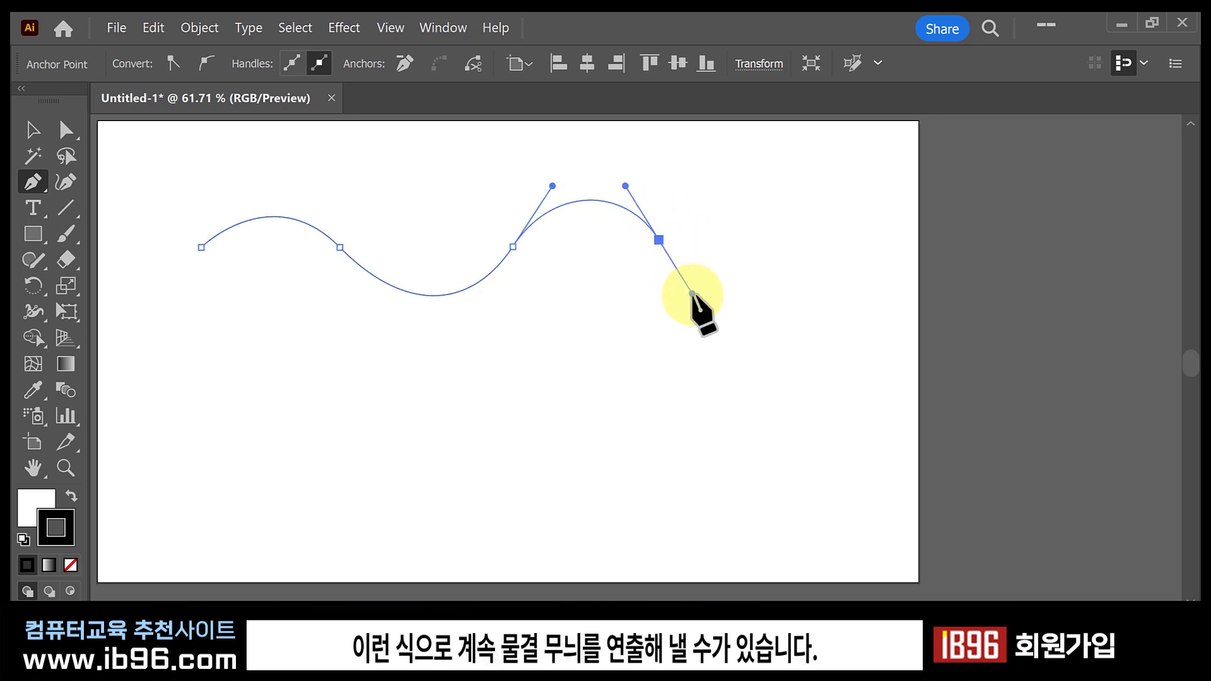
left_click_drag(819, 245, 847, 191)
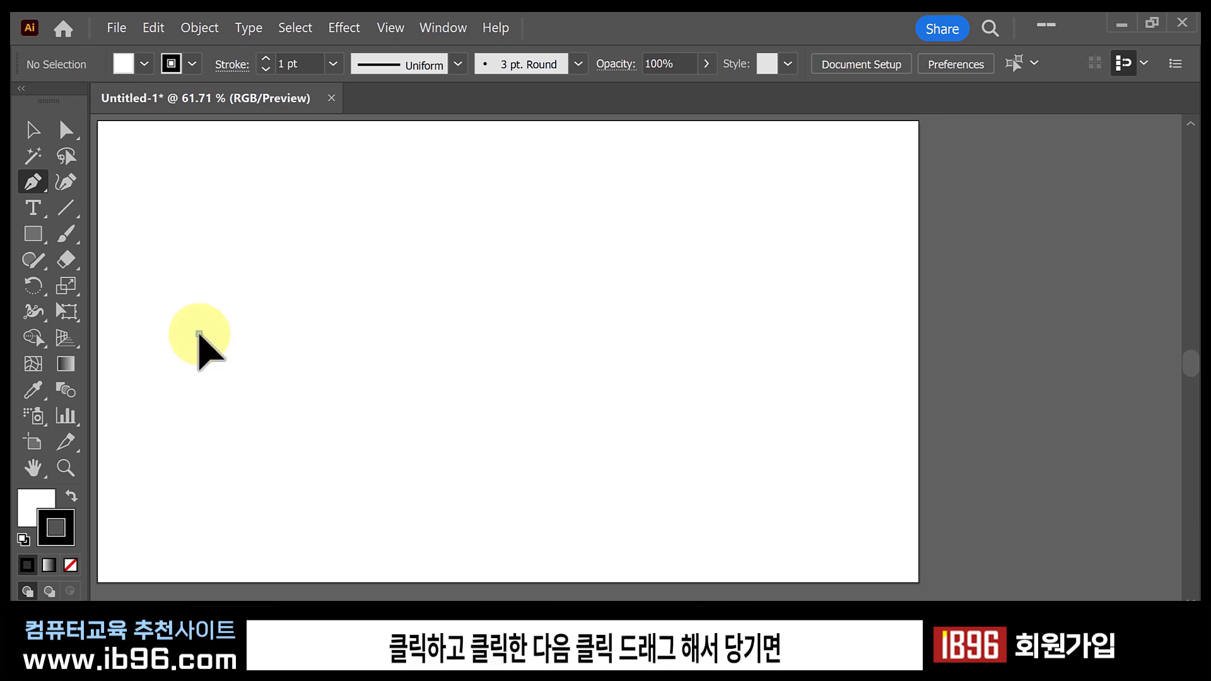
Draw an arched two-point path with long diagonal handles on its second anchor and delete it.
left_click(198, 333)
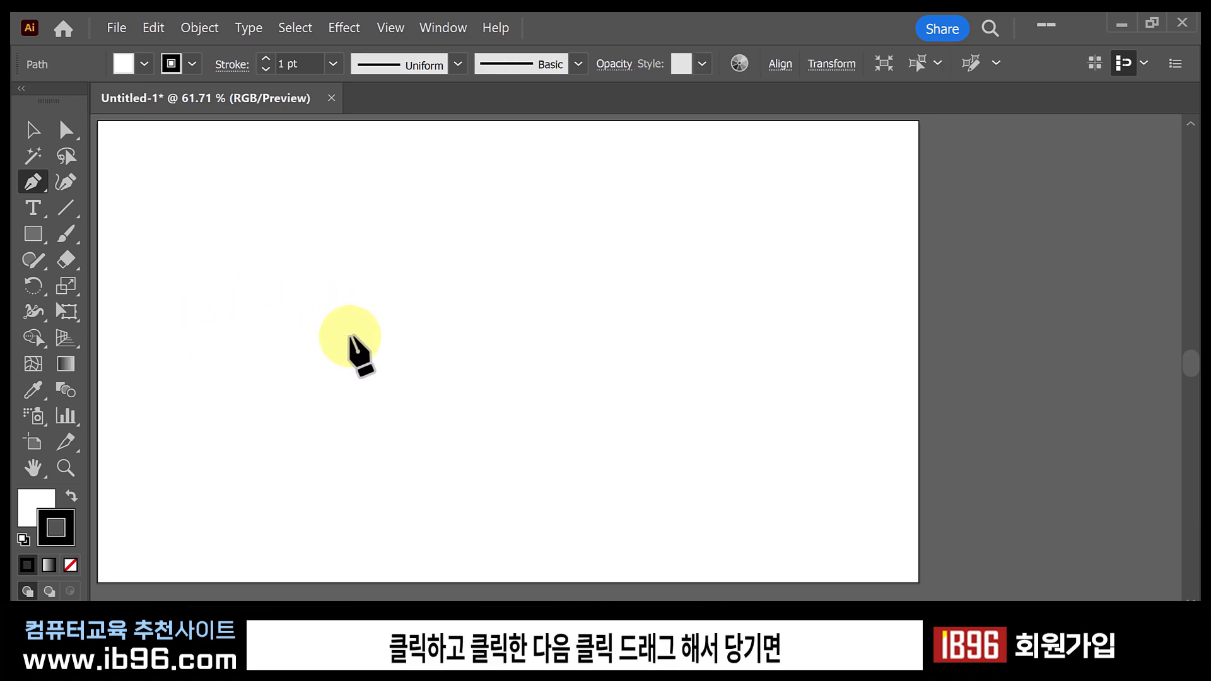
left_click_drag(351, 336, 428, 465)
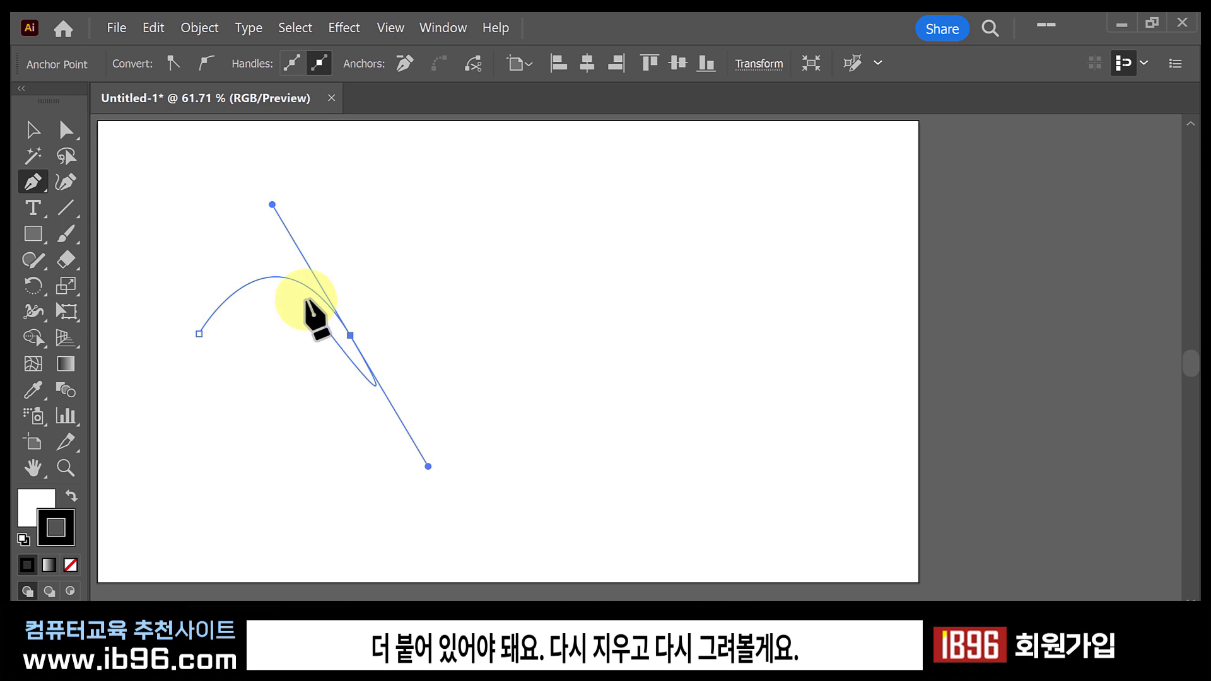
key("Delete")
key("Delete")
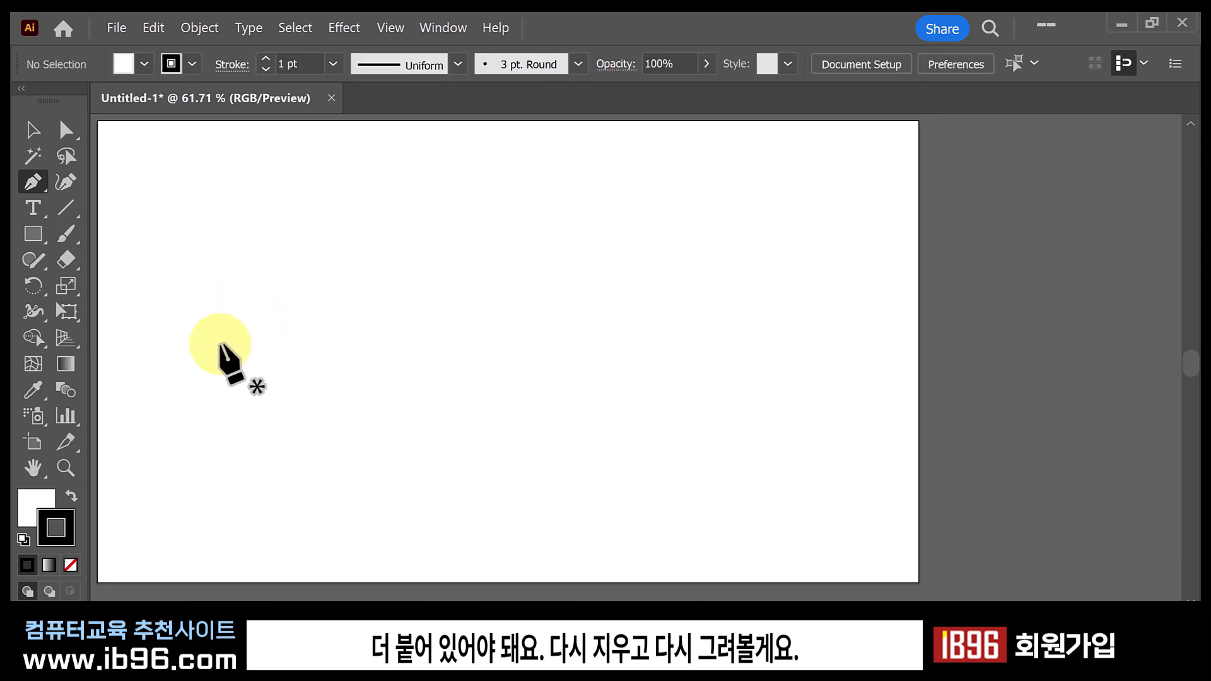
Draw a closed round path with four anchors, pulling horizontal handles at its uppermost and lowest points and a short vertical handle when closing it.
left_click(201, 353)
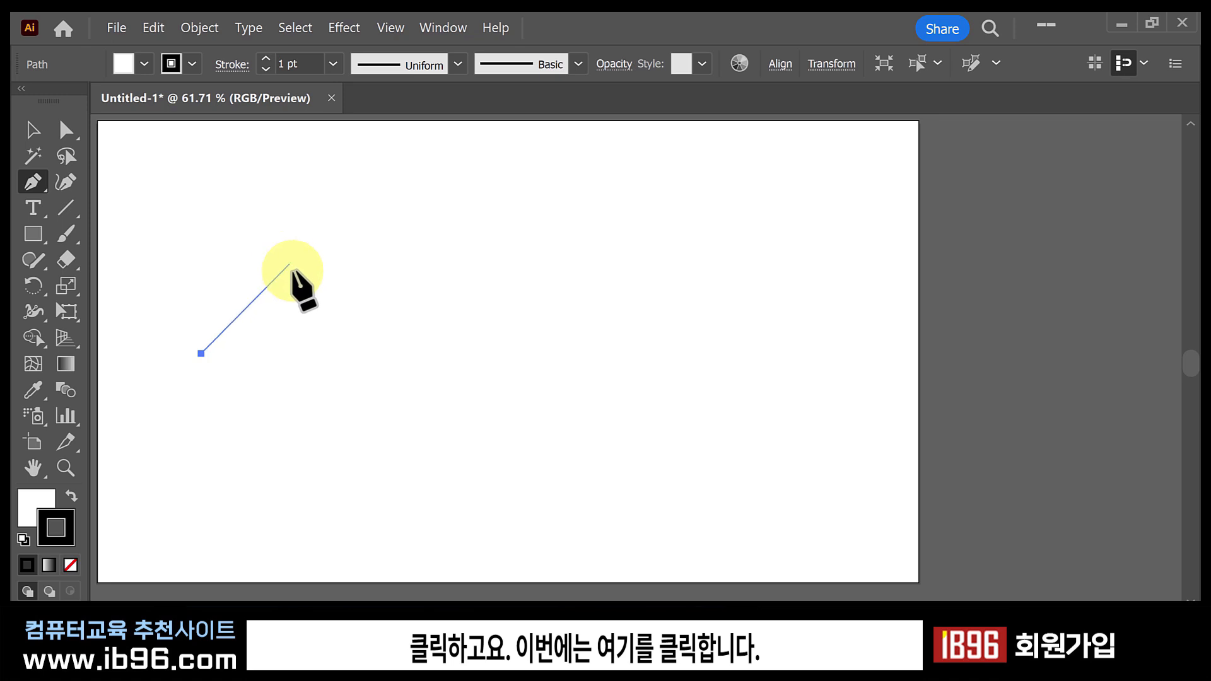
left_click_drag(298, 273, 372, 273)
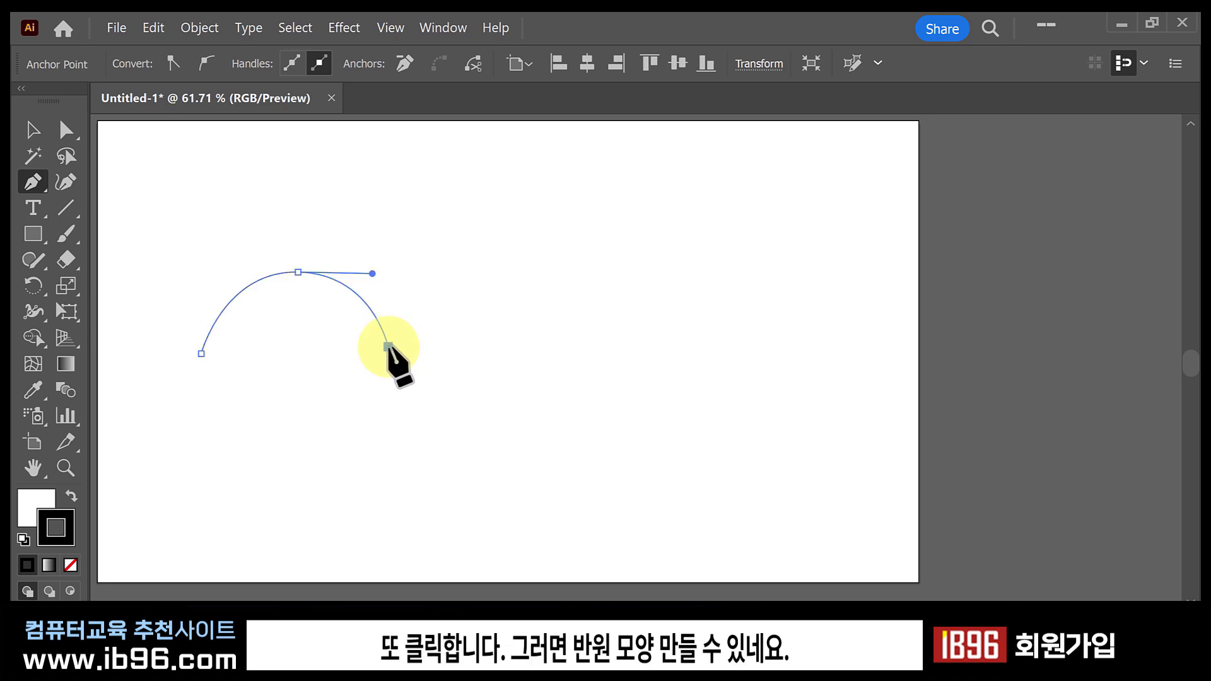
left_click(387, 346)
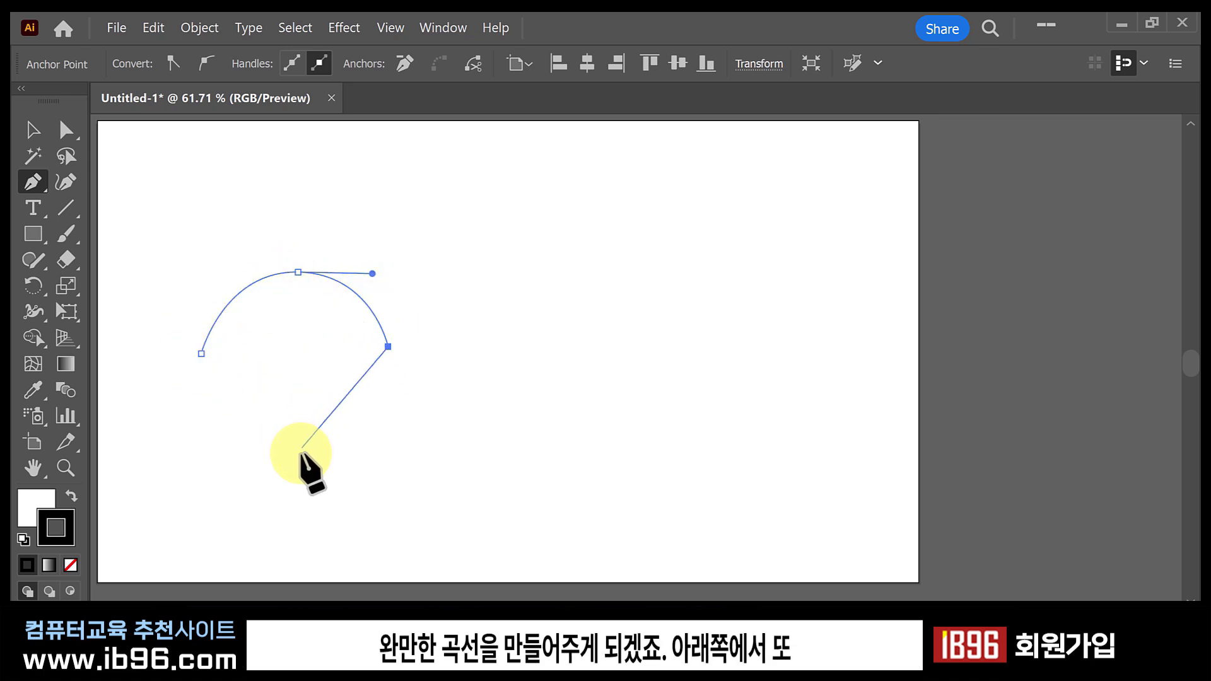
left_click_drag(305, 450, 211, 449)
left_click_drag(201, 352, 200, 320)
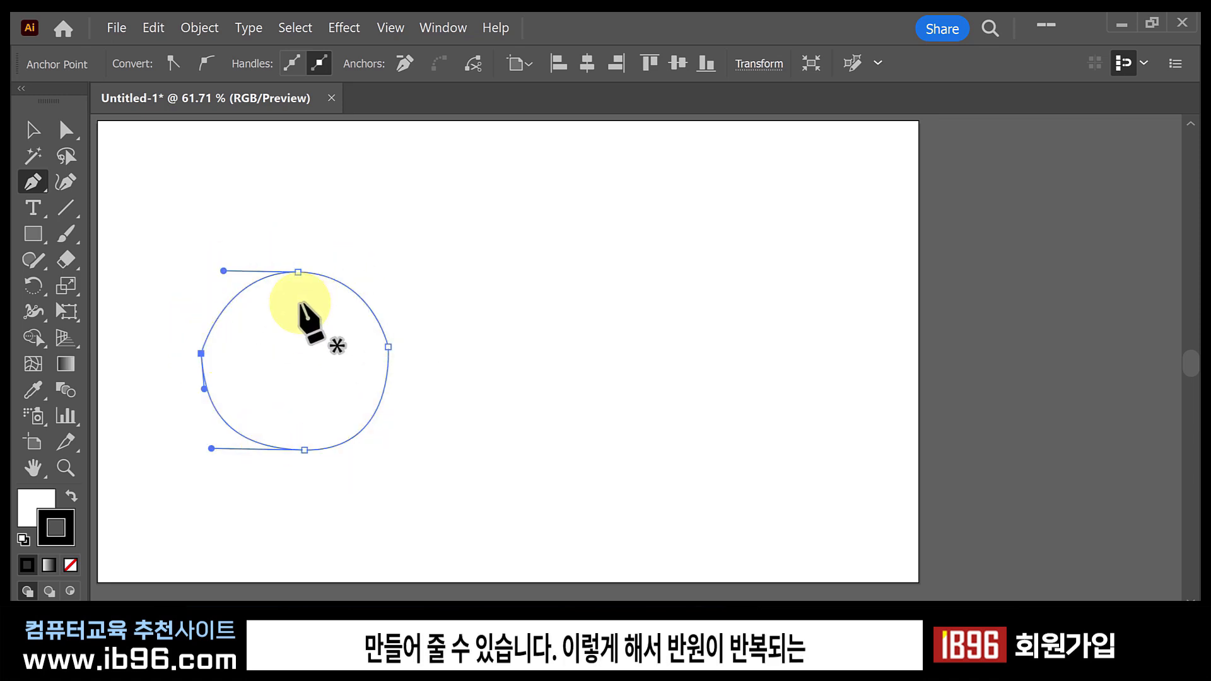
Delete the round path and start a new arch, with horizontal handles on the second anchor at its peak.
key("Delete")
key("Delete")
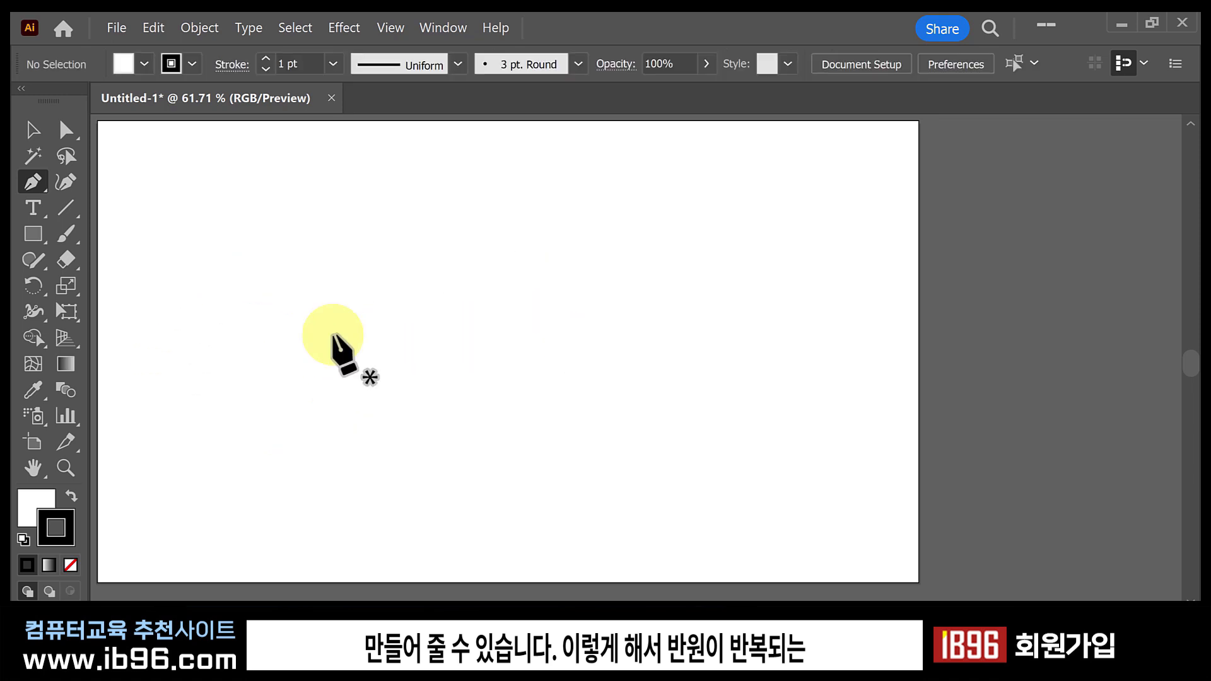
left_click(157, 348)
left_click_drag(239, 269, 306, 268)
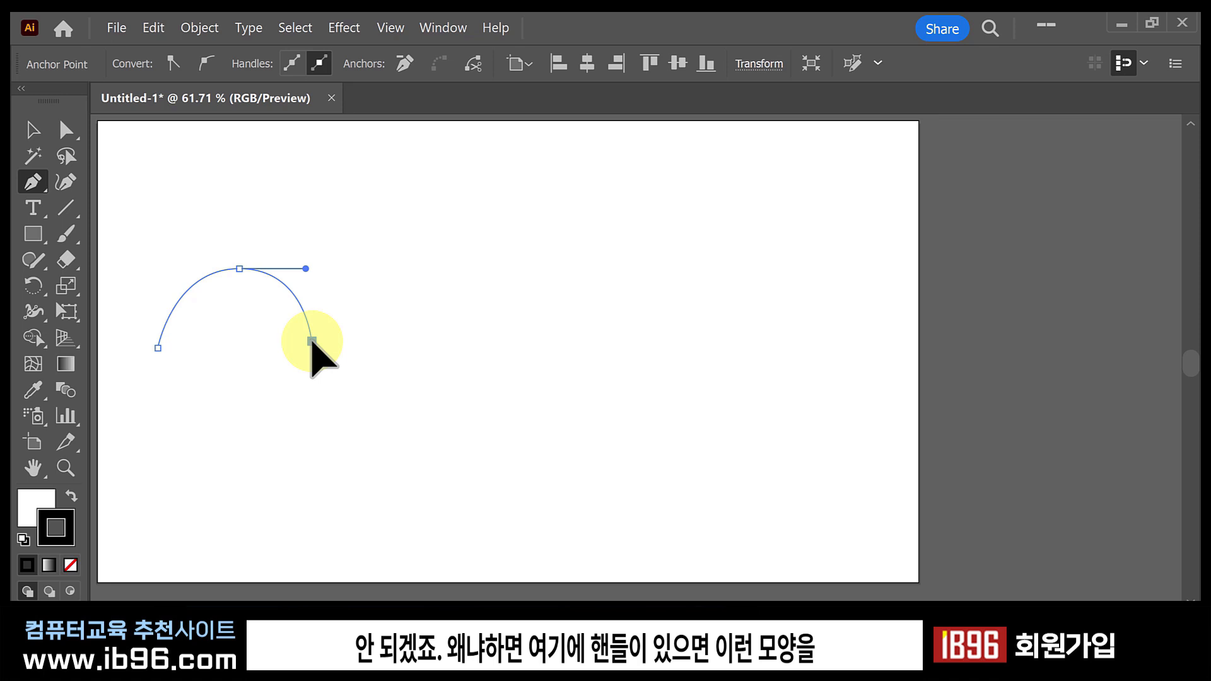
Try ending the arch with a handle-free corner anchor and adding the first half of a second arch, and undo both anchors.
left_click(312, 341)
left_click_drag(399, 265, 468, 265)
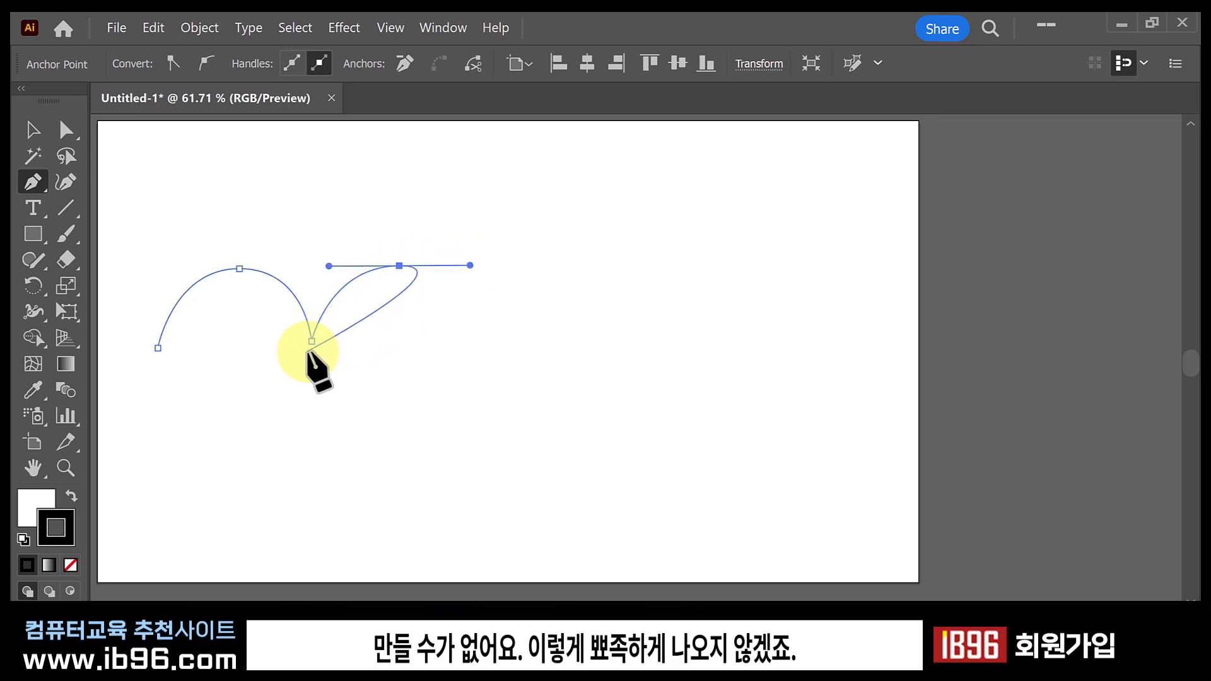
key("ctrl+z")
key("ctrl+shift+z")
key("ctrl+z")
key("ctrl+z")
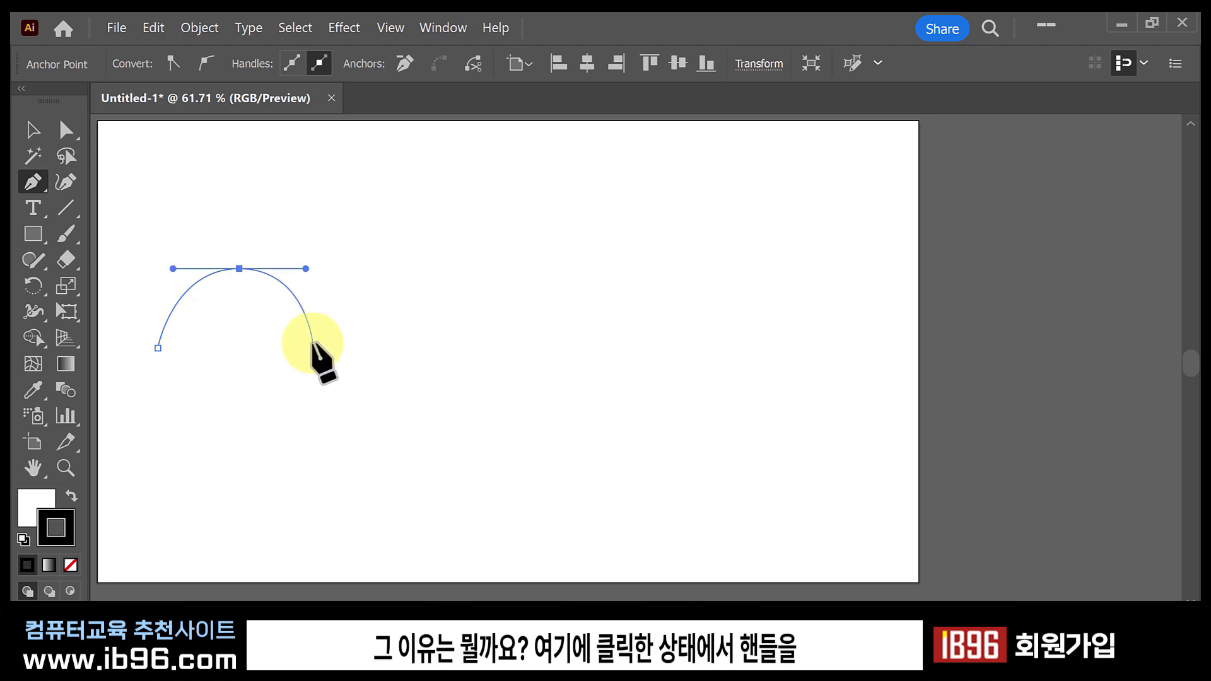
Try ending the arch with a smooth anchor pulled downward and curving up into a second arch, and undo both anchors.
left_click_drag(309, 342, 312, 376)
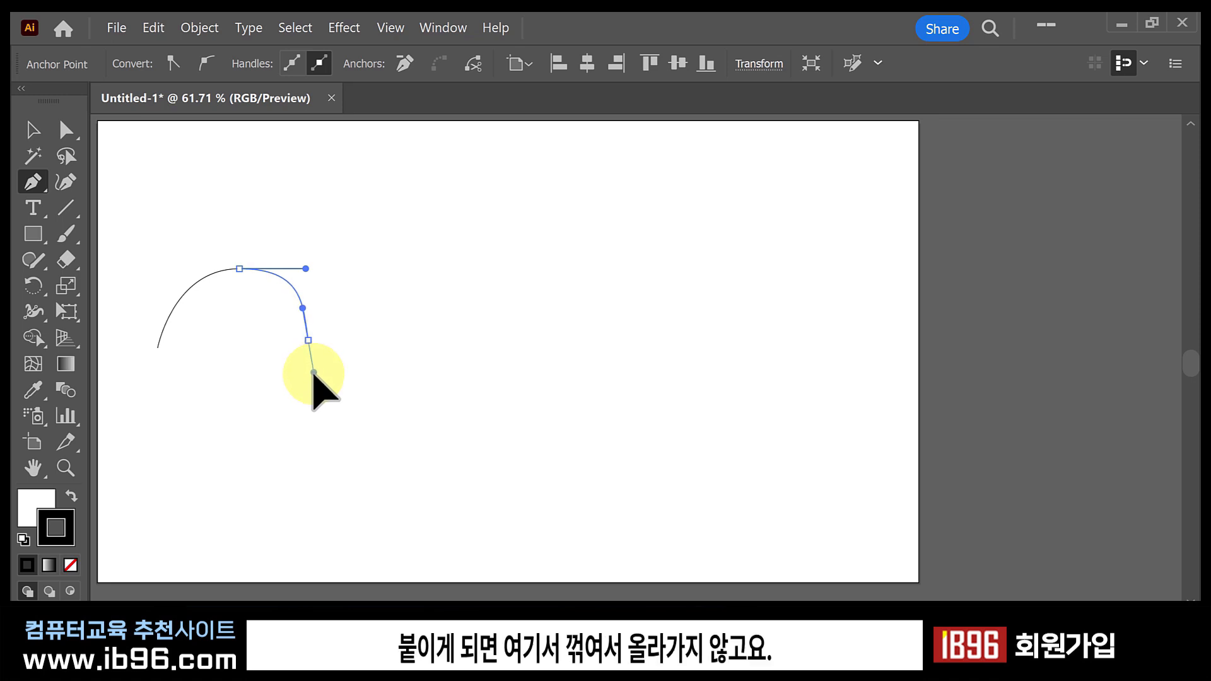
left_click(308, 340)
key("ctrl+z")
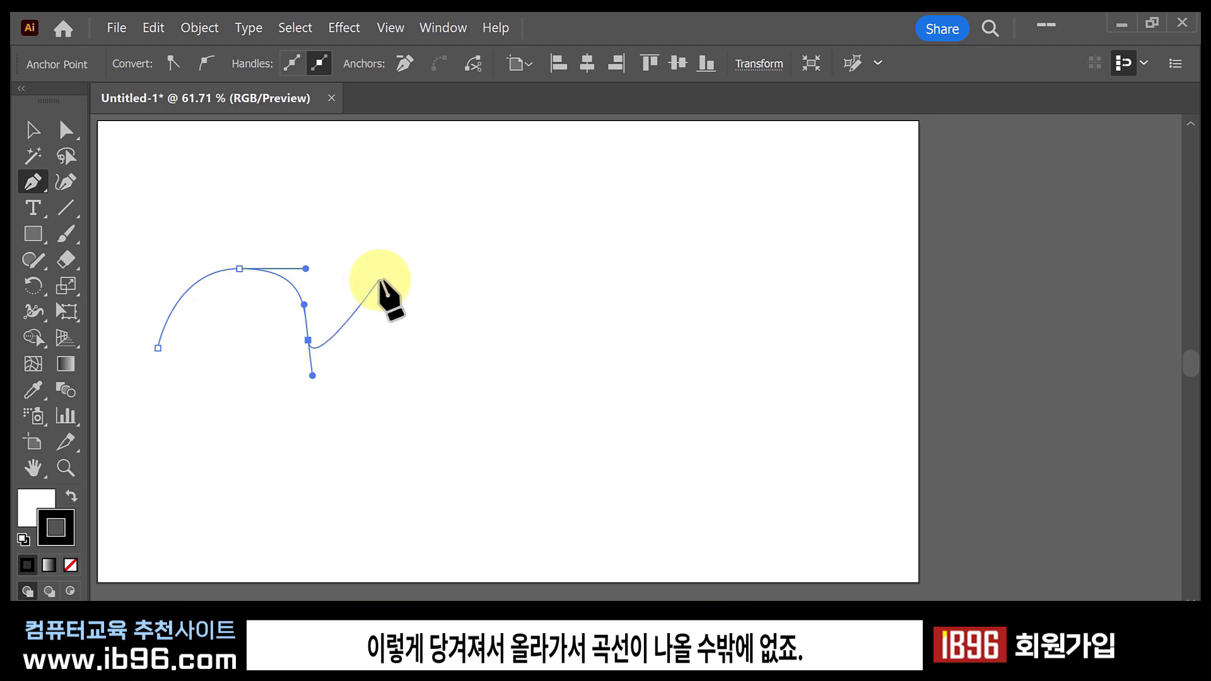
left_click_drag(380, 275, 439, 276)
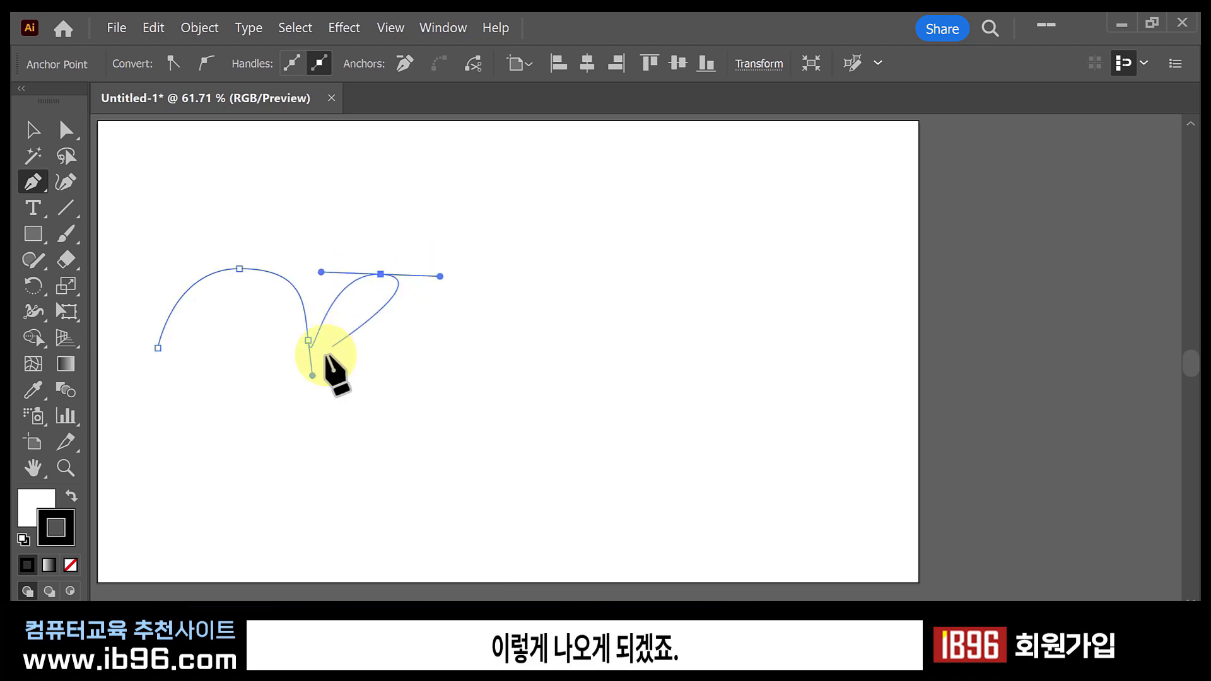
key("ctrl+z")
key("ctrl+z")
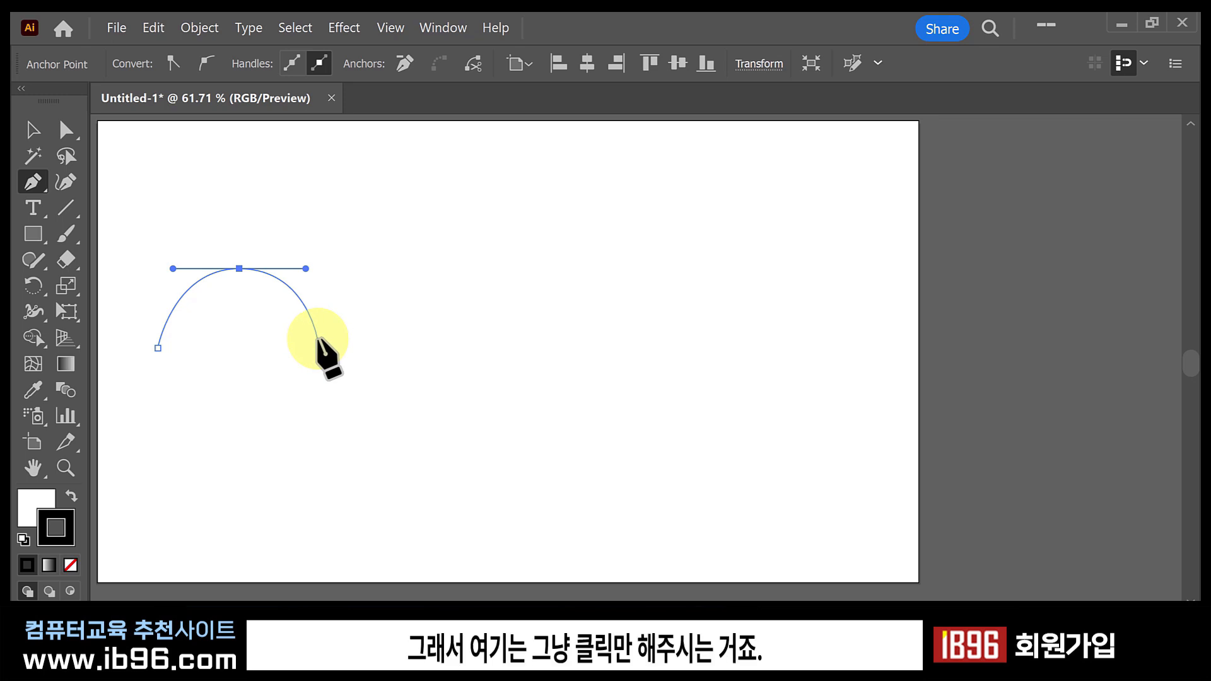
End the arch with a handle-free corner anchor and add two more arches, using horizontal handles at the peaks and plain corners between them.
left_click(317, 339)
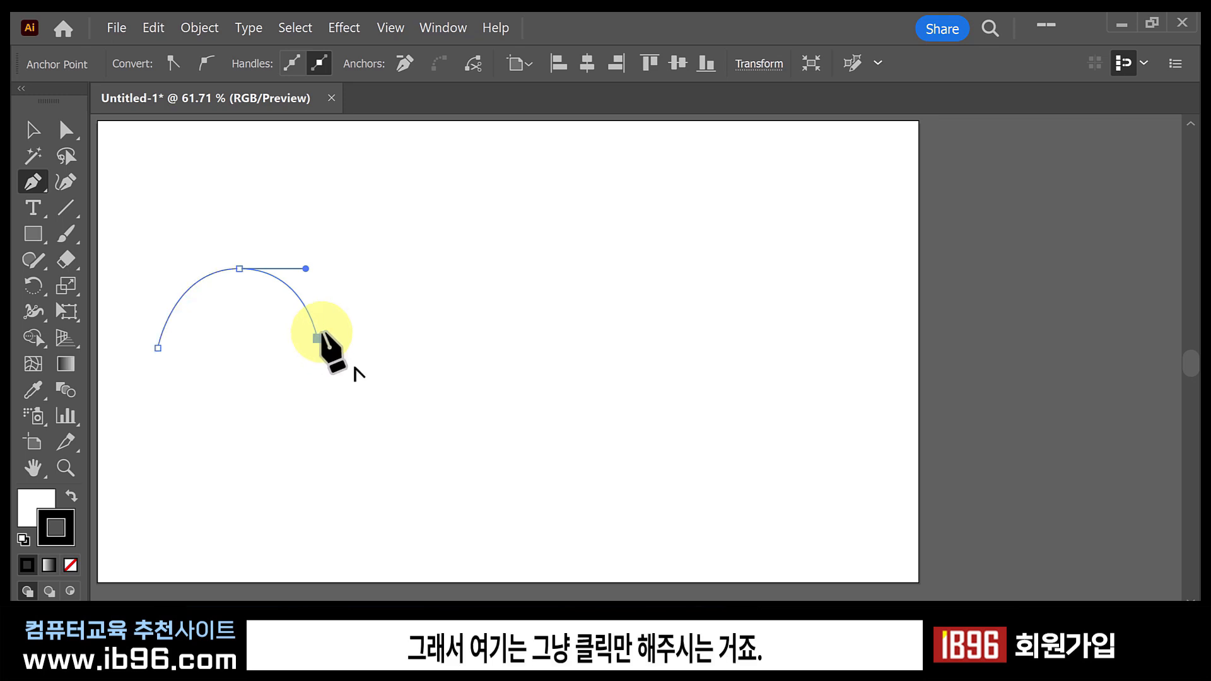
left_click_drag(391, 269, 456, 271)
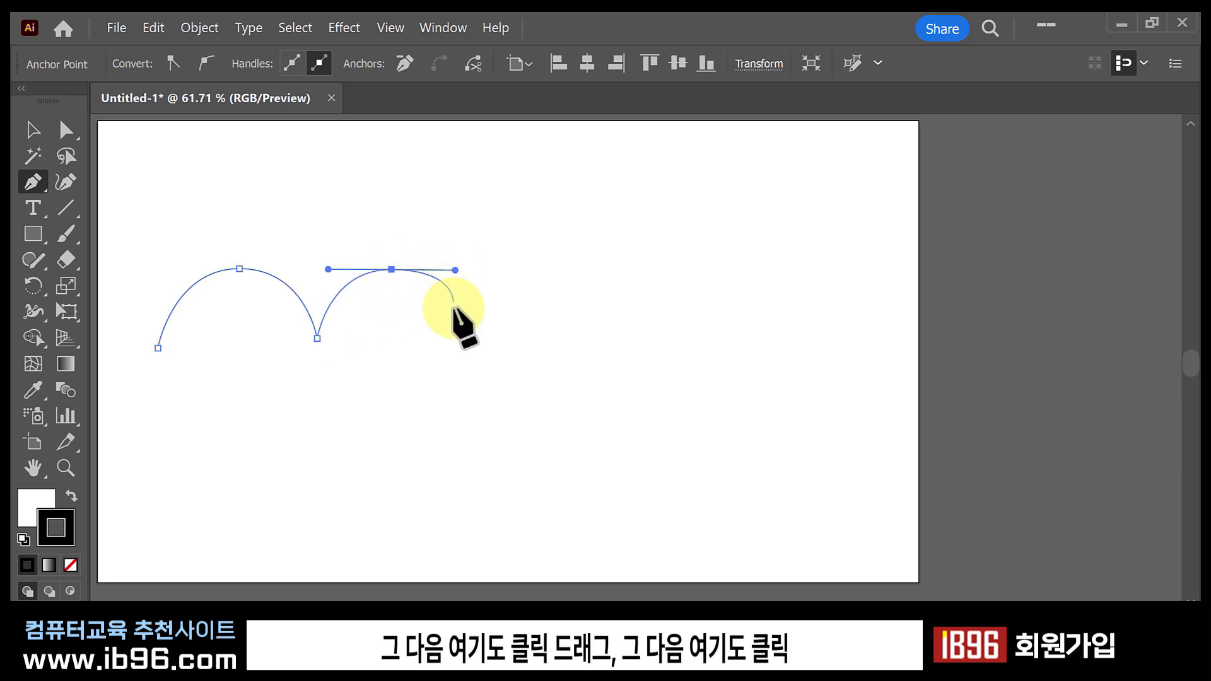
left_click(463, 339)
left_click_drag(531, 268, 596, 270)
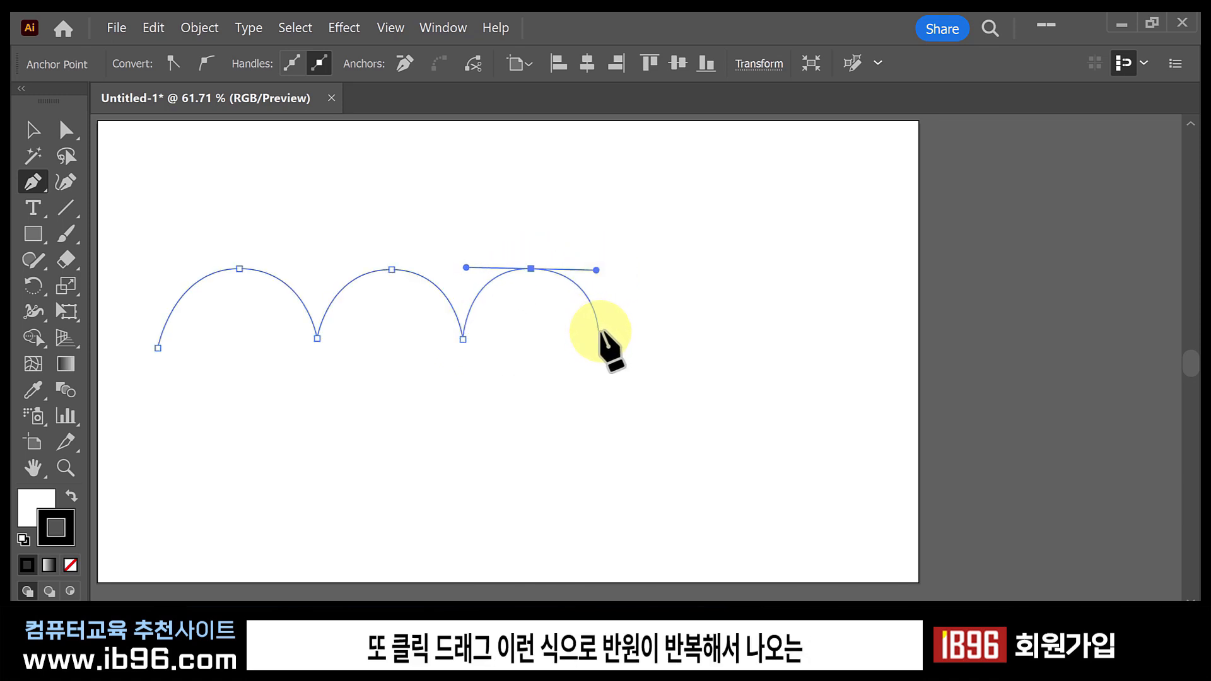
left_click(597, 327)
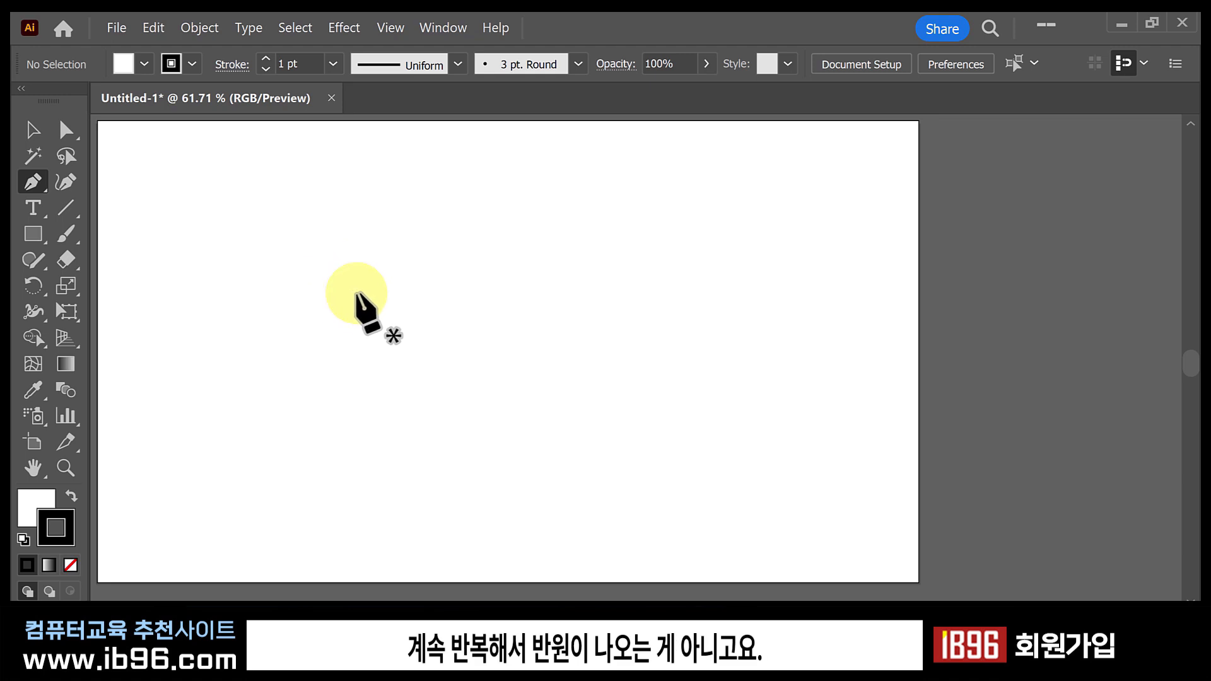
On the empty artboard, draw a flower path's upper and right petals, with handles at the petal tips and handle-free corner anchors between them.
left_click(303, 309)
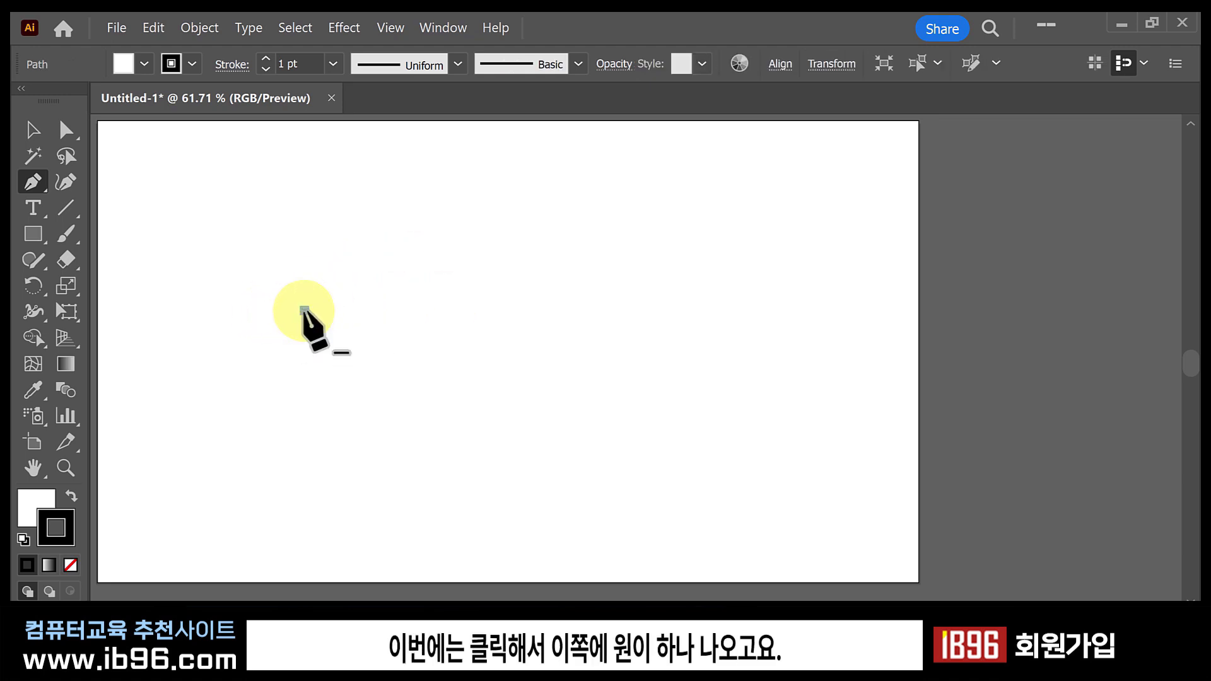
left_click(340, 246)
left_click_drag(340, 246, 386, 245)
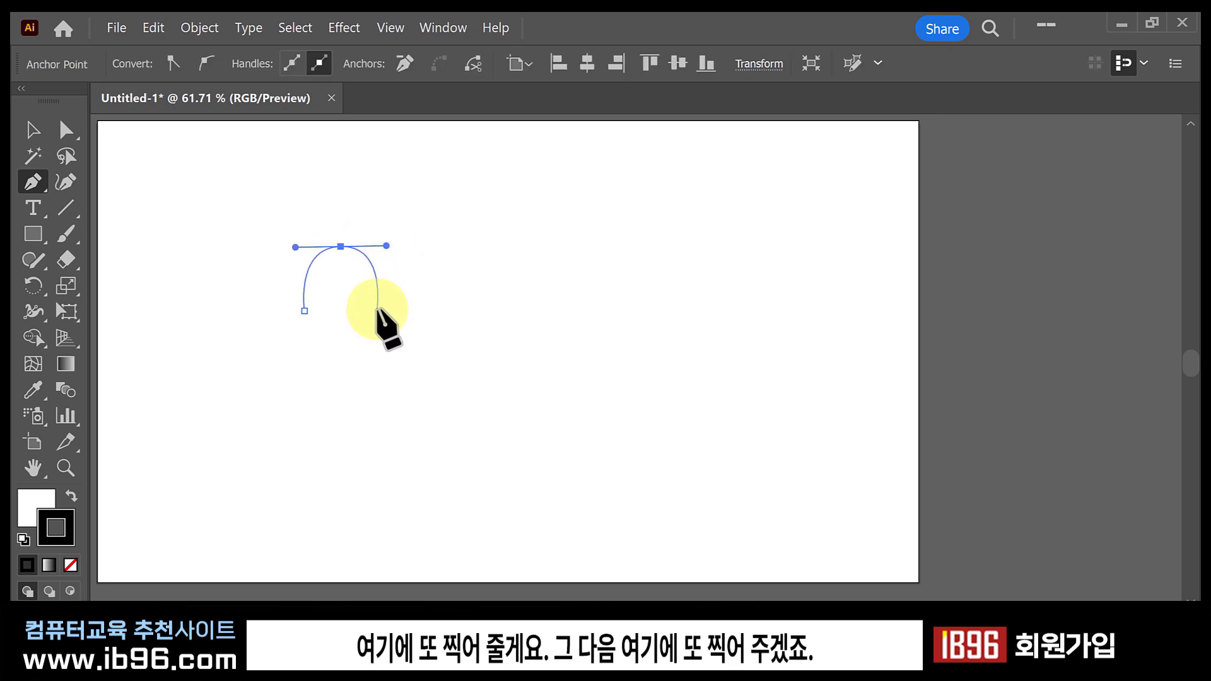
left_click(377, 309)
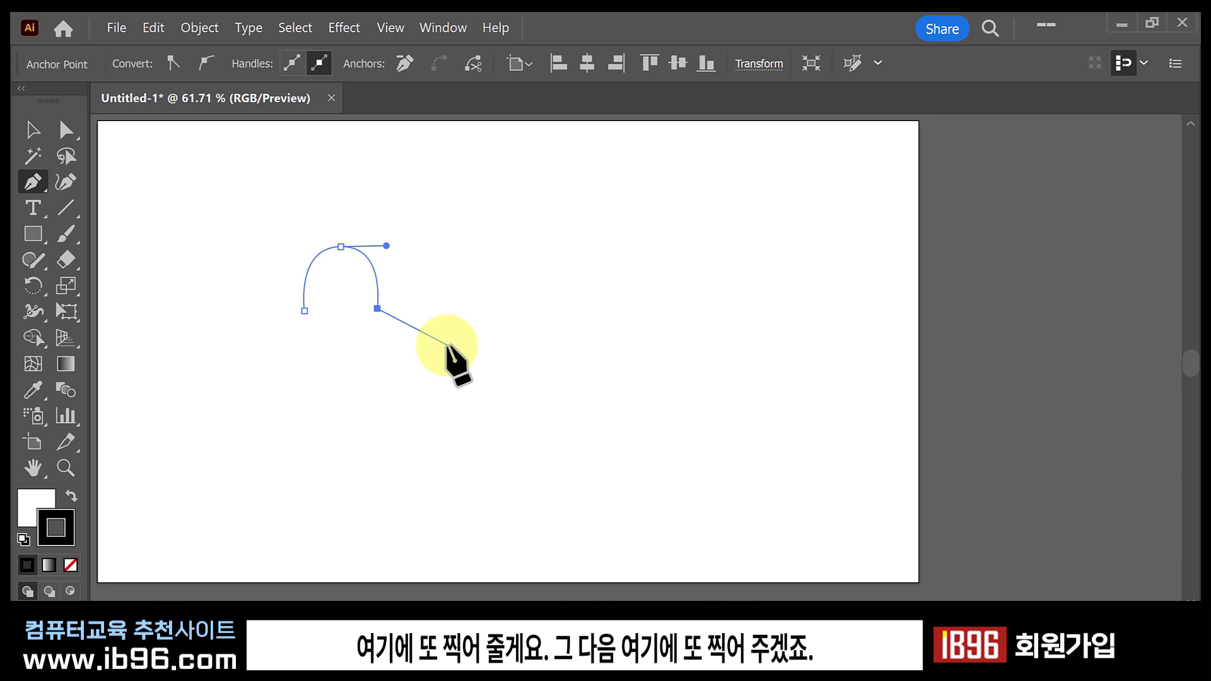
left_click_drag(442, 343, 441, 381)
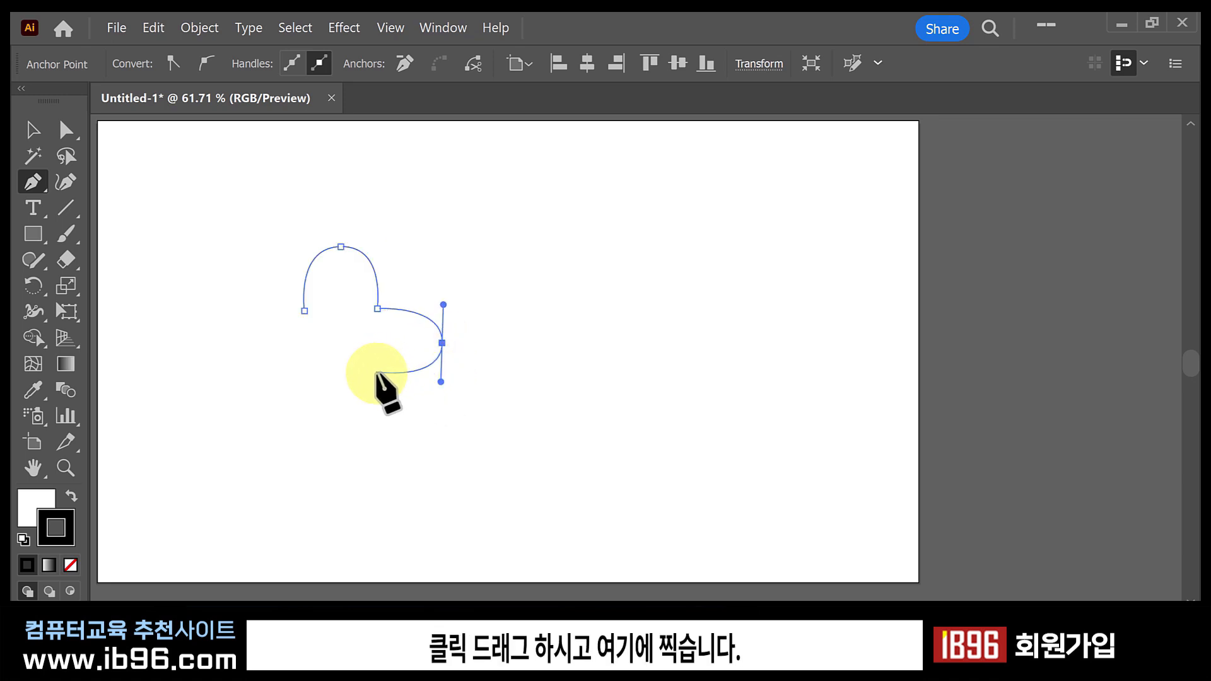
left_click(378, 376)
Add the flower's lower and left petals with handles at their tips, and close the path at its starting anchor.
left_click_drag(341, 446, 288, 448)
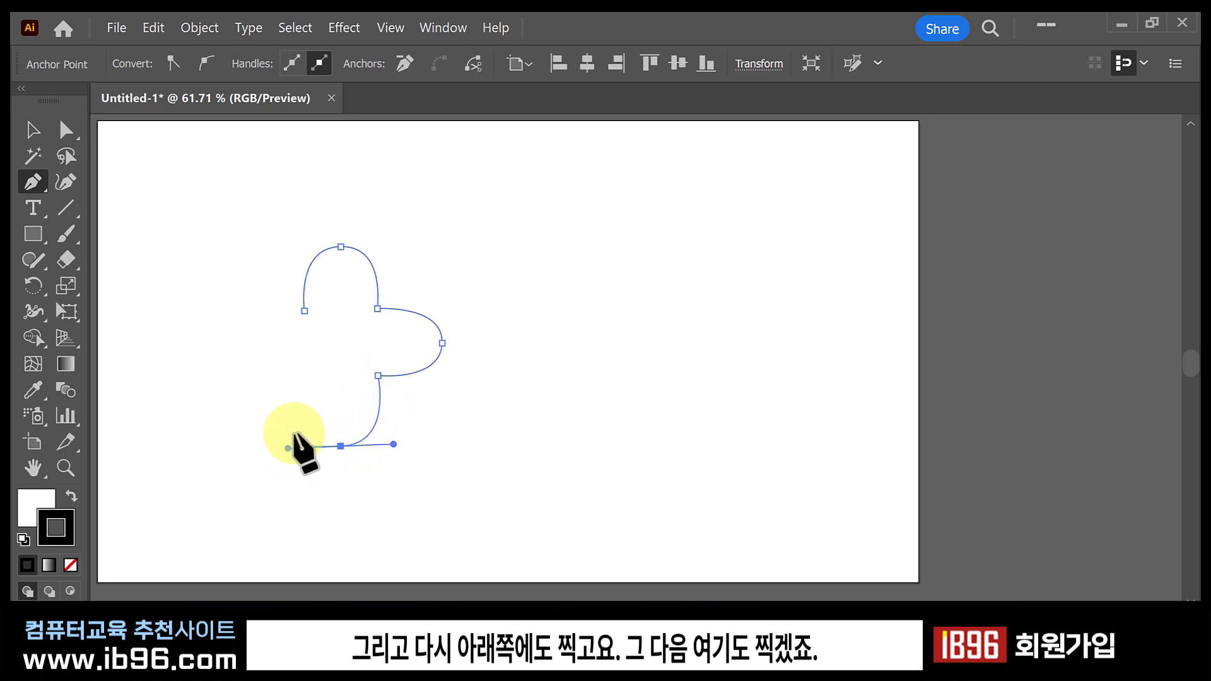
left_click(302, 381)
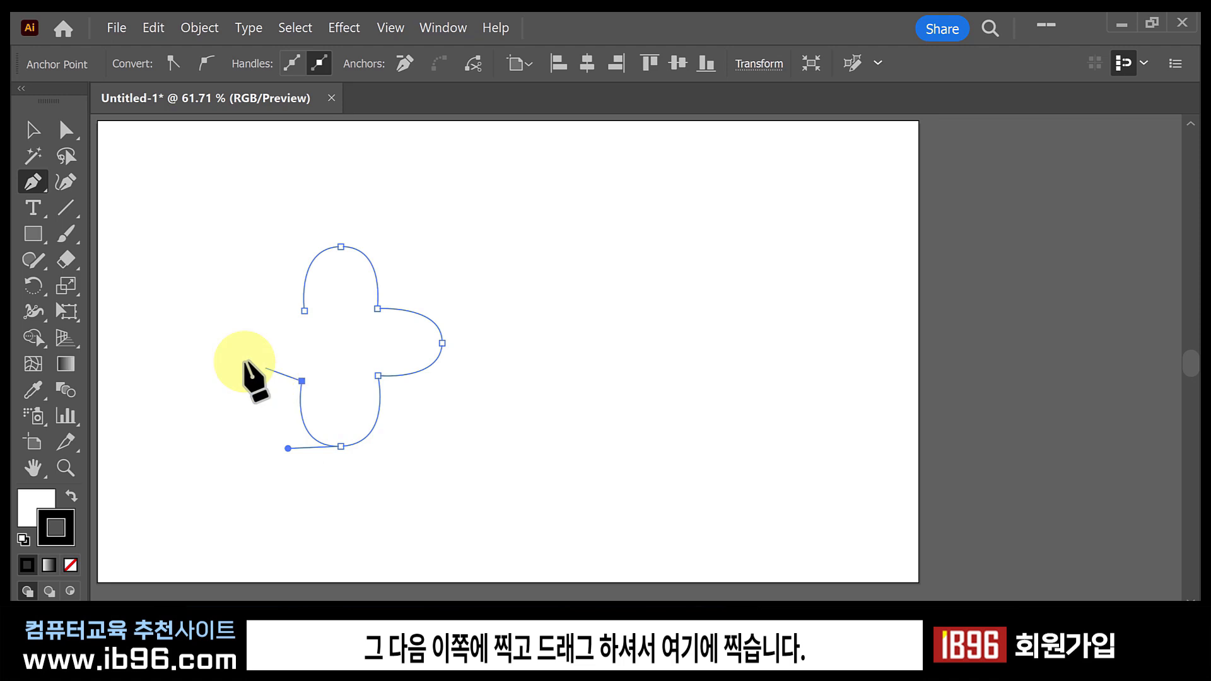
left_click_drag(228, 345, 227, 302)
left_click(304, 310)
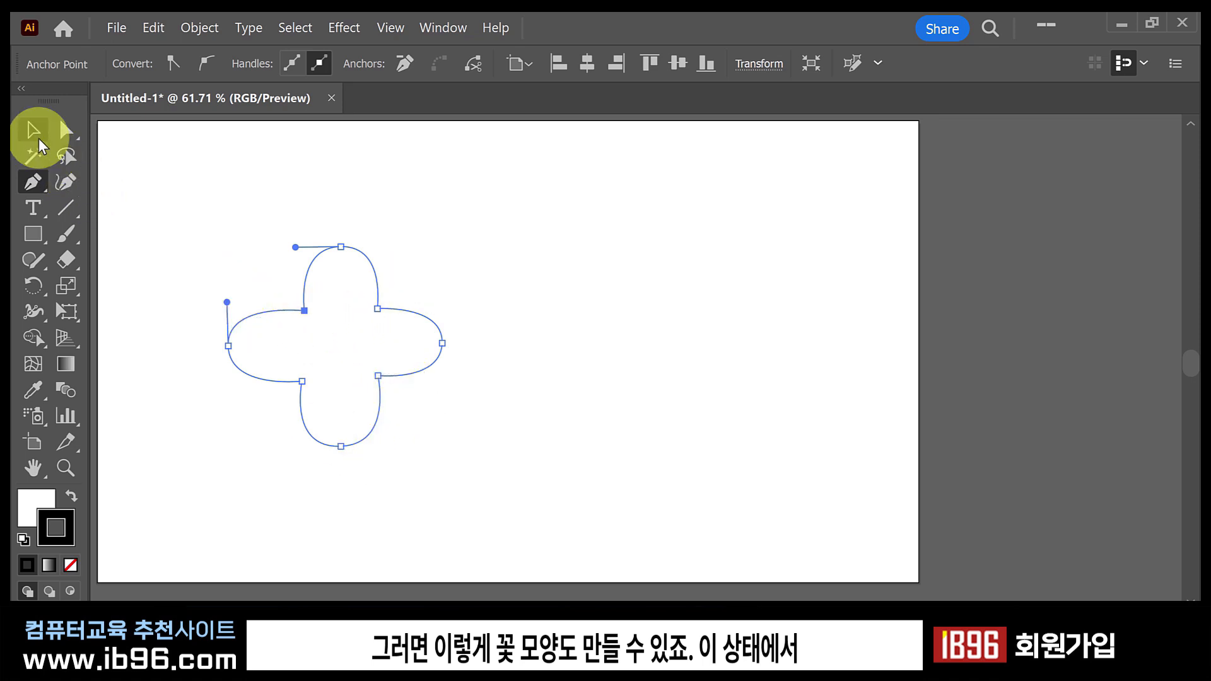
Scale the flower down slightly from its upper-right corner, rotate it clockwise until the petals point diagonally, and deselect it.
left_click(34, 131)
mouse_move(442, 246)
left_mouse_down()
mouse_move(473, 229)
mouse_move(426, 253)
left_mouse_up()
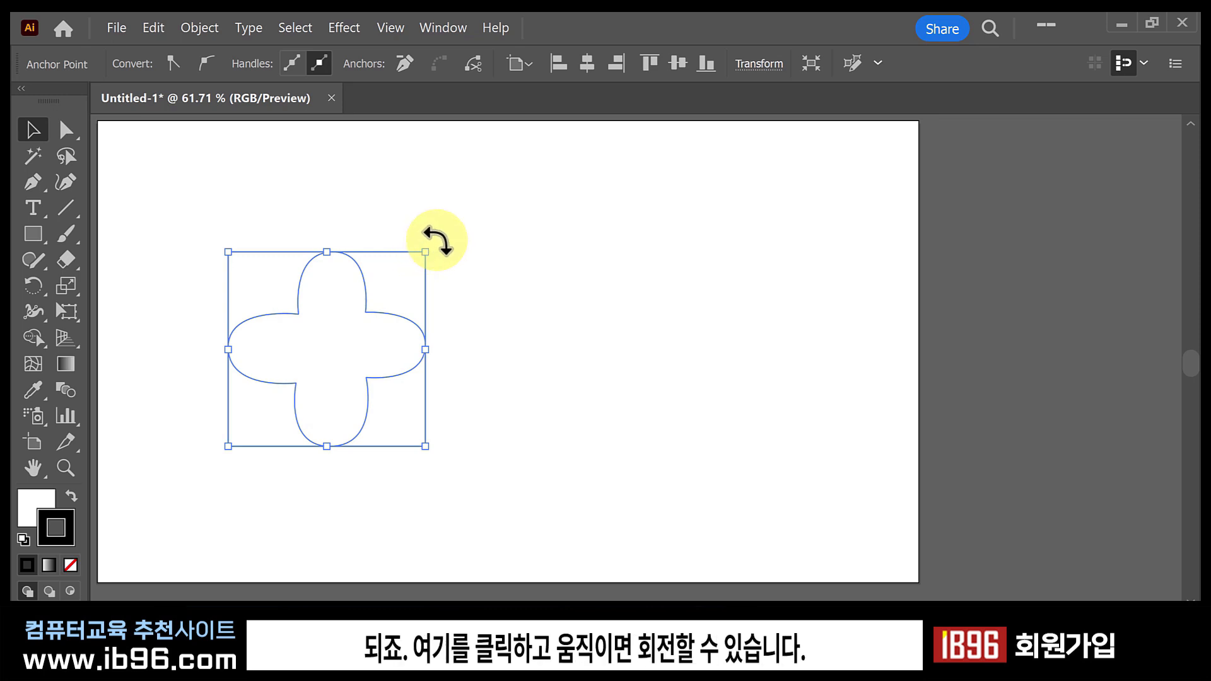
left_click_drag(437, 241, 471, 362)
left_click(585, 434)
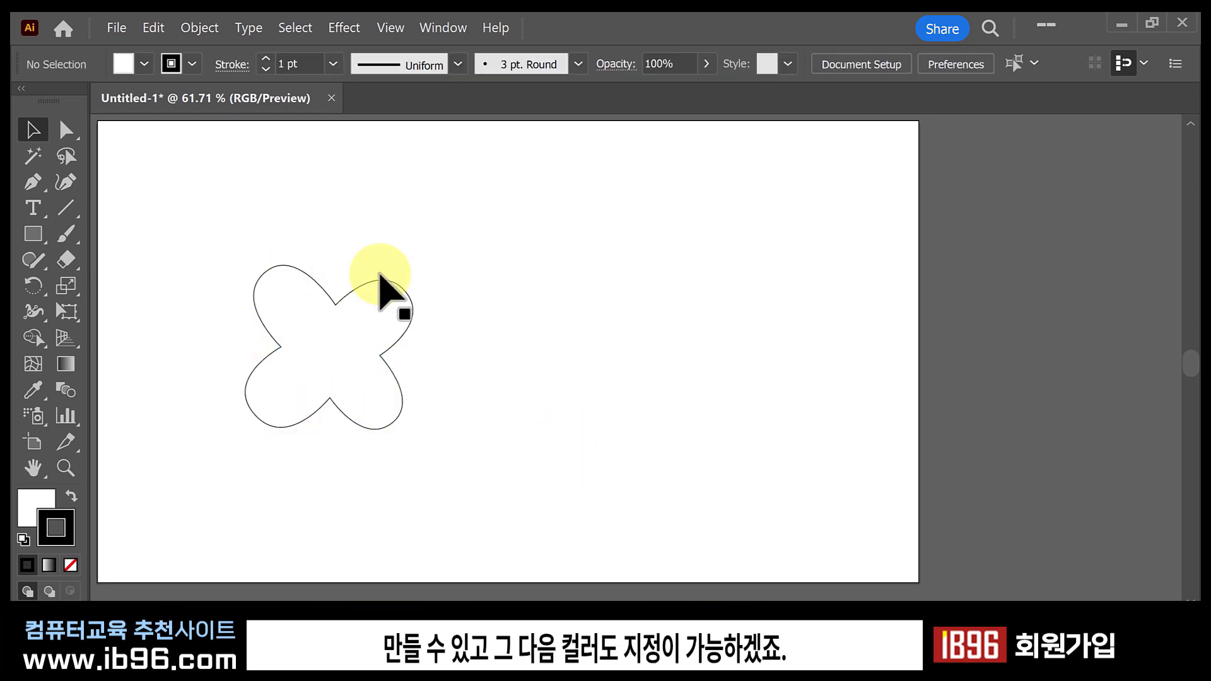
Fill the flower with the orange colour EF890F and deselect it.
left_click(29, 508)
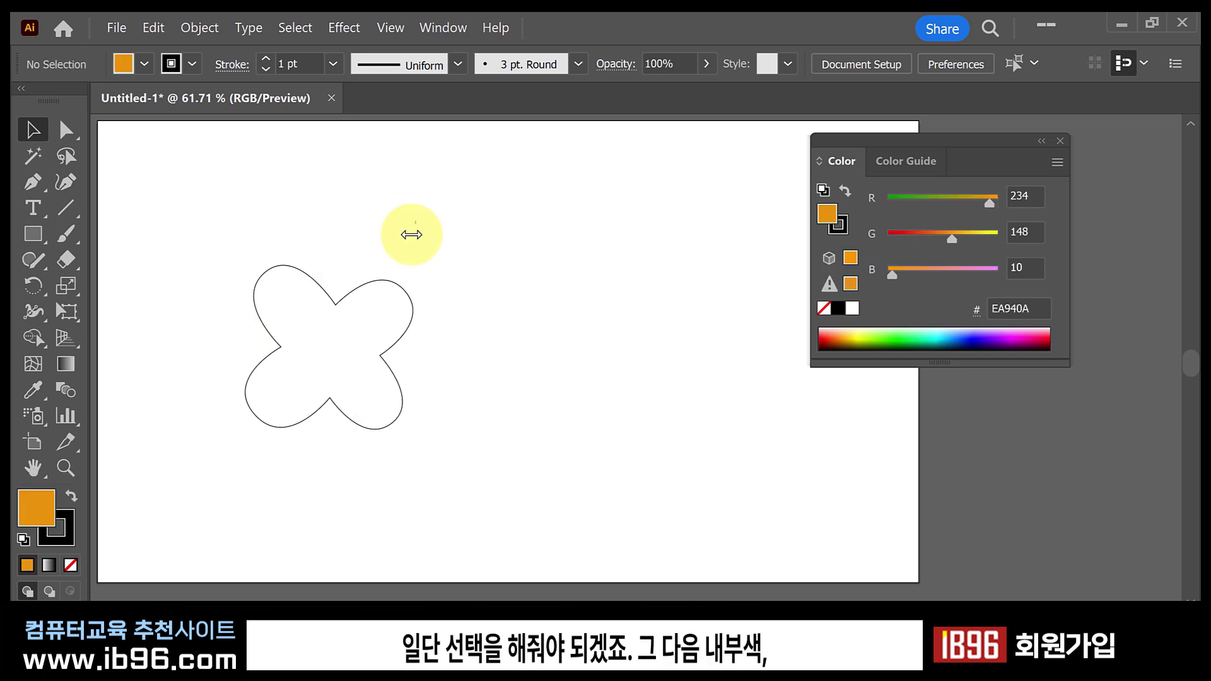
left_click_drag(411, 233, 291, 375)
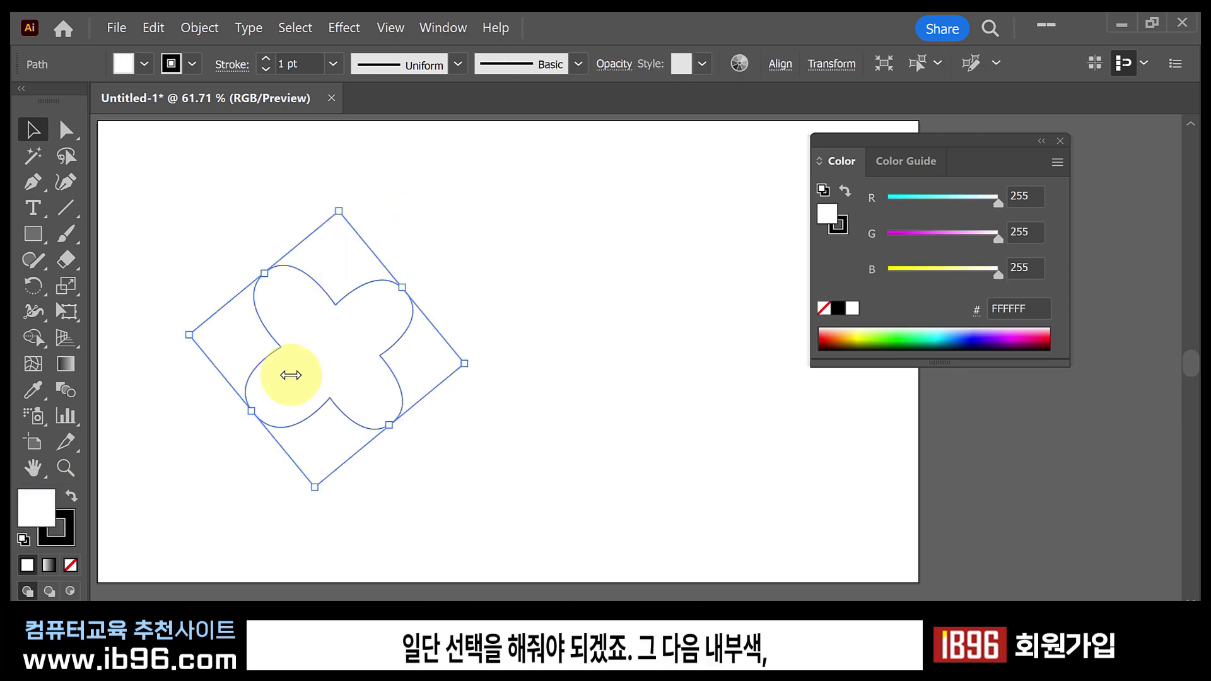
double_click(40, 503)
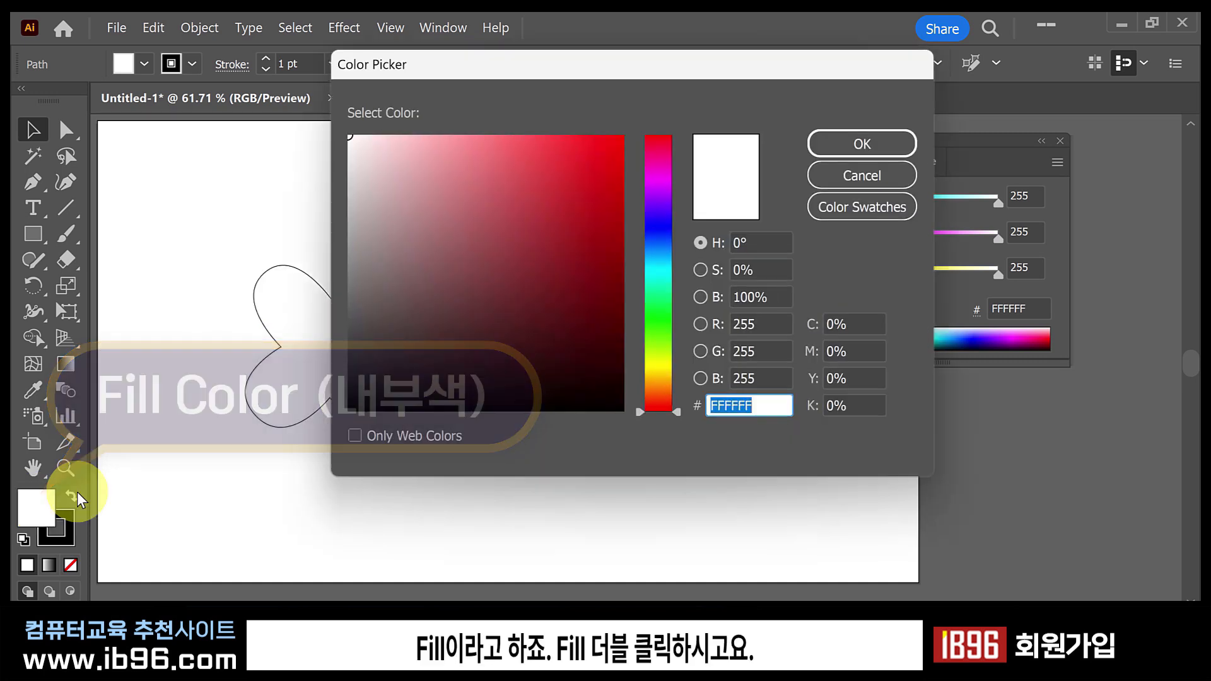
left_click(654, 347)
left_click_drag(654, 346, 658, 386)
left_click(608, 152)
left_click(857, 139)
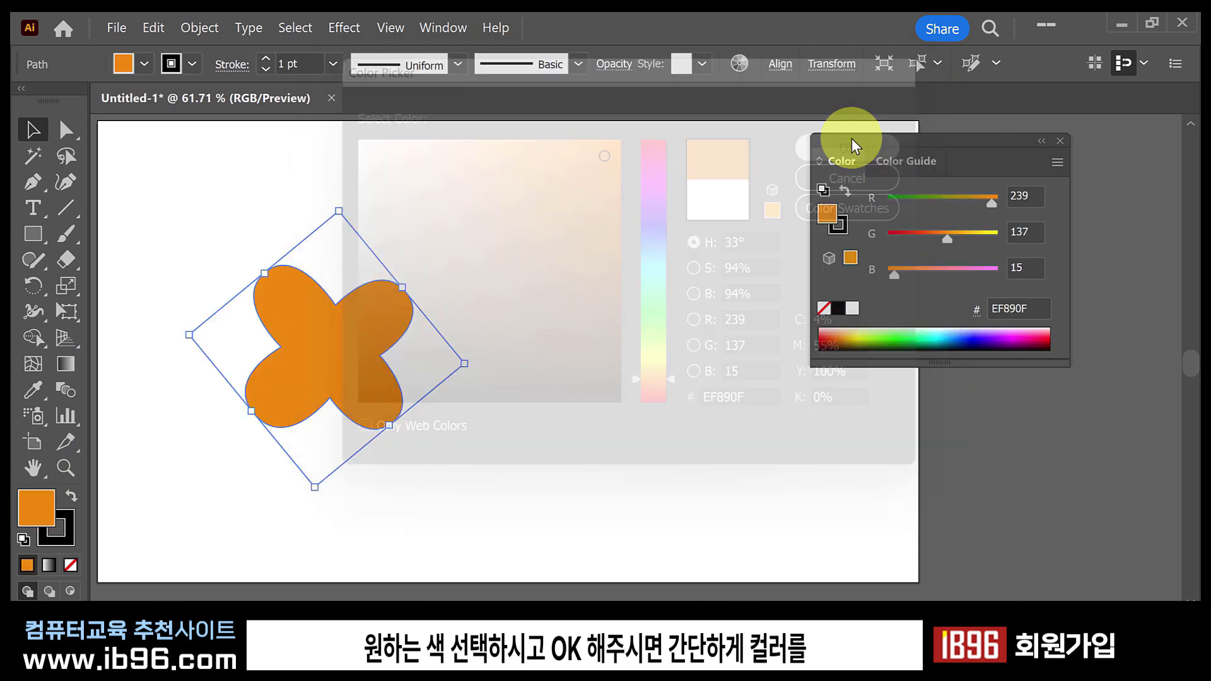
left_click(502, 252)
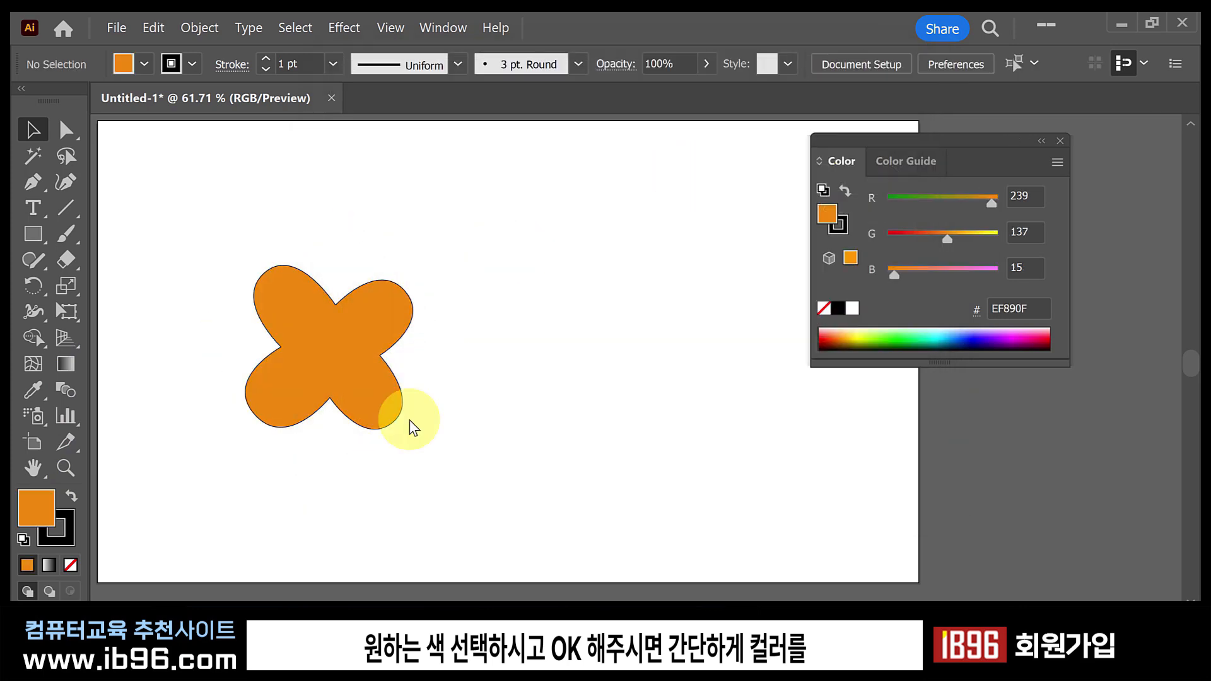
Set the flower's stroke to None and deselect it.
left_click(400, 360)
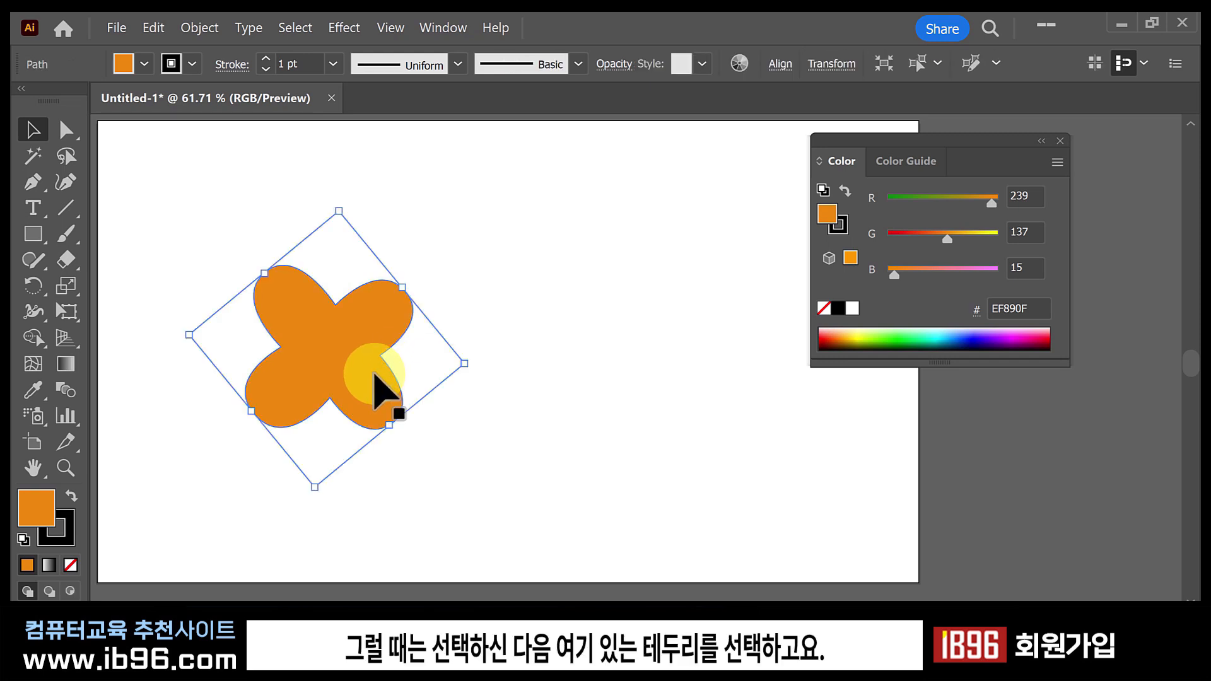
left_click(68, 539)
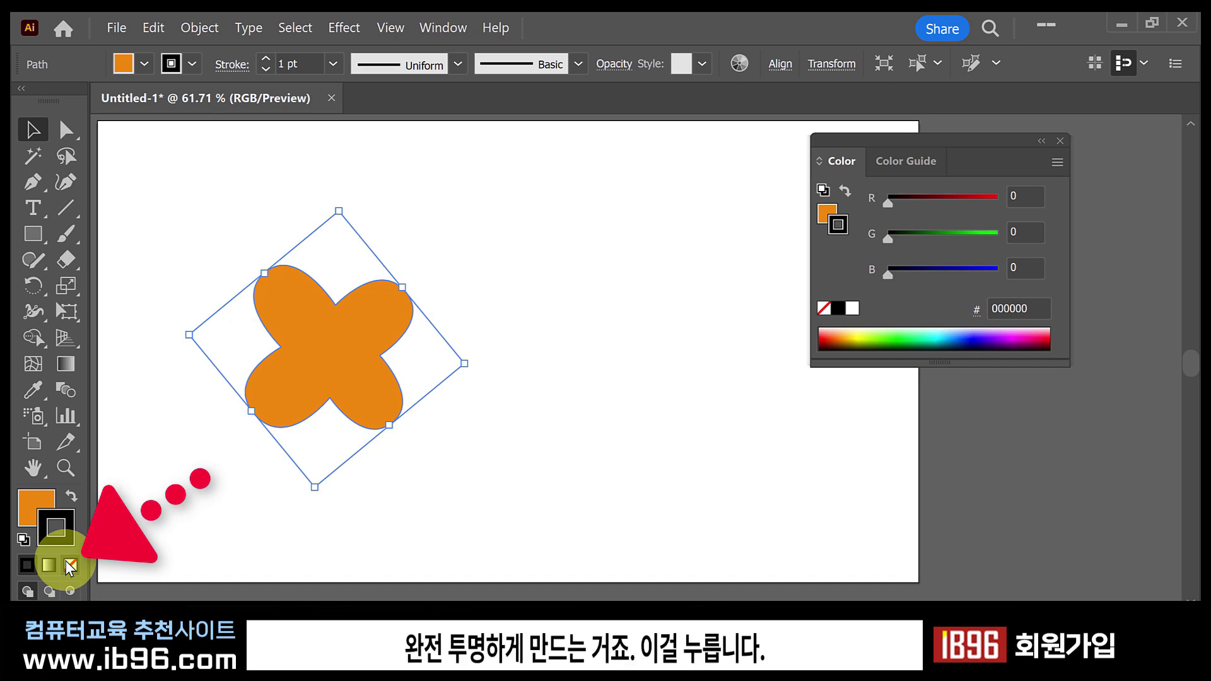
left_click(69, 565)
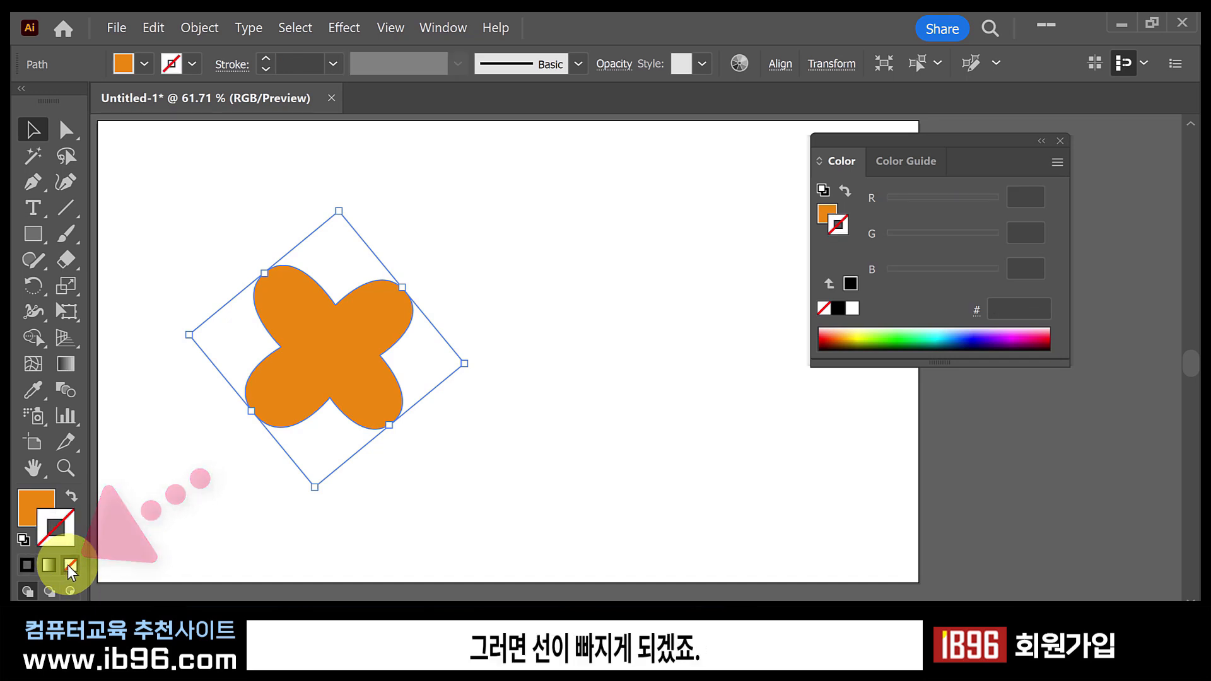
left_click(441, 469)
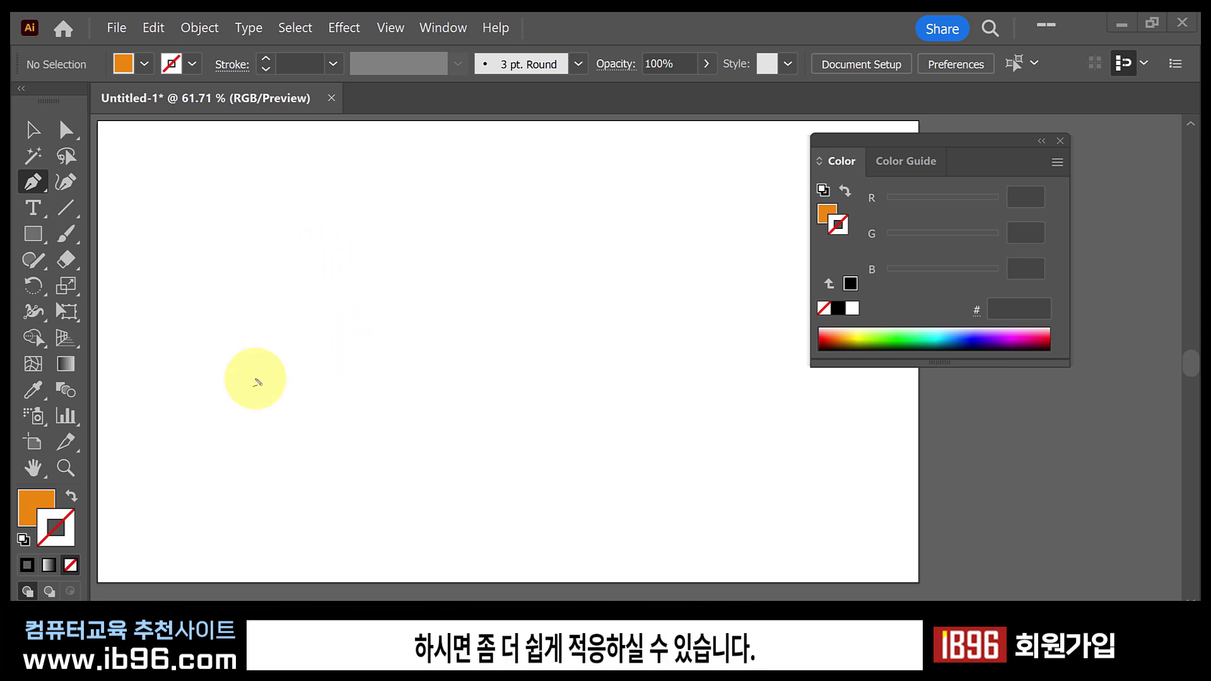
left_click(253, 324)
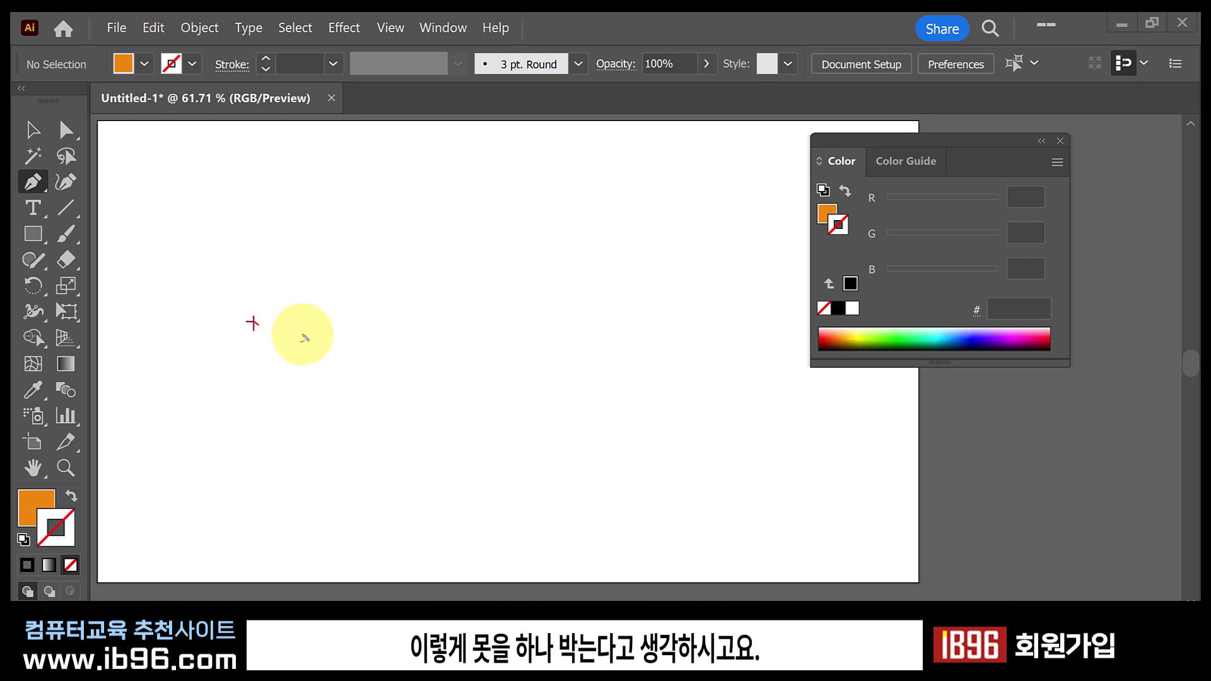
left_click(413, 241)
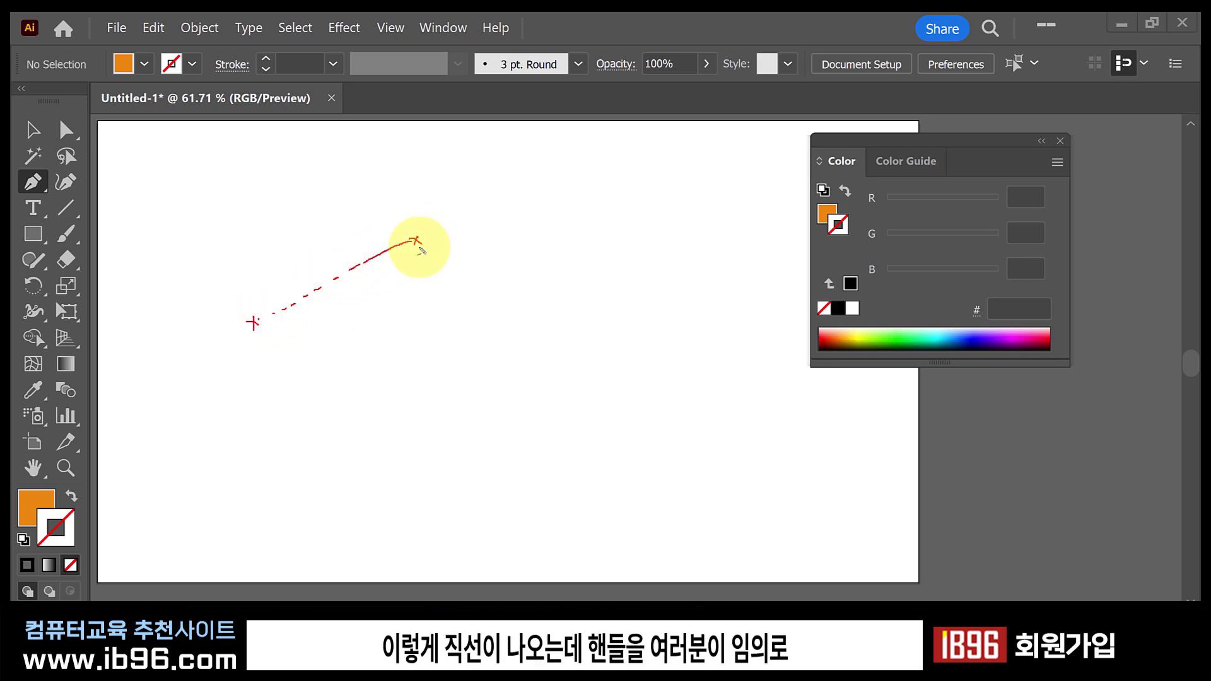
mouse_move(420, 248)
left_mouse_down()
mouse_move(371, 327)
mouse_move(396, 326)
left_mouse_up()
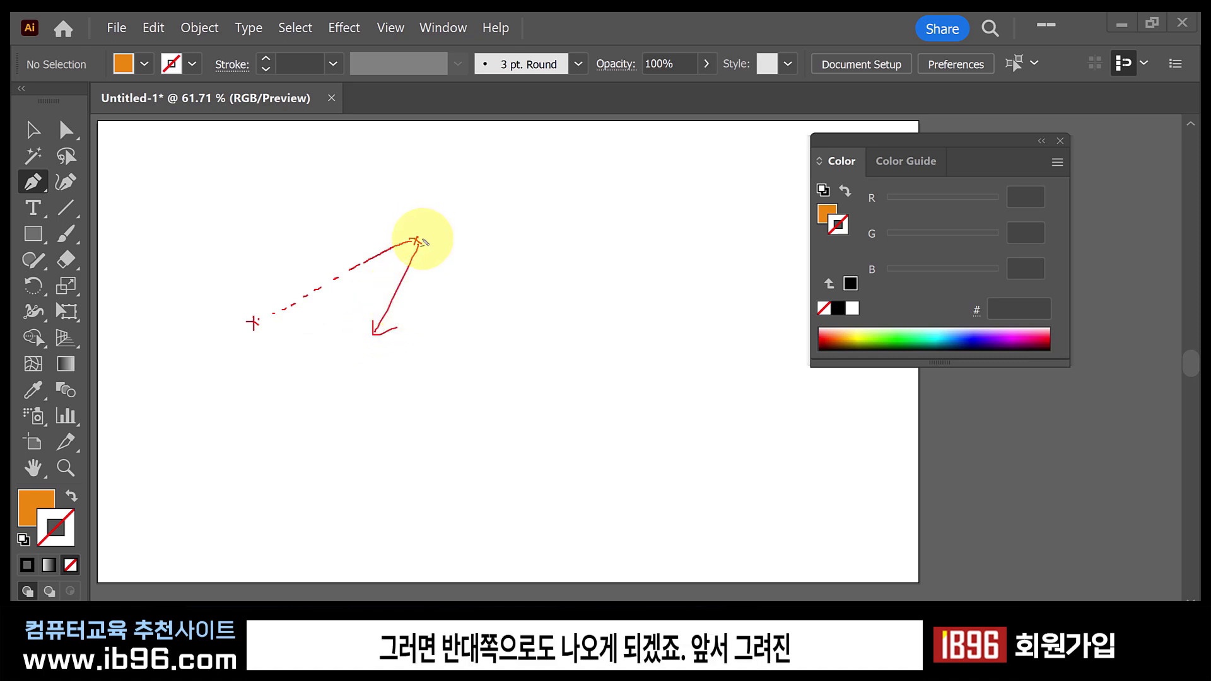
left_click_drag(418, 241, 451, 166)
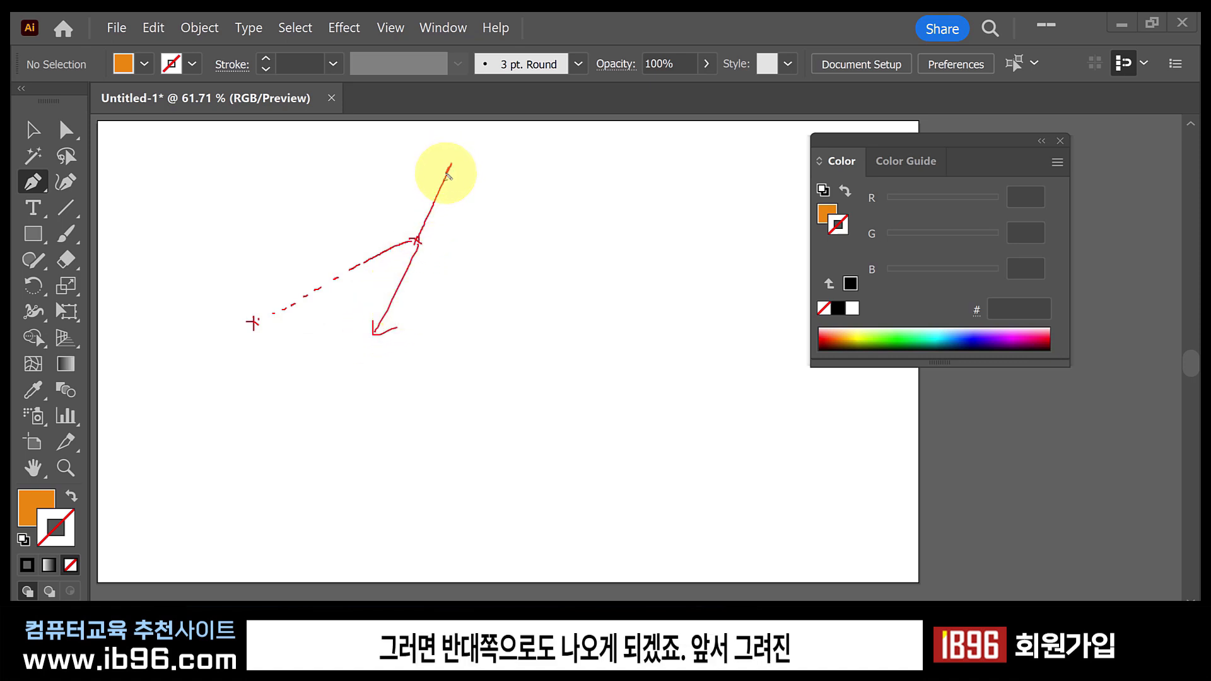
mouse_move(335, 278)
left_mouse_down()
mouse_move(332, 262)
mouse_move(342, 282)
left_mouse_up()
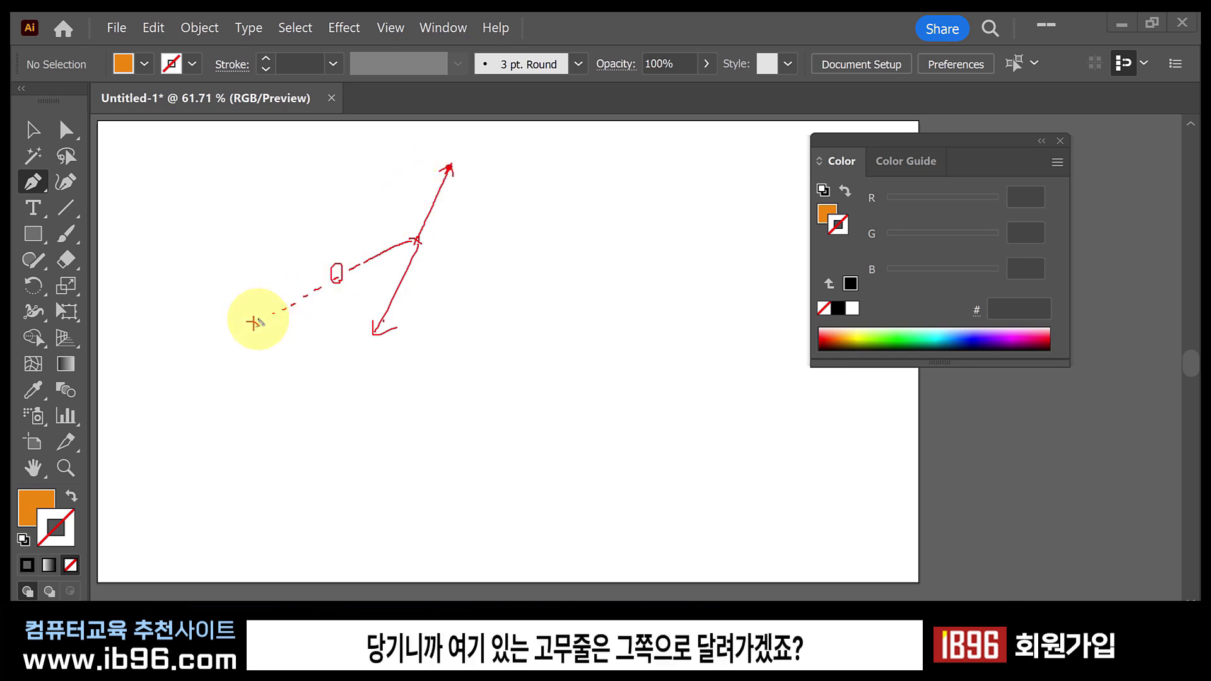
mouse_move(255, 322)
left_mouse_down()
mouse_move(376, 215)
mouse_move(396, 211)
mouse_move(407, 239)
mouse_move(396, 212)
mouse_move(382, 214)
mouse_move(415, 238)
left_mouse_up()
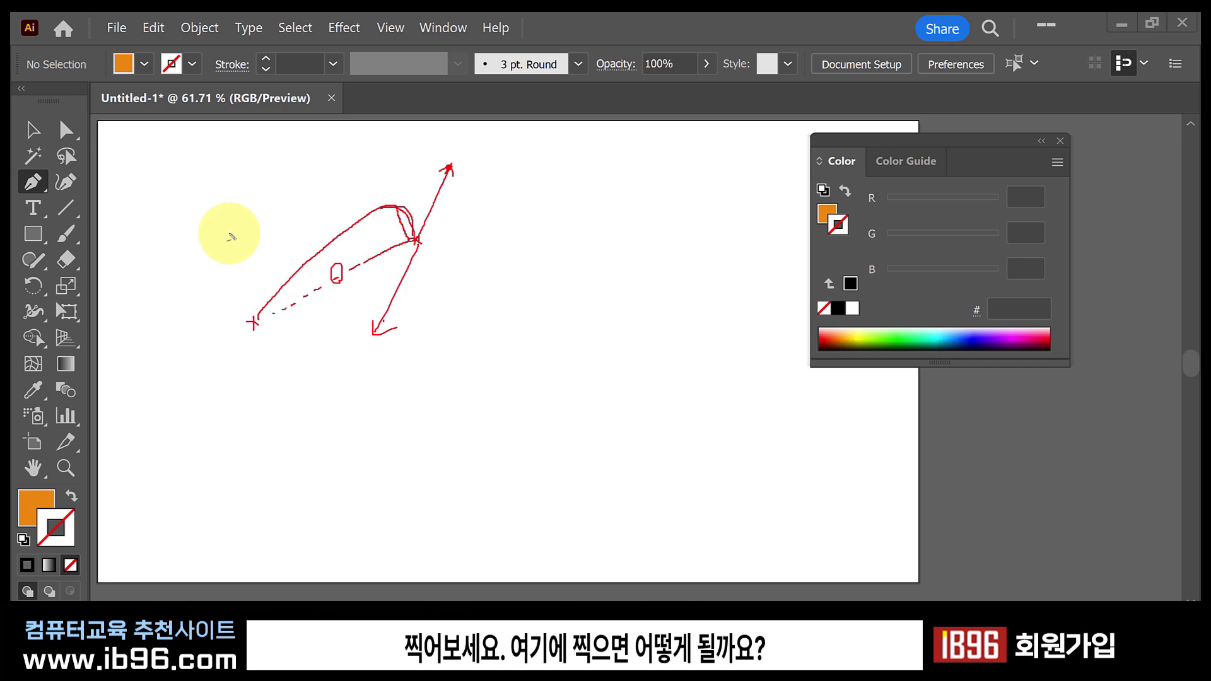
left_click_drag(223, 229, 235, 240)
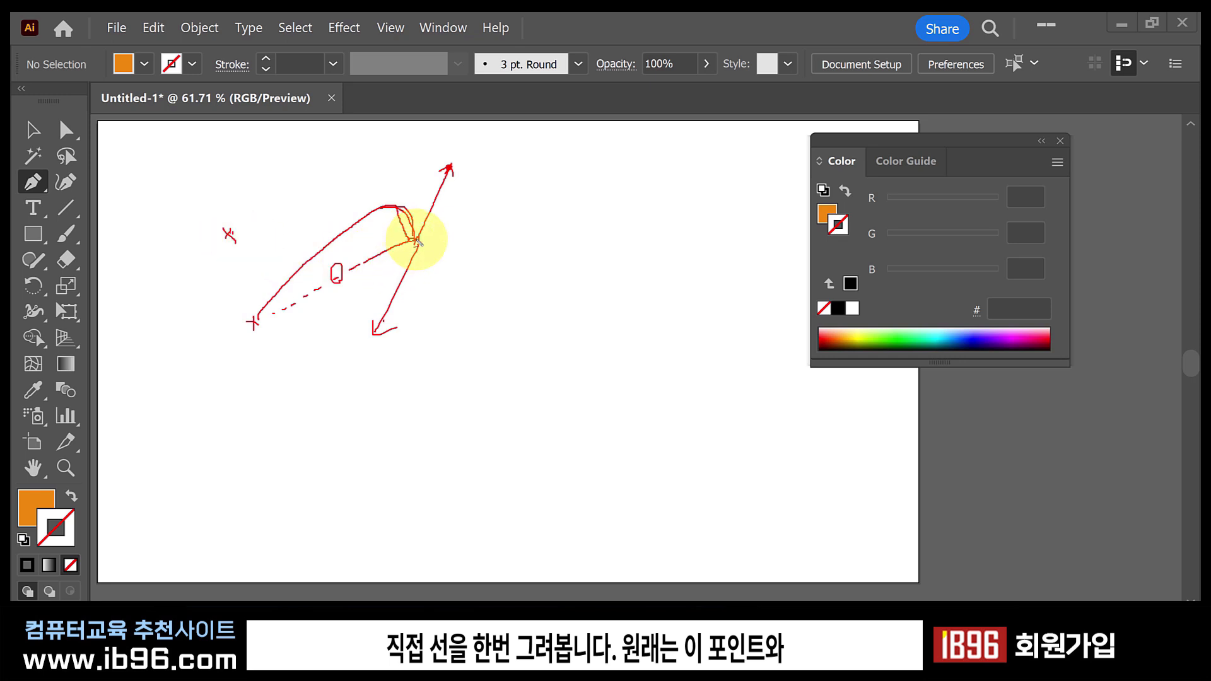
left_click_drag(231, 234, 407, 237)
left_click_drag(235, 232, 419, 237)
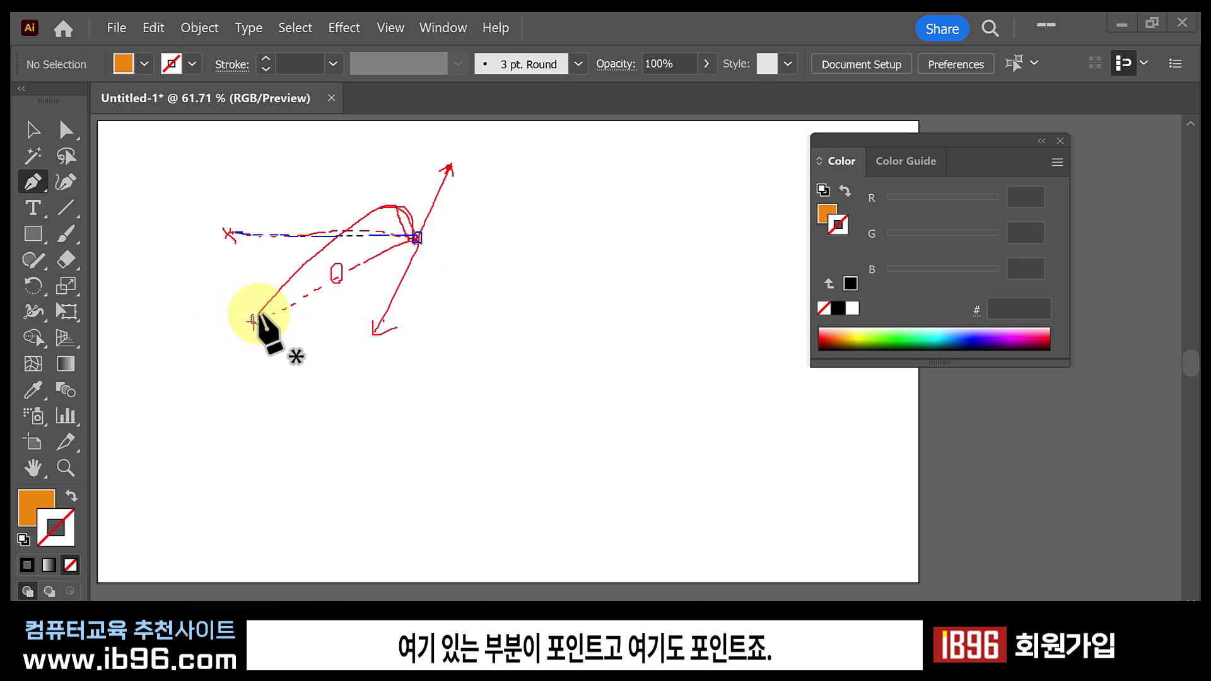
left_click_drag(252, 314, 255, 324)
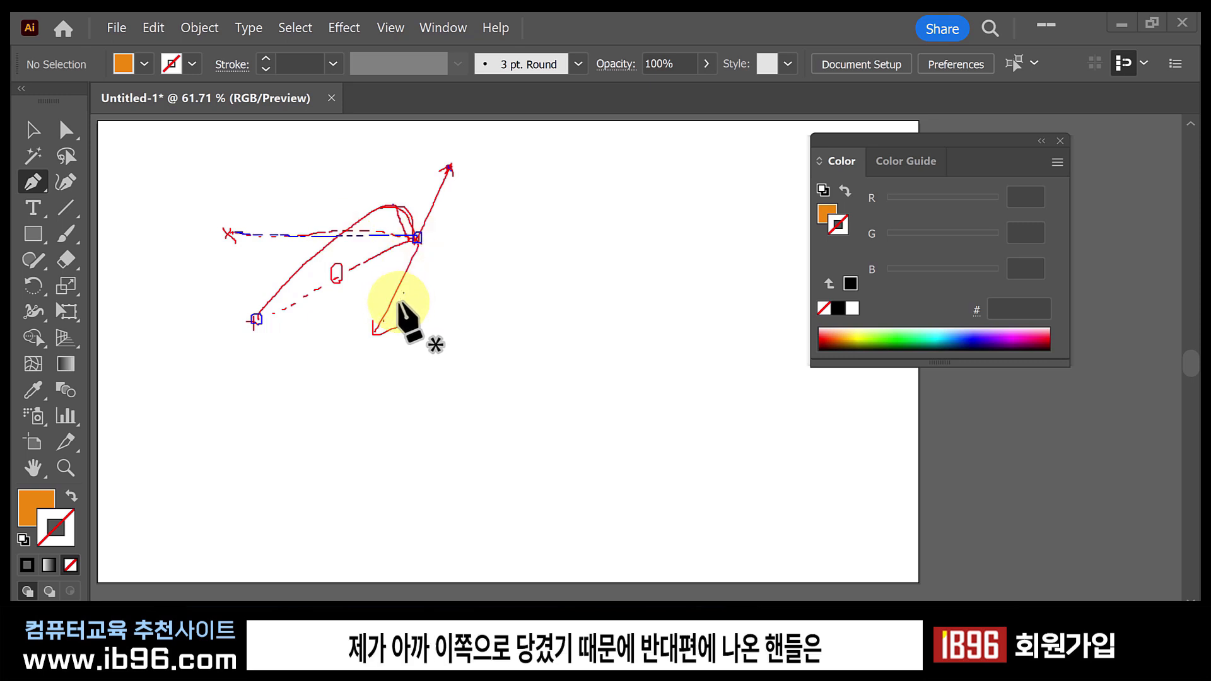
left_click_drag(401, 292, 409, 305)
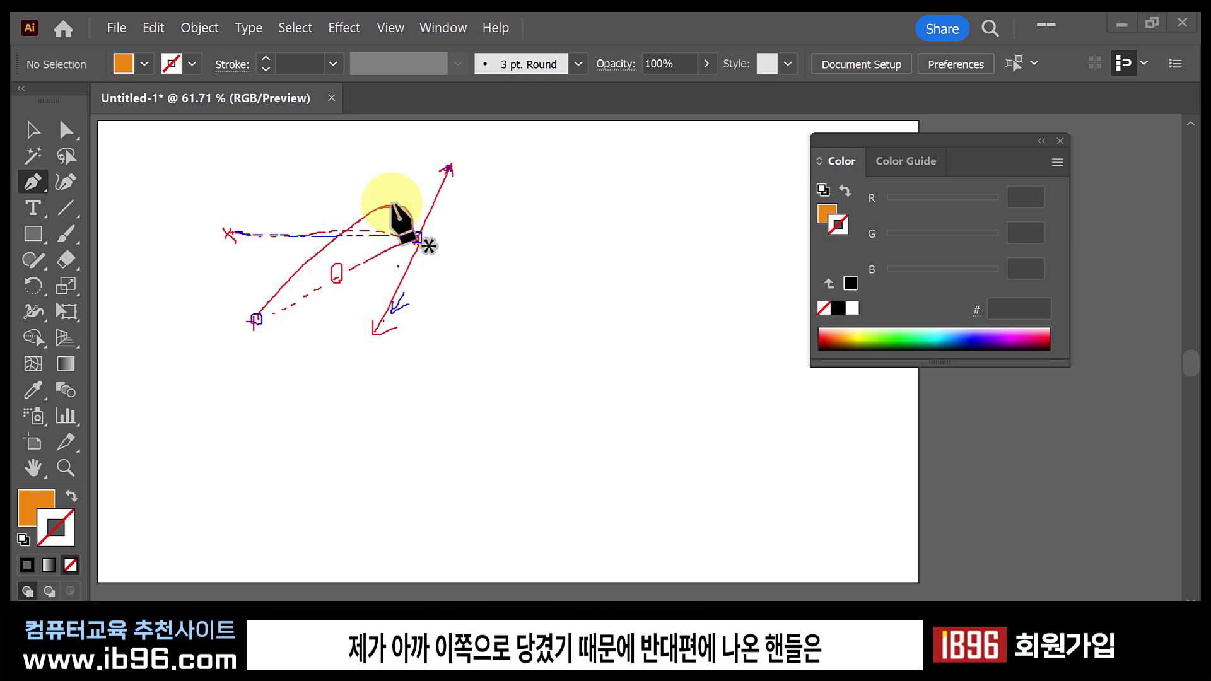
mouse_move(392, 205)
left_mouse_down()
mouse_move(434, 176)
mouse_move(422, 194)
left_mouse_up()
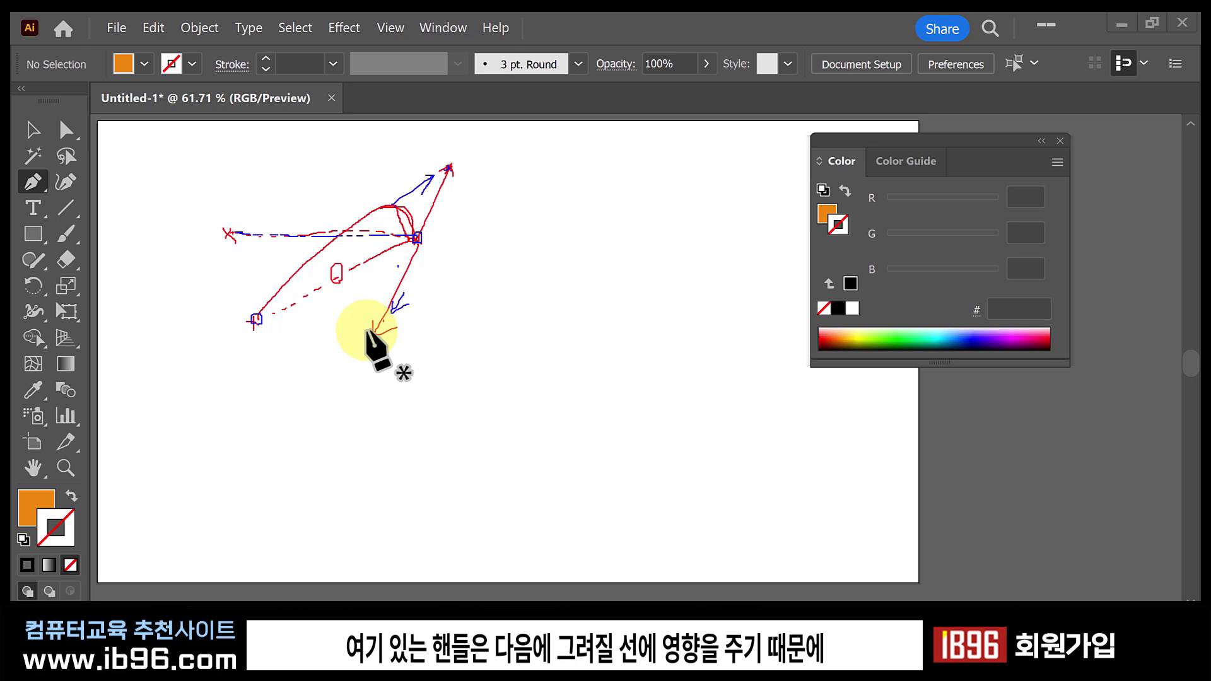
left_click_drag(367, 330, 358, 330)
left_click_drag(241, 227, 239, 231)
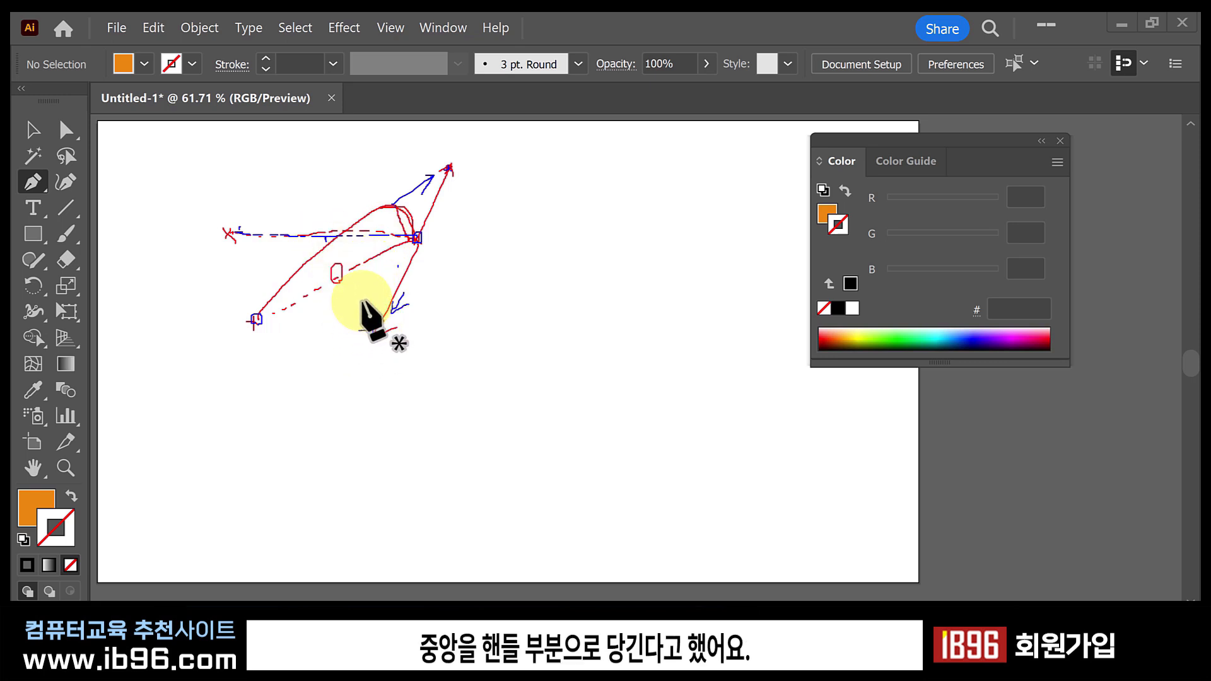
left_click(238, 232)
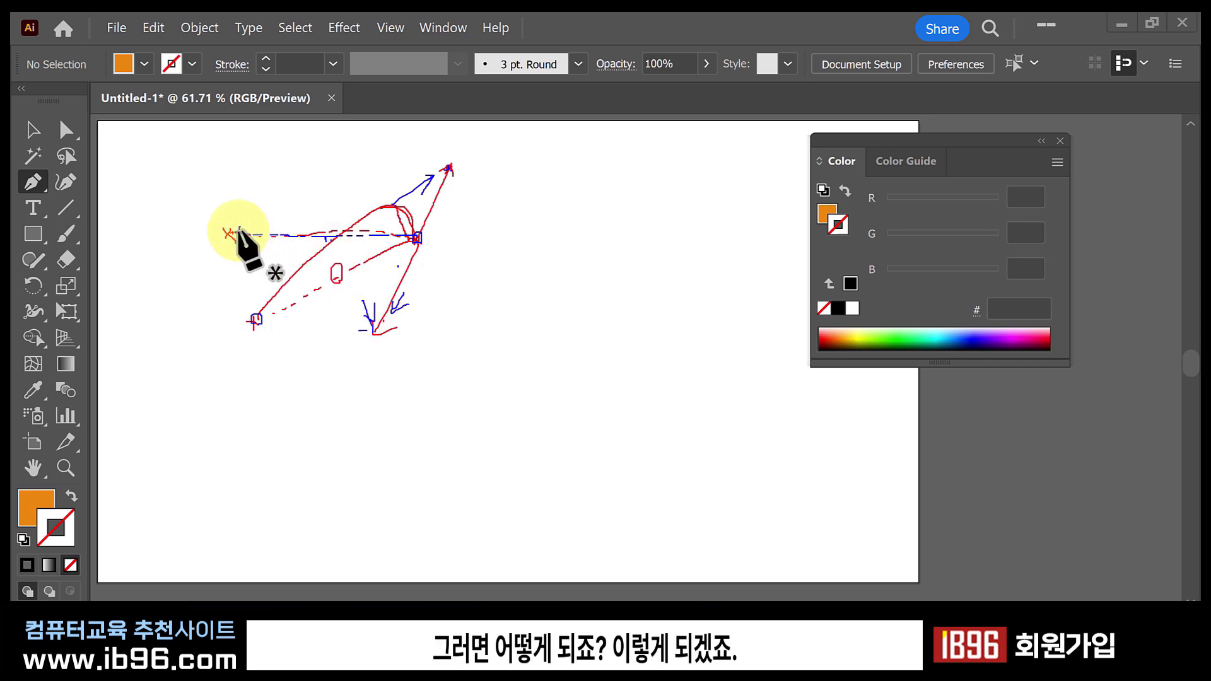
left_click_drag(347, 290, 383, 288)
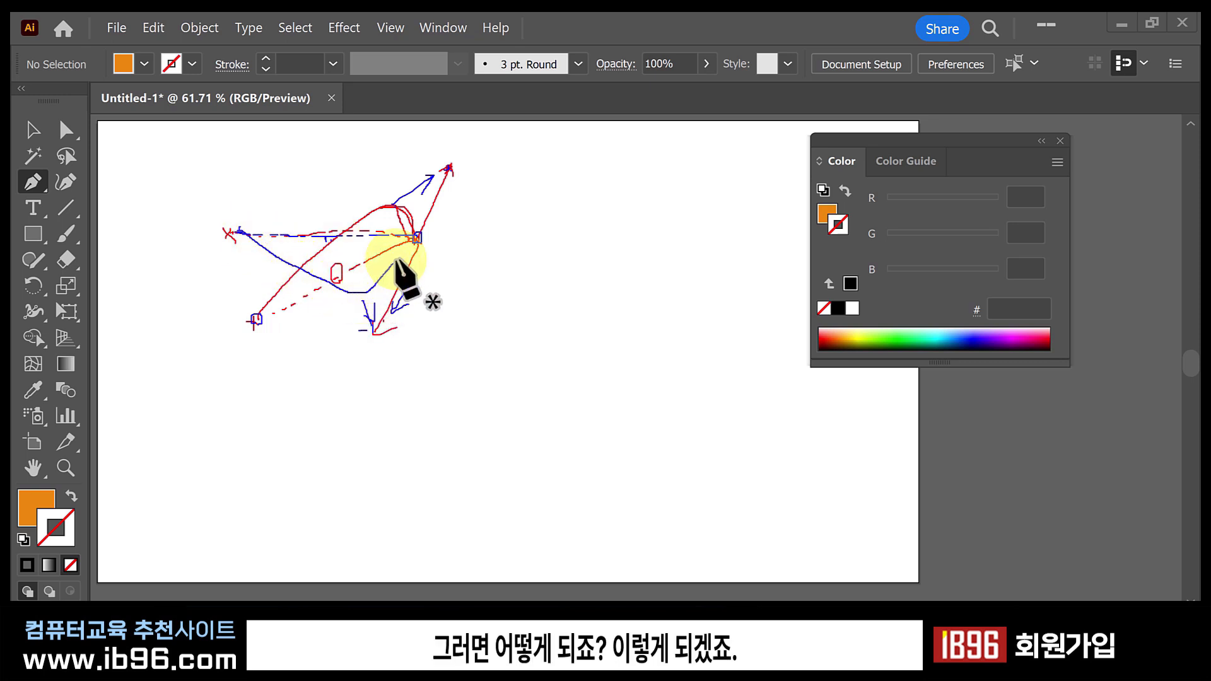
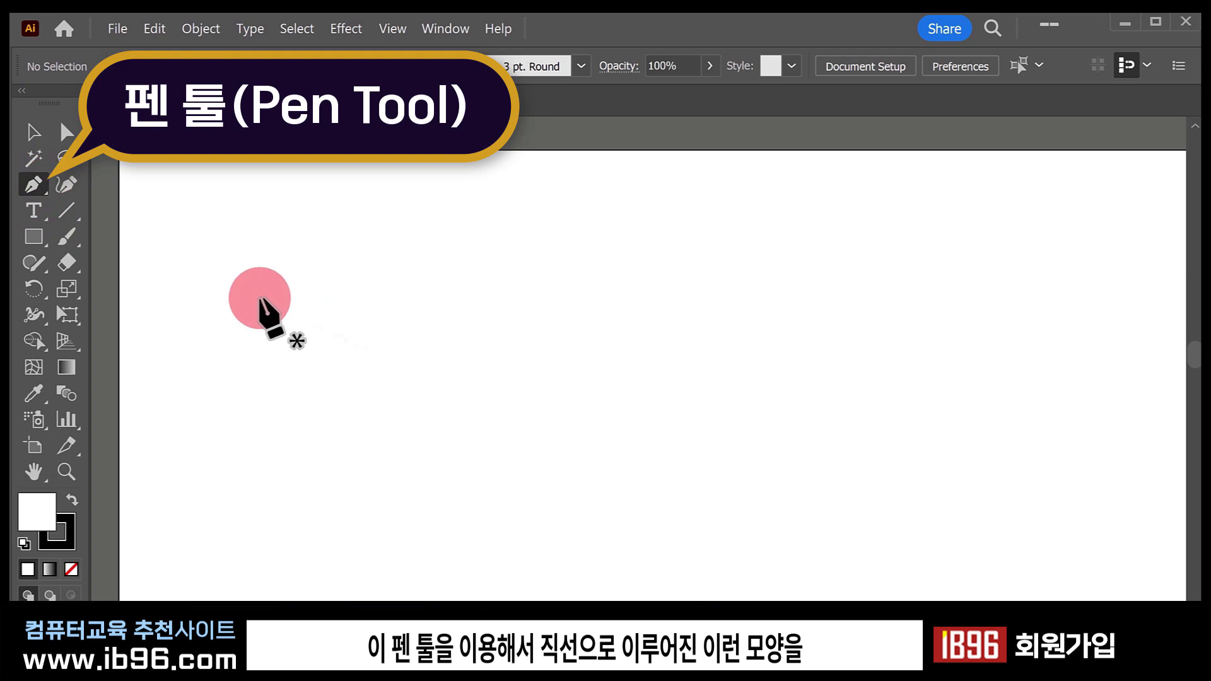
Draw a closed straight-sided shape with six corner points and an inward notch along its lower edge using the Pen tool, and deselect it.
left_click(259, 298)
left_click(421, 246)
left_click(613, 326)
left_click(532, 413)
left_click(393, 339)
left_click(309, 415)
left_click(262, 290, "ctrl")
left_click(259, 298)
left_click(662, 373, "ctrl")
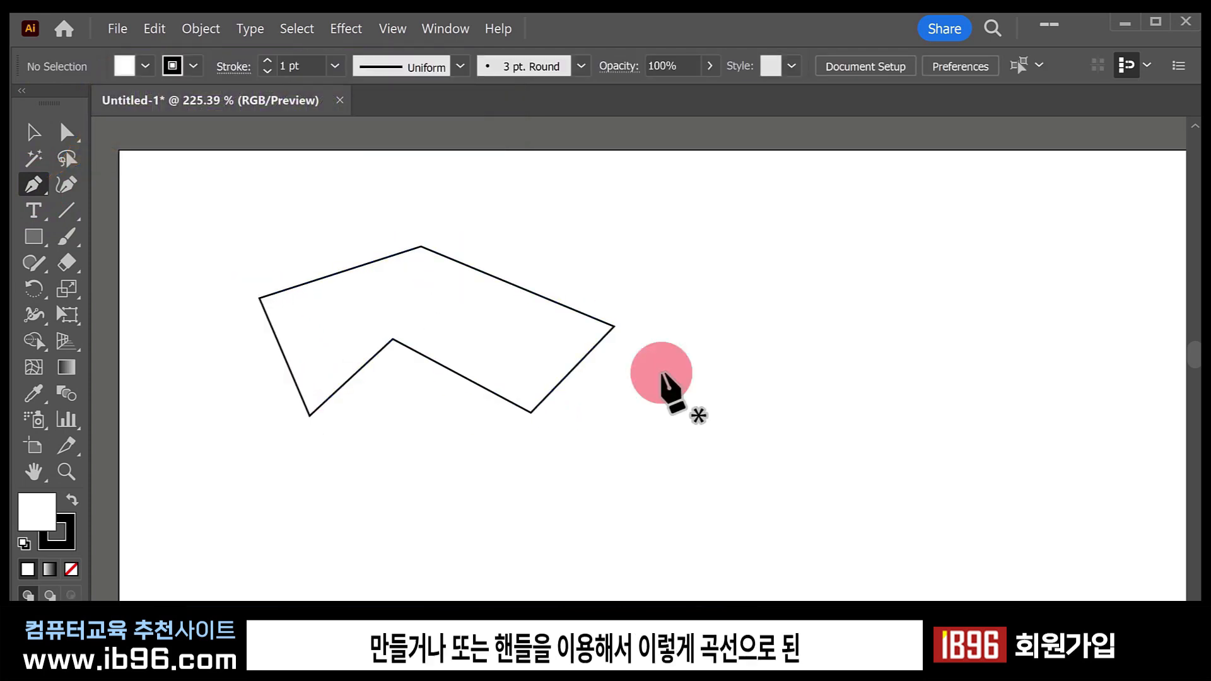
Draw a closed four-point shape beside the polygon, with curve handles at its upper and lower anchors and corner points at its sides.
left_click(670, 375)
left_click_drag(779, 278, 838, 280)
left_click(908, 407)
left_click_drag(804, 496, 755, 485)
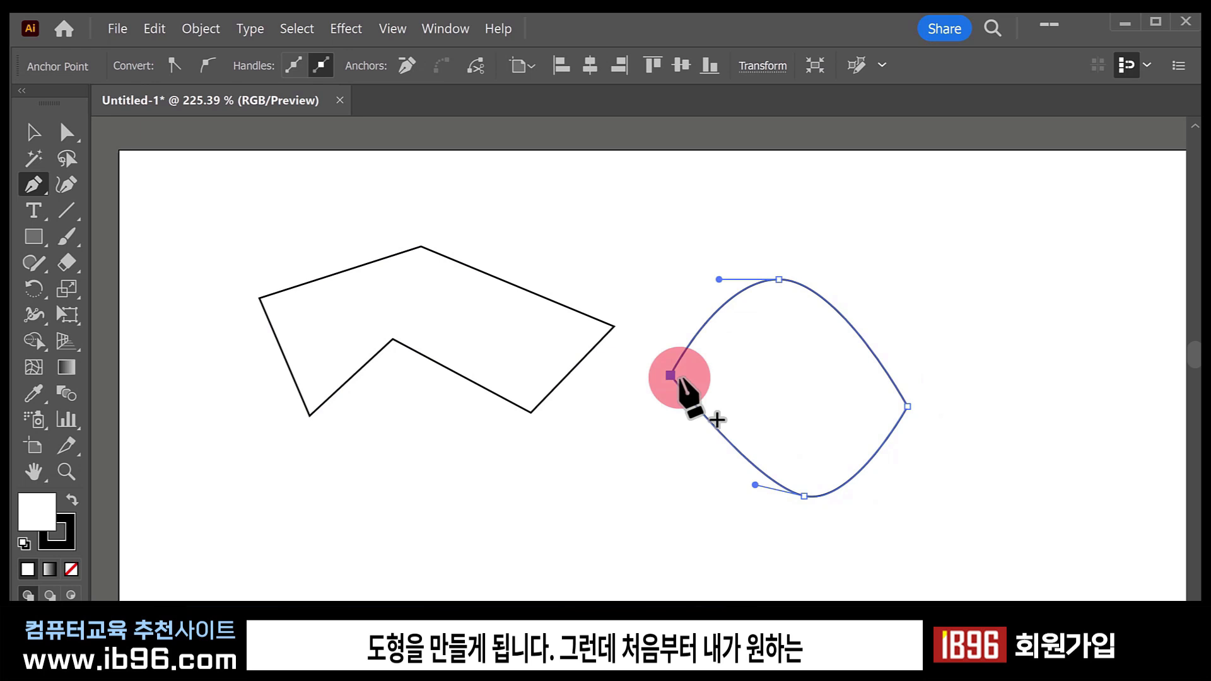
left_click(678, 376)
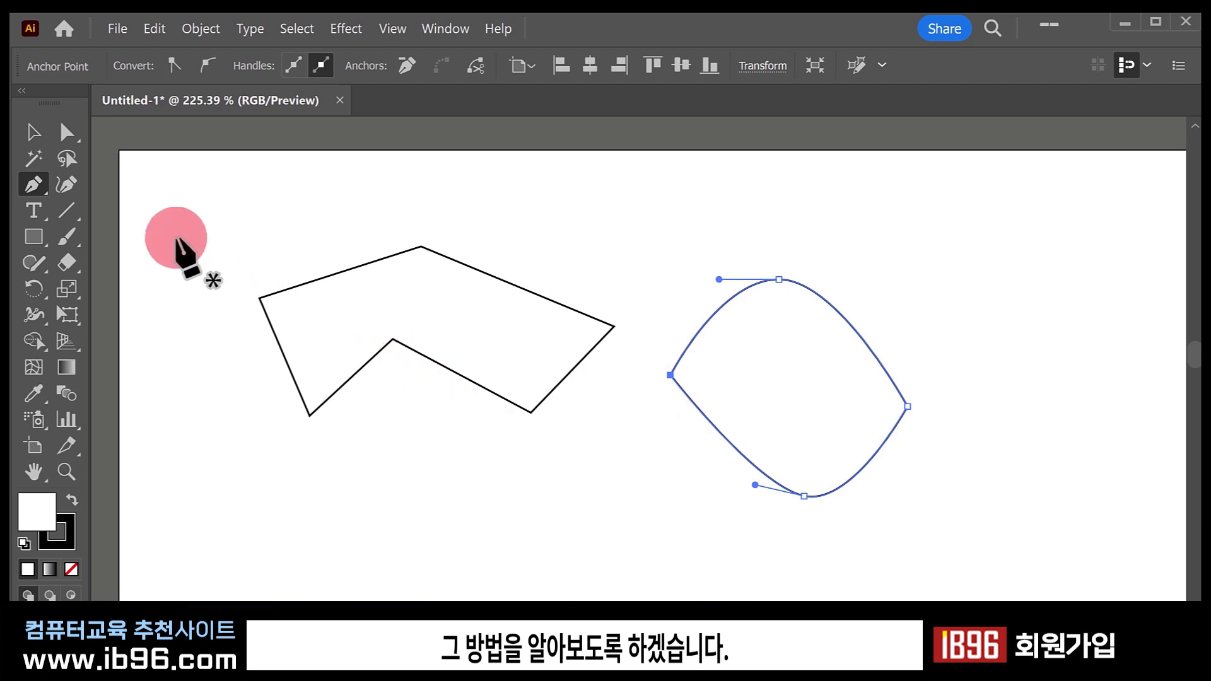
Select the whole polygon and compare its bounding box under the Selection Tool with its anchor points under the Direct Selection Tool.
left_click(36, 142)
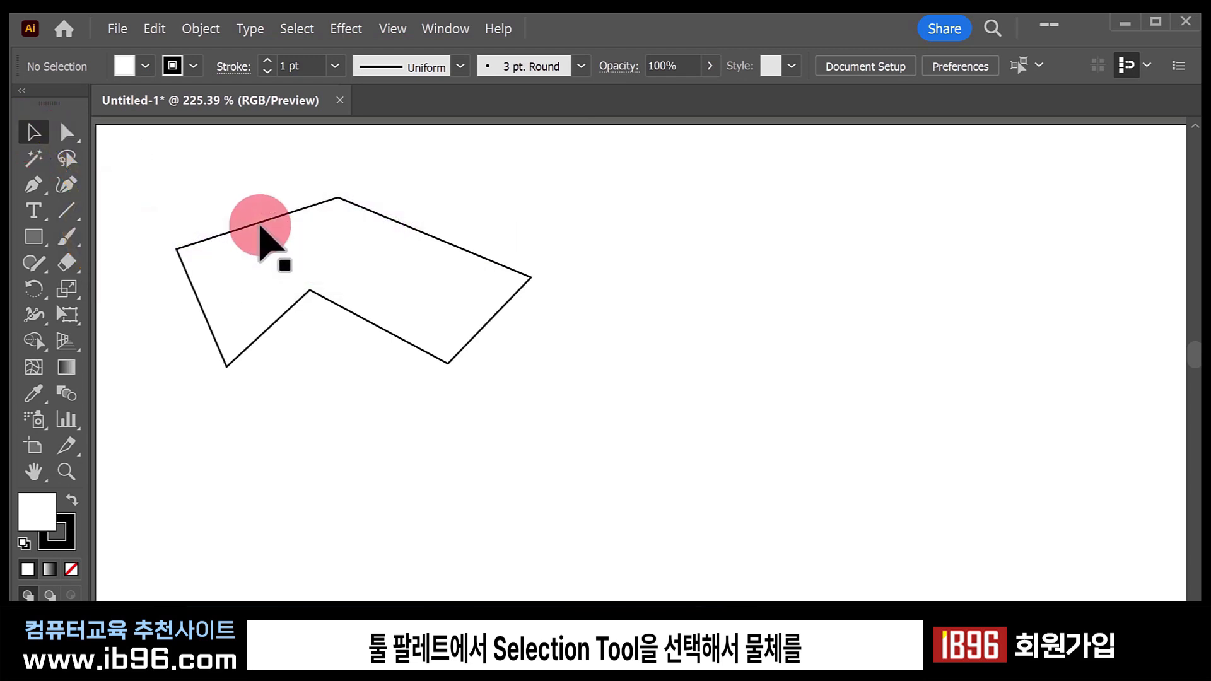
left_click(260, 227)
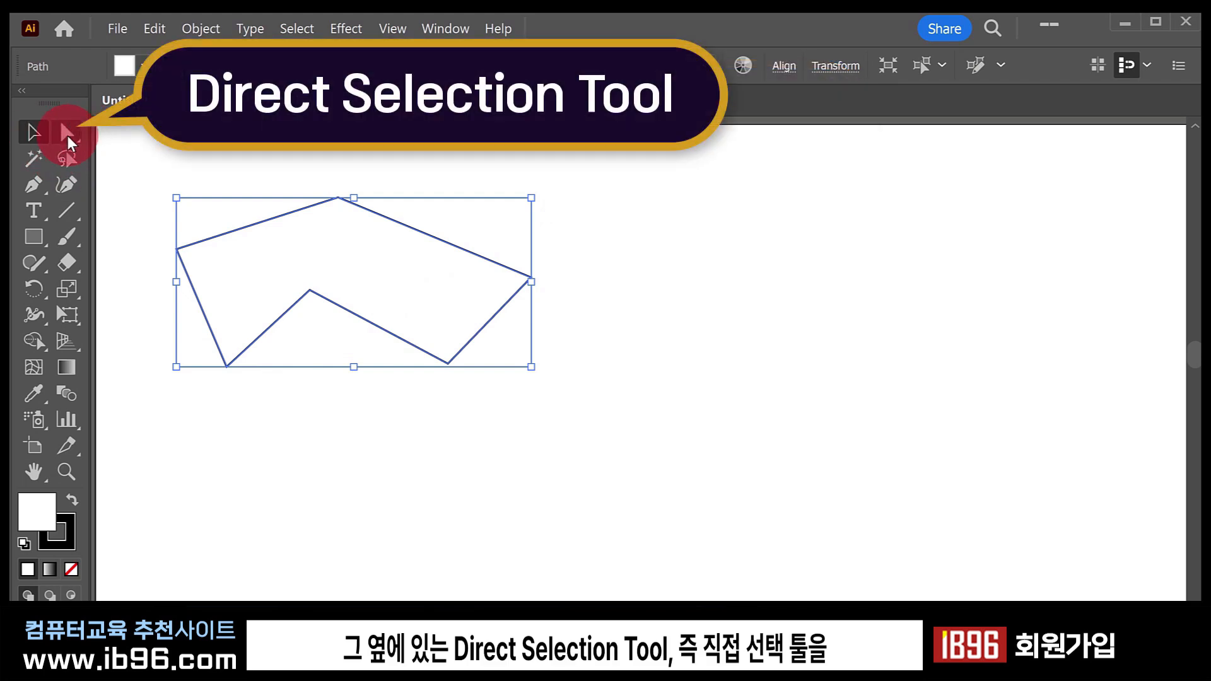
left_click(67, 133)
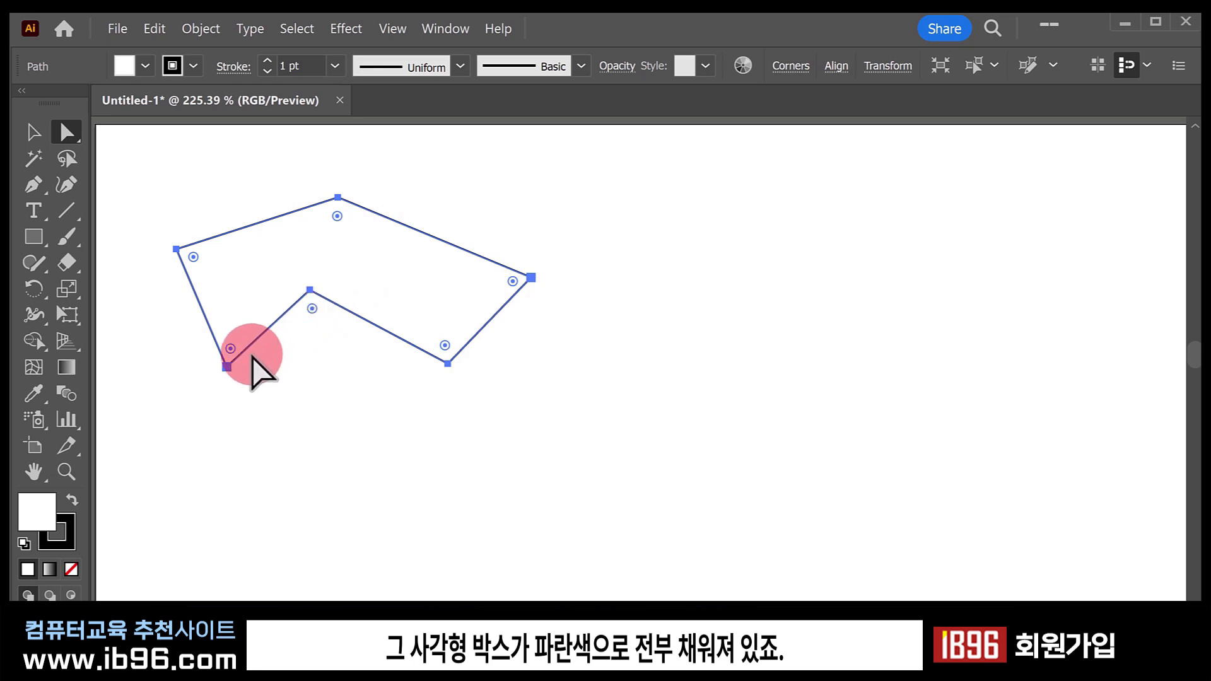
left_click(35, 132)
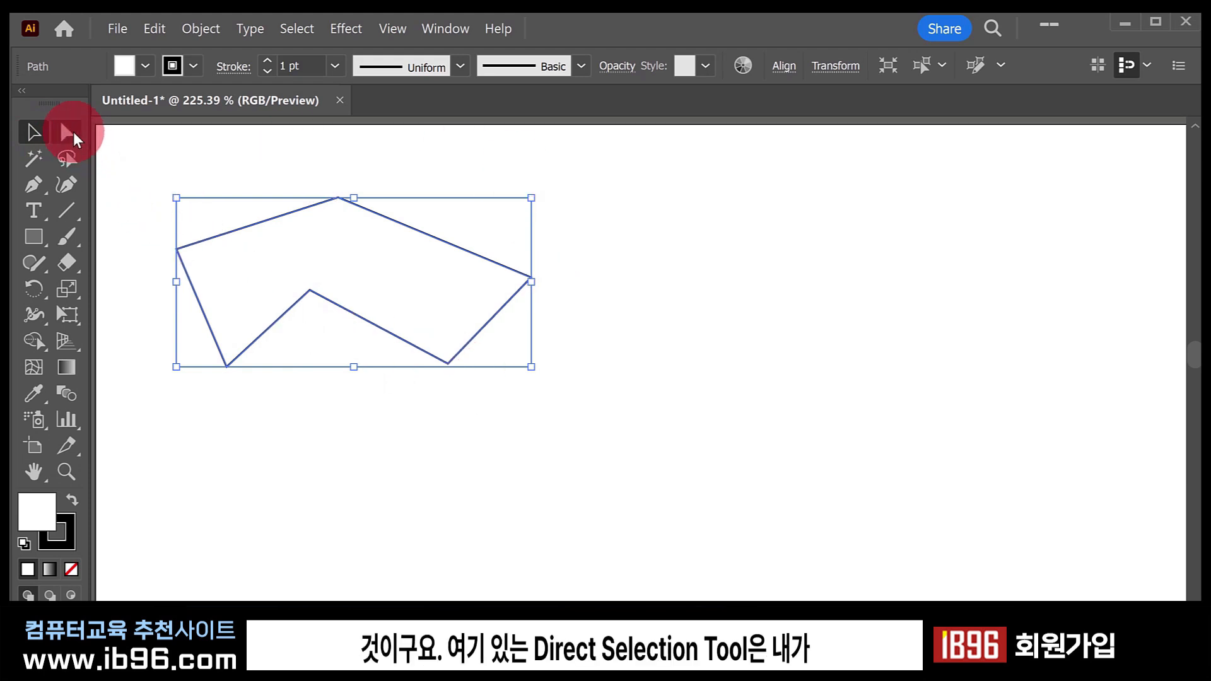
left_click(69, 133)
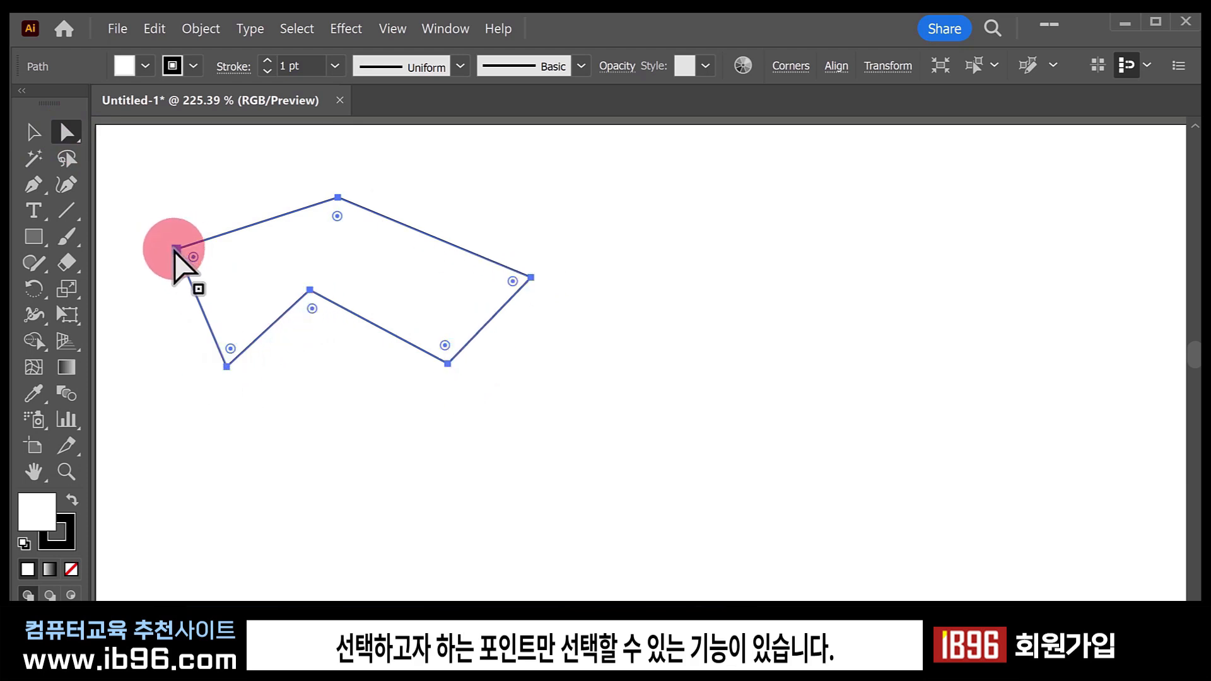
left_click(32, 143)
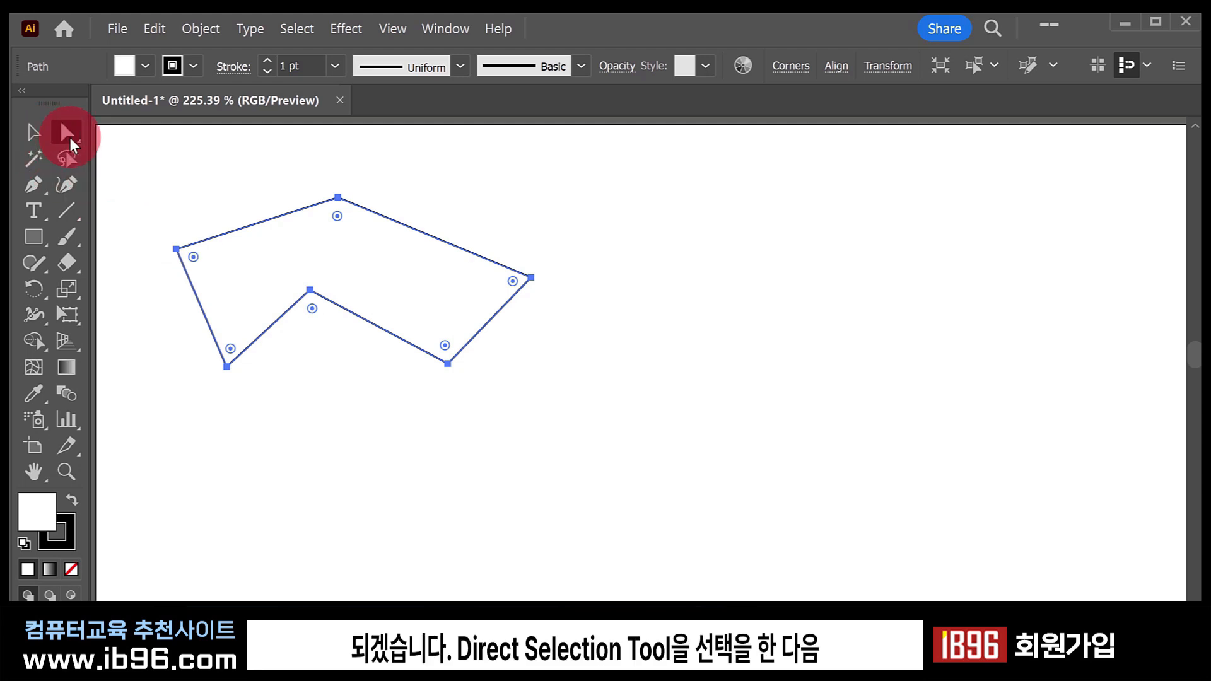
left_click(70, 134)
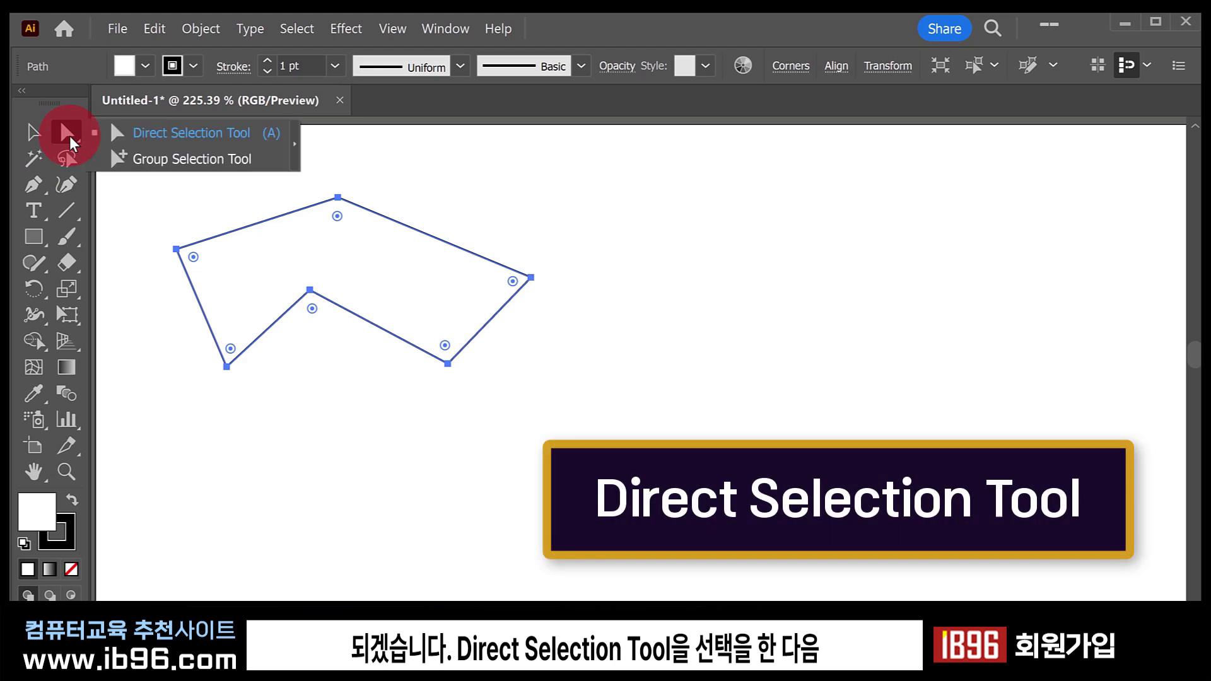
Select only the polygon's top anchor with the Direct Selection Tool and move it around, ending down and left of its original place.
left_click(393, 190)
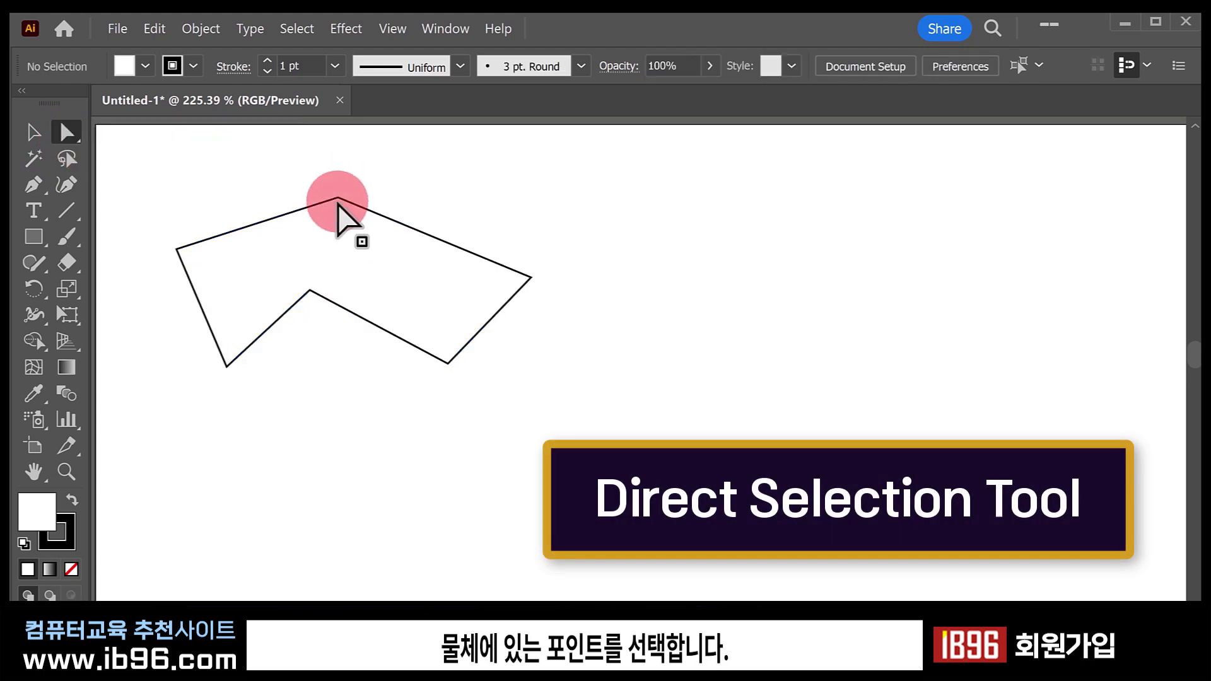
left_click(339, 199)
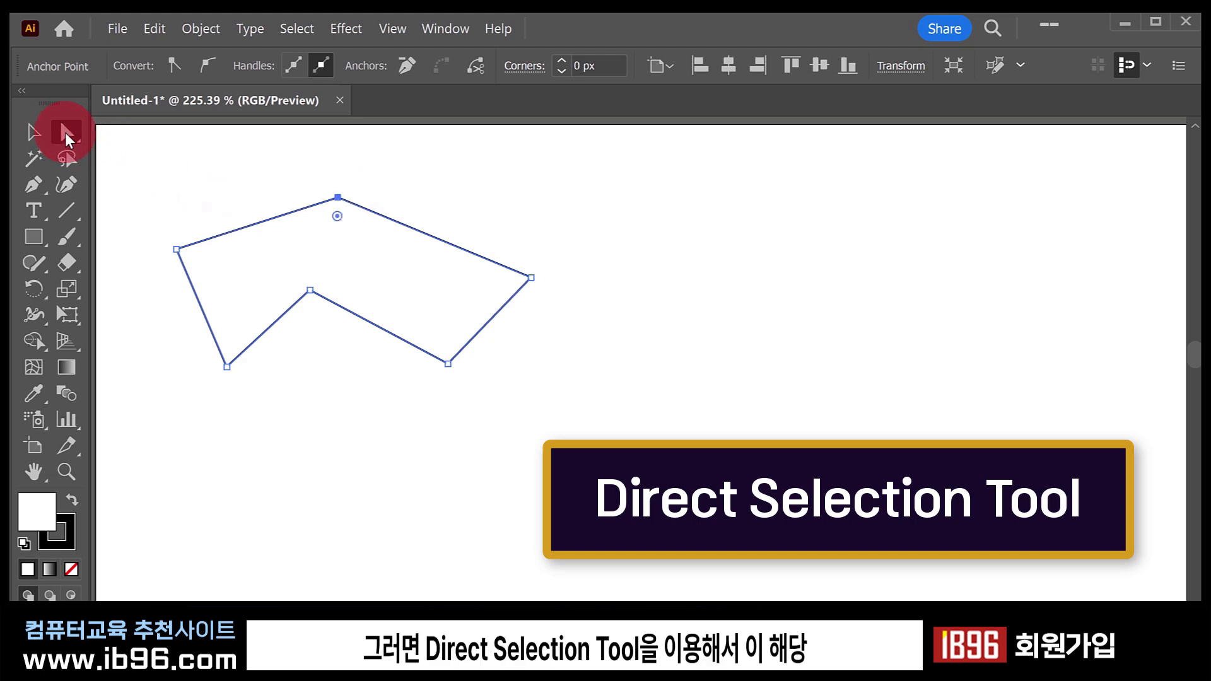
left_click_drag(337, 197, 459, 168)
left_click_drag(366, 156, 337, 189)
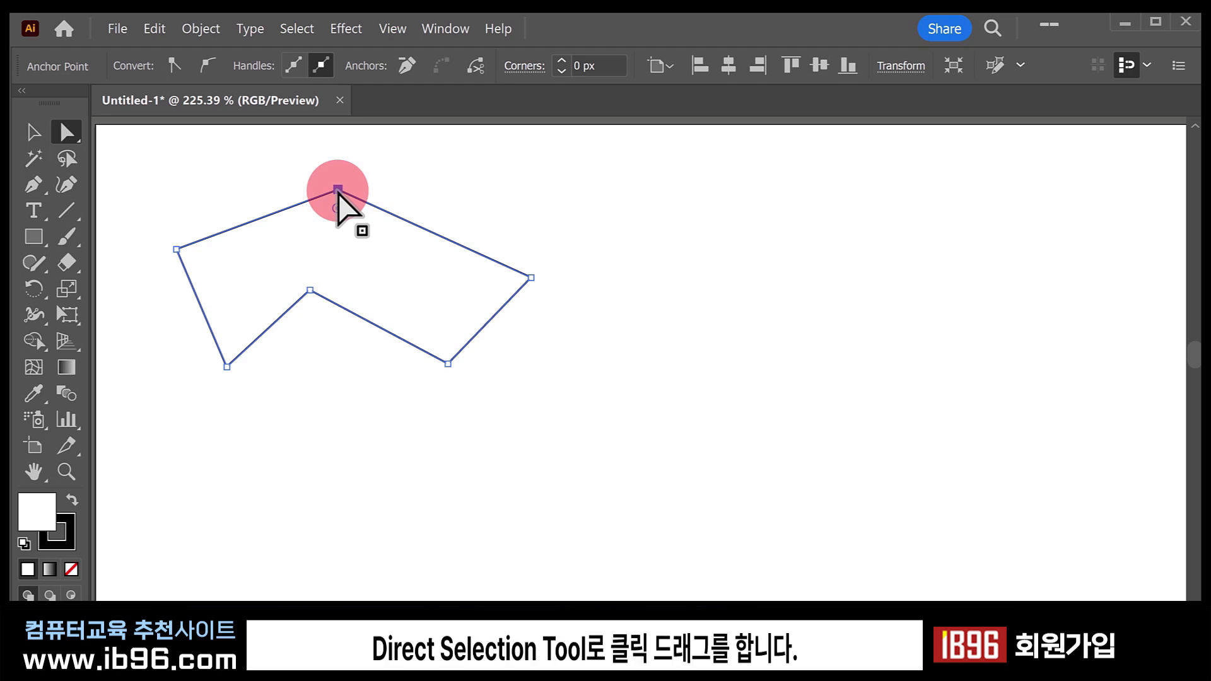
left_click_drag(338, 190, 244, 278)
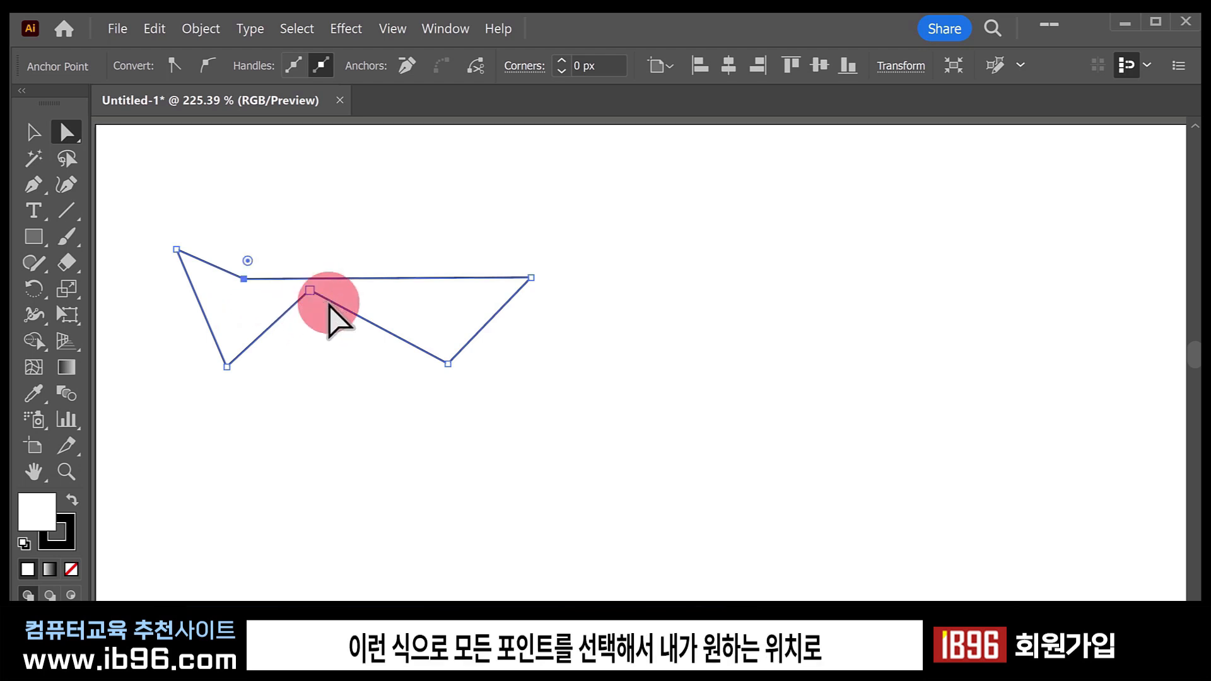
Reshape the polygon by moving the right anchor up and left, lowering the notch anchor, and repositioning the top anchor above the shape.
left_click_drag(531, 278, 454, 200)
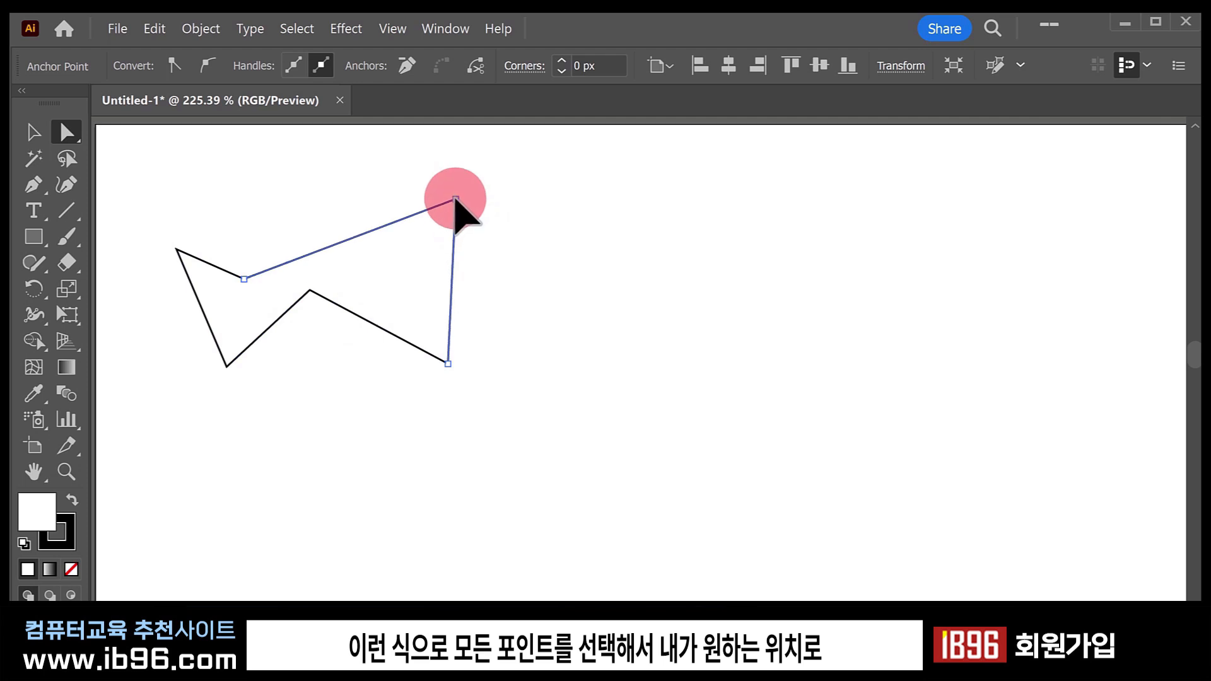
left_click_drag(309, 291, 306, 334)
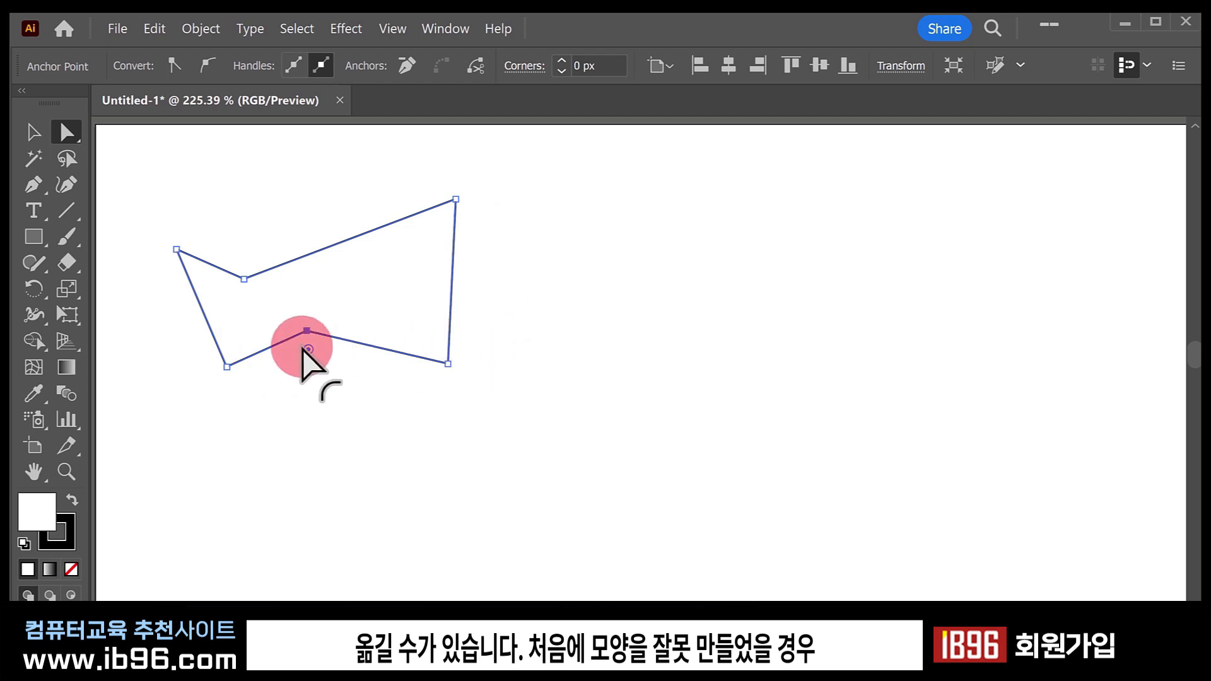
left_click_drag(245, 275, 378, 296)
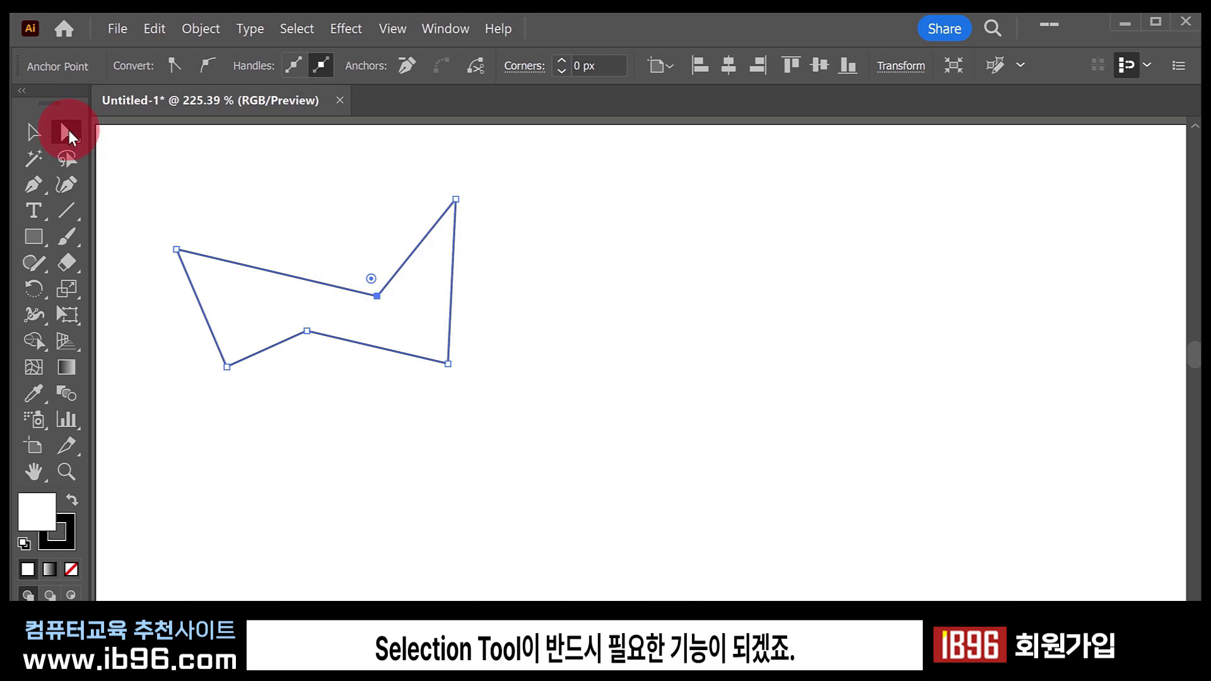
key("ctrl+z")
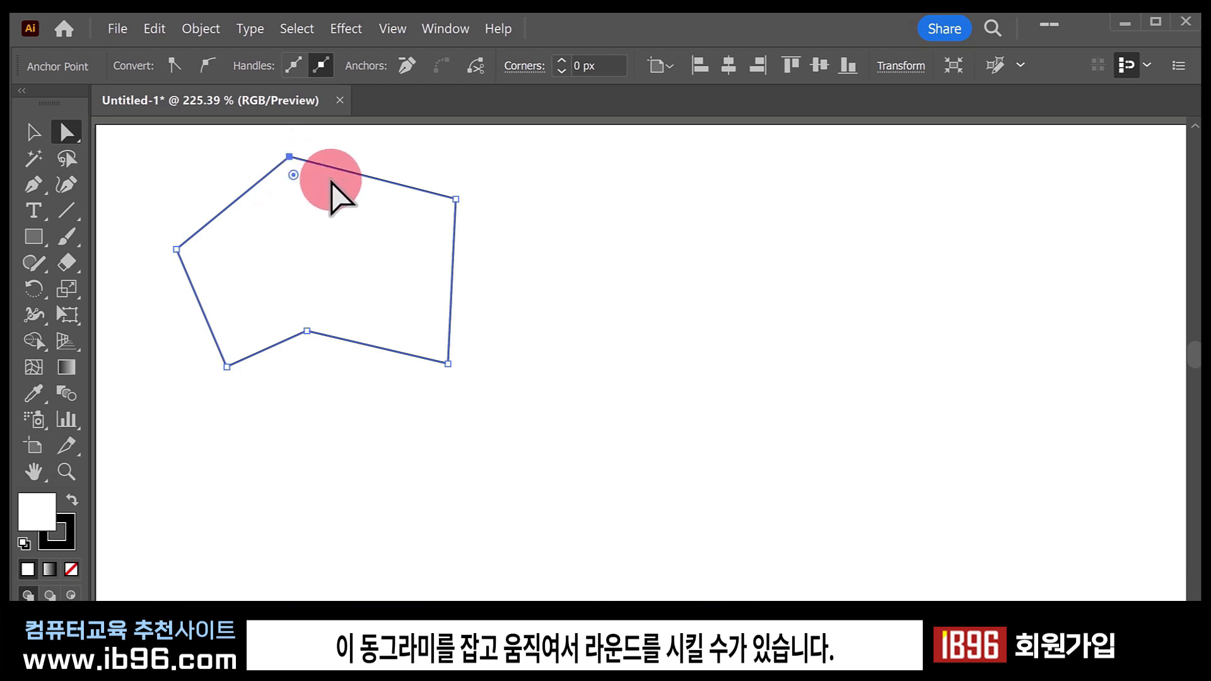
Try rounding the polygon's top corner, all of its corners, and only its two right corners with the live corner widgets.
mouse_move(293, 175)
left_mouse_down()
mouse_move(295, 234)
mouse_move(292, 189)
mouse_move(271, 184)
mouse_move(322, 178)
mouse_move(306, 226)
mouse_move(294, 173)
left_mouse_up()
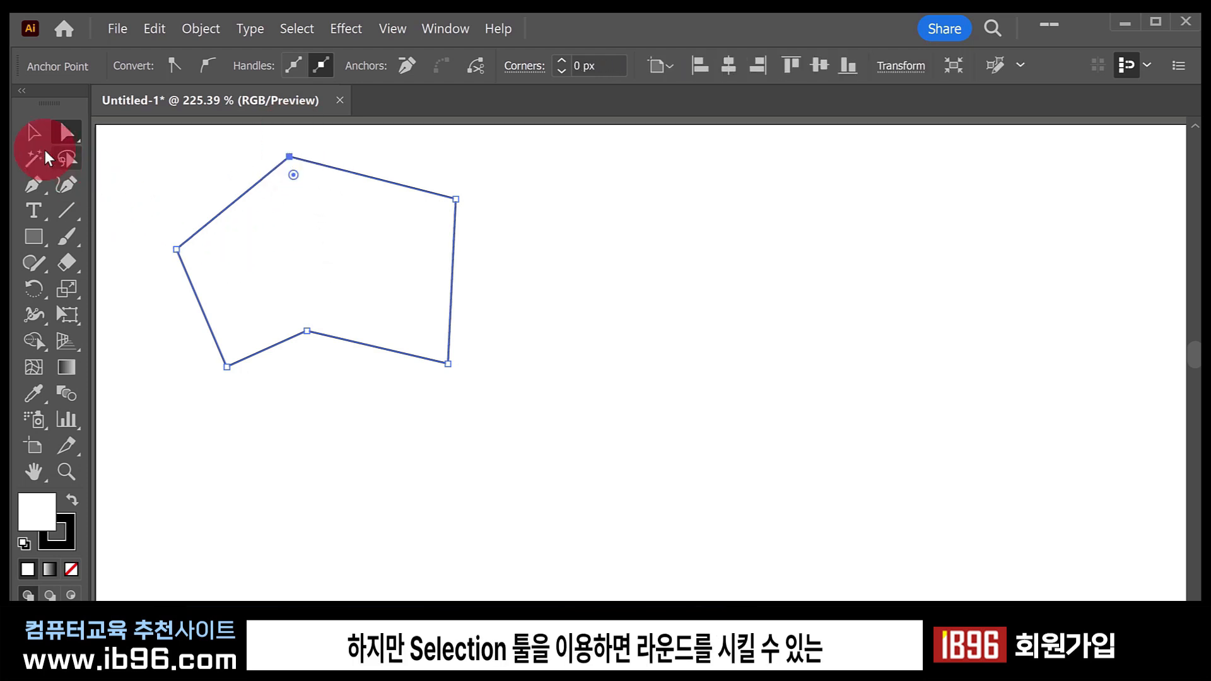
left_click(35, 133)
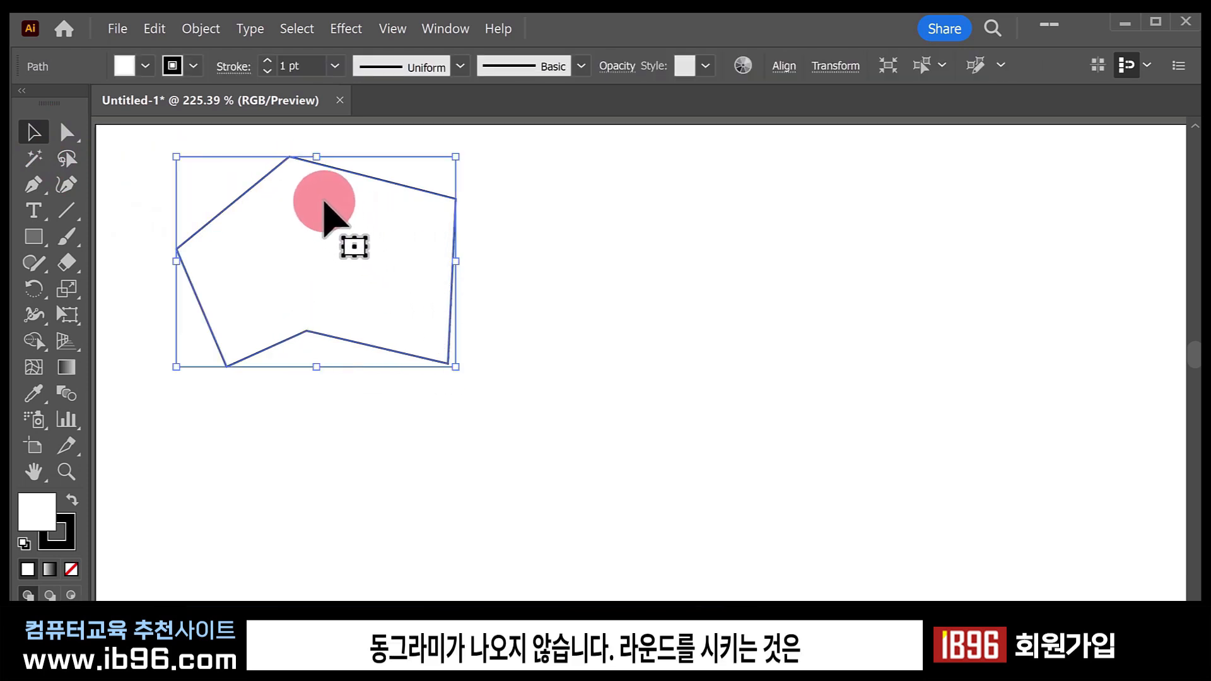
left_click(62, 133)
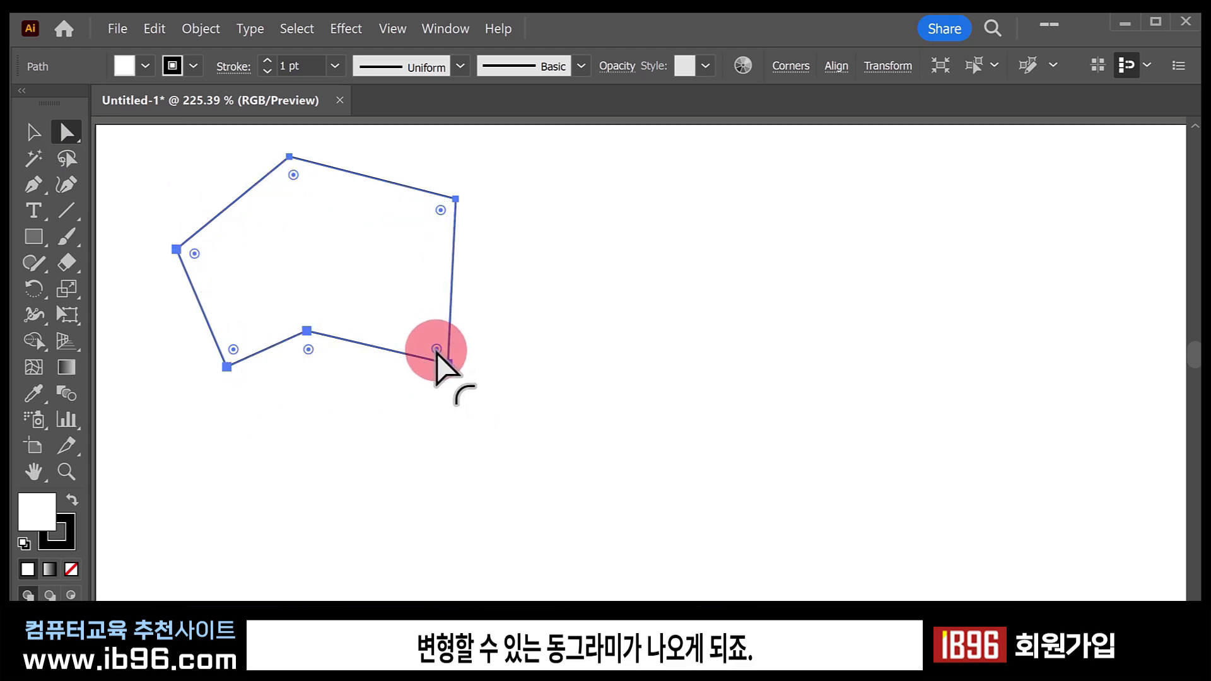
left_click_drag(437, 349, 382, 414)
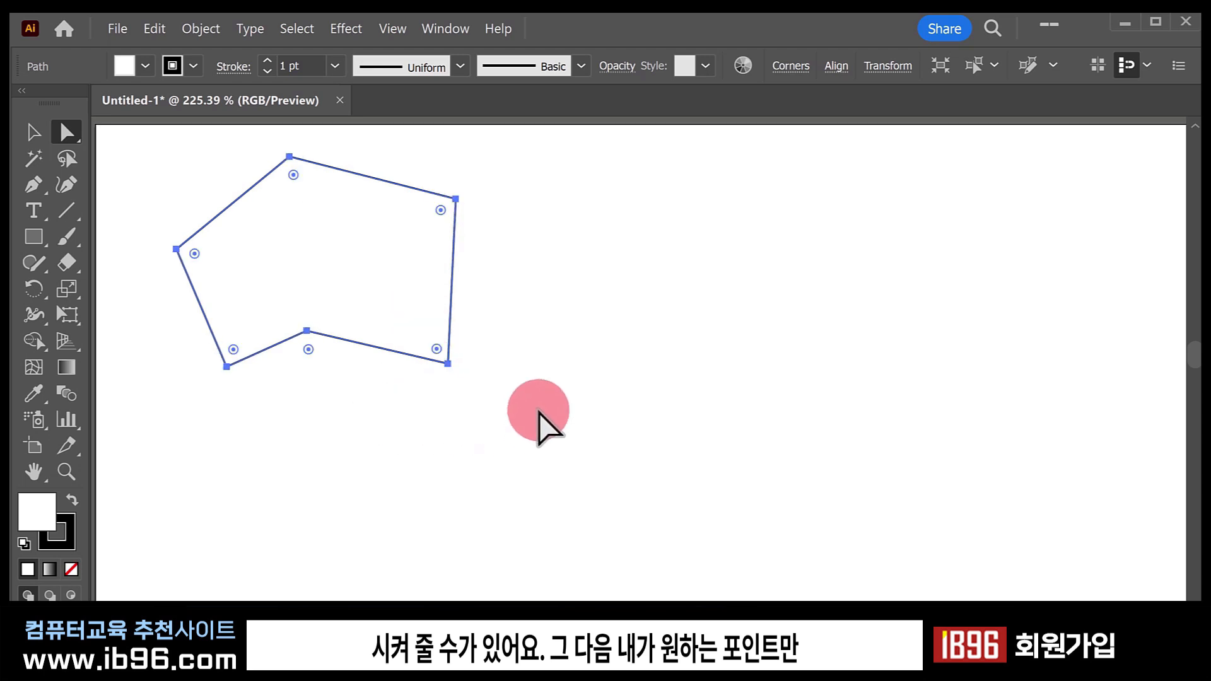
left_click_drag(514, 162, 405, 407)
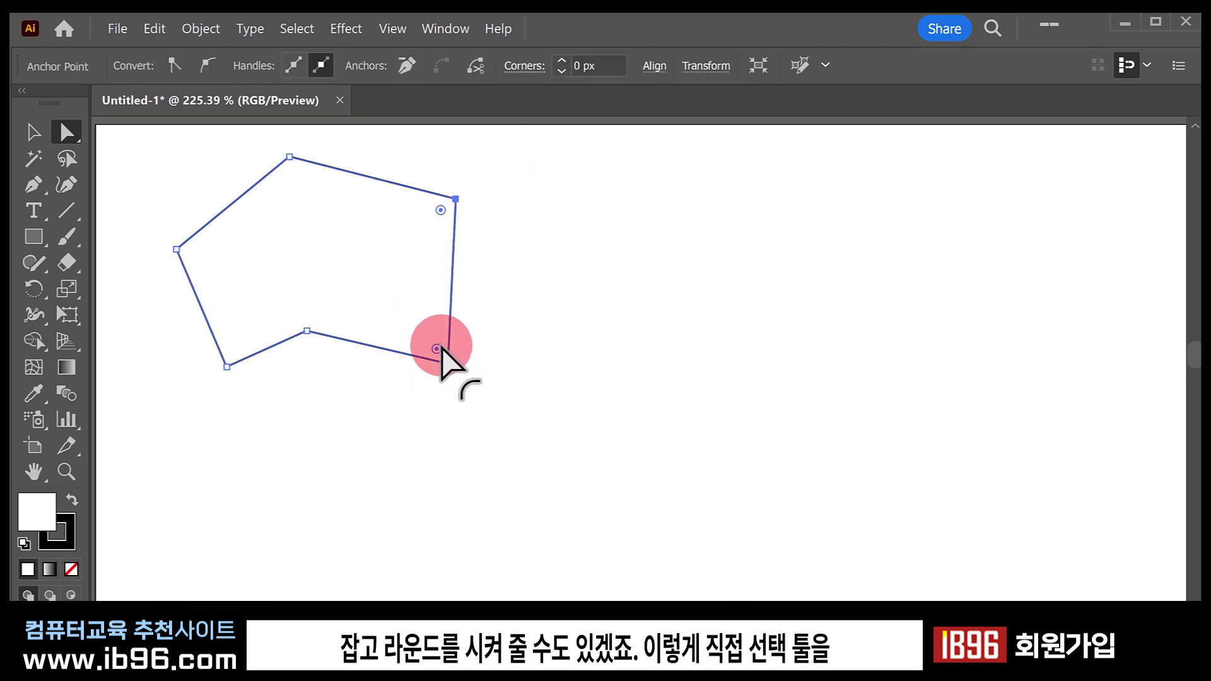
left_click_drag(436, 351, 458, 379)
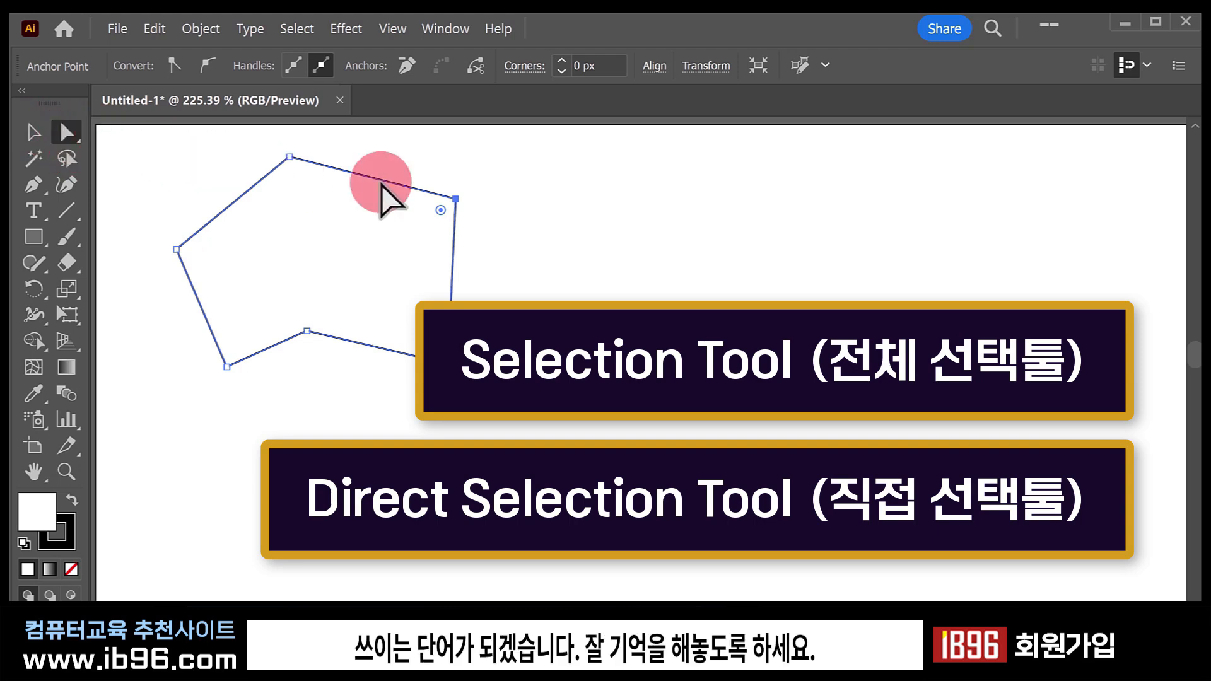
Move the polygon's two right anchors together slightly up and right, and move them with the notch anchor down and left.
left_click_drag(494, 162, 443, 434)
left_click_drag(502, 158, 421, 377)
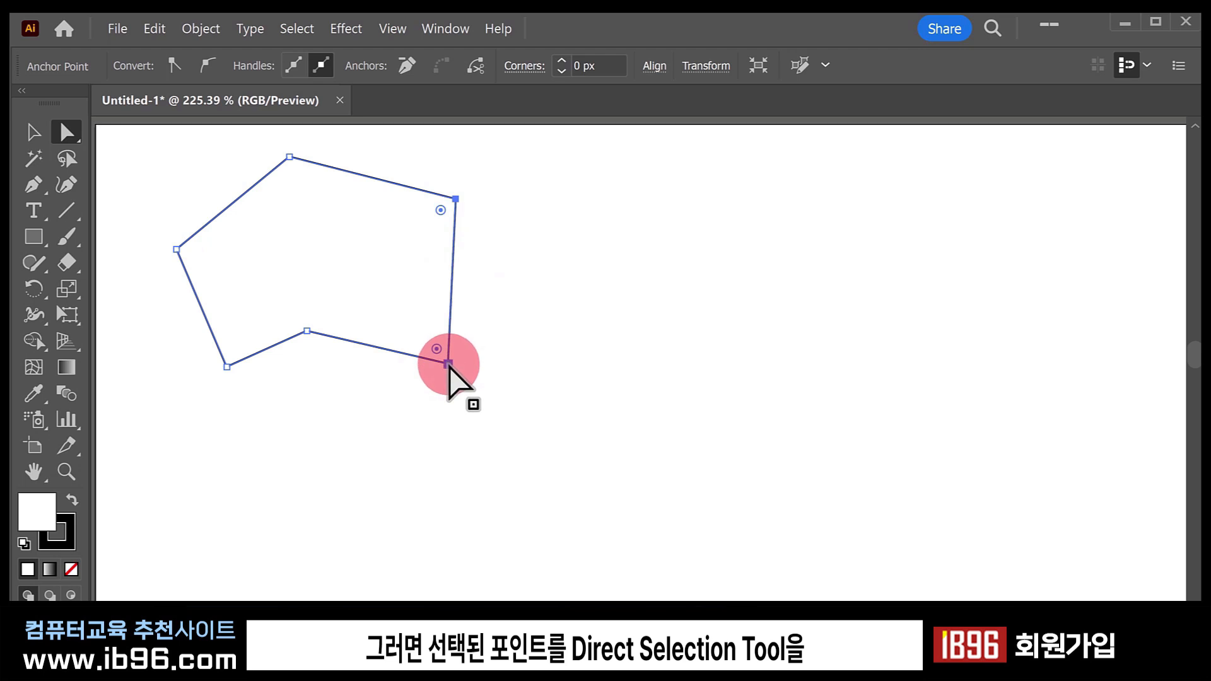
left_click_drag(449, 364, 474, 357)
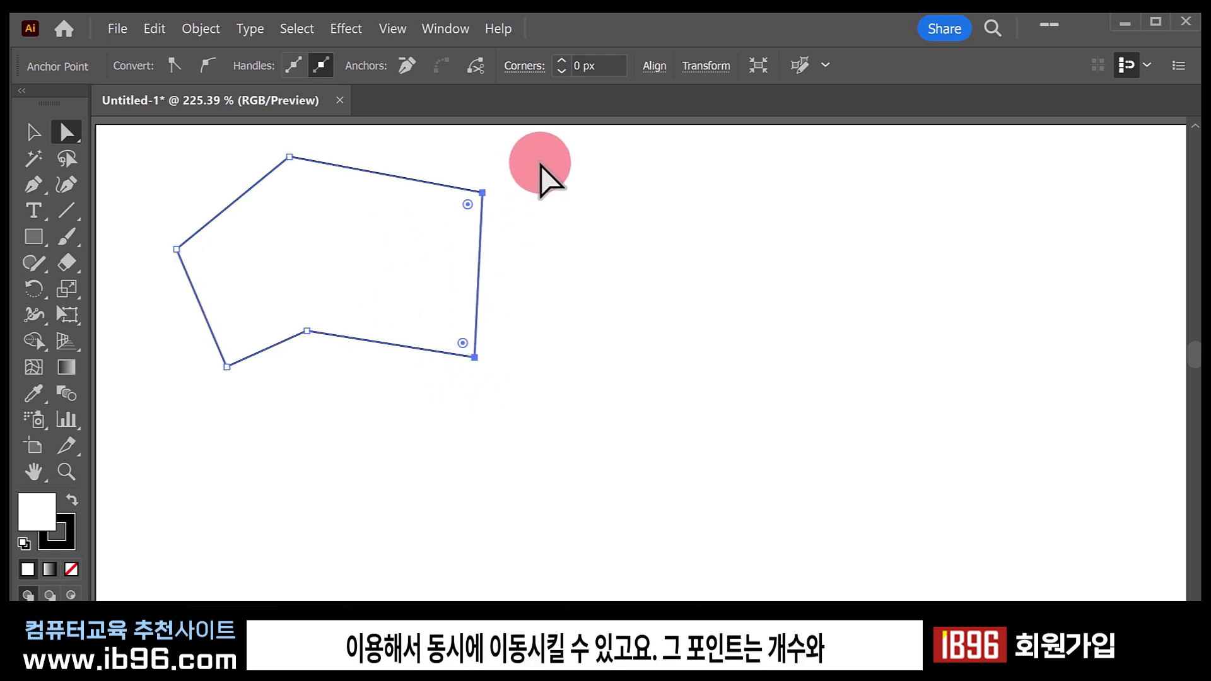
left_click_drag(536, 156, 297, 376)
left_click_drag(474, 358, 449, 388)
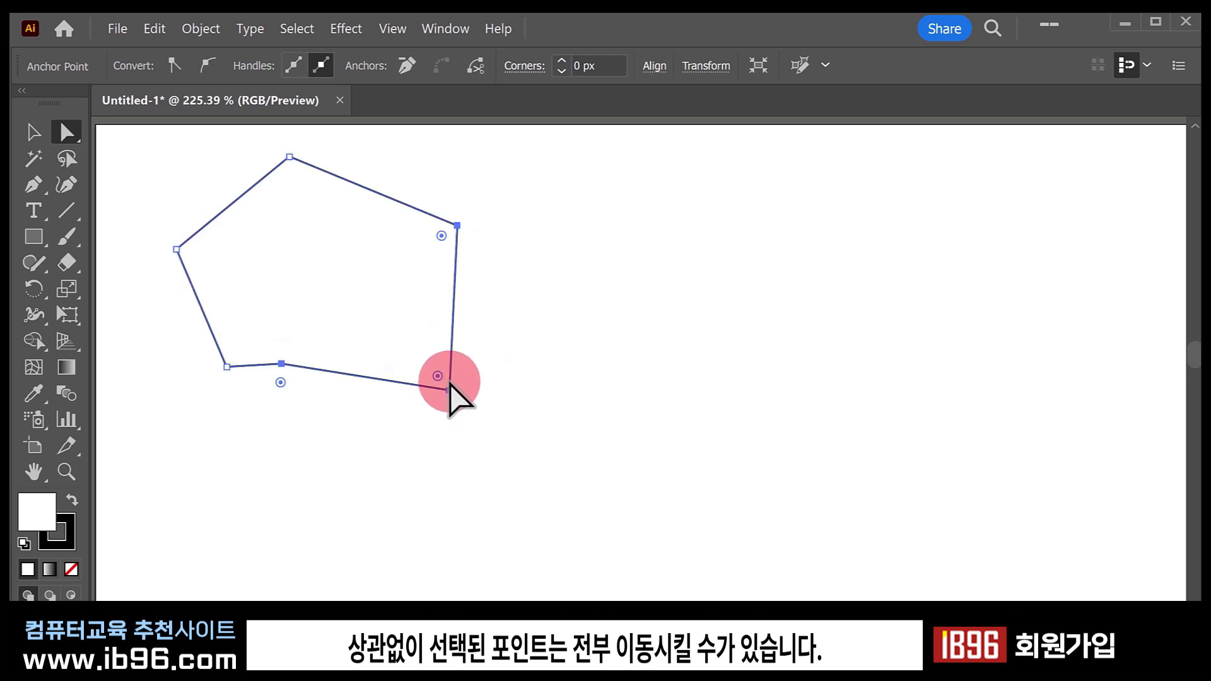
Move the whole polygon slightly down and left with the Selection Tool, and delete it from the artboard.
left_click(33, 134)
left_click(263, 180)
mouse_move(259, 181)
left_mouse_down()
mouse_move(283, 174)
mouse_move(423, 263)
mouse_move(225, 205)
mouse_move(353, 217)
mouse_move(241, 210)
mouse_move(243, 200)
left_mouse_up()
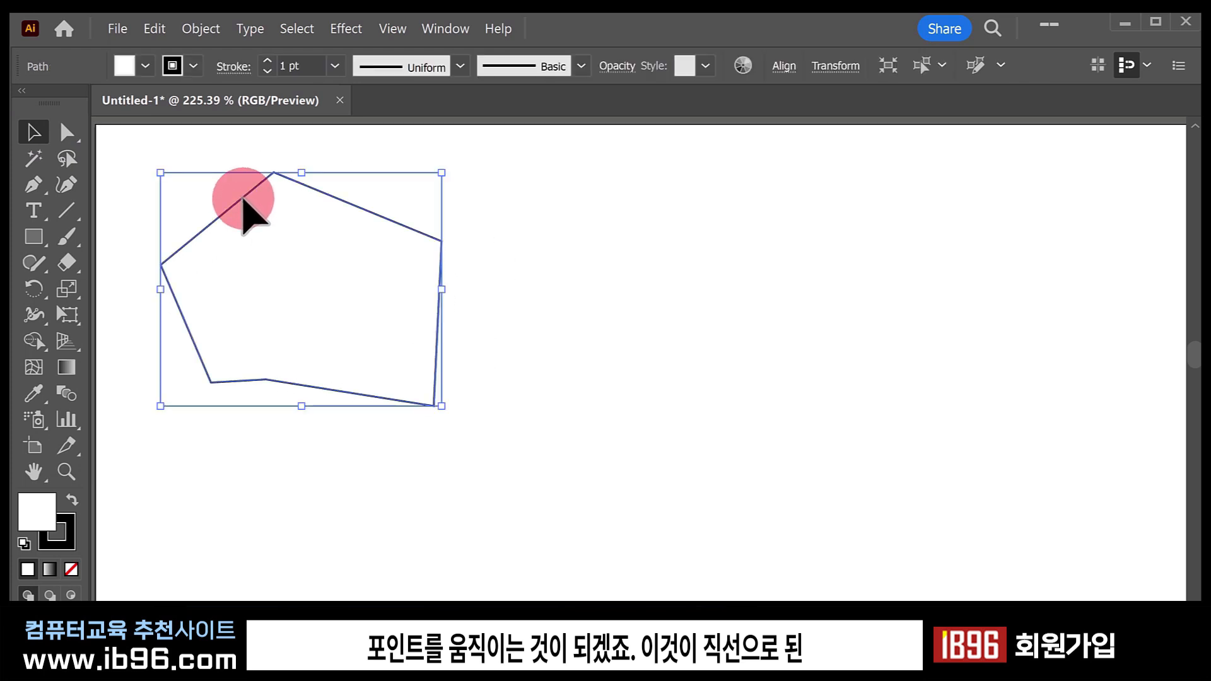
key("ctrl+shift+a")
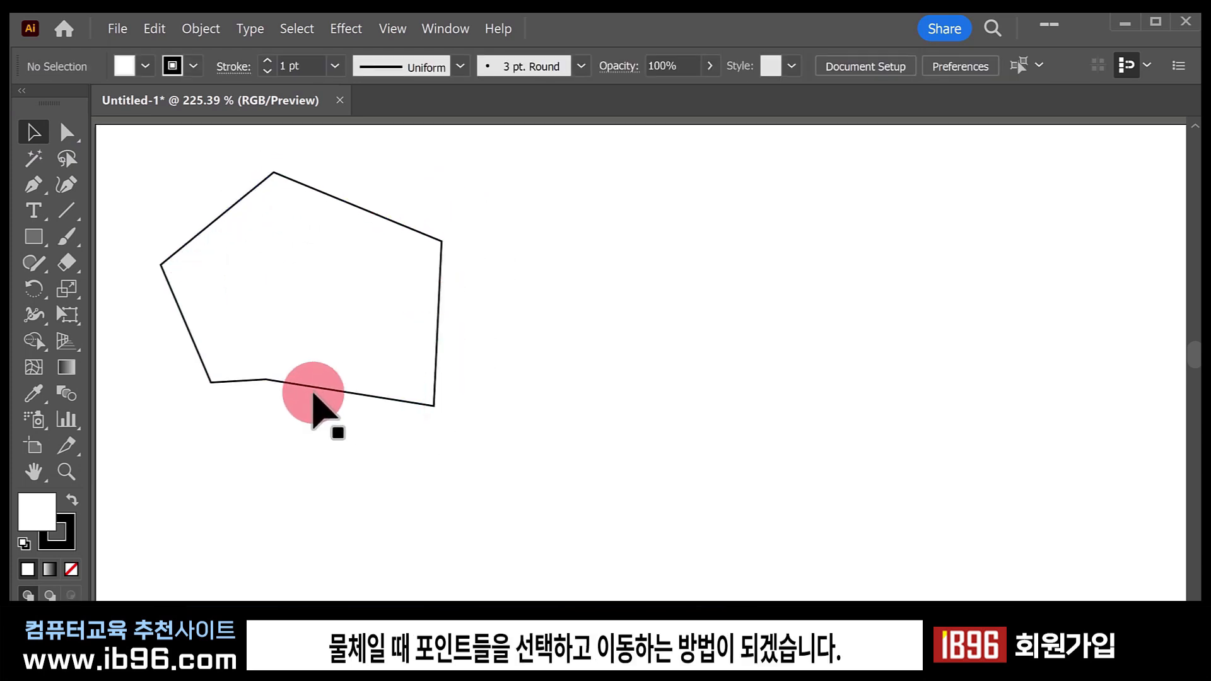
left_click(306, 186)
key("Delete")
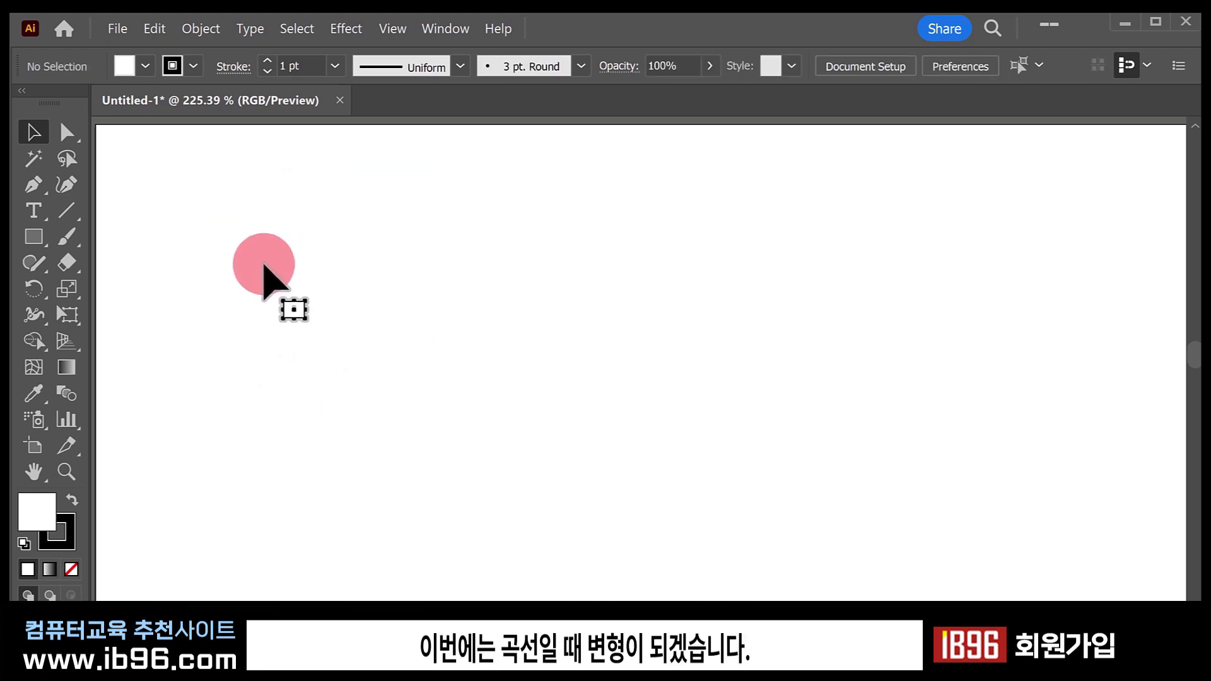
Draw a closed, irregular curved shape with five anchor points using the Pen tool, and display its bounding box with the Selection Tool.
left_click(34, 185)
left_click(294, 269)
left_click_drag(355, 203, 390, 208)
left_click_drag(470, 294, 458, 333)
left_click(487, 452)
left_click_drag(487, 452, 433, 511)
left_click_drag(314, 396, 324, 332)
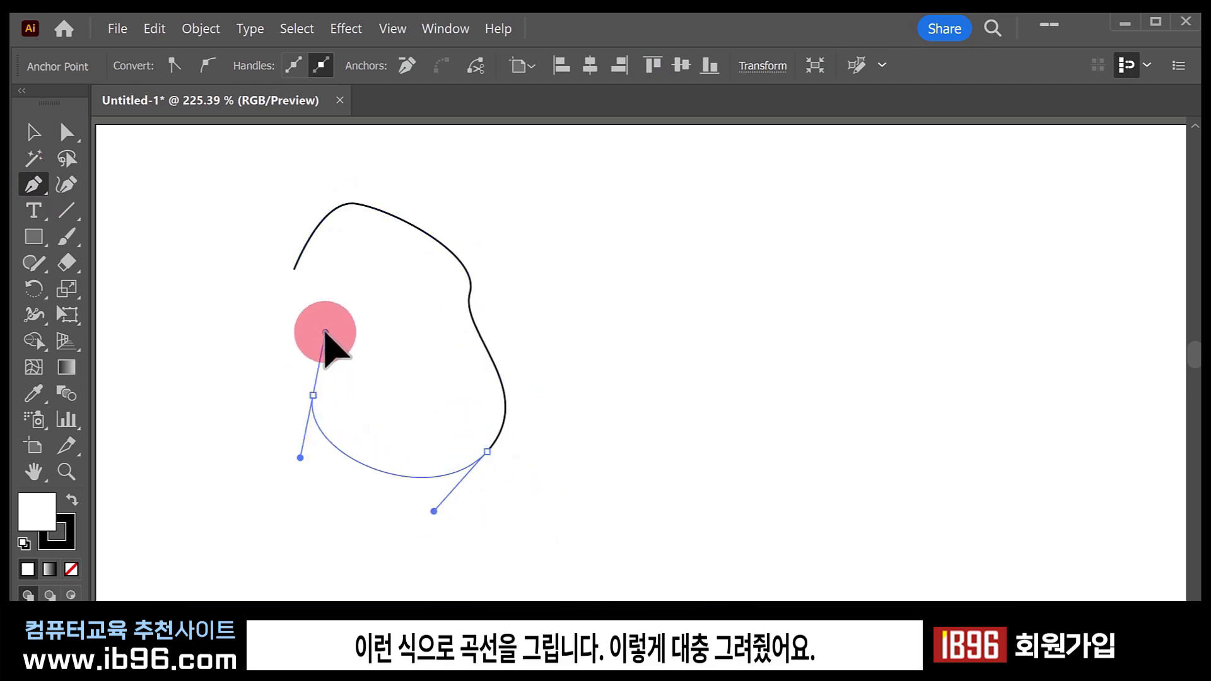
left_click_drag(294, 269, 300, 242)
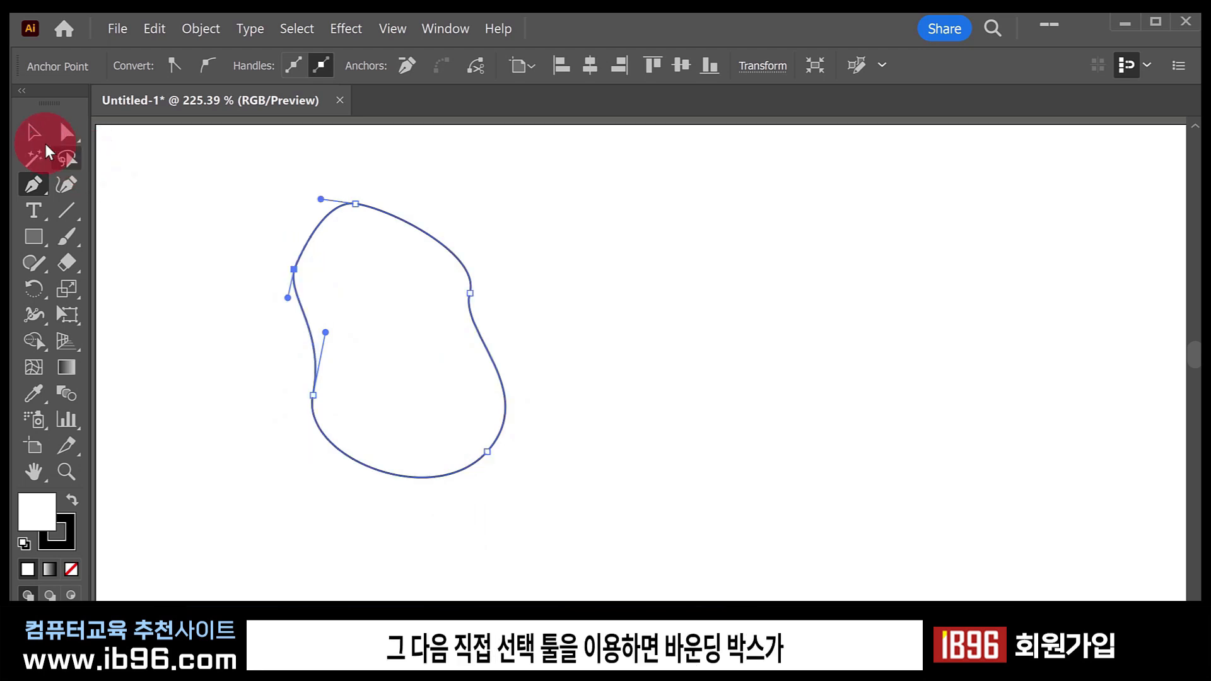
left_click(34, 134)
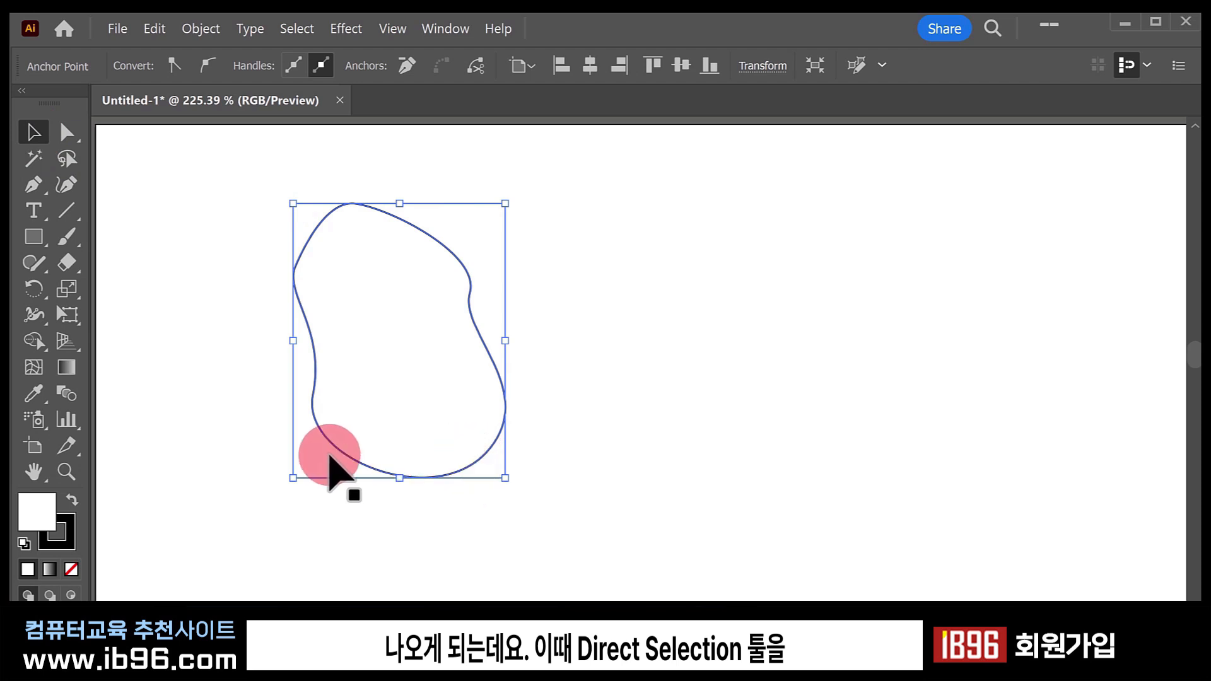
Examine the direction handles of the curved shape's left, top and upper-right anchor points using the Direct Selection Tool.
left_click(67, 133)
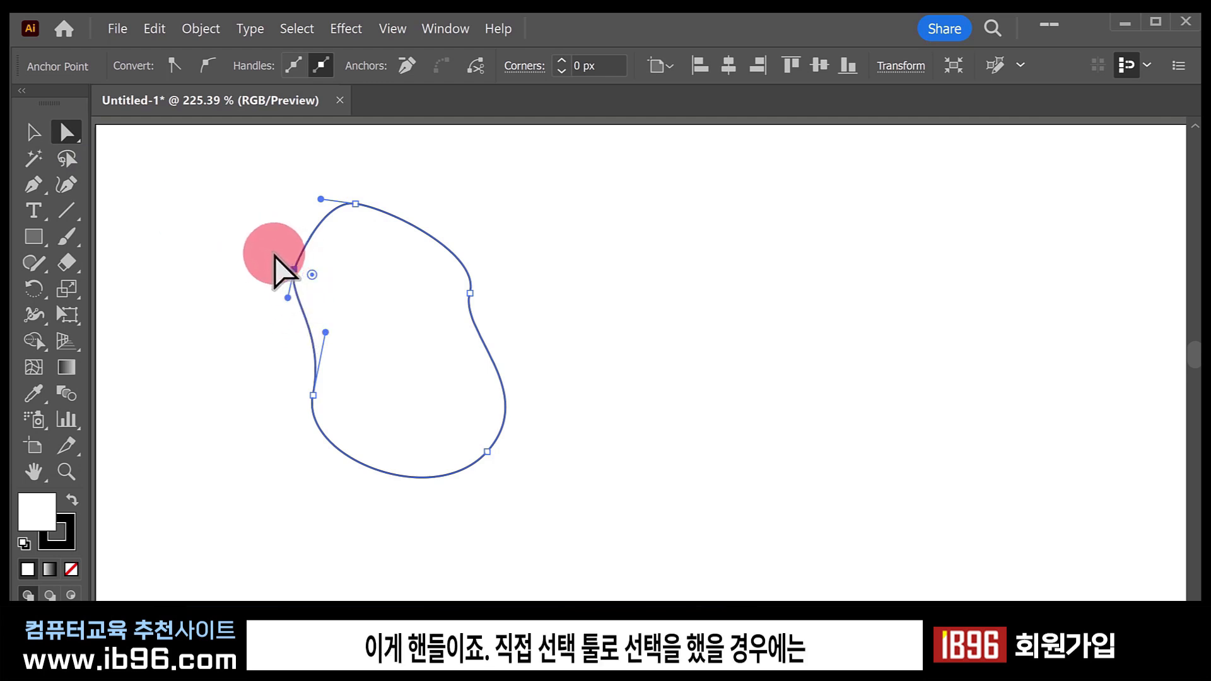
left_click_drag(263, 252, 313, 292)
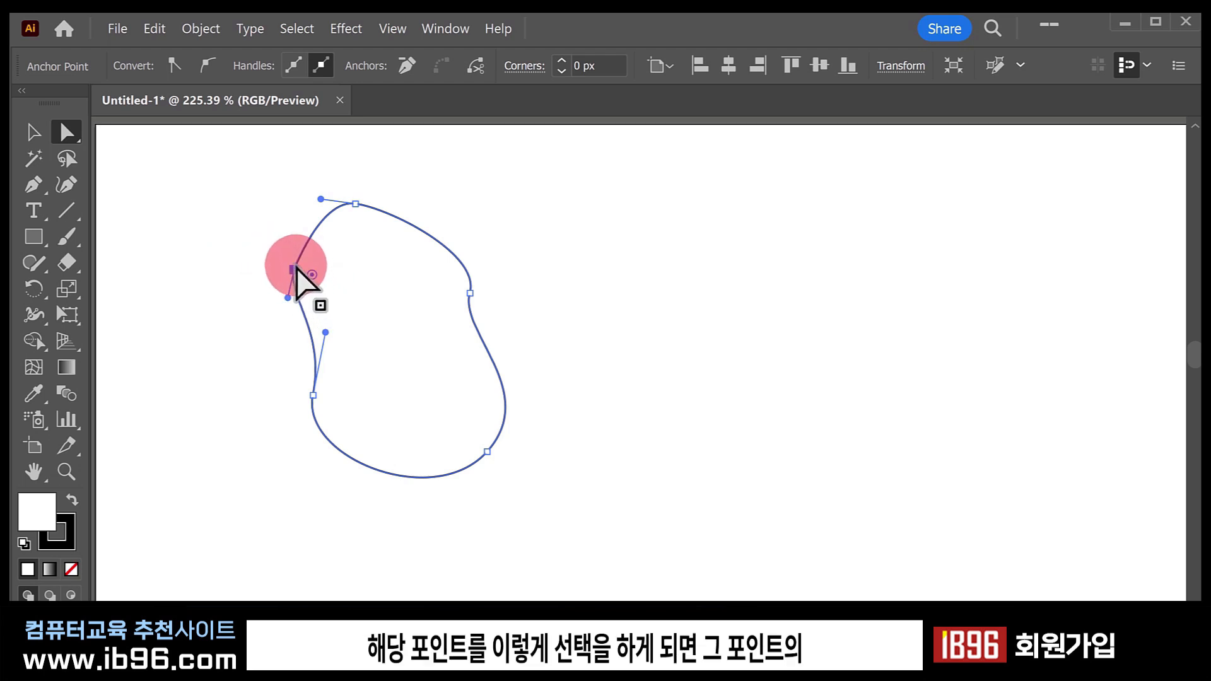
left_click(355, 203)
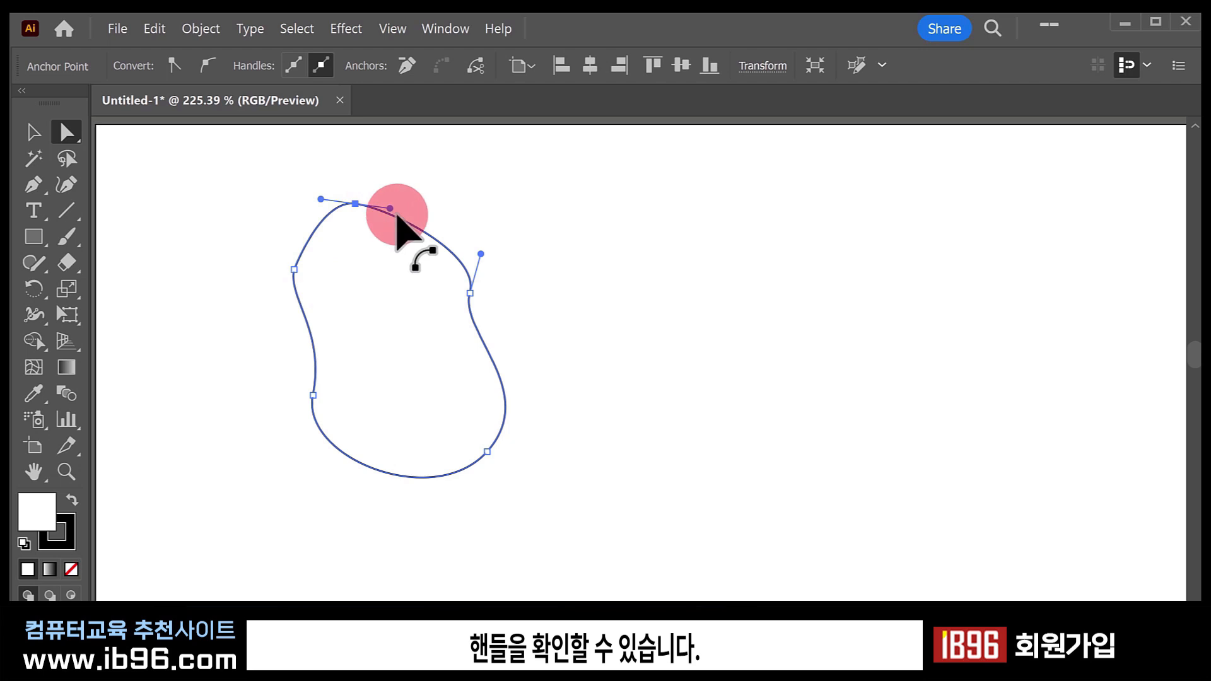
left_click(470, 293)
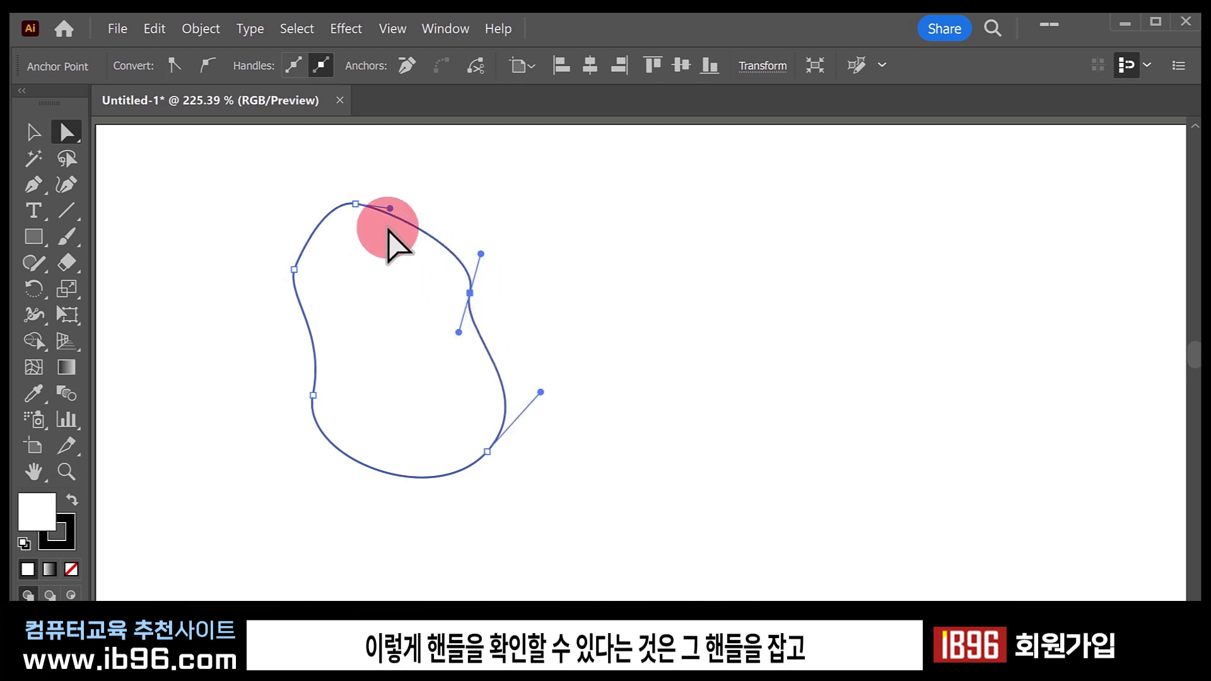
Tilt the direction handles of the curved shape's top anchor and move that anchor slightly right and down, widening the top curve.
left_click(355, 205)
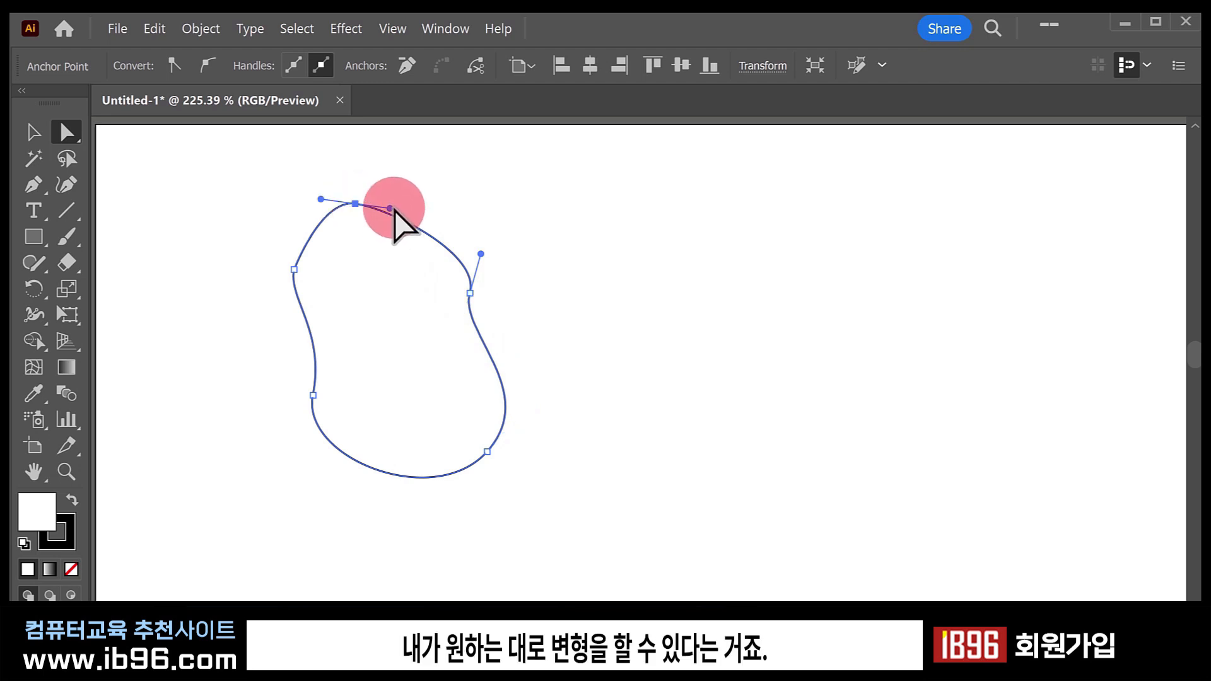
left_click_drag(389, 208, 326, 207)
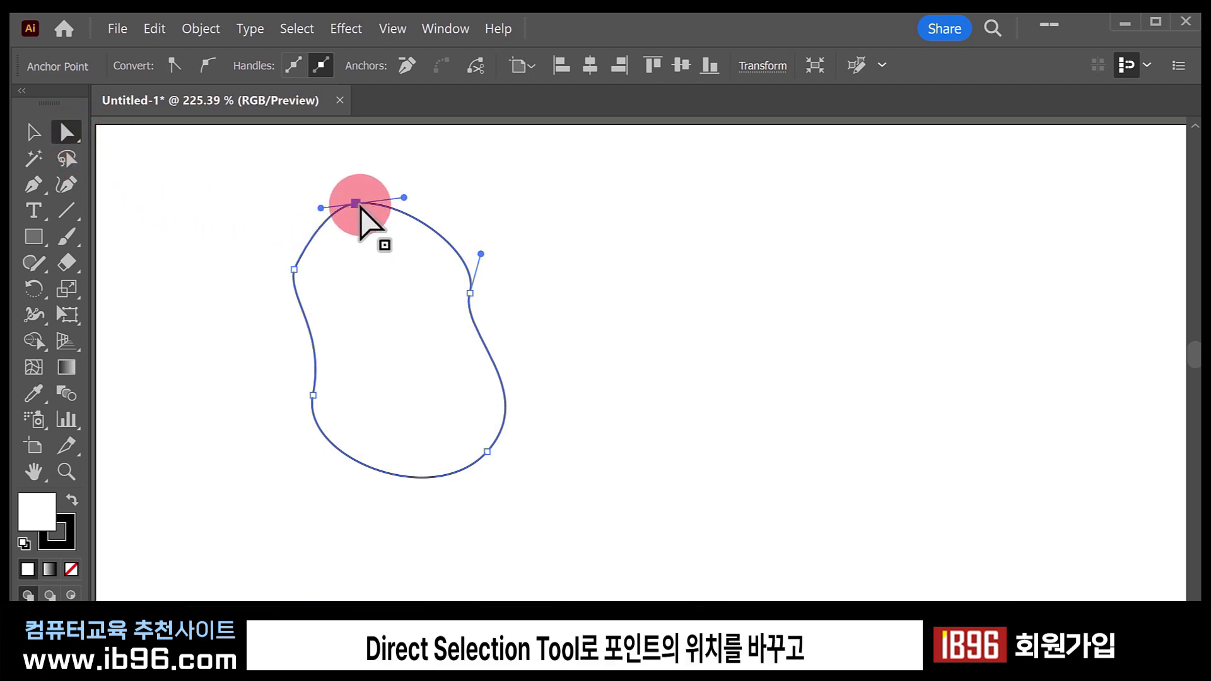
left_click_drag(356, 203, 312, 217)
mouse_move(411, 203)
left_mouse_down()
mouse_move(426, 202)
mouse_move(396, 250)
mouse_move(400, 202)
left_mouse_up()
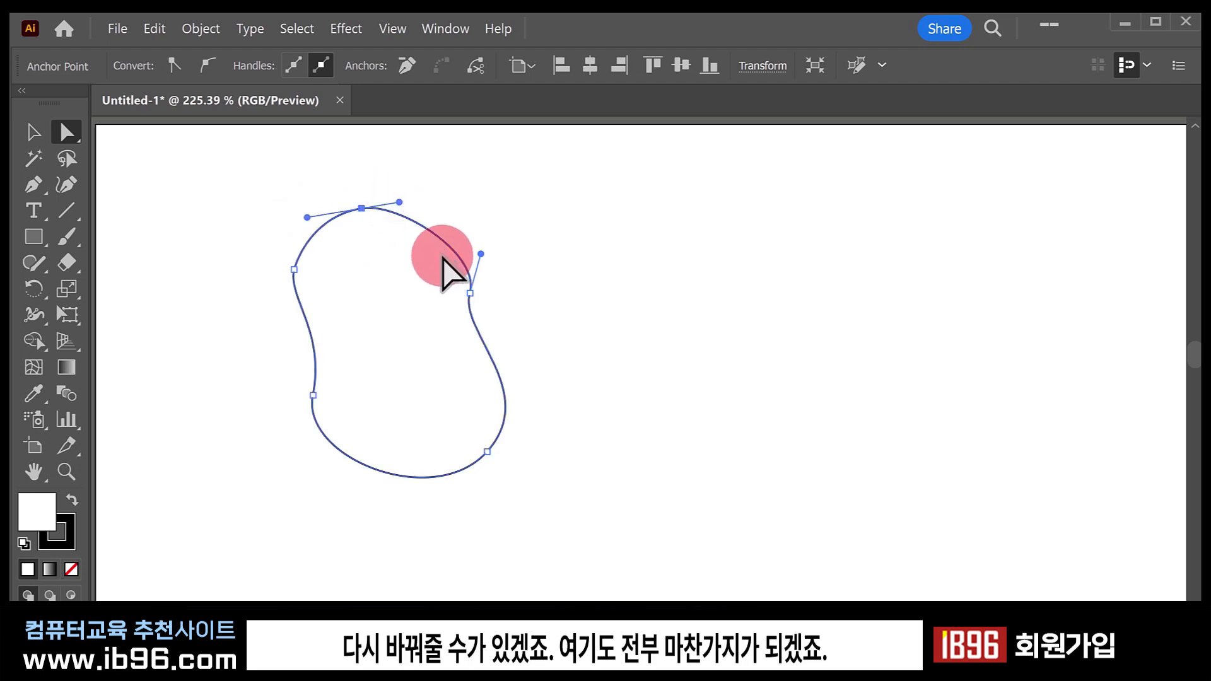
Move the upper-right anchor of the curved shape slightly outward and up, and tilt its upper handle to the right.
left_click(471, 294)
mouse_move(471, 294)
left_mouse_down()
mouse_move(448, 319)
mouse_move(482, 287)
left_mouse_up()
mouse_move(494, 248)
left_mouse_down()
mouse_move(503, 239)
mouse_move(449, 242)
mouse_move(495, 249)
left_mouse_up()
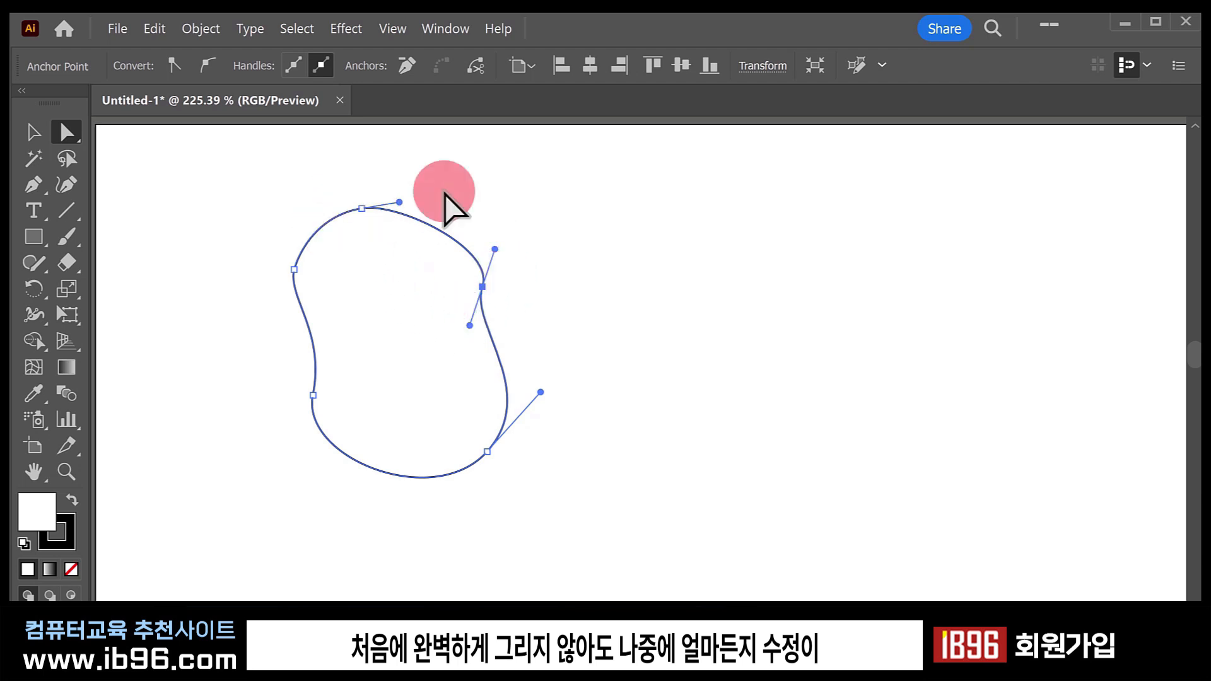
mouse_move(495, 249)
left_mouse_down()
mouse_move(421, 256)
mouse_move(411, 286)
mouse_move(489, 221)
mouse_move(504, 247)
left_mouse_up()
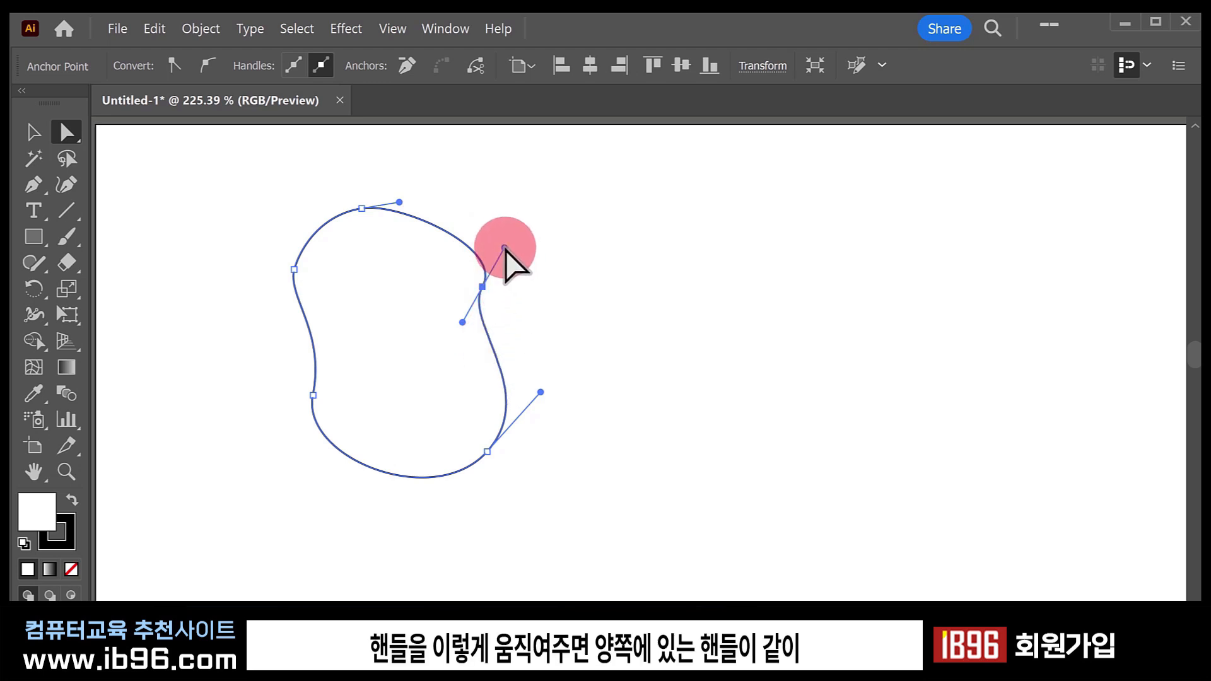
Swing and lengthen the upper-right anchor's paired handles in several directions, ending with the upper one slanting right and the lower one left.
left_click_drag(504, 247, 479, 231)
left_click(484, 285)
left_click_drag(485, 344, 450, 326)
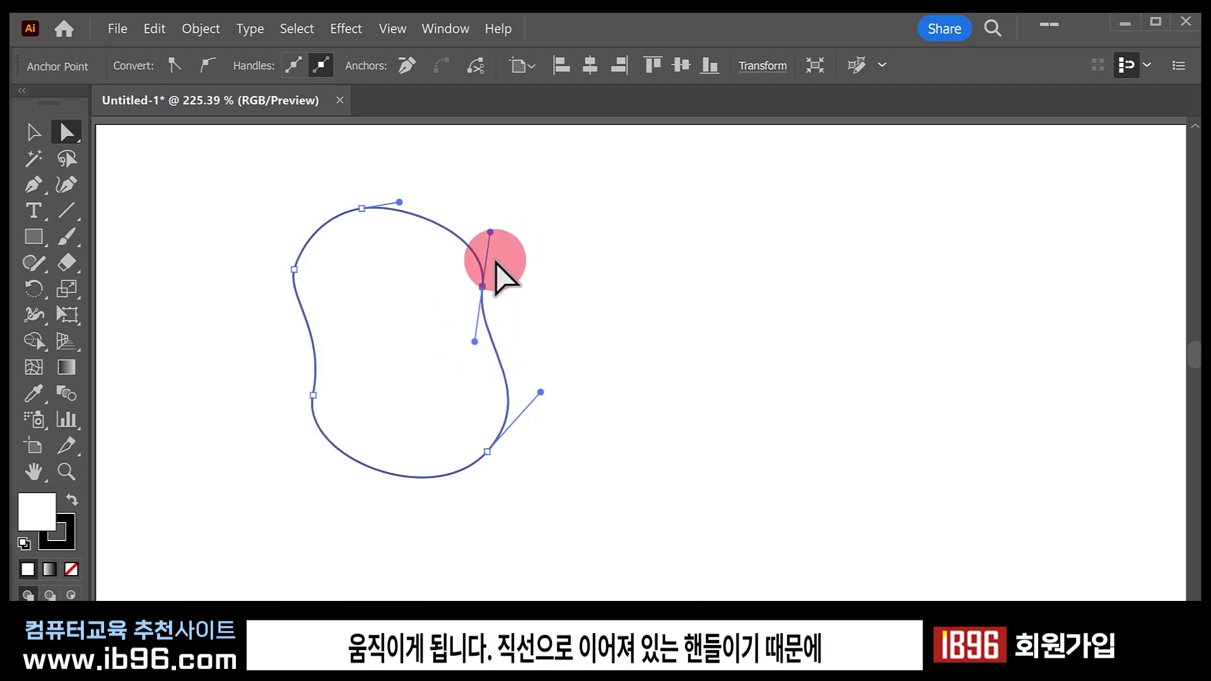
left_click_drag(474, 341, 480, 304)
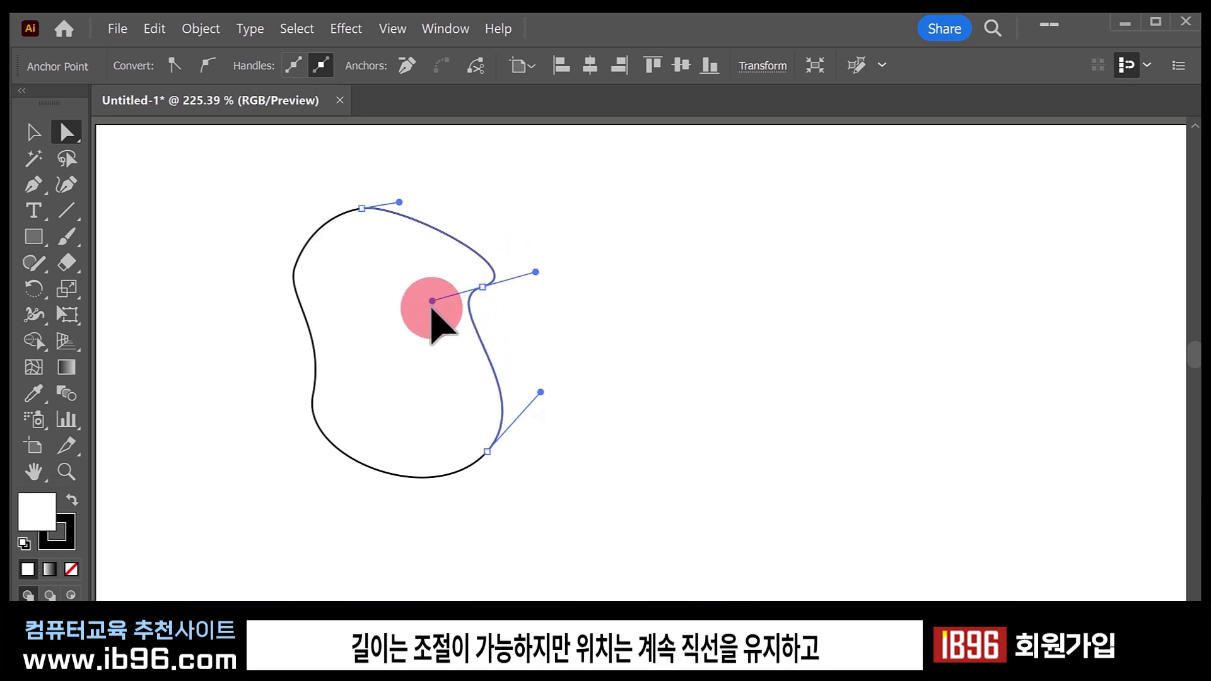
left_click_drag(500, 344, 474, 341)
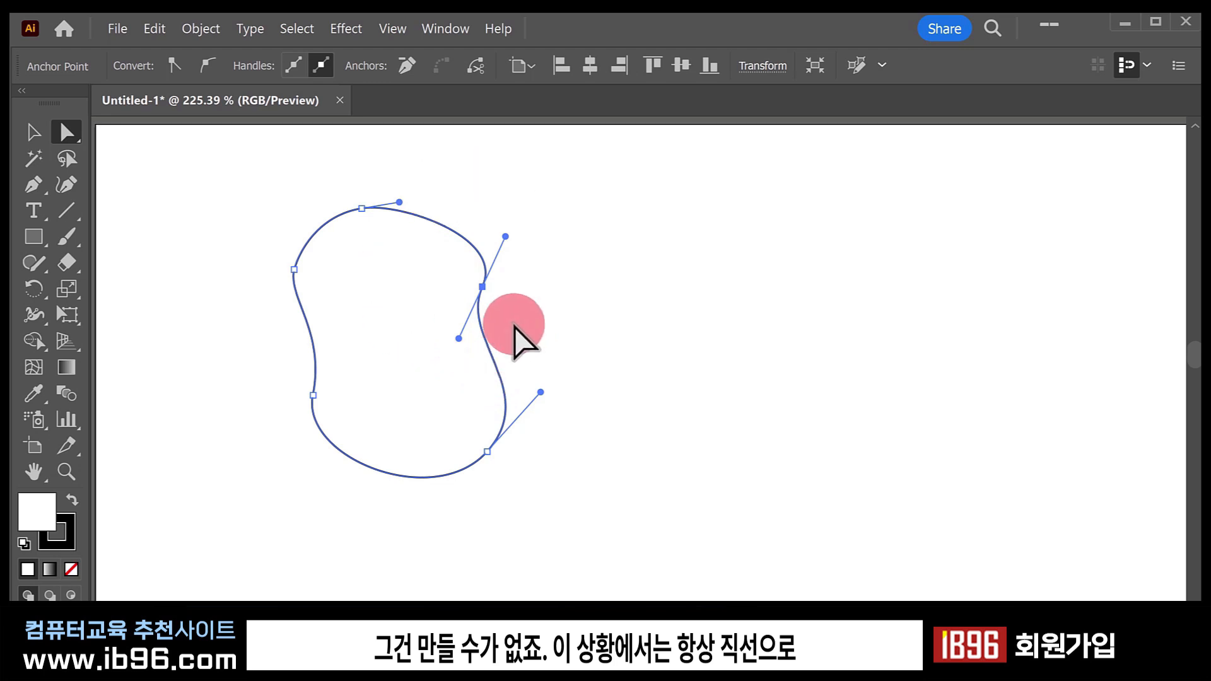
mouse_move(458, 339)
left_mouse_down()
mouse_move(433, 306)
mouse_move(489, 330)
mouse_move(457, 343)
left_mouse_up()
left_click(482, 288)
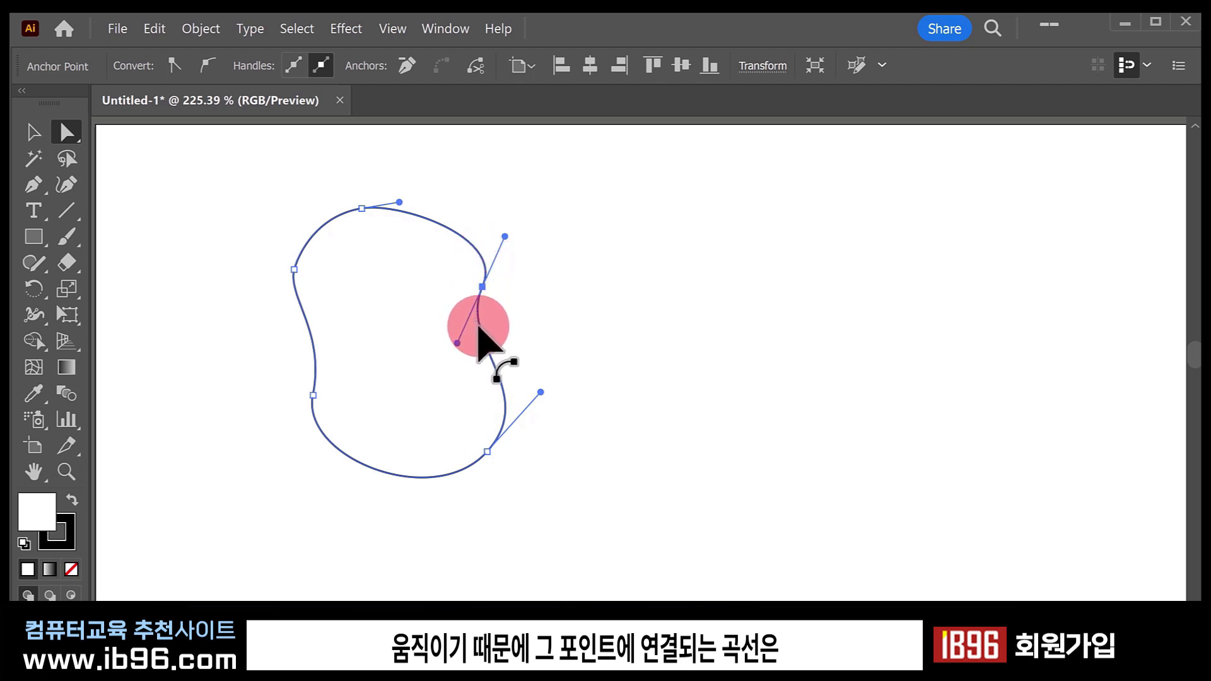
mouse_move(457, 343)
left_mouse_down()
mouse_move(432, 306)
mouse_move(454, 337)
left_mouse_up()
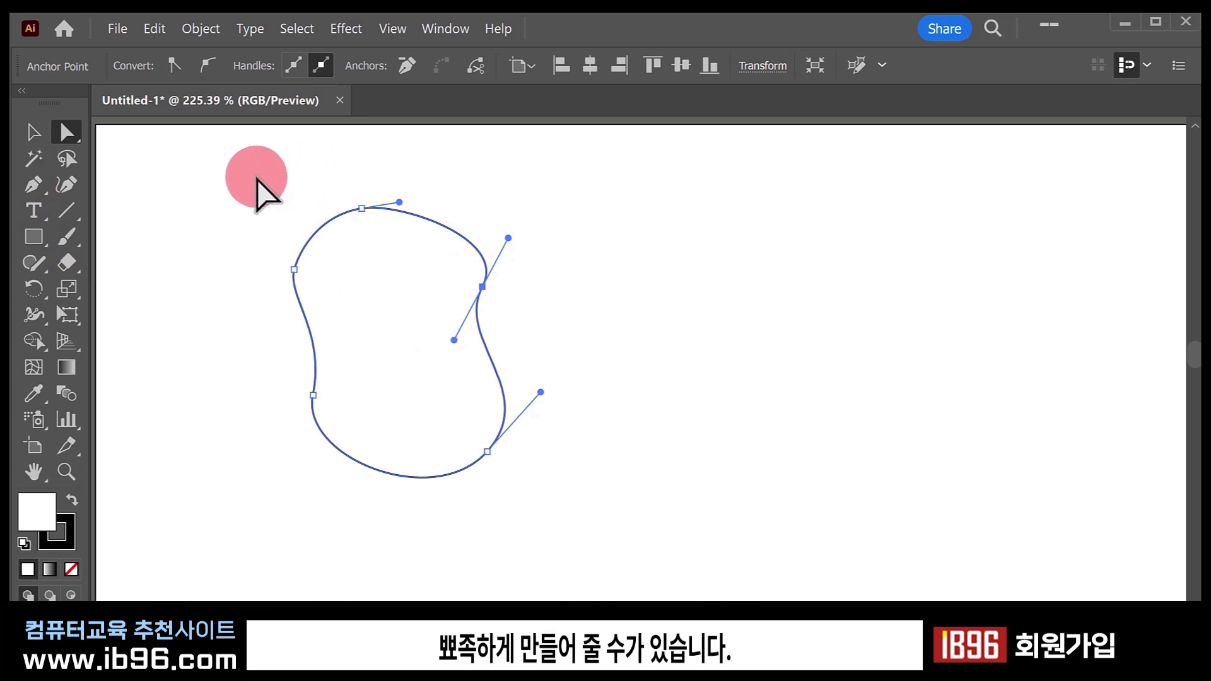
Delete the entire curved shape from the artboard.
left_click_drag(252, 173, 573, 511)
key("Delete")
Start a Pen tool path with an arched curve, remove the end anchor's outgoing handle, and add a straight downward segment.
key("p")
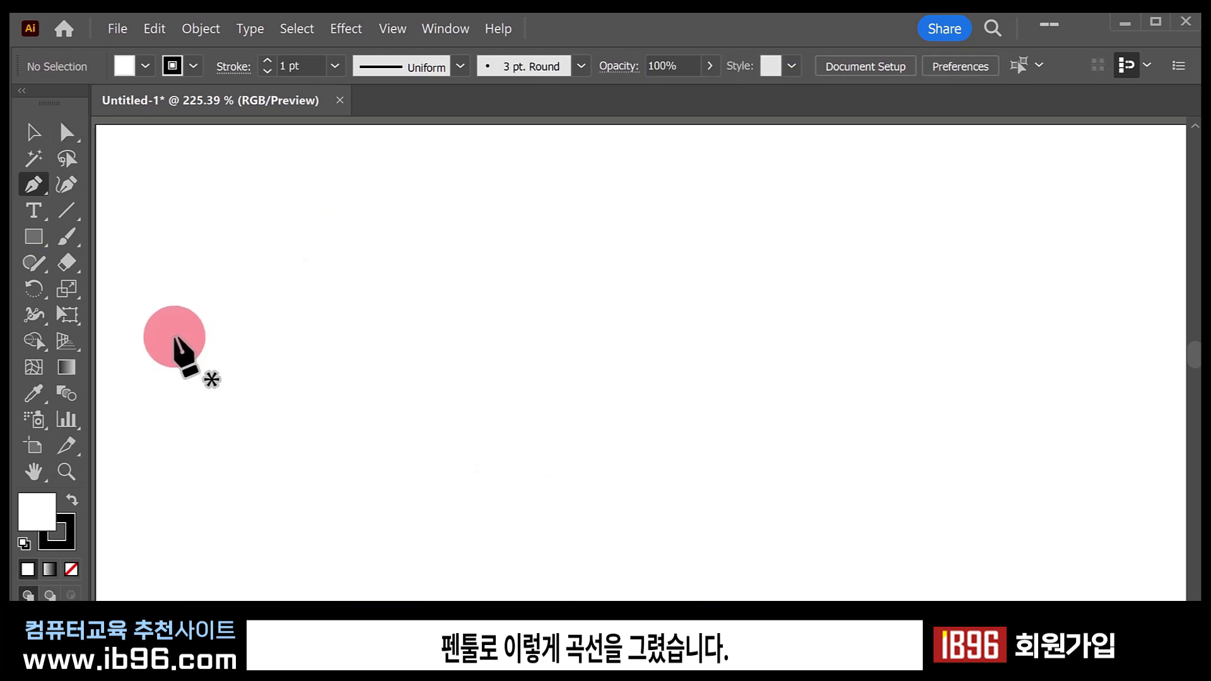
left_click(174, 335)
left_click_drag(277, 250, 352, 251)
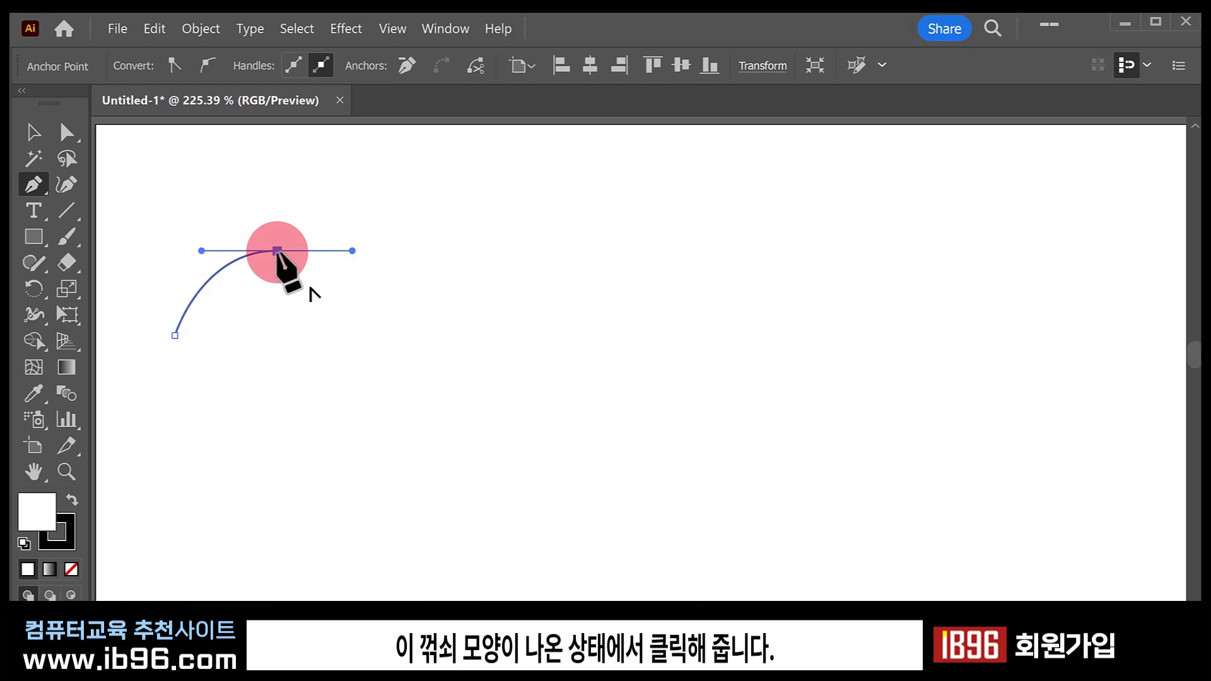
left_click(276, 250)
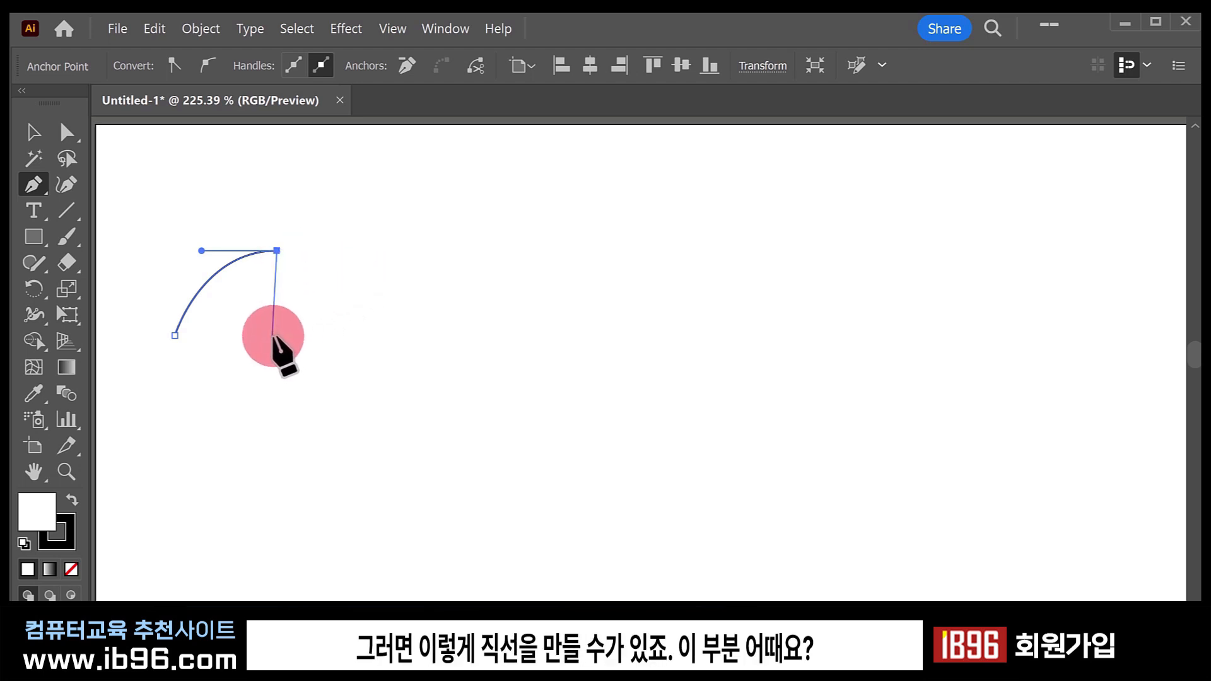
left_click(273, 336)
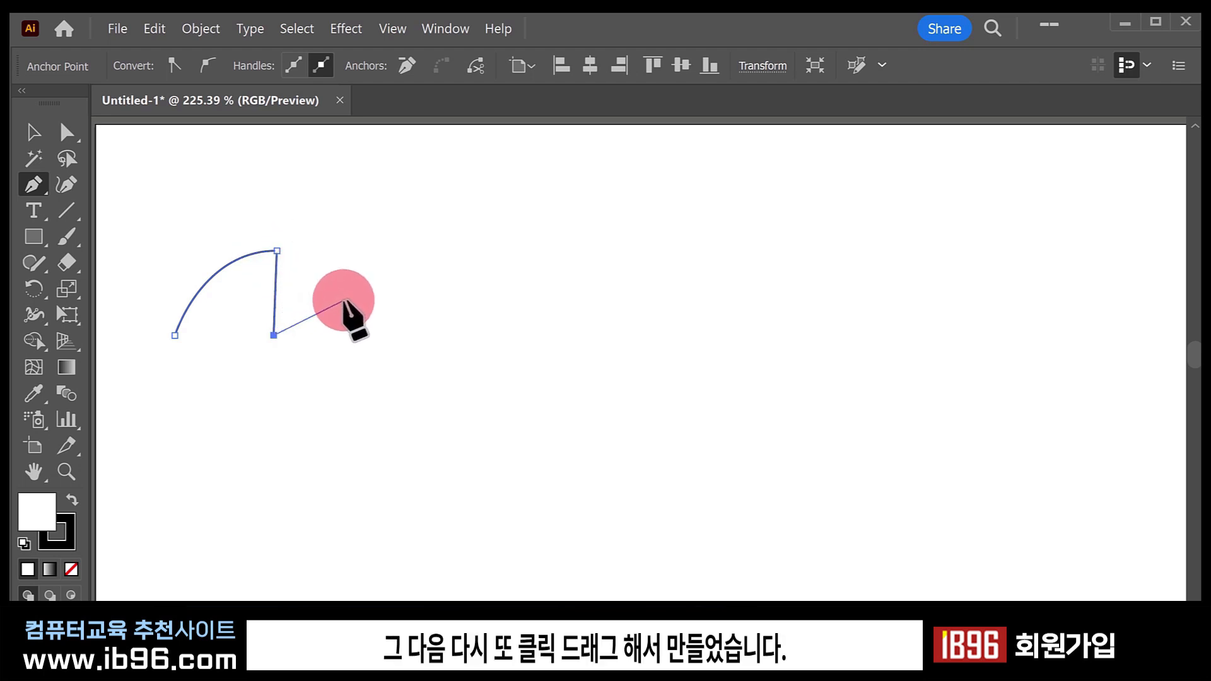
Continue the path with two sagging curves meeting at a sharp peak, add a straight downward segment, and close it to the starting anchor.
left_click_drag(377, 282, 384, 231)
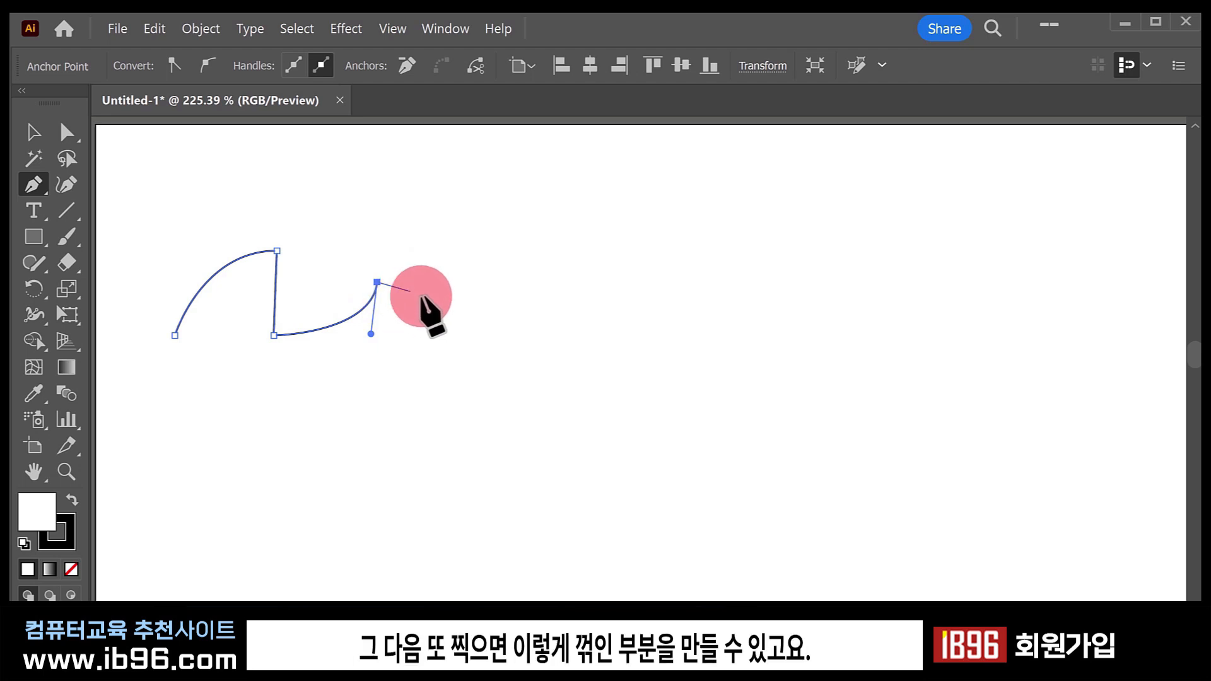
left_click(512, 318)
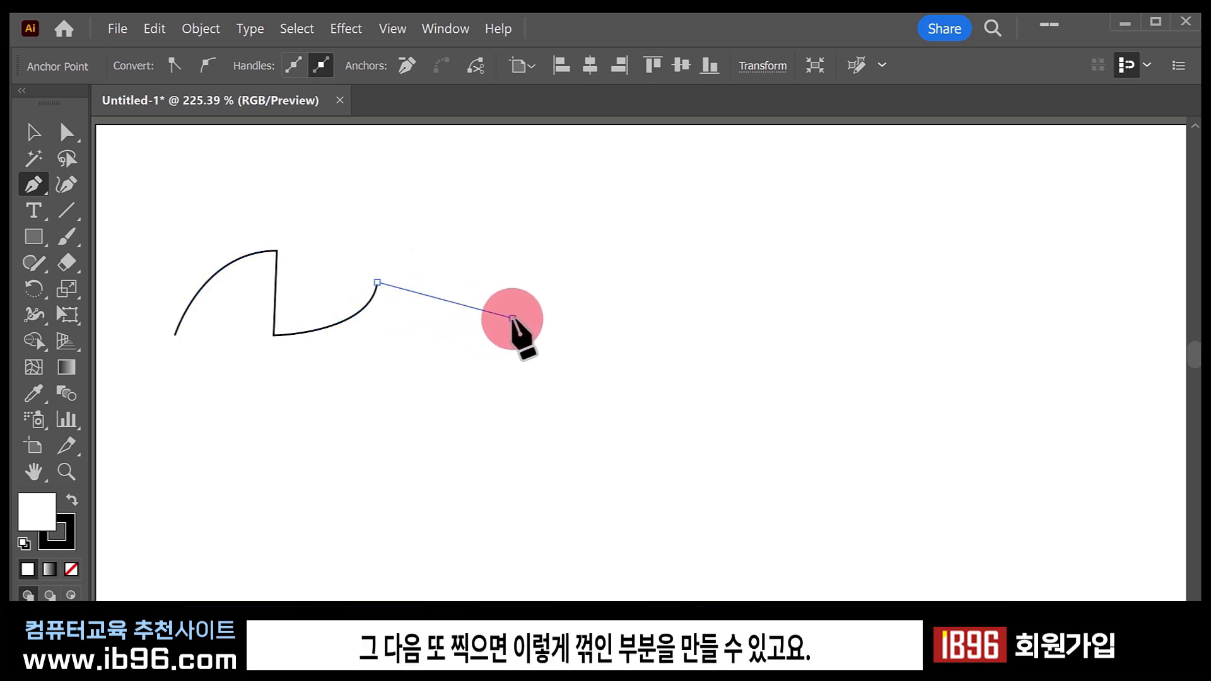
left_click_drag(512, 319, 631, 238)
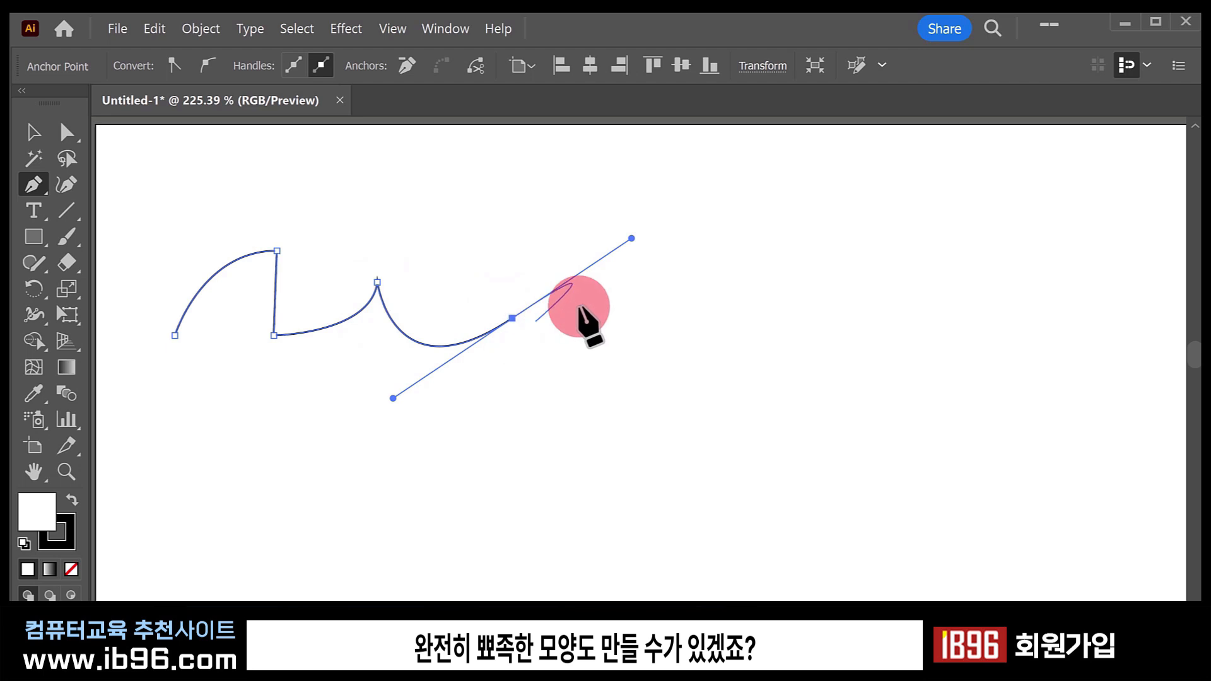
left_click(513, 318)
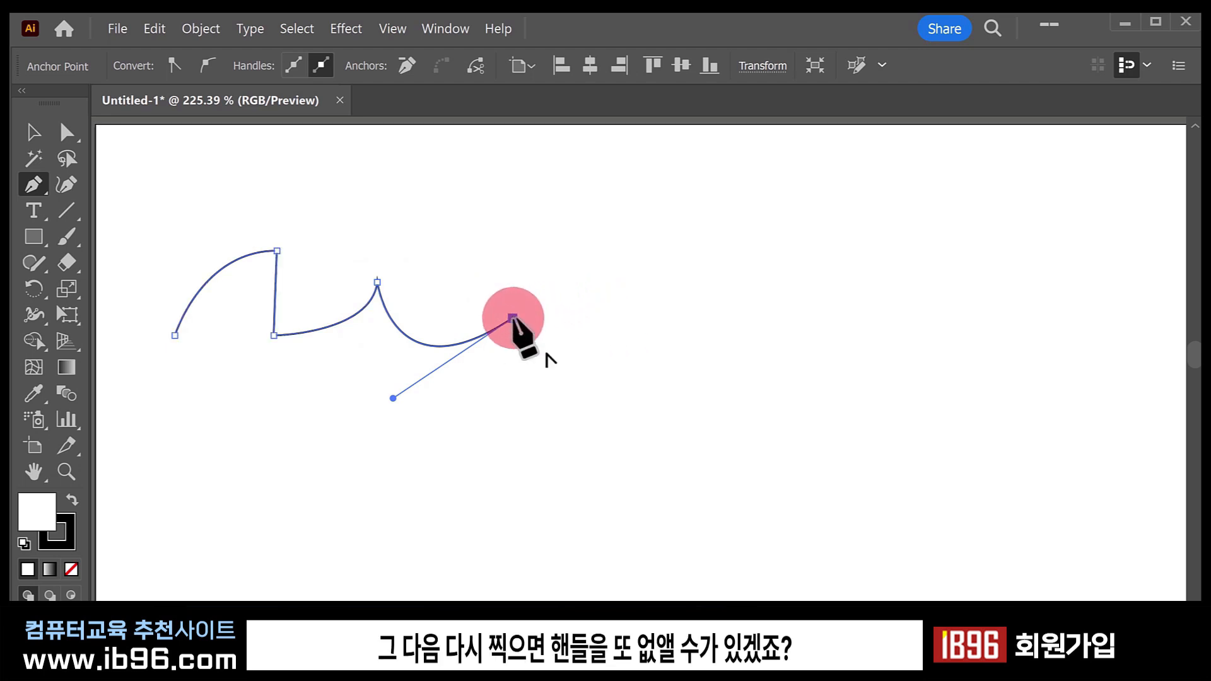
left_click(503, 426)
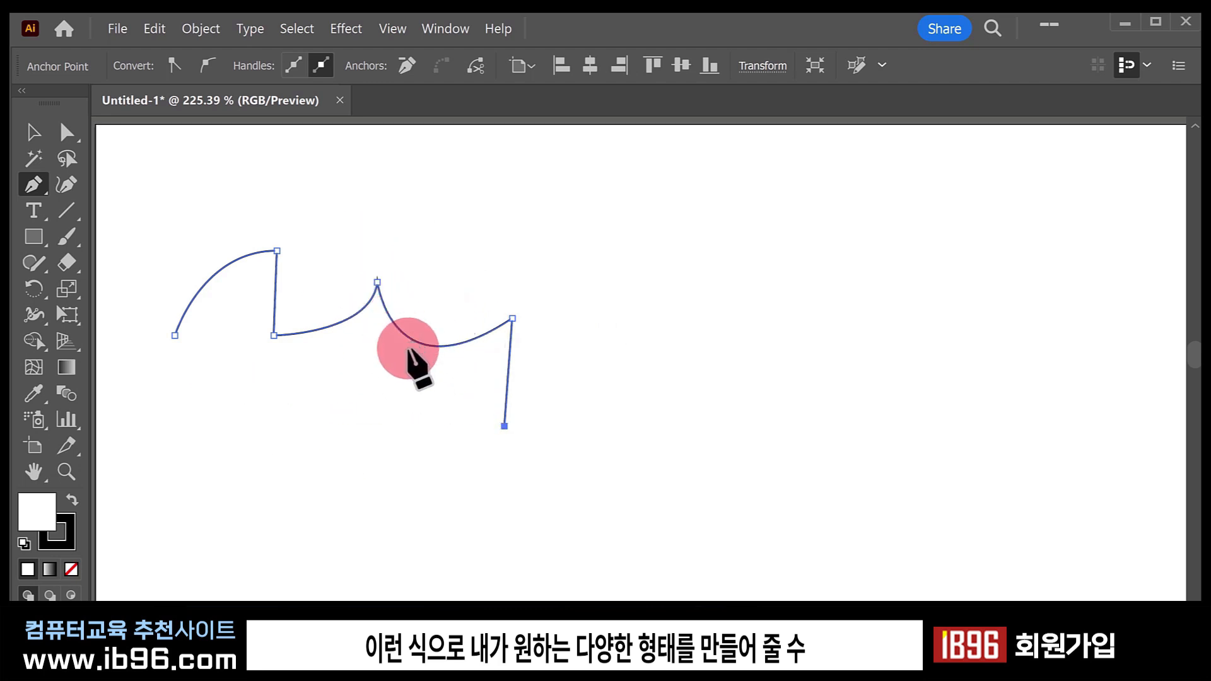
key("ctrl+j")
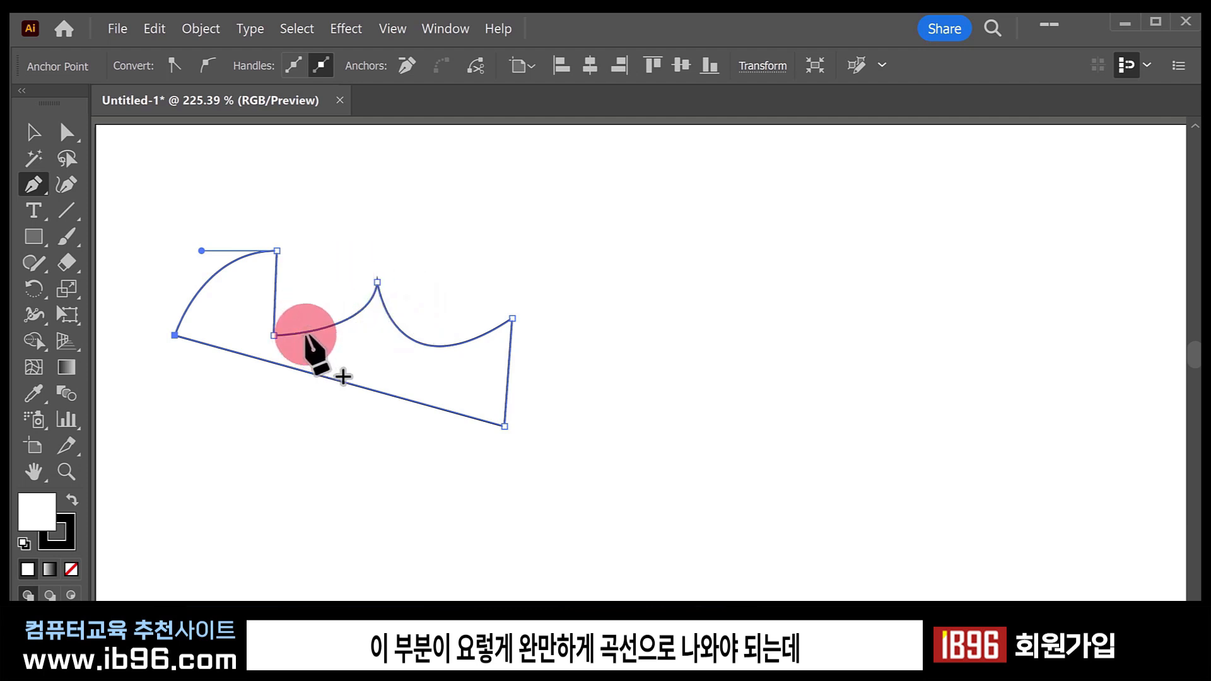
Swing the middle peak anchor's handle slightly left with the Direct Selection Tool, and compare its handles with those of the right peak anchor.
left_click(381, 278, "ctrl")
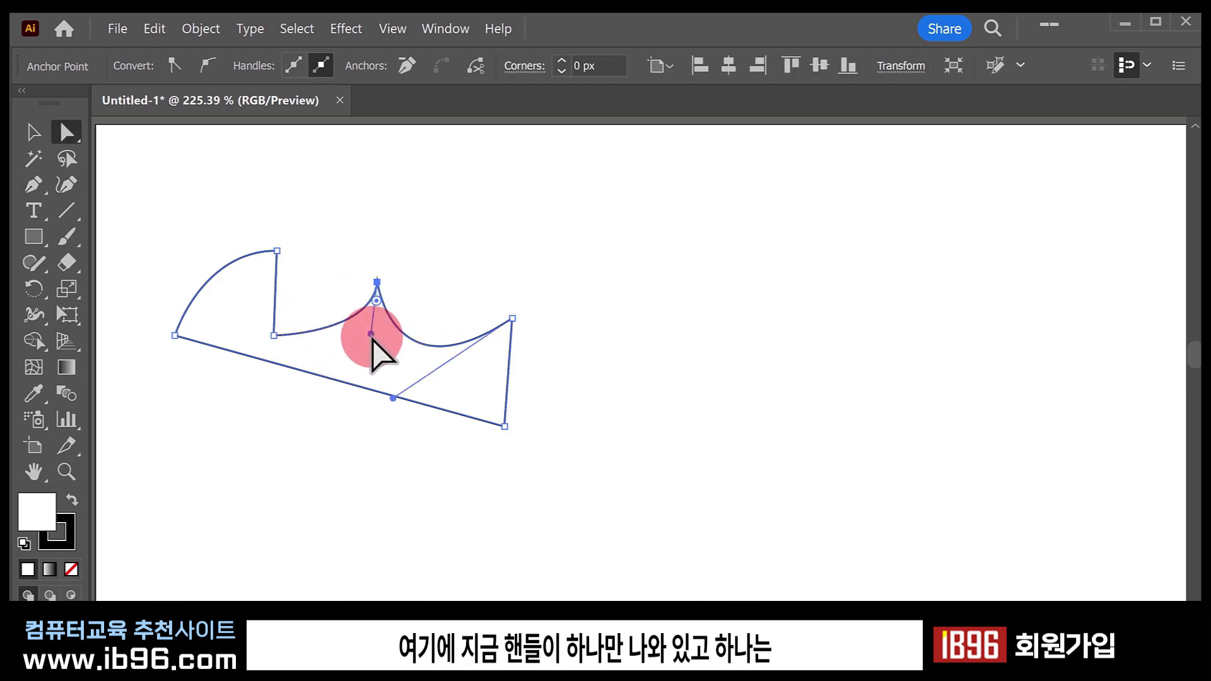
left_click_drag(372, 335, 357, 335)
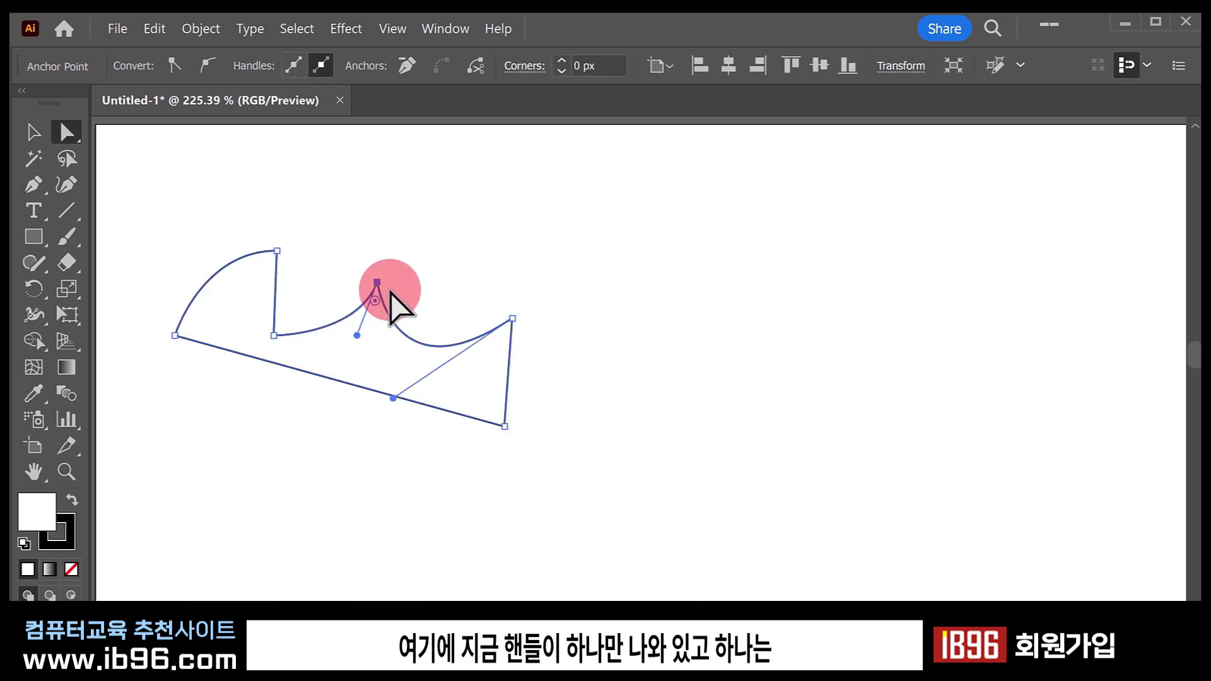
left_click(512, 318)
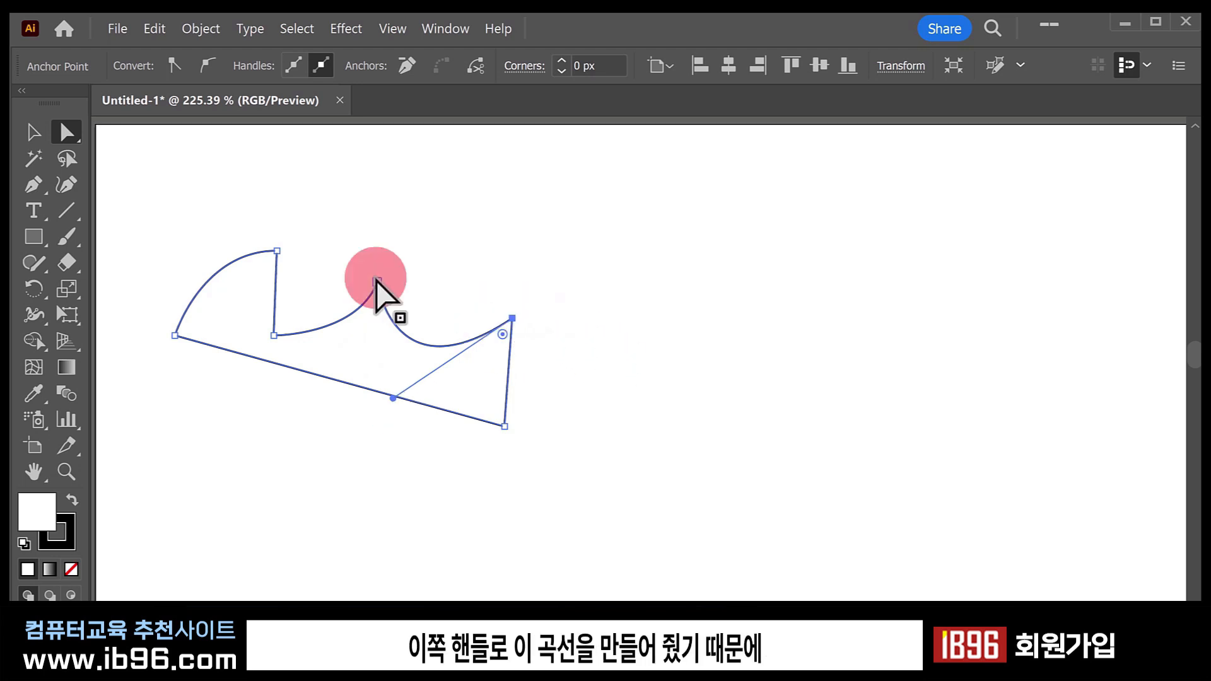
left_click_drag(377, 307, 378, 282)
left_click(378, 282)
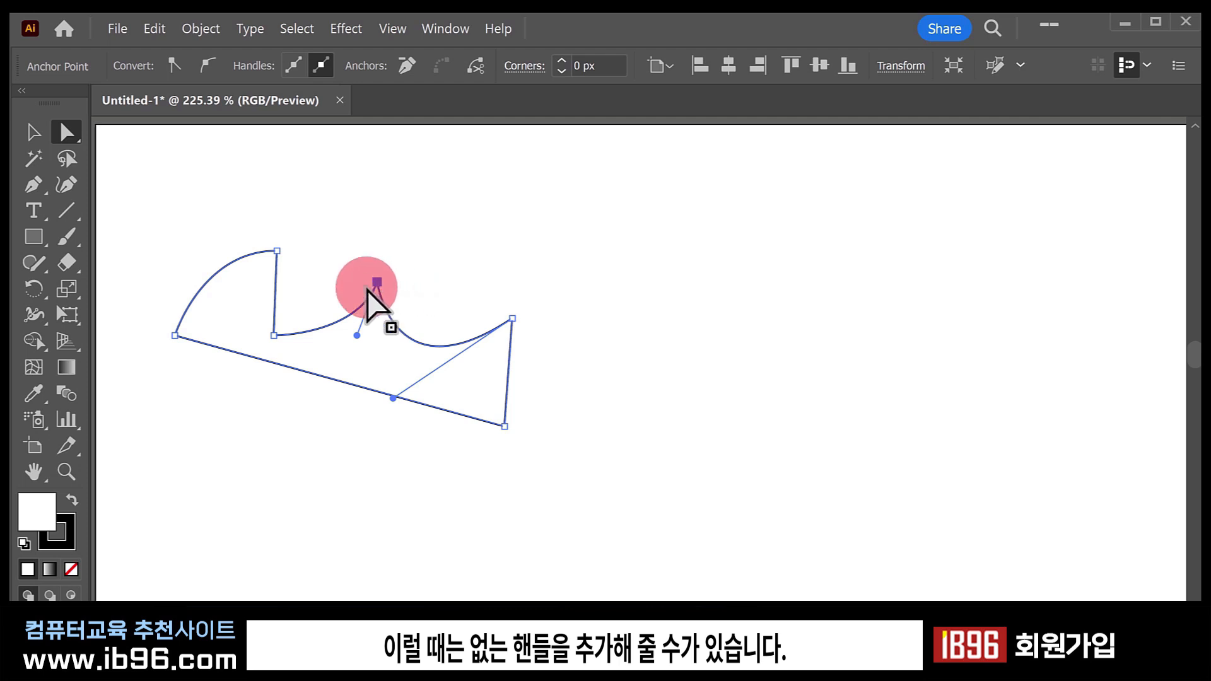
Remove the middle peak anchor's remaining handle with the Anchor Point Tool, straightening the segment on its left.
left_click(35, 185)
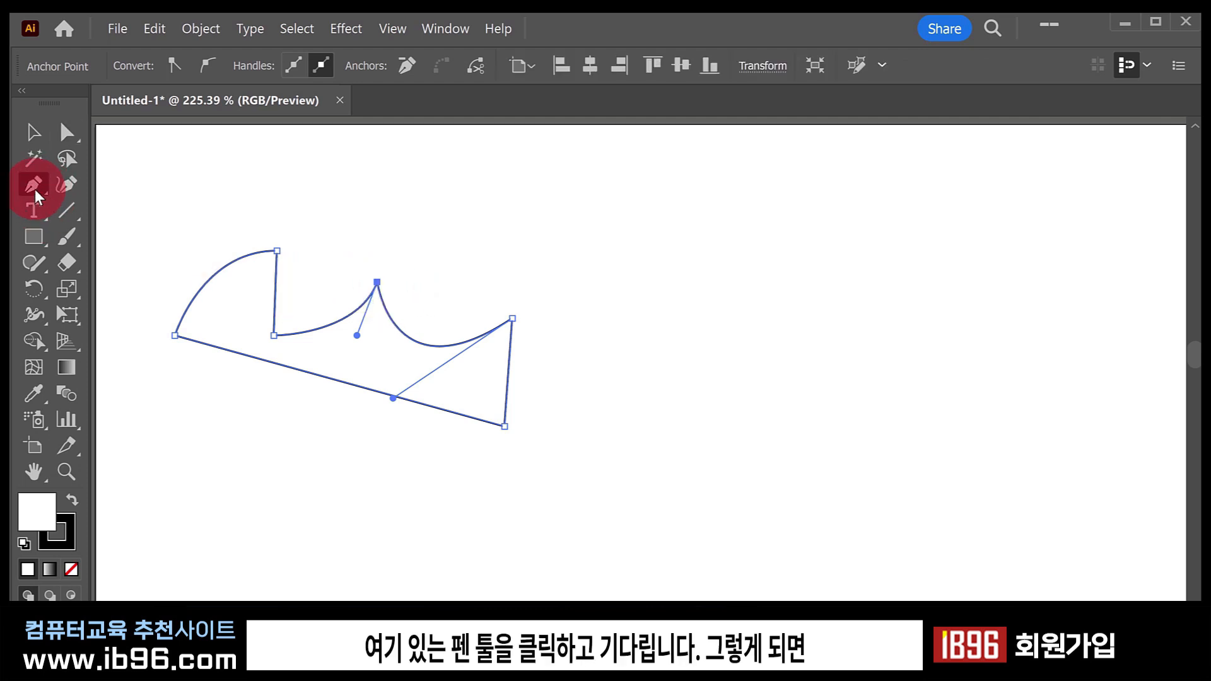
left_click(36, 189)
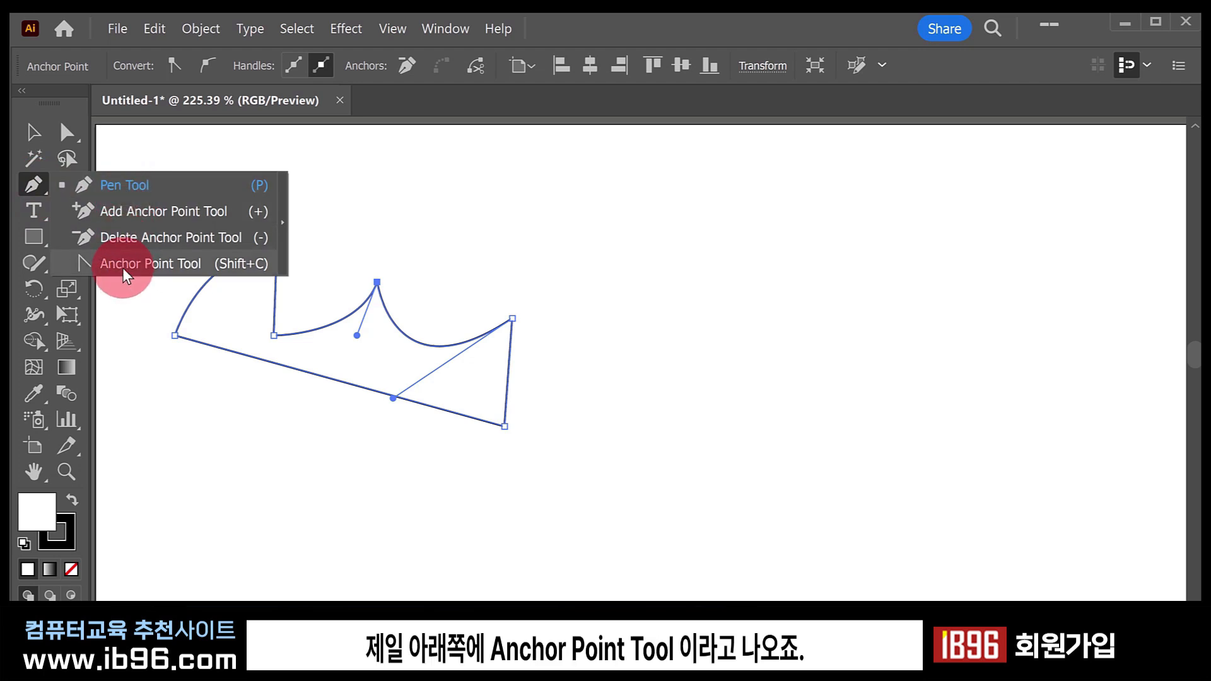
left_click(182, 265)
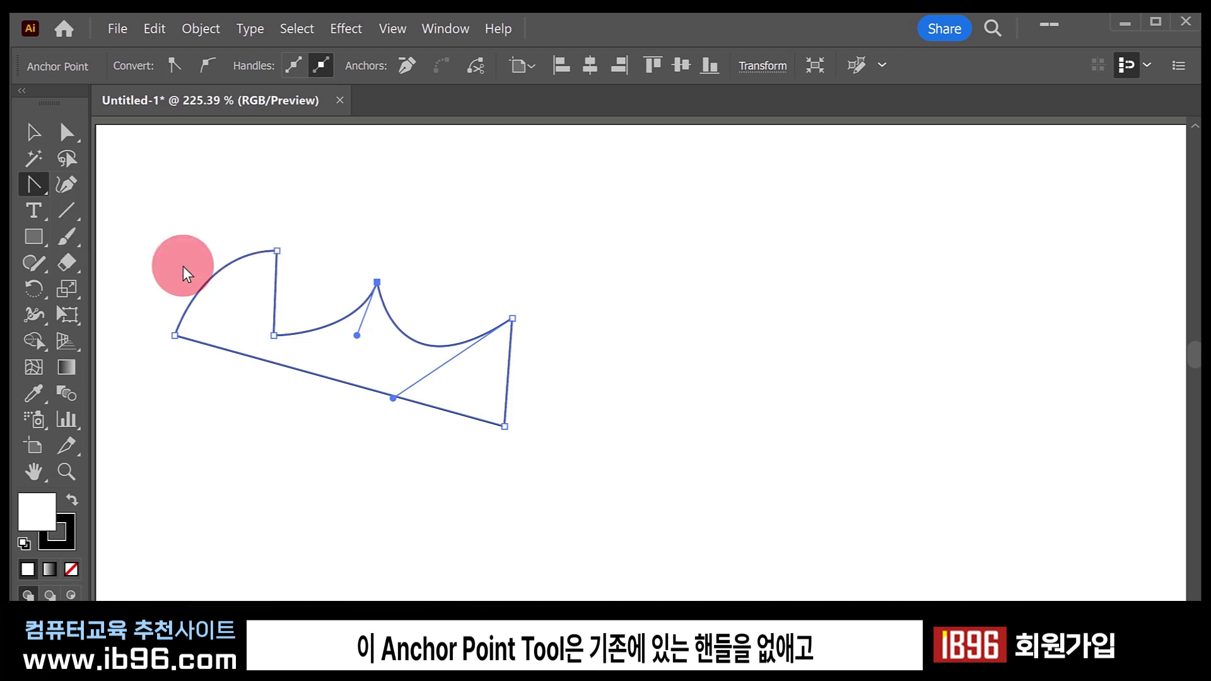
left_click(377, 282)
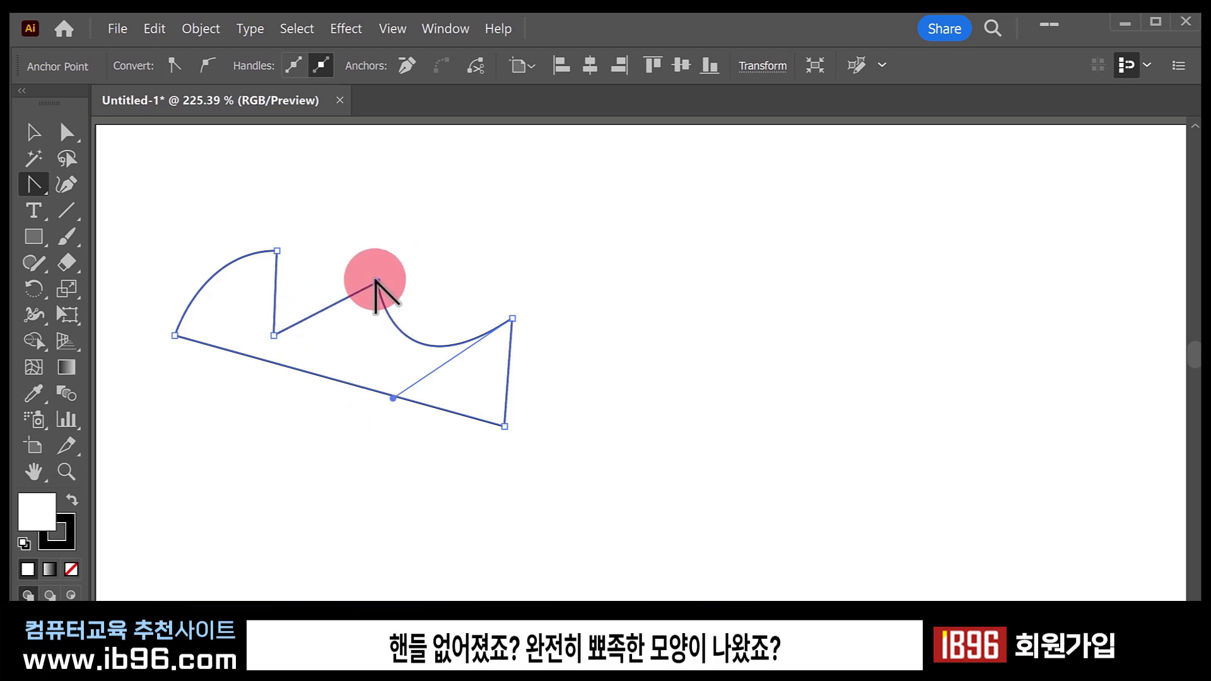
Pull new curve handles out of the middle peak anchor with the Anchor Point Tool, and bend its right handle downward independently.
left_click(66, 132)
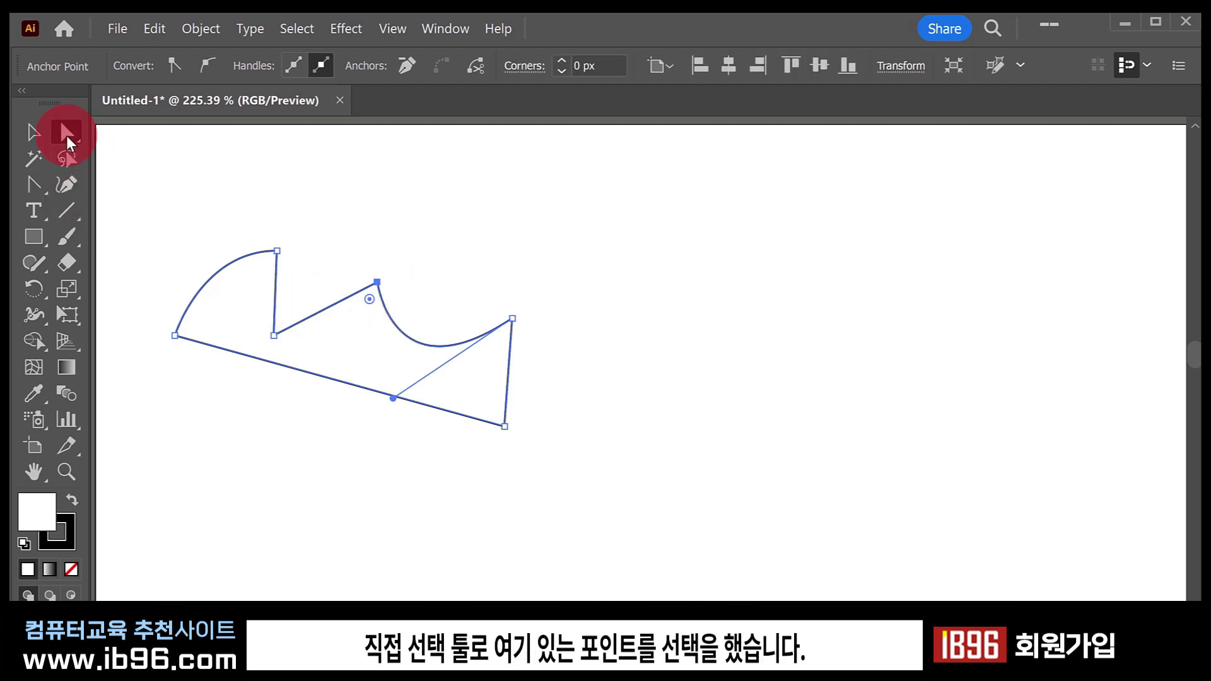
left_click_drag(355, 250, 406, 309)
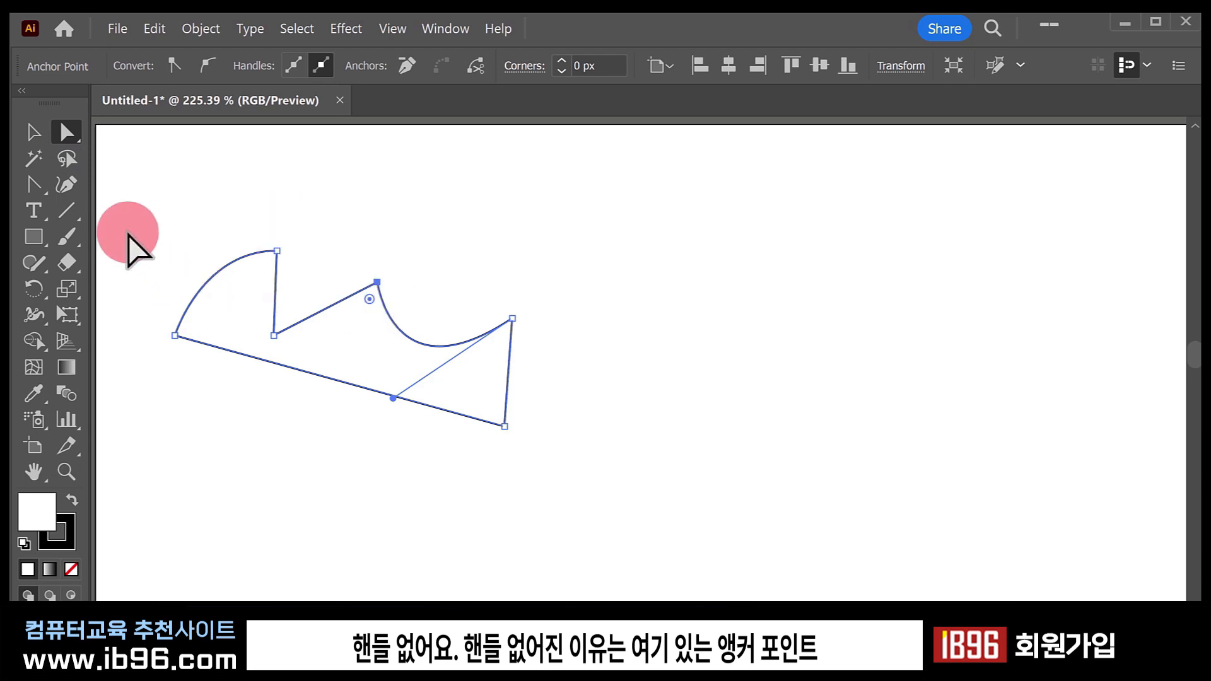
left_click(32, 187)
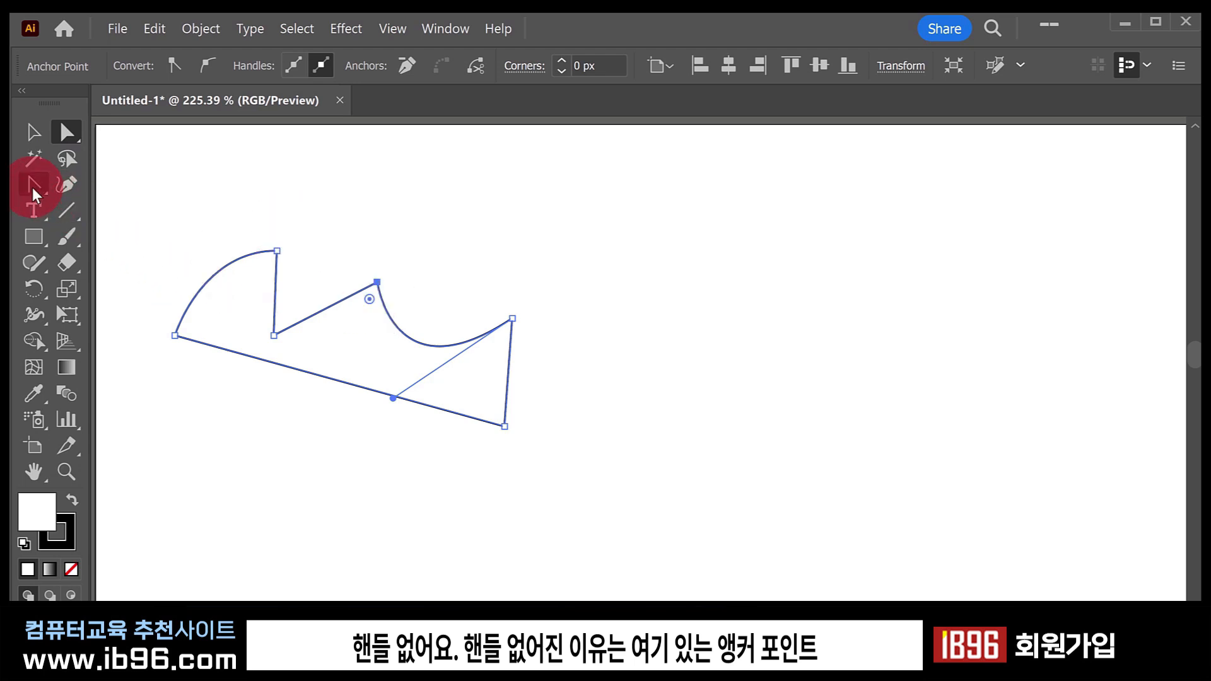
left_click(377, 282)
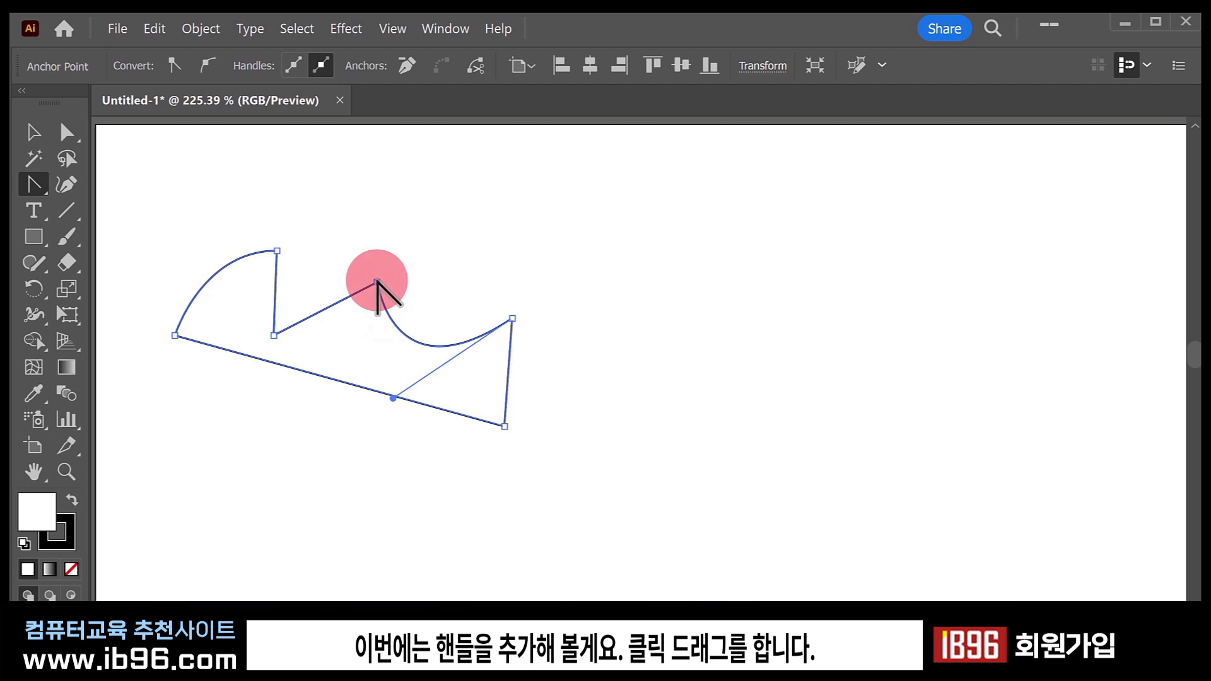
left_click_drag(389, 282, 431, 288)
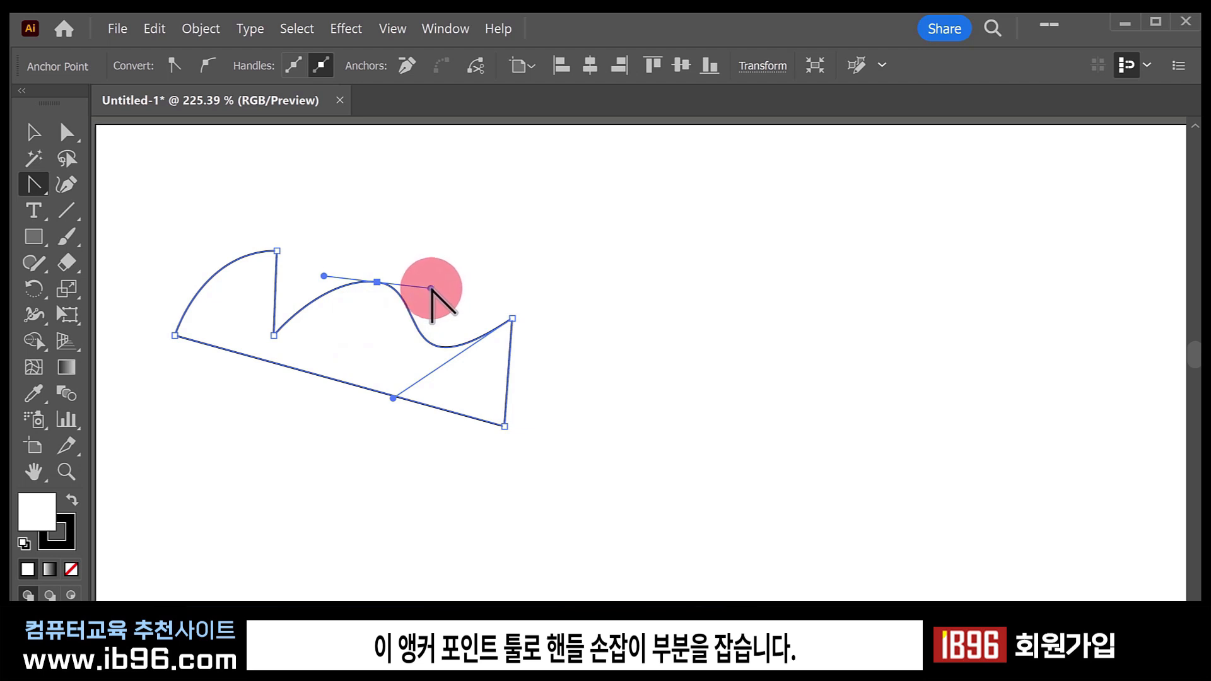
left_click_drag(431, 289, 368, 336)
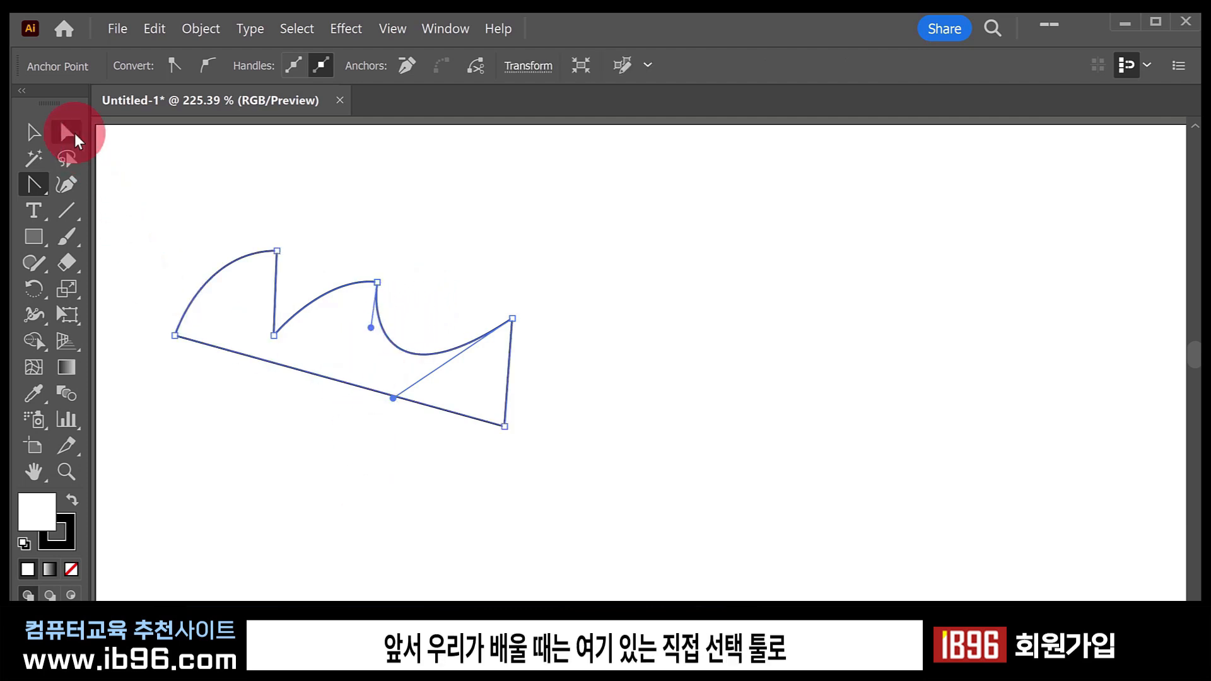
Adjust the middle peak anchor's two handles separately with the Direct Selection Tool, raising the left one and swinging the lower one slightly left.
left_click(68, 133)
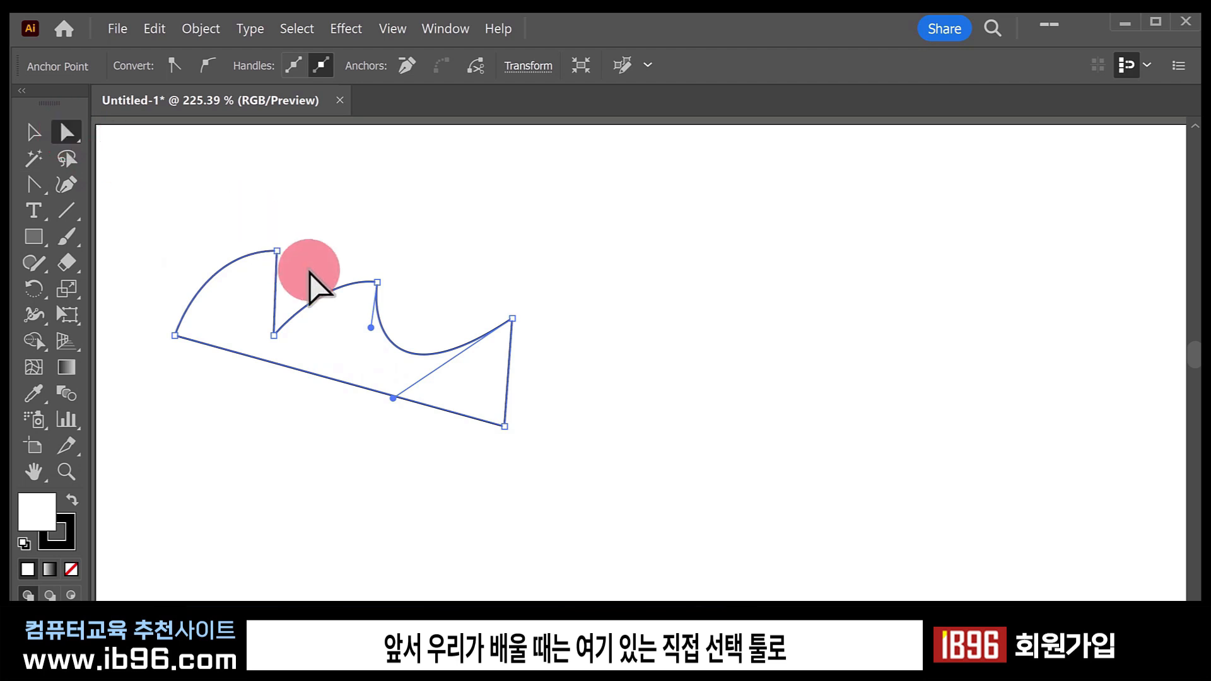
left_click(377, 282)
mouse_move(323, 275)
left_mouse_down()
mouse_move(334, 255)
mouse_move(328, 266)
left_mouse_up()
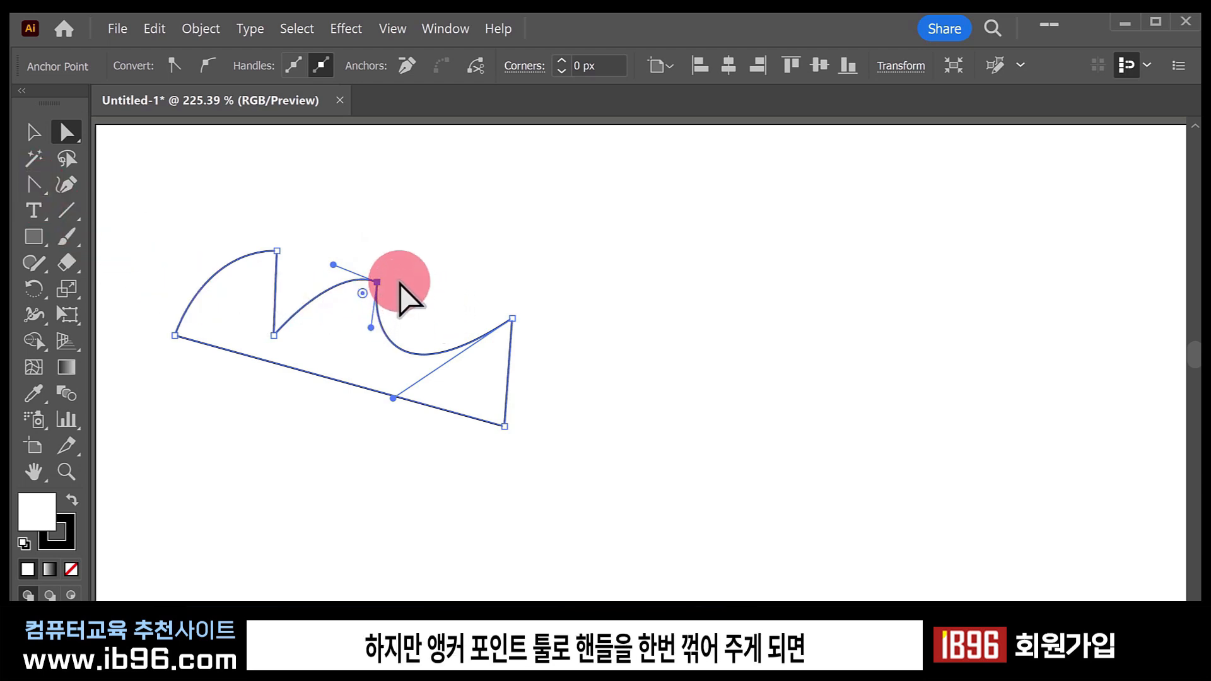
mouse_move(371, 328)
left_mouse_down()
mouse_move(434, 243)
mouse_move(400, 243)
mouse_move(410, 248)
mouse_move(365, 334)
left_mouse_up()
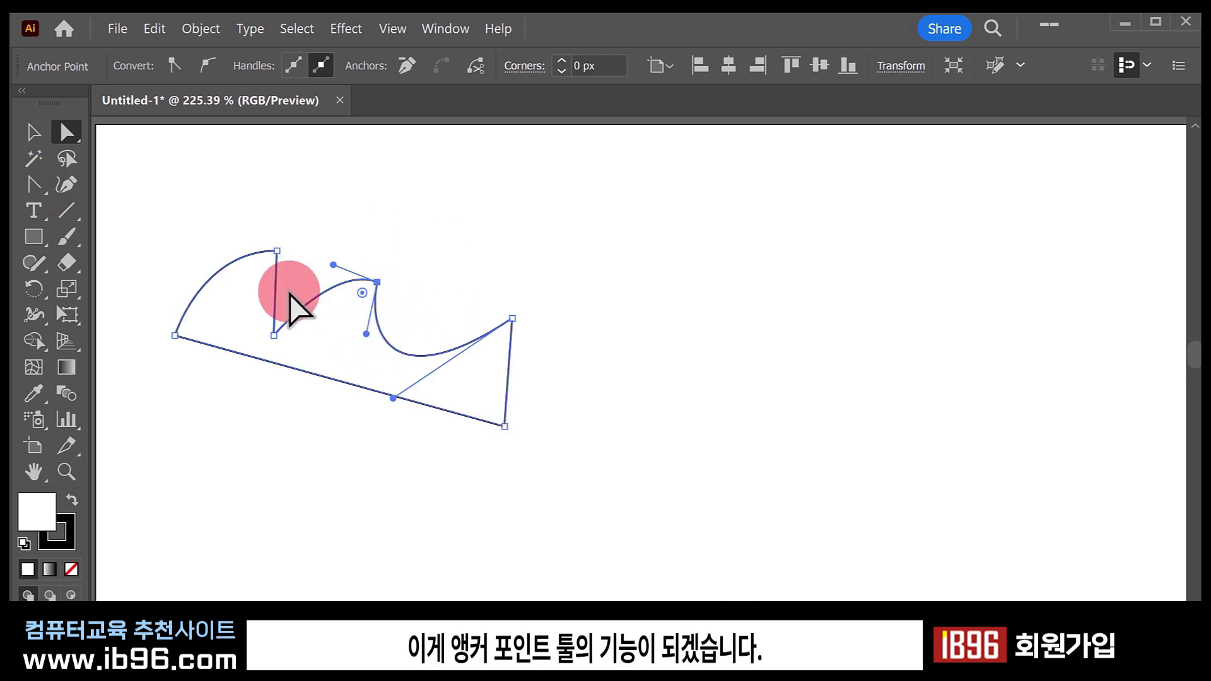
Pull curve handles upward out of the valley anchor between the left and middle peaks with the Anchor Point Tool.
mouse_move(397, 327)
left_mouse_down()
mouse_move(343, 322)
mouse_move(424, 316)
mouse_move(415, 323)
mouse_move(343, 243)
mouse_move(407, 318)
left_mouse_up()
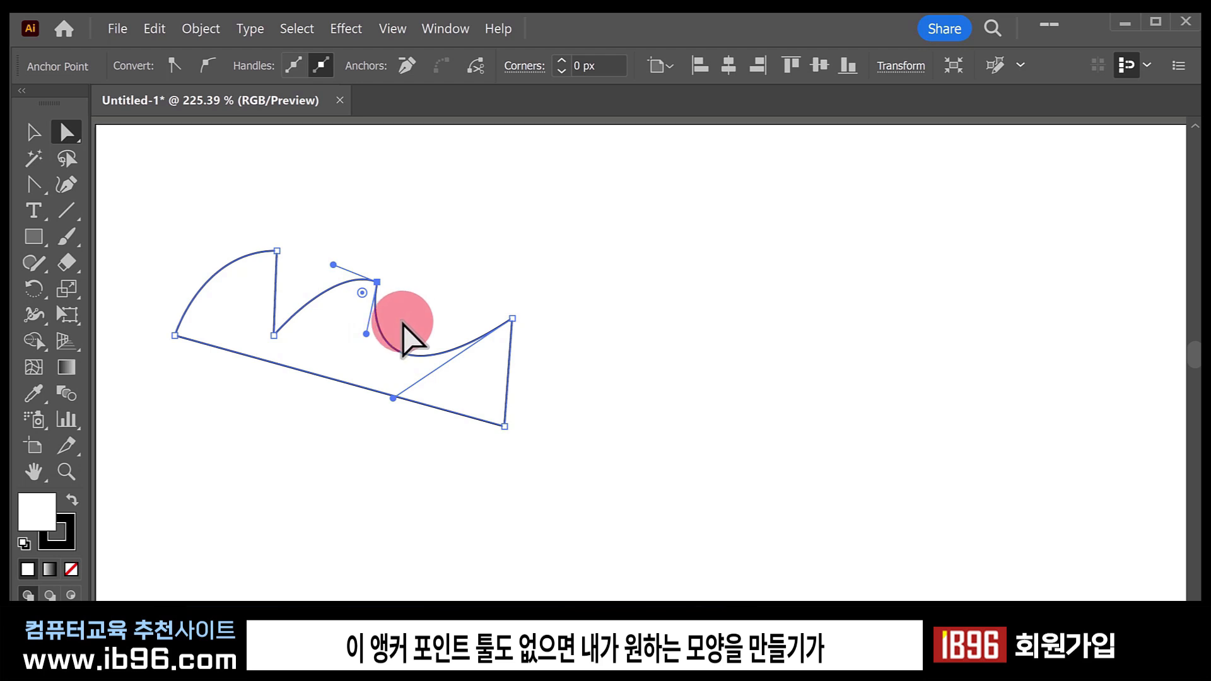
left_click(34, 184)
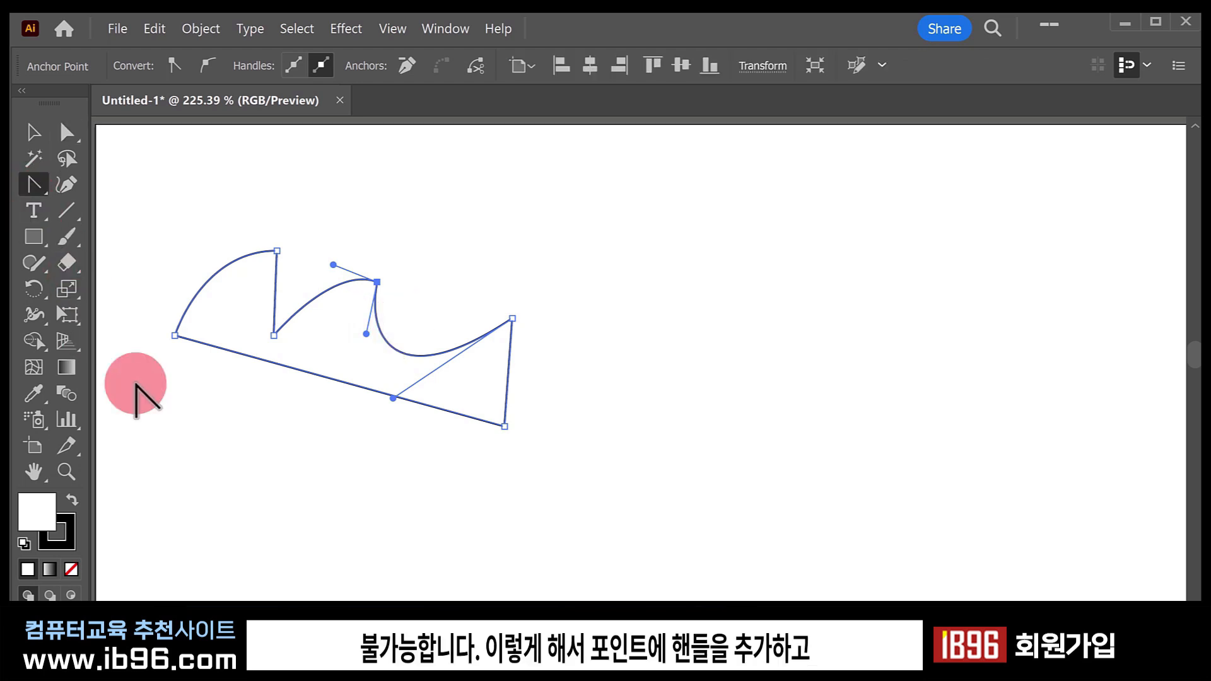
left_click_drag(273, 335, 281, 294)
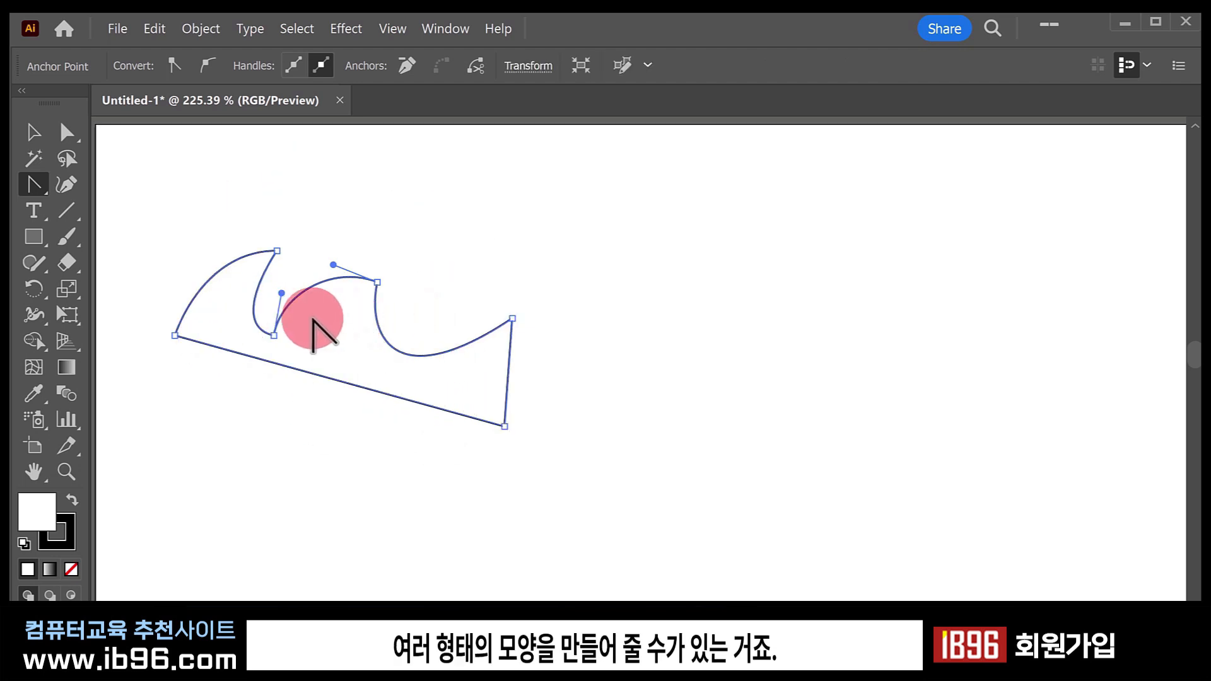
Select the whole practice path and delete it.
left_click(32, 134)
left_click_drag(211, 197, 452, 418)
key("Delete")
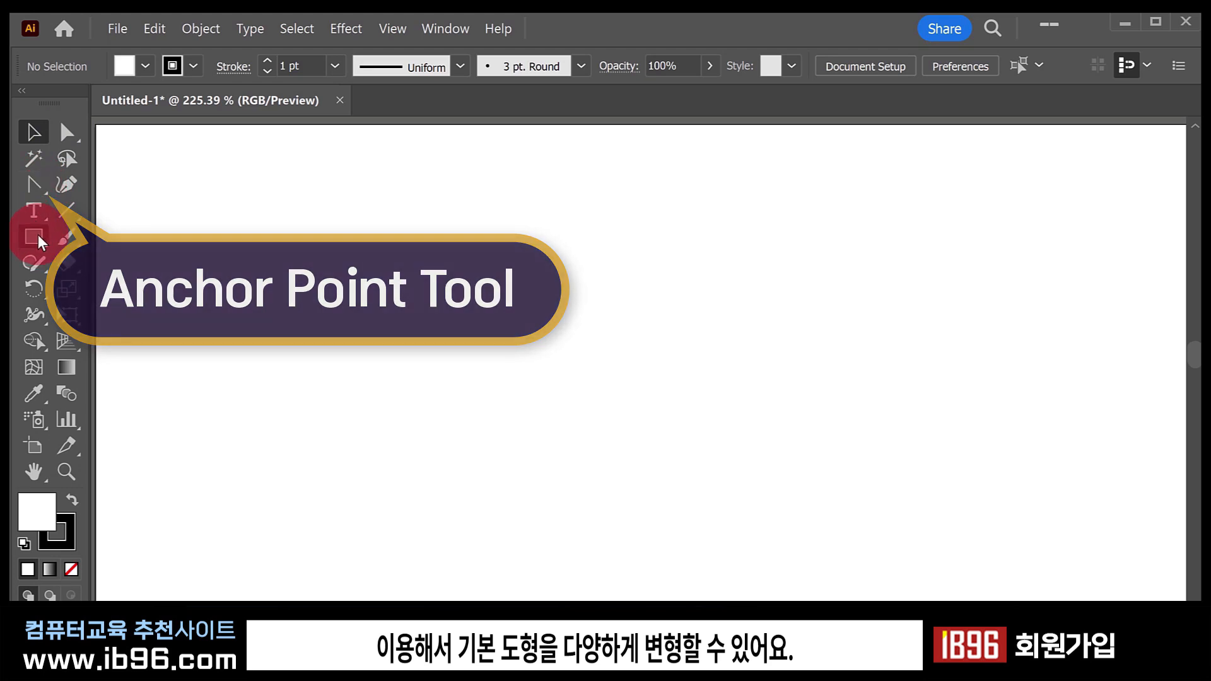
Draw one example of each basic shape: a rectangle, a rounded rectangle, an ellipse, a hexagon and a five-pointed star.
left_click_drag(26, 244, 126, 237)
left_click_drag(140, 163, 326, 290)
left_click_drag(33, 237, 108, 262)
left_click_drag(370, 171, 645, 355)
left_click_drag(34, 238, 111, 287)
left_click_drag(179, 389, 352, 555)
left_click_drag(23, 230, 181, 319)
left_click_drag(436, 419, 471, 479)
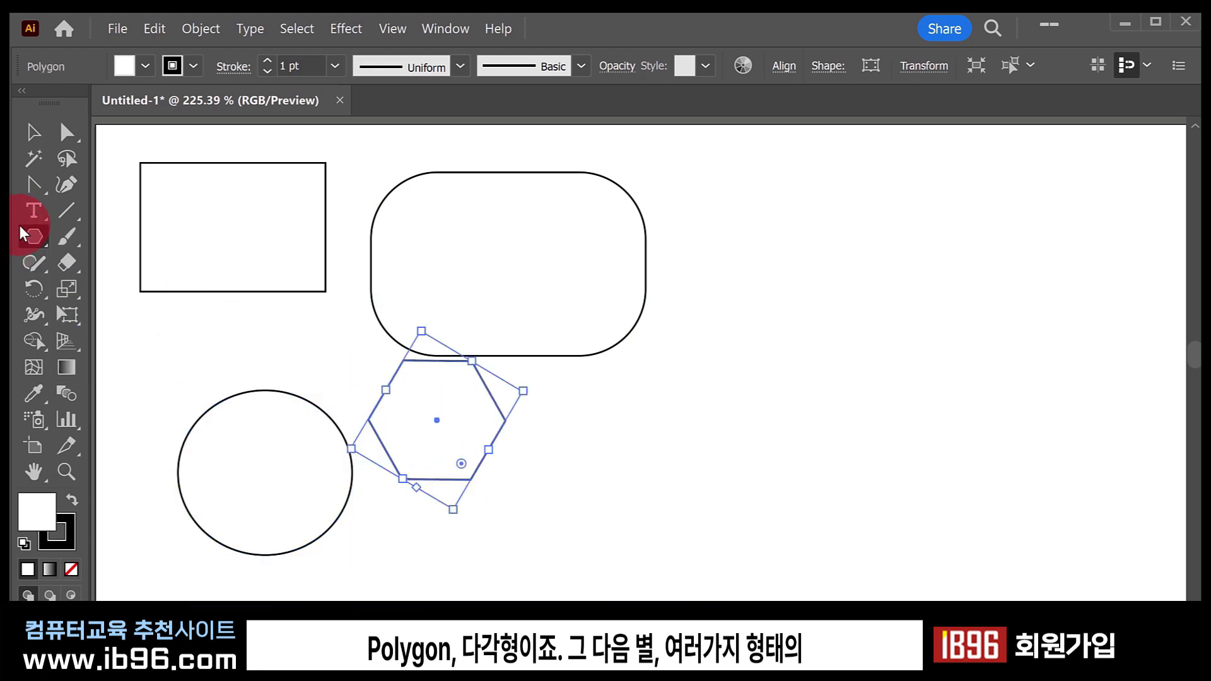
left_click_drag(27, 230, 162, 345)
left_click_drag(662, 429, 724, 509)
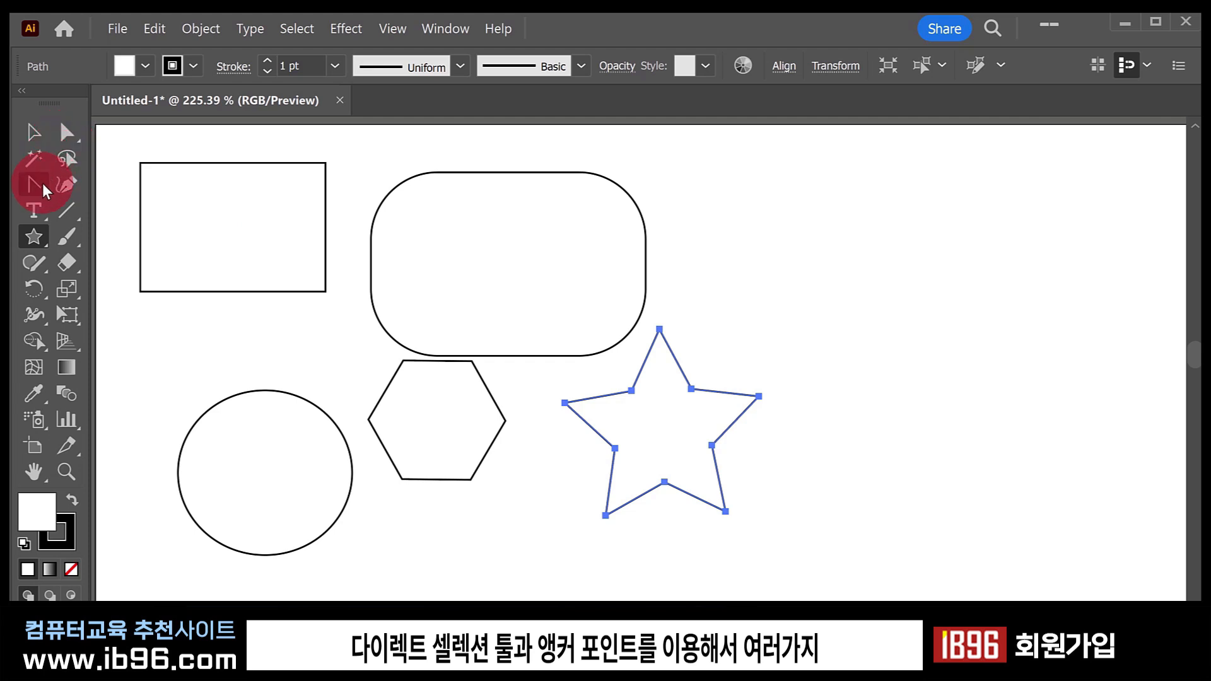
Delete all five example shapes and draw a single rectangle in the upper-left area of the artboard.
left_click(33, 134)
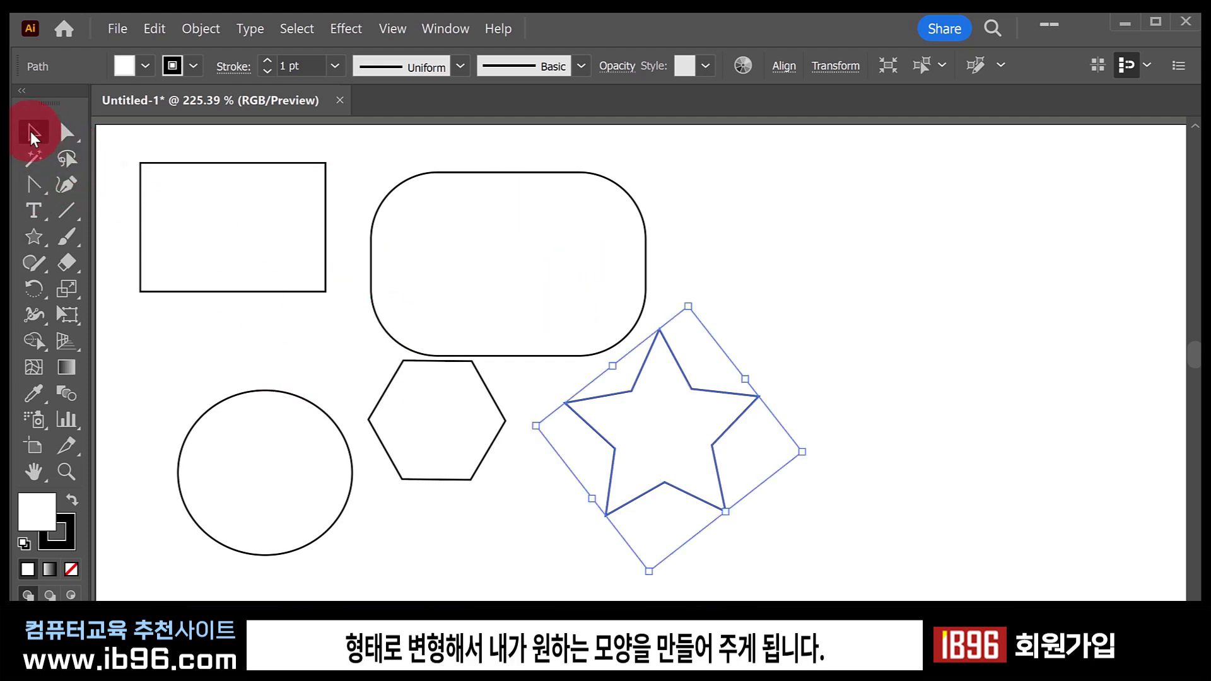
left_click_drag(130, 154, 825, 536)
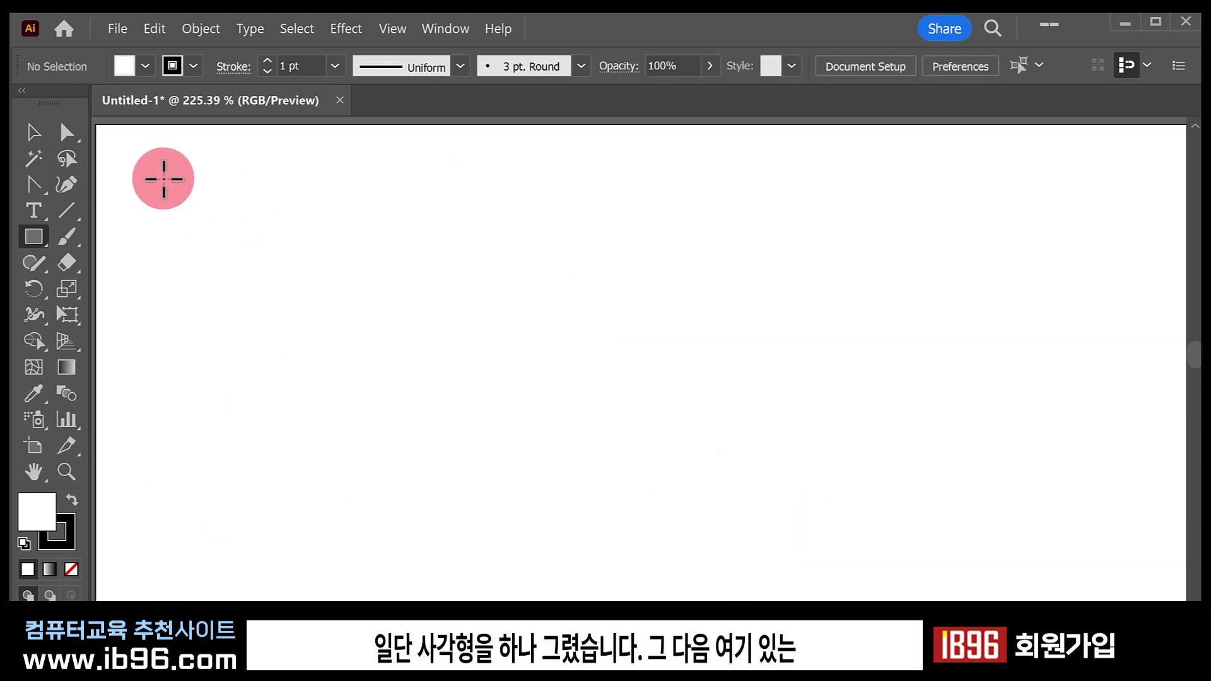
left_click_drag(163, 178, 426, 401)
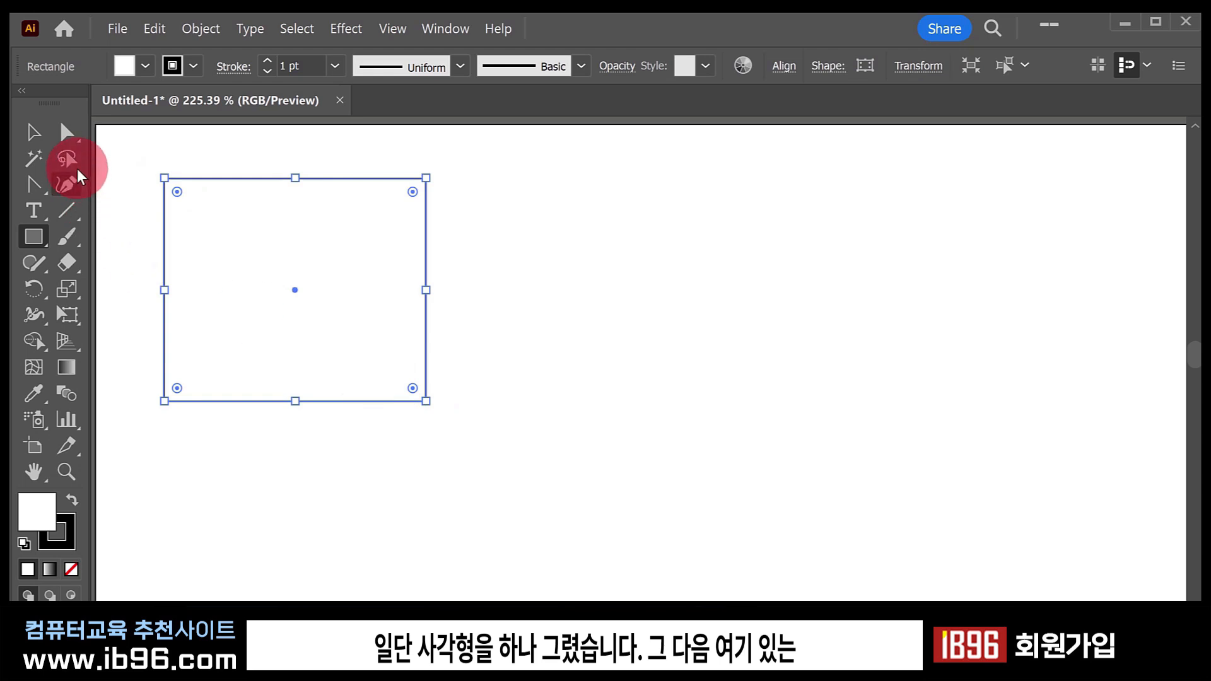
Move the rectangle's upper-right corner anchor inward and pull handles from it with the Anchor Point Tool to form a quarter arc.
left_click(67, 132)
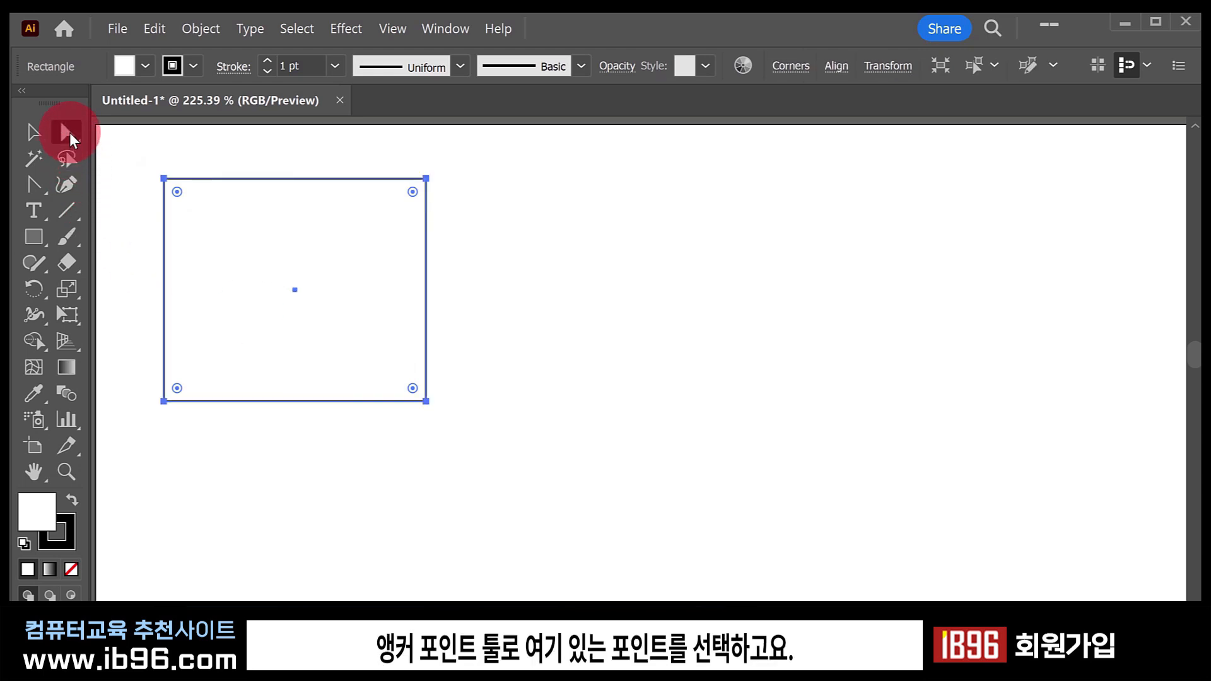
left_click(427, 179)
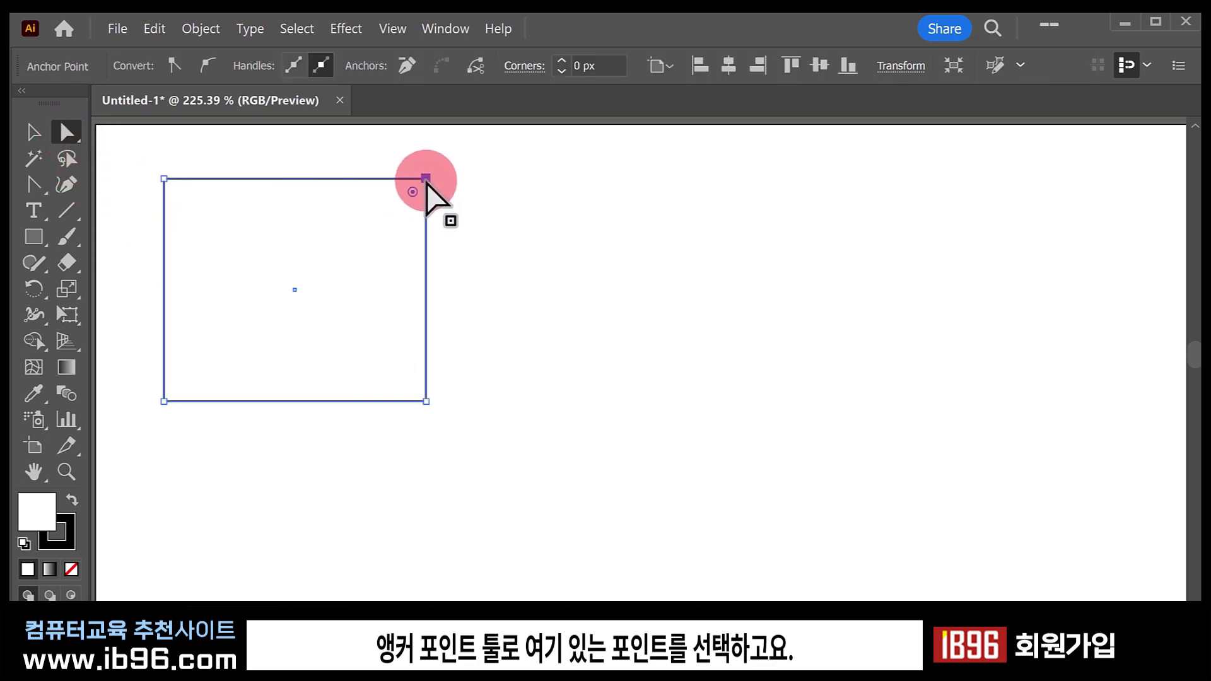
left_click_drag(427, 179, 334, 246)
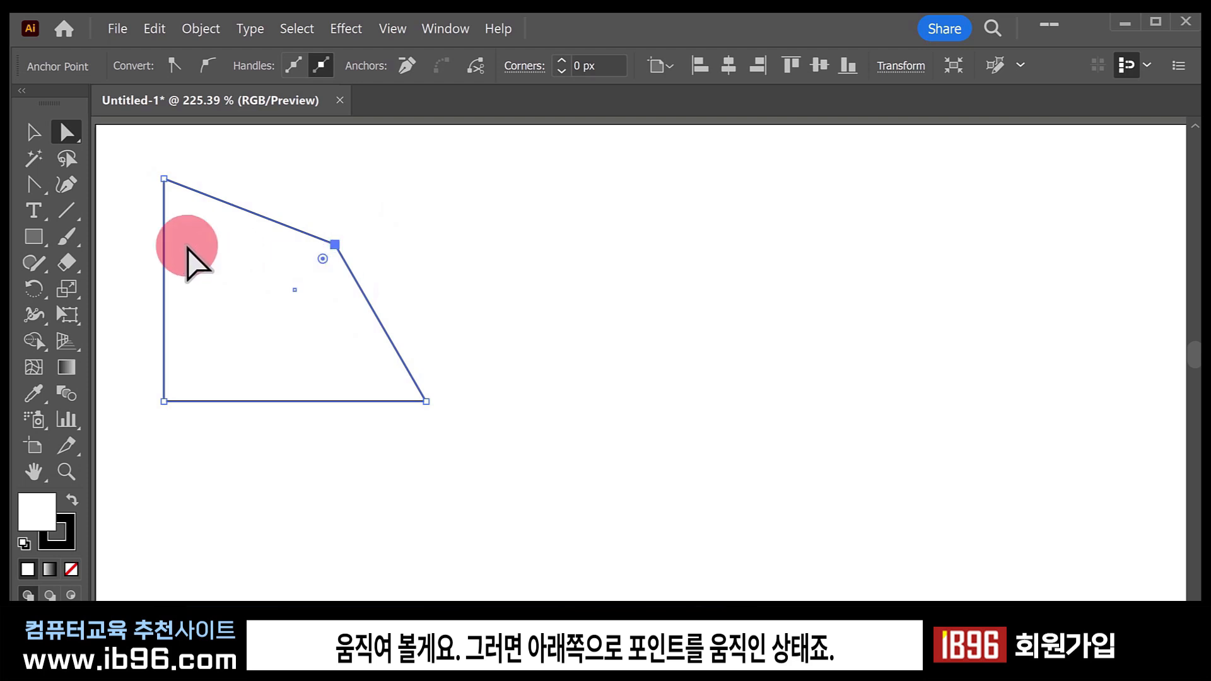
left_click(33, 185)
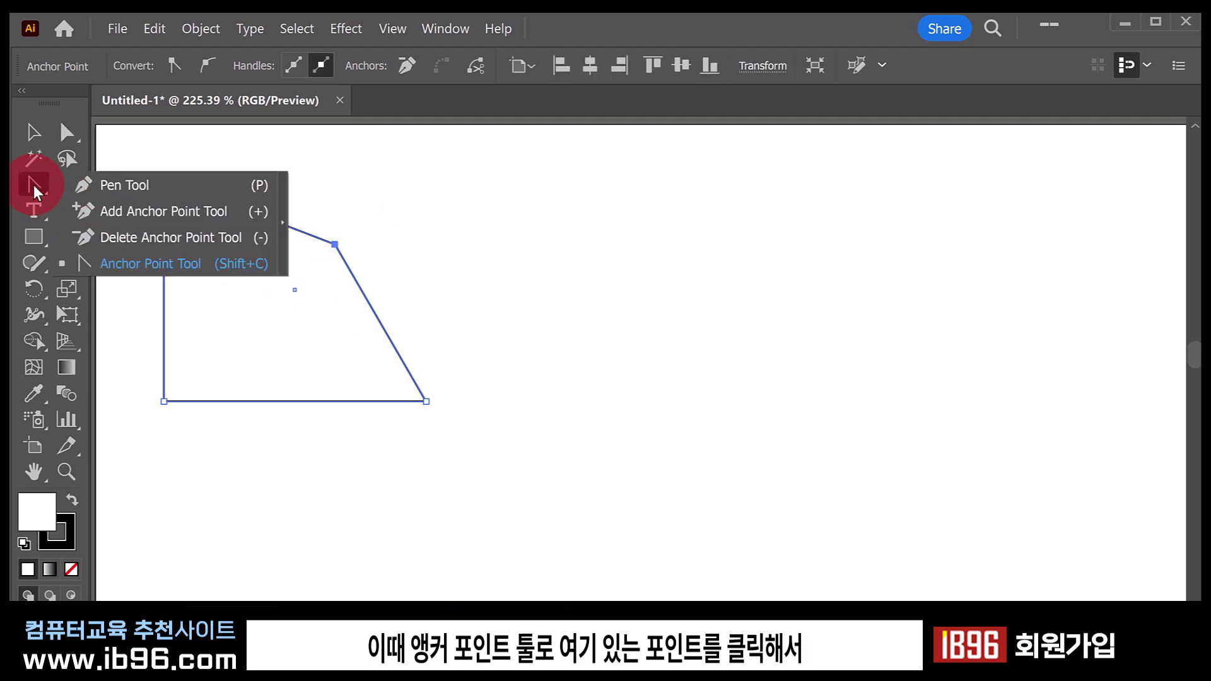
left_click(341, 246)
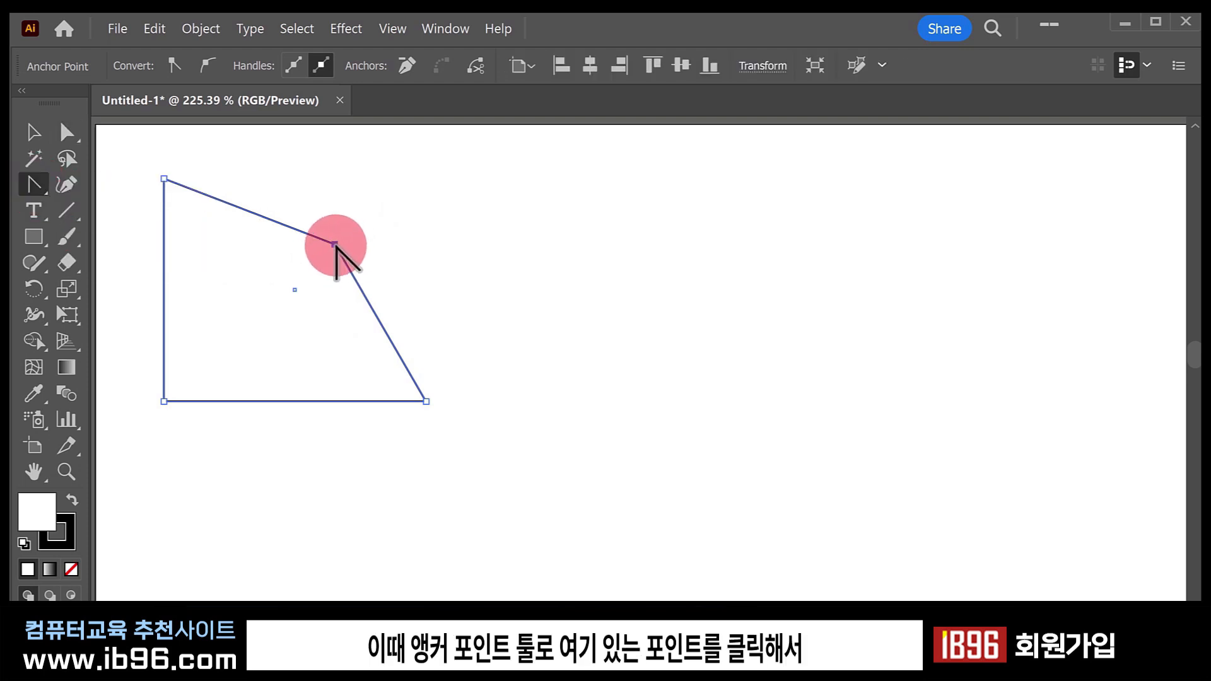
left_click_drag(336, 246, 393, 303)
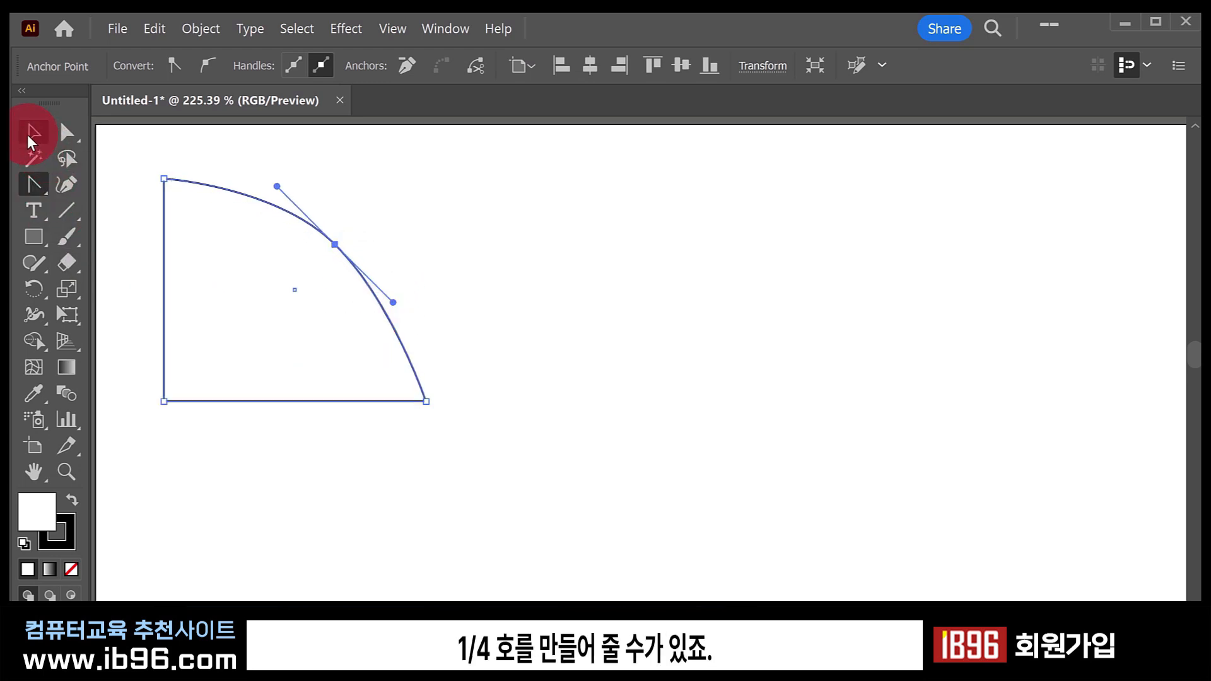
Move the arc's curved anchor diagonally toward the lower-left corner with the Direct Selection Tool, making the edge concave.
left_click(27, 136)
key("a")
left_click_drag(335, 245, 344, 234)
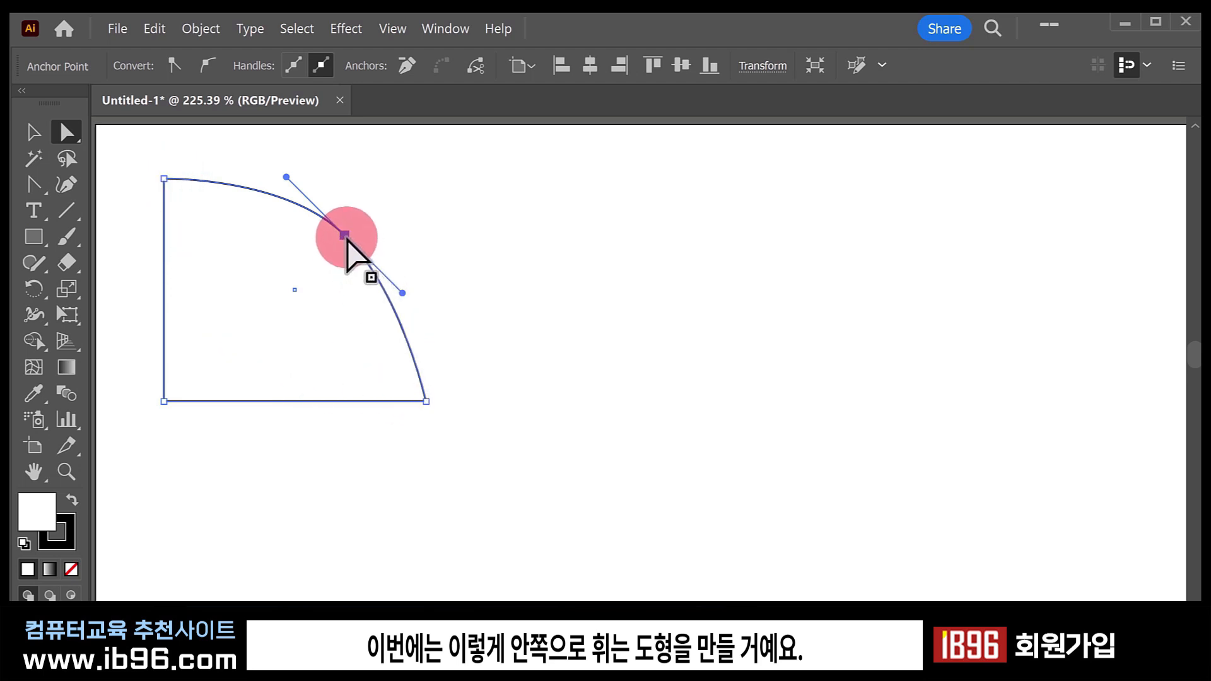
left_click_drag(345, 237, 227, 339)
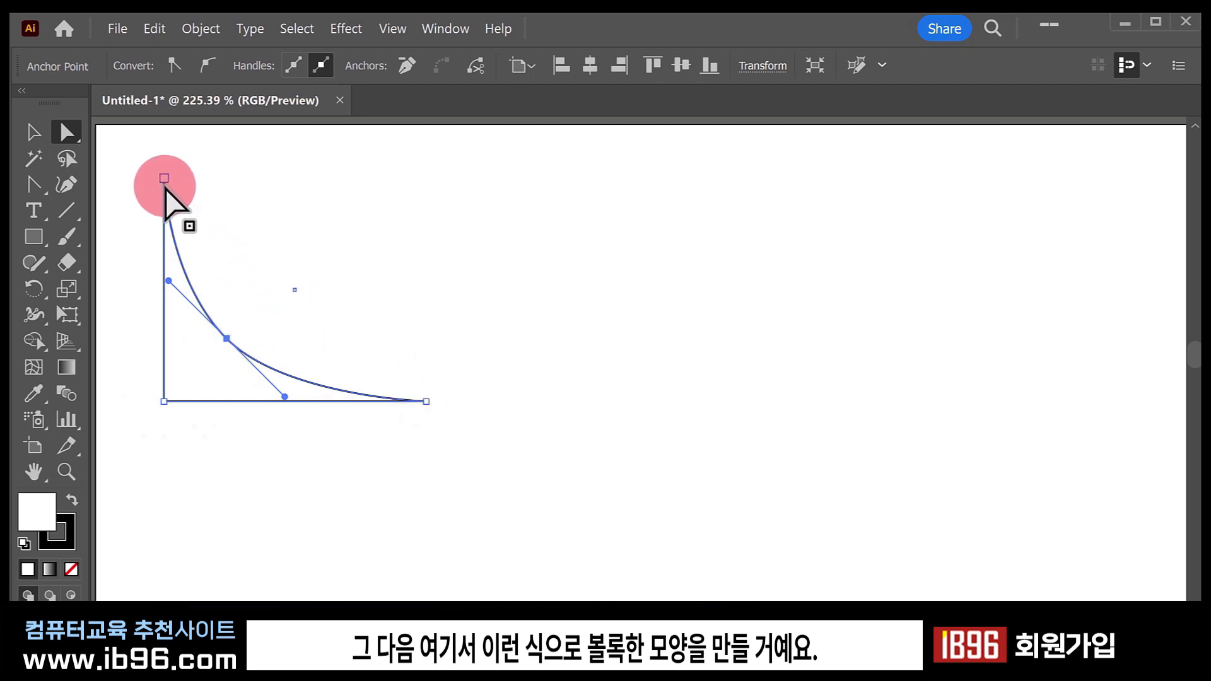
Bend both handles of the concave edge's middle anchor toward the upper right, so the two adjoining segments bulge outward.
left_click(36, 189)
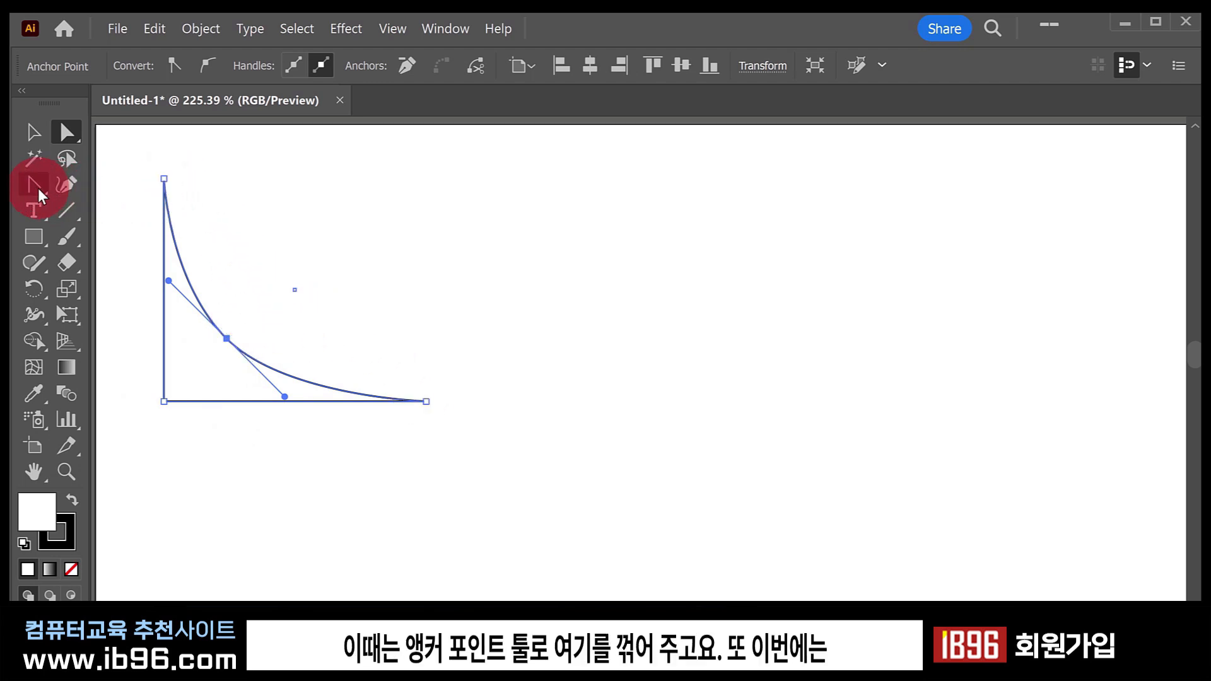
left_click_drag(285, 396, 317, 283)
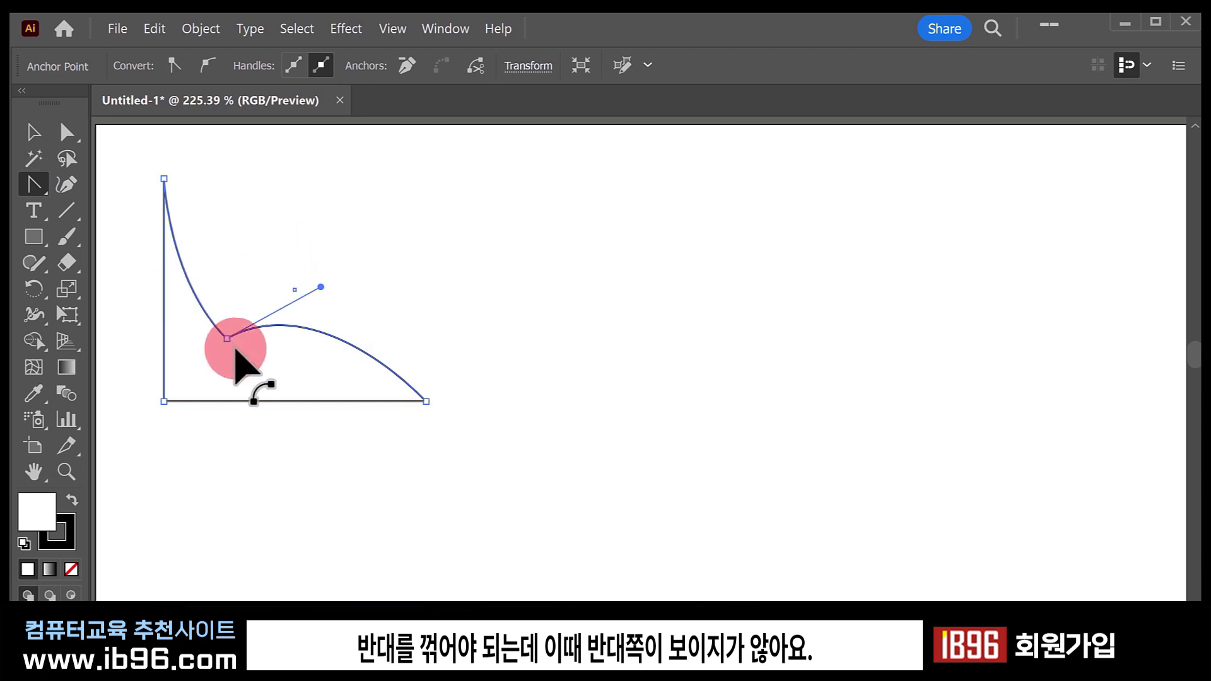
left_click(66, 133)
left_click(236, 318)
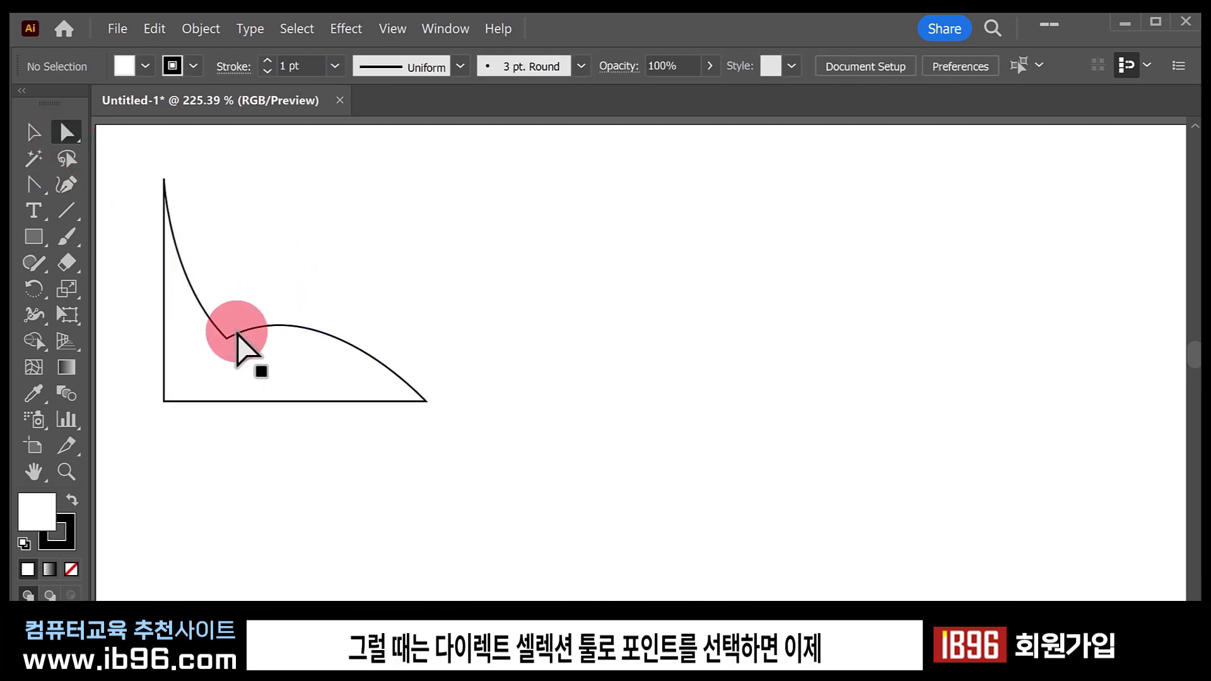
left_click(226, 339)
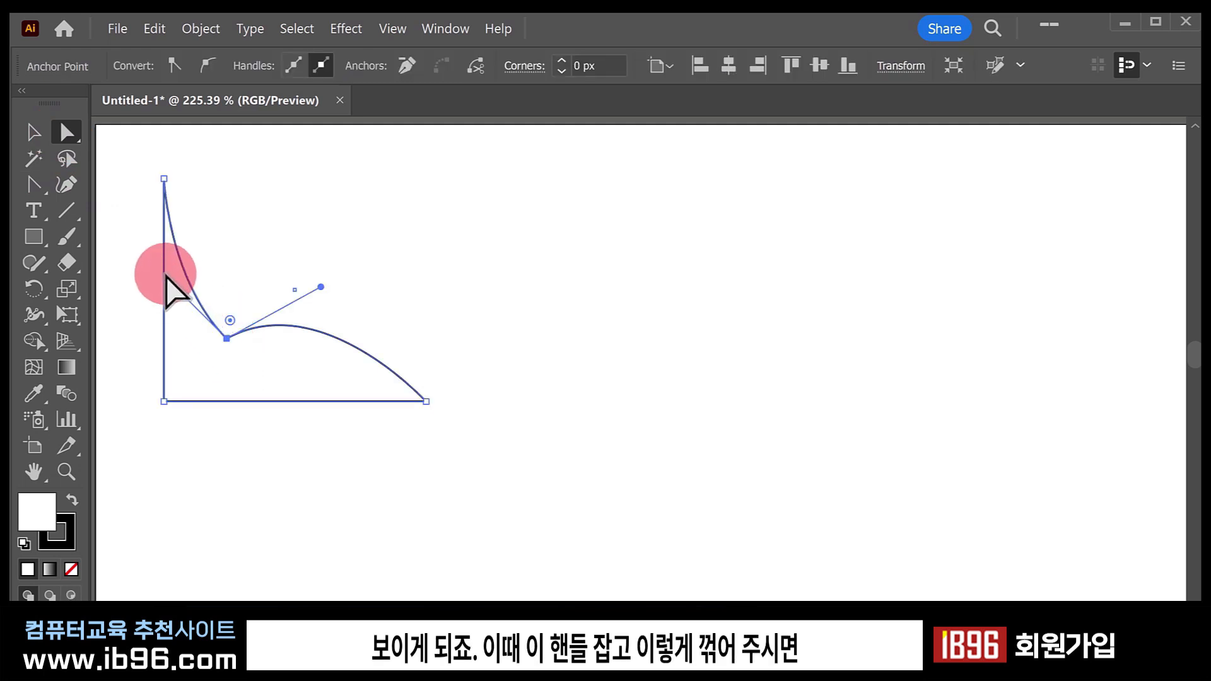
left_click_drag(169, 280, 285, 258)
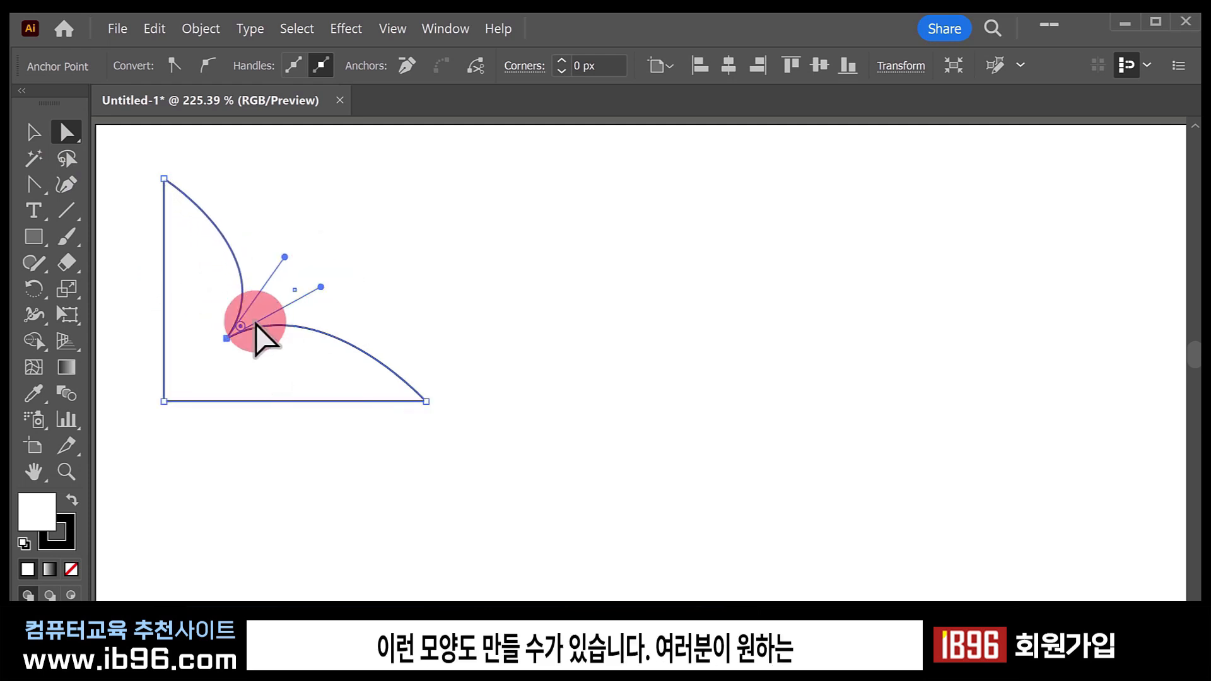
Delete the reshaped rectangle and draw a circle in the upper-left area of the artboard with the Ellipse Tool.
left_click_drag(222, 311, 231, 350)
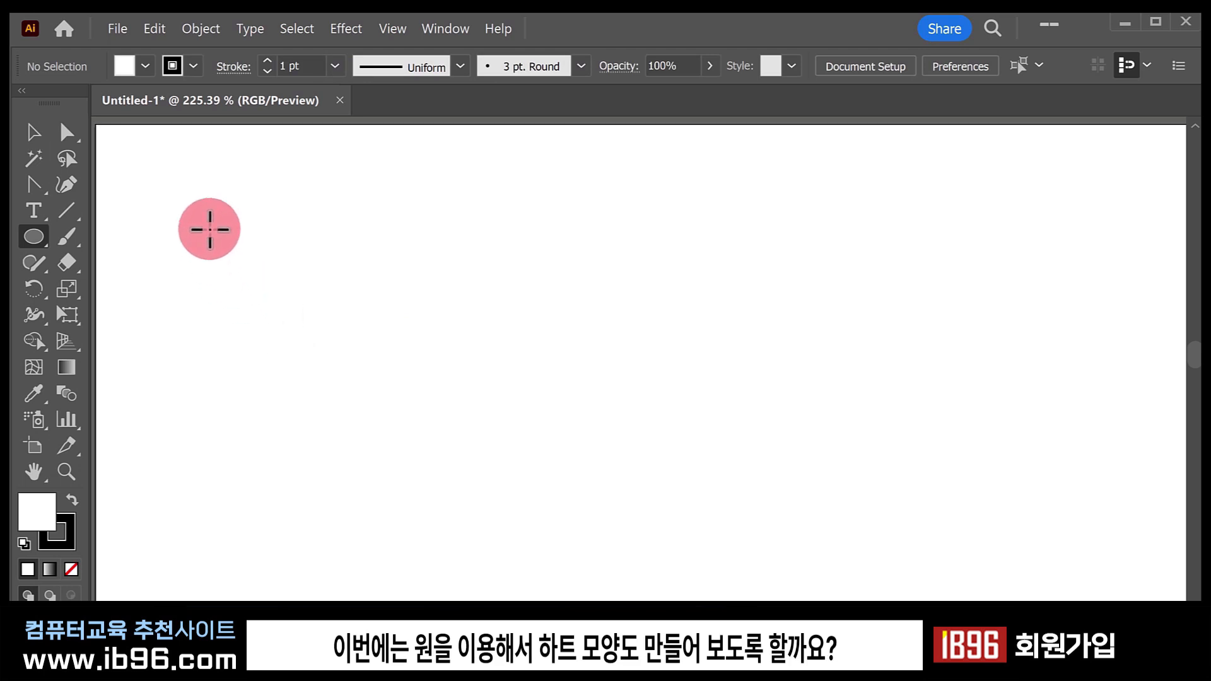
left_click_drag(183, 199, 468, 460)
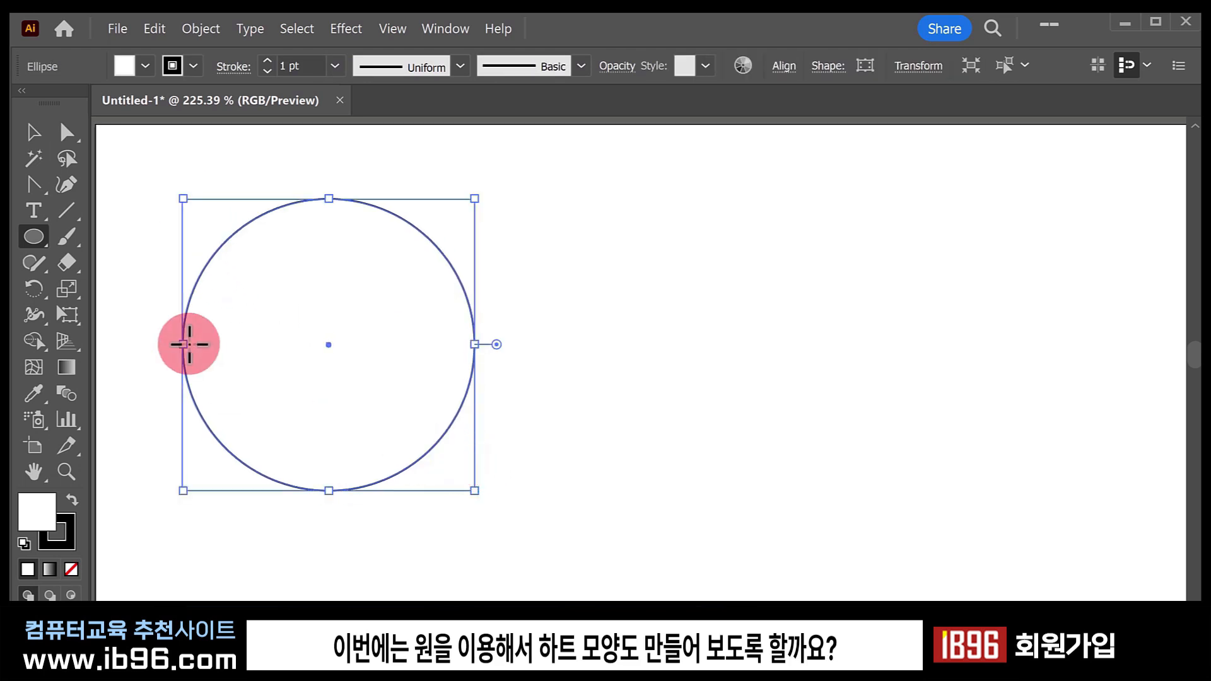
key("a")
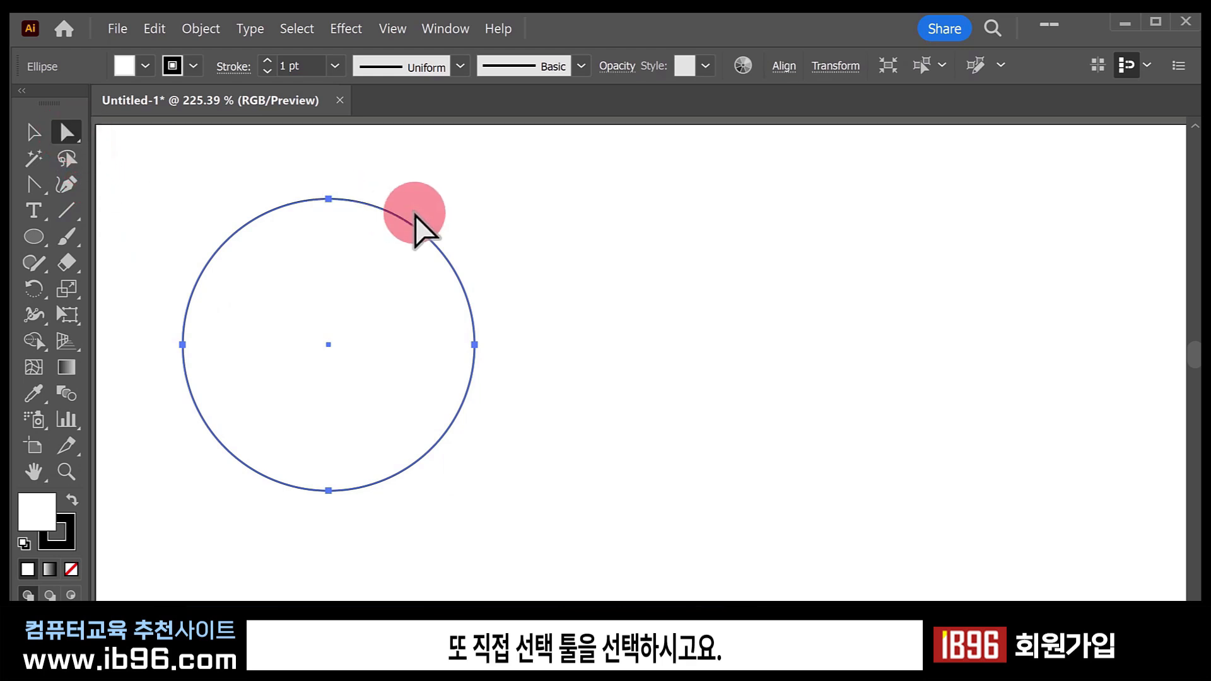
left_click_drag(305, 164, 348, 217)
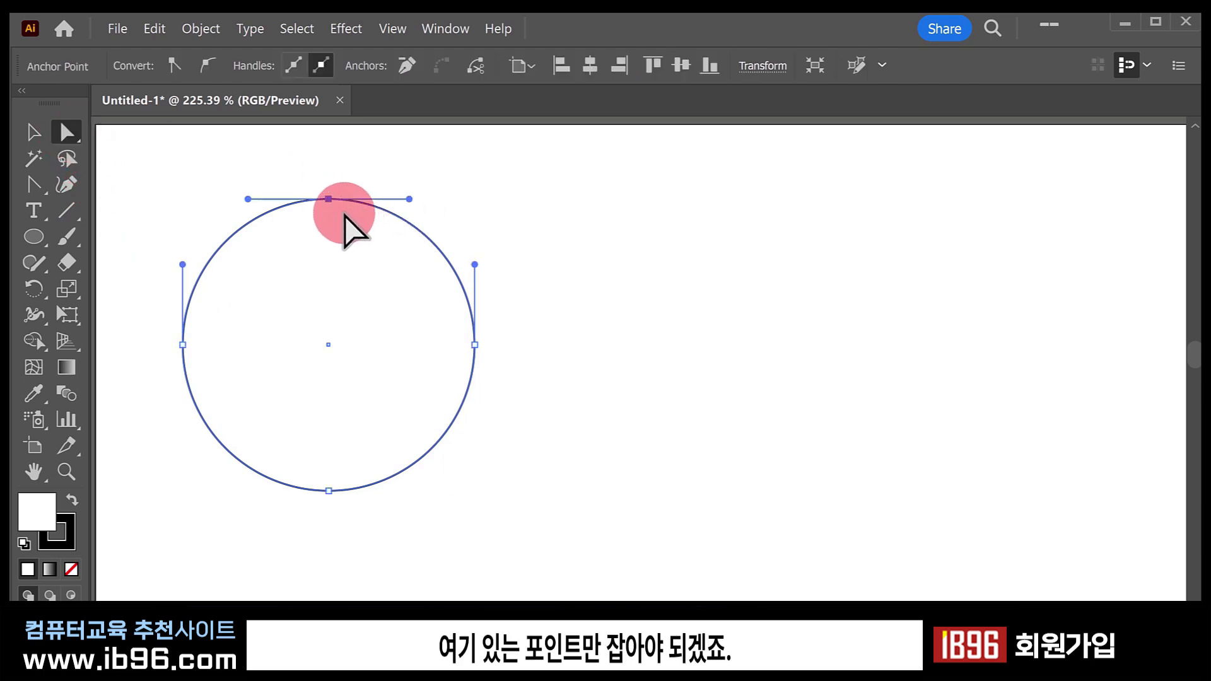
left_click(289, 167)
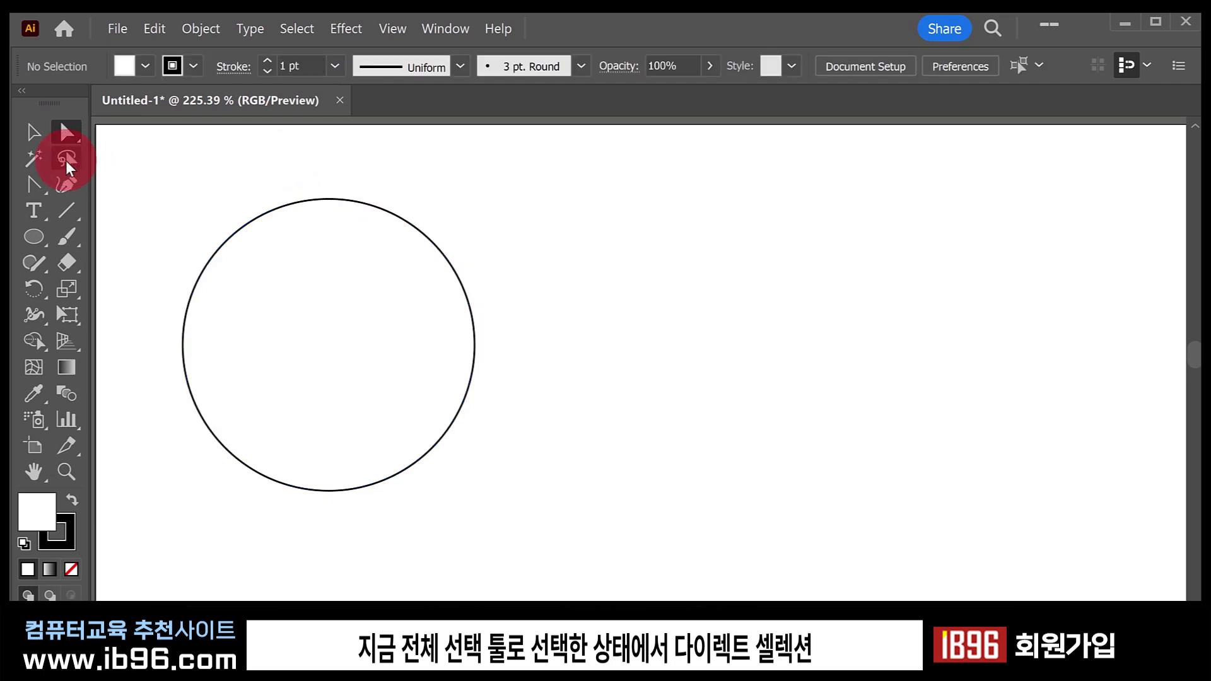
left_click(220, 246)
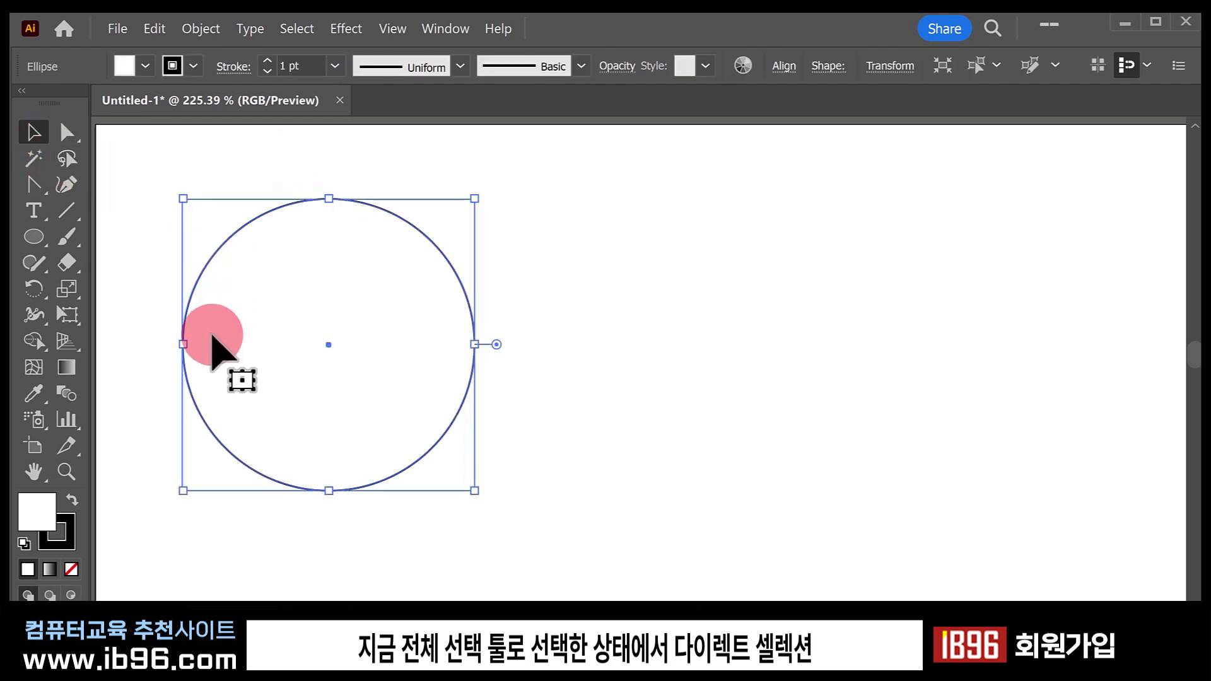
left_click(68, 135)
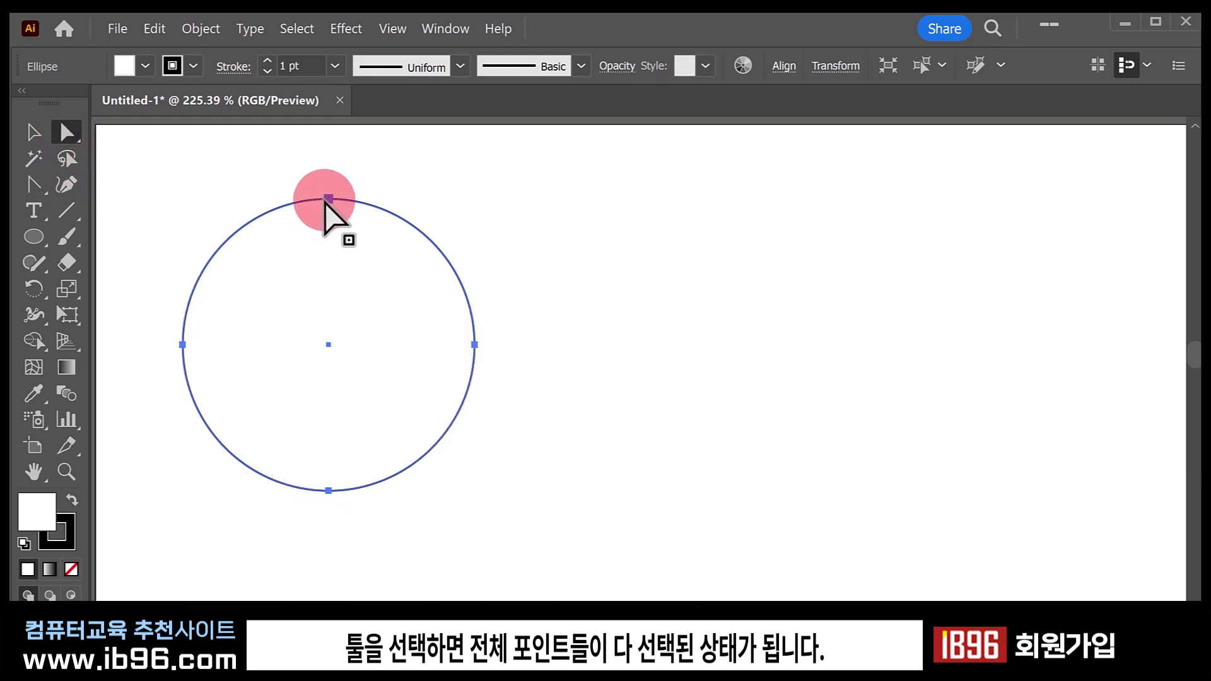
Move only the circle's top anchor downward and bend both its handles upward with the Direct Selection and Anchor Point Tools, forming two heart lobes.
left_click_drag(297, 155, 365, 268)
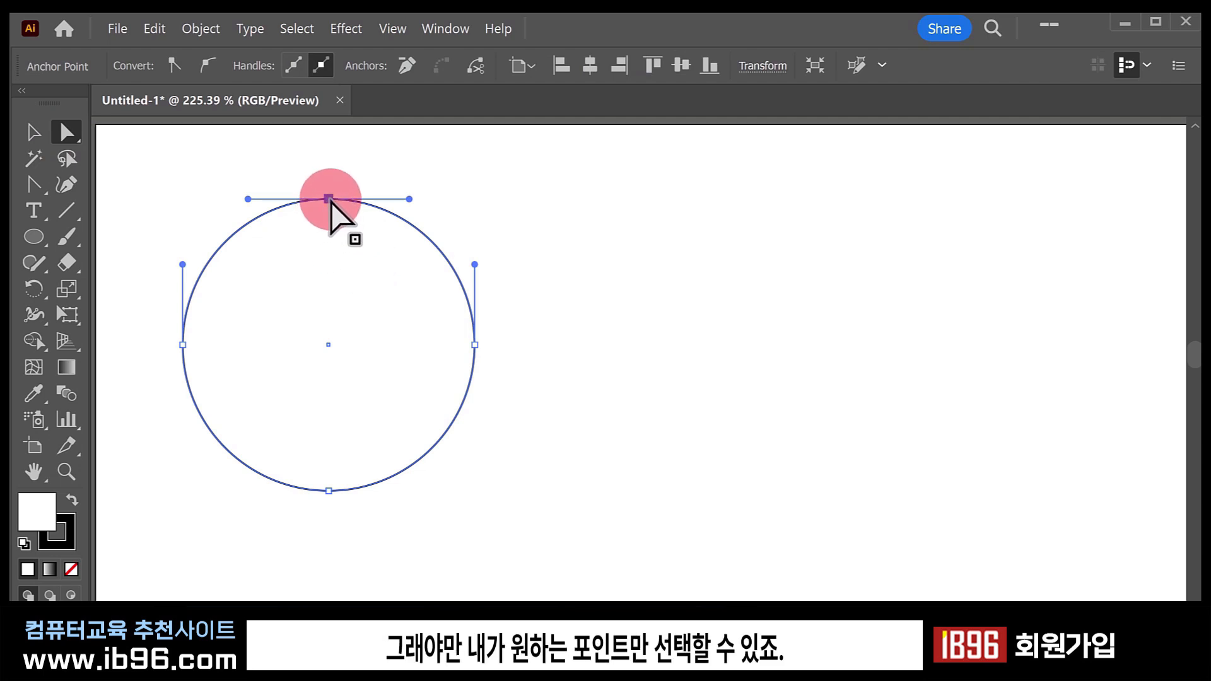
left_click_drag(328, 199, 330, 308)
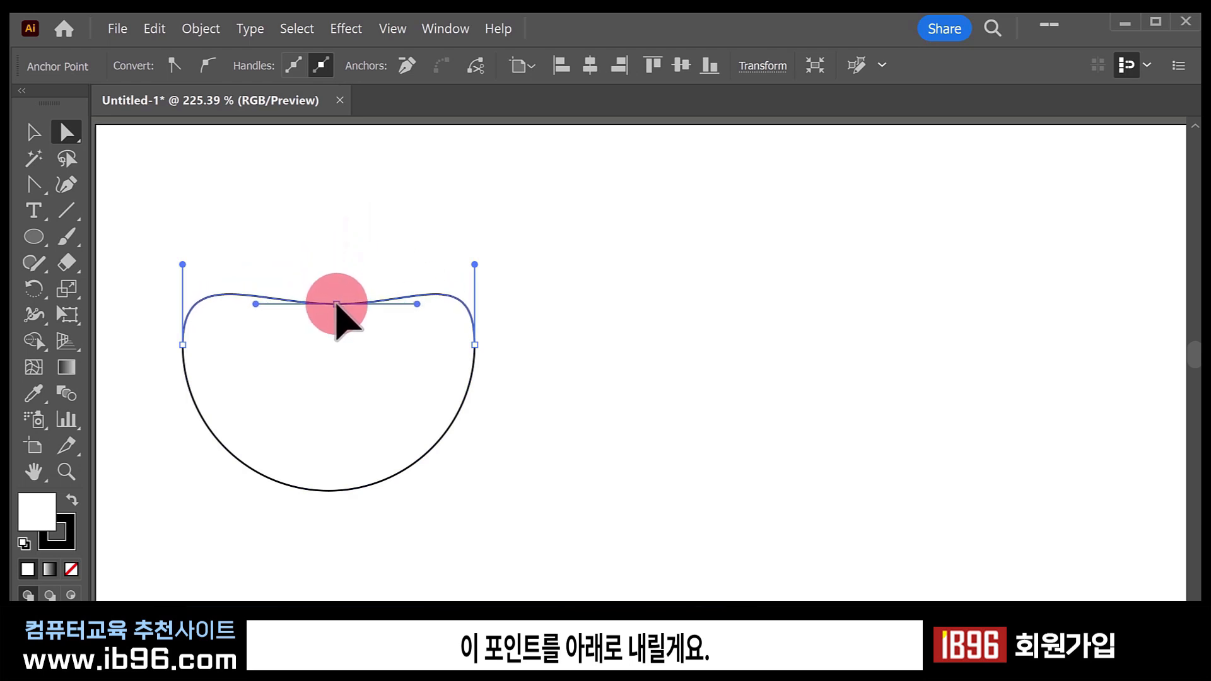
left_click(246, 312)
left_click_drag(249, 308, 292, 250)
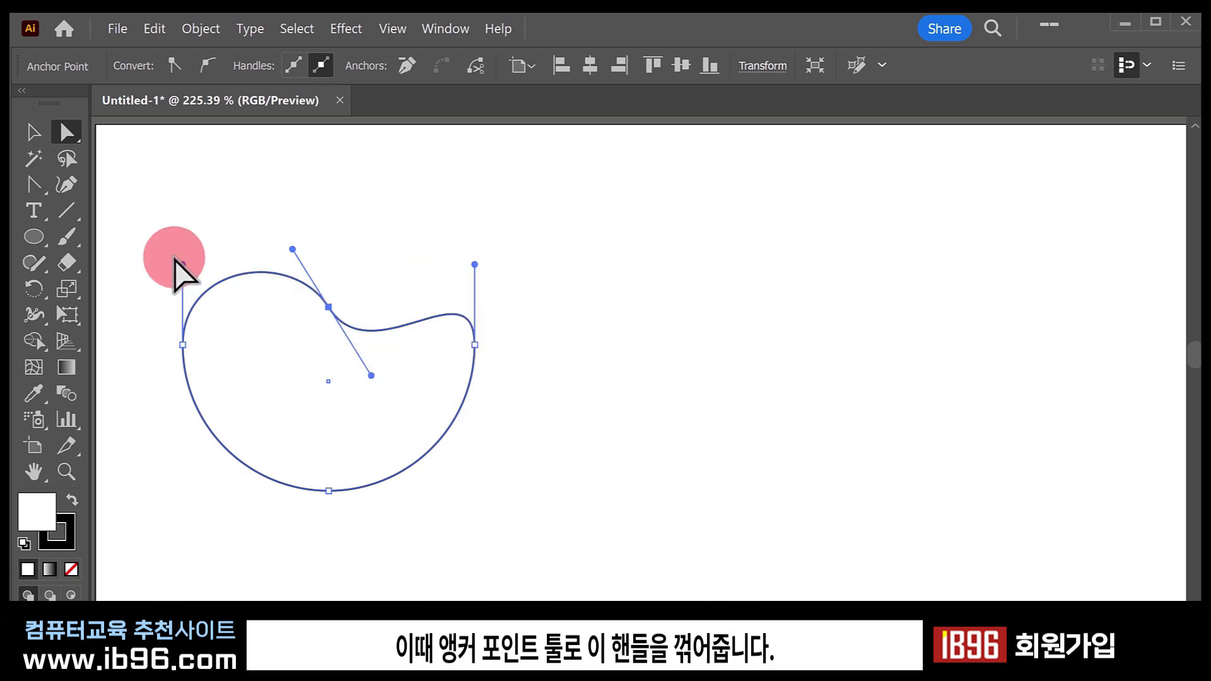
left_click(39, 191)
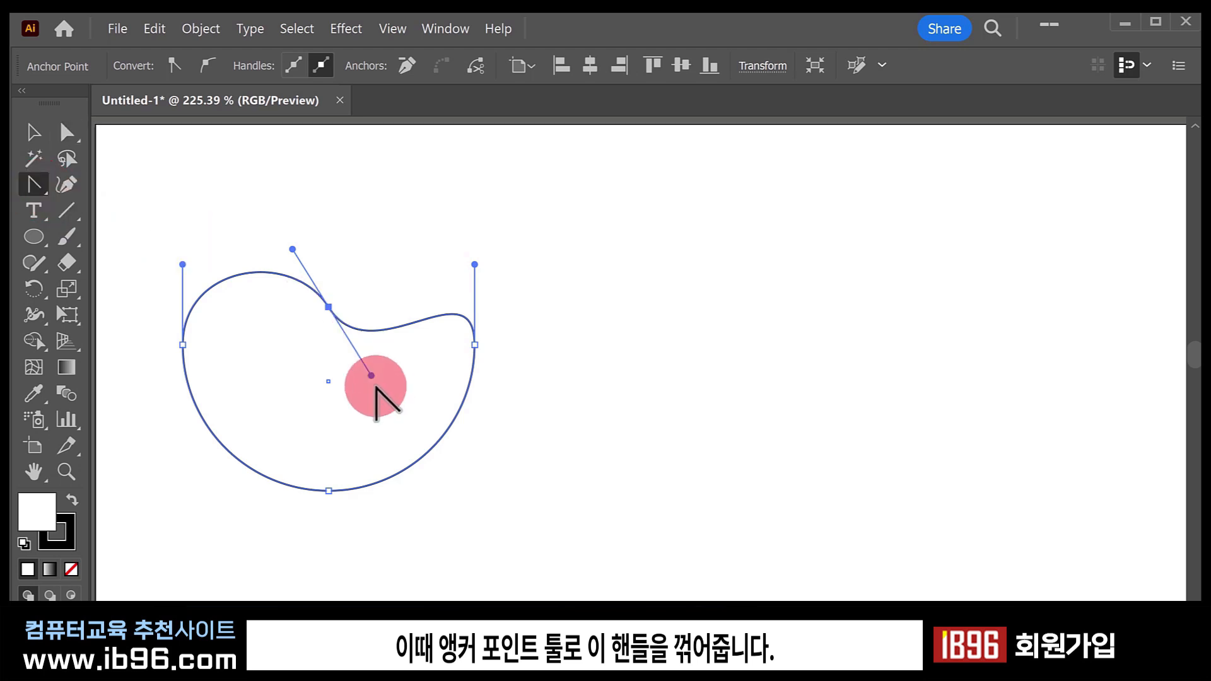
left_click_drag(372, 376, 380, 251)
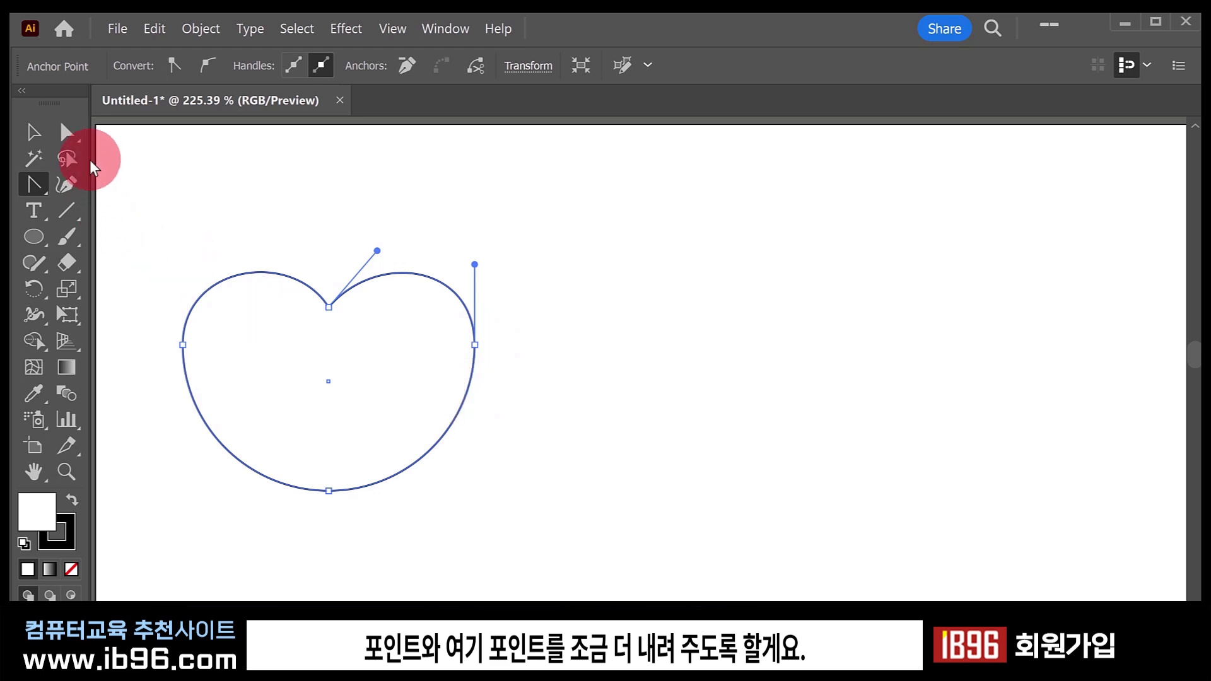
Lower the heart's two side anchors slightly and its bottom anchor further with the Direct Selection Tool.
left_click(69, 133)
left_click_drag(155, 320, 473, 366)
left_click_drag(381, 522, 326, 532)
Reposition the heart's notch anchor and lift both its handles so the two lobes rise higher.
left_click(329, 308)
left_click_drag(328, 307, 330, 323)
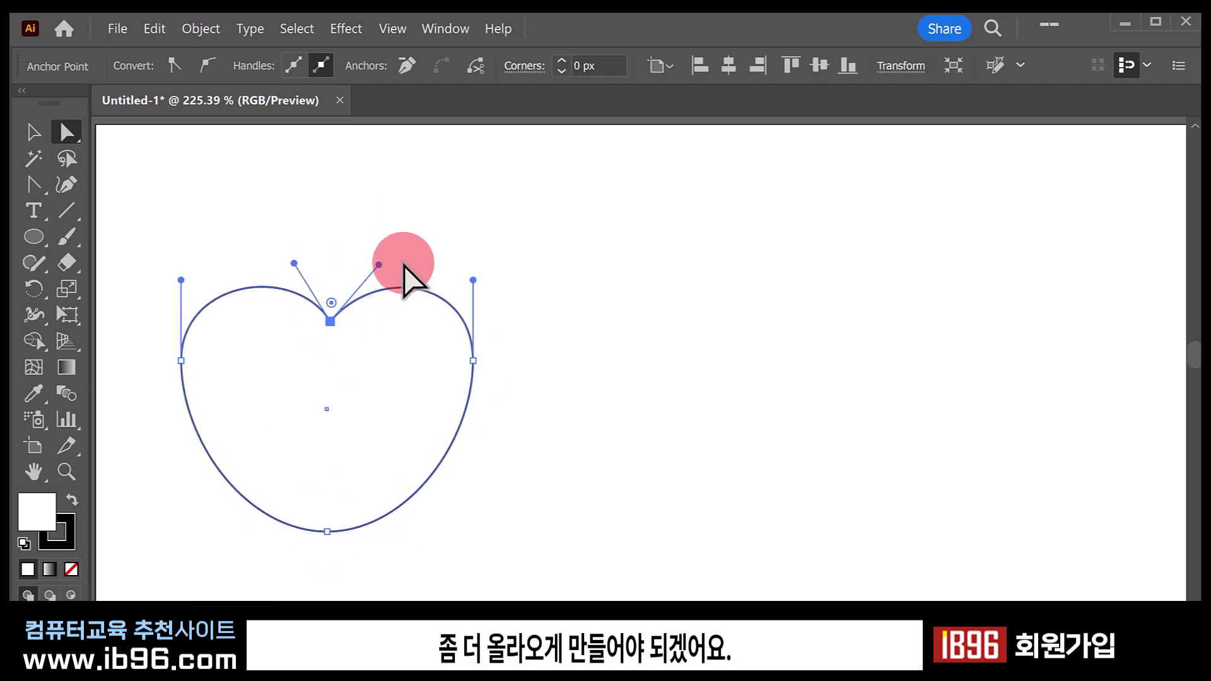
left_click_drag(379, 265, 310, 249)
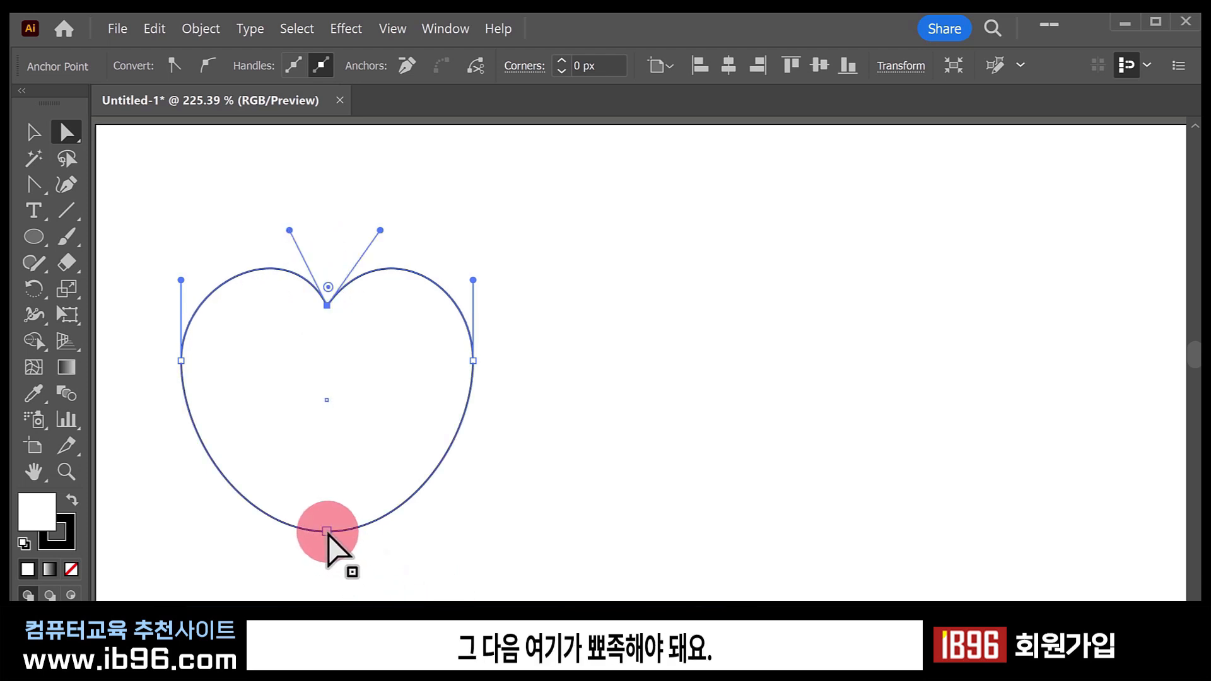
Convert the heart's rounded bottom anchor to a sharp corner point with the Anchor Point Tool.
left_click(327, 531)
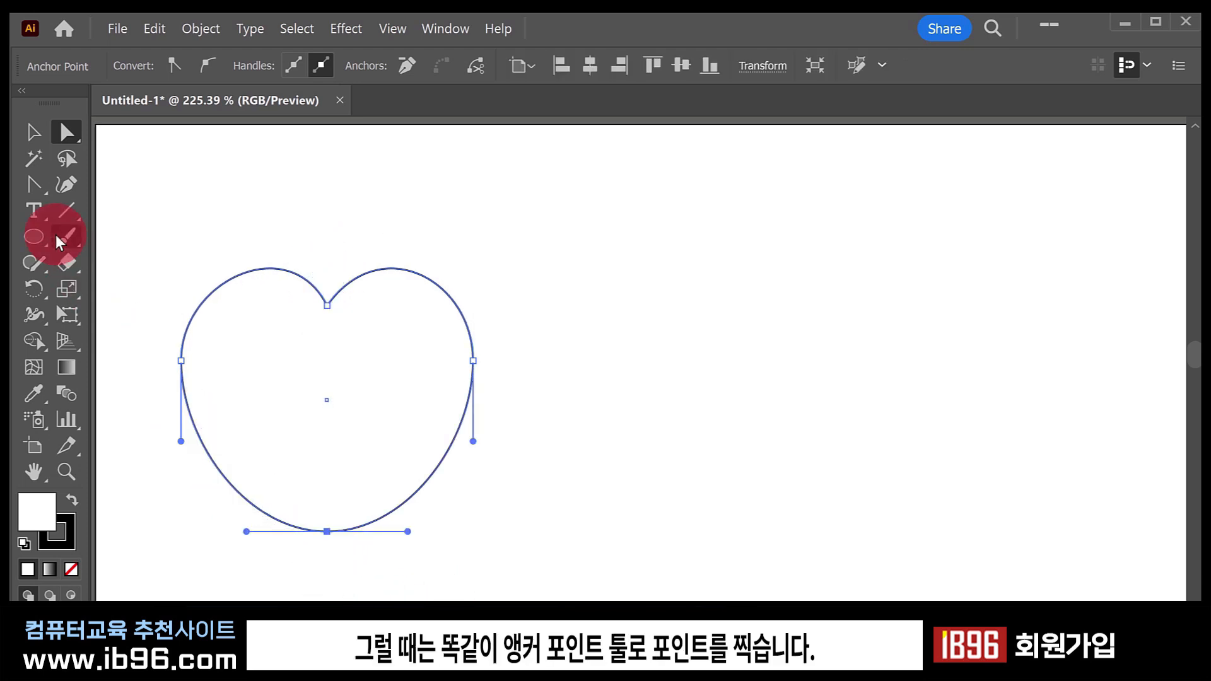
left_click(35, 184)
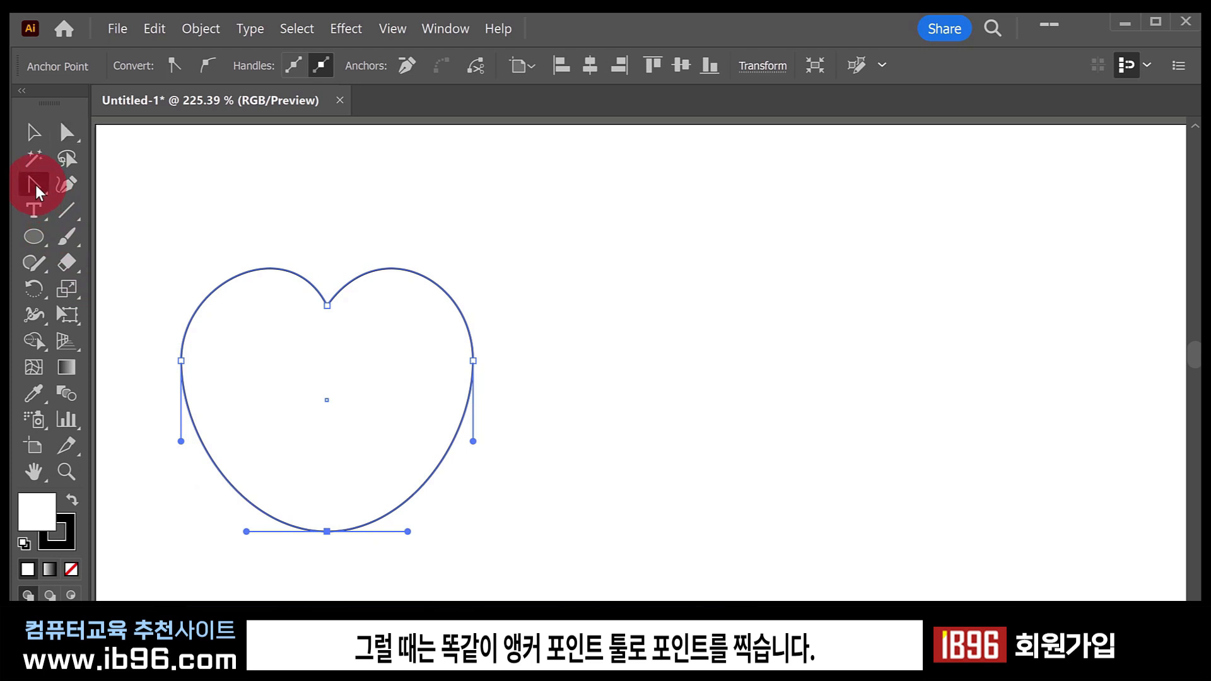
left_click(326, 532)
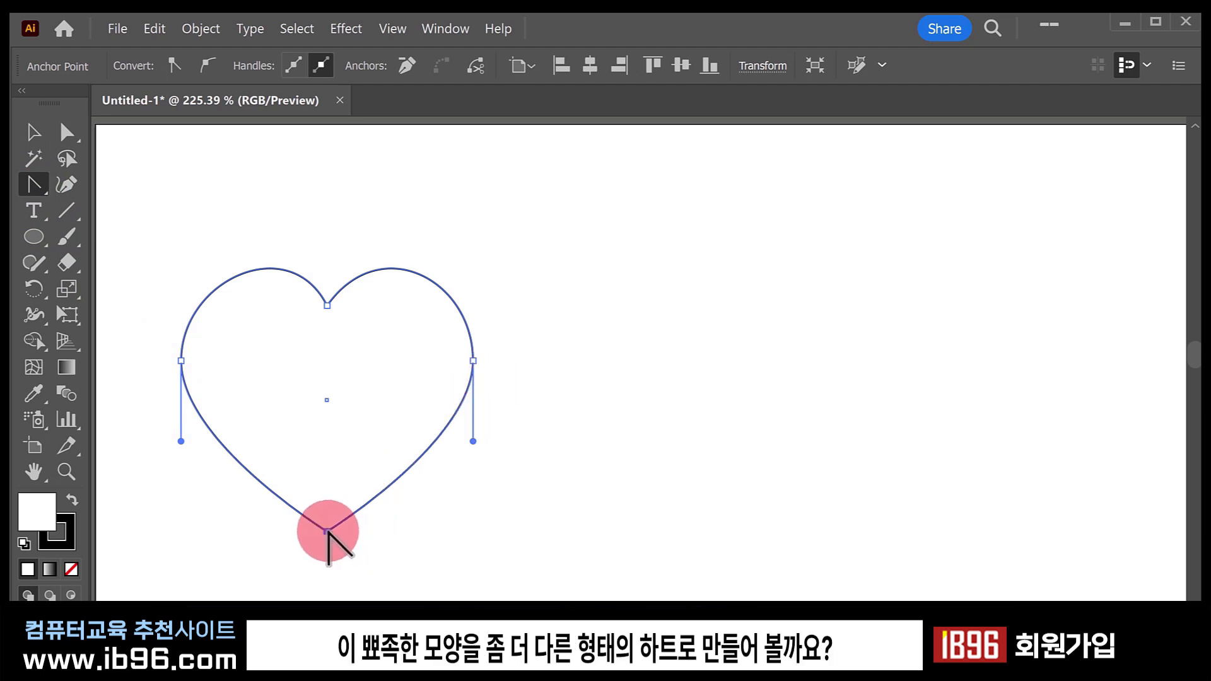
Pull new handles from the heart's bottom anchor and bend the lower handle up to the right, giving the tip a curved shape.
left_click_drag(327, 531, 338, 483)
left_click(304, 595)
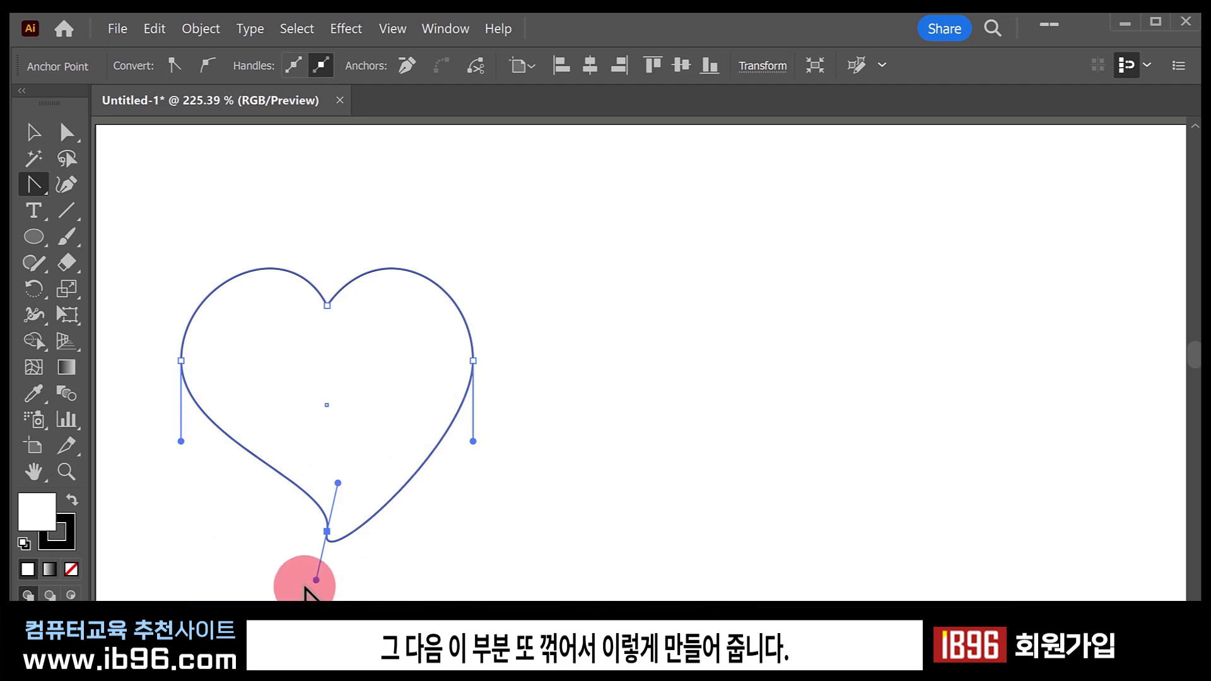
left_click_drag(316, 579, 384, 511)
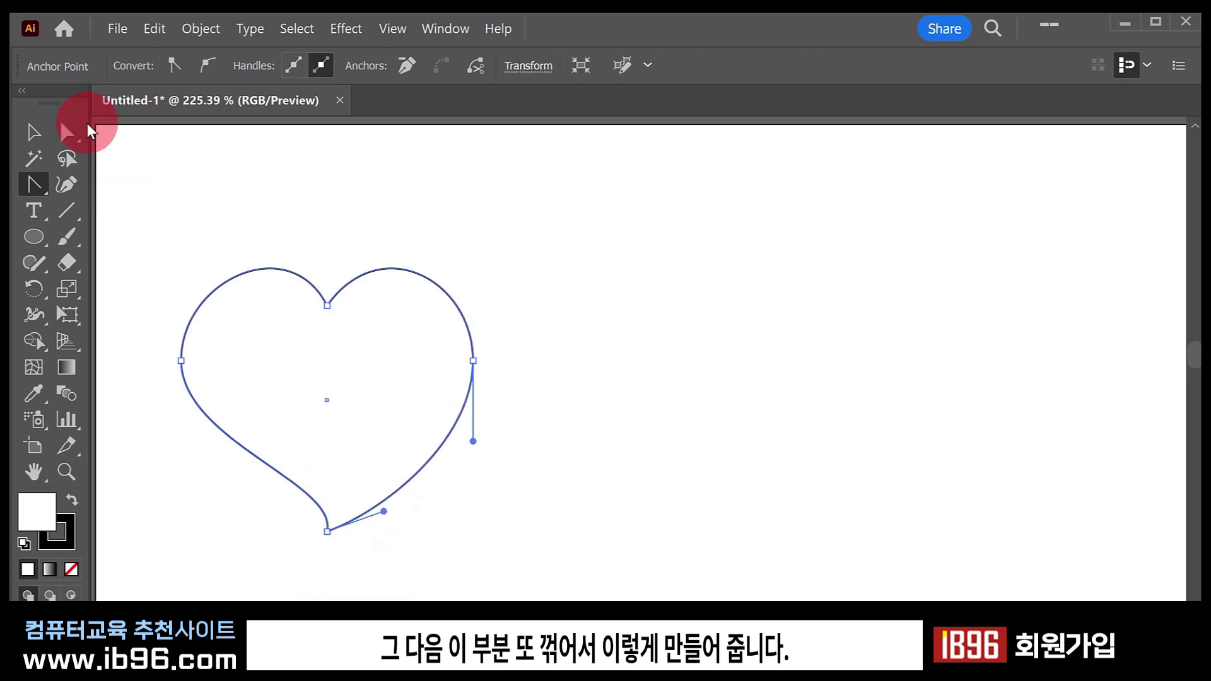
Shift the heart's bottom tip to the left and slightly down with the Direct Selection Tool, then deselect the shape.
left_click(68, 132)
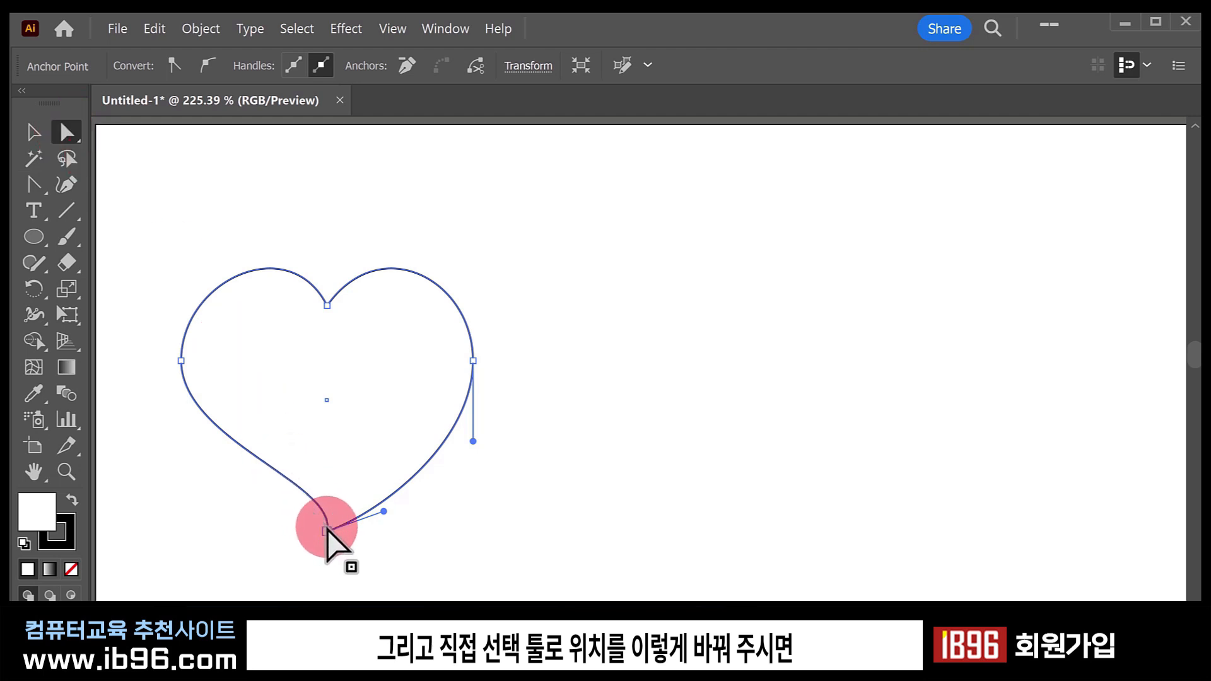
left_click_drag(326, 531, 295, 540)
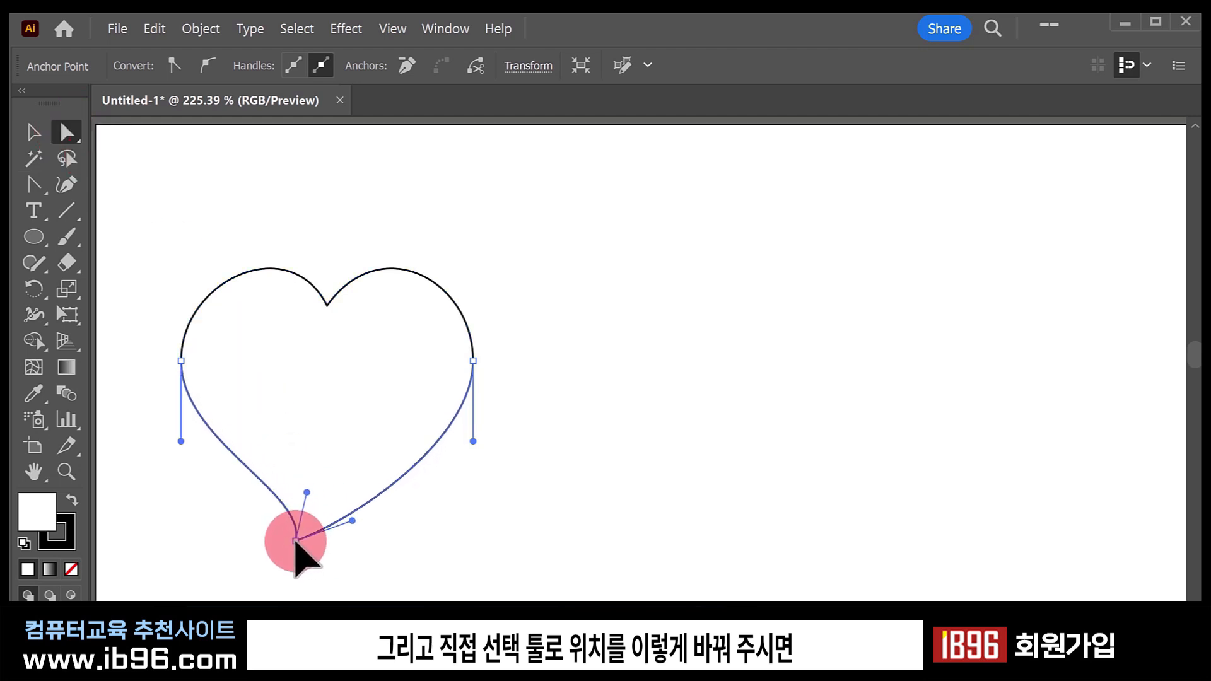
left_click(554, 537)
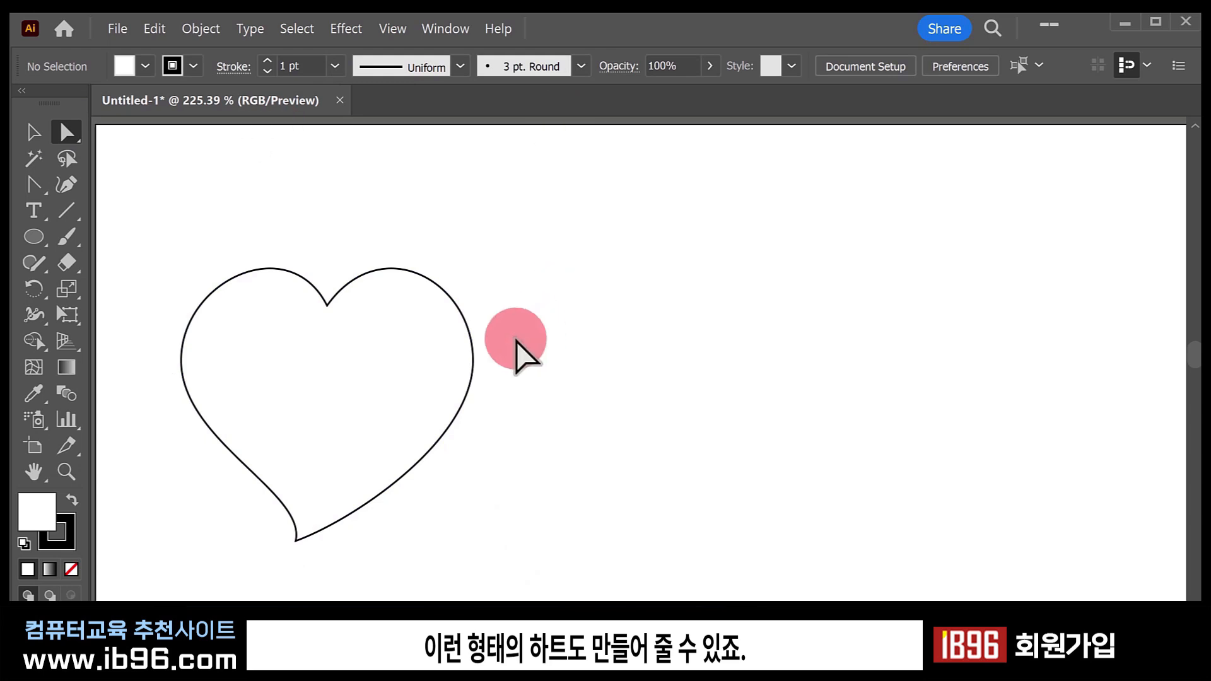
Fill the whole heart with a fully saturated bright orange at hue 38° using the Color Picker.
key("v")
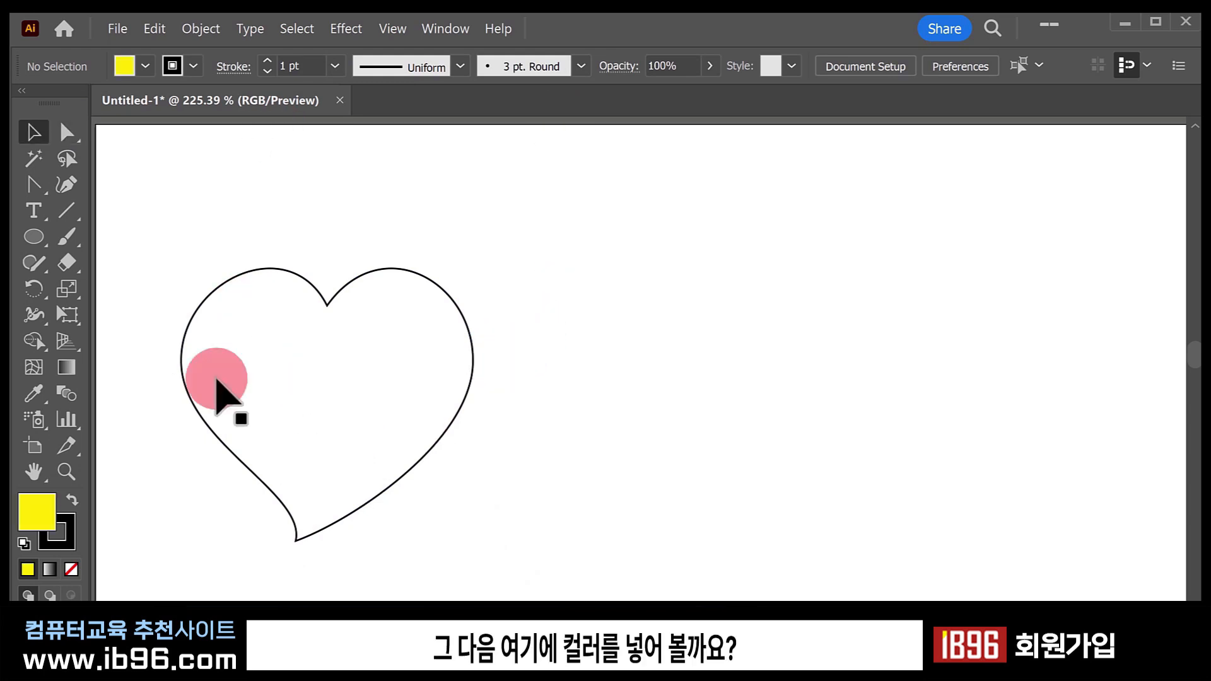
left_click_drag(168, 208, 244, 512)
left_click(52, 537)
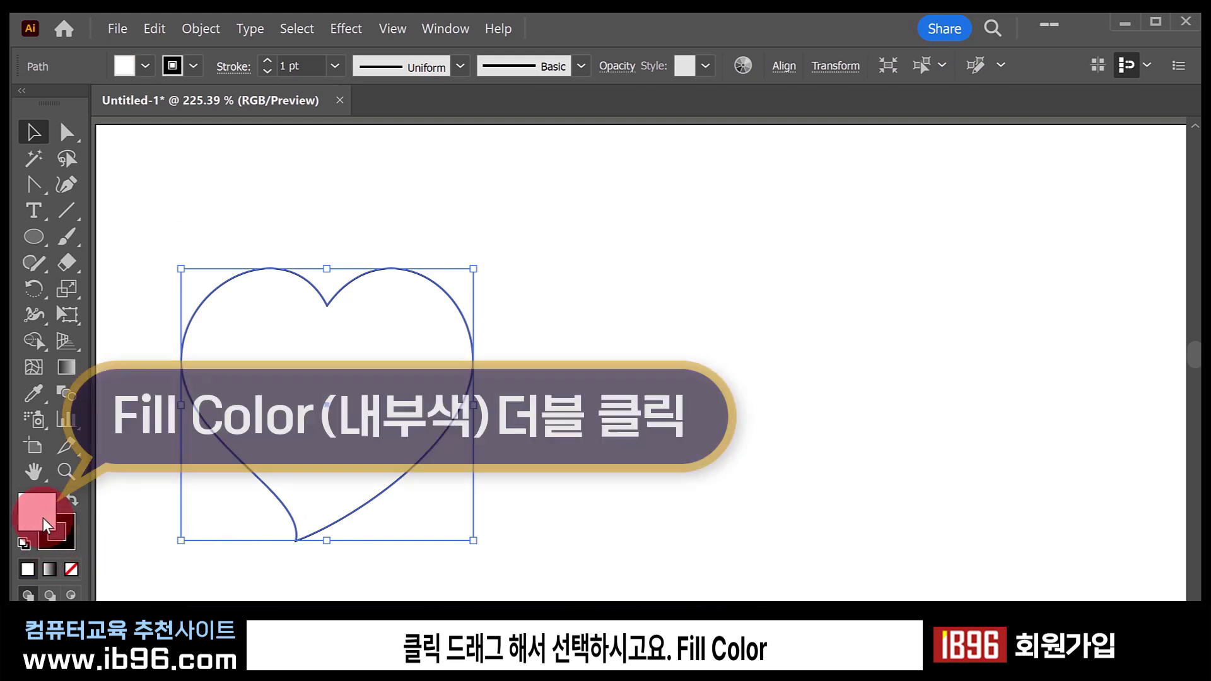
double_click(43, 516)
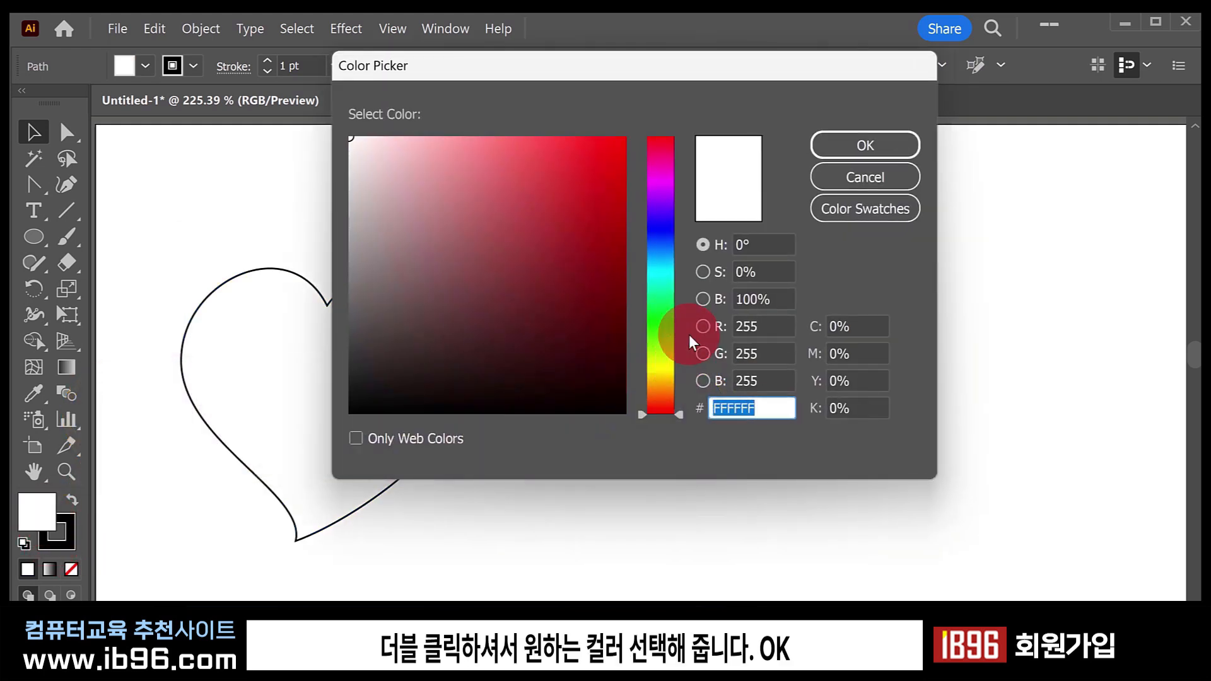
left_click_drag(663, 380, 663, 384)
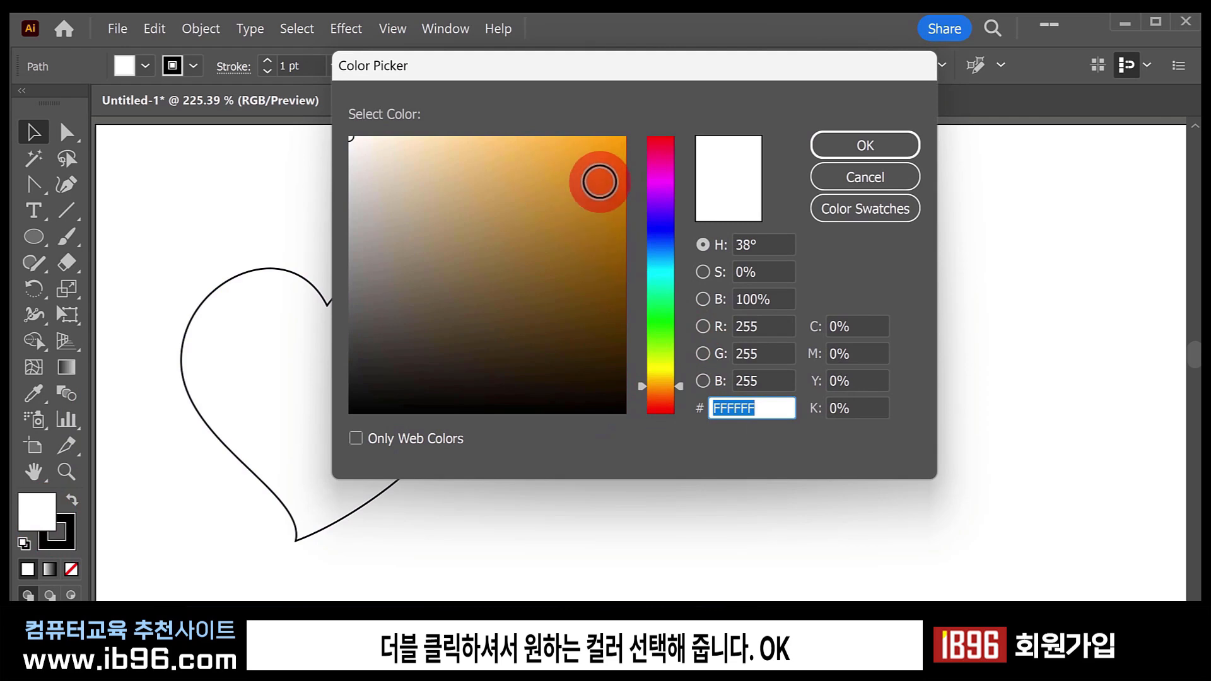
left_click(629, 133)
left_click(870, 147)
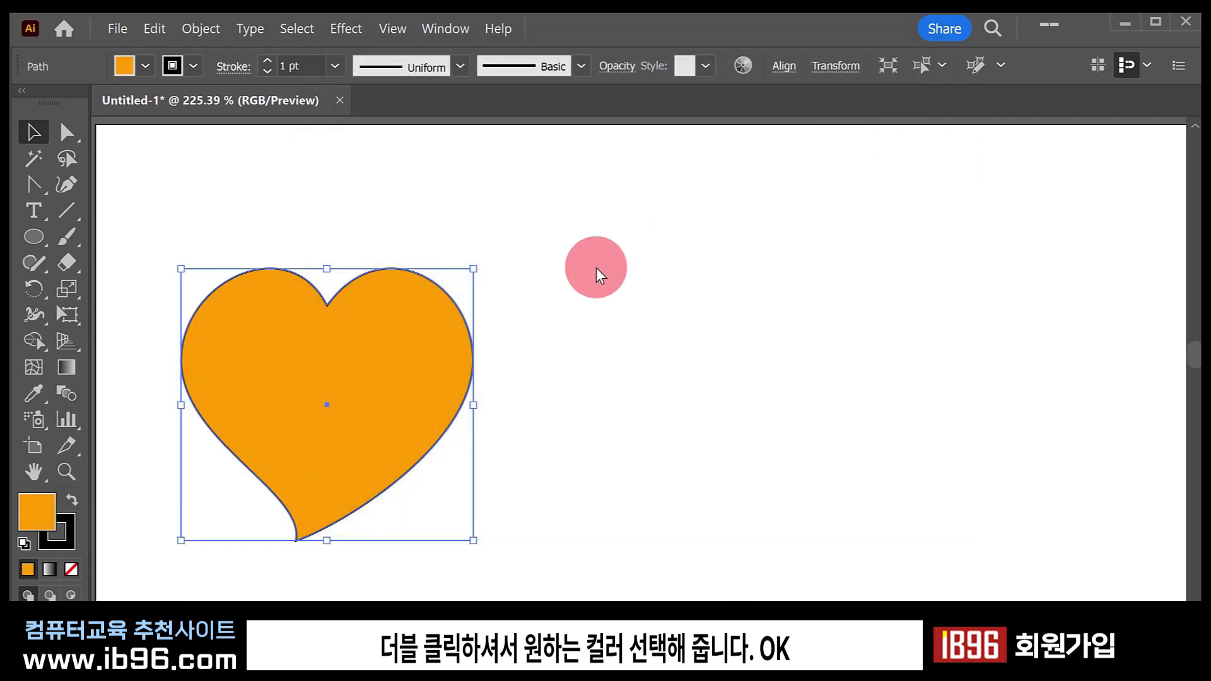
left_click(536, 432)
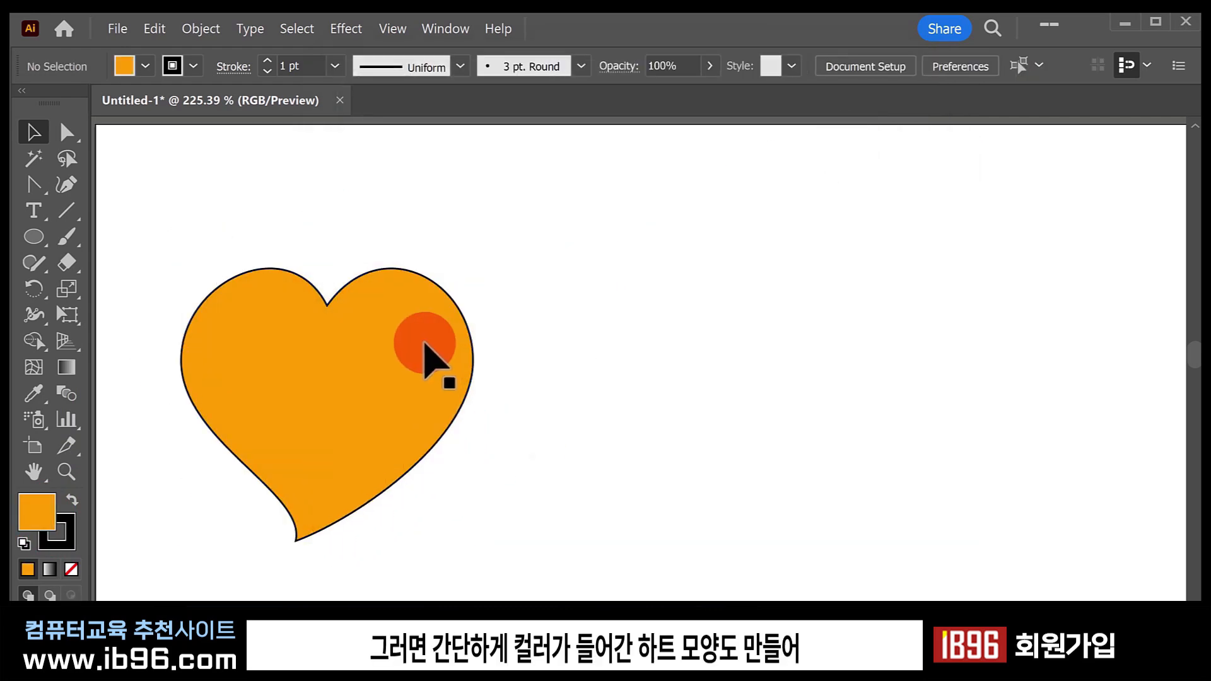
Delete the orange heart and draw a five-pointed star in the upper-left area of the artboard with the Star Tool.
left_click_drag(391, 358, 335, 260)
key("Delete")
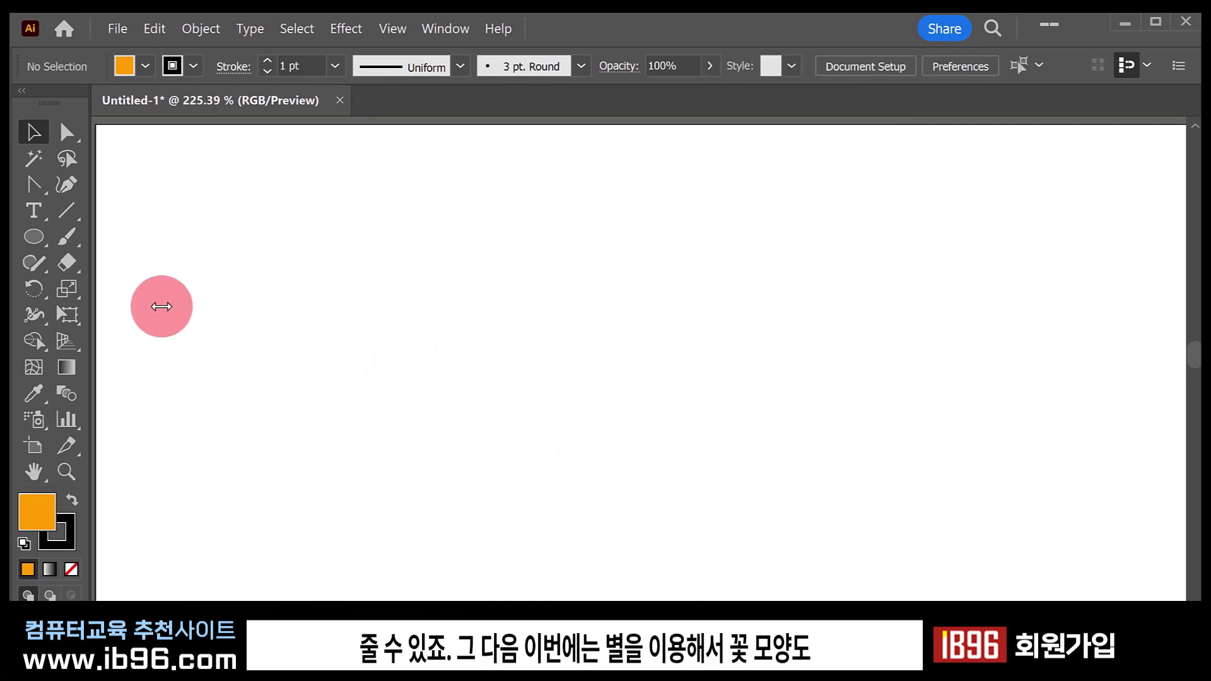
left_click(34, 238)
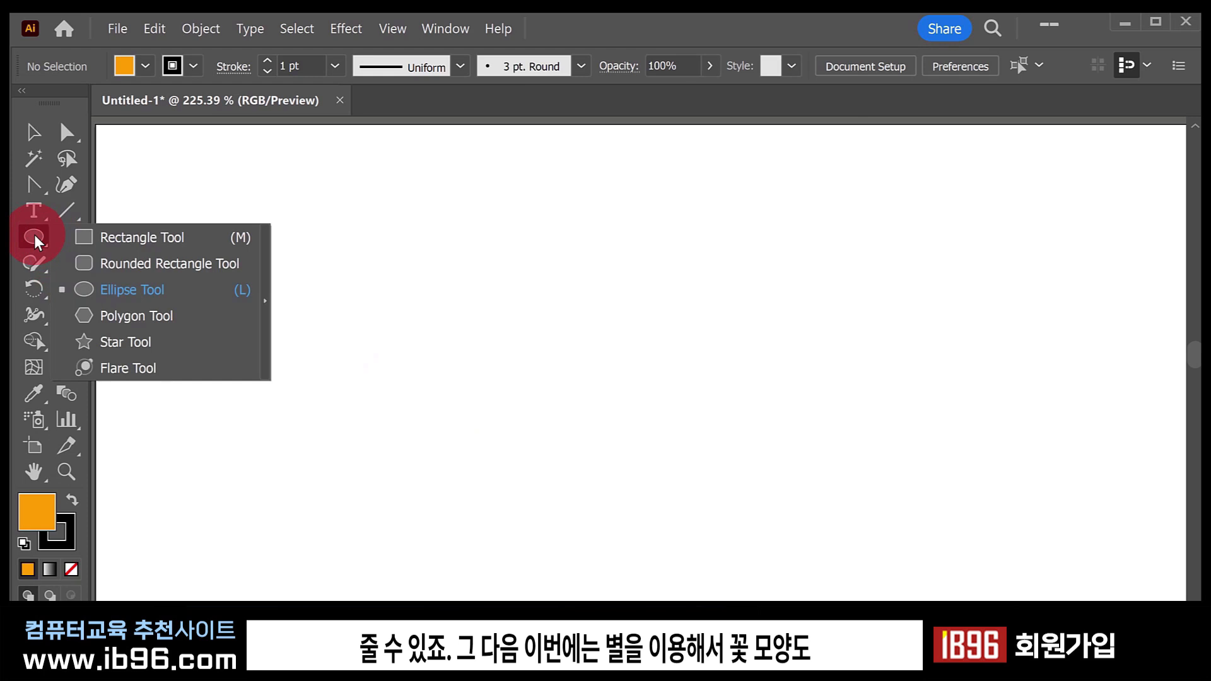
left_click(161, 347)
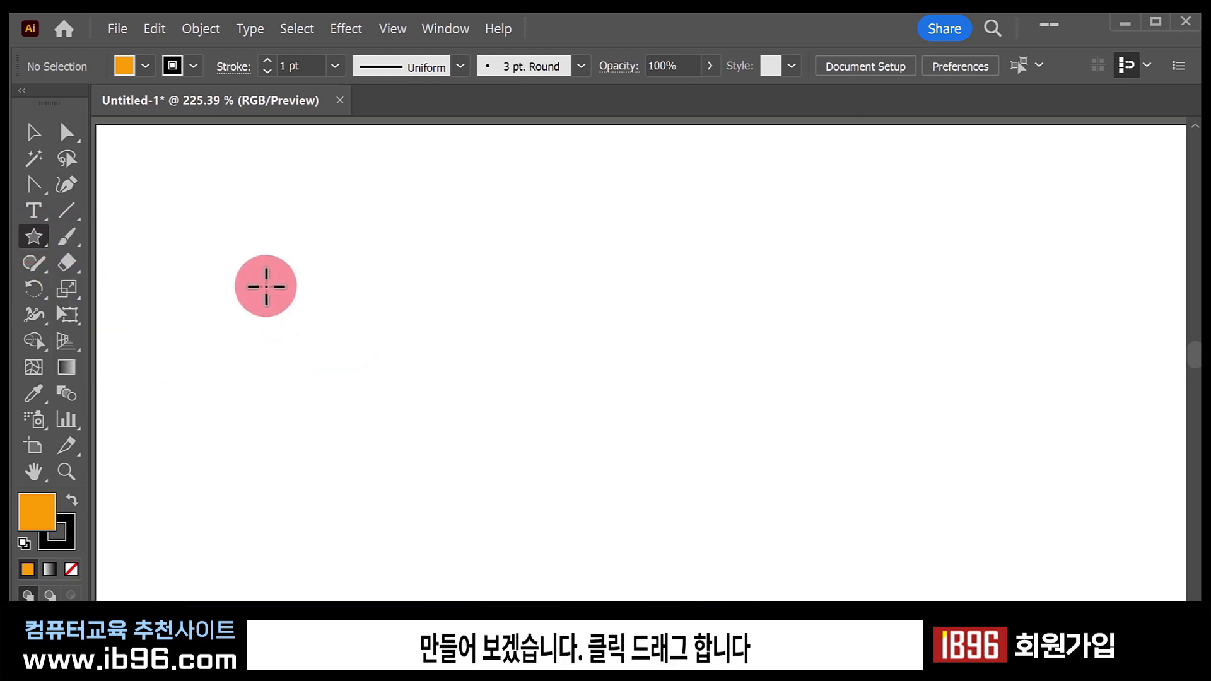
left_click_drag(248, 248, 352, 368)
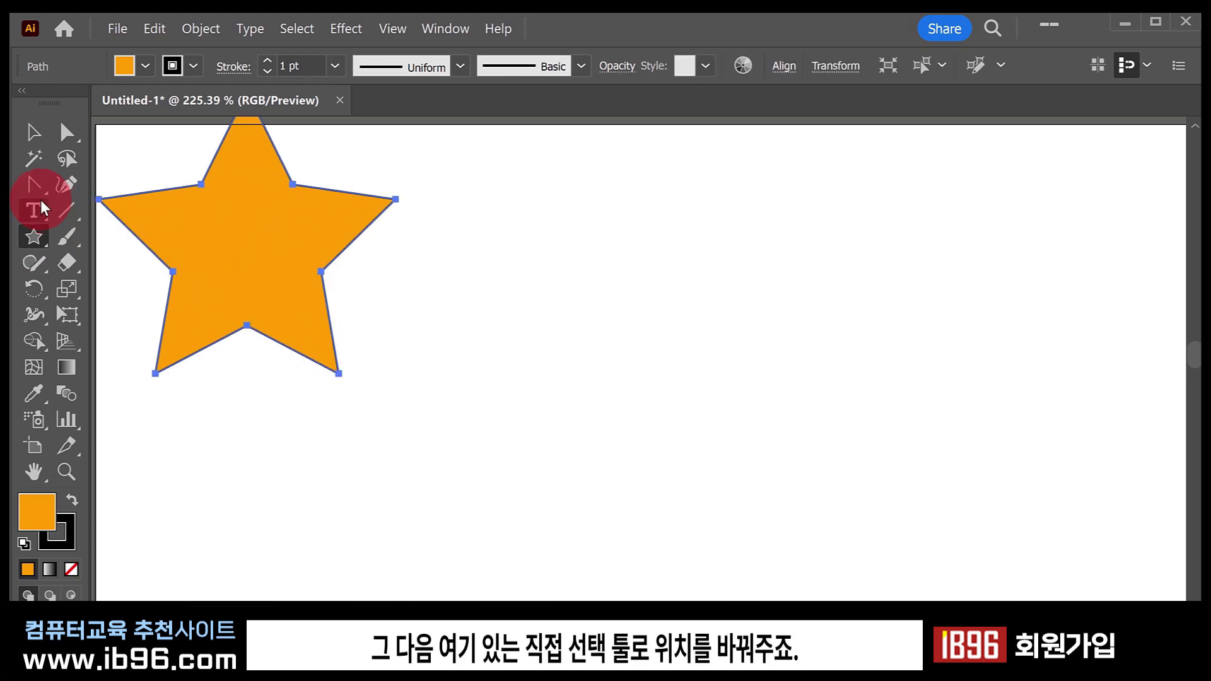
Move the star down and right fully onto the artboard and reset it to the default white fill and black stroke.
left_click(33, 135)
left_click_drag(242, 242, 292, 407)
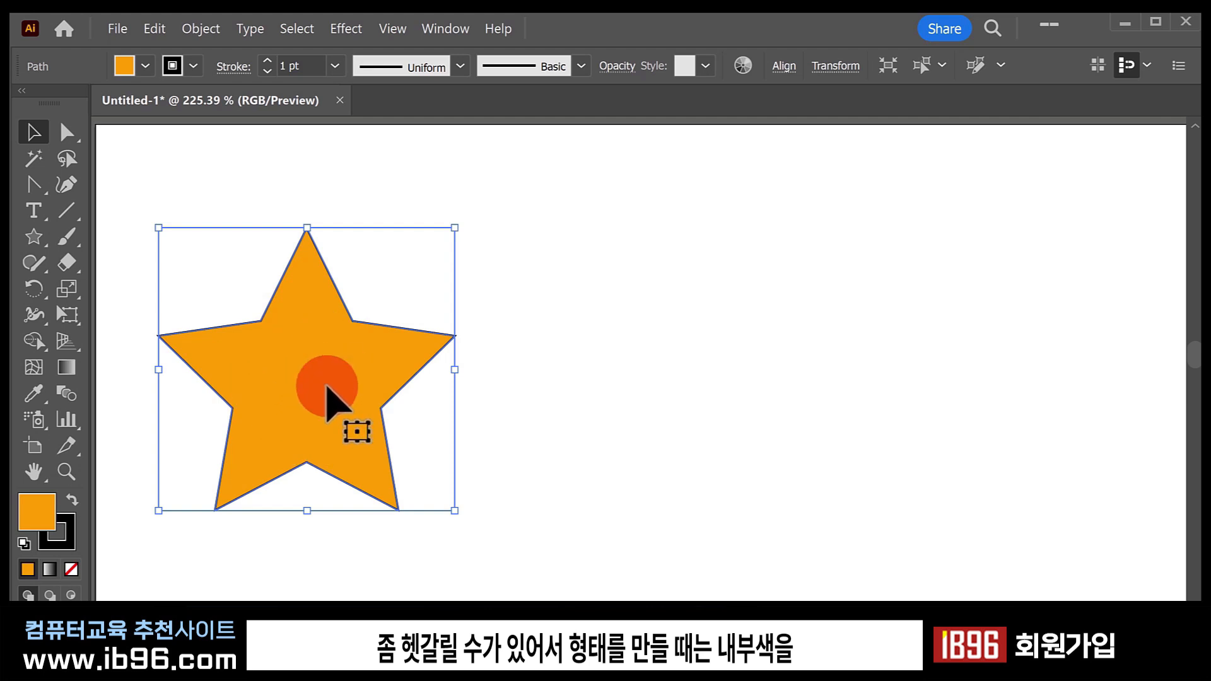
left_click(24, 542)
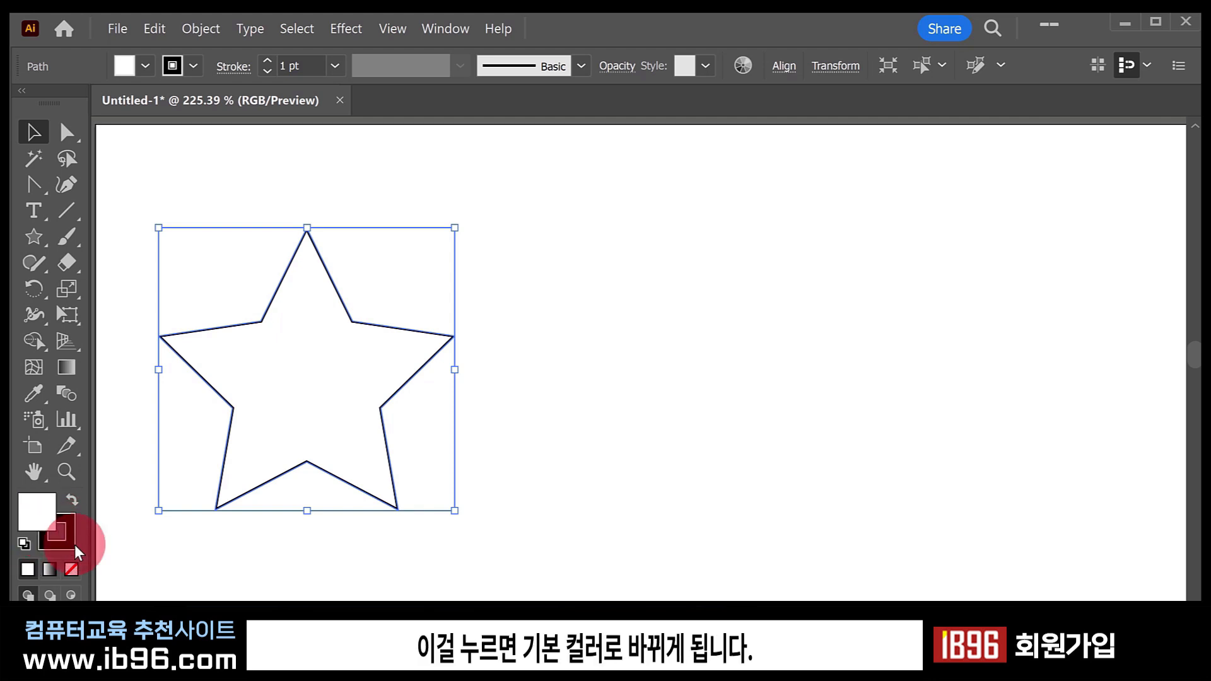
Round the star's five outer tips into flower petals by pulling out smooth handles with the Anchor Point Tool.
left_click(39, 184)
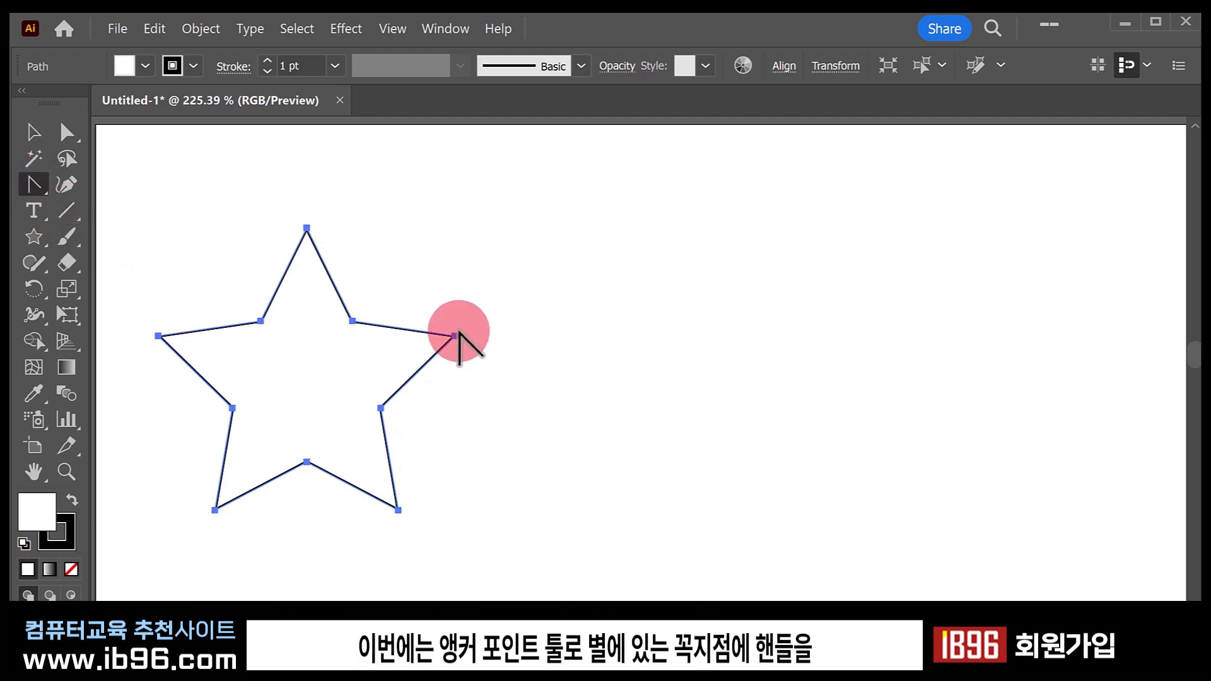
left_click(307, 229)
left_click_drag(313, 228, 353, 229)
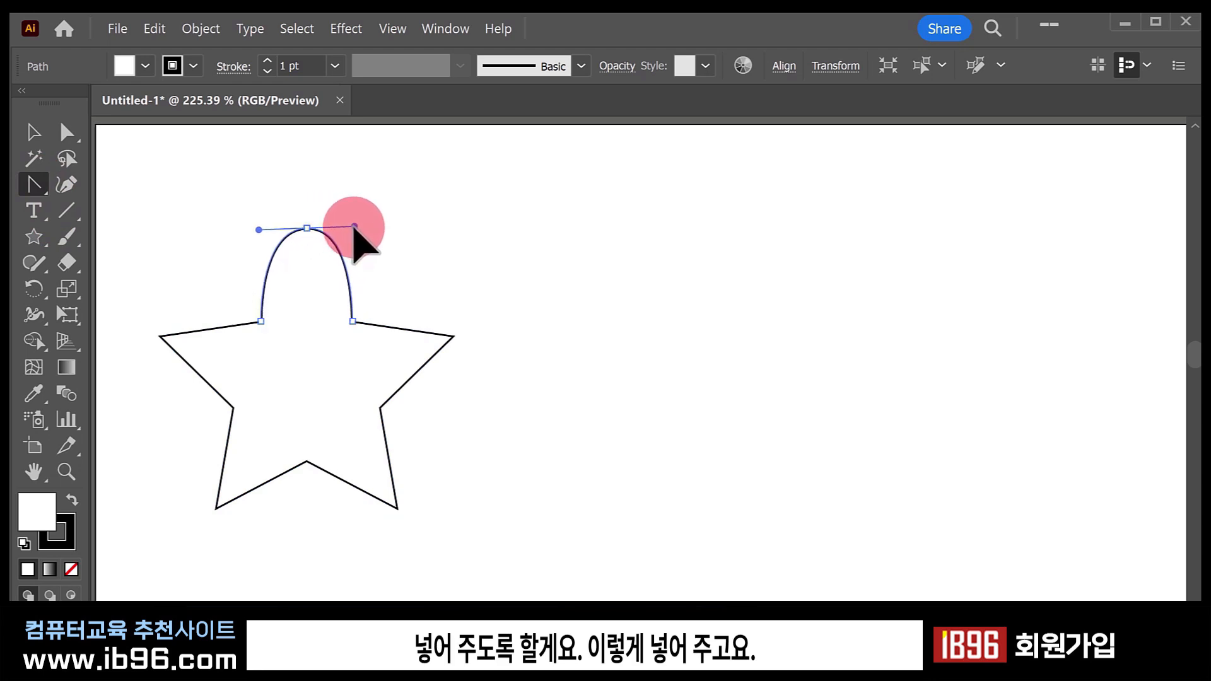
left_click_drag(455, 336, 470, 382)
left_click_drag(398, 508, 350, 540)
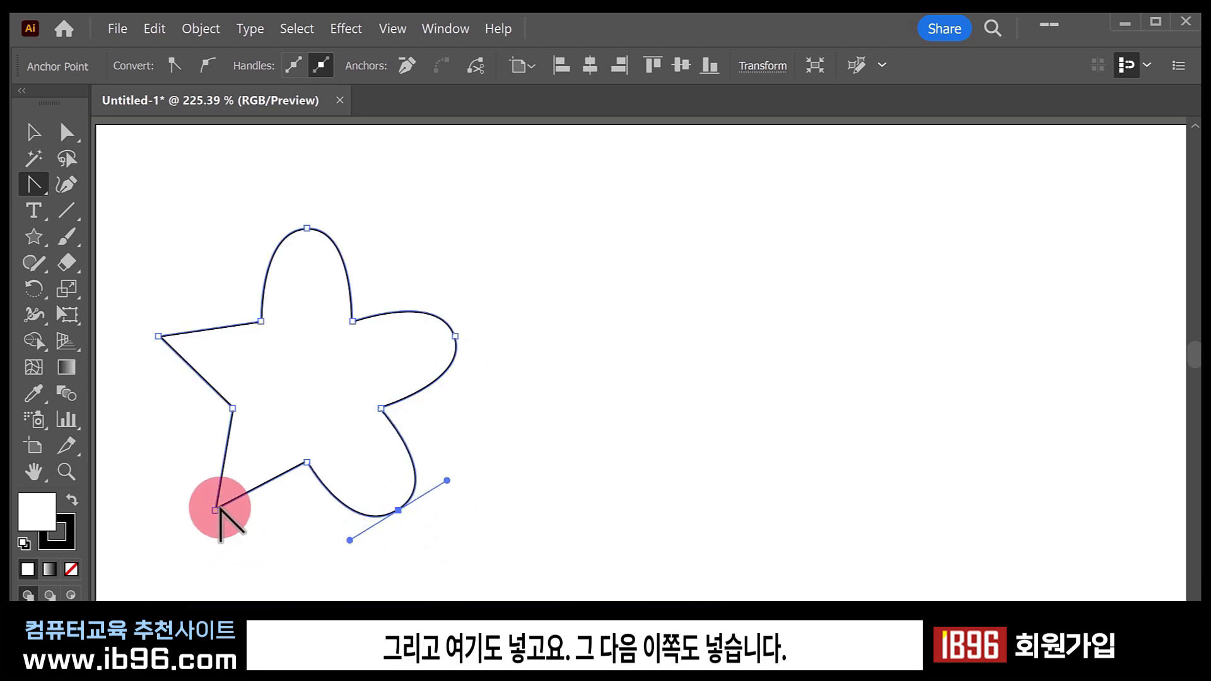
left_click_drag(214, 509, 176, 484)
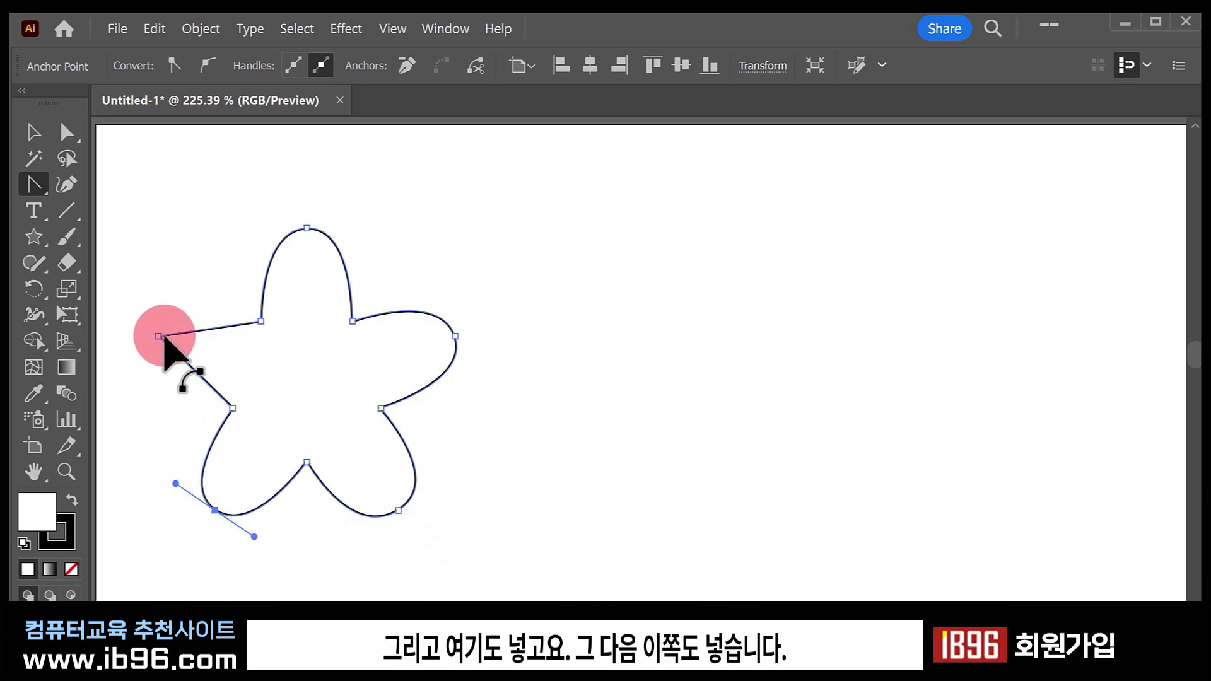
left_click_drag(158, 336, 173, 284)
Move the whole flower shape slightly up and to the right on the artboard with the Selection Tool.
left_click(33, 132)
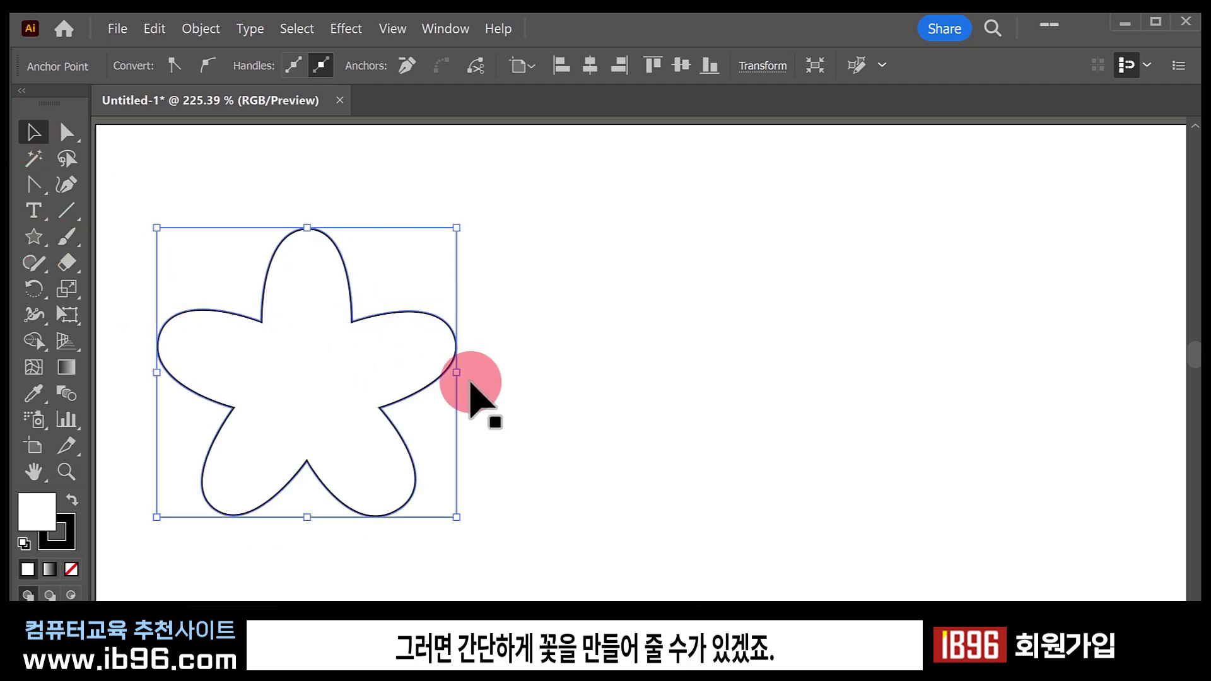
left_click_drag(212, 422, 230, 368)
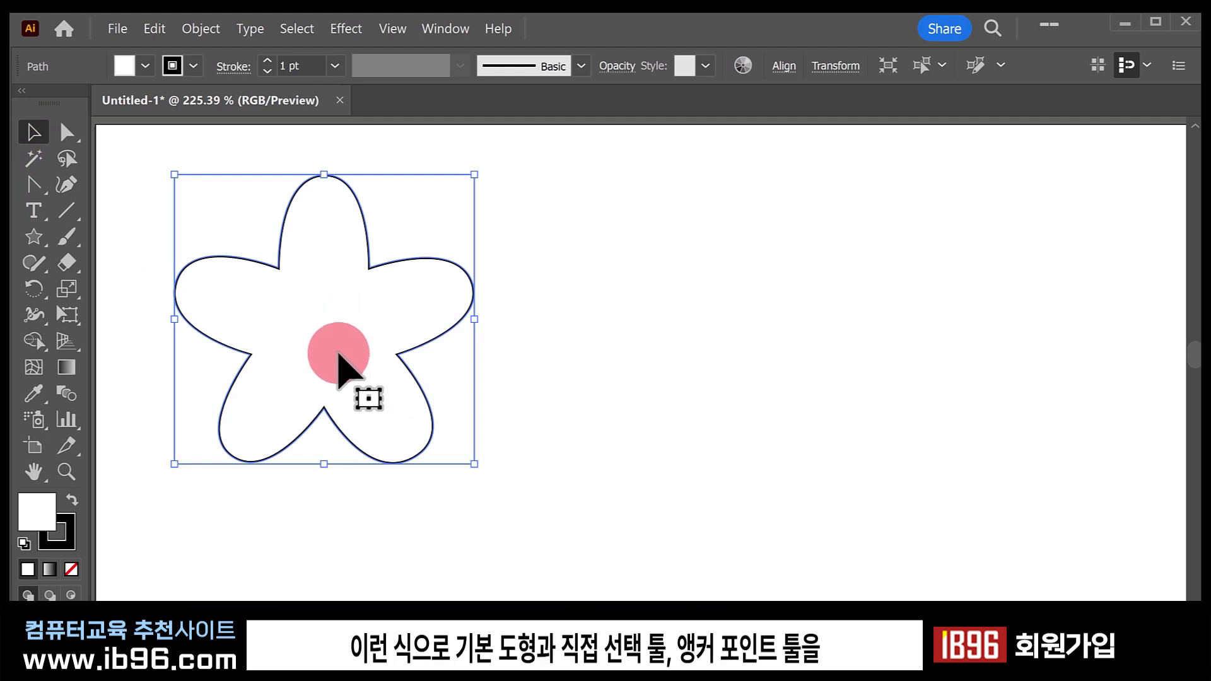
left_click(69, 135)
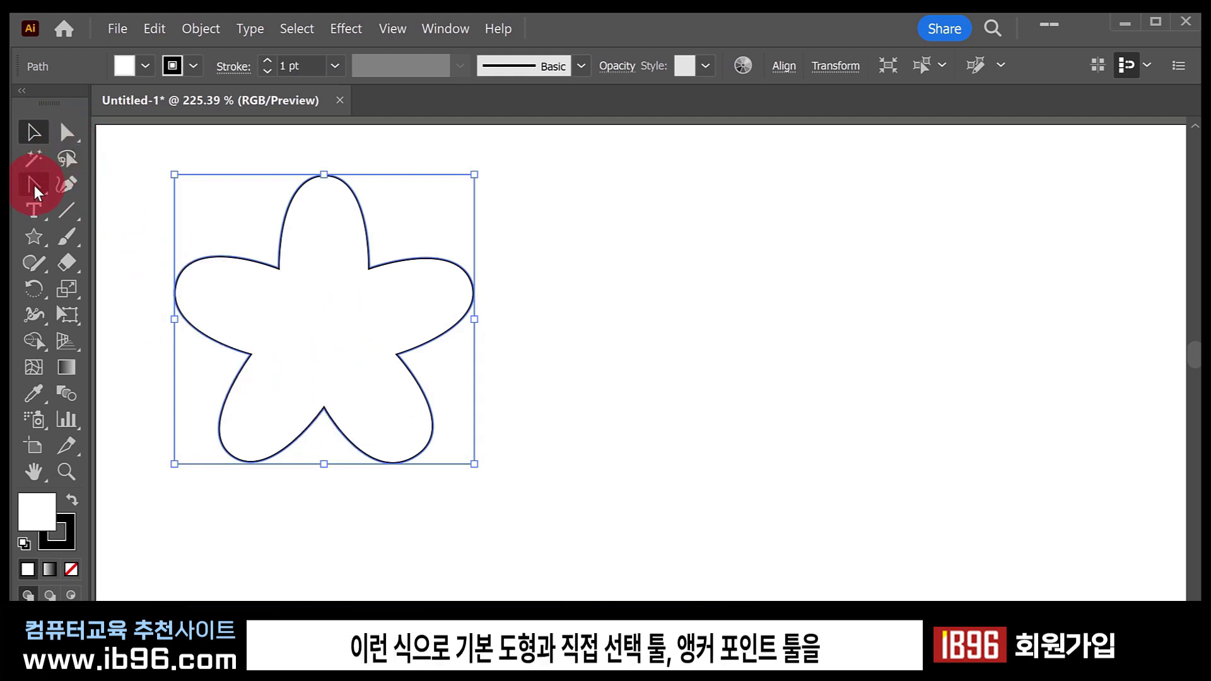
left_click(401, 271)
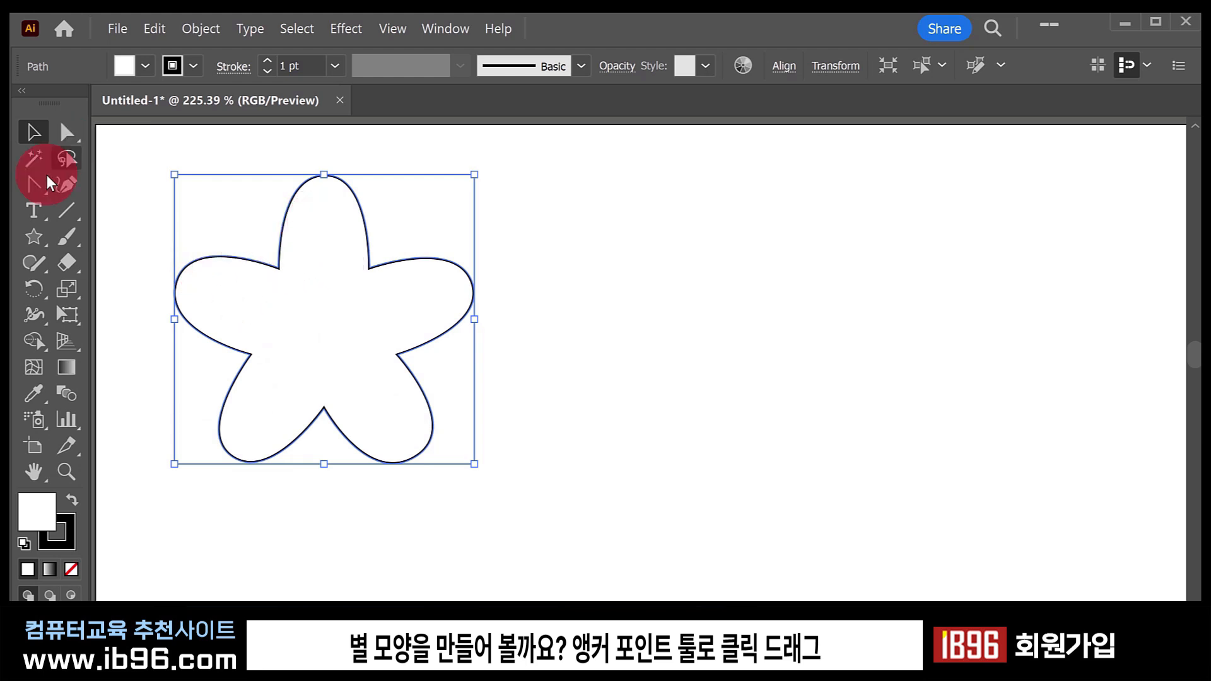
Reshape the flower's top petal into a sharp tip with inward-curving sides using the Anchor Point Tool.
left_click(32, 183)
left_click_drag(325, 174, 339, 130)
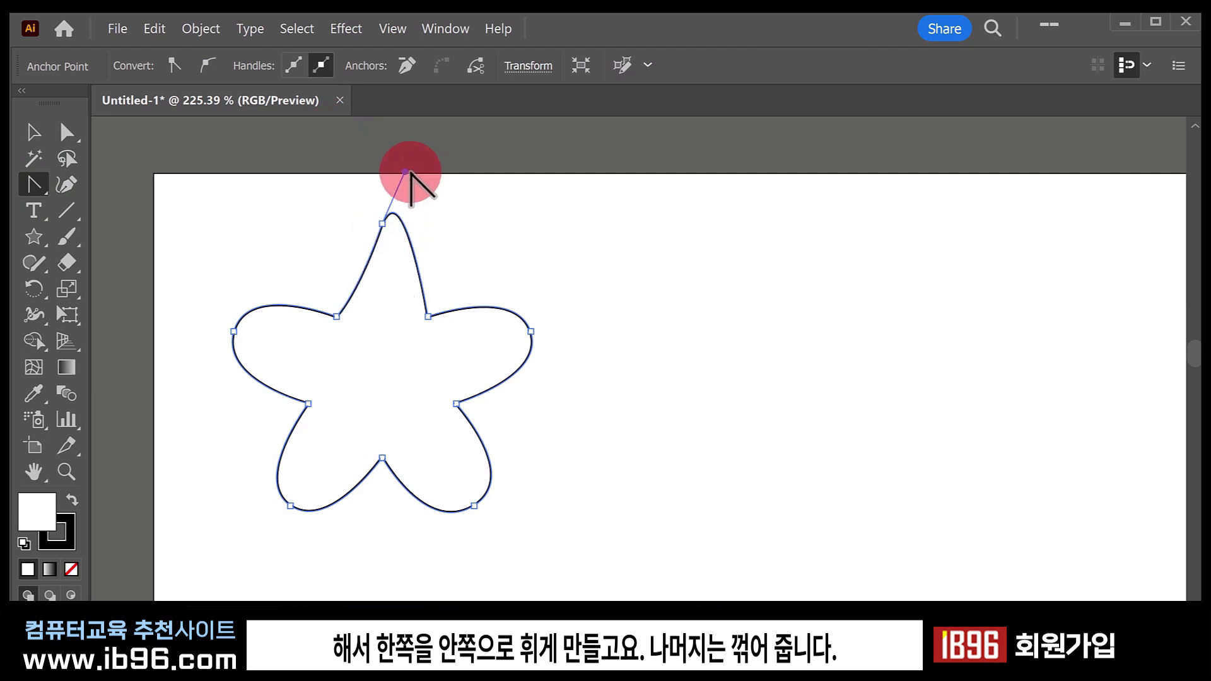
left_click_drag(404, 172, 392, 289)
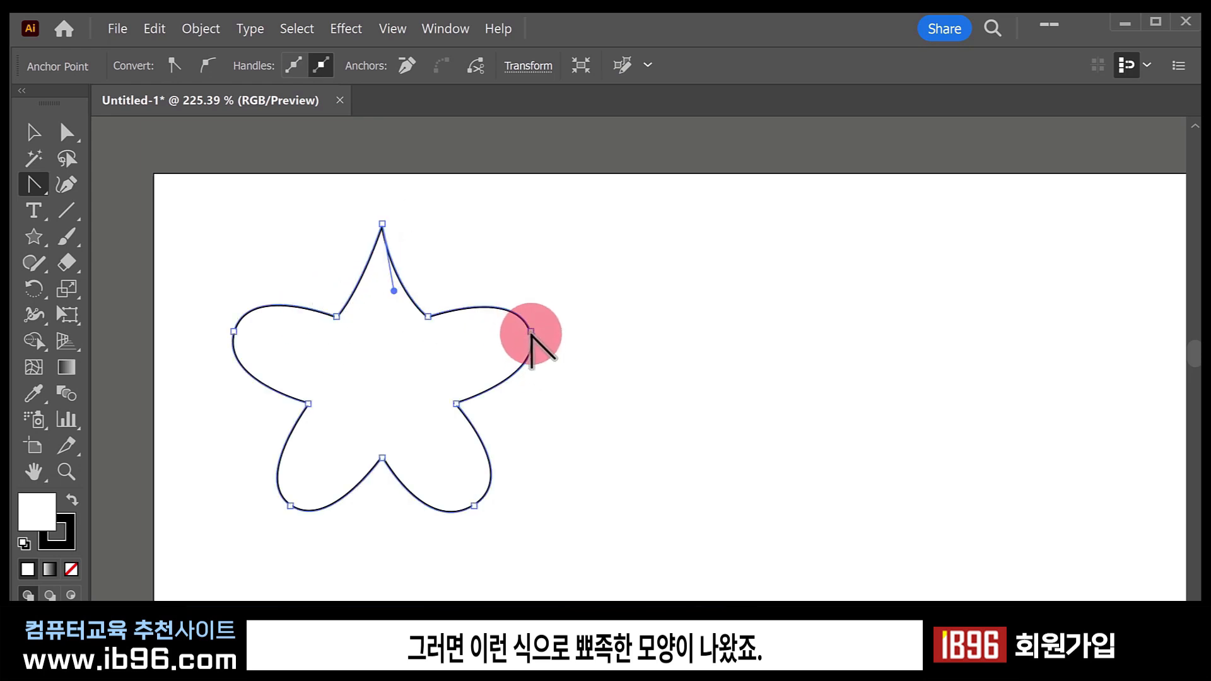
Bend the handles of the other four petals inward with the Anchor Point Tool to form sharp, concave-sided star tips.
left_click(531, 331)
left_click_drag(532, 331, 470, 359)
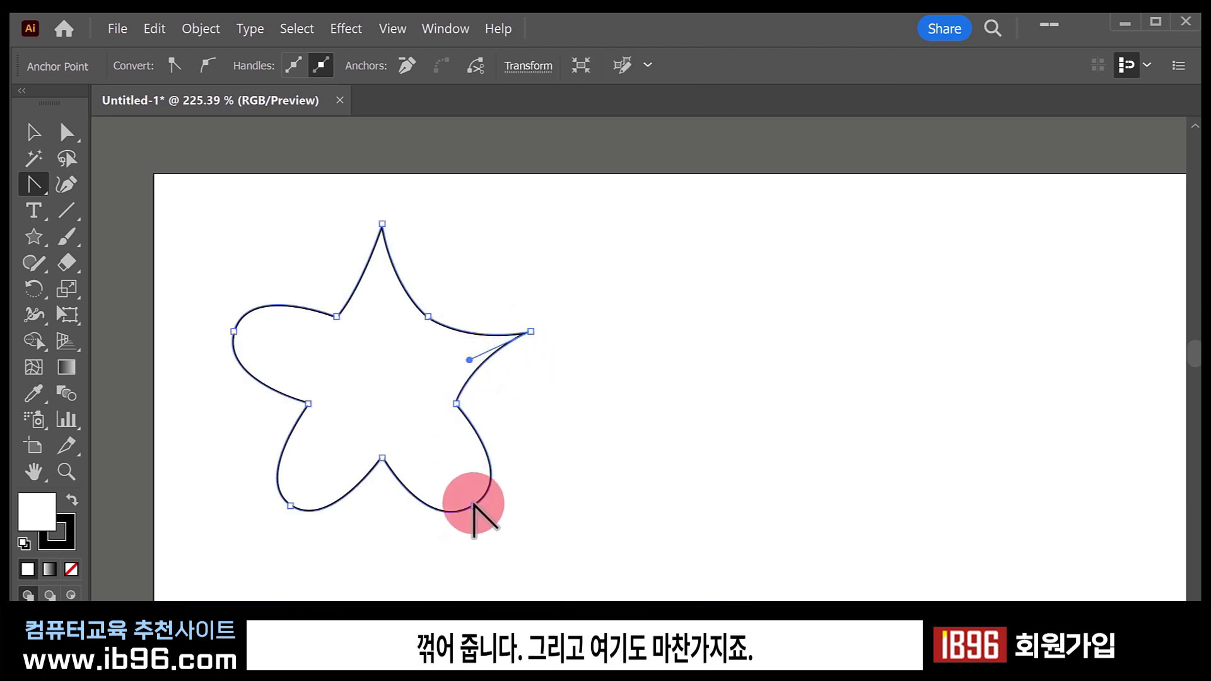
left_click_drag(473, 506, 440, 473)
left_click_drag(291, 505, 316, 460)
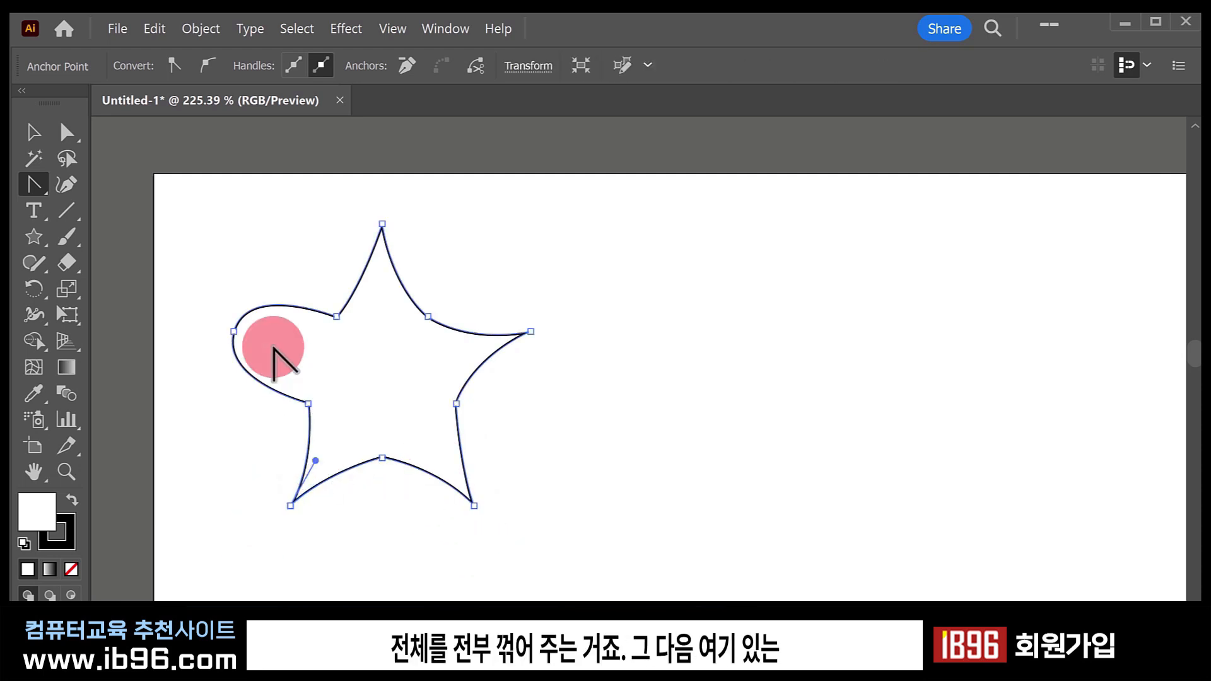
left_click_drag(233, 331, 279, 344)
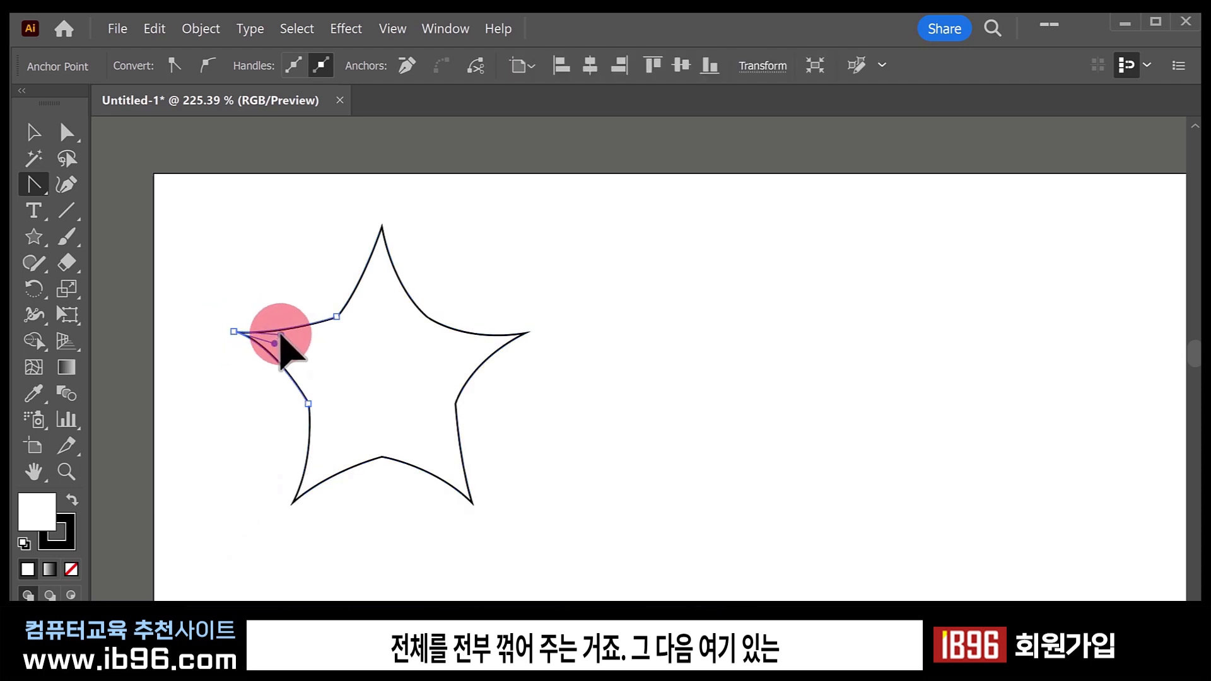
Refine the curves at the star's five tips by adjusting their handles inward with the Direct Selection Tool.
left_click(67, 131)
left_click(383, 224)
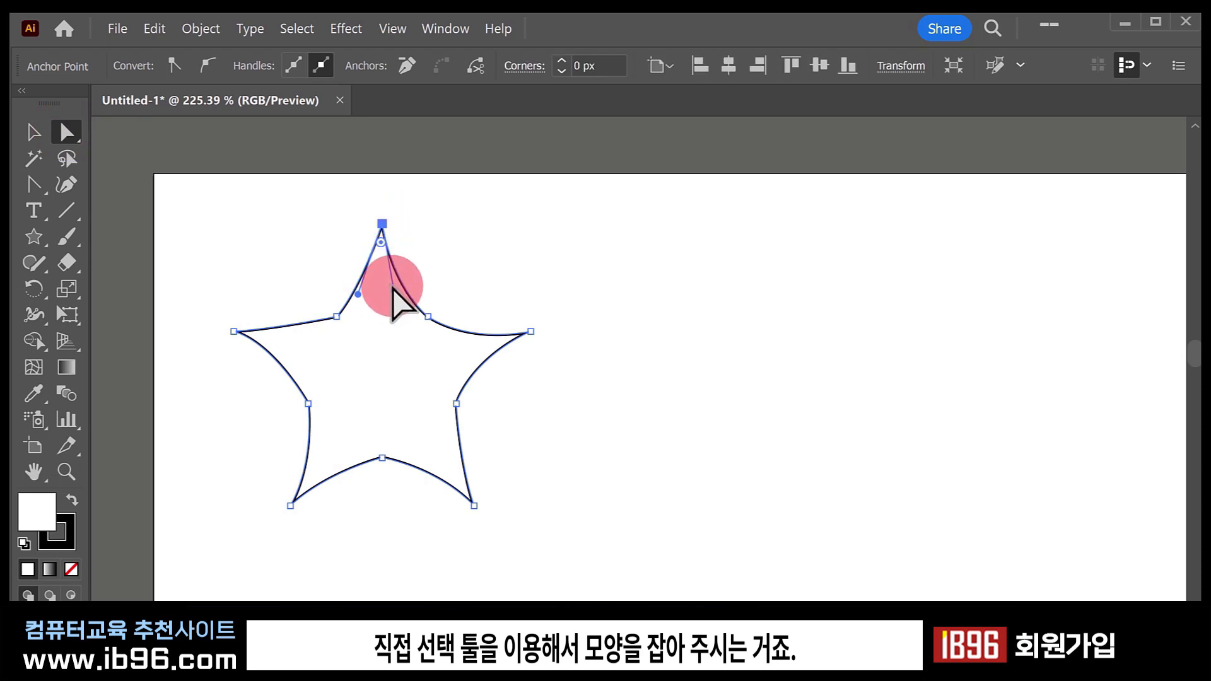
left_click_drag(394, 292, 364, 299)
left_click(530, 332)
left_click_drag(458, 346, 461, 371)
left_click_drag(496, 525, 454, 455)
left_click_drag(331, 521, 319, 452)
left_click_drag(182, 297, 294, 337)
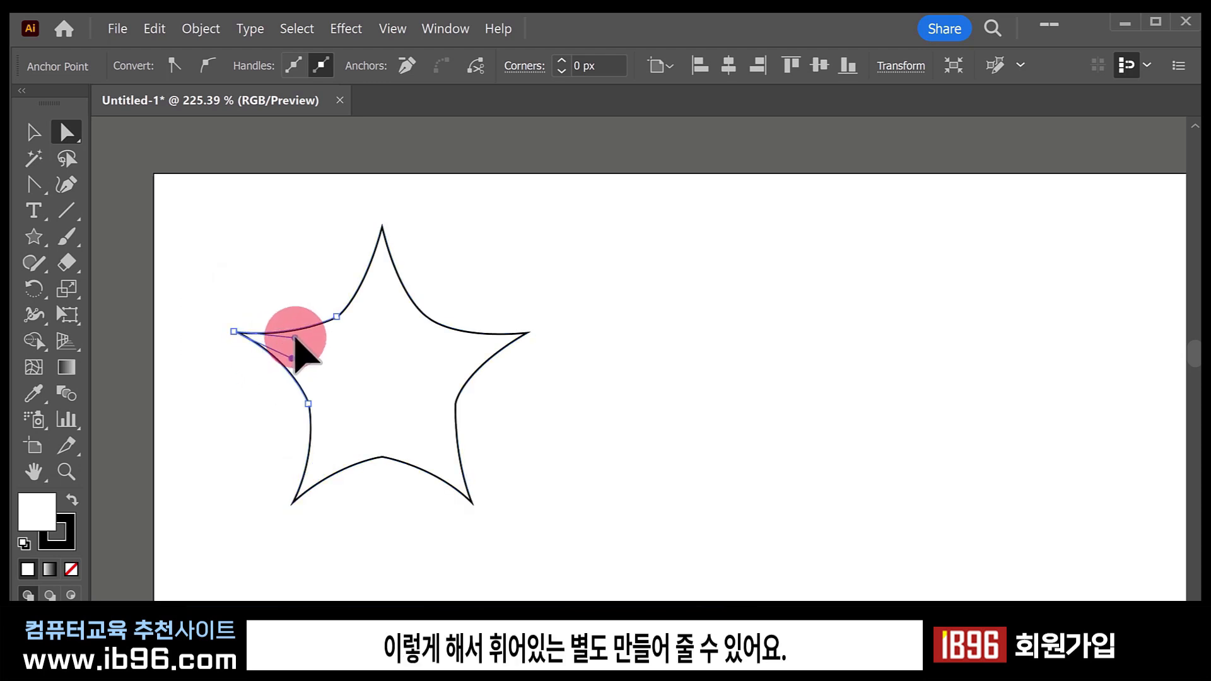
Remove the plain star's top, right and lower-right tip anchor points with the Pen tool.
left_click(563, 309)
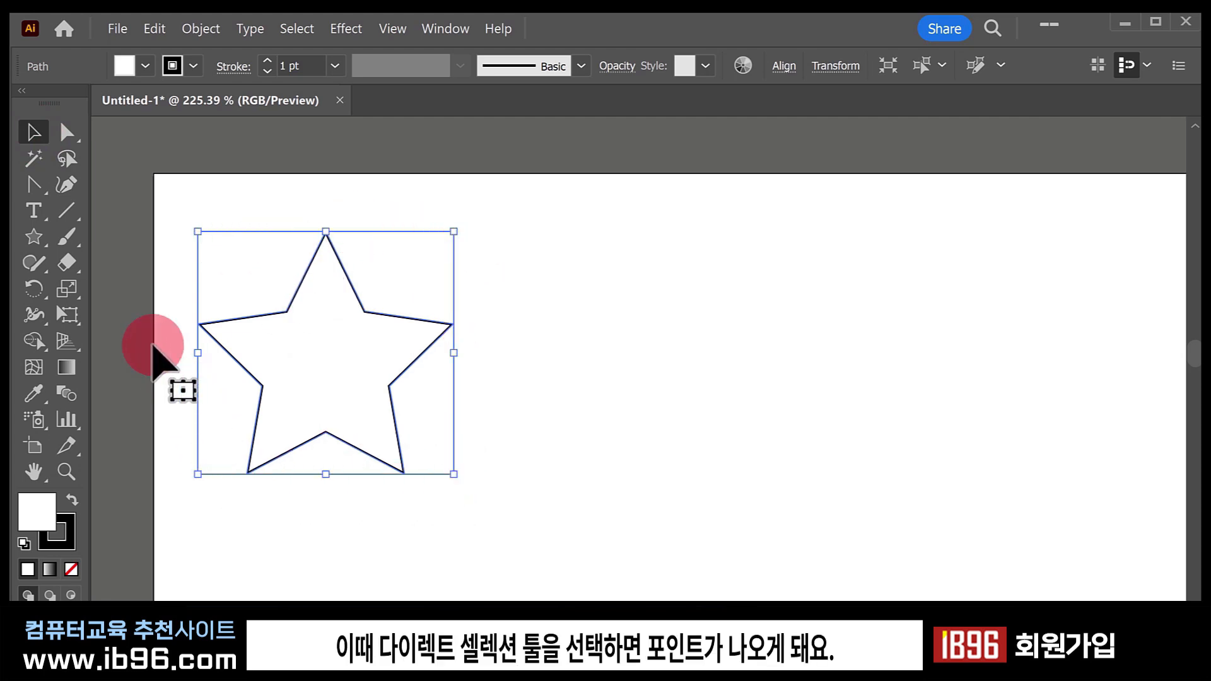
left_click(66, 133)
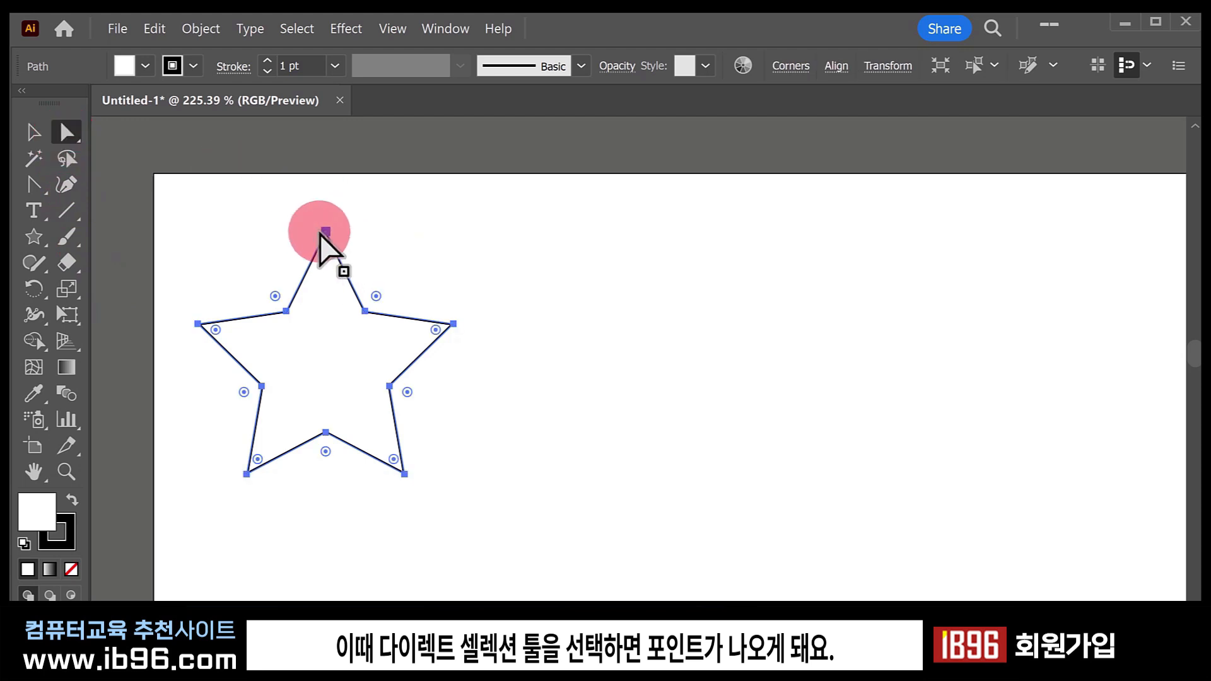
left_click(34, 134)
left_click_drag(34, 187, 134, 191)
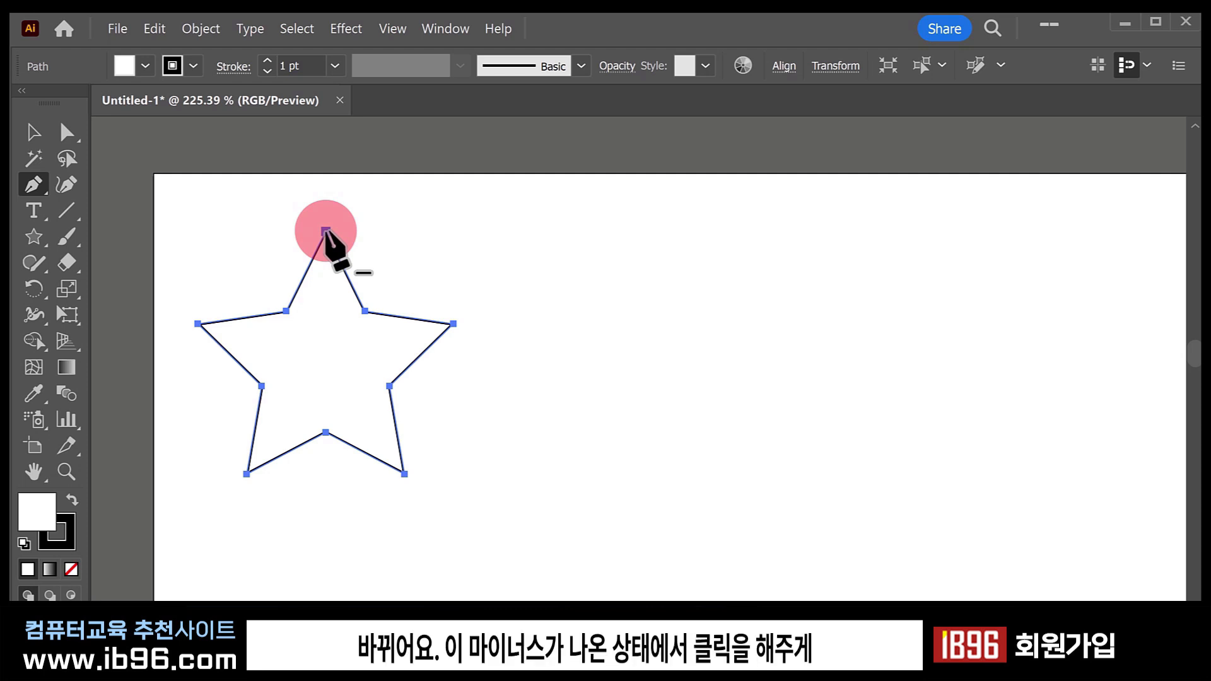
left_click(326, 231)
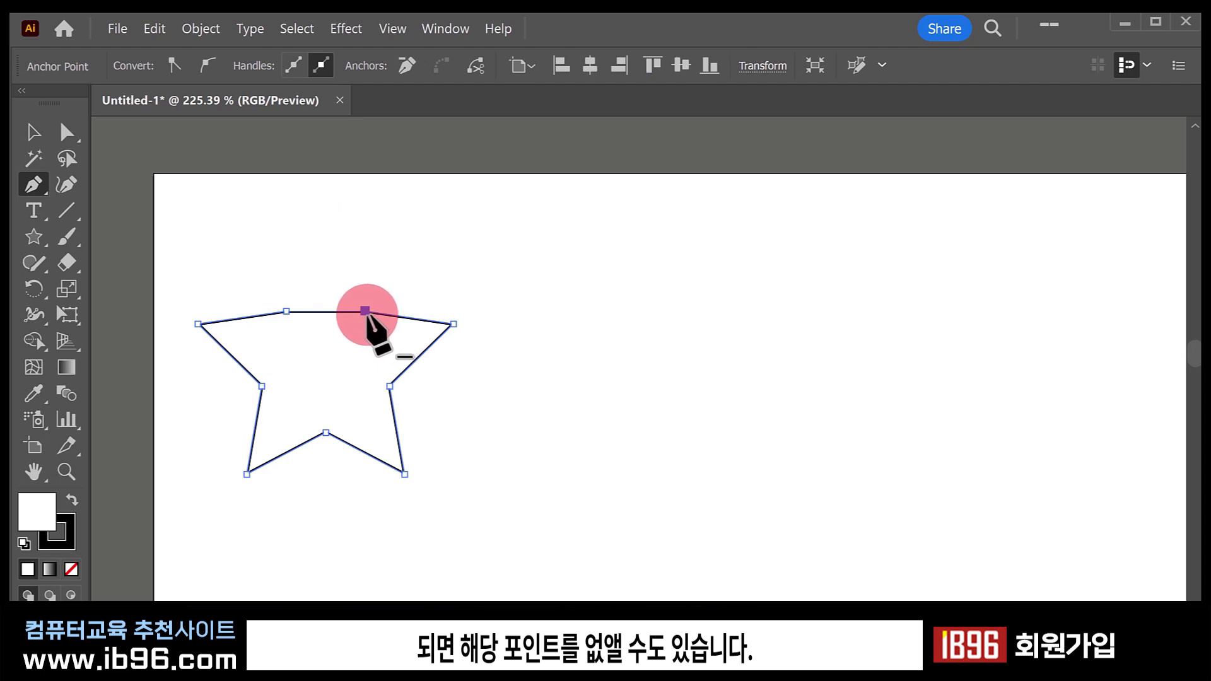
left_click(454, 323)
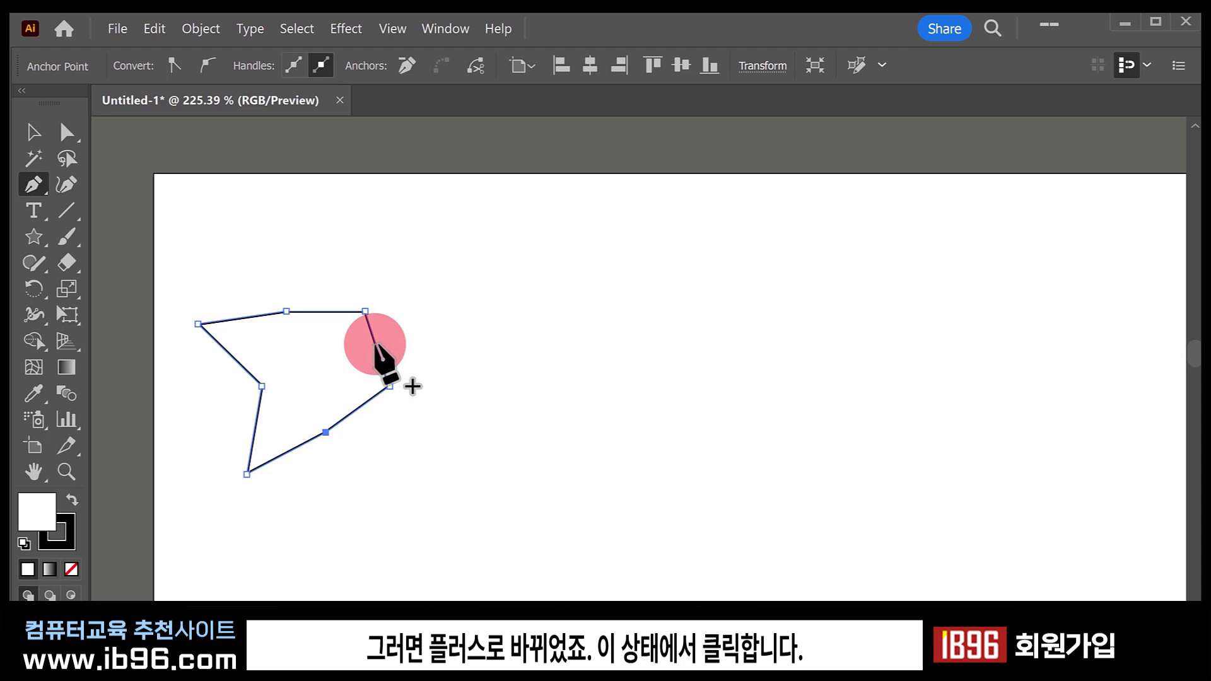
Add an anchor point midway along the shape's short right edge and move it outward to form a pointed tip.
left_click(374, 344)
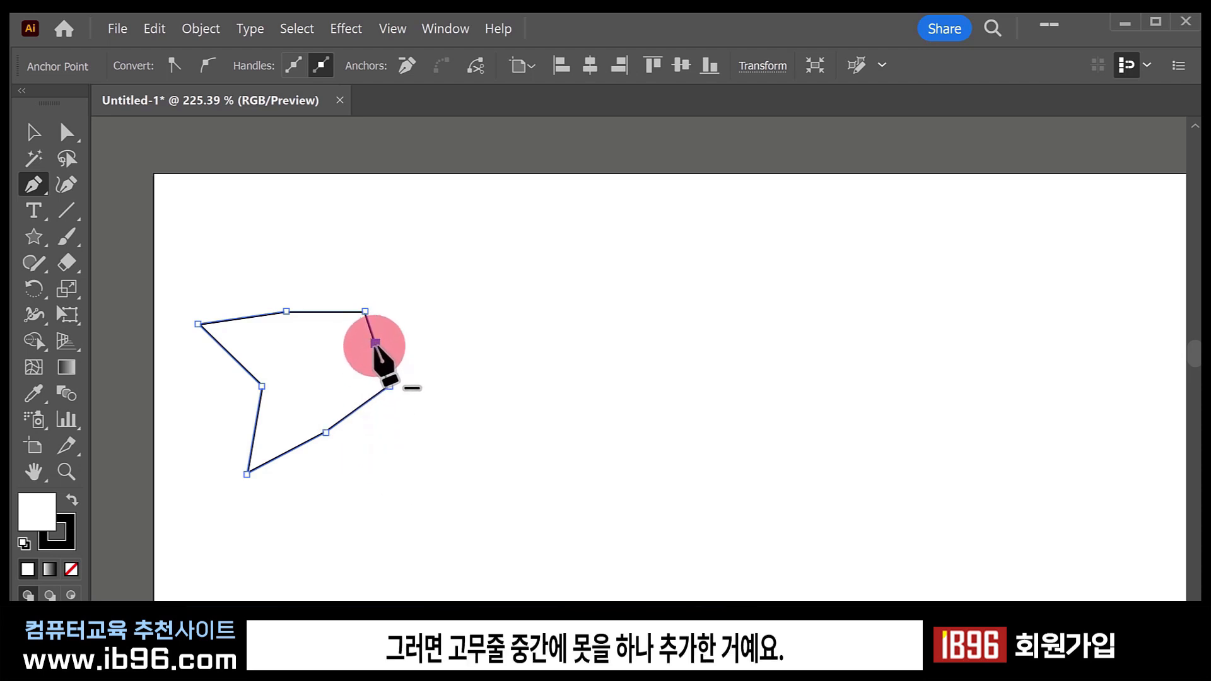
left_click(66, 133)
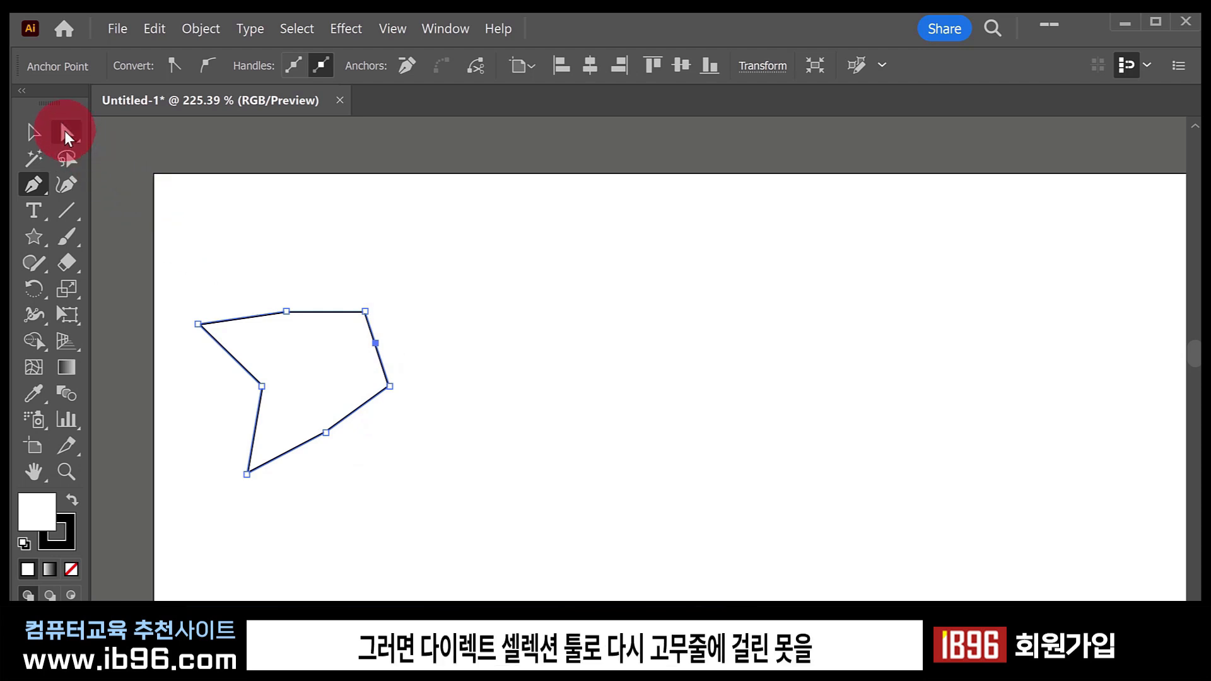
left_click(378, 346)
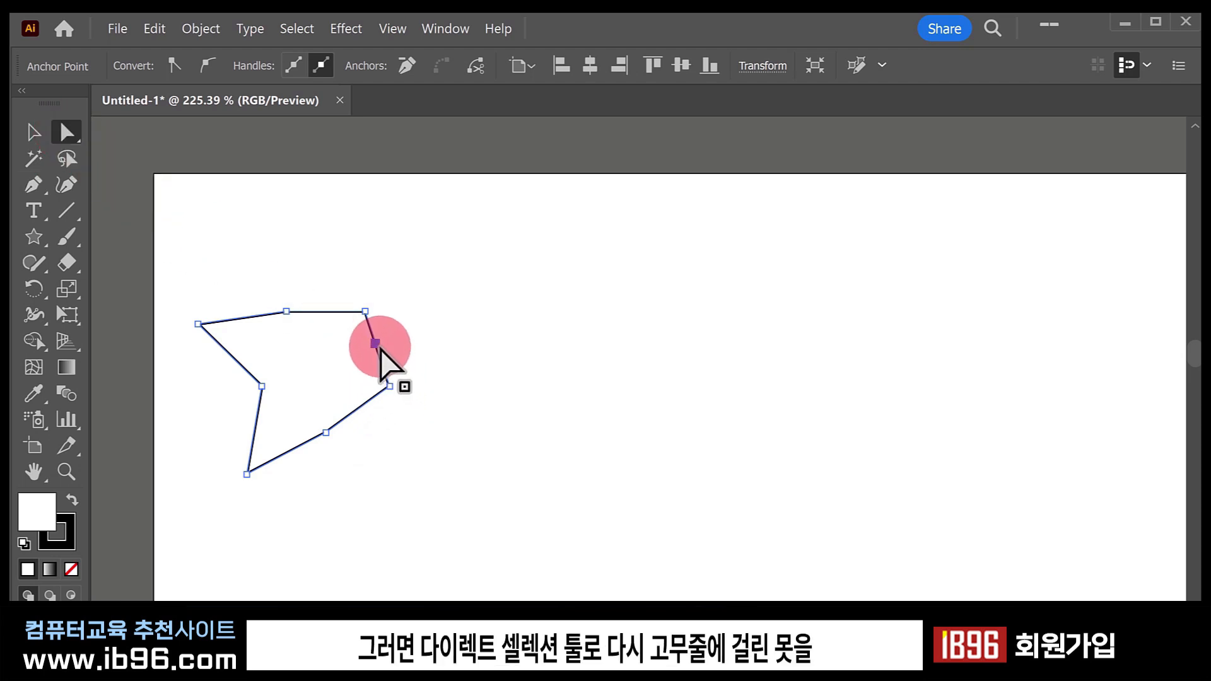
left_click_drag(377, 346, 444, 348)
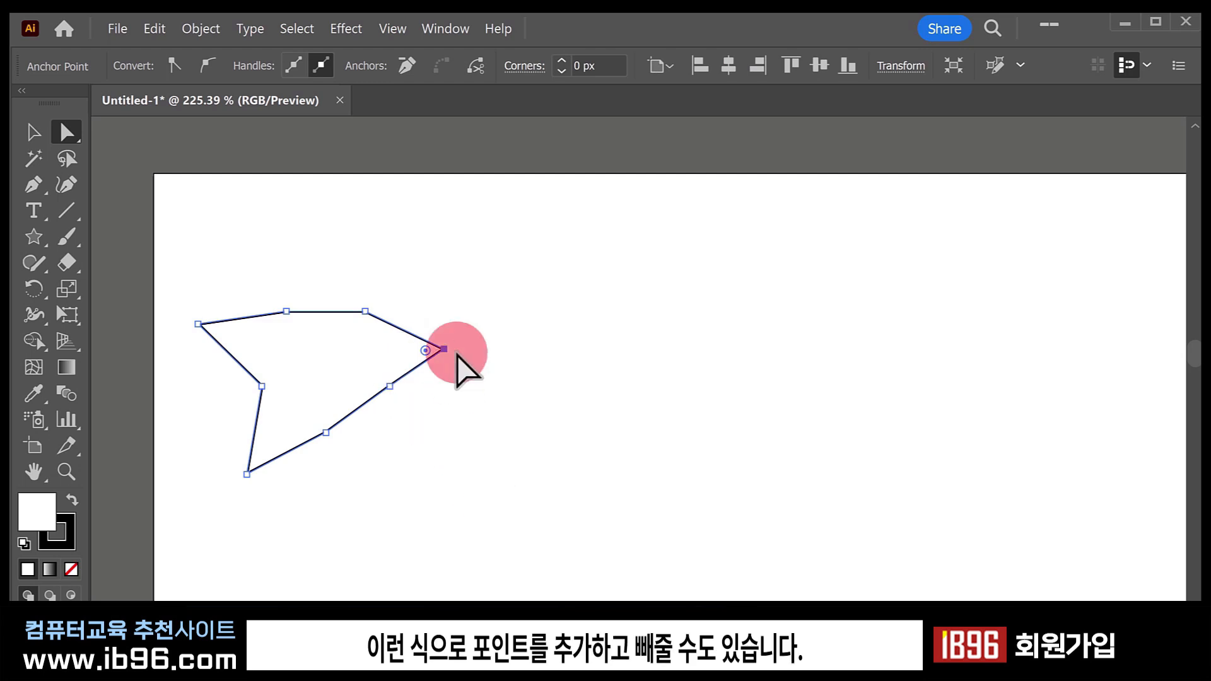
Delete the reshaped star and draw a closed curved freeform with six anchor points and a notch in its lower edge using the Pen tool.
left_click_drag(177, 262, 503, 524)
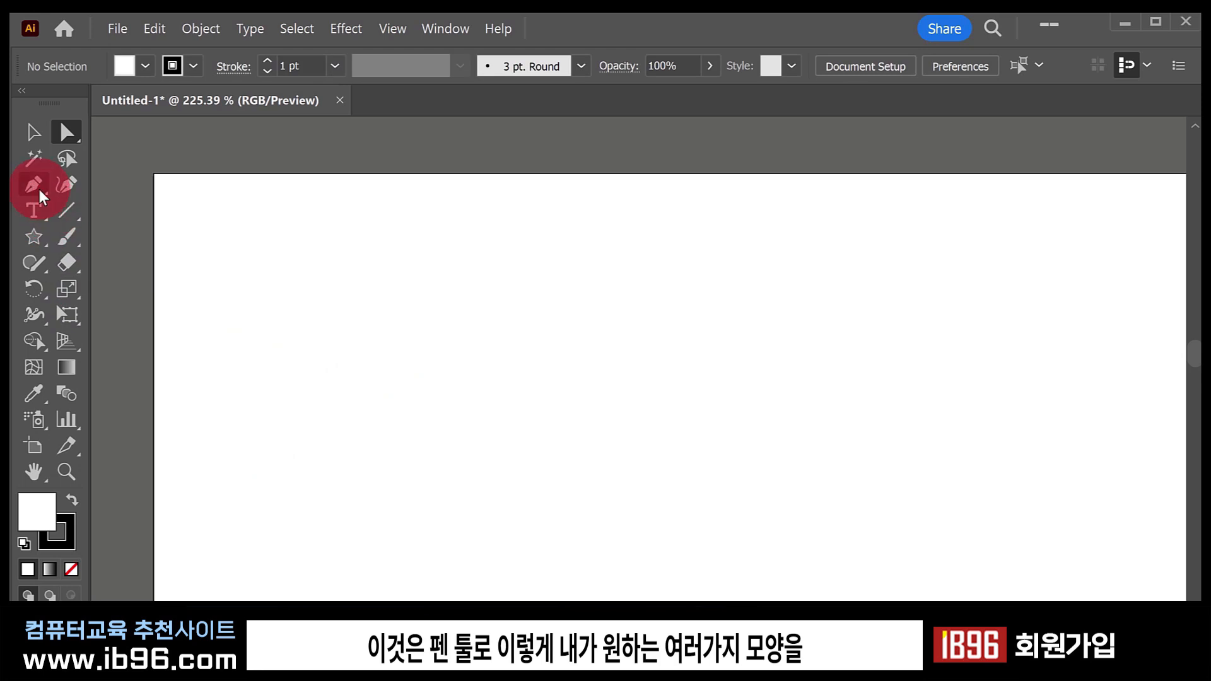
left_click(34, 185)
left_click(268, 350)
left_click_drag(339, 258, 382, 272)
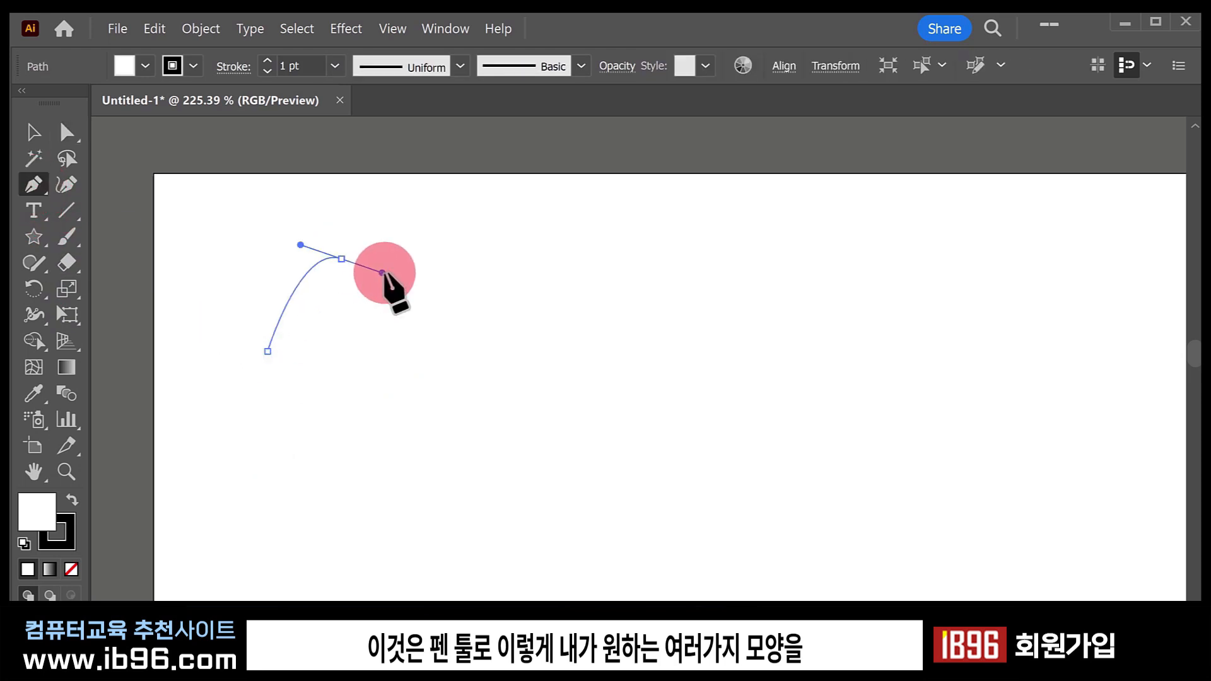
left_click_drag(517, 327, 509, 387)
left_click_drag(378, 443, 346, 403)
left_click_drag(350, 341, 339, 314)
left_click_drag(225, 427, 225, 420)
left_click(267, 351)
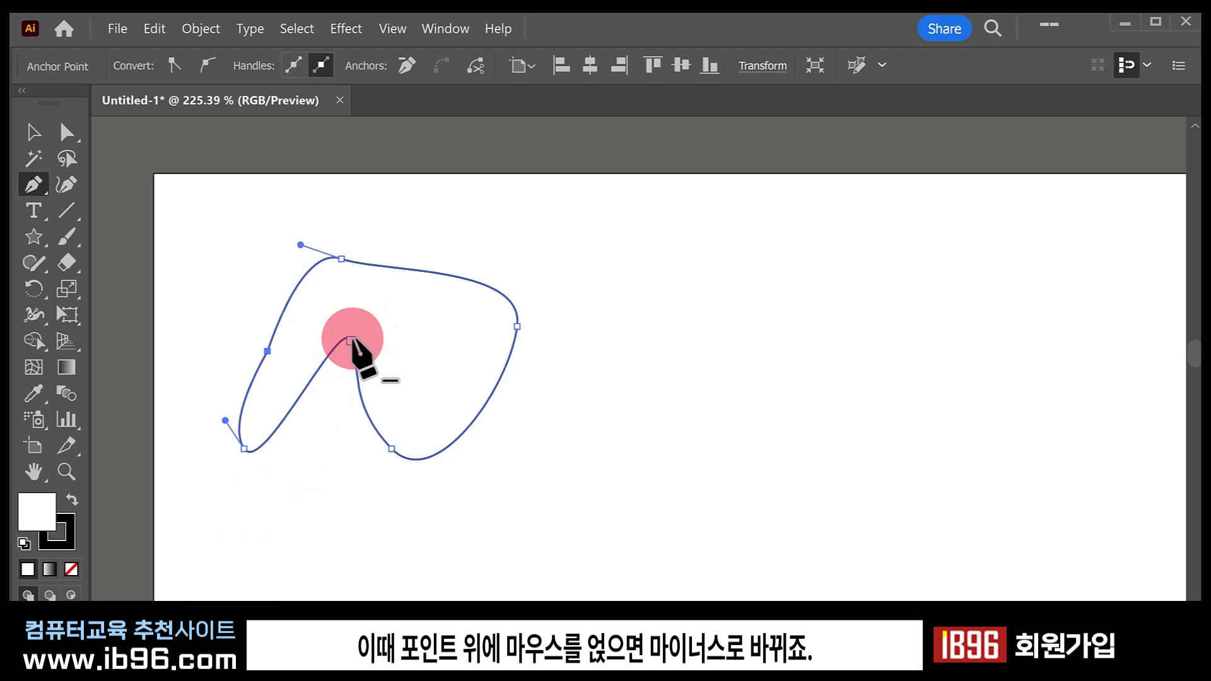
Remove the notch's anchor point, add a new one on the lower edge and move it up to re-form the notch.
left_click(350, 340)
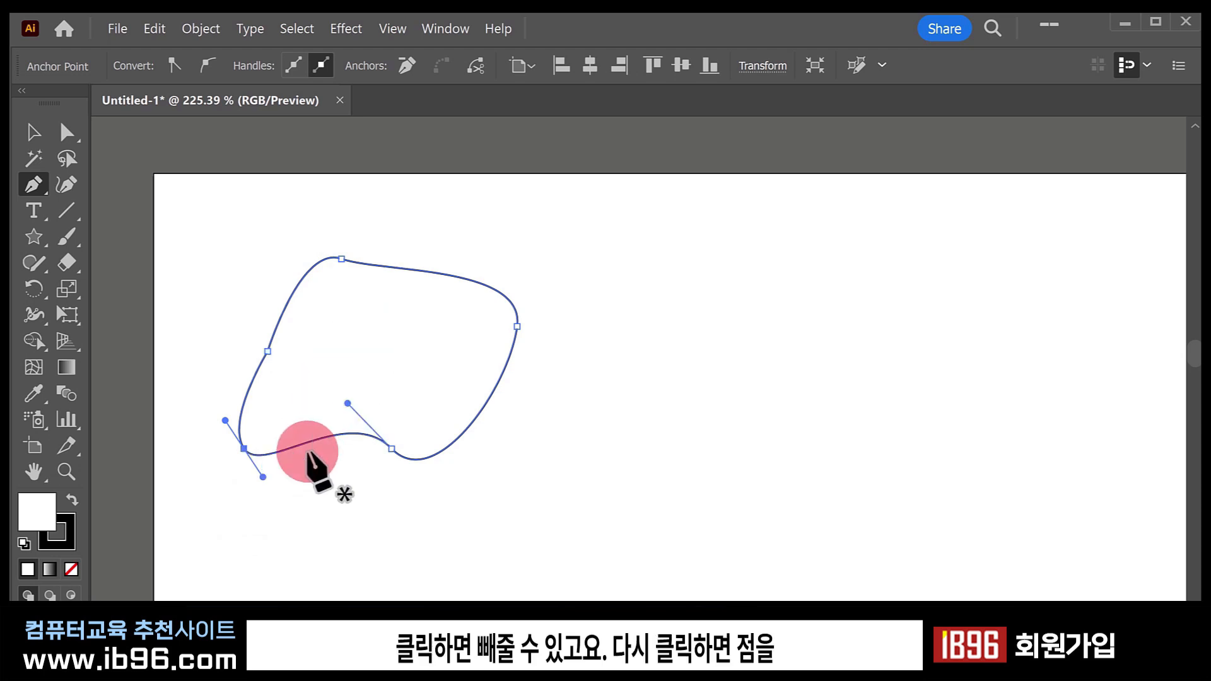
left_click(320, 437)
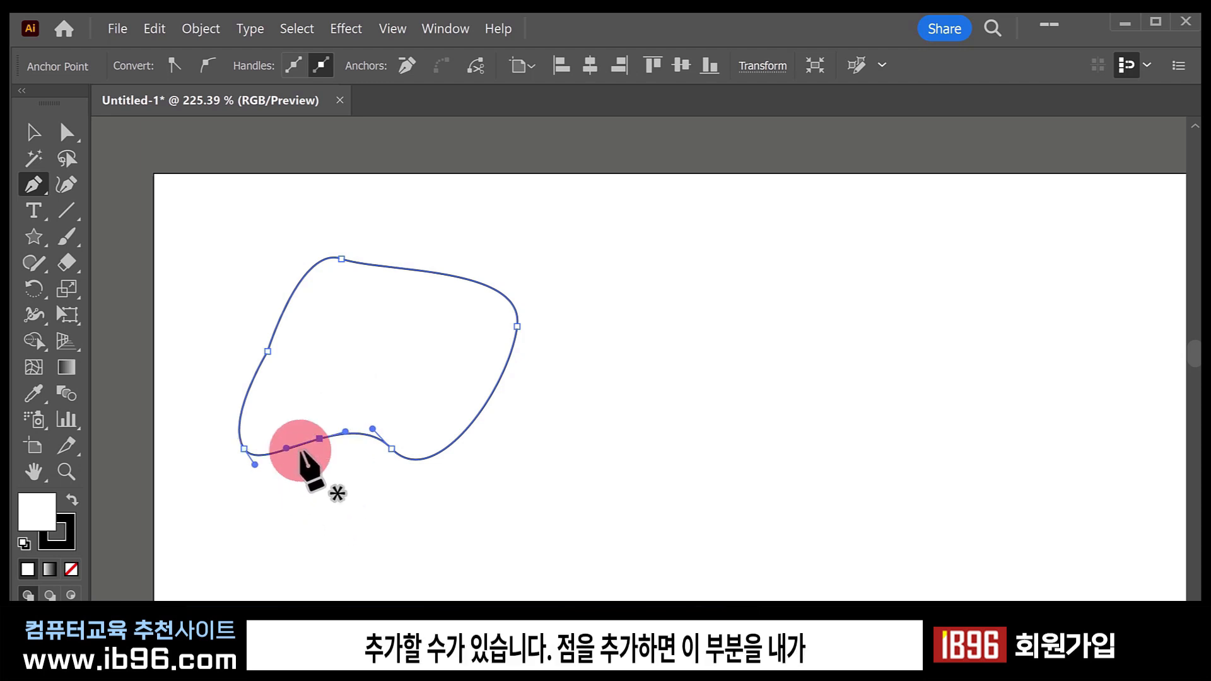
left_click(63, 133)
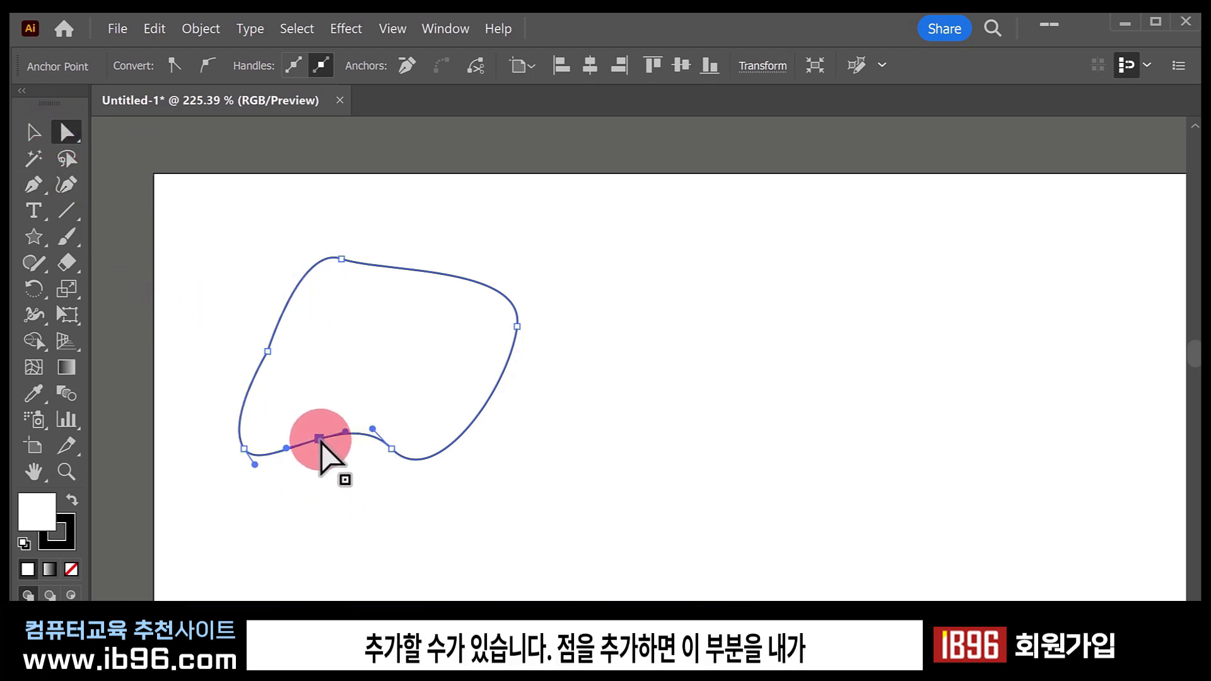
left_click_drag(319, 437, 333, 341)
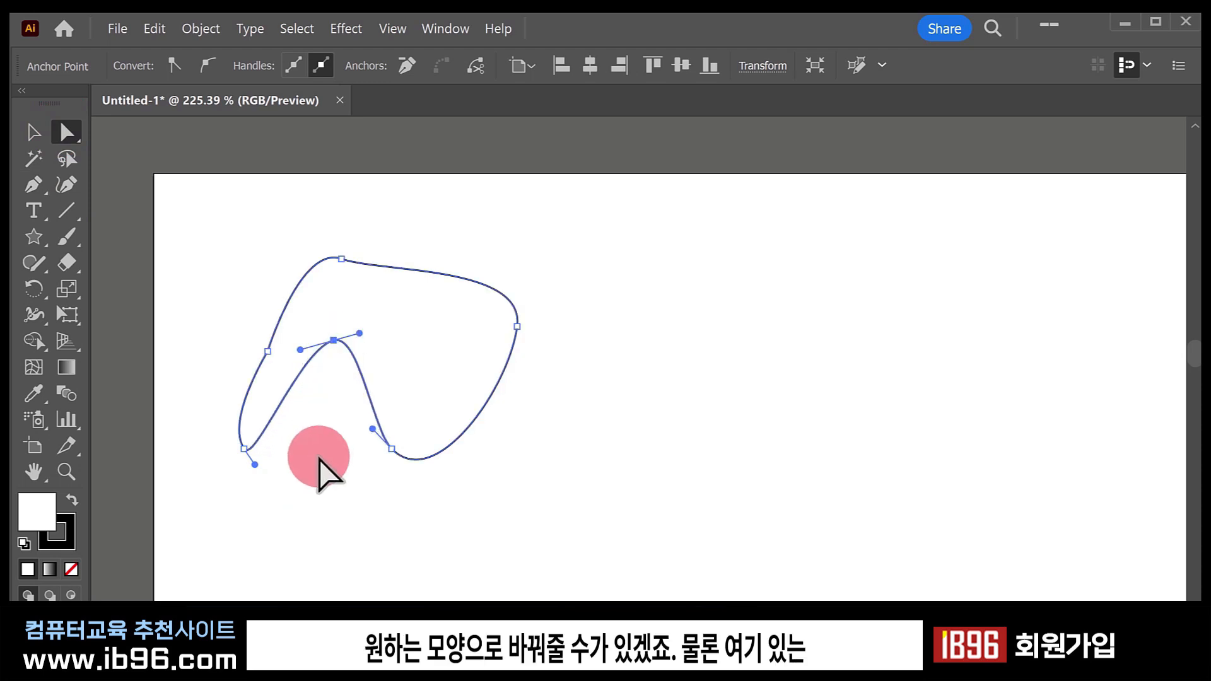
Bend the freeform's upper-right segment inward into a concave curve with the Direct Selection tool.
left_click_drag(426, 269, 410, 331)
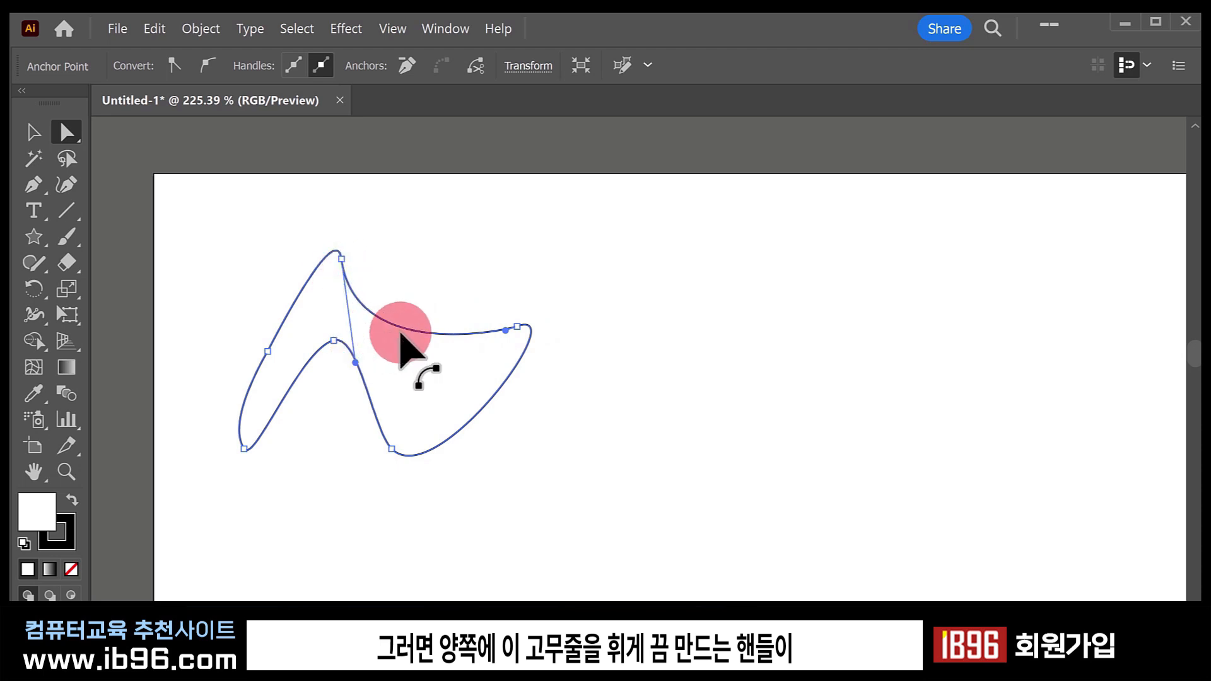
left_click_drag(401, 328, 350, 377)
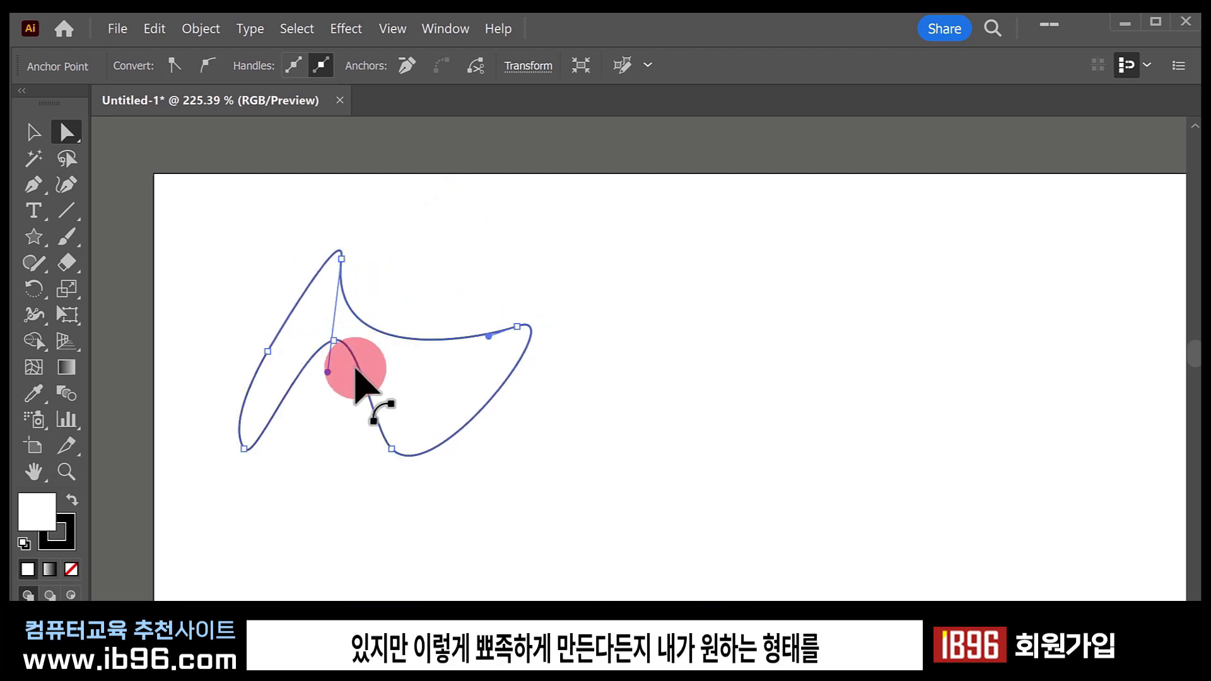
left_click_drag(446, 341, 424, 364)
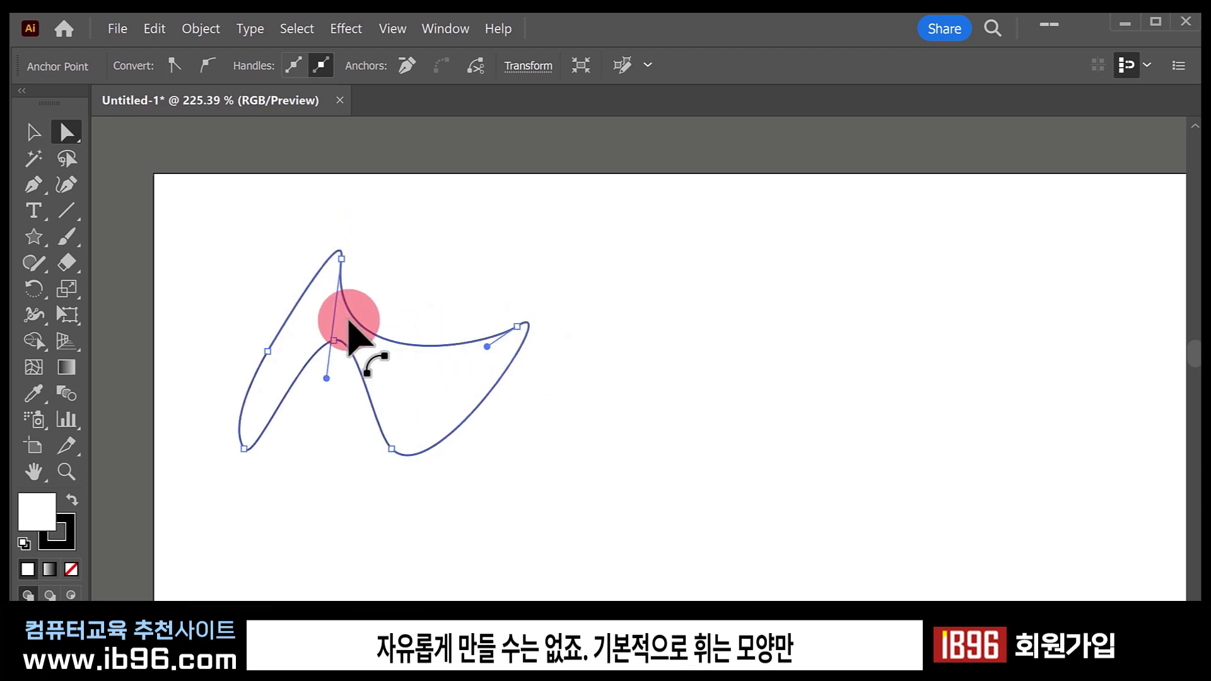
left_click(480, 334)
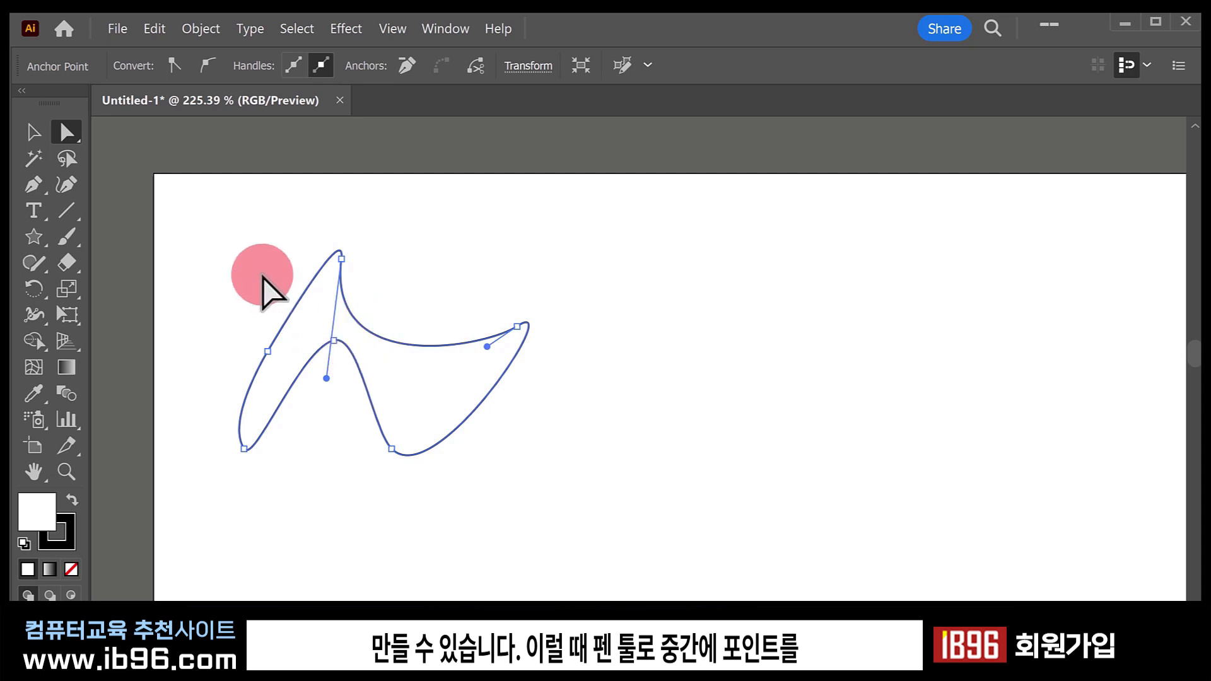
Add an anchor point on the concave upper segment and move it down to deepen the curve.
left_click(37, 185)
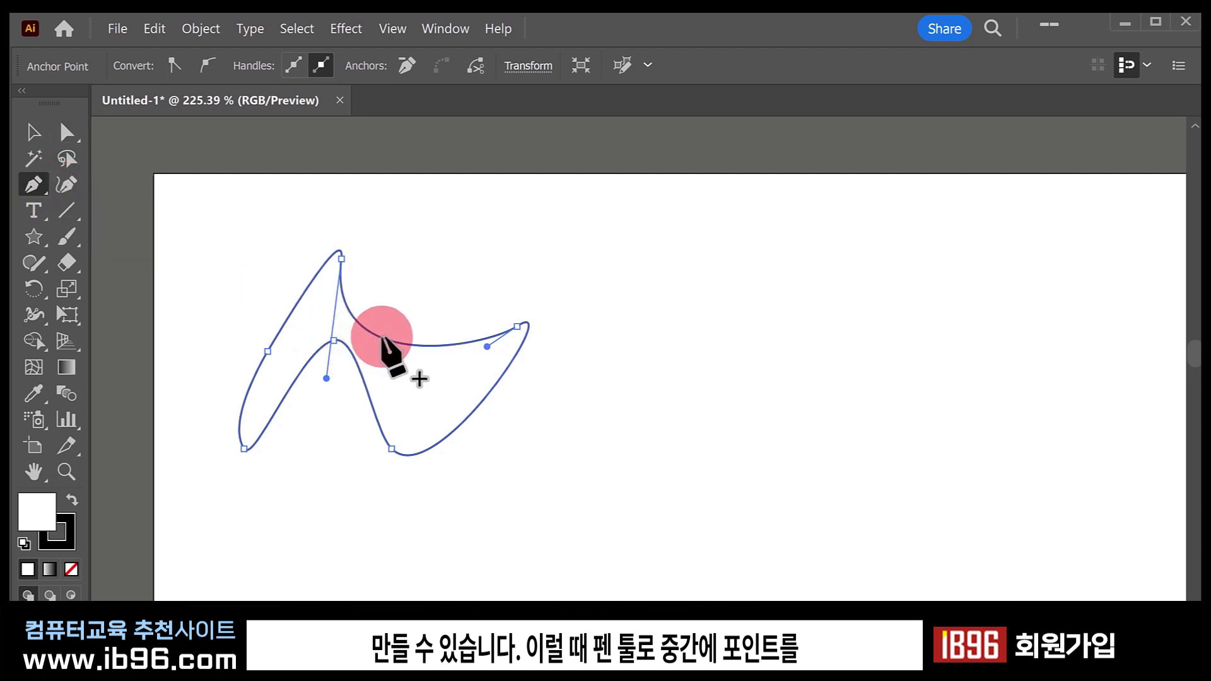
left_click(385, 341)
left_click(68, 131)
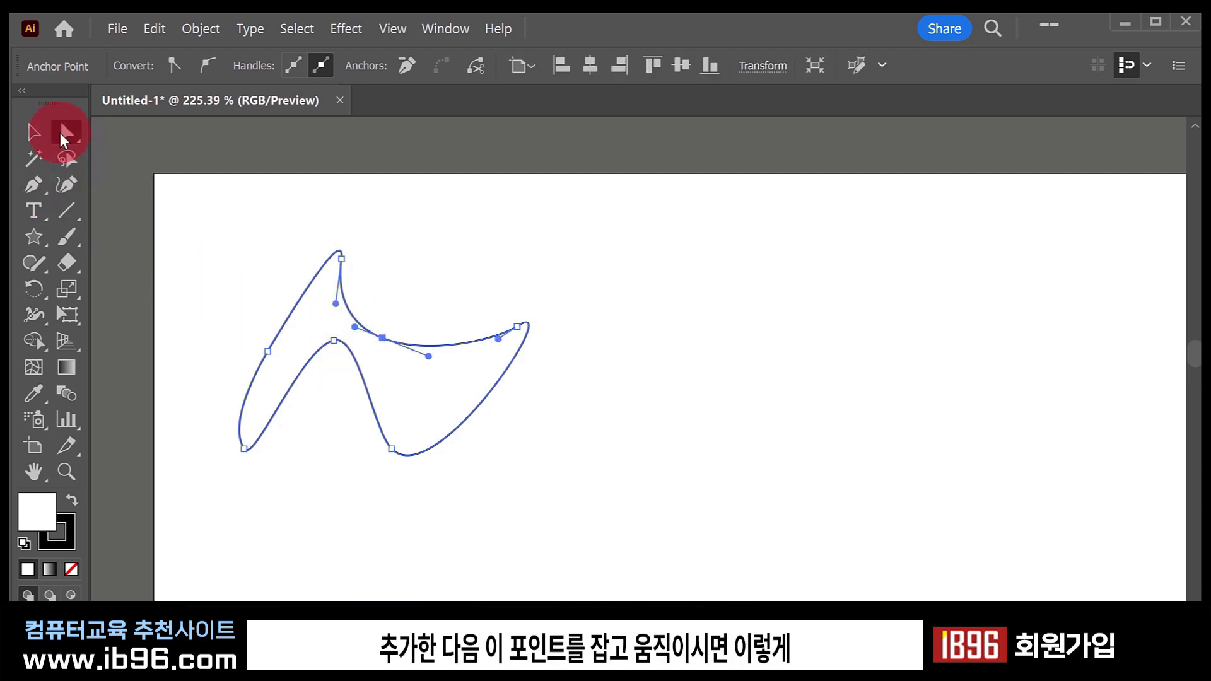
left_click_drag(385, 340, 402, 373)
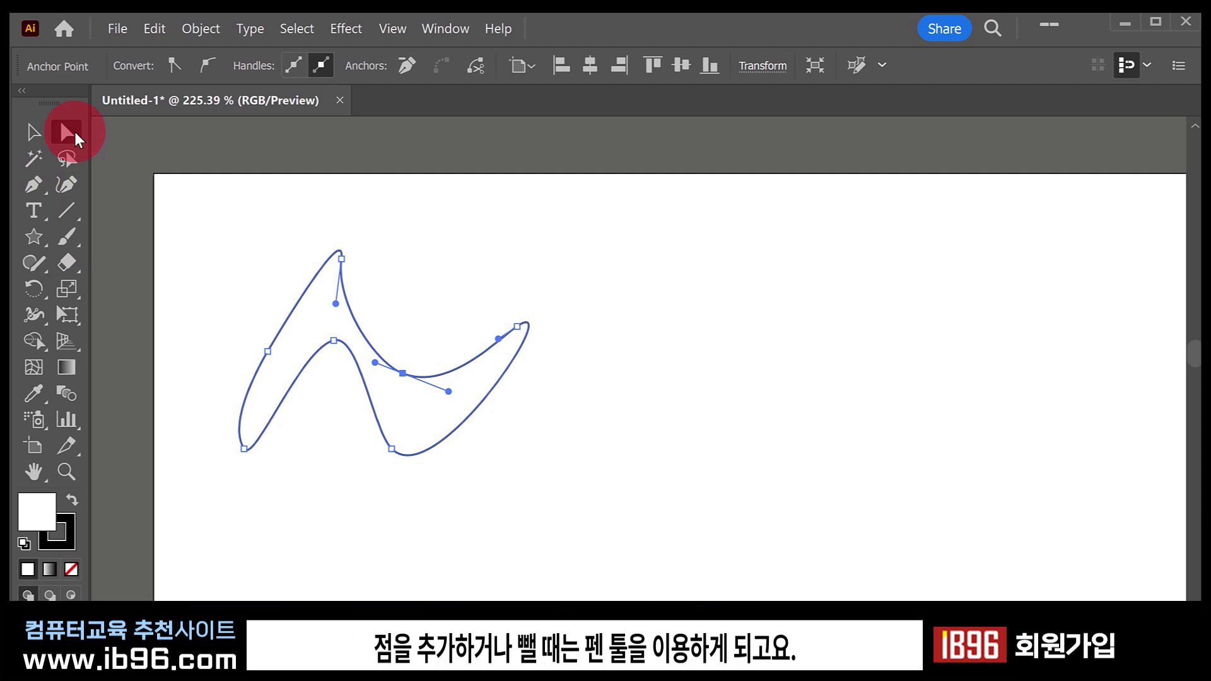
Review the Pen tool's variants, including the Anchor Point Tool, and select the whole curved shape.
left_click(35, 187)
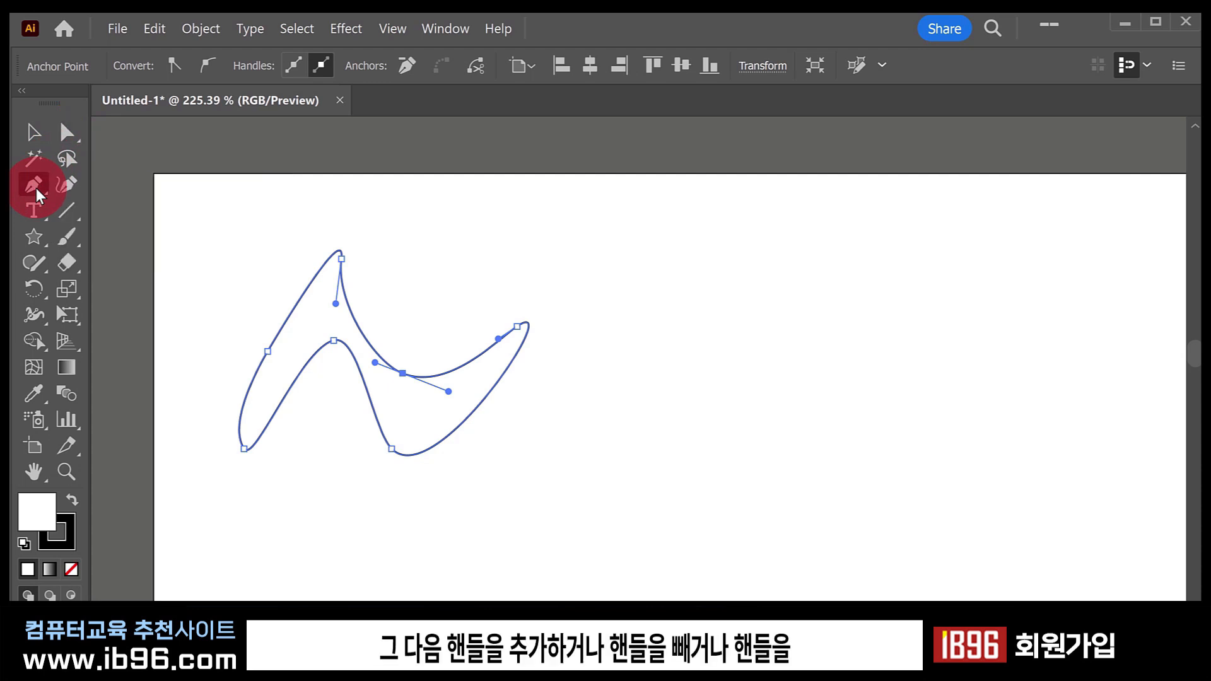
left_click_drag(37, 195, 133, 270)
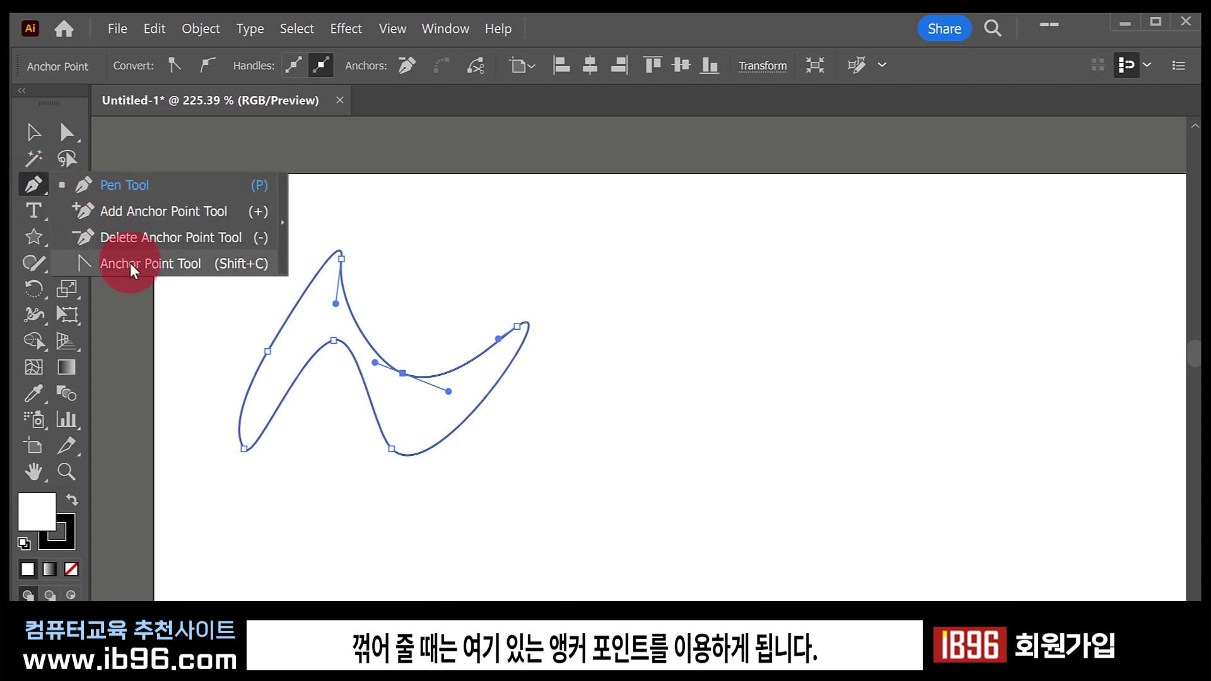
left_click(29, 132)
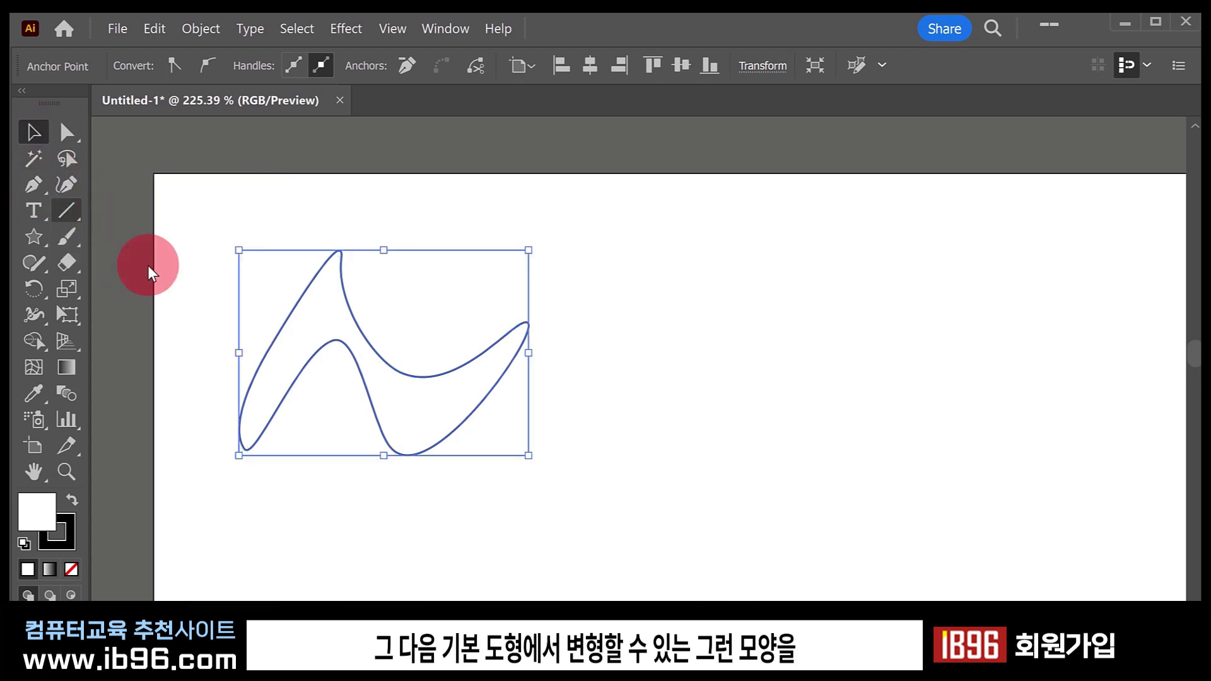
left_click_drag(195, 245, 558, 547)
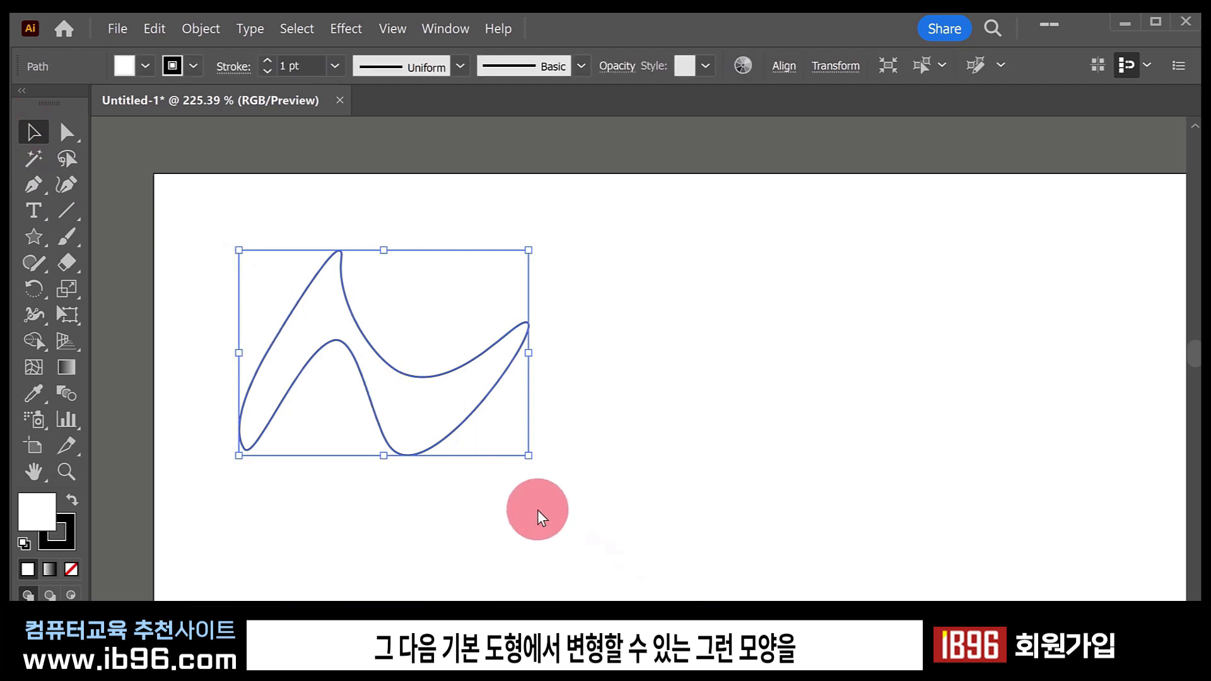
left_click_drag(35, 236, 39, 140)
left_click(40, 142)
left_click(289, 214)
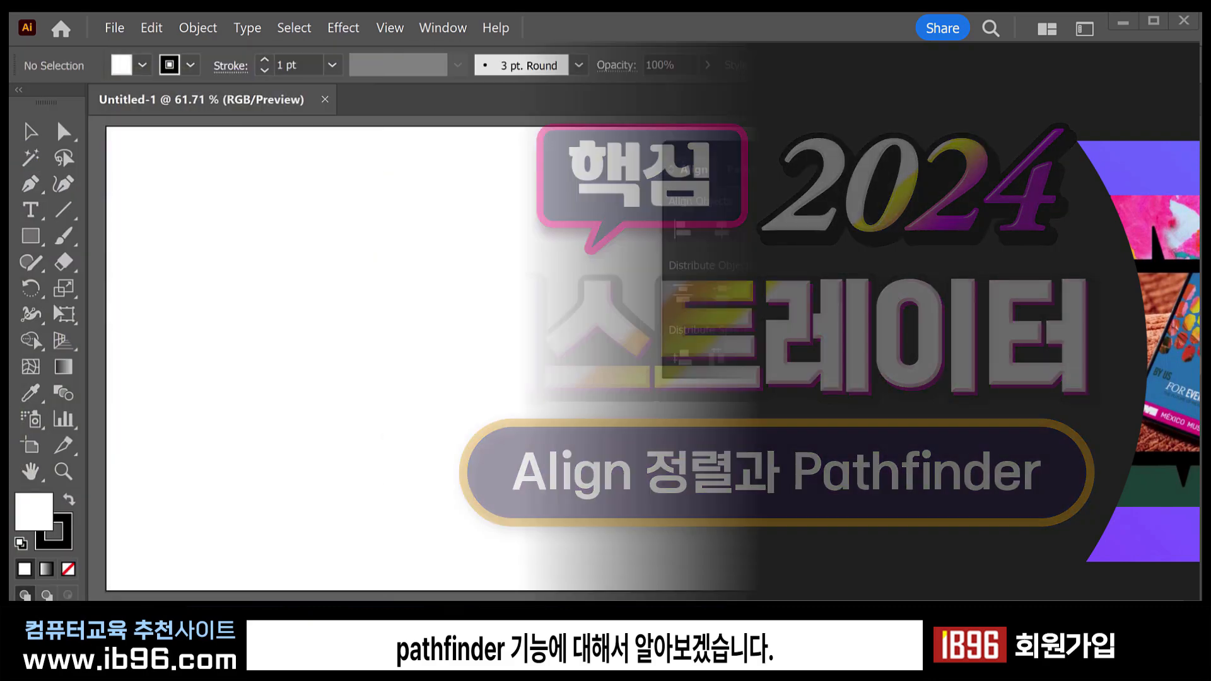
Draw a red rectangle, a blue rectangle beside it and a wide green rectangle below them on the artboard.
left_click(30, 235)
left_click_drag(189, 193, 311, 351)
left_click_drag(418, 222, 596, 376)
left_click_drag(257, 405, 487, 516)
key("v")
left_click_drag(237, 189, 318, 297)
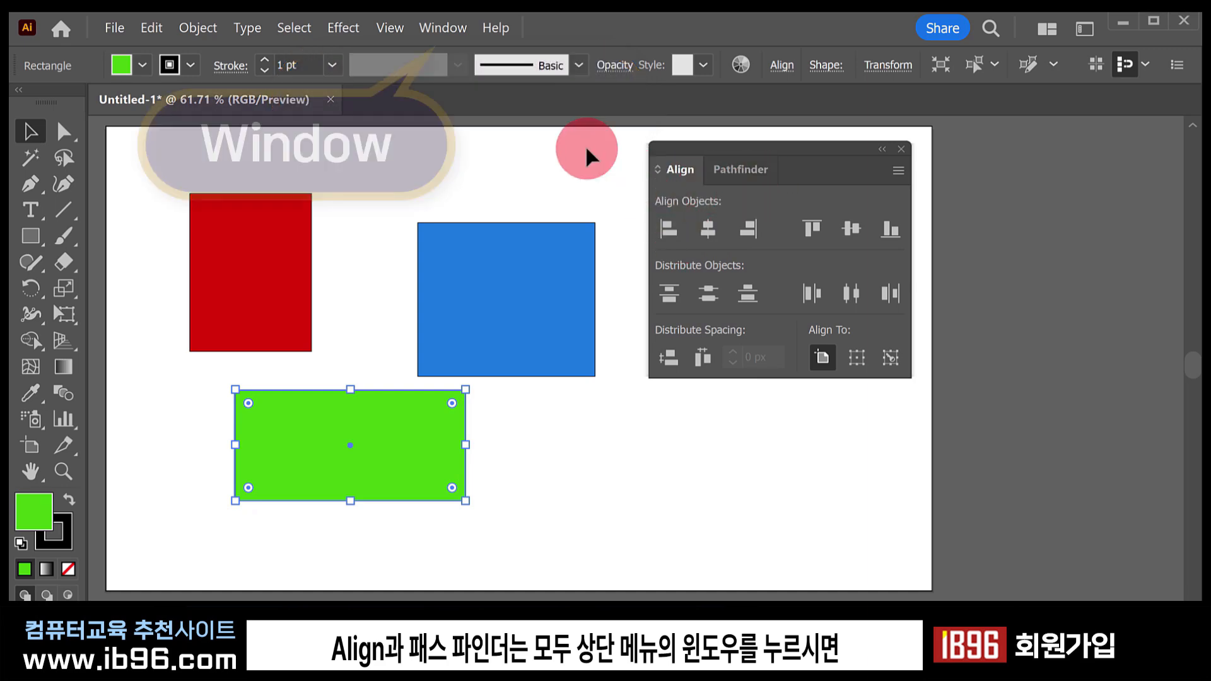
Look up the Align and Pathfinder entries in the list of available panels.
left_click(443, 28)
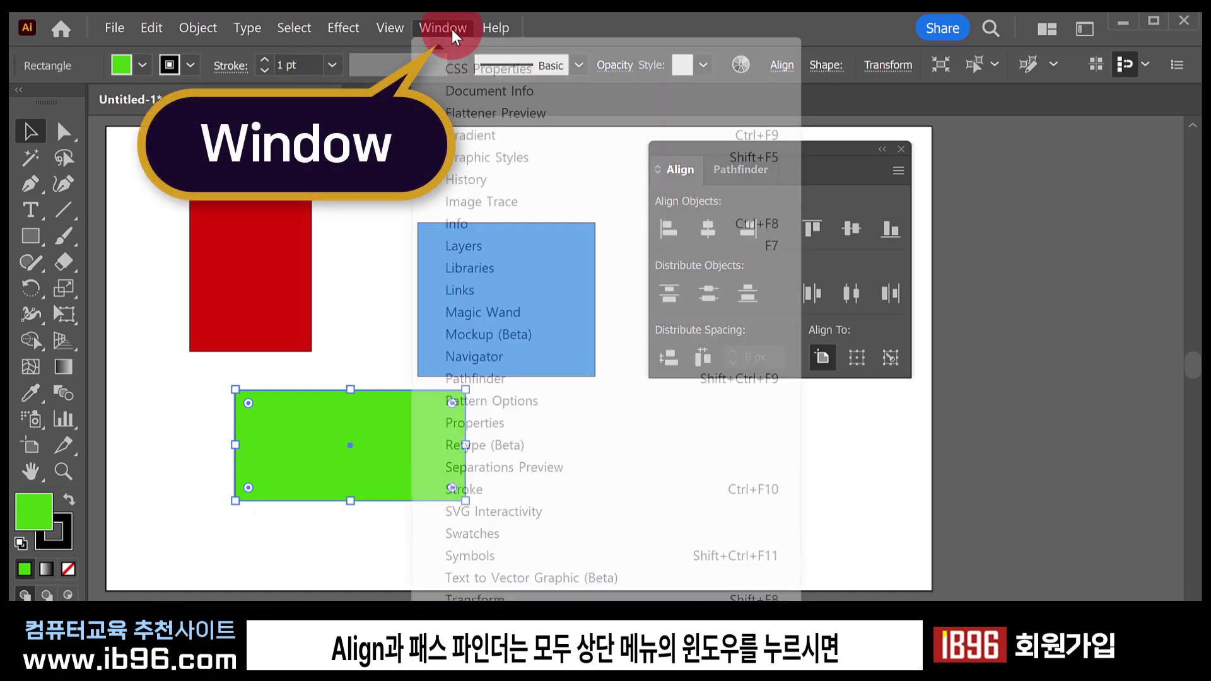
scroll(473, 104, "up", 3)
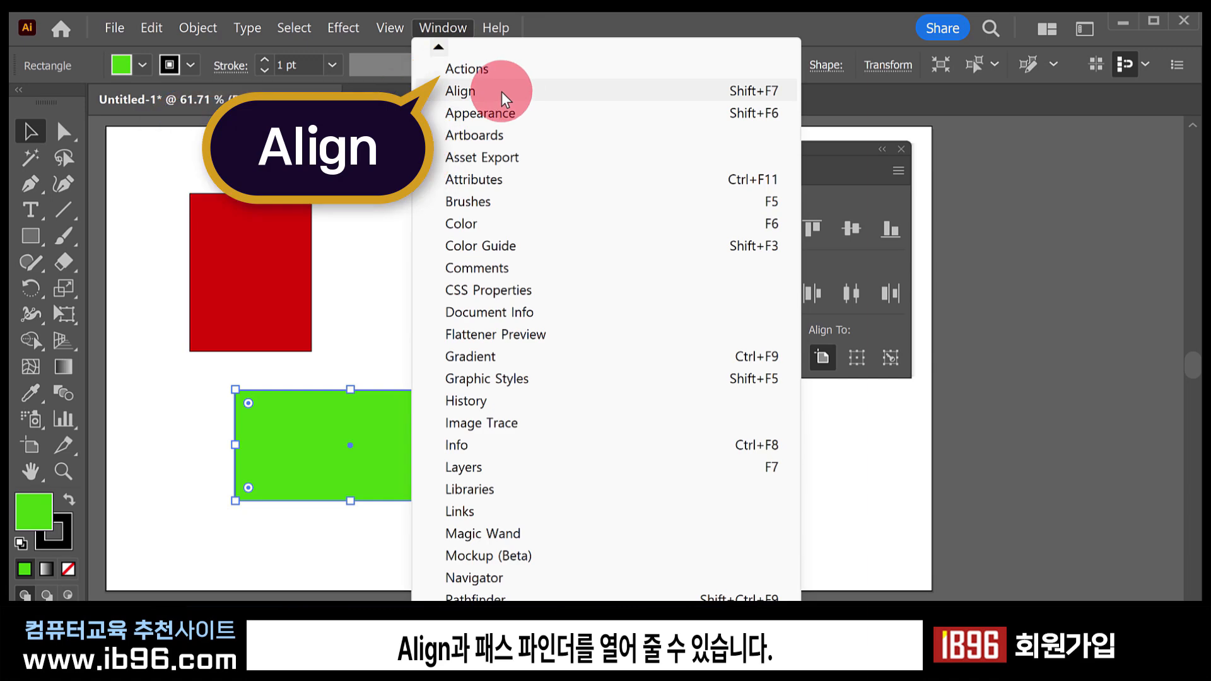
scroll(521, 574, "down", 1)
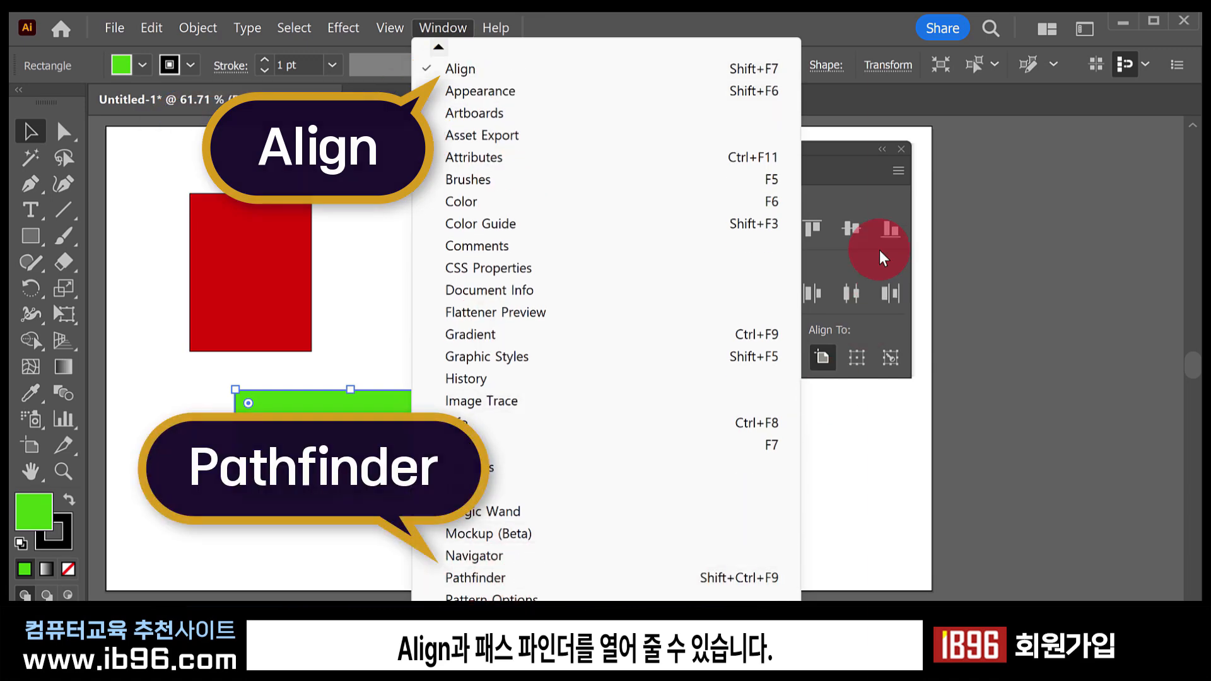
left_click(849, 151)
Move the green rectangle directly beneath the red one, lining up their left edges by eye.
left_click(622, 404)
left_click_drag(357, 444, 227, 386)
left_click(166, 365)
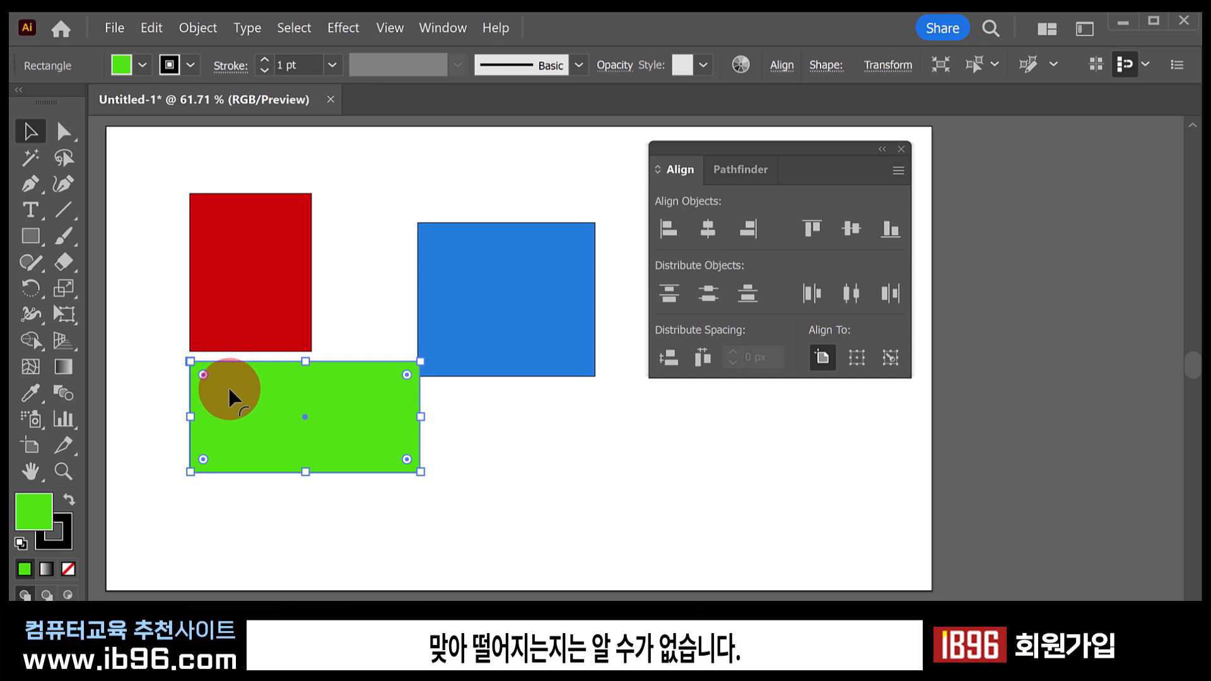
Select the red and green rectangles together and align them on their horizontal centers.
left_click_drag(696, 156, 676, 159)
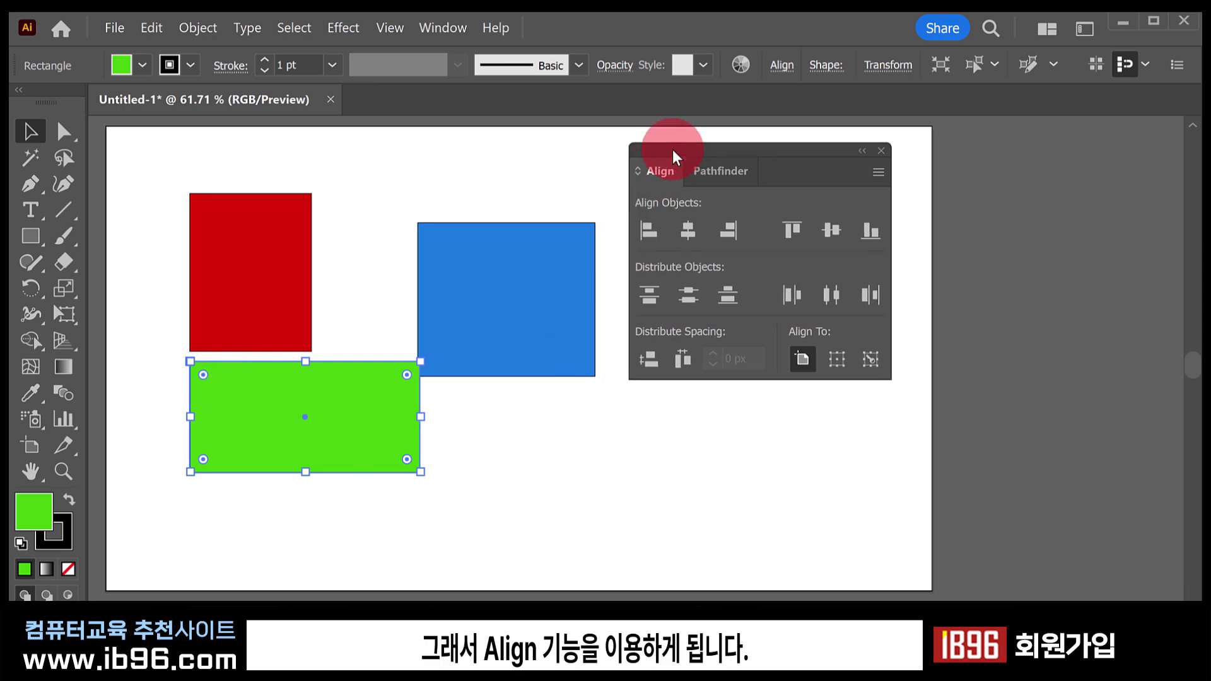
left_click(450, 505)
left_click_drag(365, 246, 292, 378)
left_click(268, 394)
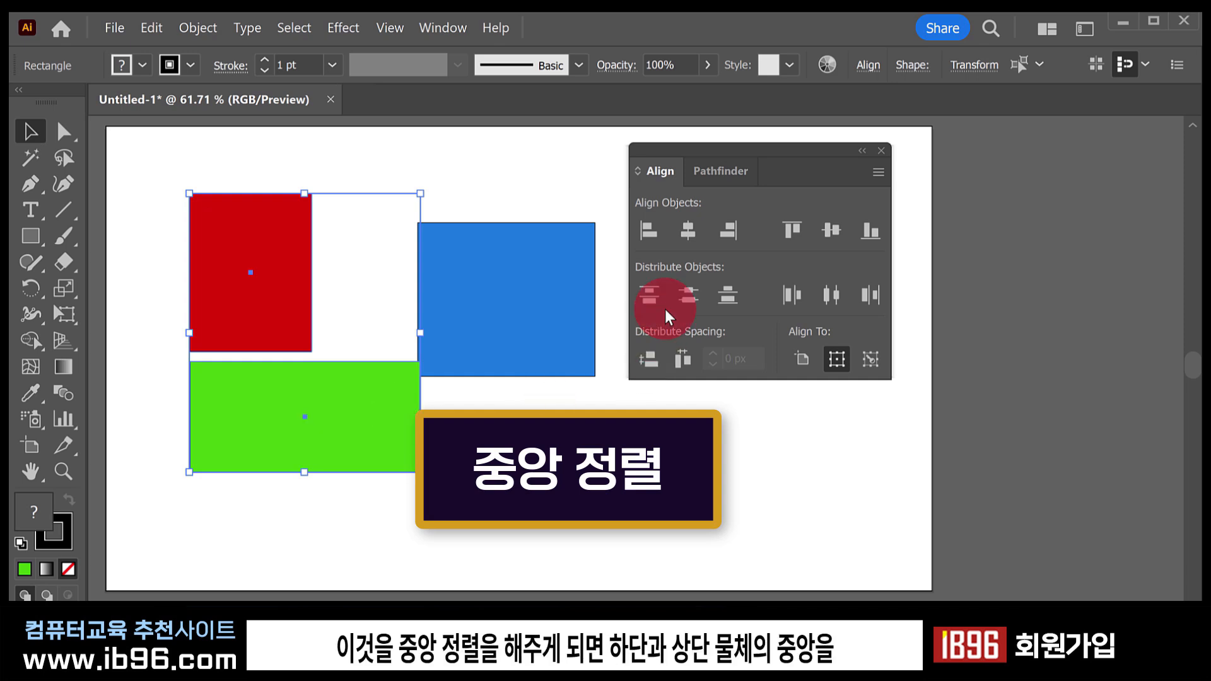
left_click(687, 233)
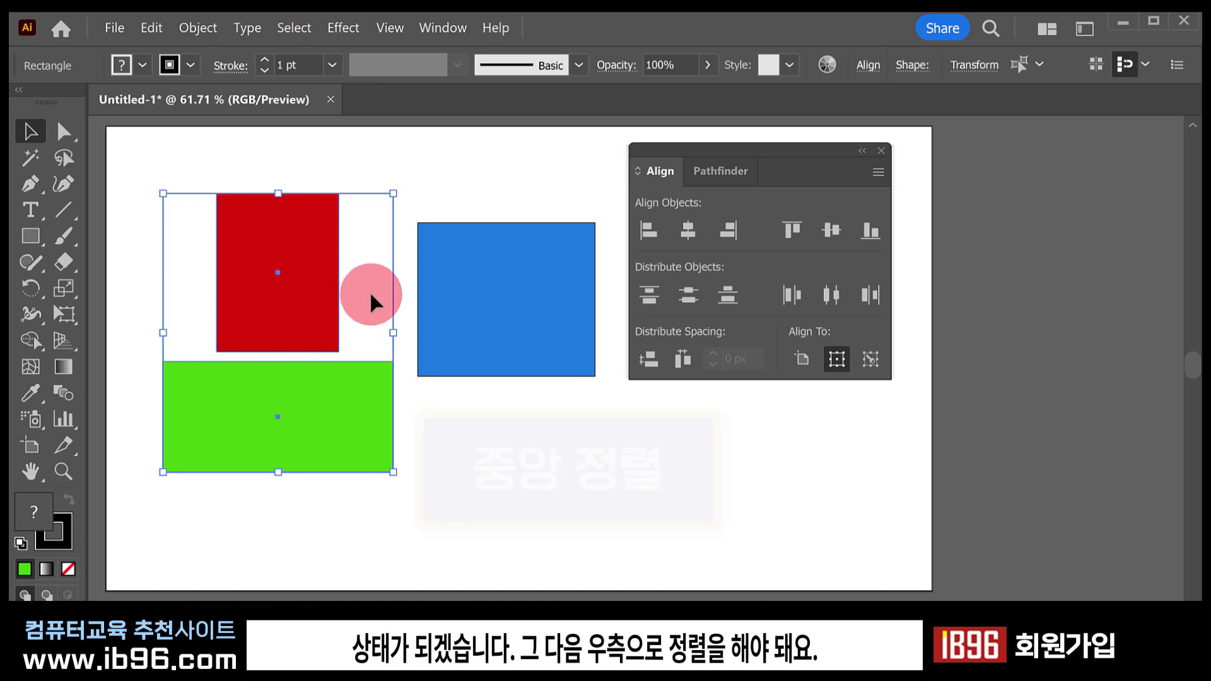
Align the red and green rectangles along their right edges, and then along their left edges.
left_click(421, 413)
left_click(316, 257)
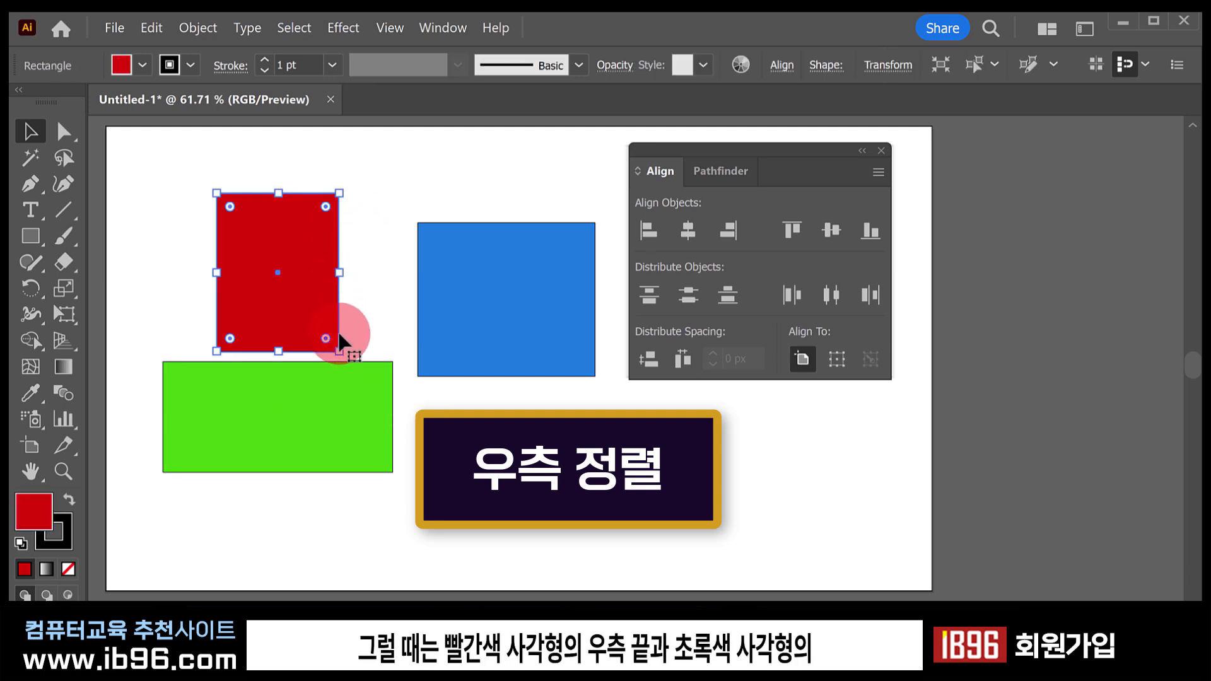
left_click(357, 416)
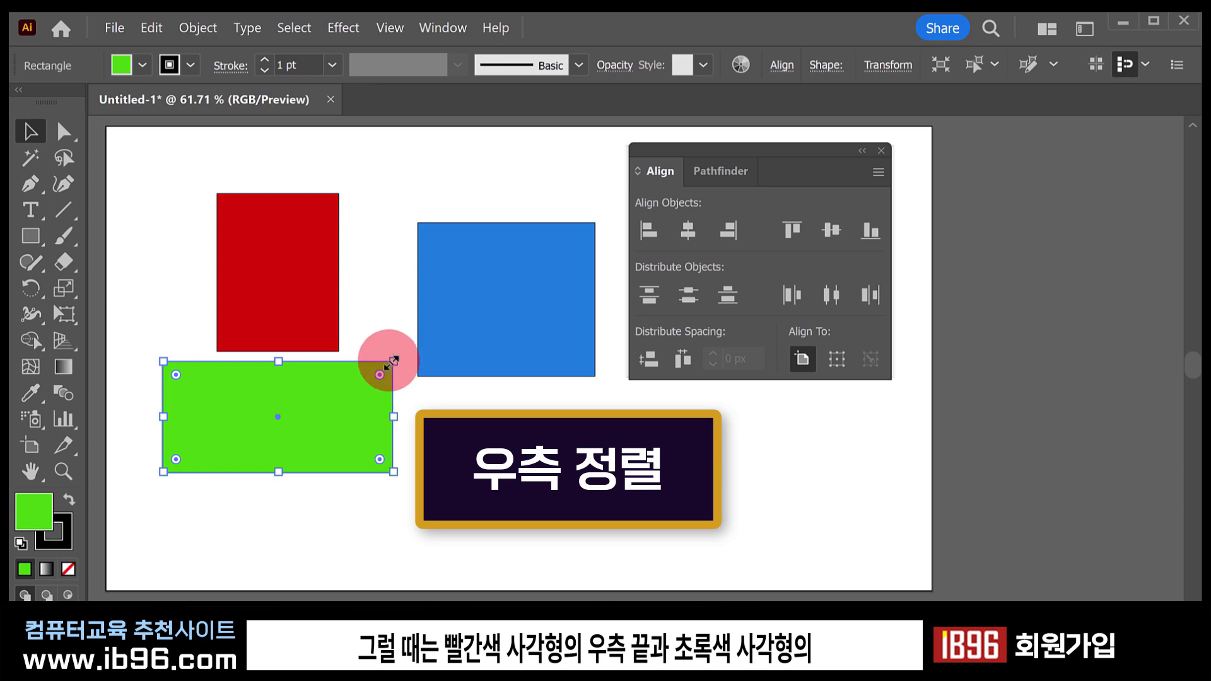
left_click_drag(383, 257, 331, 426)
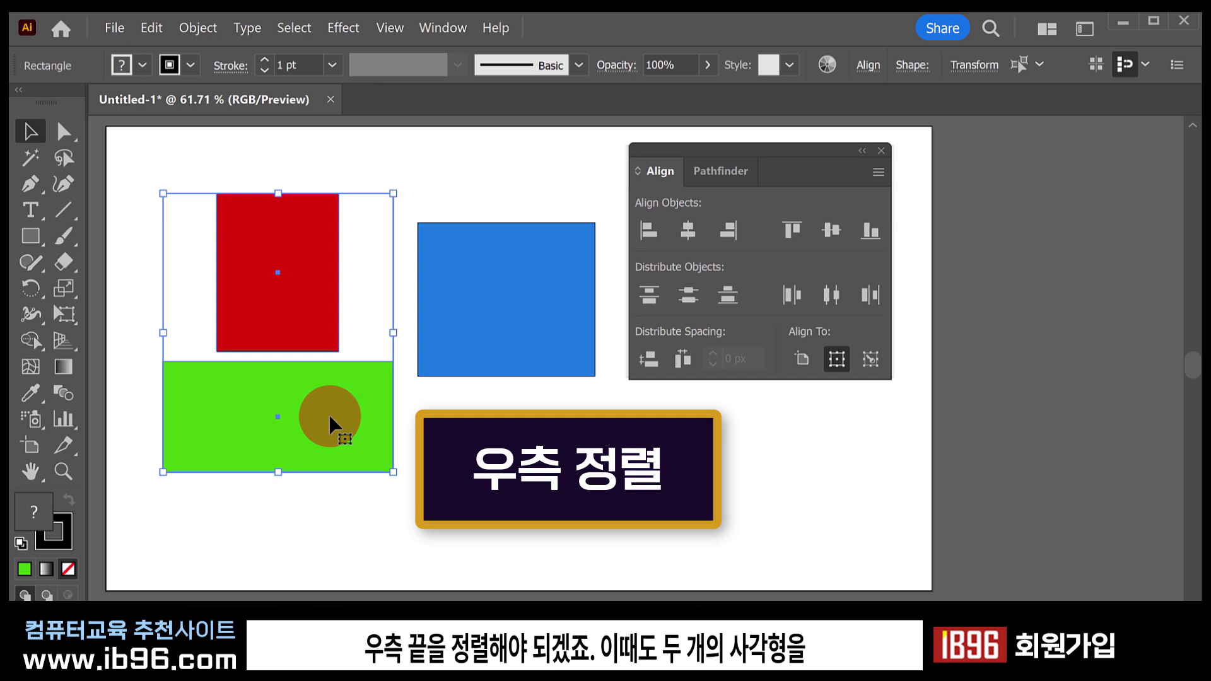
left_click(726, 232)
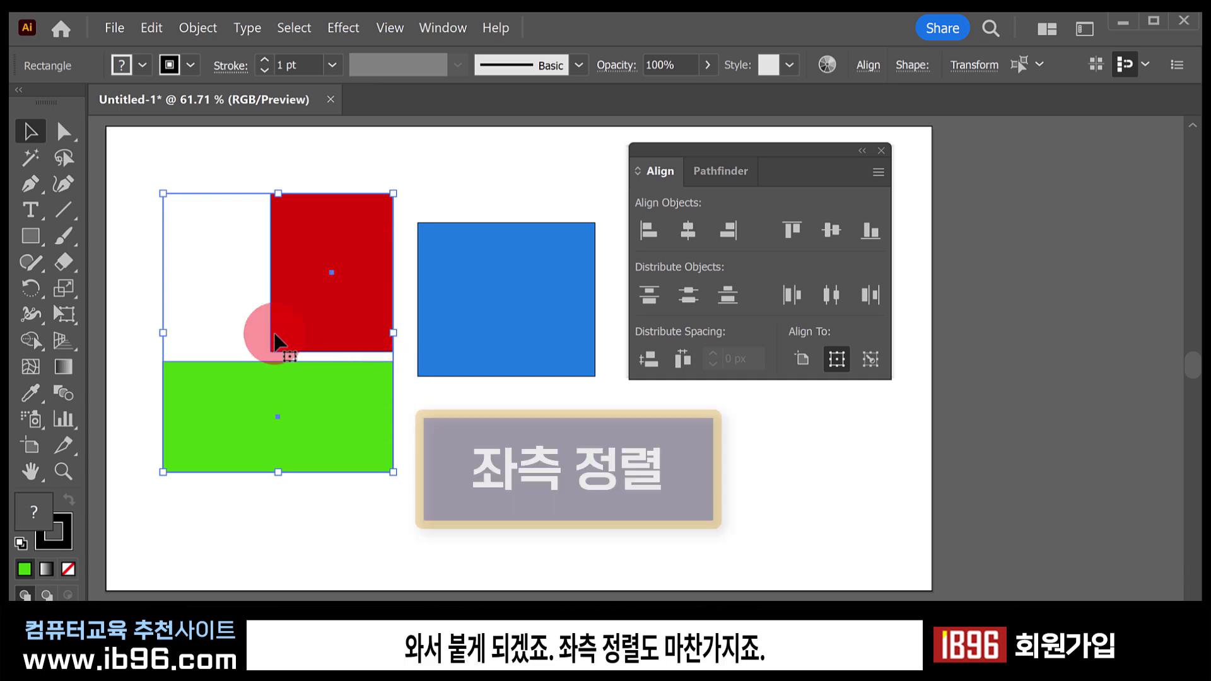
left_click(646, 232)
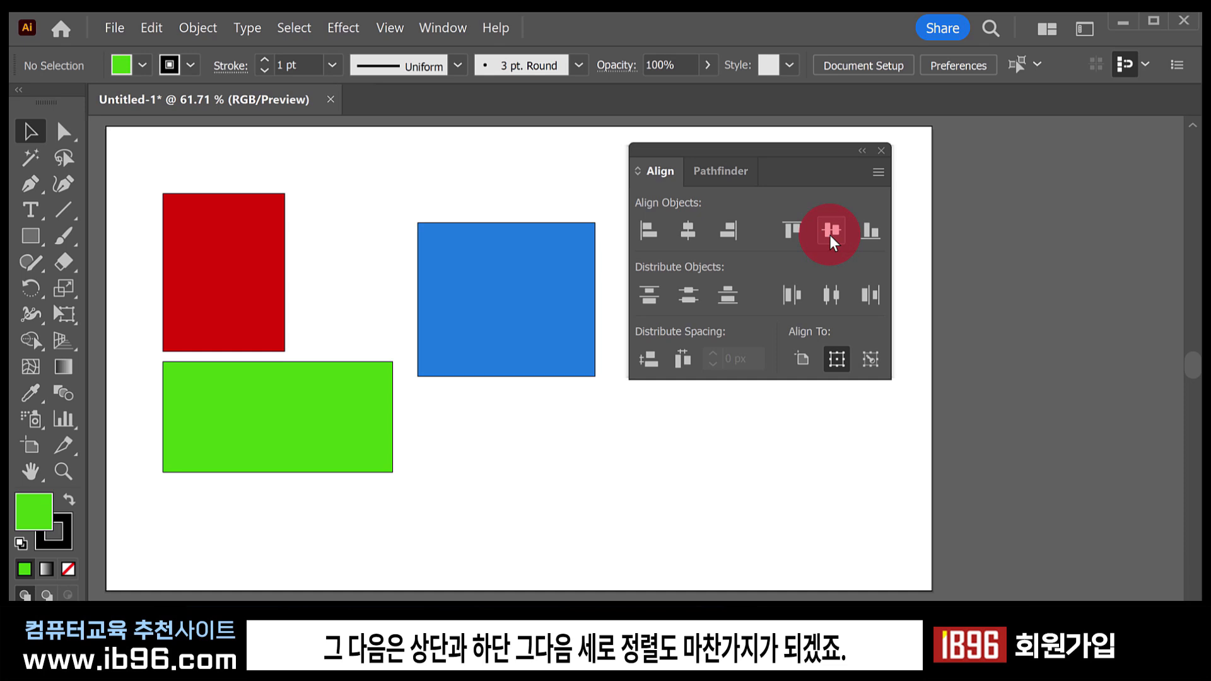
Move the green rectangle beside the red one and align the top edges of the two.
left_click_drag(259, 425, 392, 360)
left_click_drag(128, 129, 360, 425)
left_click(796, 232)
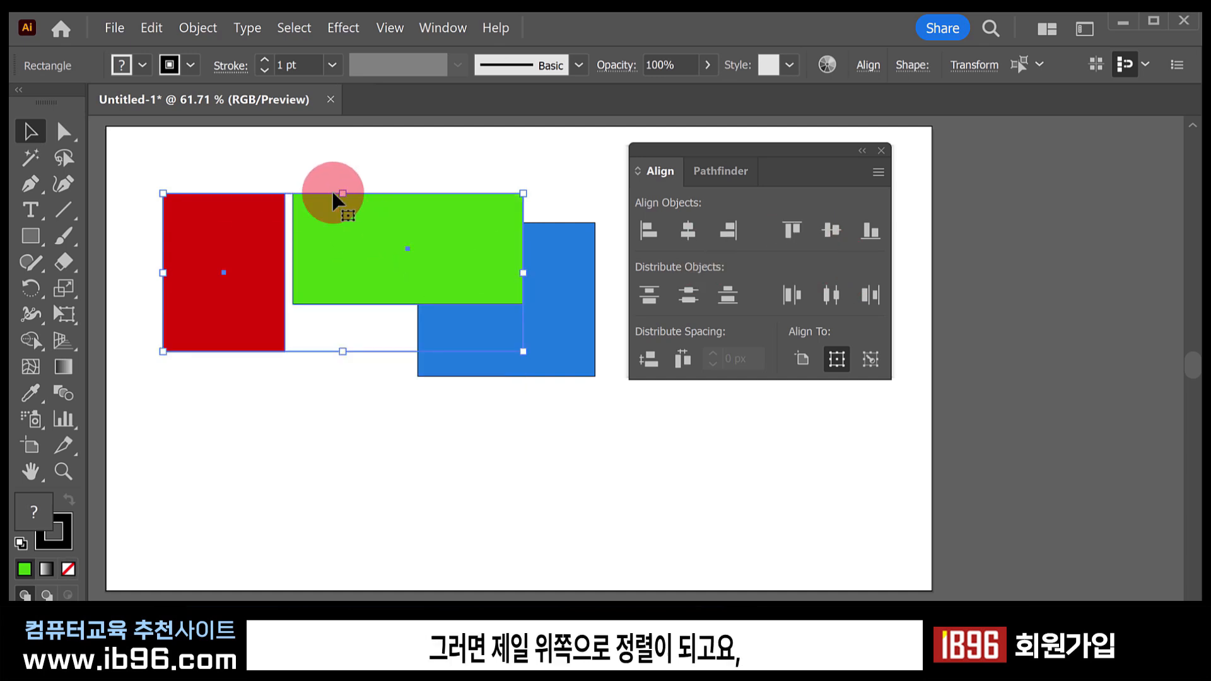
Align the red and green rectangles along their bottom edges, and then on their vertical centers.
left_click(871, 230)
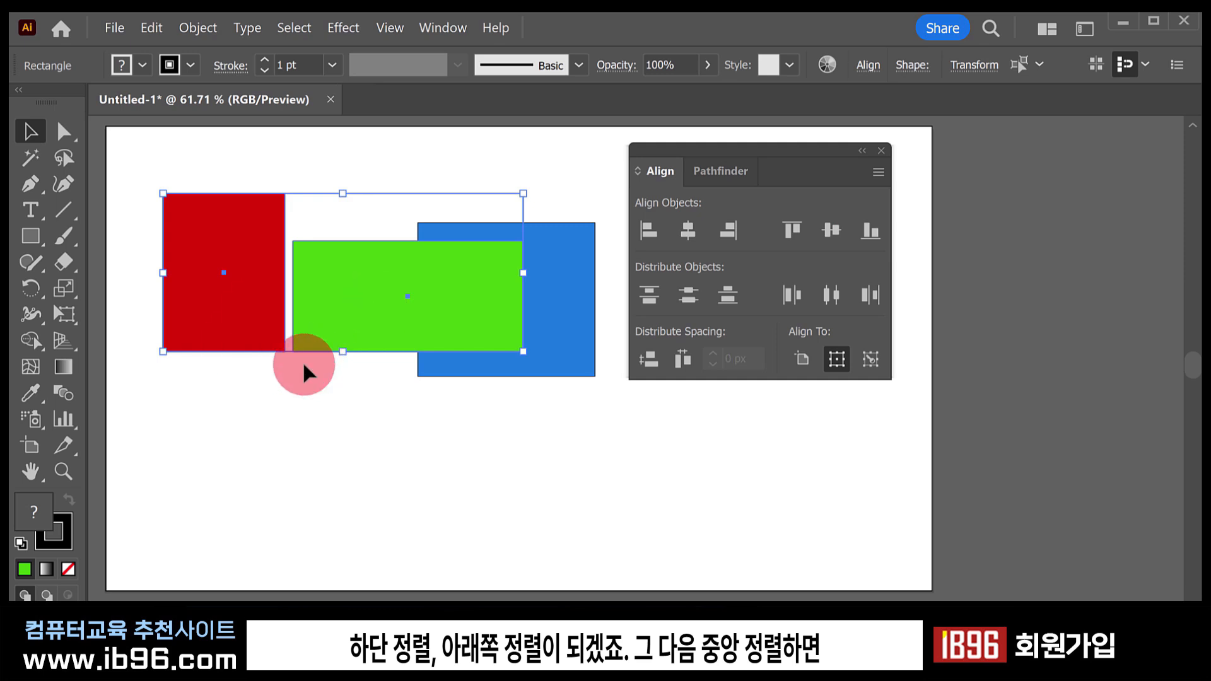
left_click(831, 230)
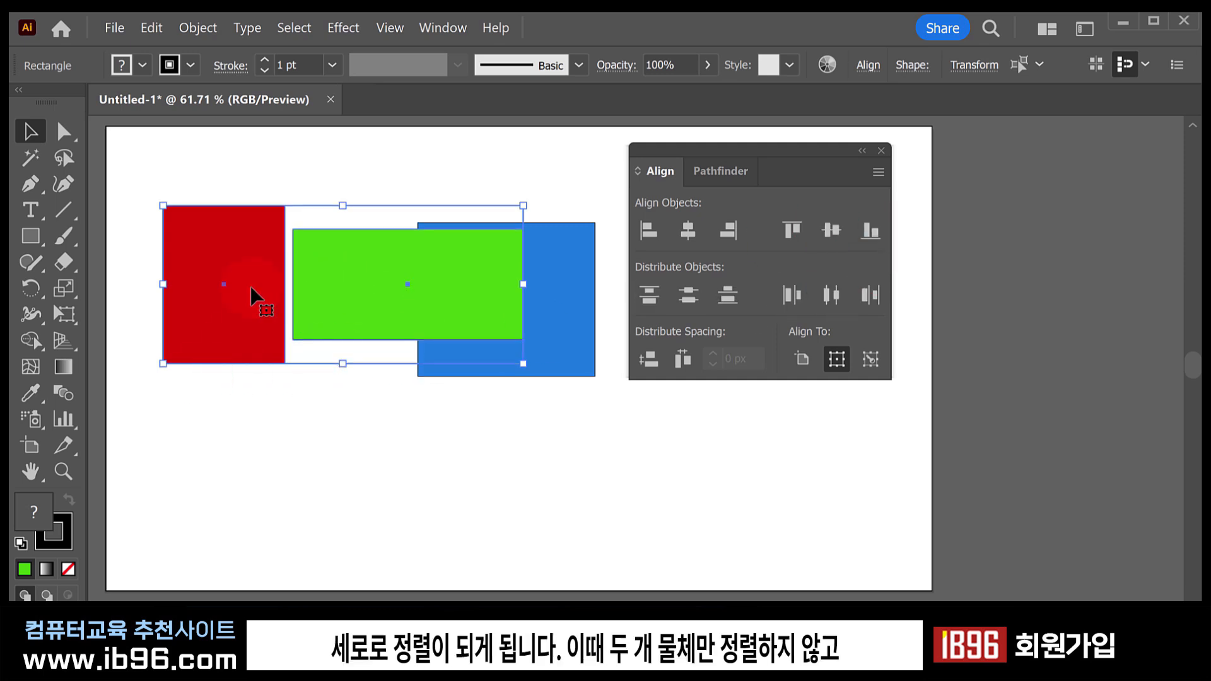
Shift the red and green pair lower and try aligning all three rectangles on their vertical centers.
left_click_drag(411, 285, 391, 463)
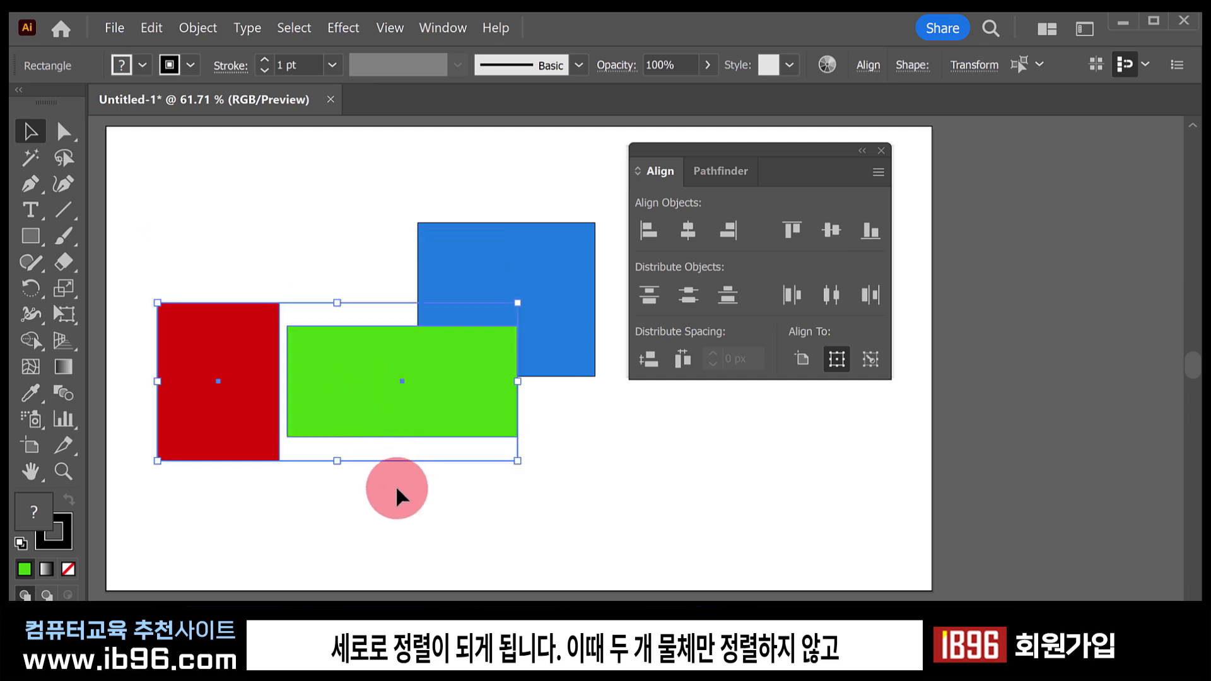
left_click(395, 485)
left_click_drag(192, 180, 575, 462)
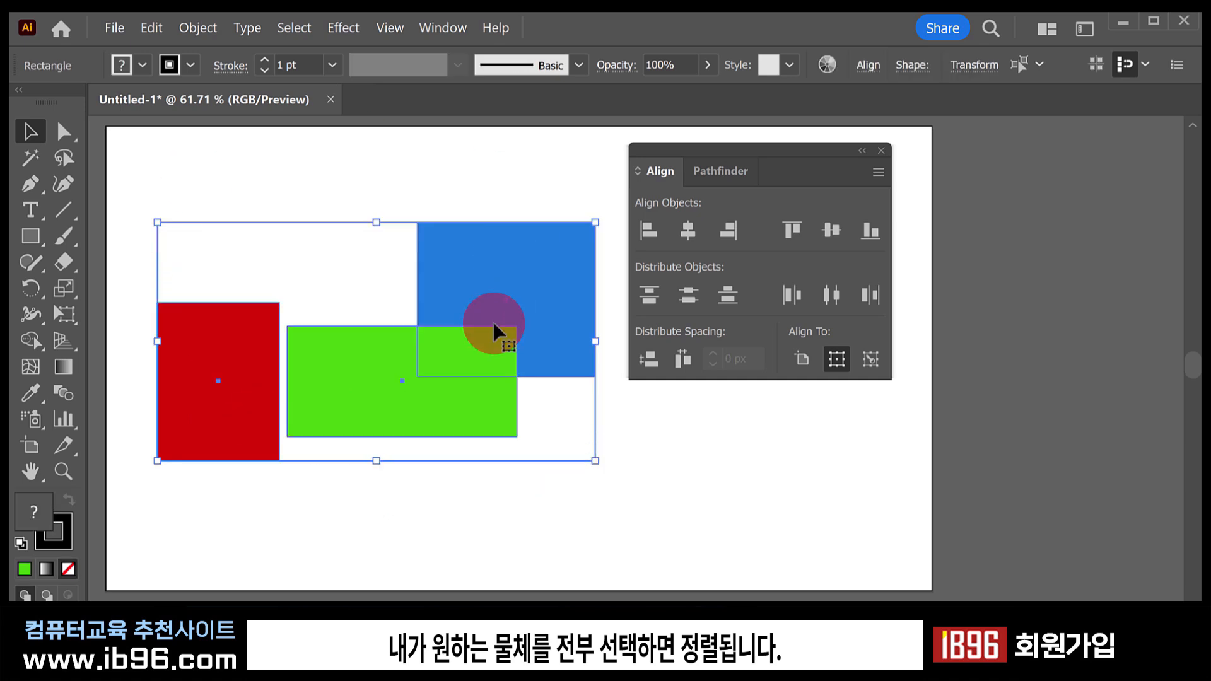
left_click(834, 230)
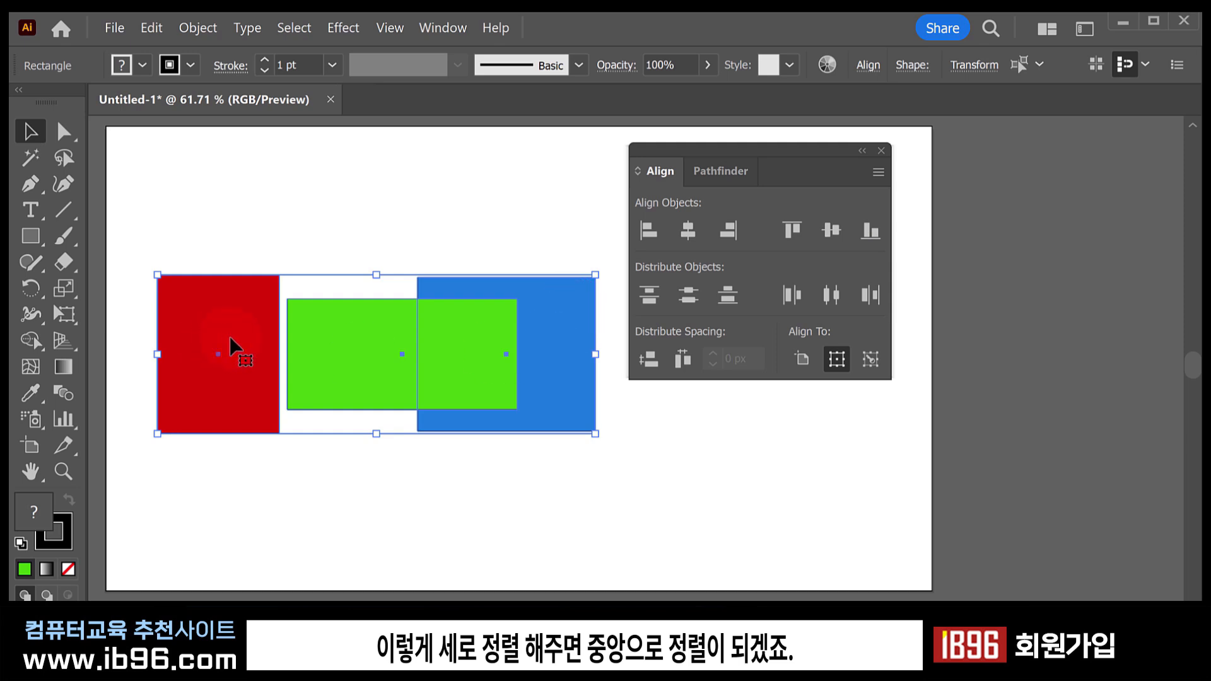
key("ctrl+z")
Select the three staggered rectangles and align them along their left edges.
left_click_drag(682, 532, 193, 253)
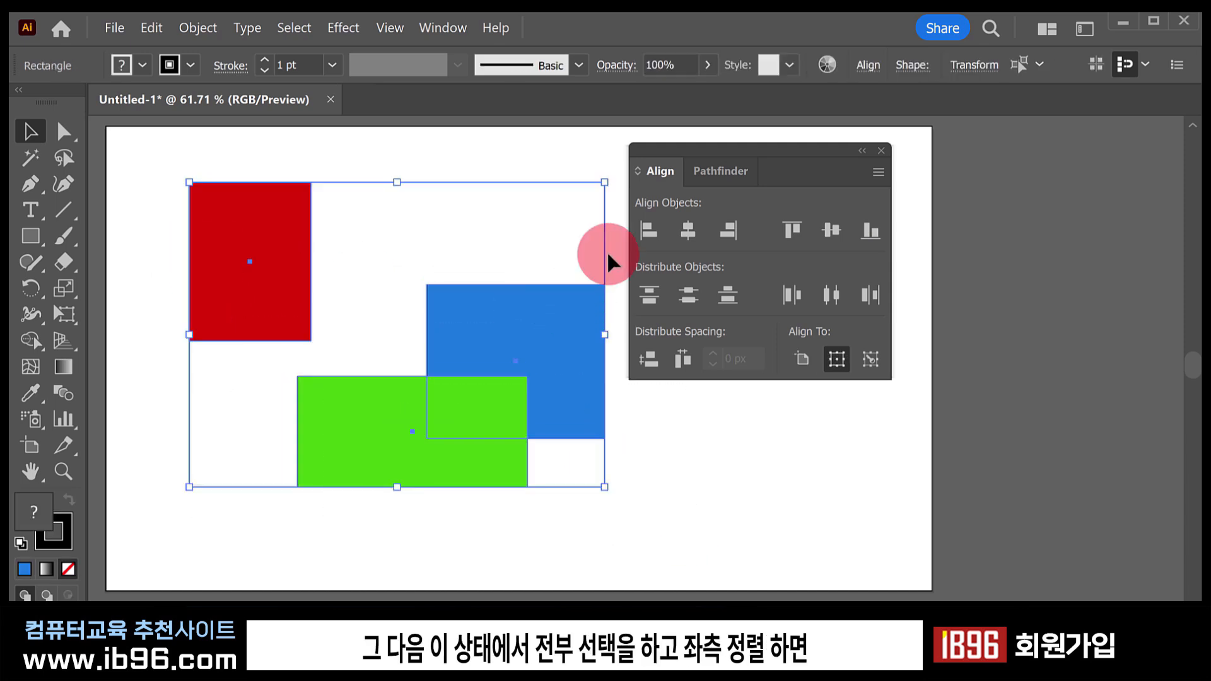
left_click(642, 232)
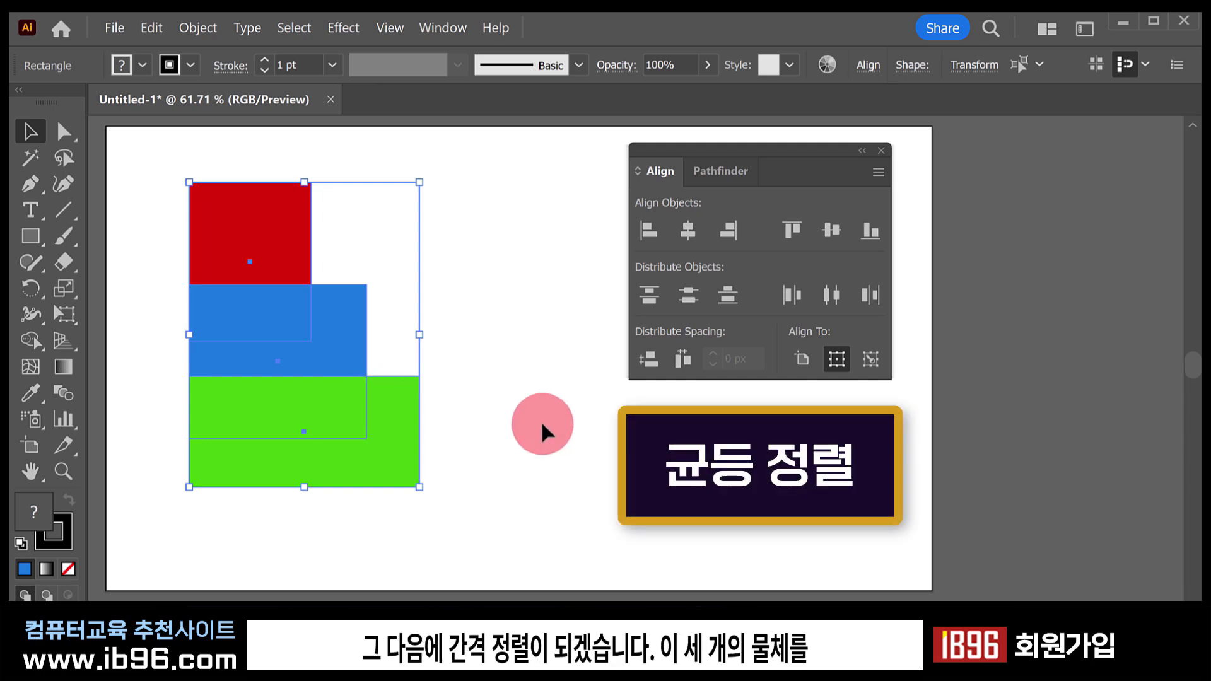
Spread the three rectangles into a row with red first, blue in the middle and green last.
left_click_drag(431, 210, 192, 458)
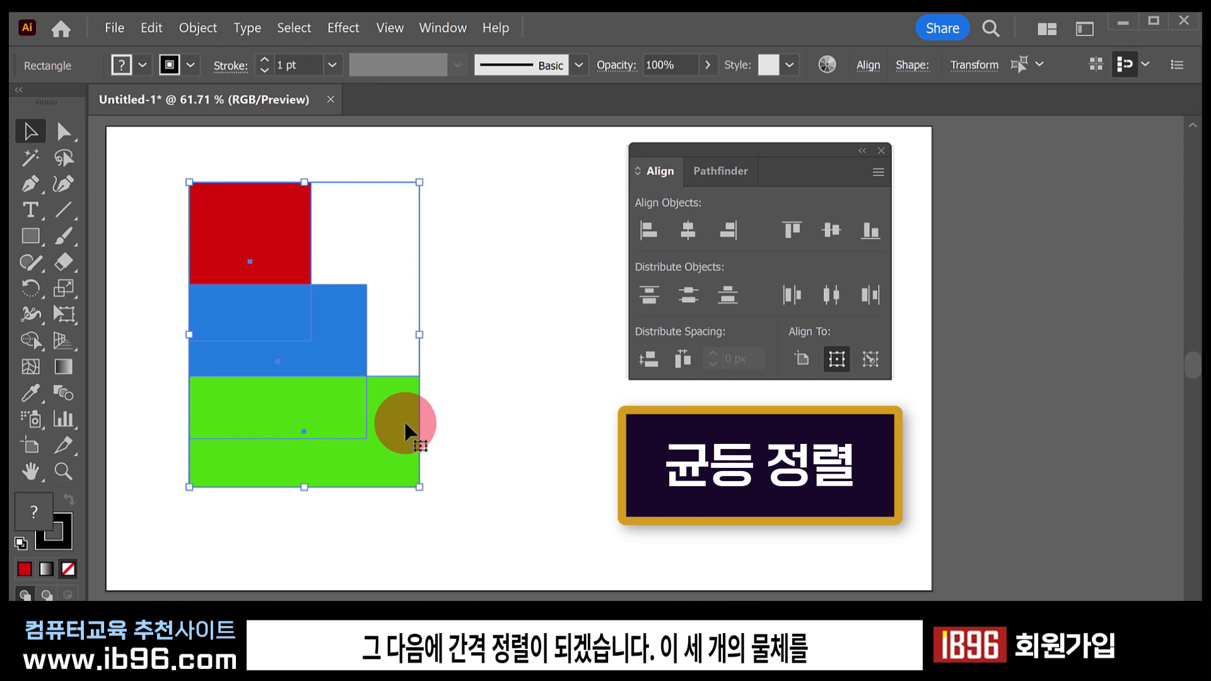
left_click(547, 429)
left_click_drag(266, 240, 194, 251)
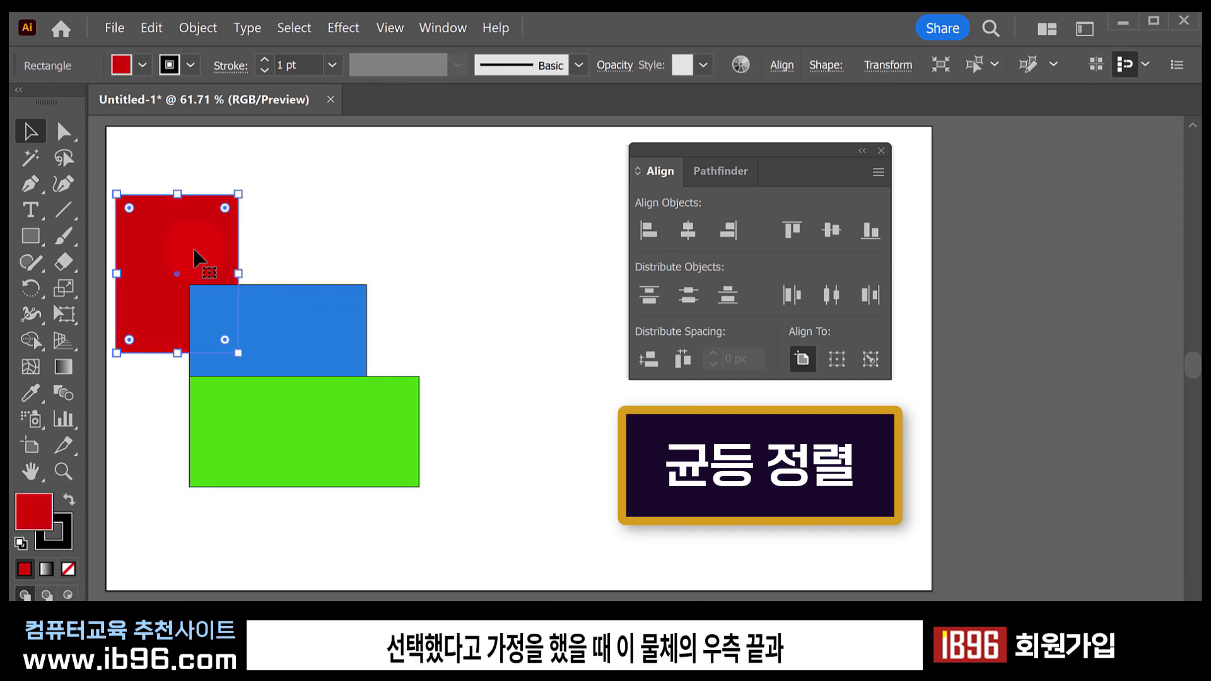
left_click_drag(307, 316, 372, 234)
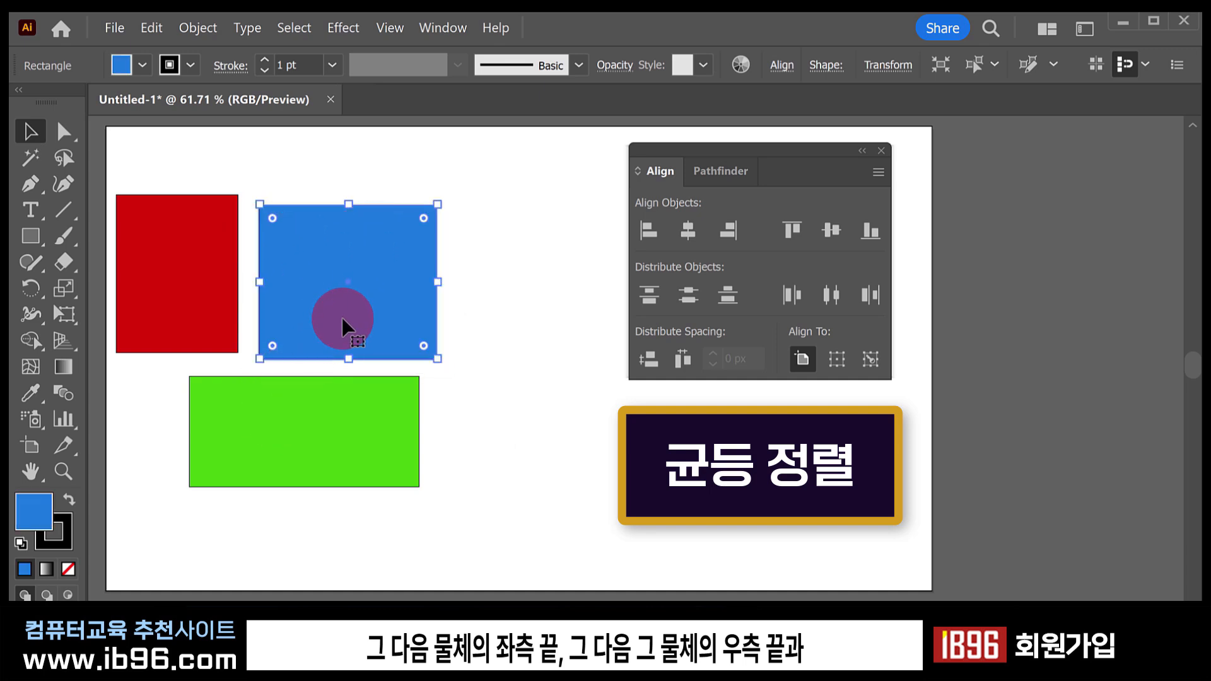
left_click_drag(238, 430, 478, 295)
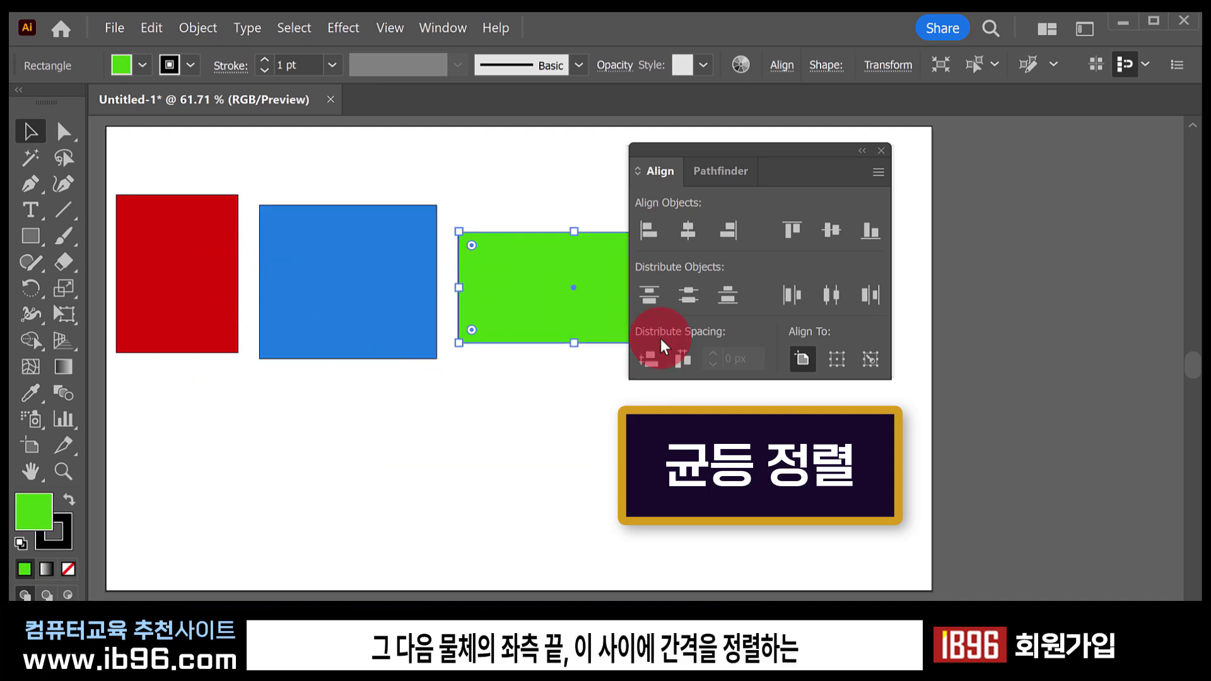
Move the blue rectangle over the red one's edge and distribute equal horizontal spacing between all three rectangles.
left_click_drag(605, 464, 165, 297)
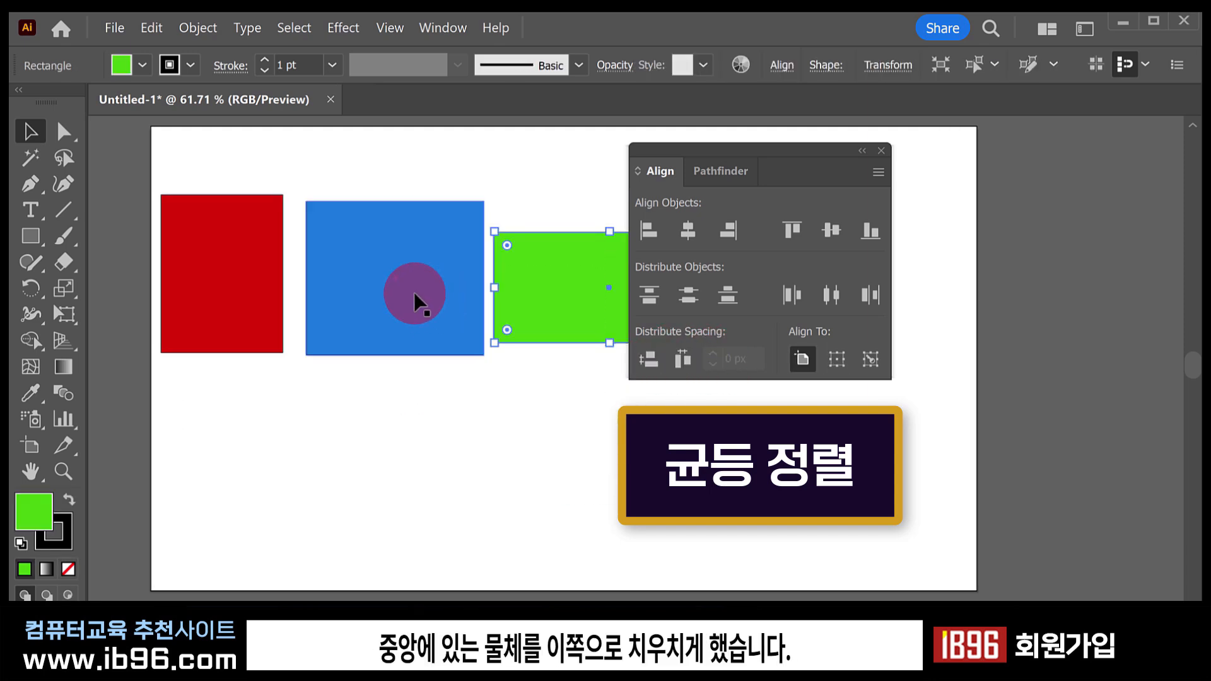
left_click_drag(413, 300, 365, 311)
left_click(414, 425)
left_click_drag(555, 460, 202, 183)
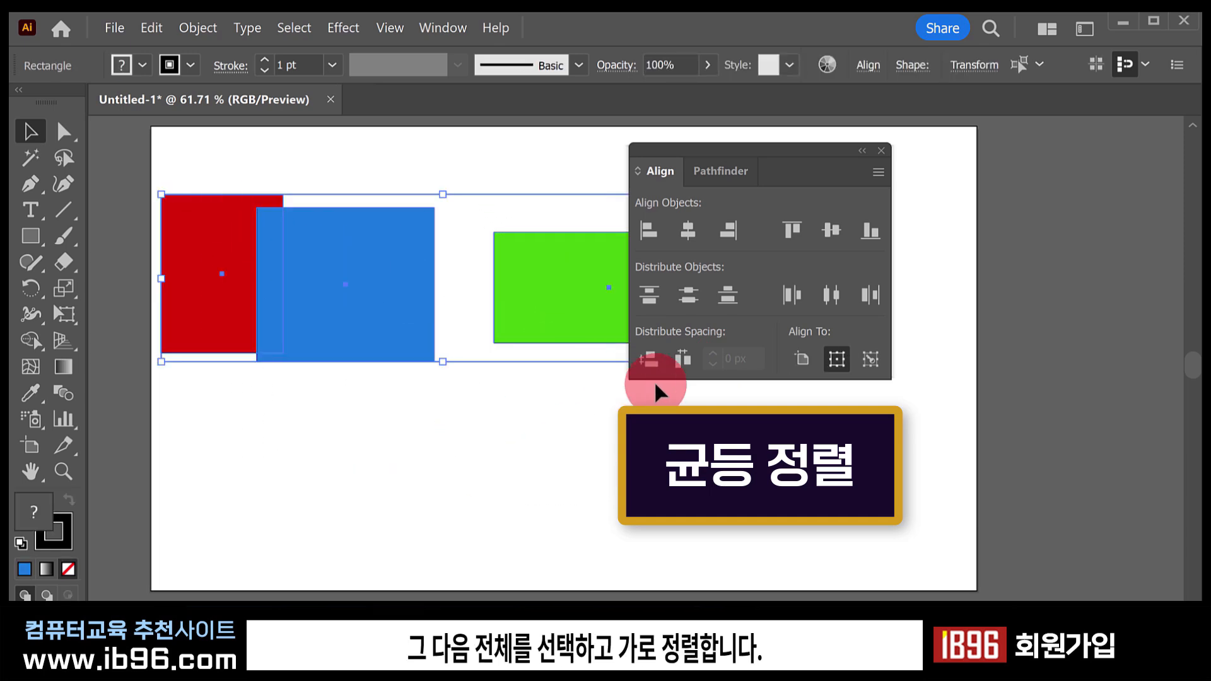
left_click(686, 355)
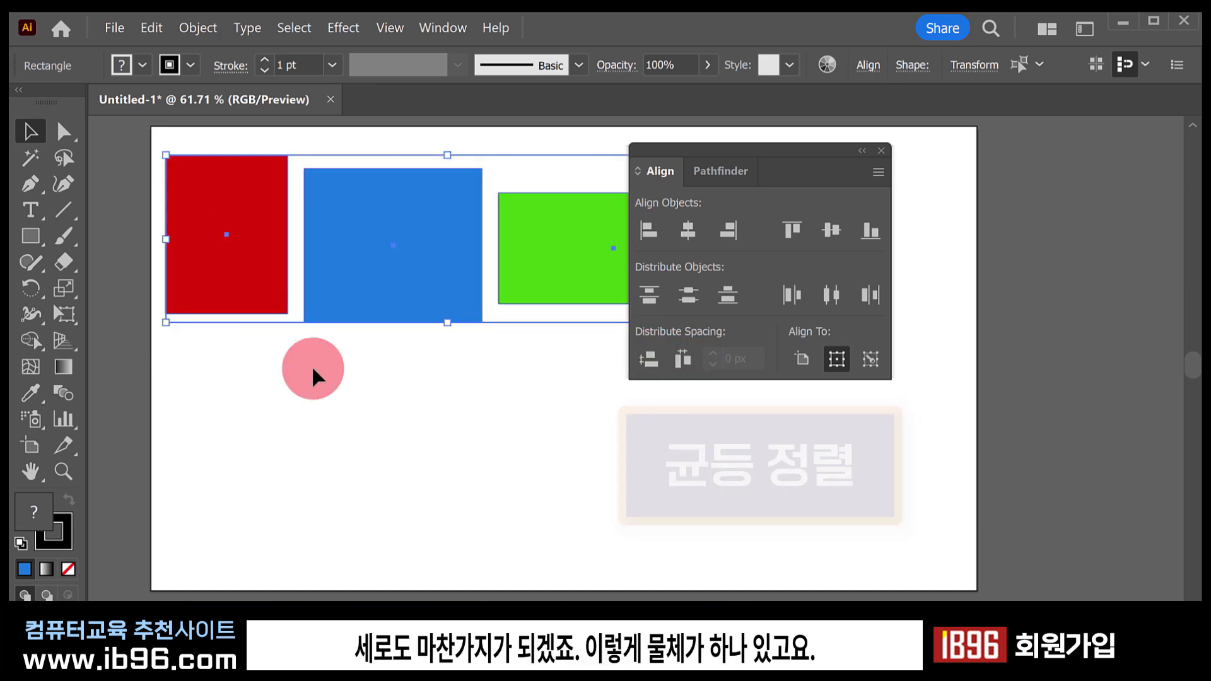
Stack the blue rectangle below the red one and the green rectangle below the blue one.
left_click(311, 365)
left_click_drag(420, 262, 369, 413)
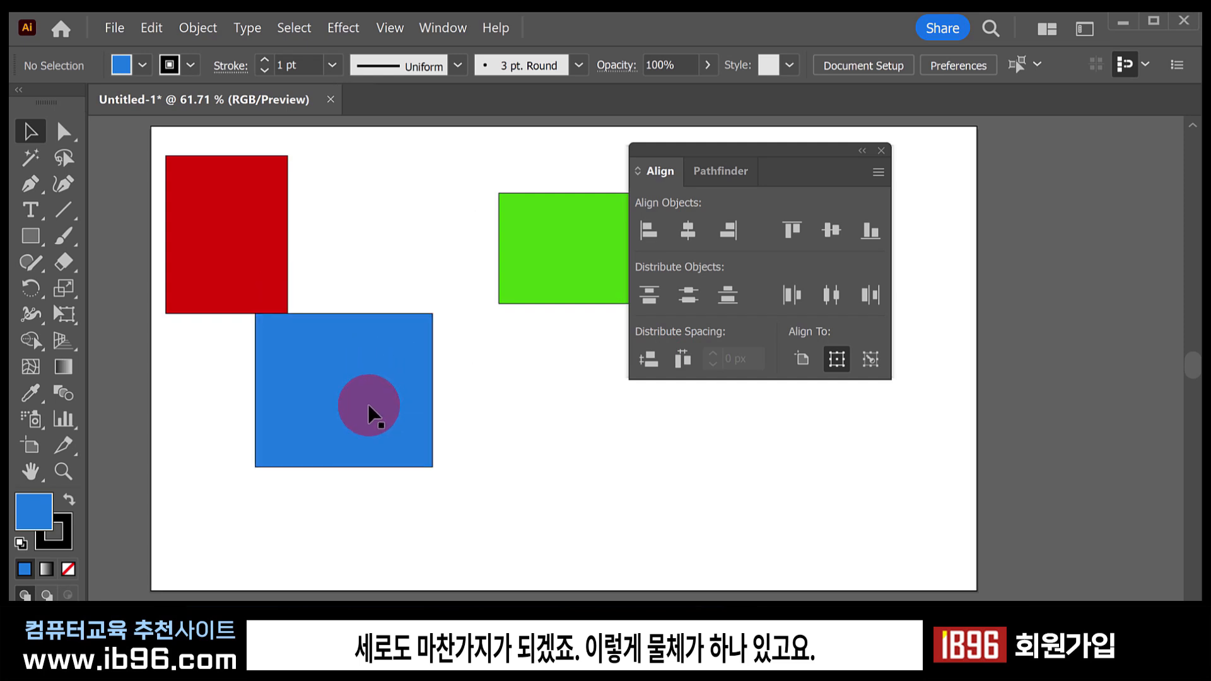
left_click(370, 409)
left_click_drag(554, 238, 262, 532)
Distribute equal vertical spacing between the three stacked rectangles and align them on their horizontal centers.
left_click_drag(510, 212, 230, 501)
left_click(650, 361)
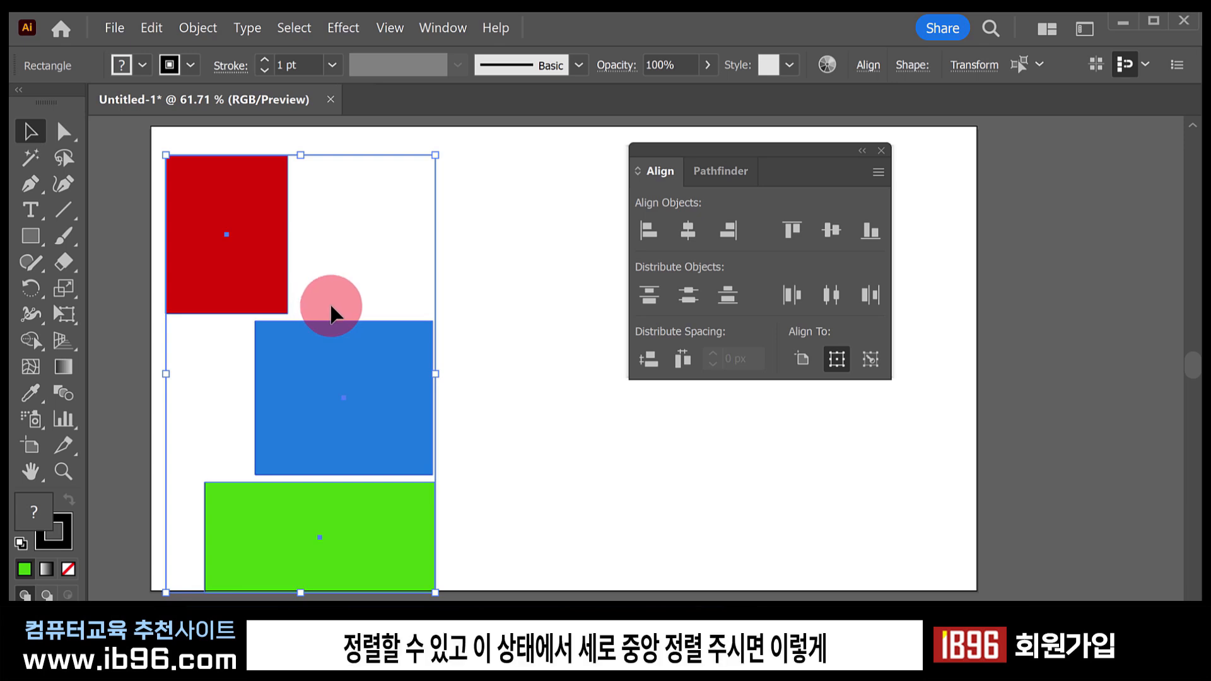
left_click(687, 230)
left_click(427, 357)
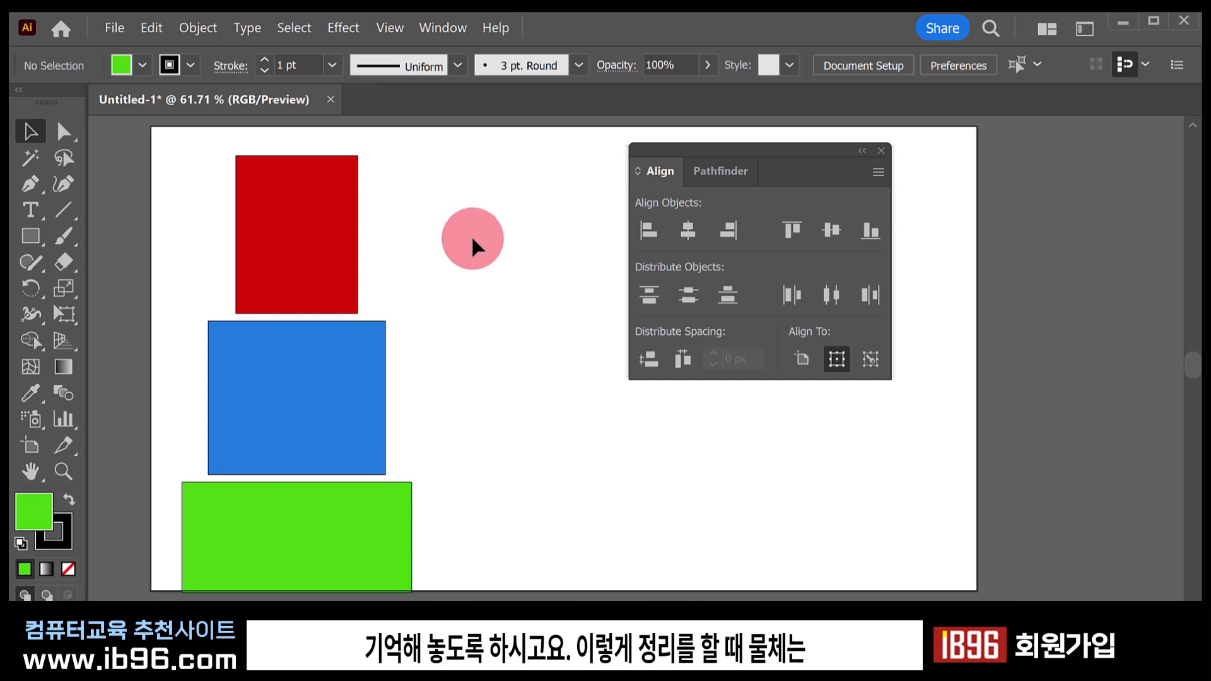
Draw a green five-pointed star beside the stacked rectangles with the Star Tool.
left_click(27, 239)
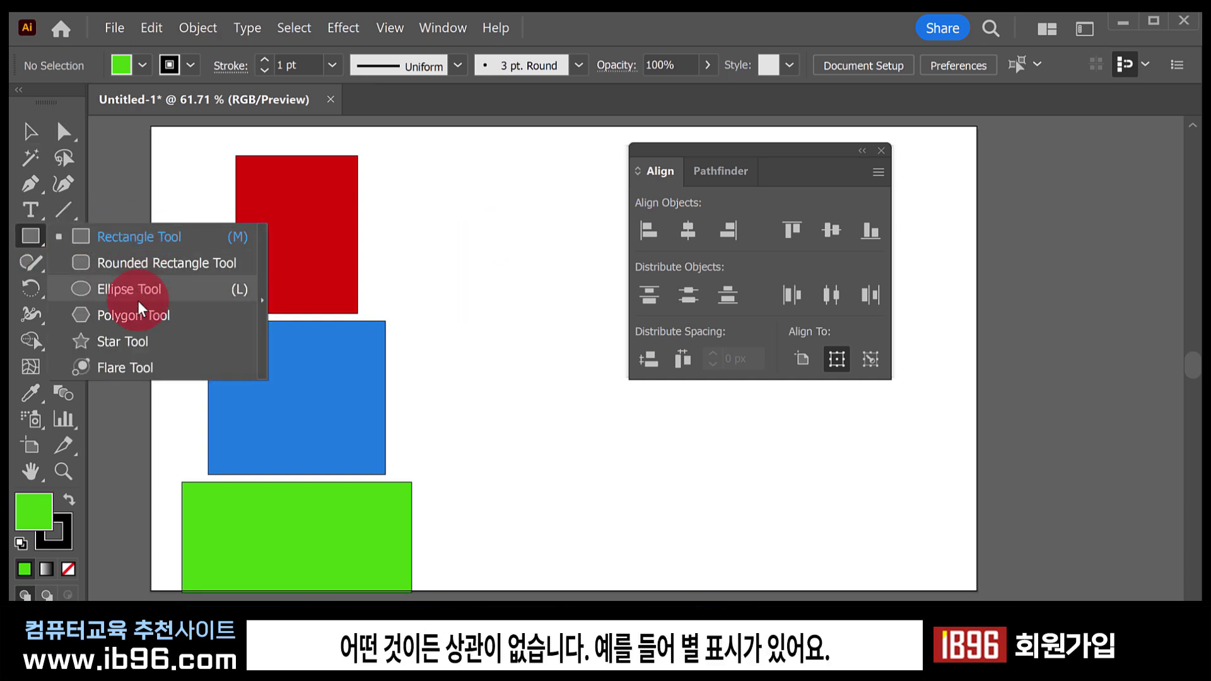
left_click(130, 341)
left_click_drag(449, 327, 488, 366)
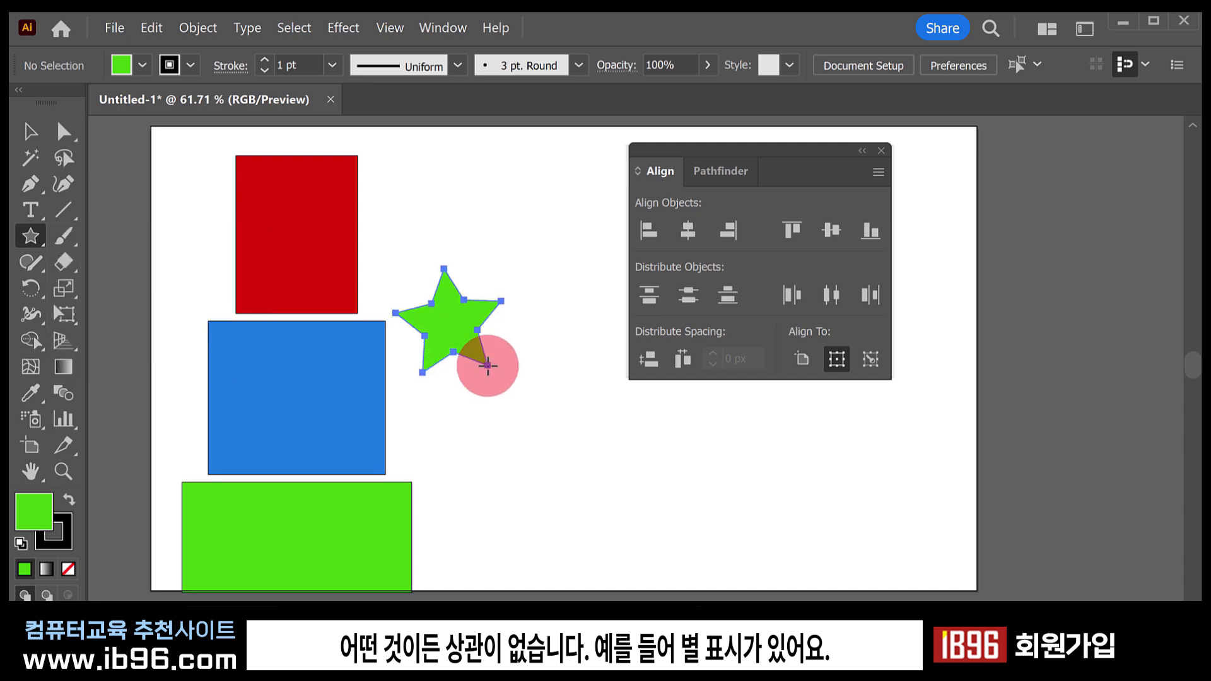
Put the star in the blue rectangle's place and distribute equal vertical spacing between red rectangle, star and green rectangle.
left_click(29, 130)
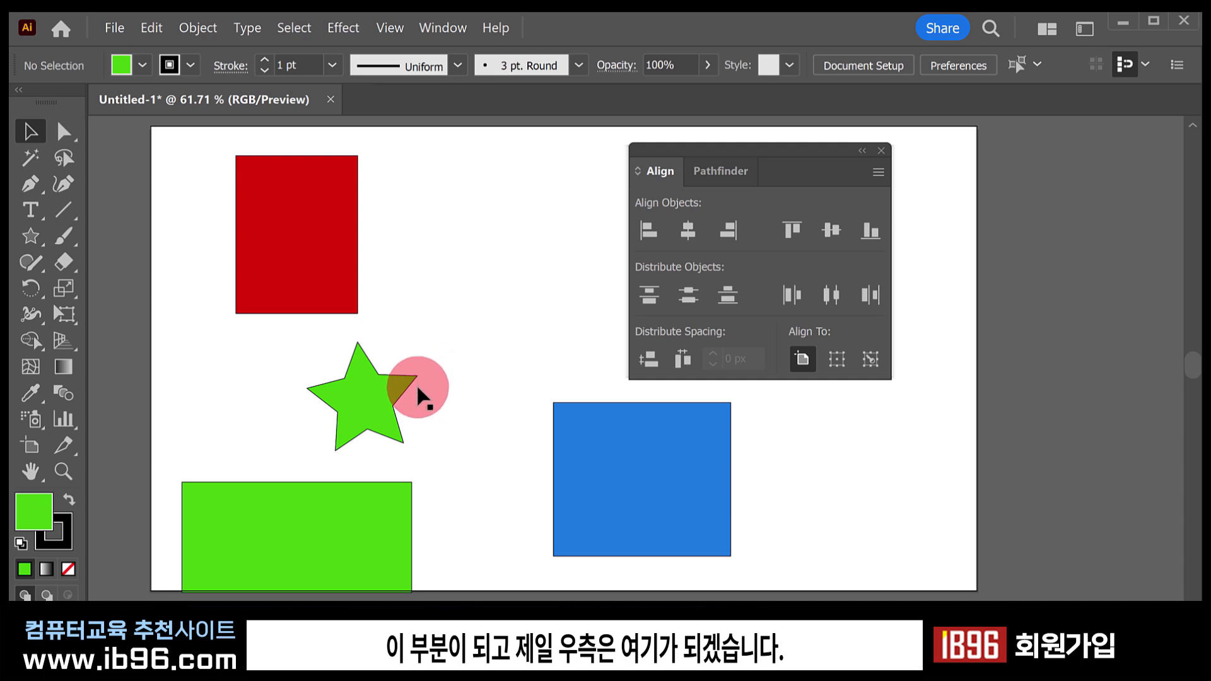
left_click_drag(507, 244, 287, 525)
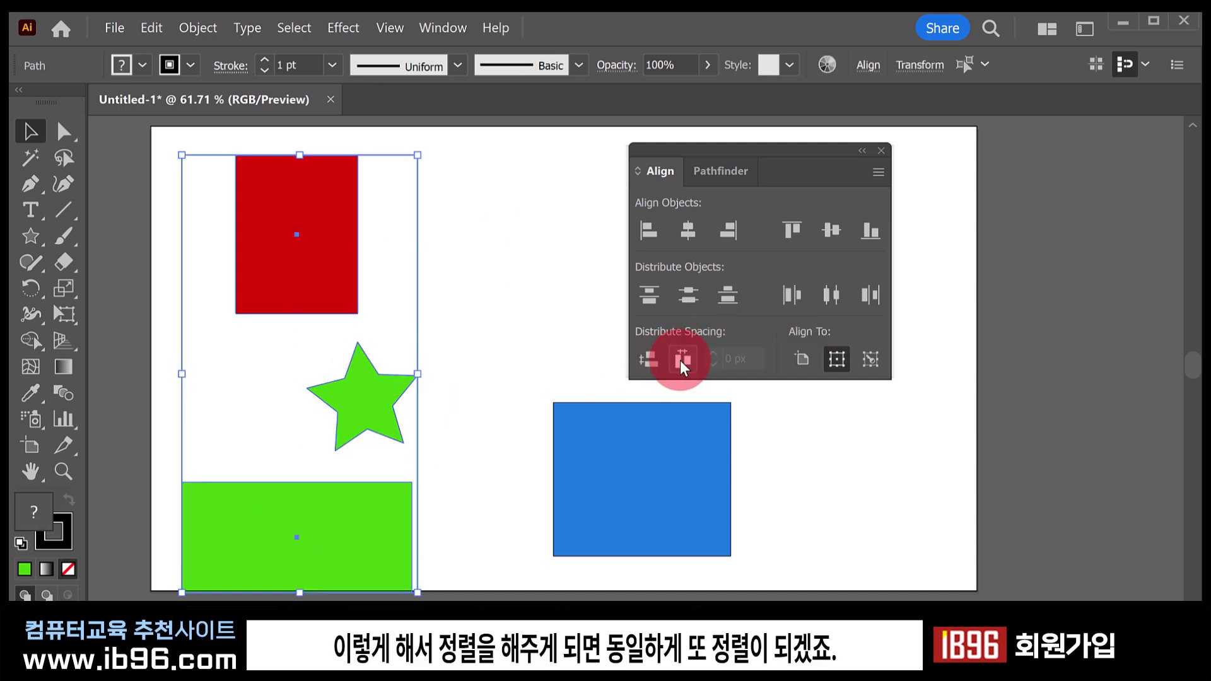
left_click(649, 360)
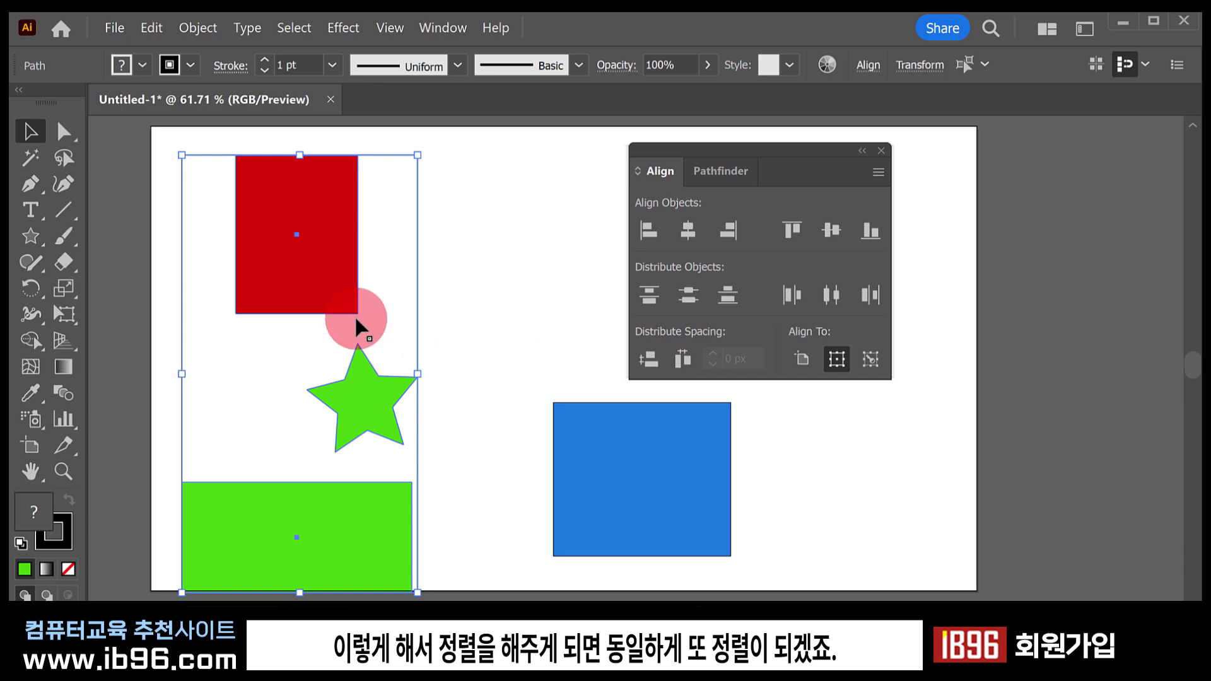
Flatten the blue and green rectangles into thin bars and shorten the red rectangle to less than half its height.
left_click(655, 505)
left_click_drag(641, 556, 641, 421)
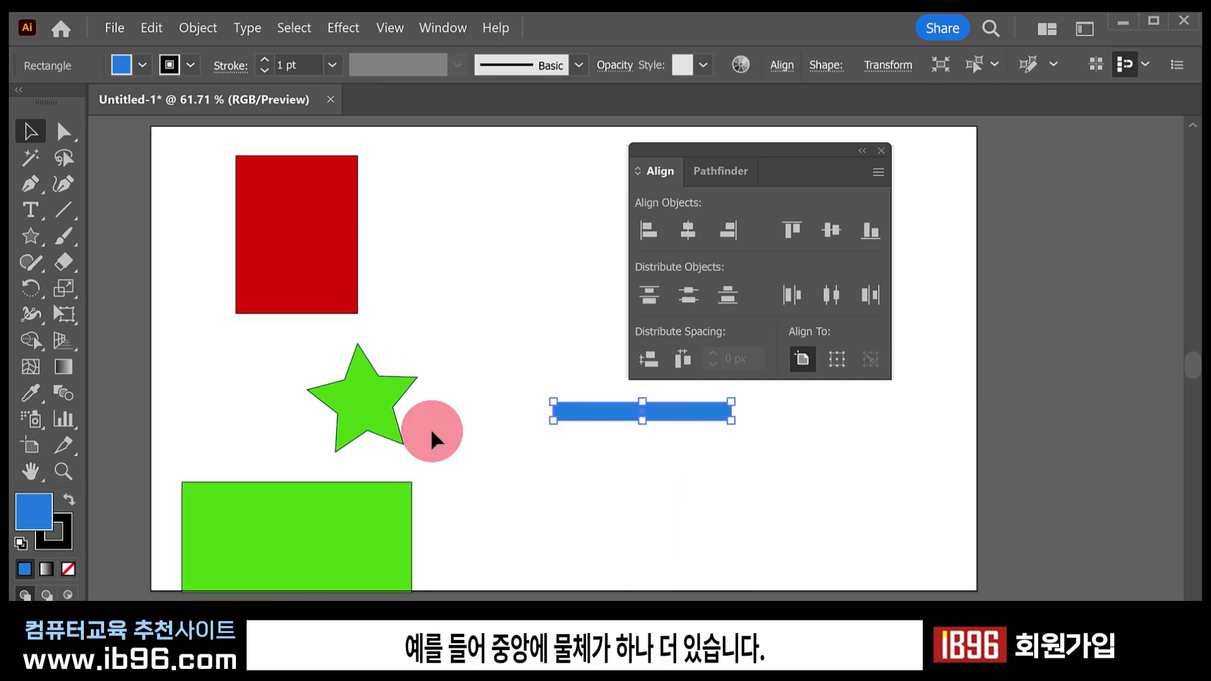
left_click(338, 310)
left_click_drag(297, 313, 308, 219)
left_click_drag(309, 523, 322, 461)
left_click_drag(310, 417, 310, 533)
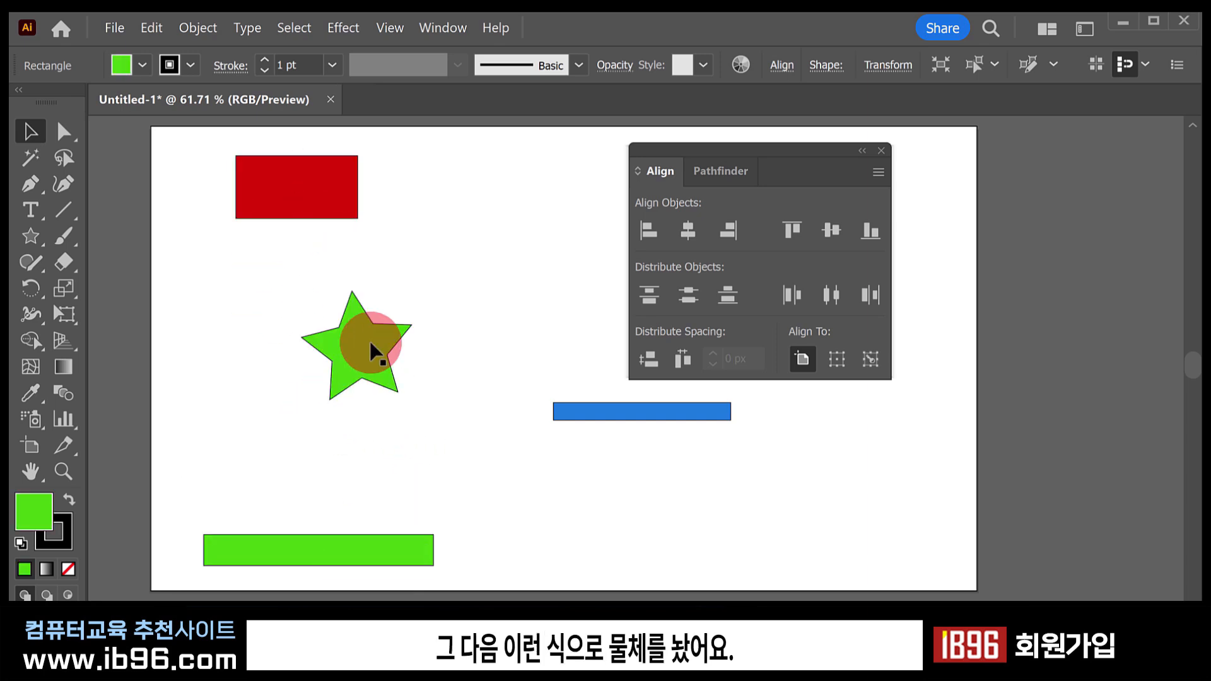
Place the blue bar between the star and the green bar and distribute equal vertical spacing between all four shapes.
left_click_drag(372, 354, 367, 324)
left_click_drag(605, 422, 324, 467)
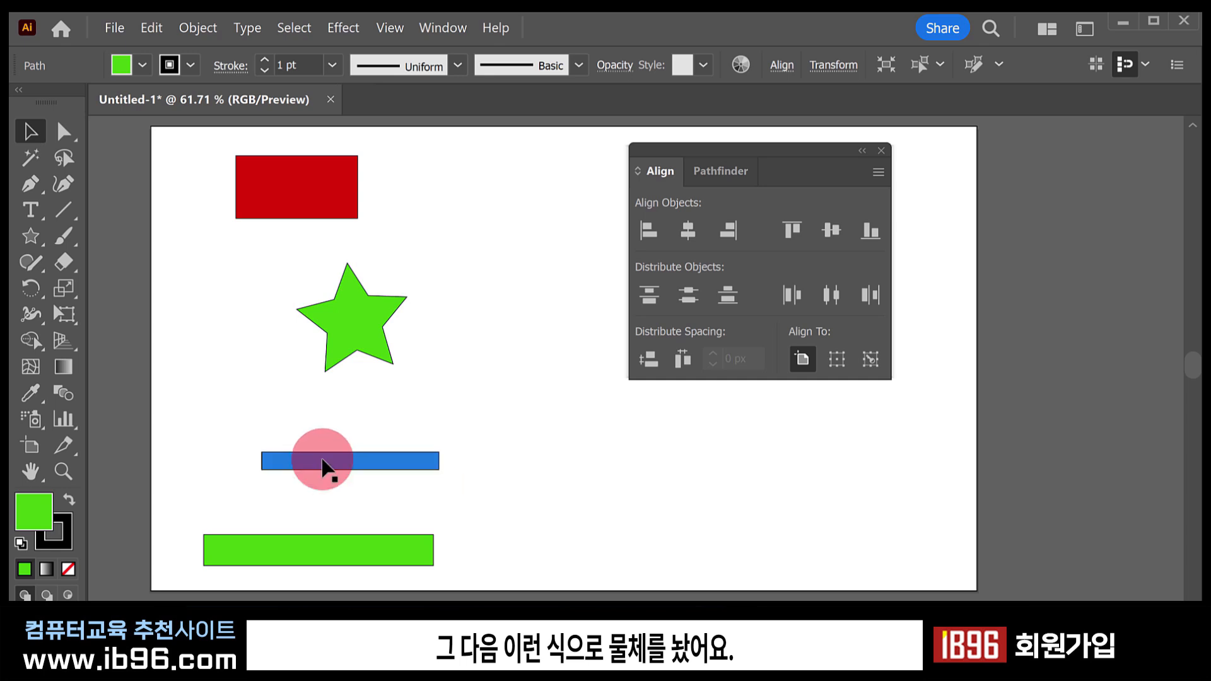
left_click_drag(531, 169, 293, 571)
left_click(650, 359)
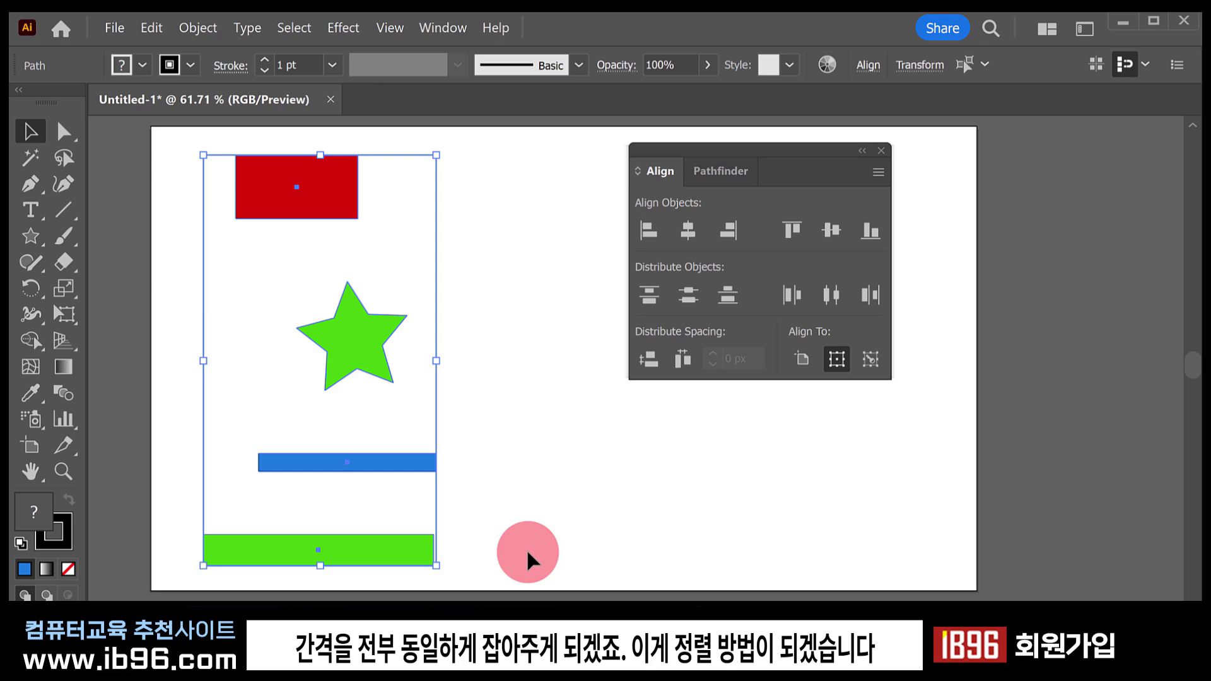
Delete the four aligned shapes from the artboard and show the Pathfinder options.
key("Delete")
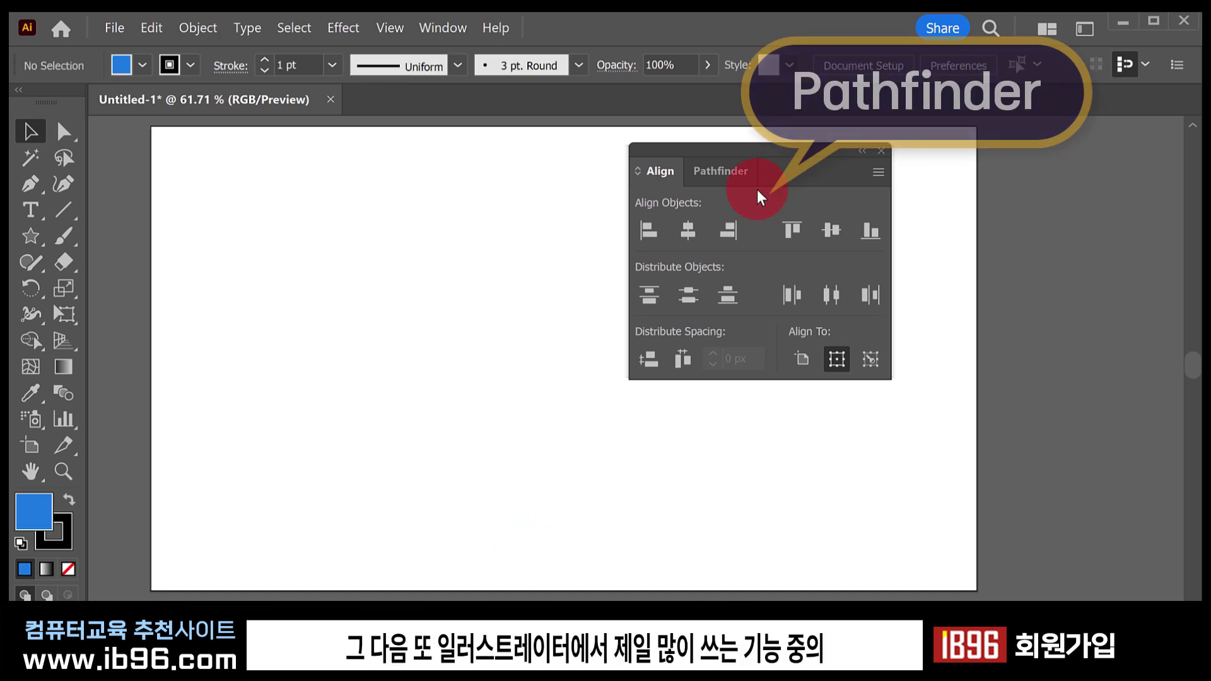
left_click(732, 172)
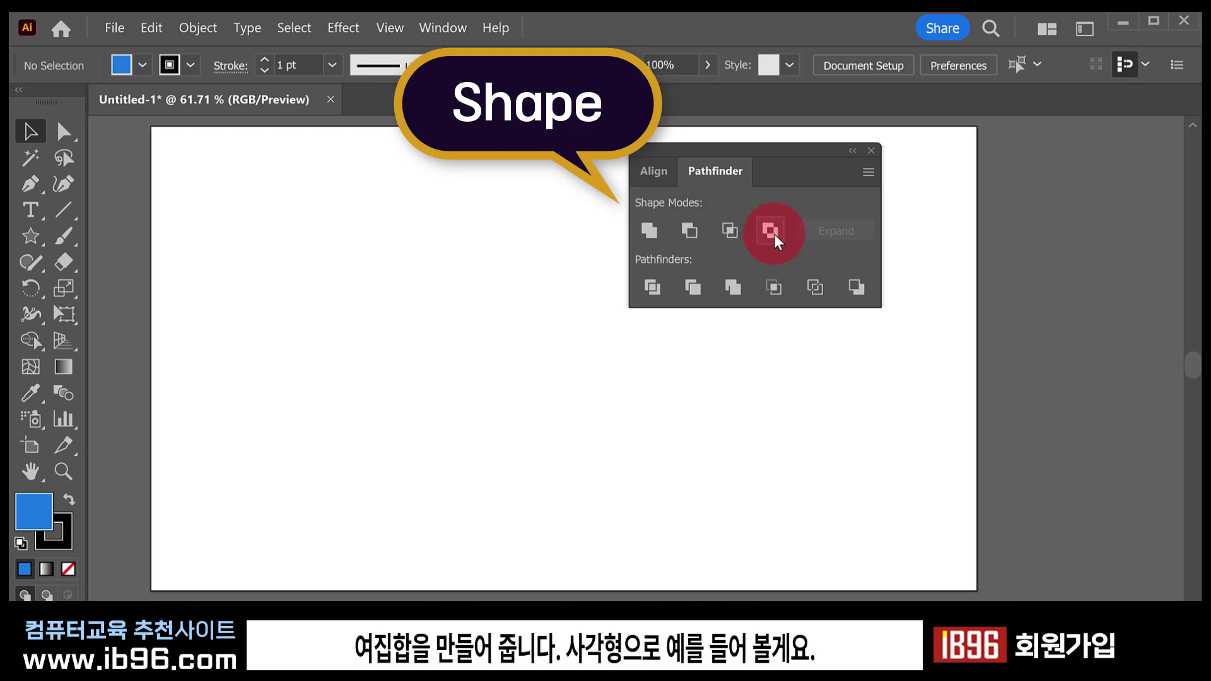
Draw a blue rectangle and a slightly larger red rectangle overlapping its lower-right corner.
key("m")
left_click_drag(240, 210, 385, 329)
left_click_drag(312, 254, 449, 376)
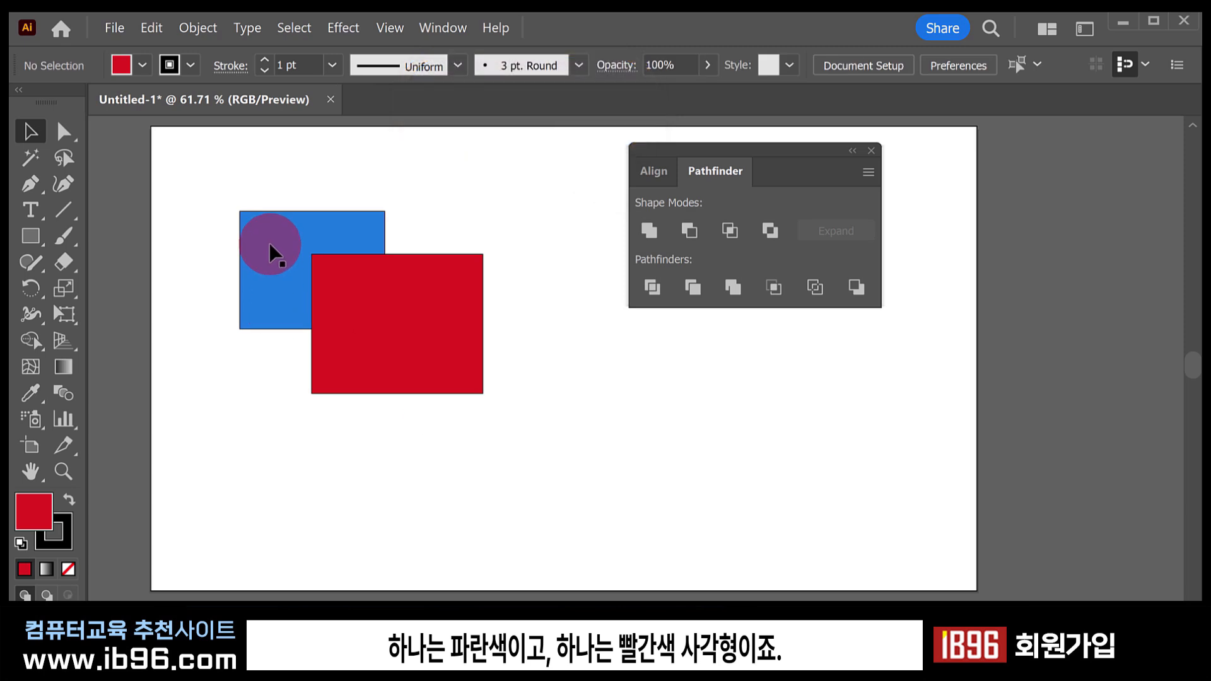
Check the stacking order of the two rectangles and nudge the front red one slightly down and to the right.
left_click(270, 253)
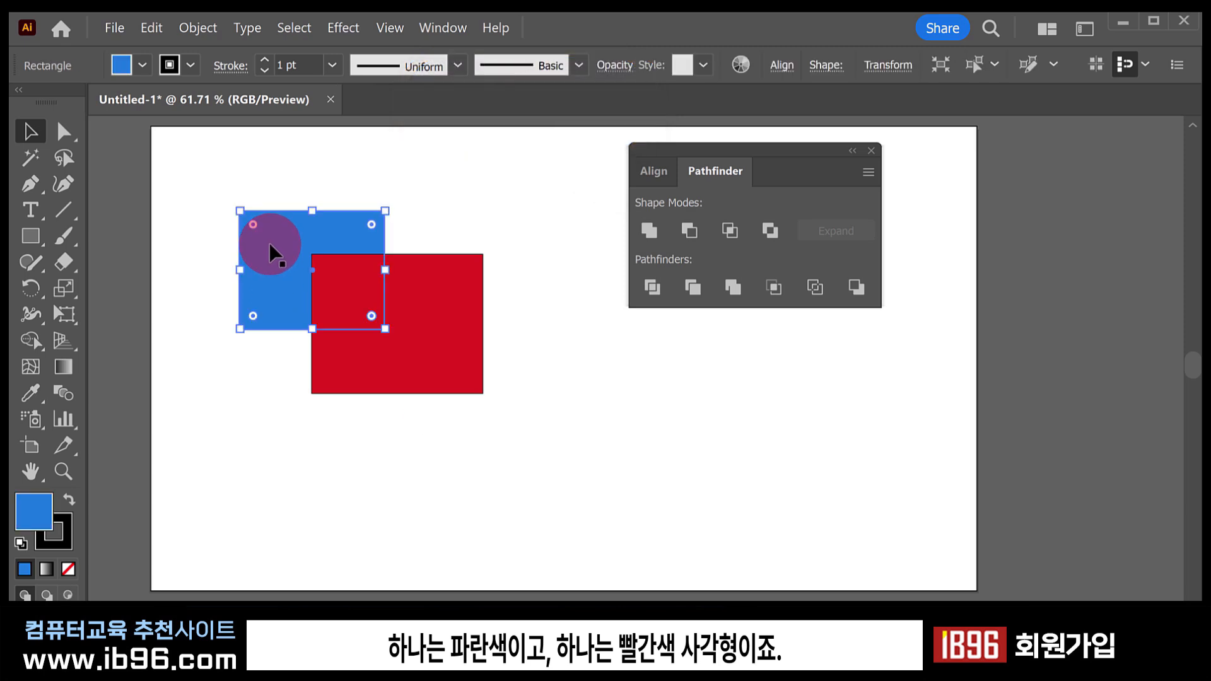
left_click(441, 292)
left_click(597, 325)
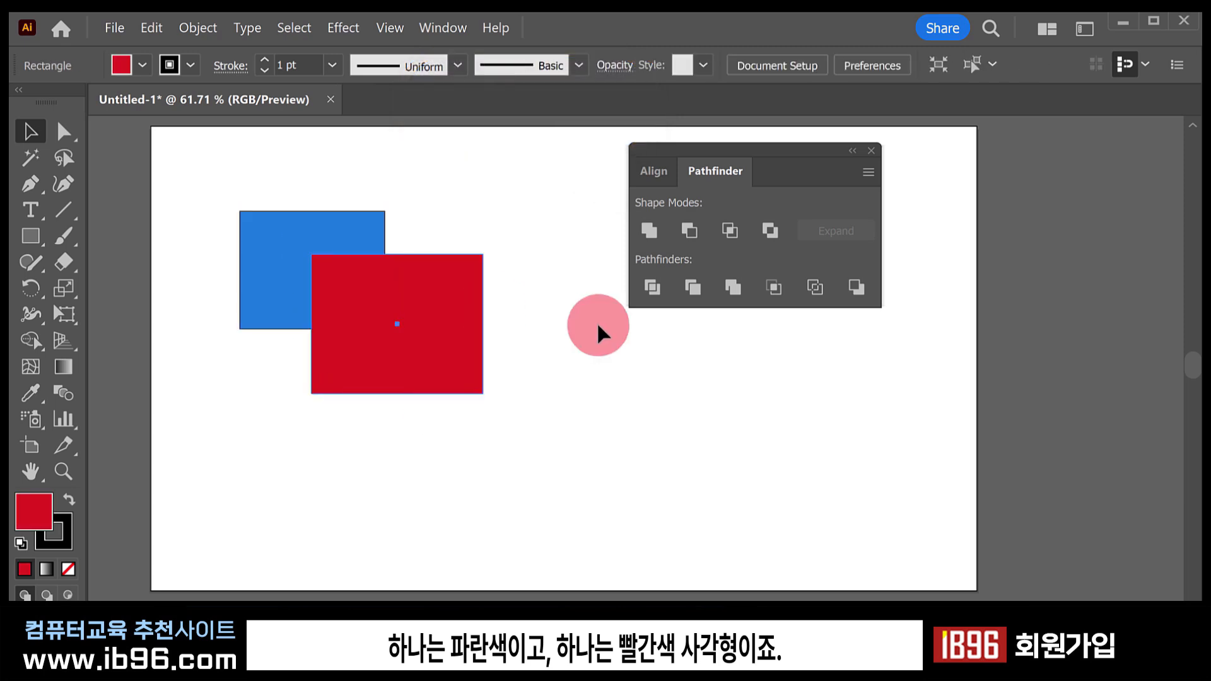
left_click(362, 238)
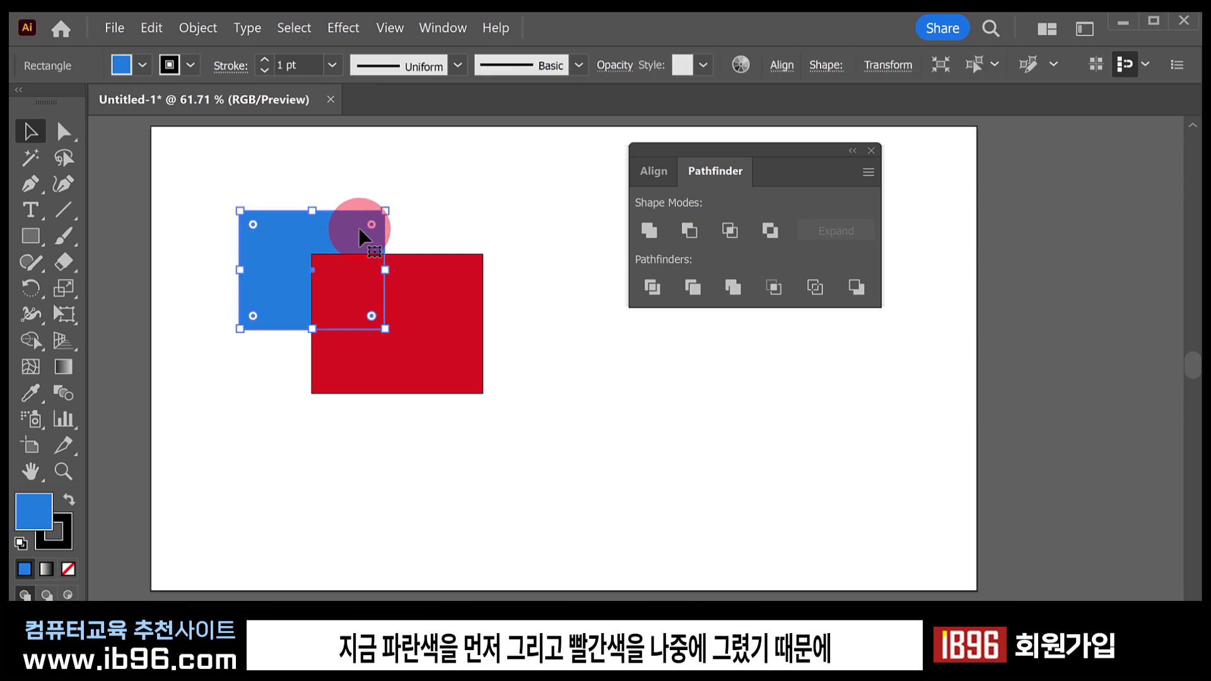
left_click(449, 289)
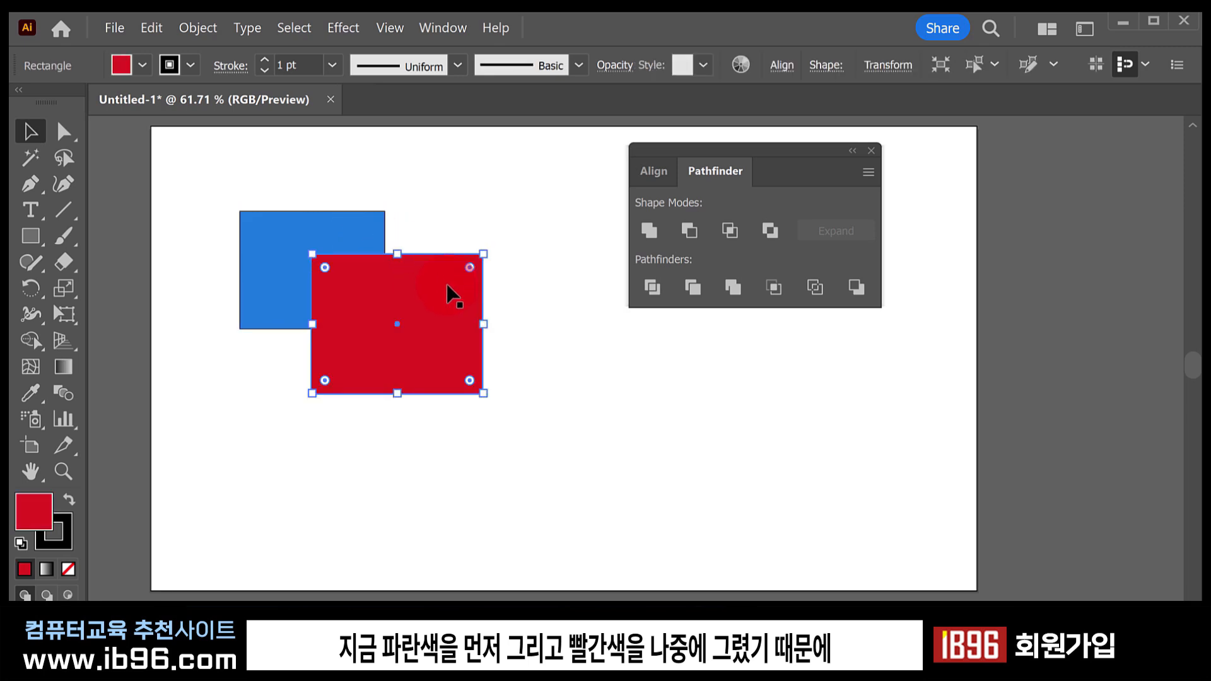
left_click_drag(388, 292, 397, 318)
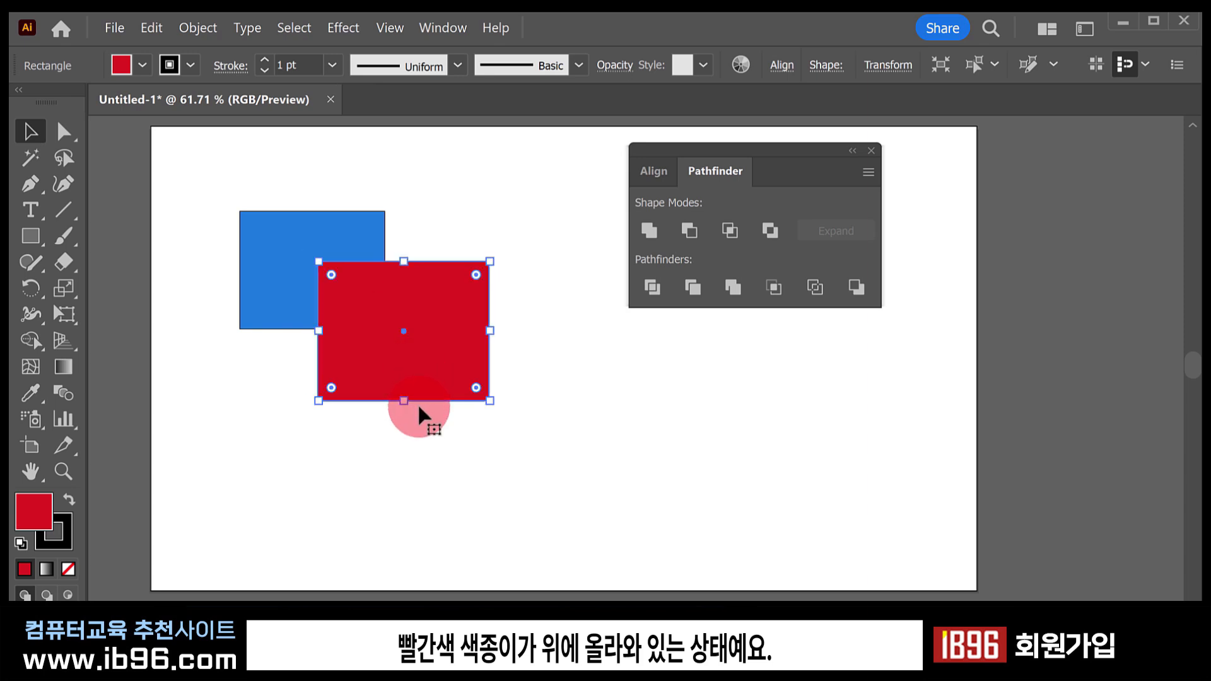
left_click(442, 427)
Unite the blue and red rectangles into one shape and undo the operation.
left_click_drag(549, 175, 304, 393)
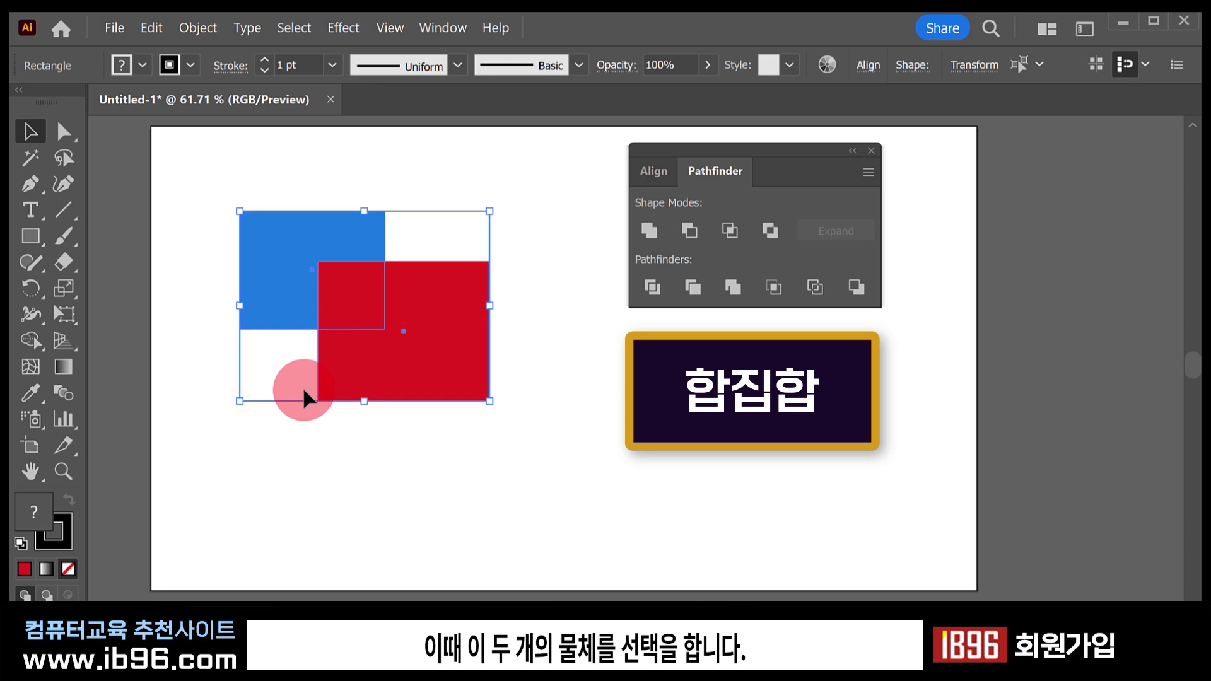
left_click(649, 230)
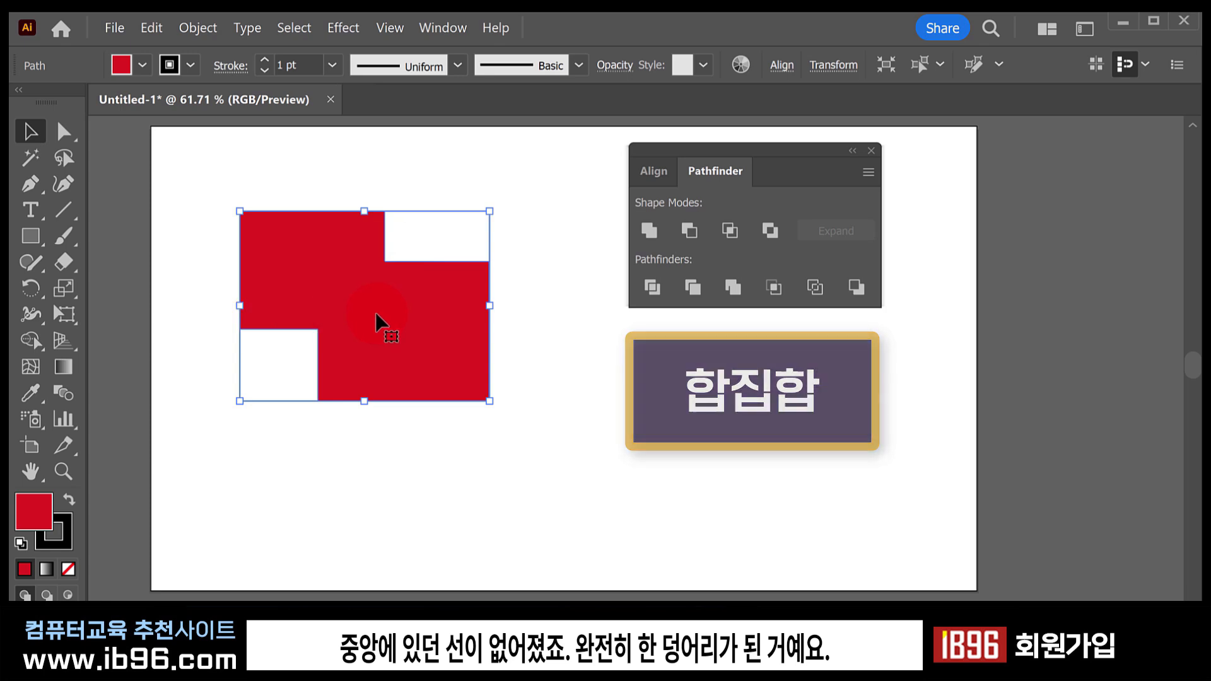
key("ctrl+z")
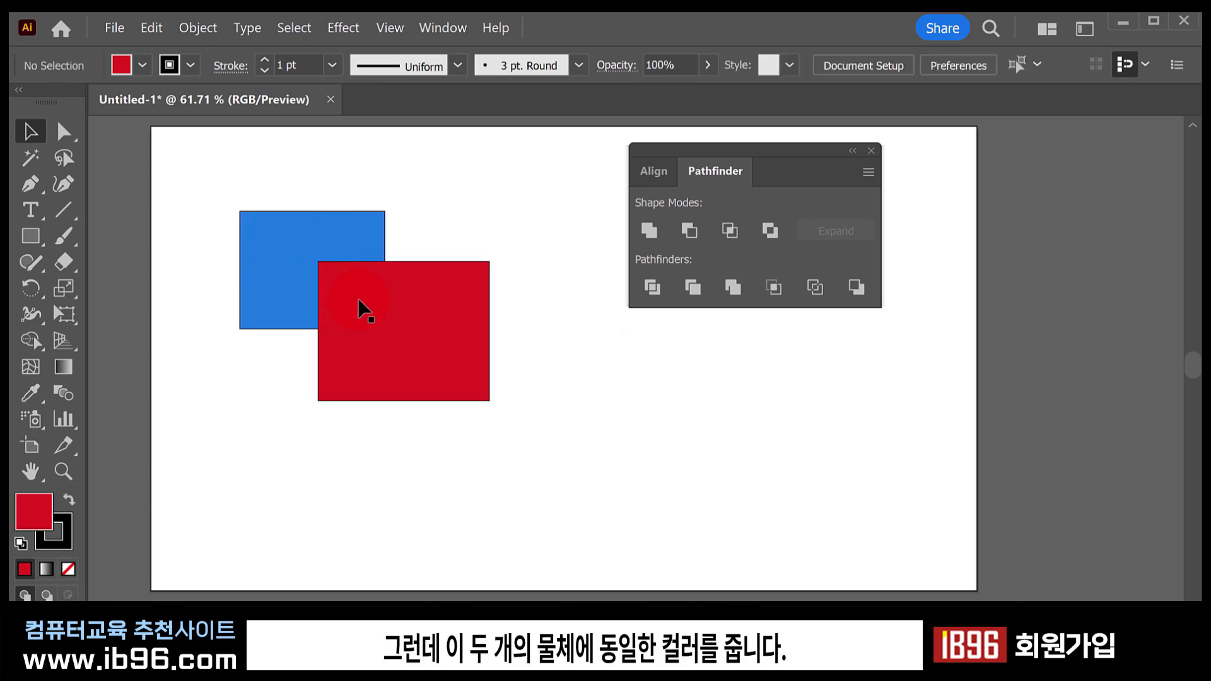
Fill both overlapping rectangles with the same lighter blue.
left_click_drag(272, 198, 393, 357)
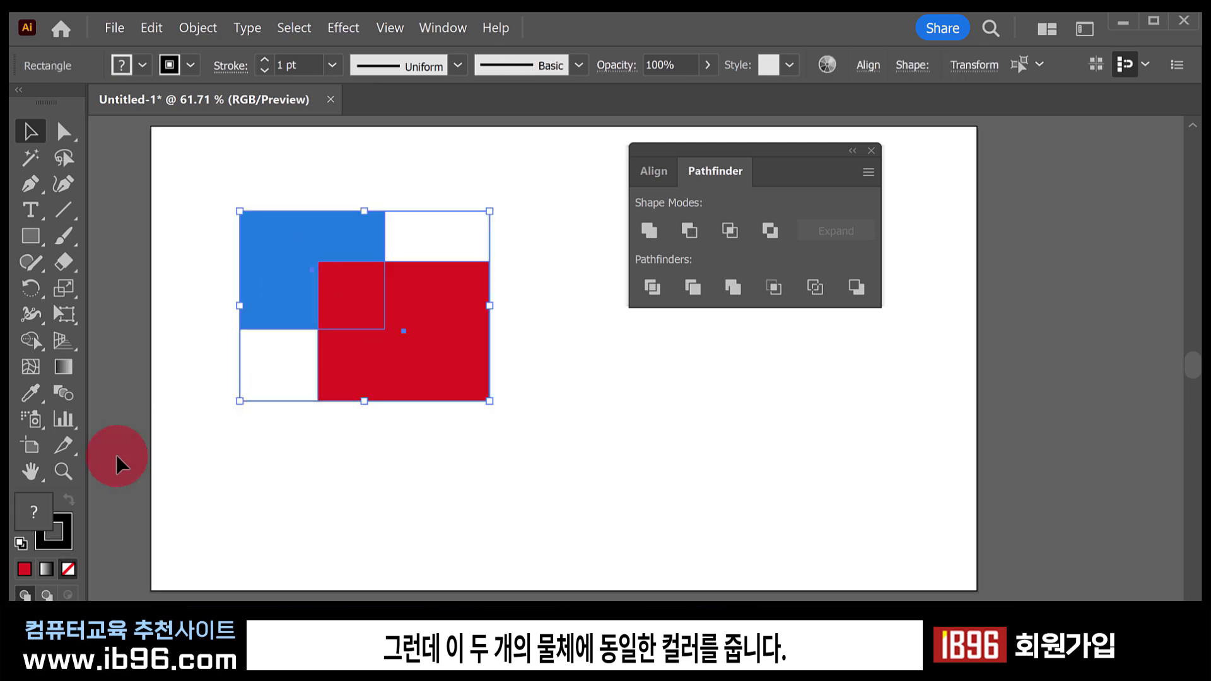
double_click(38, 502)
left_click(567, 174)
key("Return")
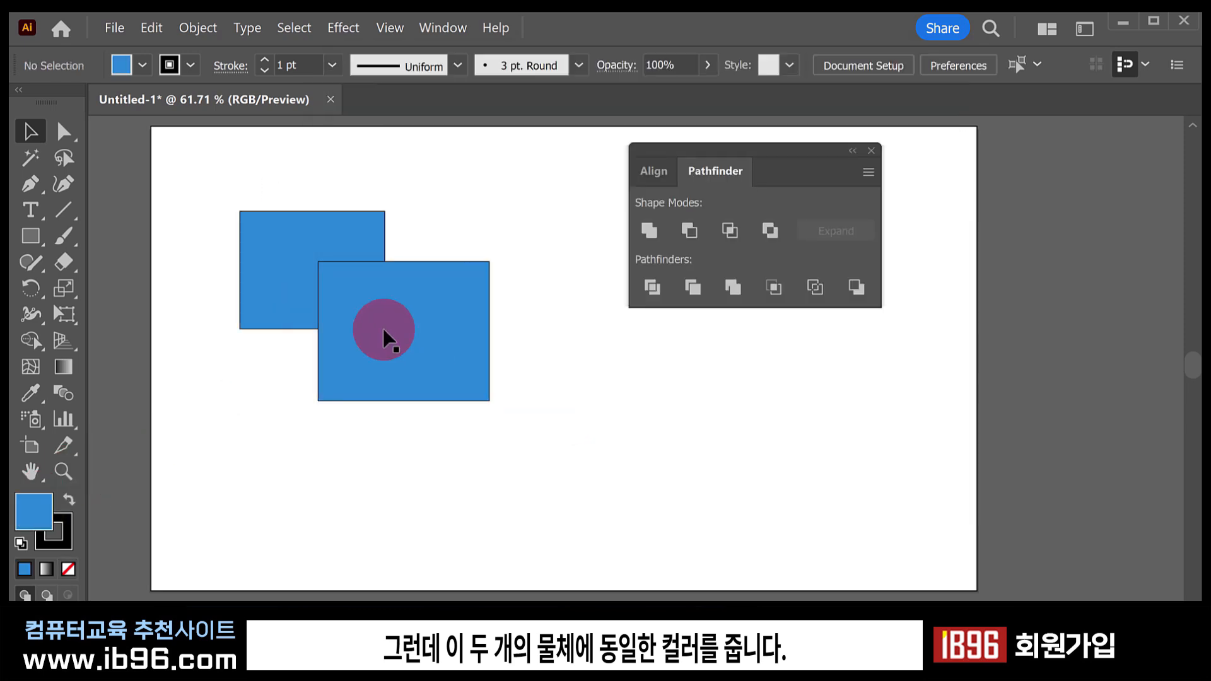
Move both blue rectangles together slightly up and to the left on the artboard.
left_click(372, 342)
left_click_drag(456, 310, 422, 290)
left_click(505, 337)
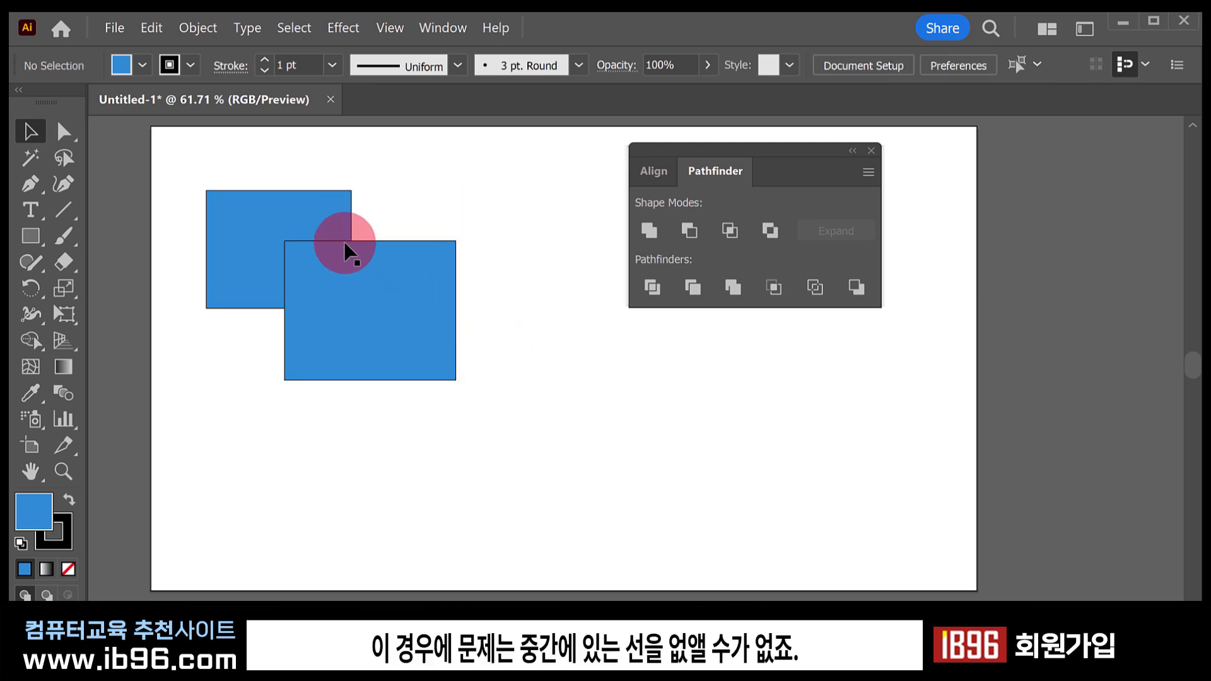
left_click(291, 302)
left_click(409, 442)
Remove the stroke from both blue rectangles and restore their black 1 pt stroke.
left_click_drag(315, 326, 224, 222)
left_click(63, 539)
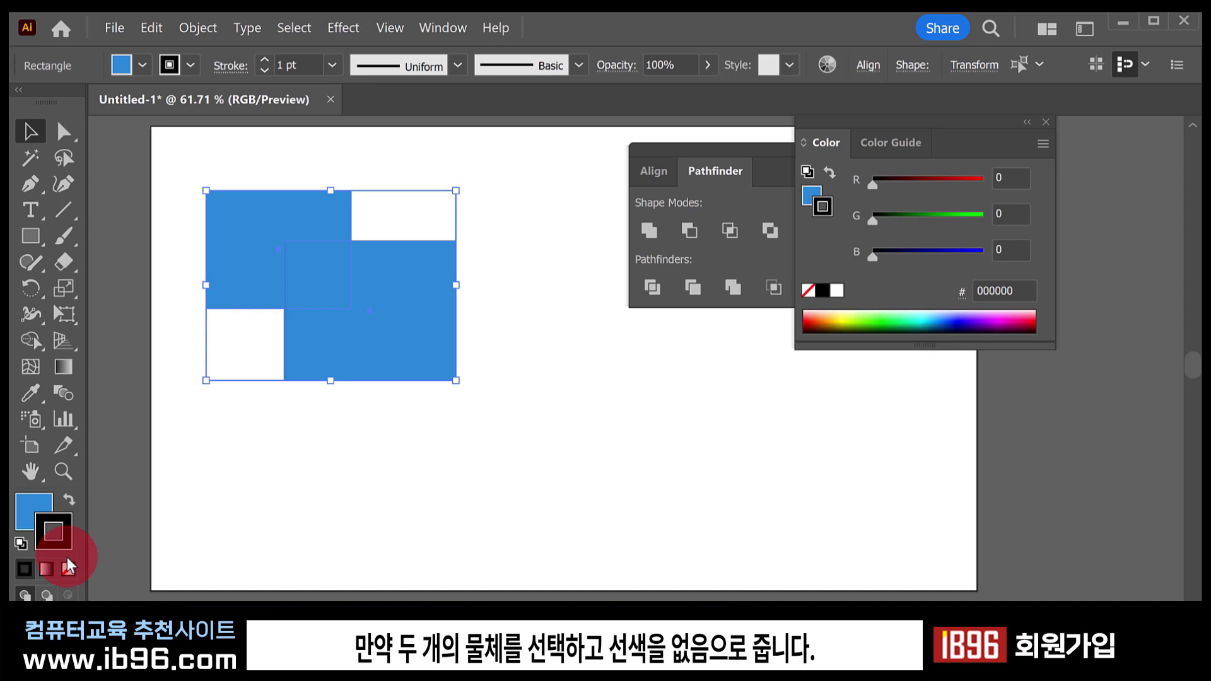
left_click(68, 568)
left_click(299, 491)
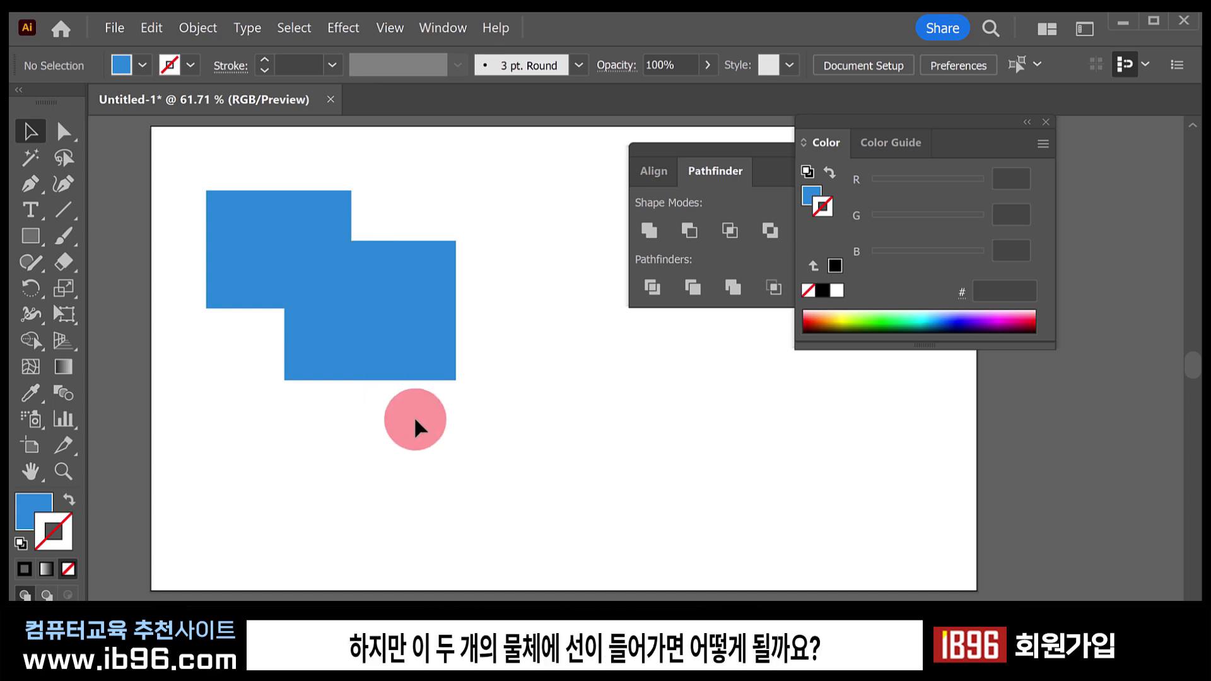
left_click_drag(415, 420, 230, 278)
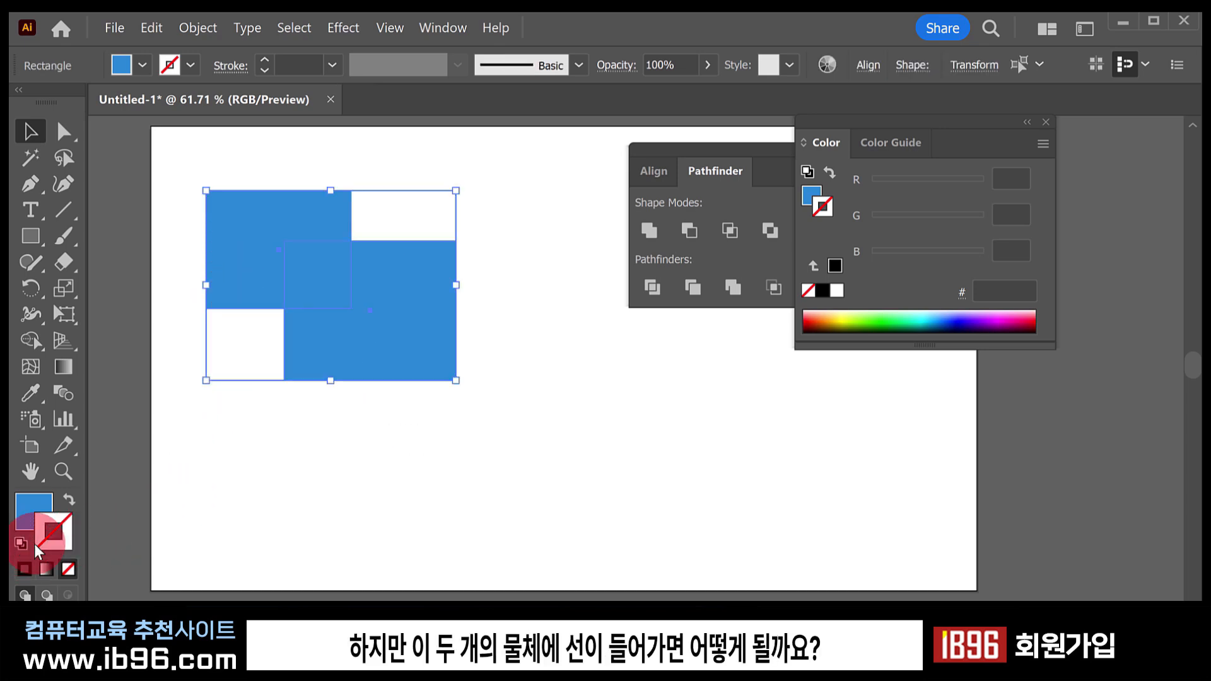
left_click(538, 429)
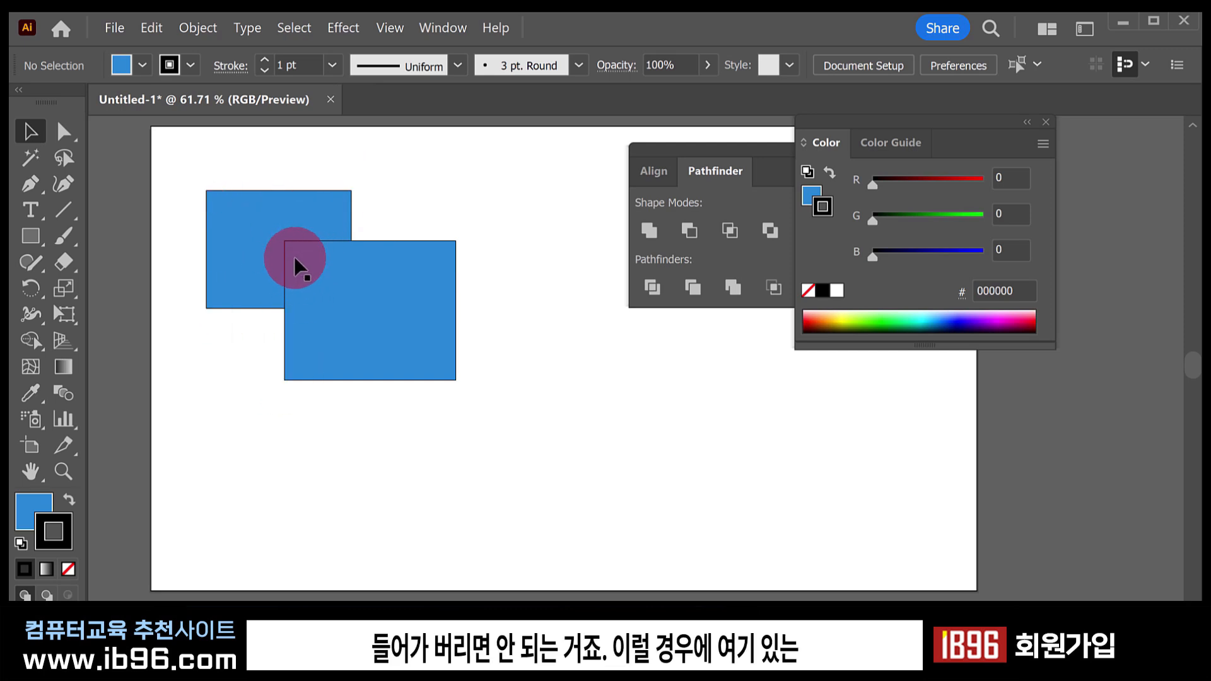
Unite the two outlined blue rectangles into one shape and undo the operation.
left_click(291, 295)
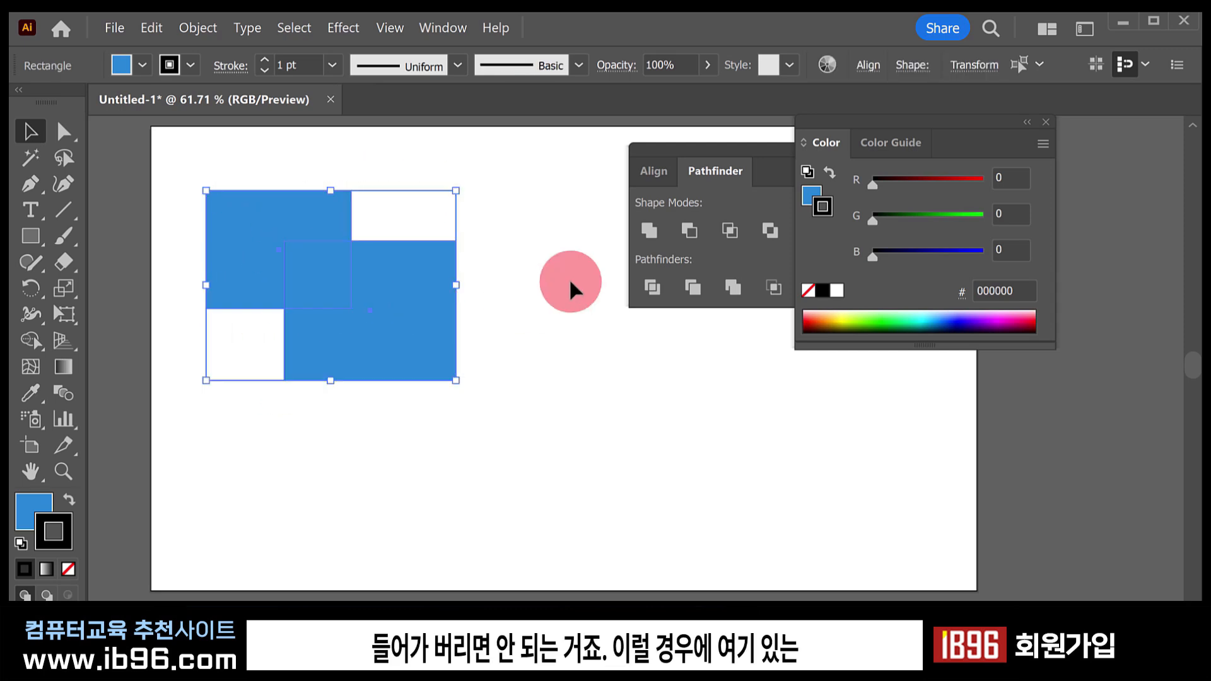
left_click_drag(683, 154, 571, 179)
left_click(536, 256)
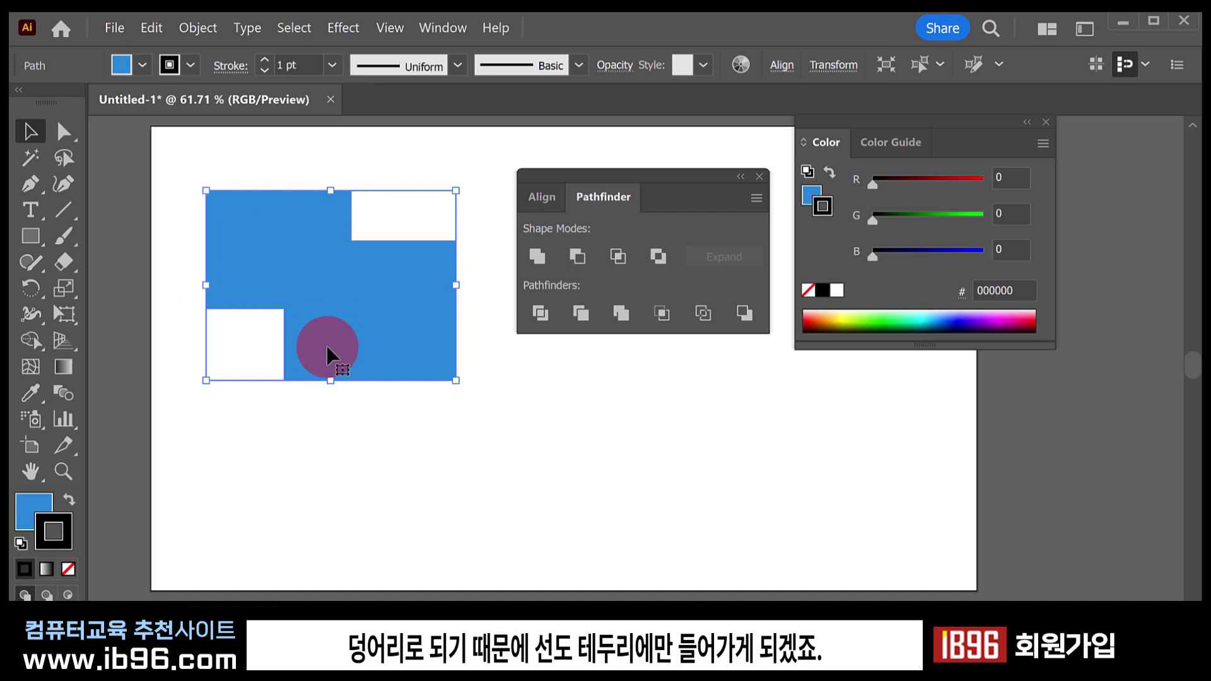
left_click(364, 439)
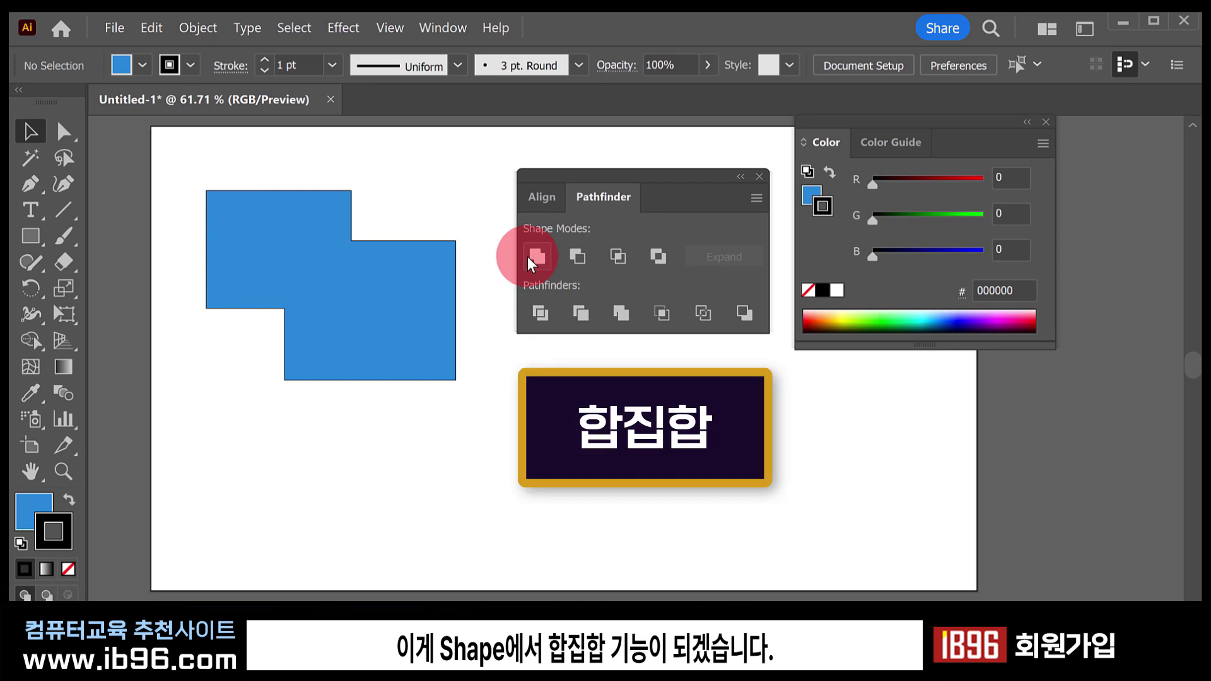
key("ctrl+z")
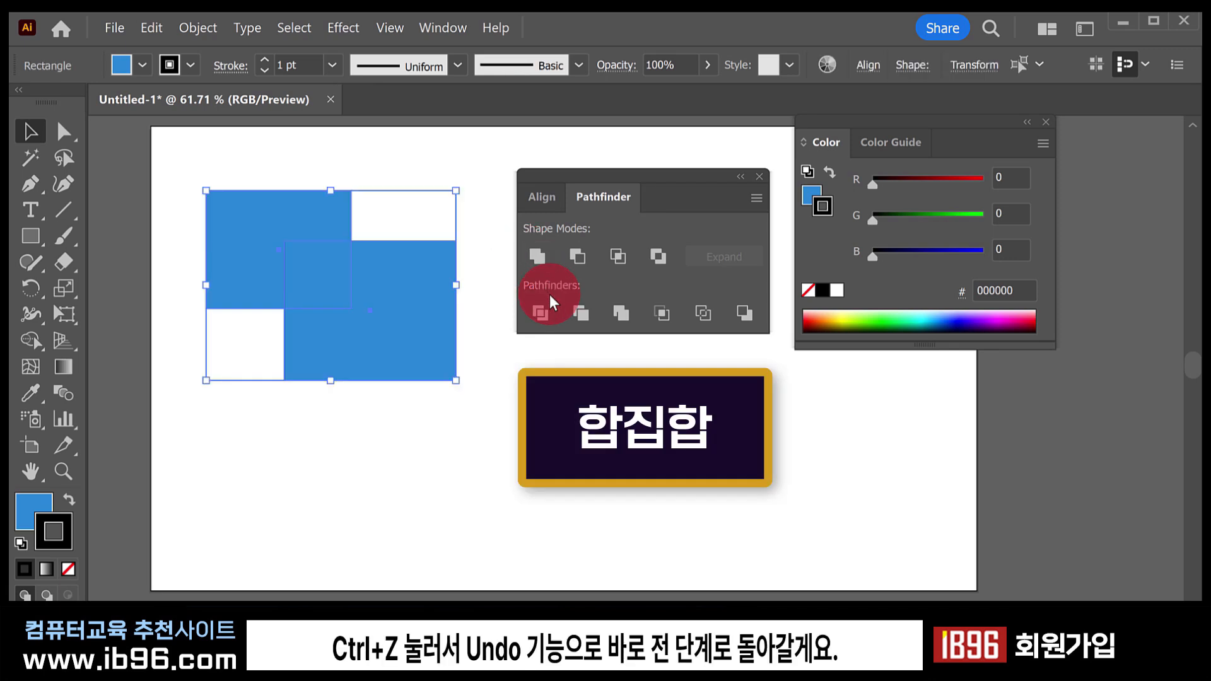
Fill the front rectangle with red and nudge it slightly up and to the left over the blue one.
left_click(504, 394)
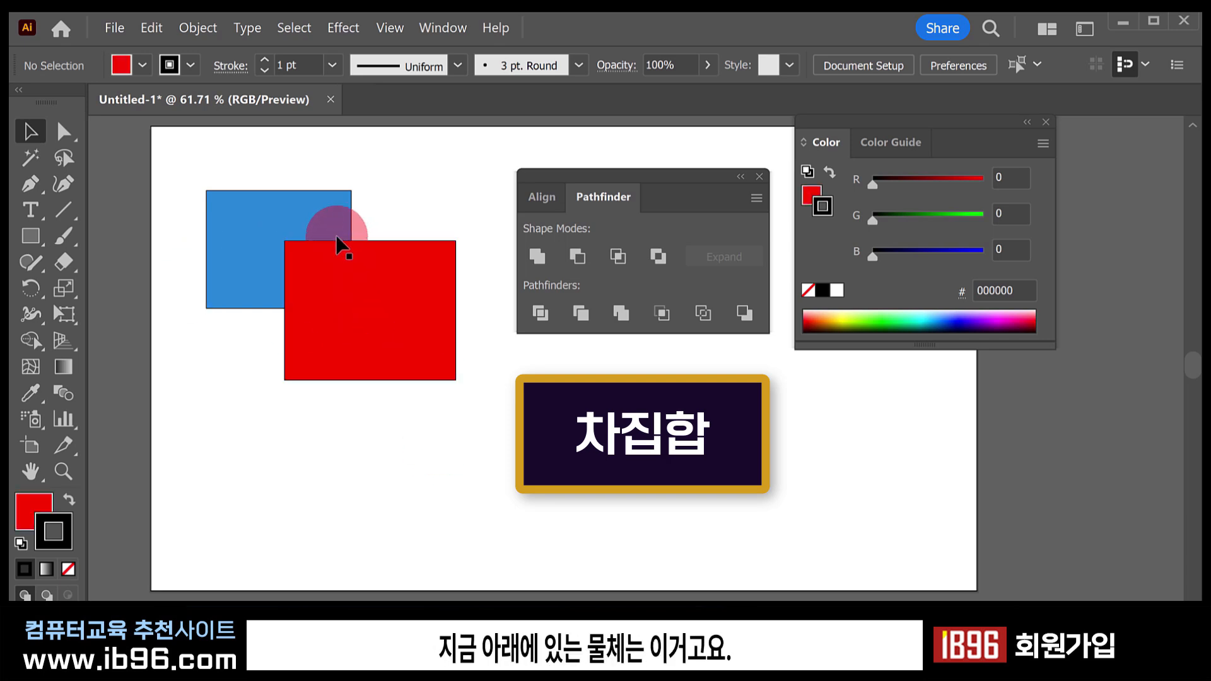
left_click(322, 218)
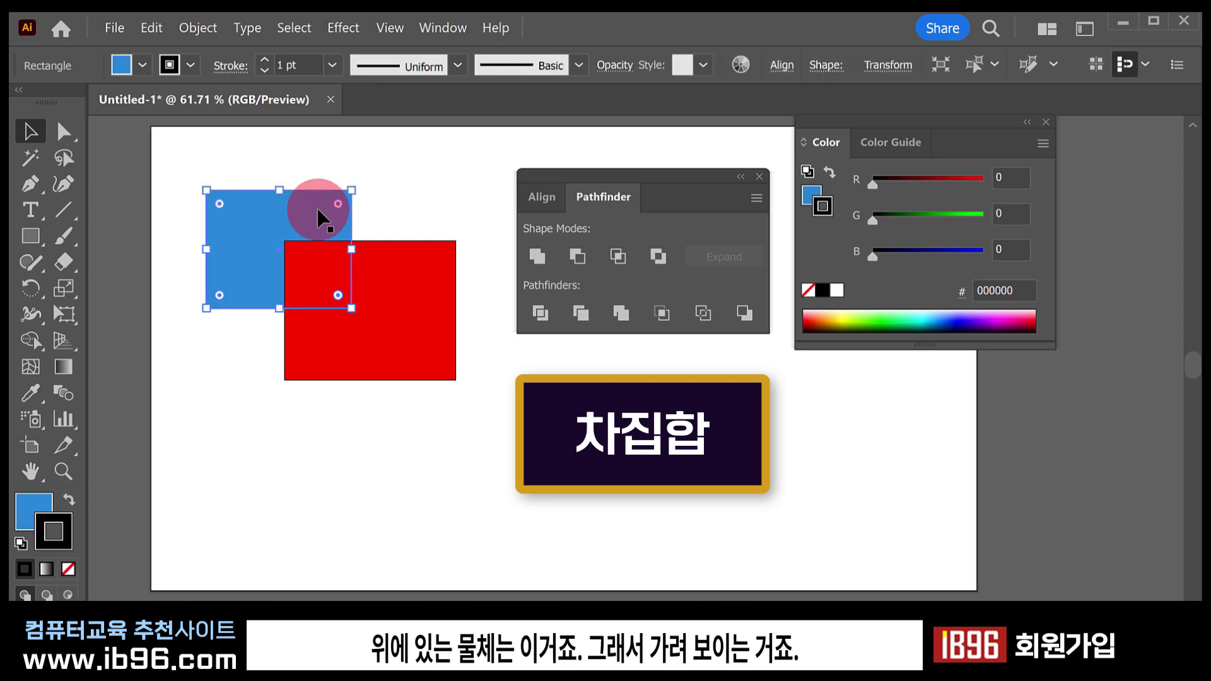
left_click(395, 265)
mouse_move(401, 296)
left_mouse_down()
mouse_move(322, 252)
mouse_move(410, 292)
mouse_move(406, 309)
left_mouse_up()
left_click(446, 184)
Subtract the red rectangle from the blue one with Minus Front and undo the operation.
left_click_drag(411, 155, 330, 290)
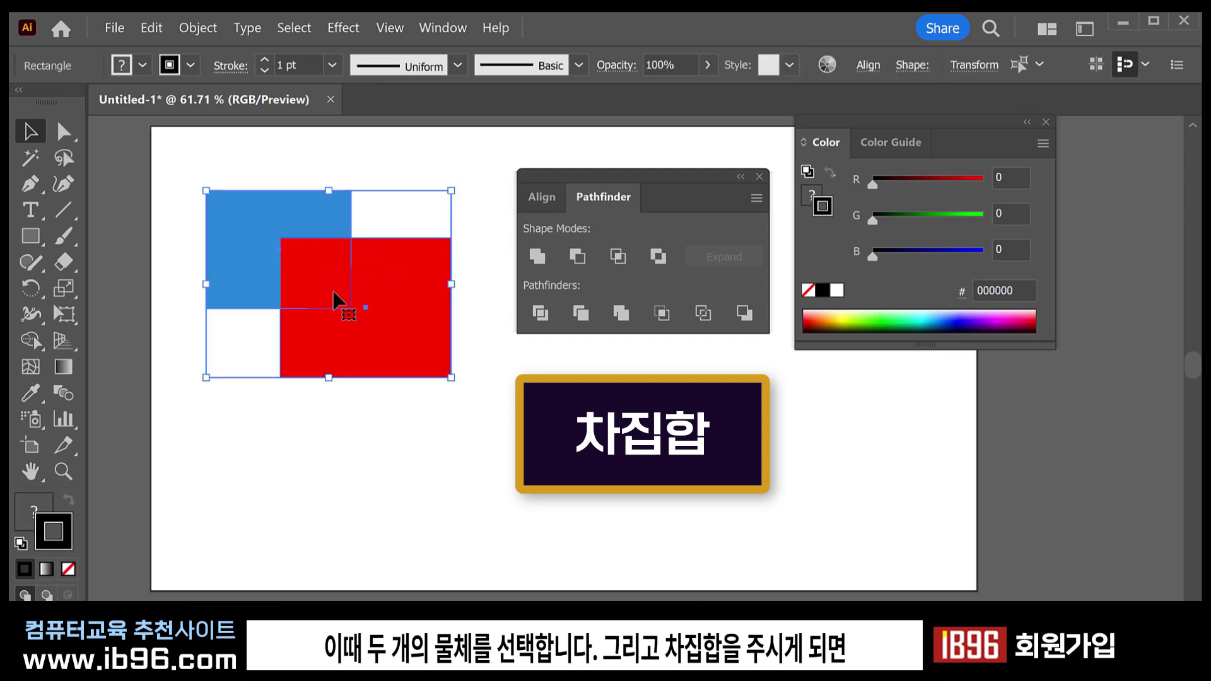
left_click(575, 257)
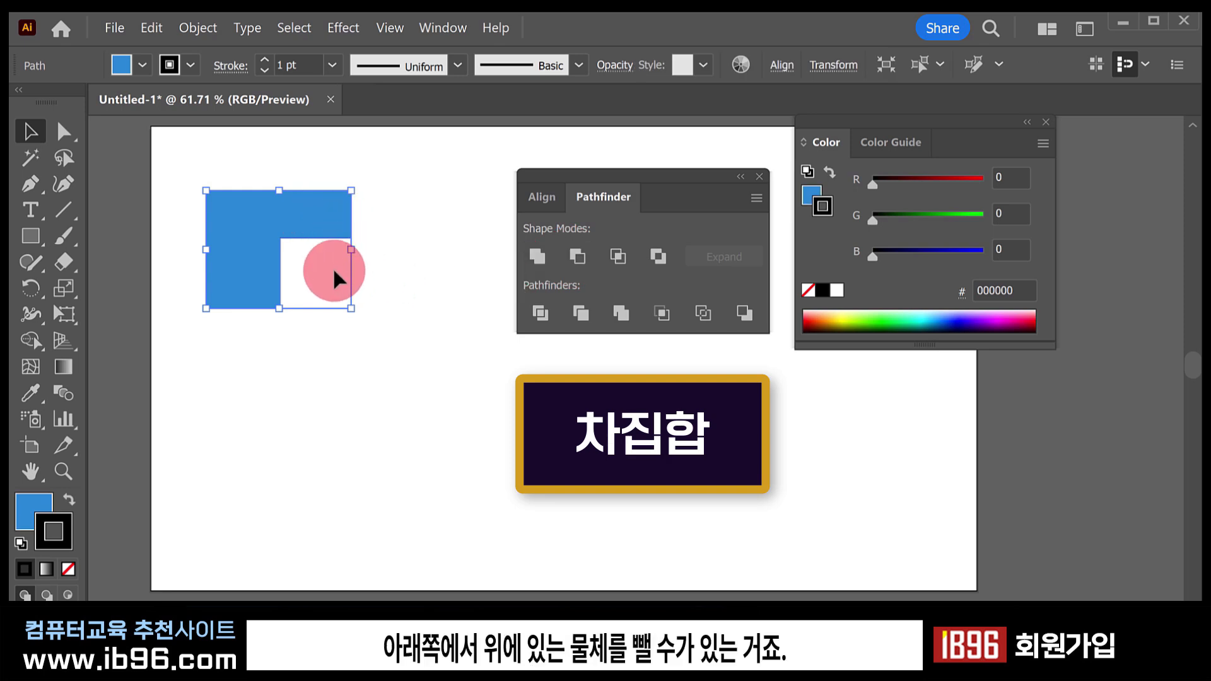
key("ctrl+z")
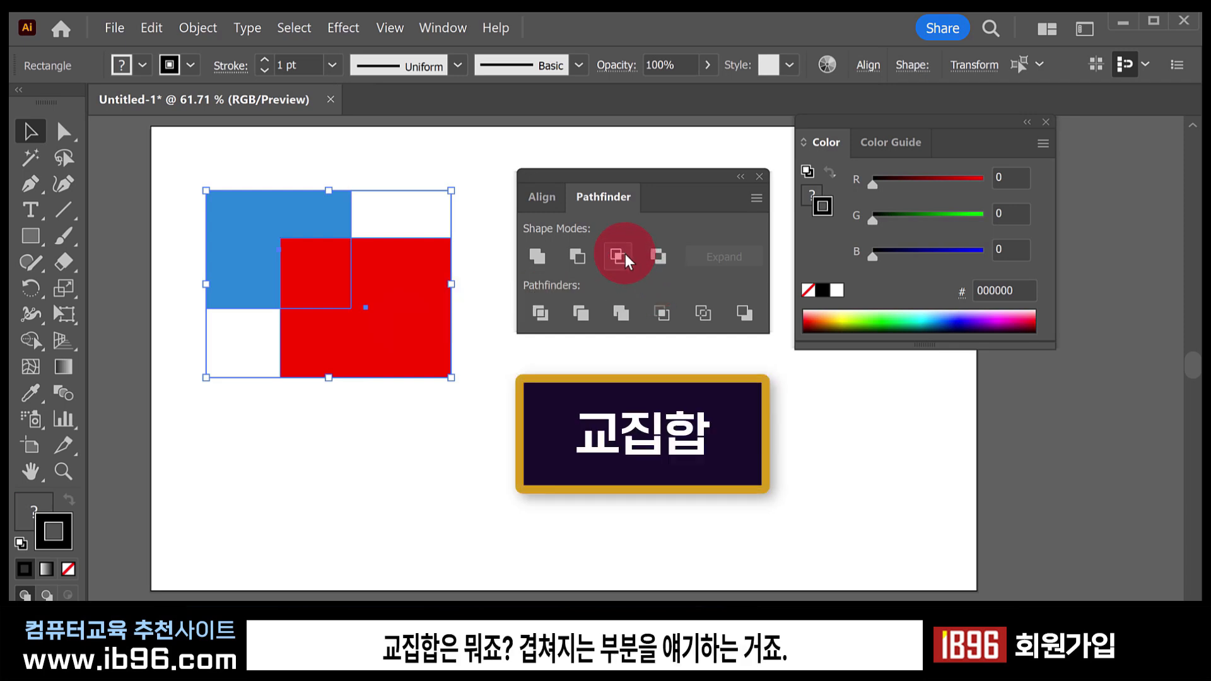
Try the Intersect shape mode on the blue and red rectangles to keep only their overlapping area.
left_click(499, 391)
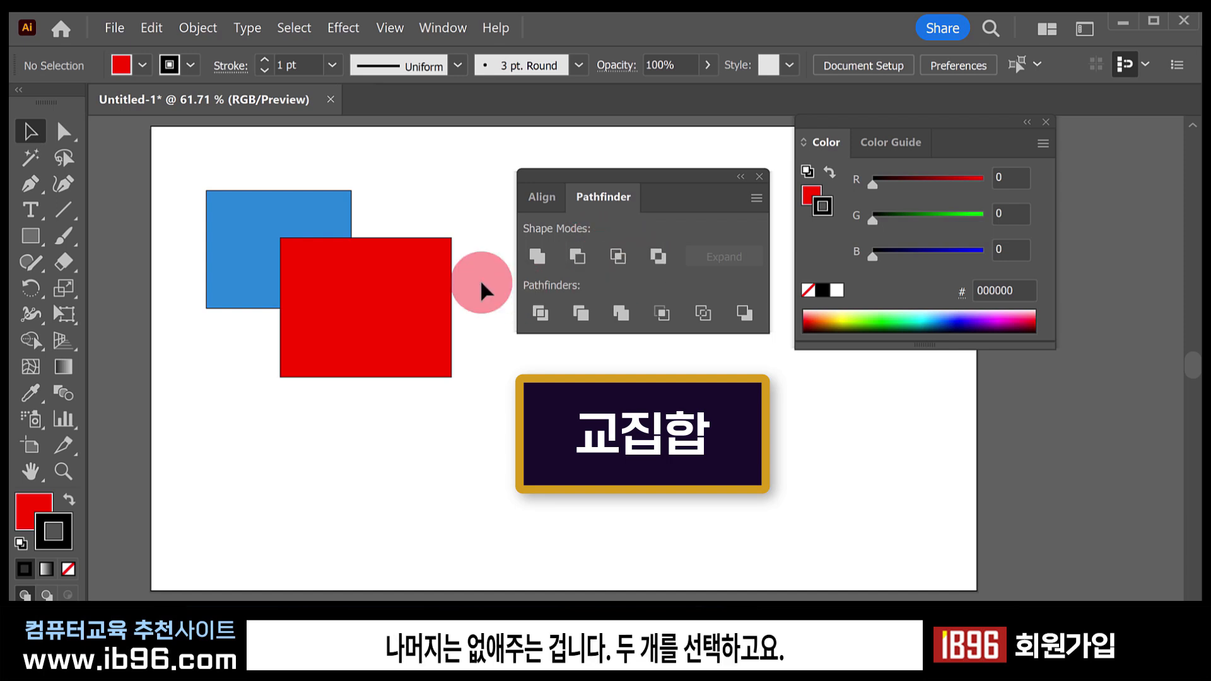
left_click_drag(432, 182, 257, 297)
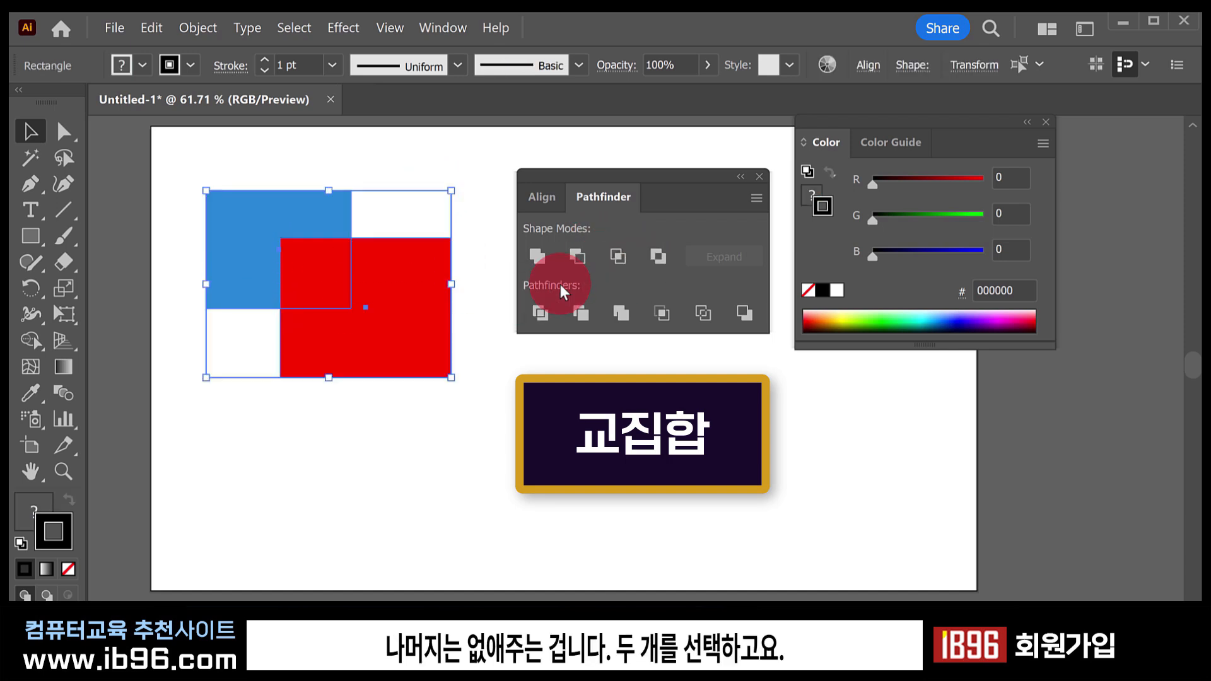
left_click(620, 264)
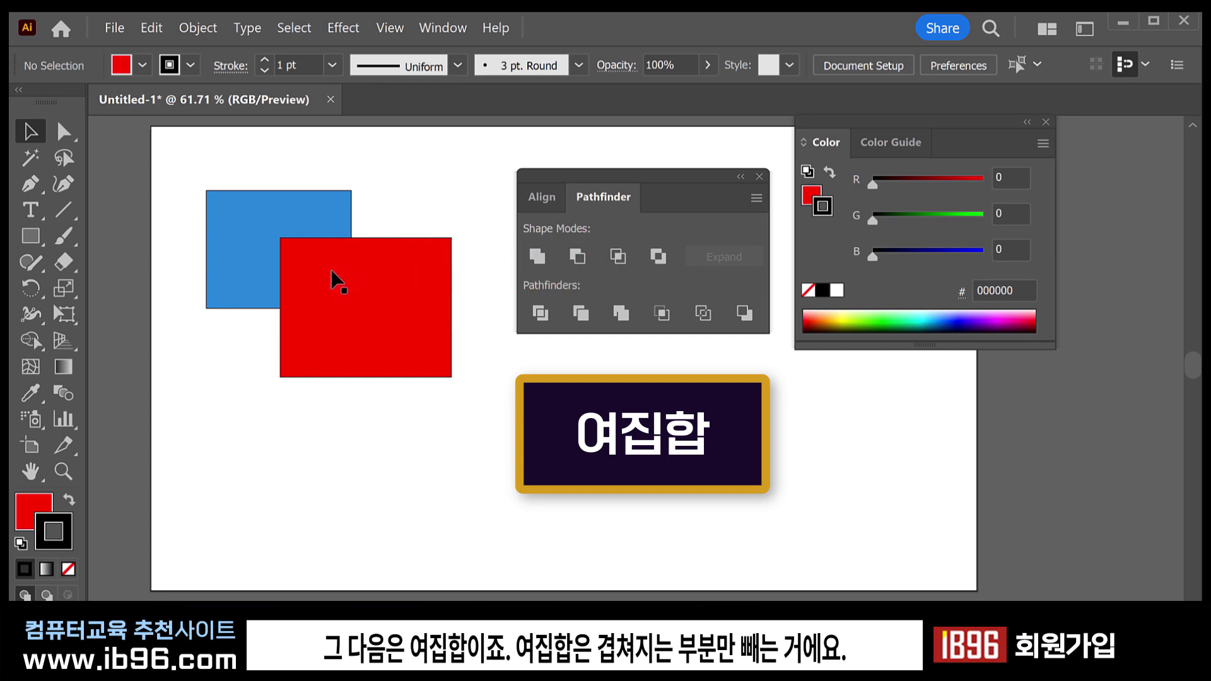
Exclude the overlap of the blue and red rectangles and move a small blue rectangle behind the cut-out shape.
left_click_drag(496, 200, 296, 275)
left_click_drag(416, 184, 298, 277)
left_click(658, 256)
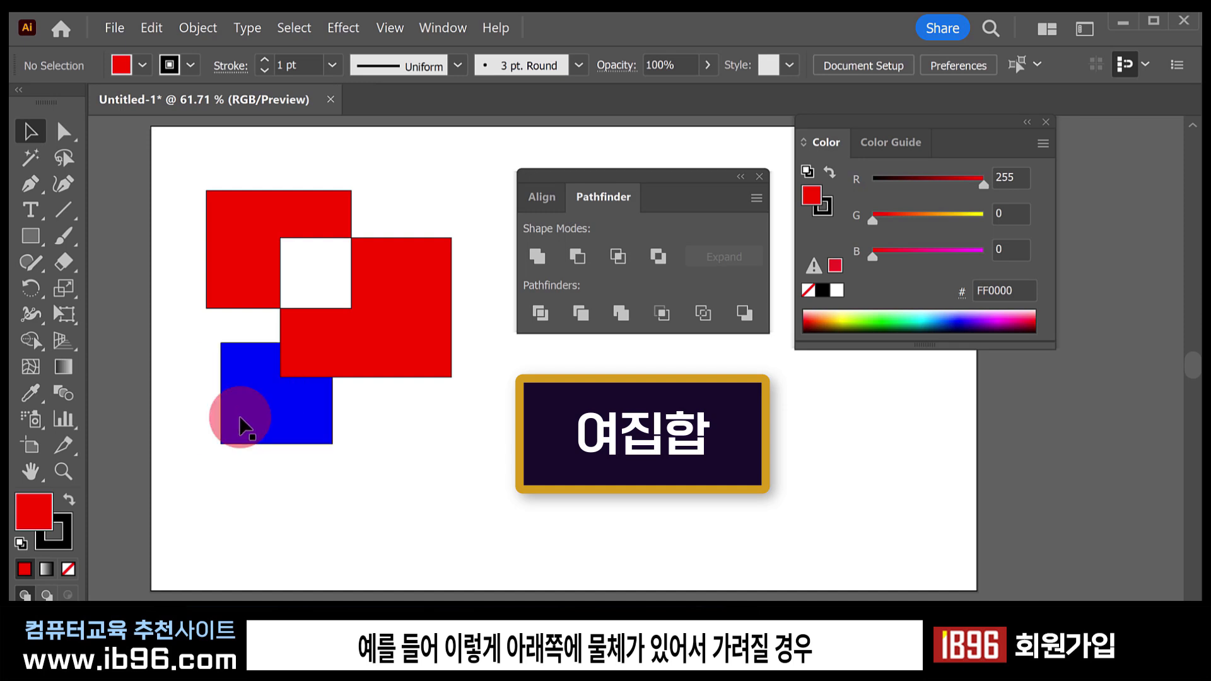
left_click_drag(239, 418, 426, 337)
left_click(657, 257)
Clear the artboard and draw a red circle with a slightly larger blue circle overlapping its left side.
left_click_drag(551, 488, 212, 337)
key("Delete")
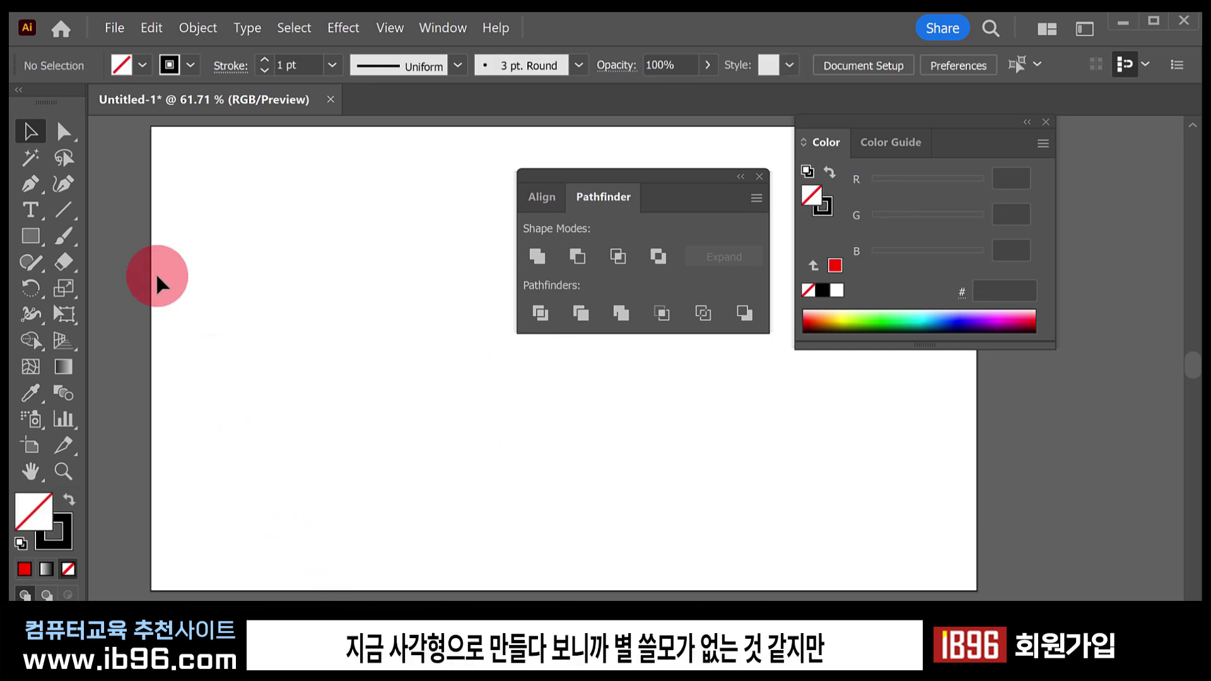
key("l")
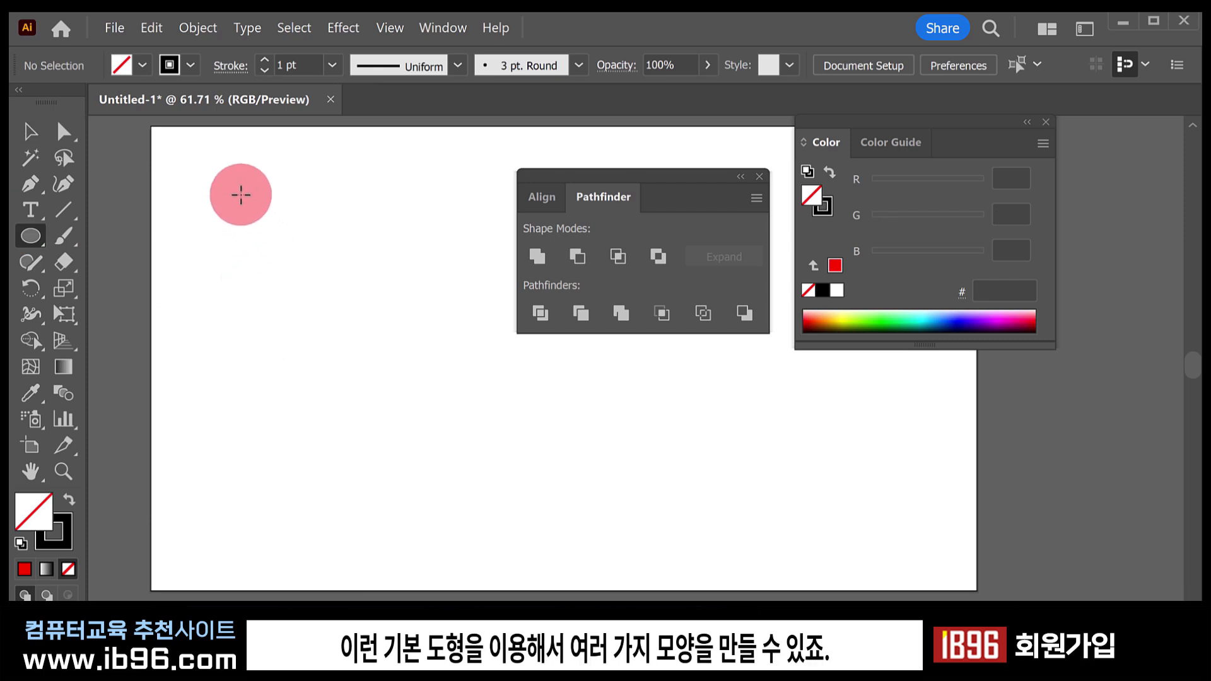
left_click_drag(241, 195, 417, 370)
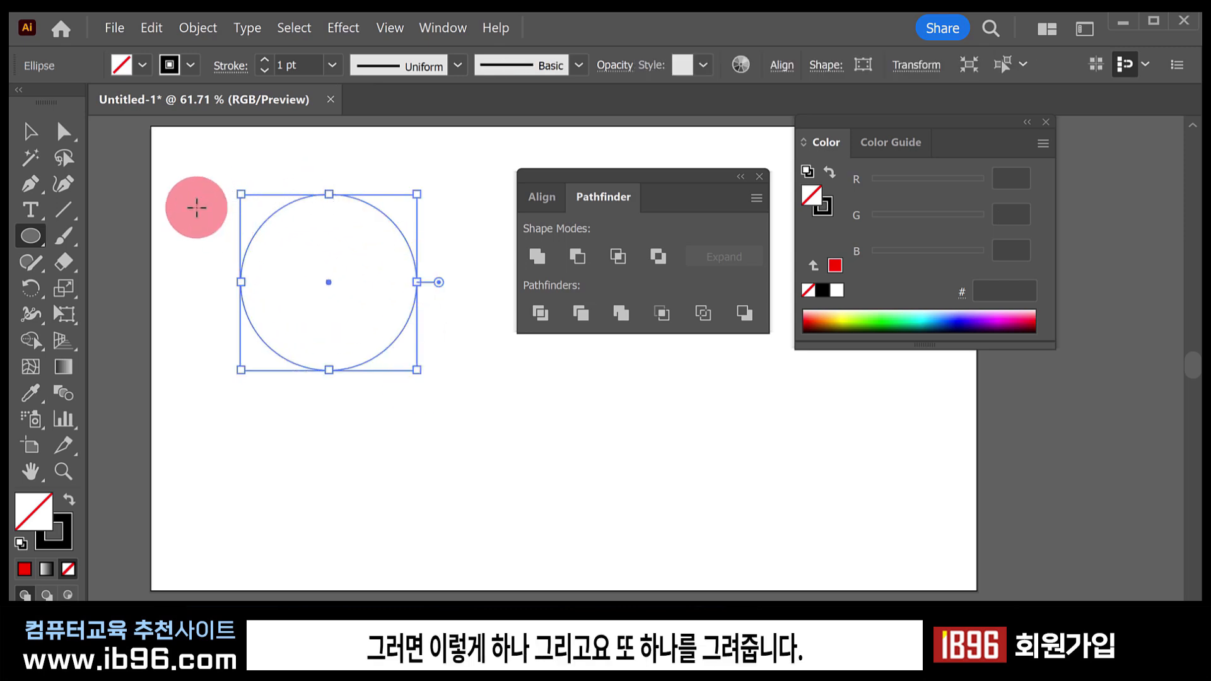
left_click_drag(192, 195, 378, 392)
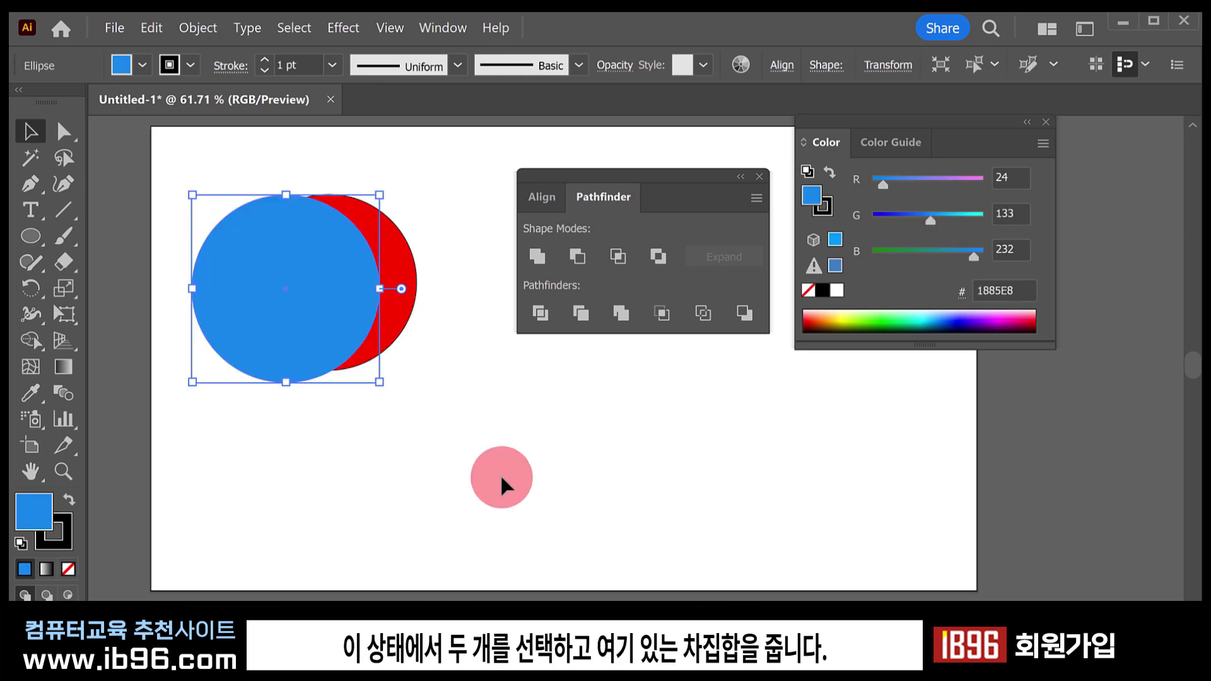
Try Minus Front on the overlapping red and blue circles to cut a red crescent moon, and undo it.
left_click(498, 483)
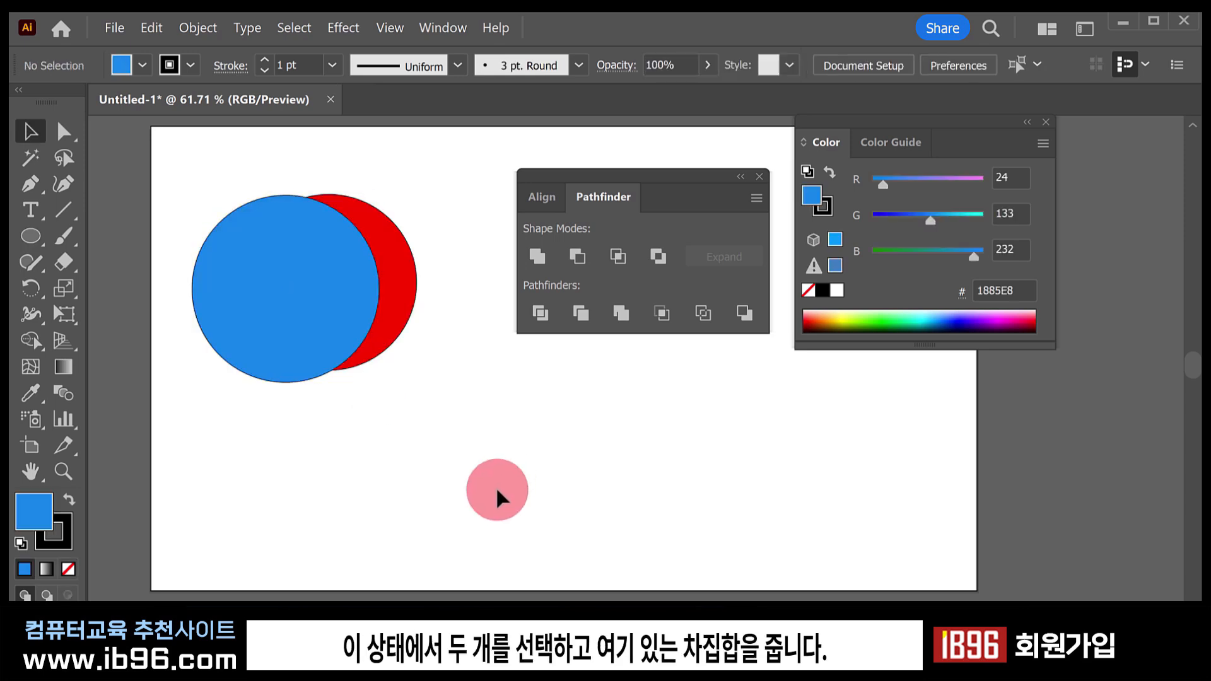
left_click_drag(248, 300, 214, 323)
left_click(578, 314)
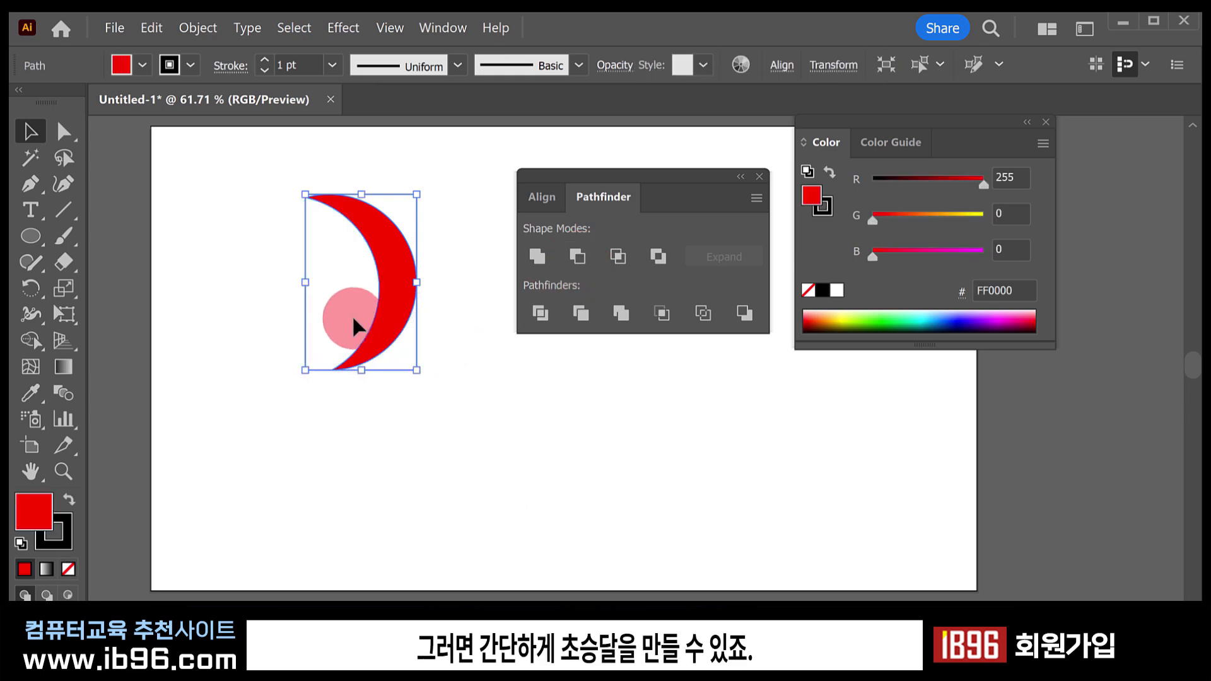
key("ctrl")
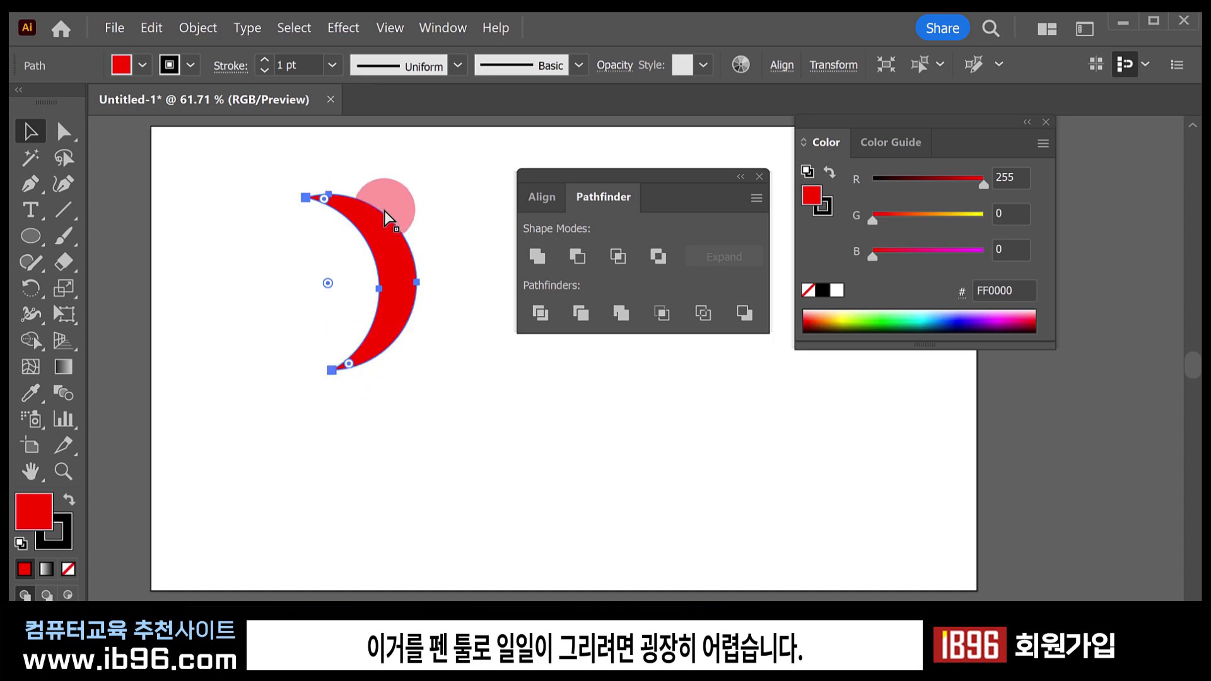
key("ctrl+z")
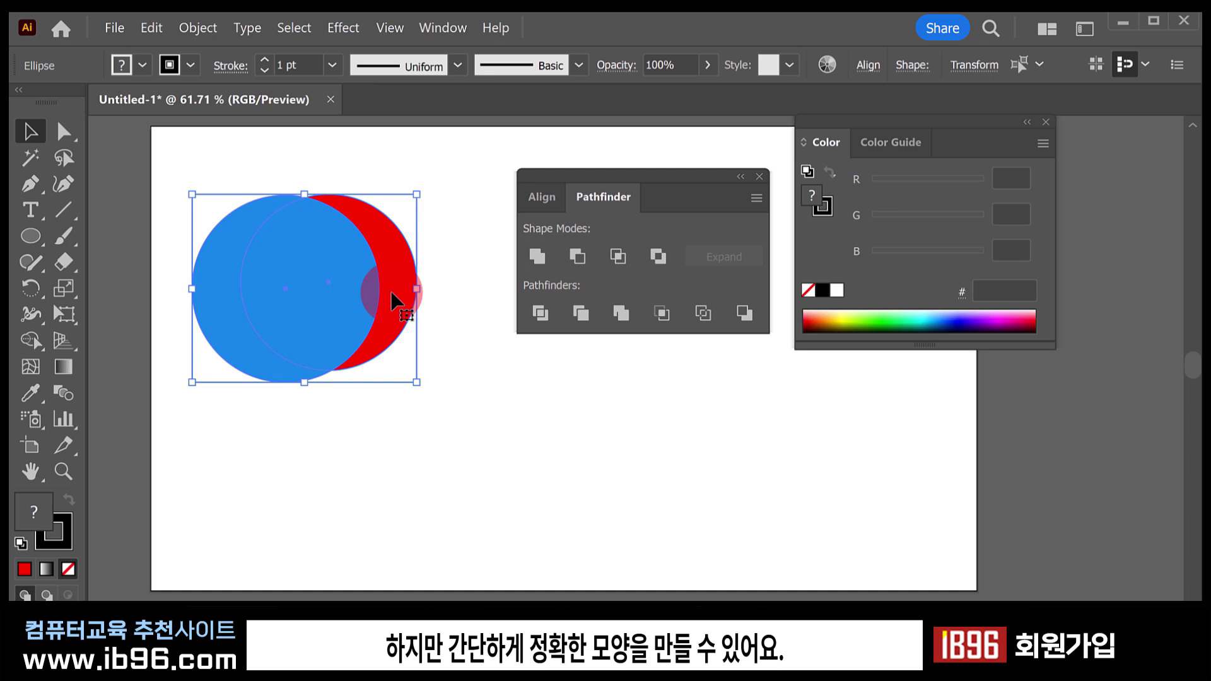
key("ctrl+z")
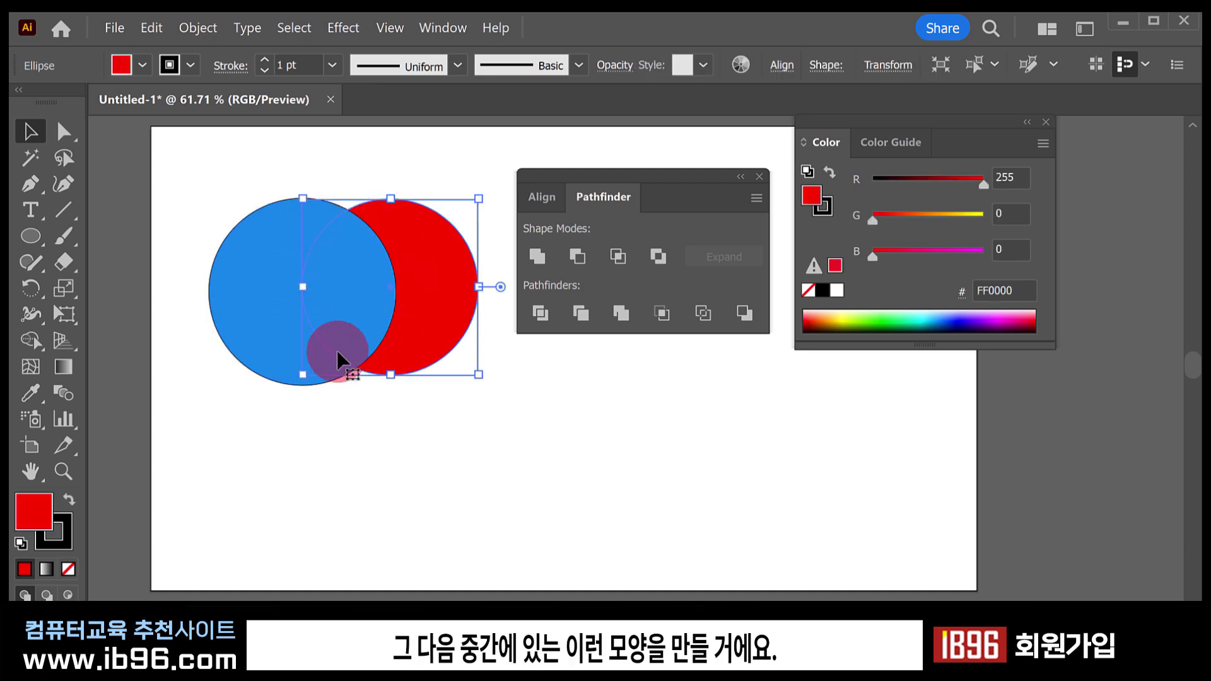
Try Intersect on the blue and red circles to keep only their lens-shaped overlap, and undo it.
left_click_drag(239, 136, 439, 300)
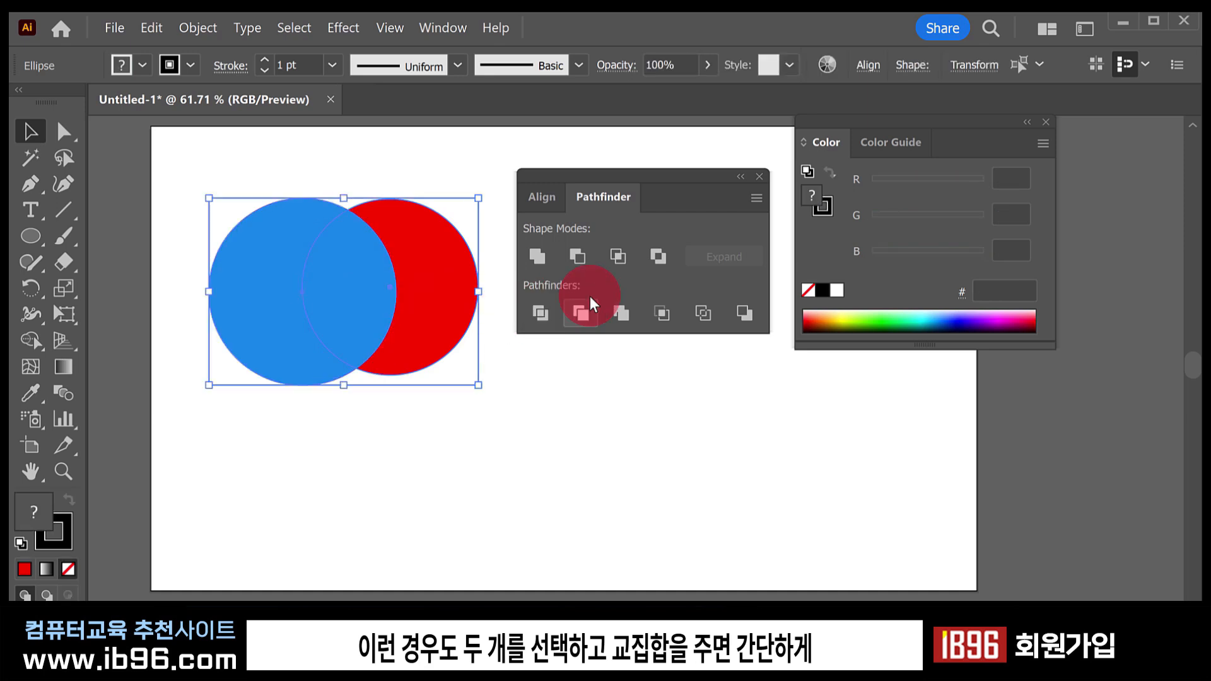
left_click(617, 258)
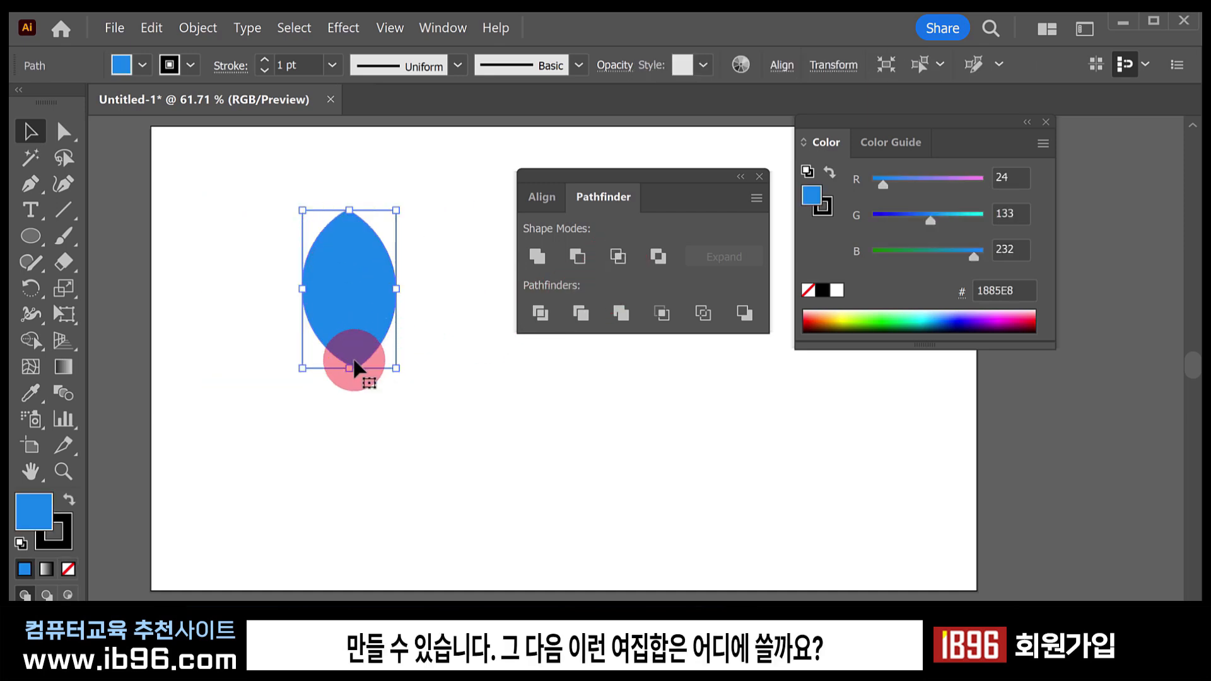
key("ctrl+z")
left_click(615, 423)
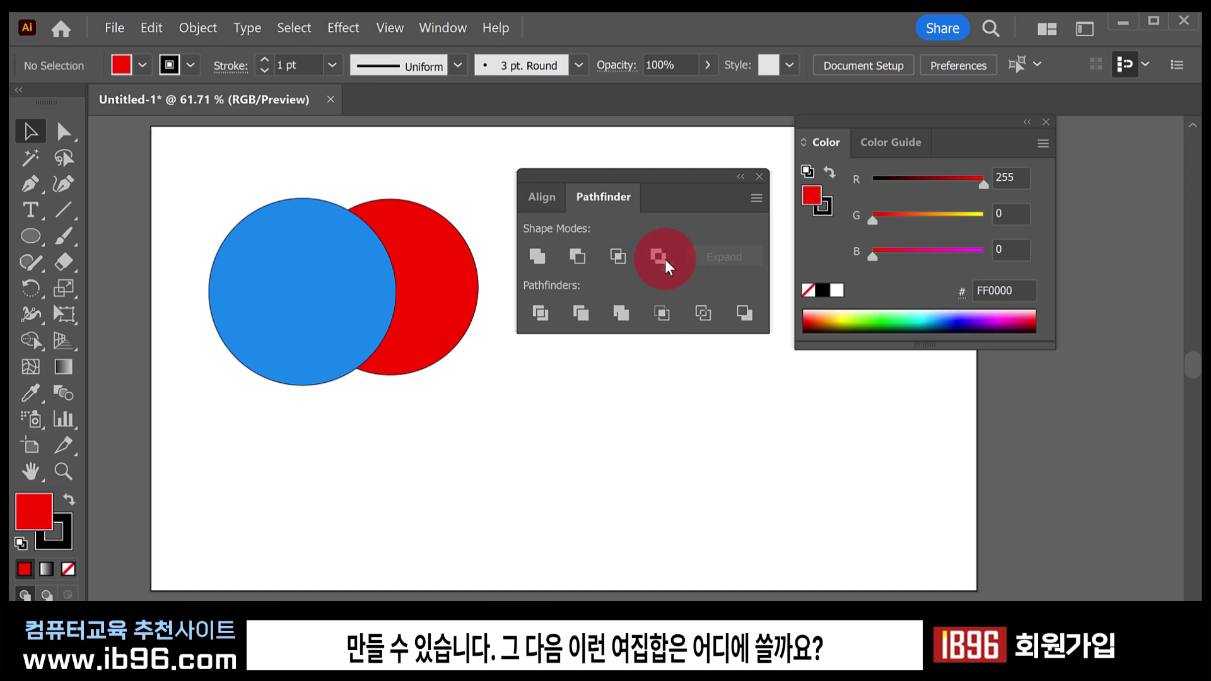
Shrink the blue circle, centre it on the red one, and apply Exclude to both to make a donut shape.
left_click(412, 346)
left_click(316, 343)
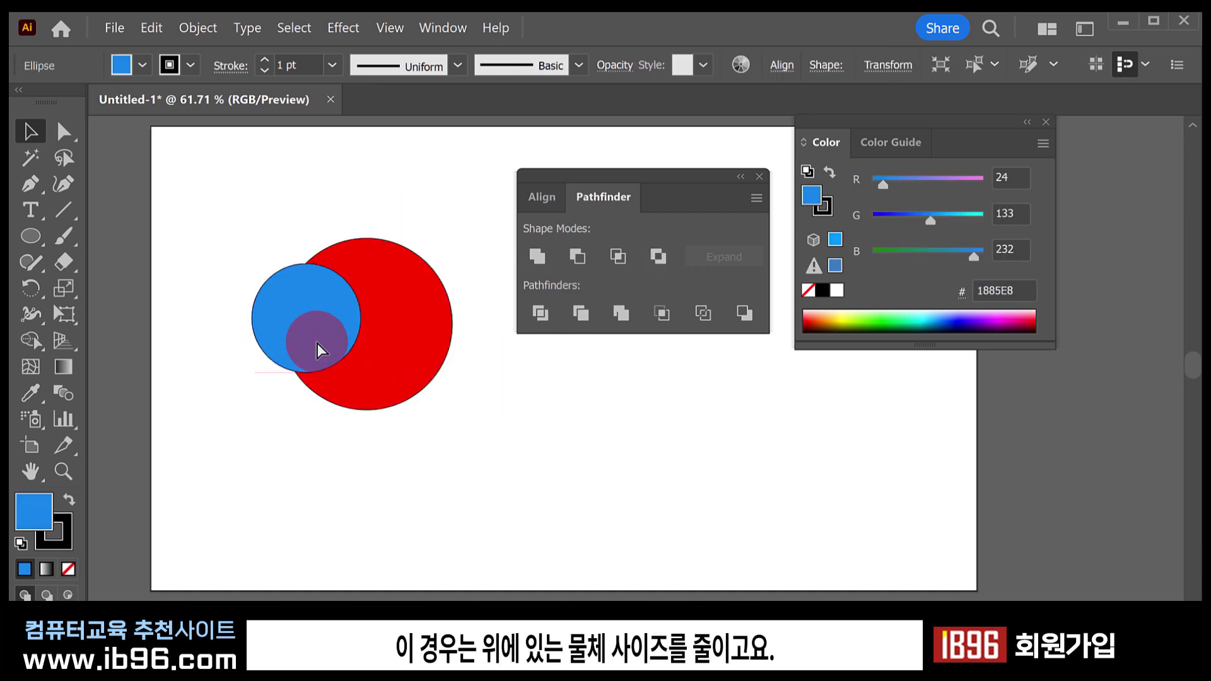
left_click_drag(317, 343, 372, 338)
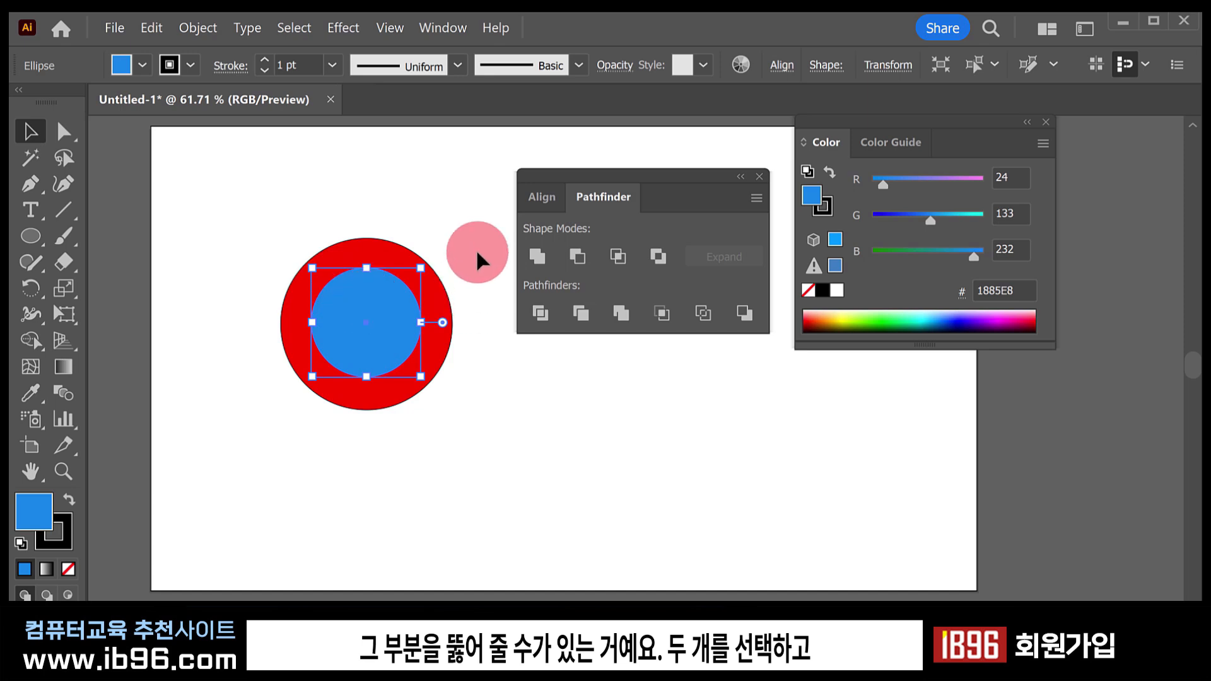
left_click_drag(475, 248, 333, 335)
left_click(648, 271)
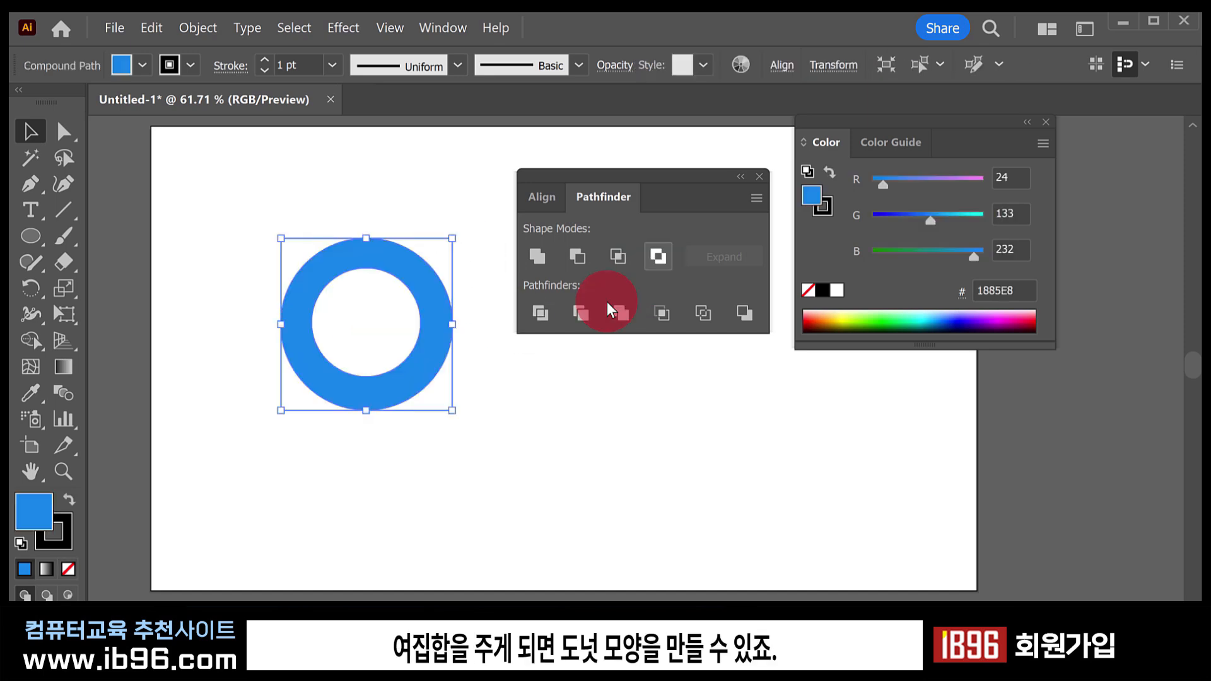
left_click(459, 485)
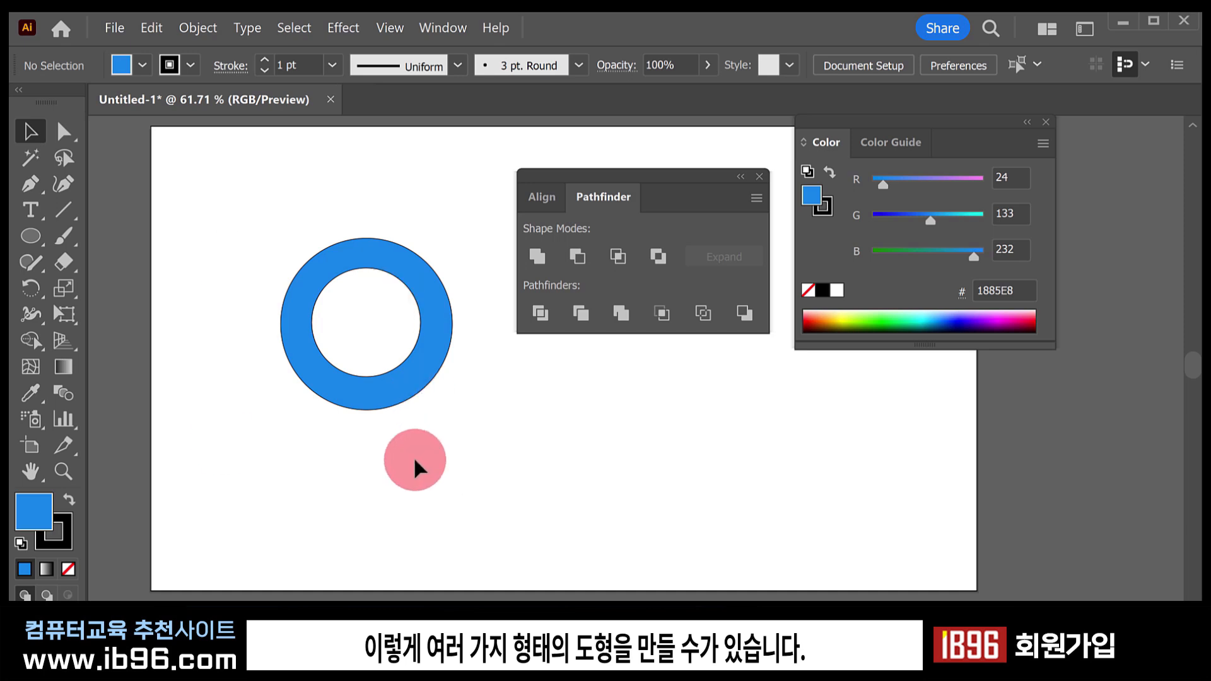
Delete the donut shape to clear the artboard.
key("l")
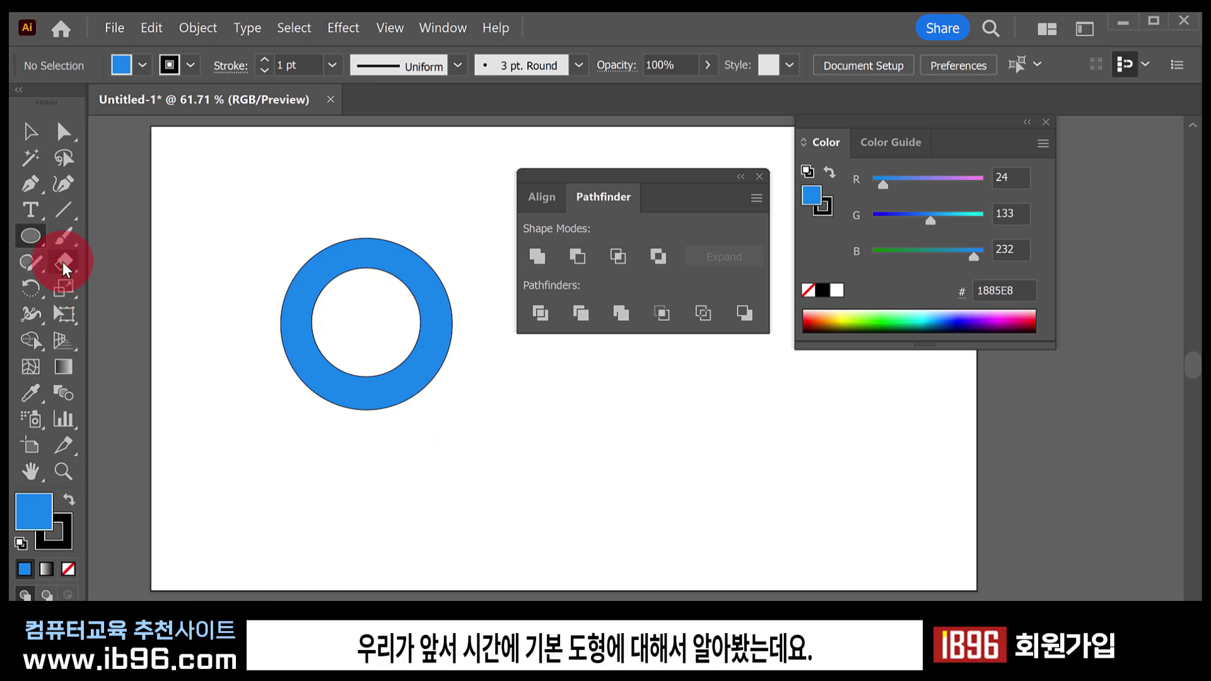
left_click_drag(35, 241, 295, 261)
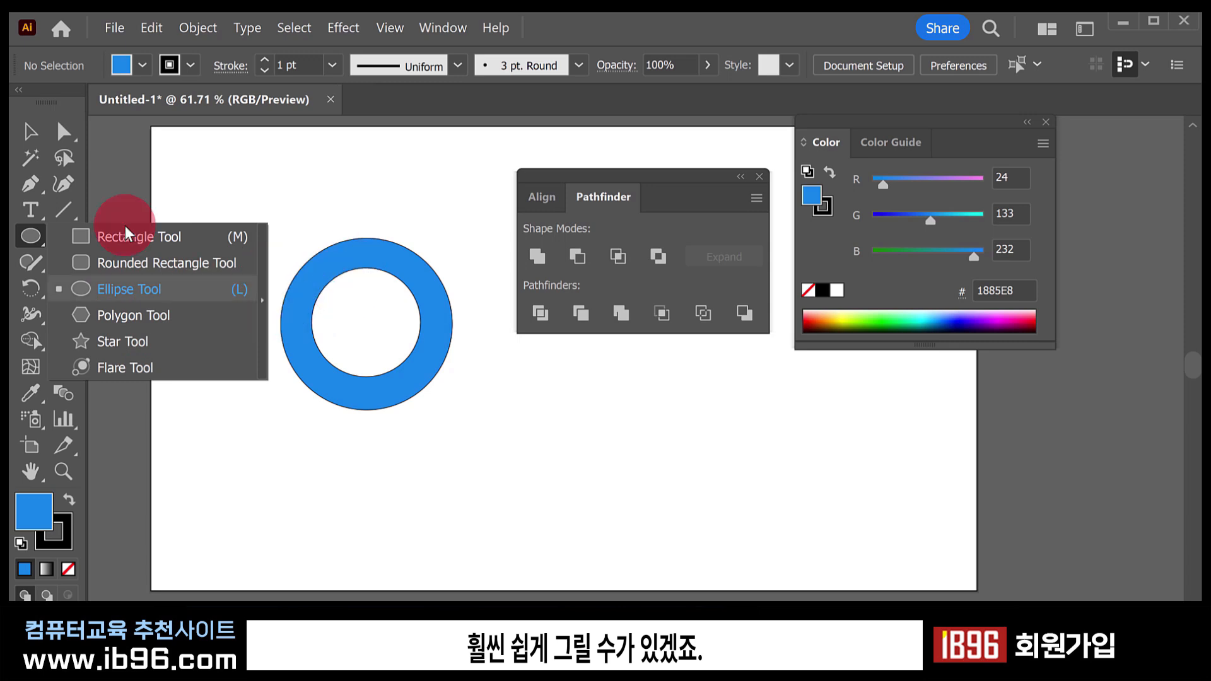
left_click(29, 132)
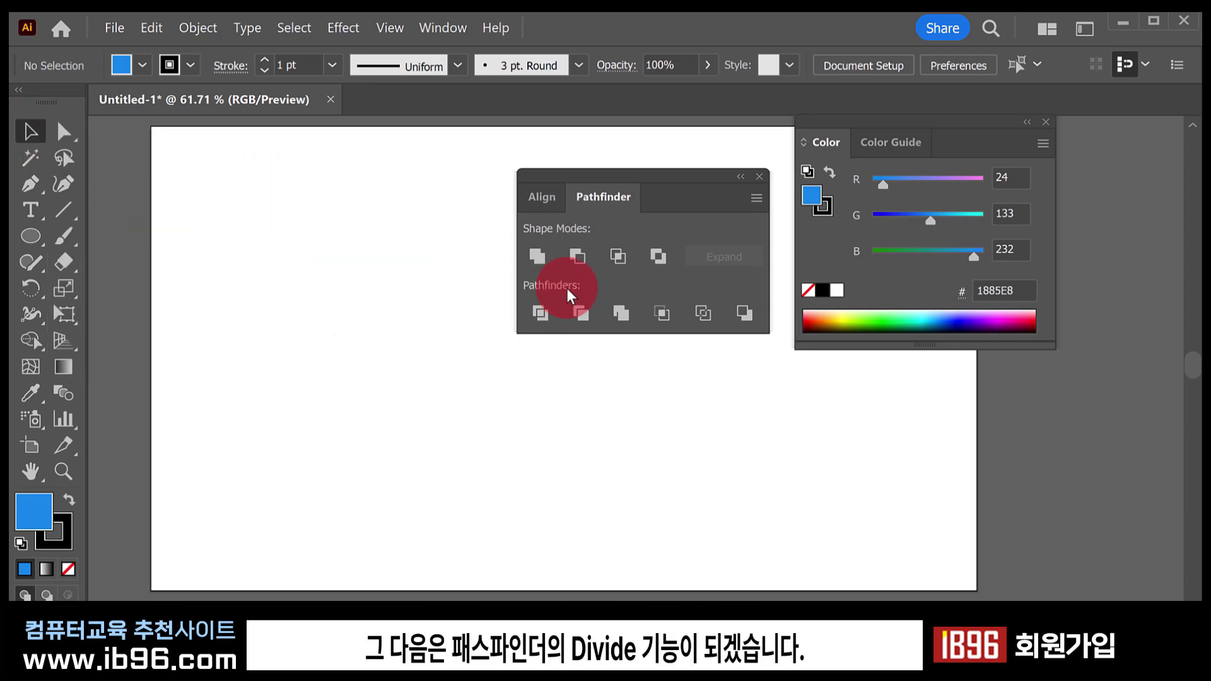
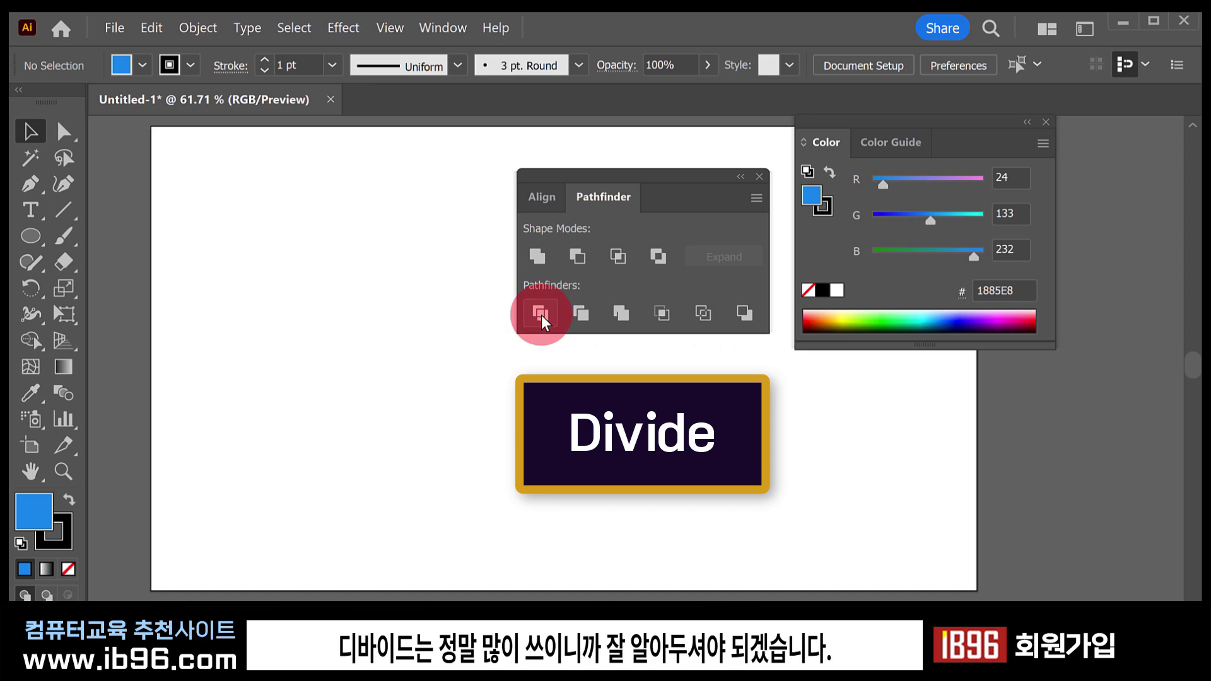
Draw three equally sized blue ellipses that overlap in a triangle, with one above and two side by side below.
key("l")
left_click_drag(240, 224, 365, 343)
left_click_drag(304, 270, 447, 407)
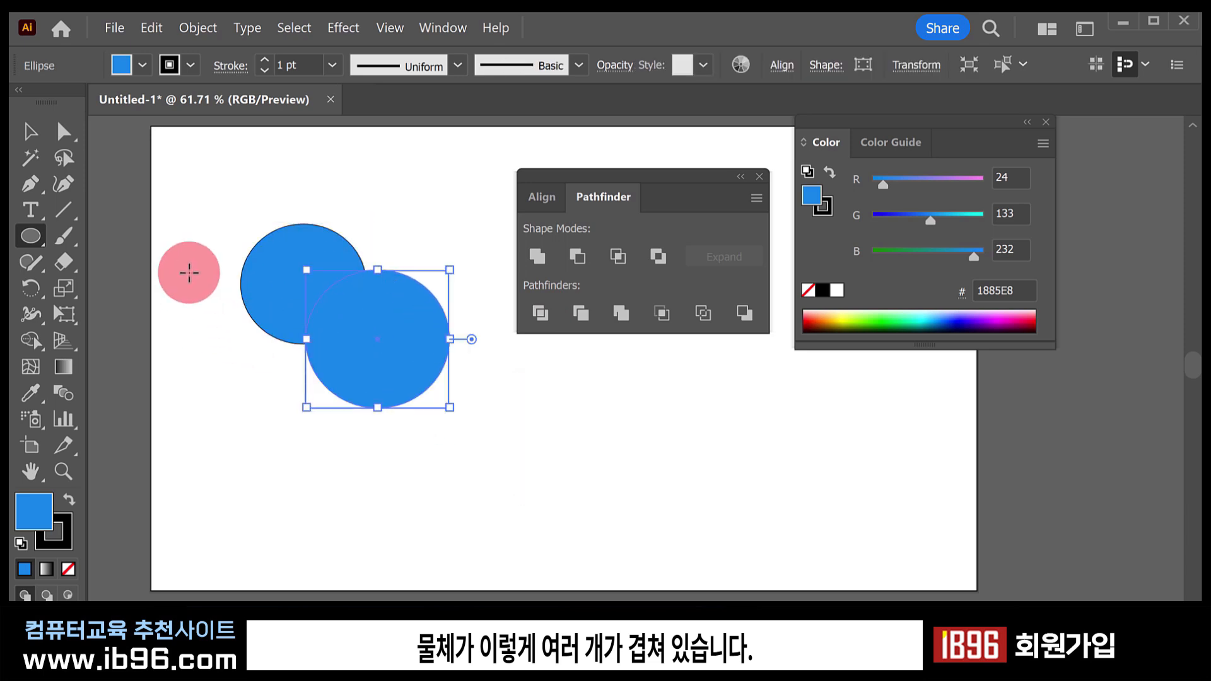
left_click_drag(187, 271, 357, 421)
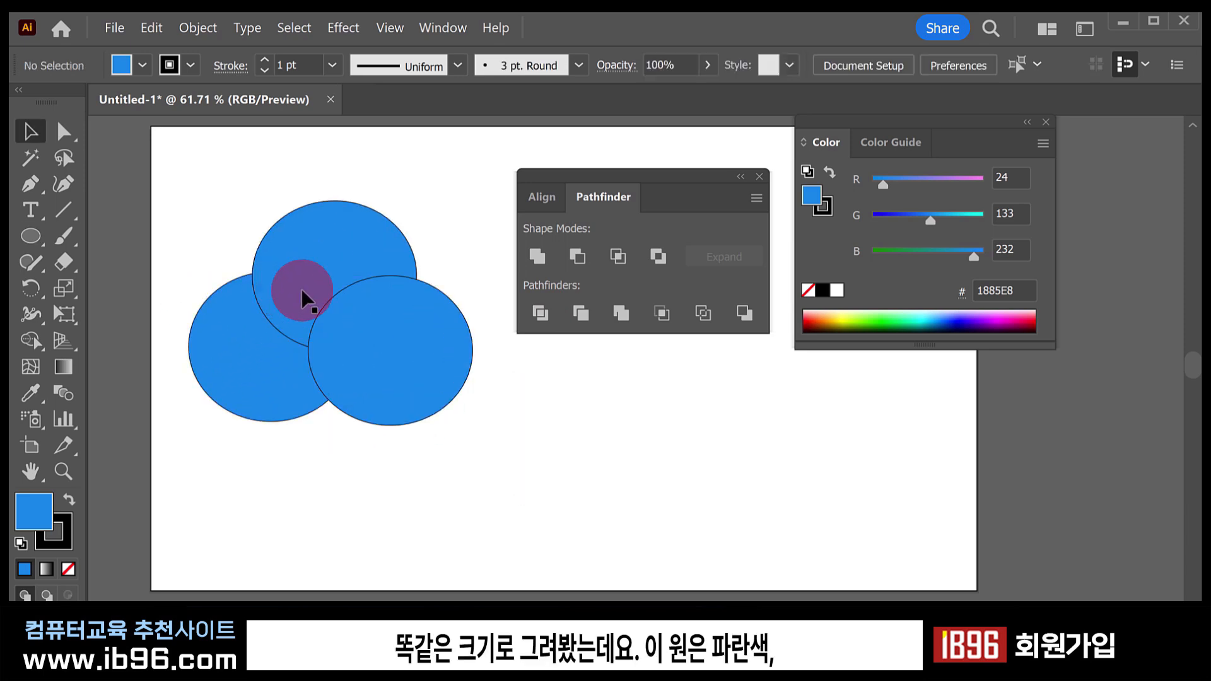
Fill the upper ellipse with the red colour E51A3C.
left_click(251, 344)
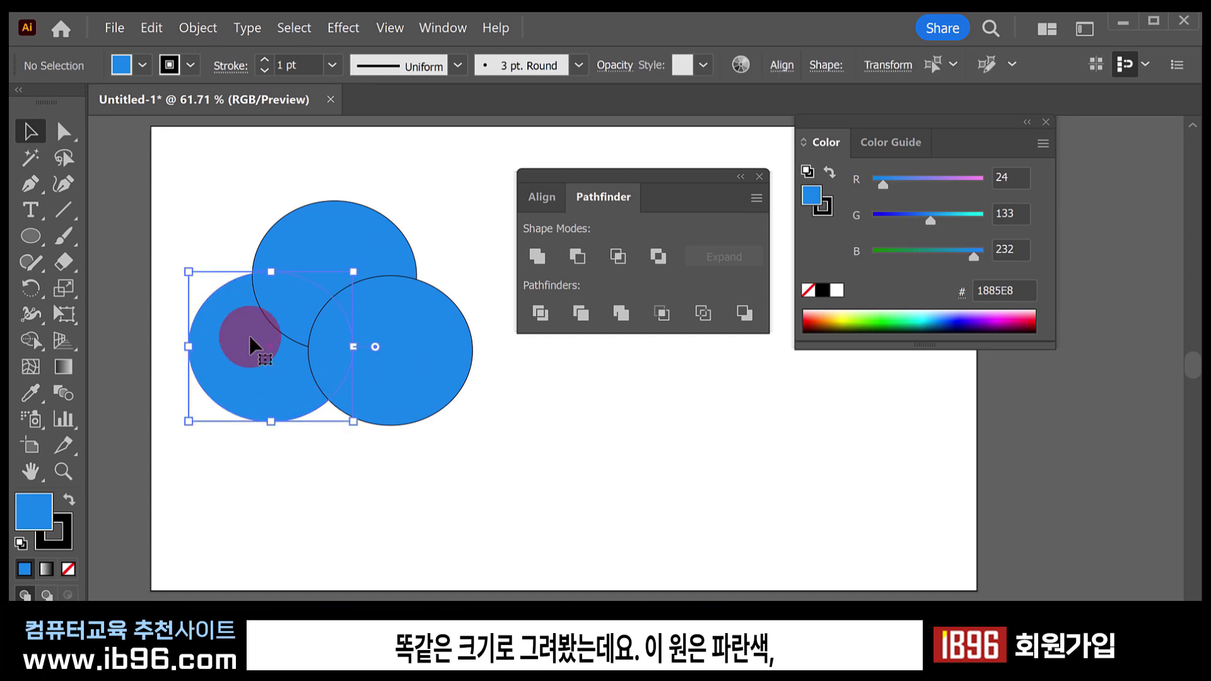
left_click(323, 237)
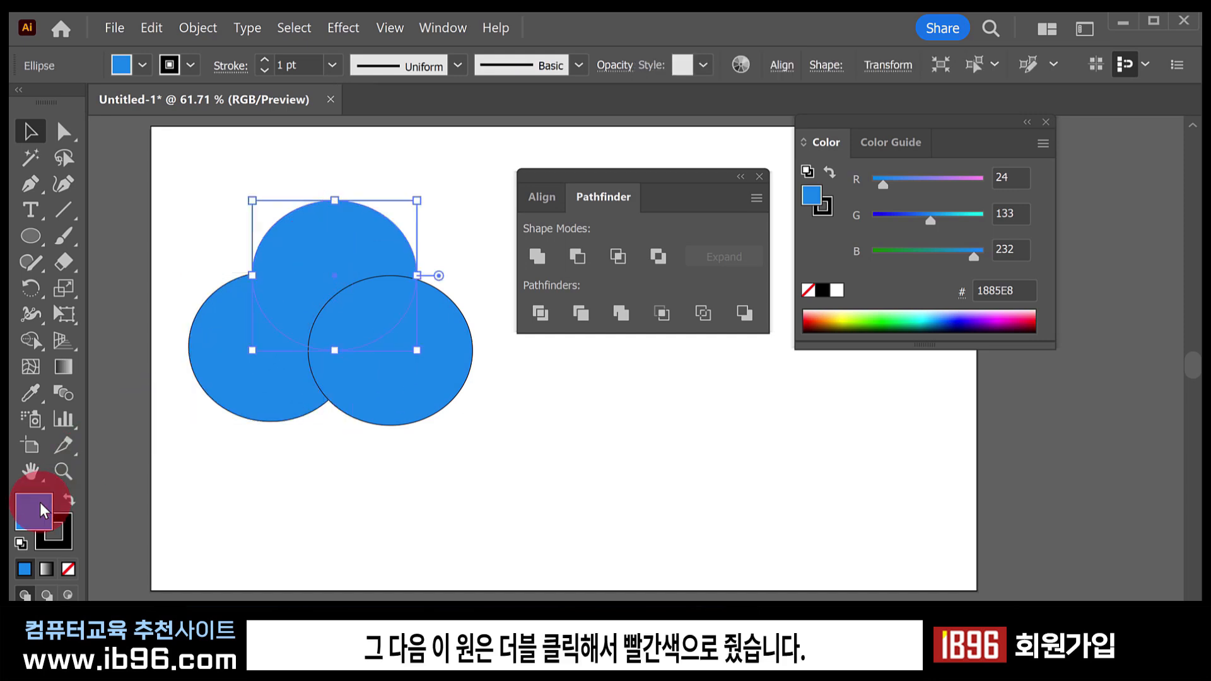
double_click(41, 509)
left_click_drag(651, 179, 662, 146)
left_click(880, 151)
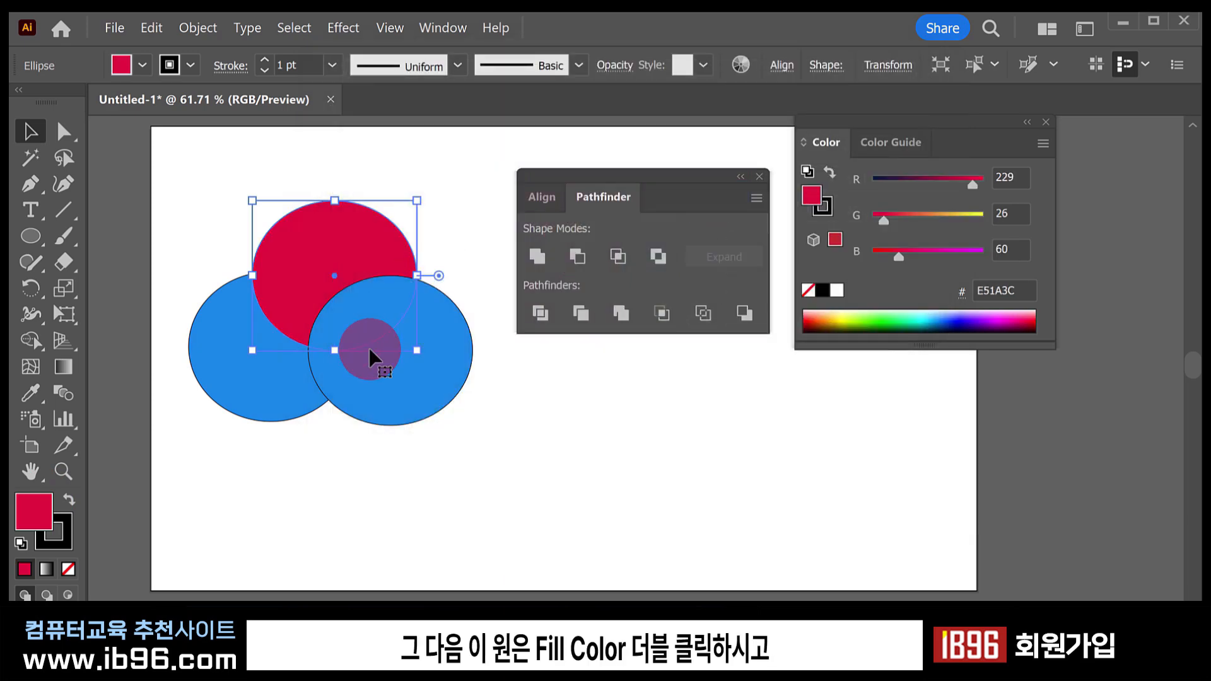
Fill the lower-right ellipse with the green colour 0E9E0A.
left_click(369, 350)
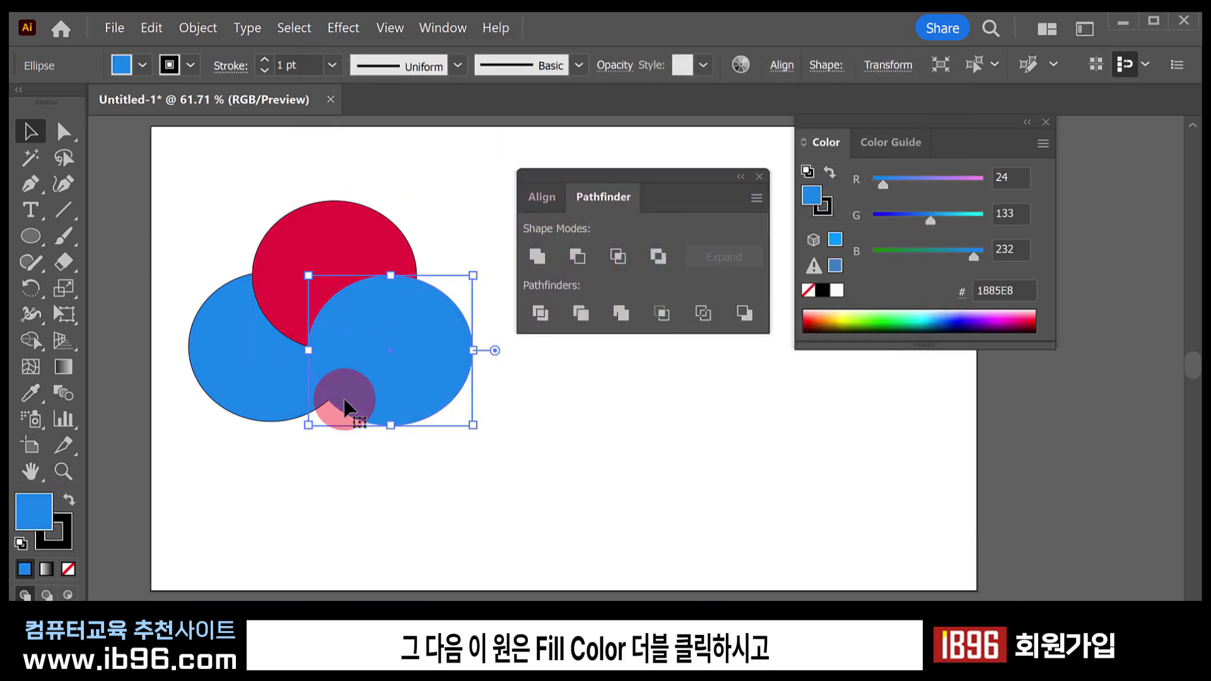
double_click(42, 509)
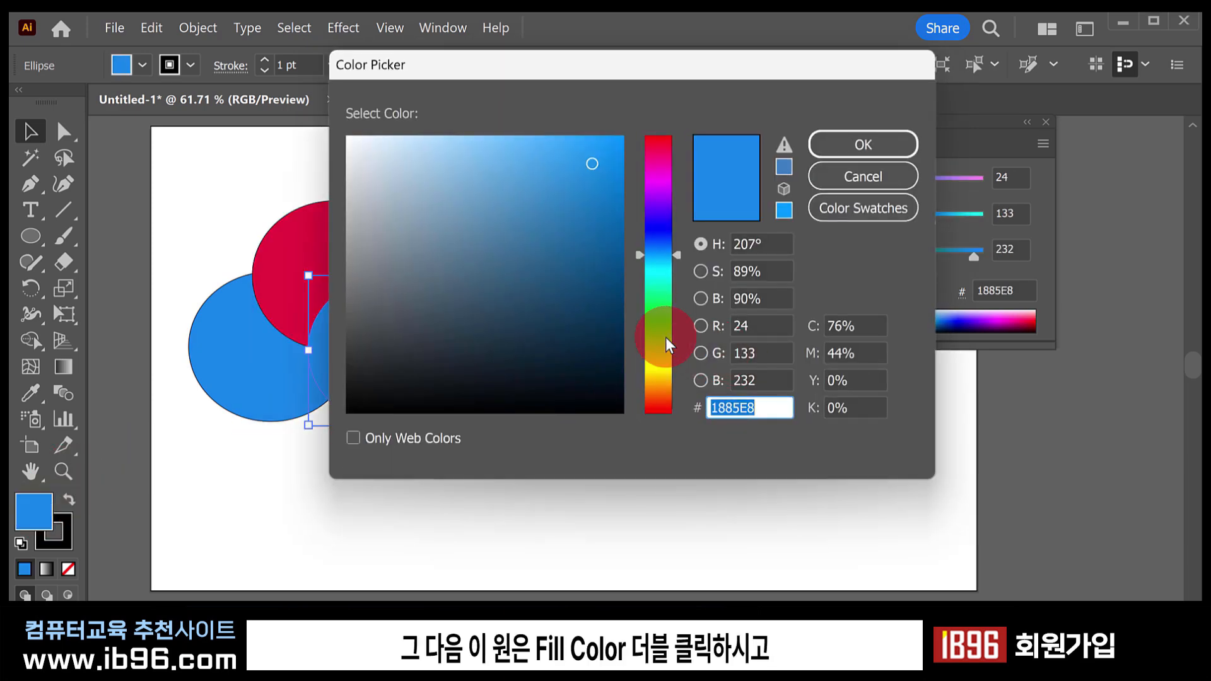
left_click_drag(667, 346, 647, 300)
left_click(606, 238)
left_click(869, 136)
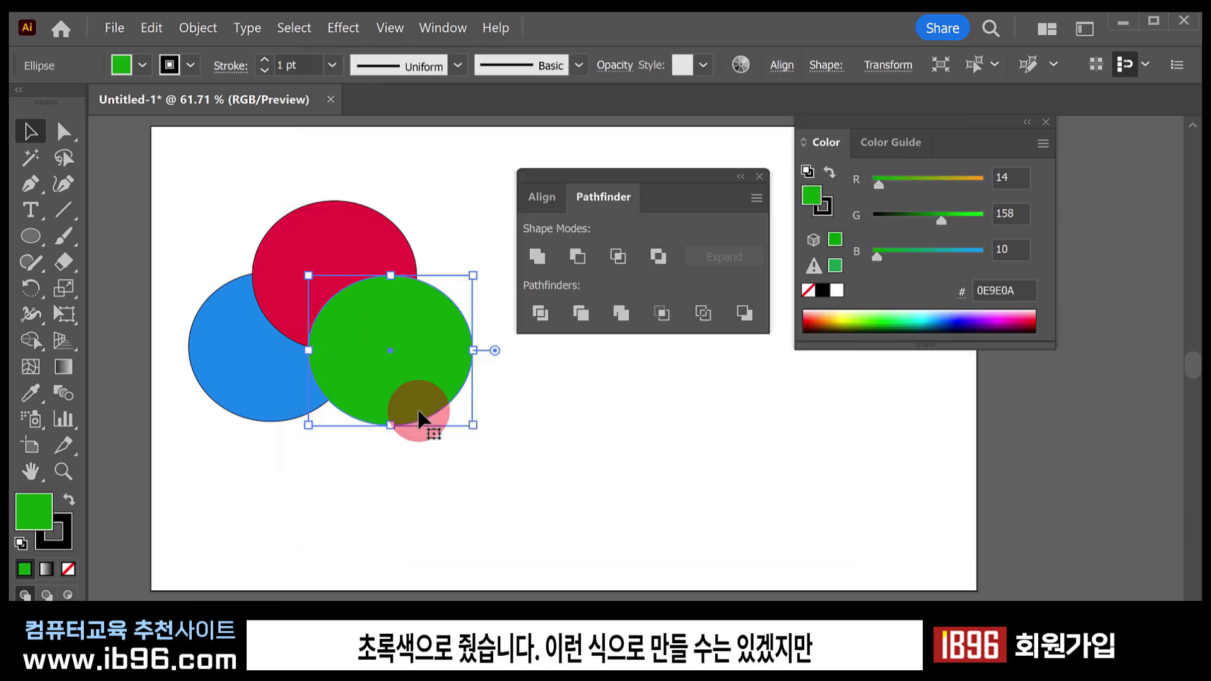
left_click(408, 472)
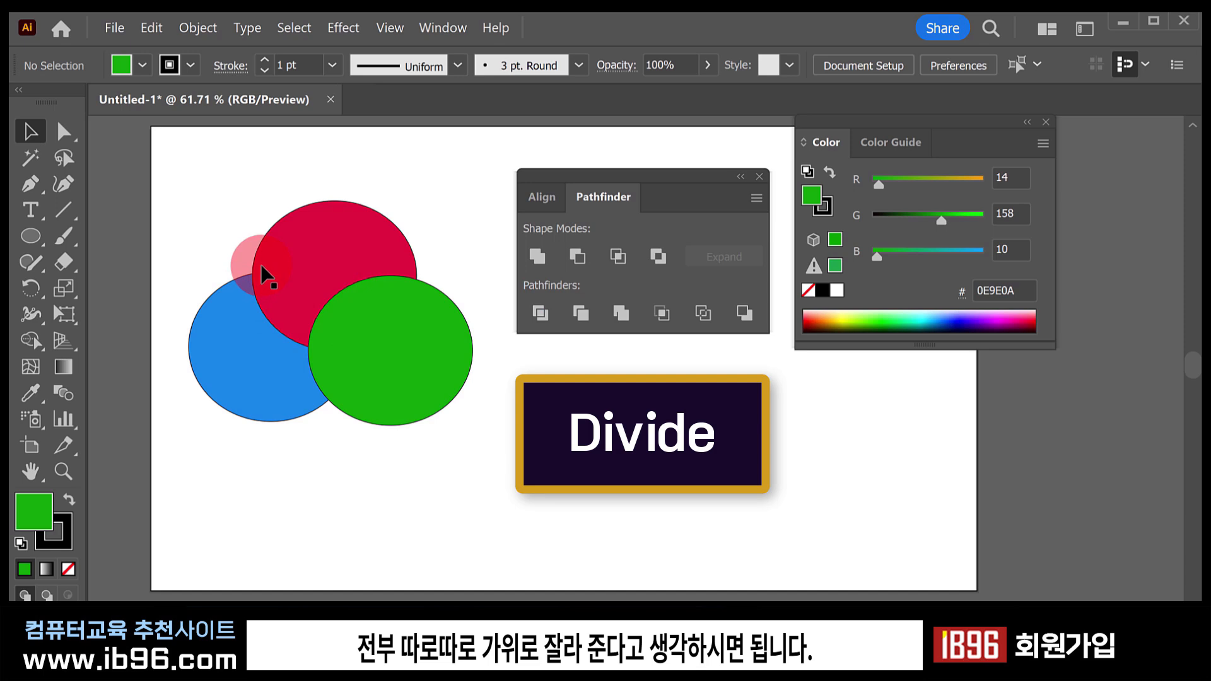
Split the three overlapping ellipses into separate pieces along their outlines with the Divide pathfinder.
left_click_drag(441, 173, 280, 394)
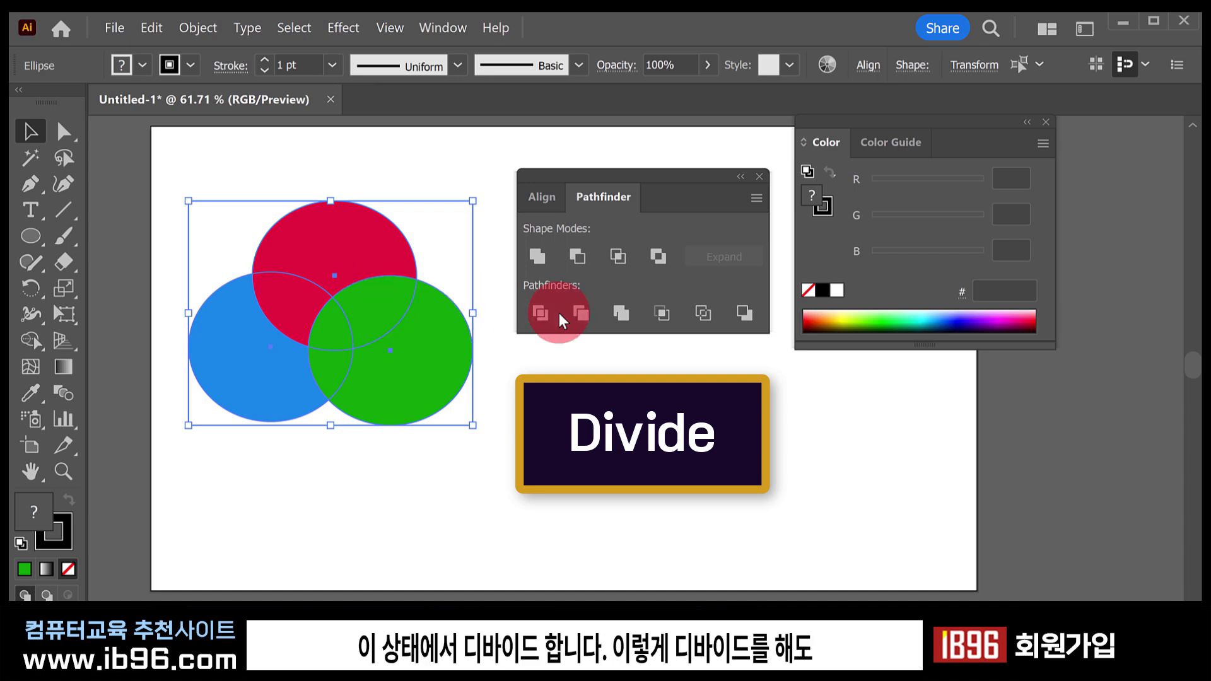
left_click(540, 314)
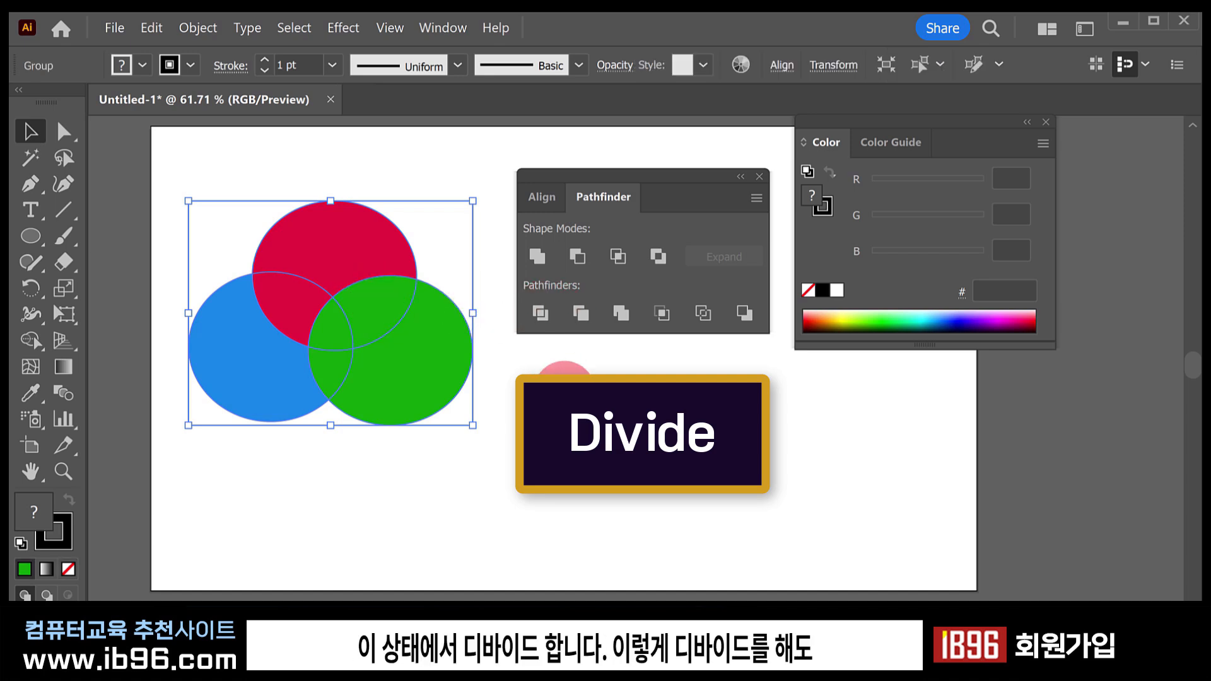
left_click(564, 381)
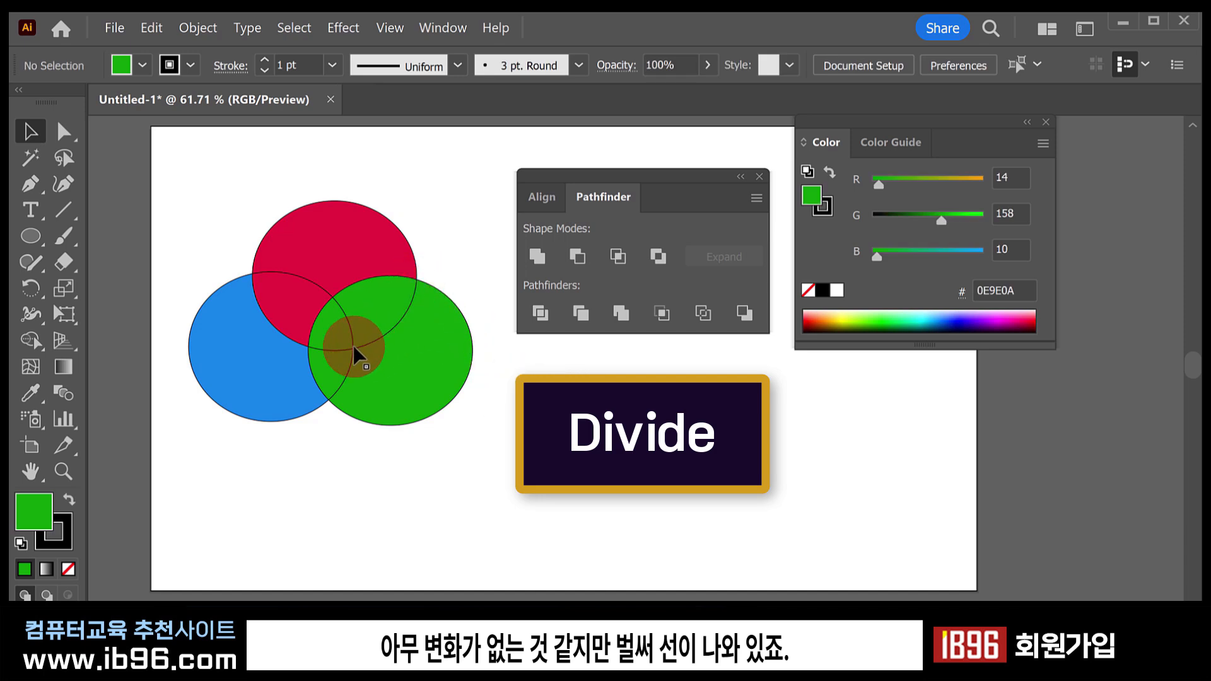
Move the divided group slightly up and to the right, and ungroup it into individual pieces.
mouse_move(369, 237)
left_mouse_down()
mouse_move(389, 193)
mouse_move(354, 314)
mouse_move(363, 221)
left_mouse_up()
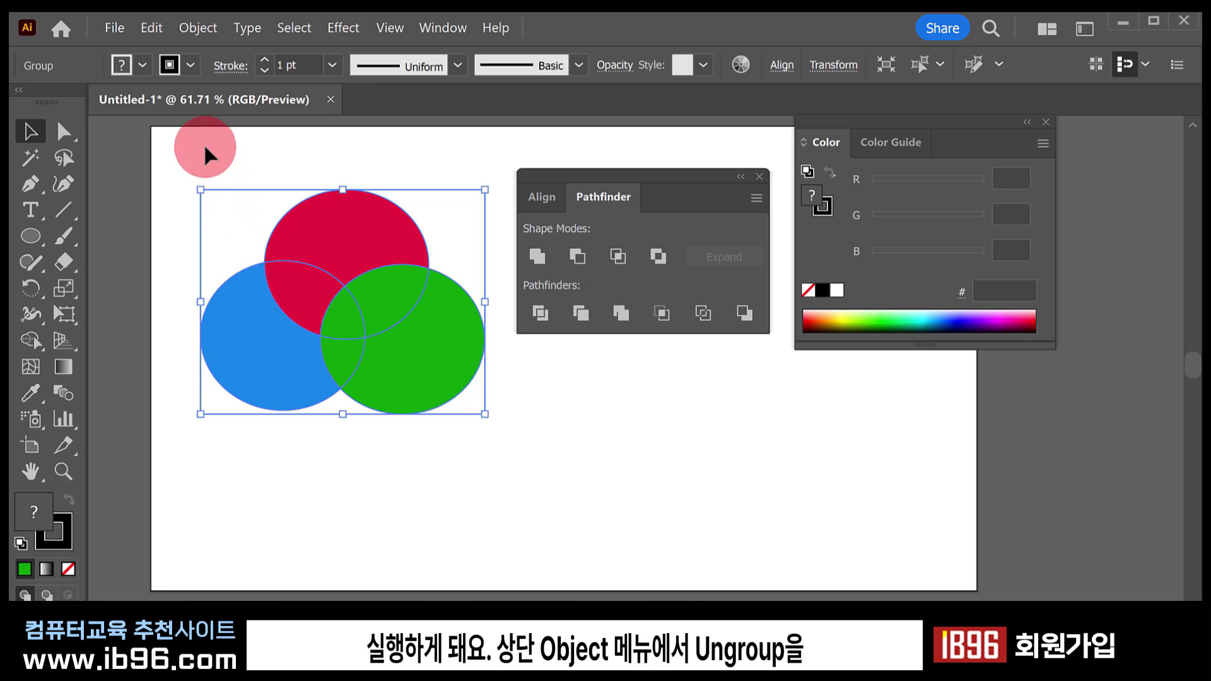
left_click(196, 29)
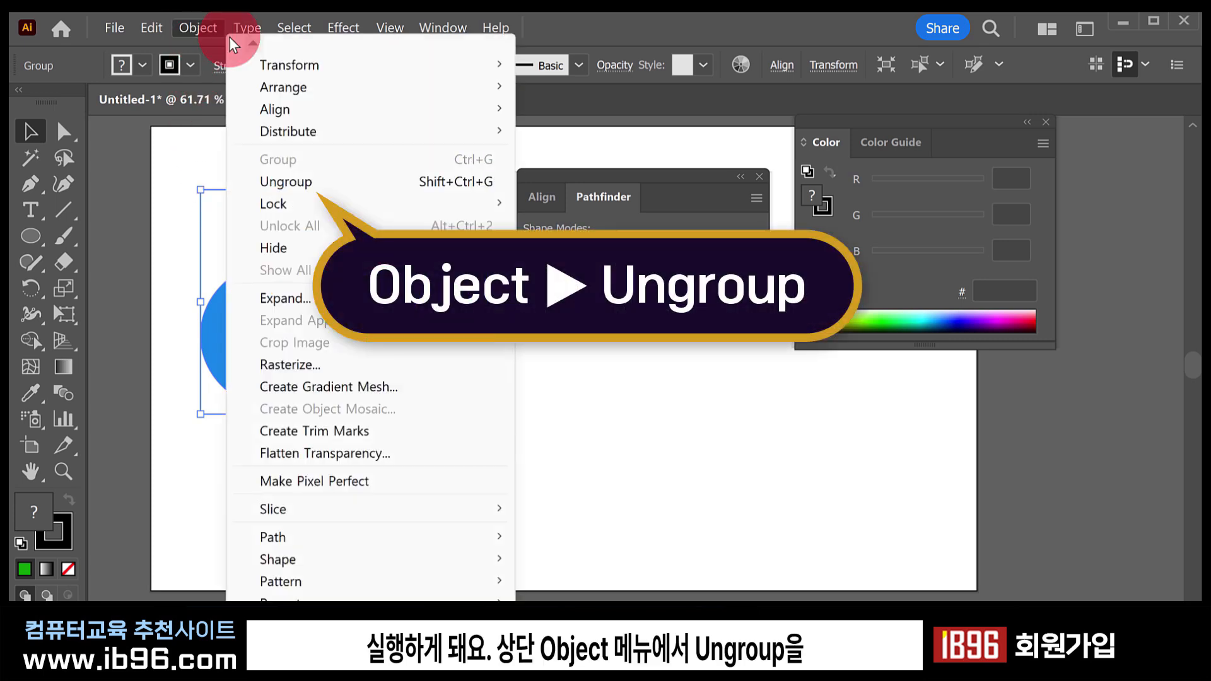
left_click(307, 184)
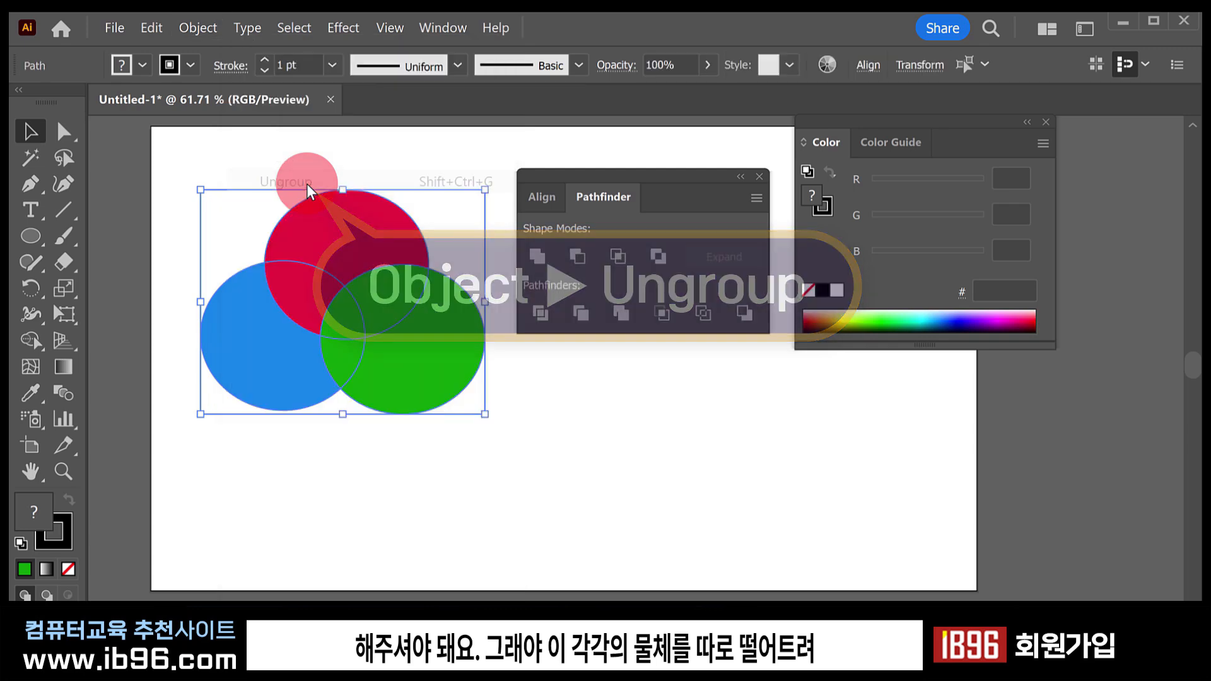
left_click(357, 499)
Try pulling the divided red, blue, green and overlap pieces apart, and undo all the moves.
left_click_drag(335, 257, 335, 228)
left_click_drag(243, 343, 203, 339)
left_click_drag(301, 271, 273, 263)
left_click_drag(341, 307, 402, 271)
left_click_drag(424, 356, 495, 384)
key("ctrl+z")
key("ctrl+z")
key("ctrl+z")
key("ctrl+z")
key("ctrl+z")
key("ctrl+z")
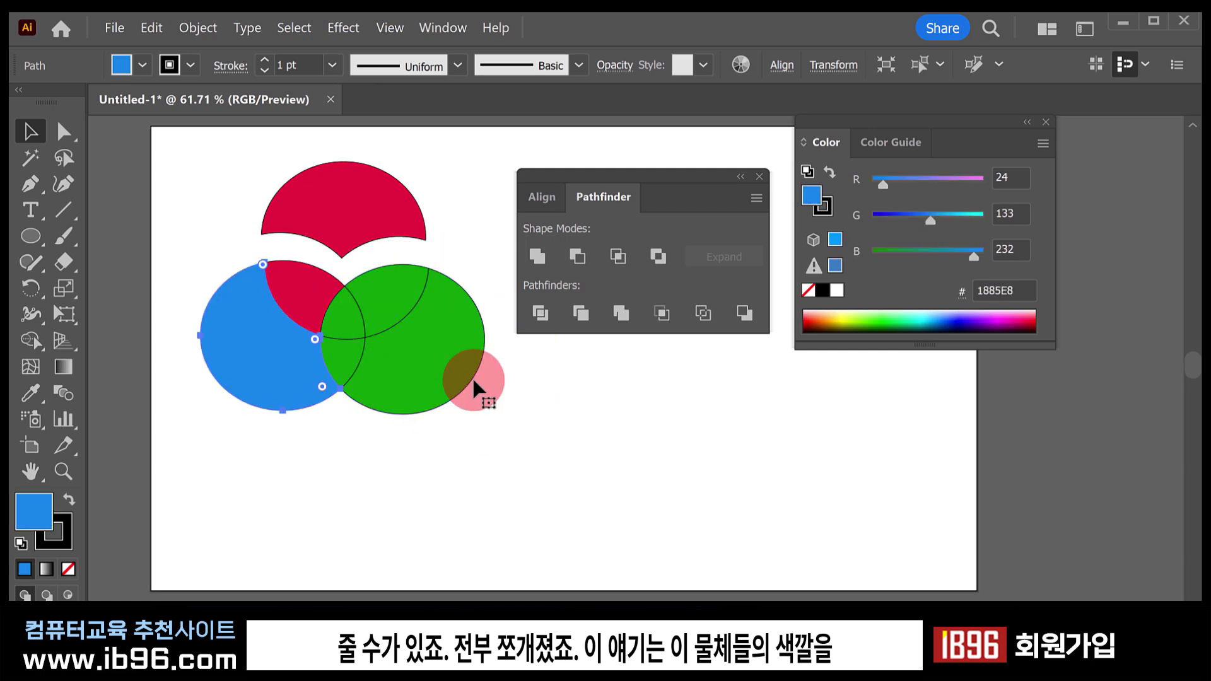
Fill the overlap of the red and blue ellipses with 895F68 and the overlap of red and green with 688920.
left_click(303, 304)
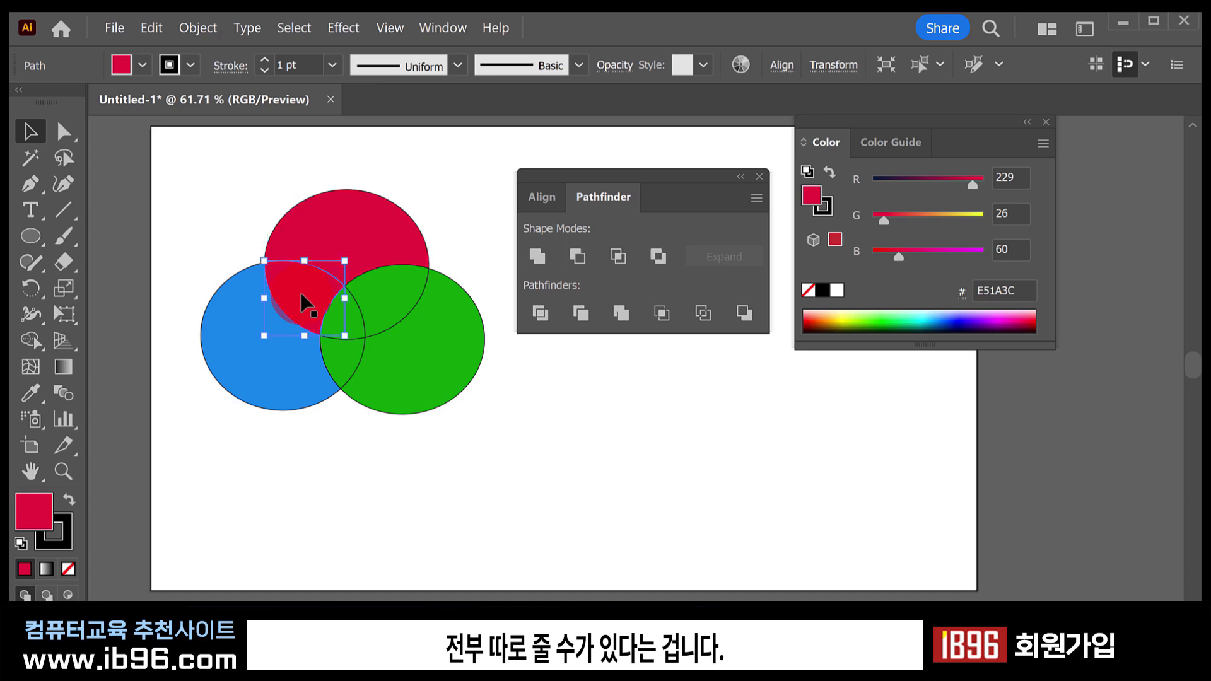
double_click(27, 513)
left_click(431, 264)
left_click(863, 145)
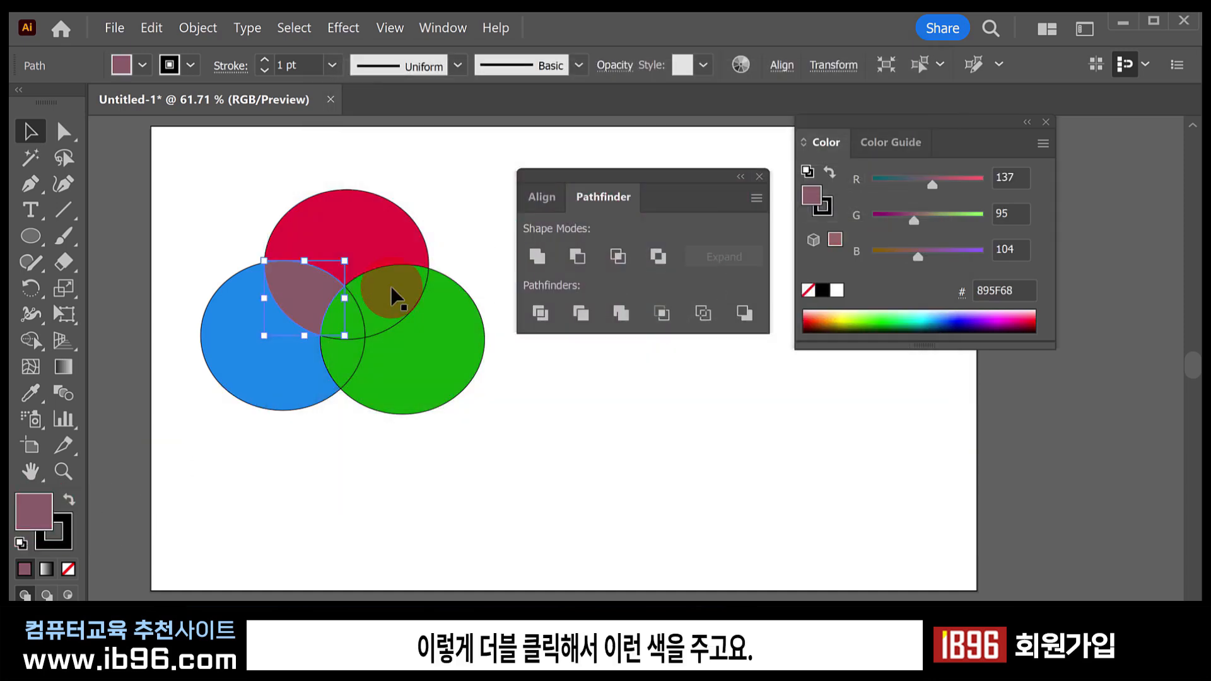
left_click(365, 303)
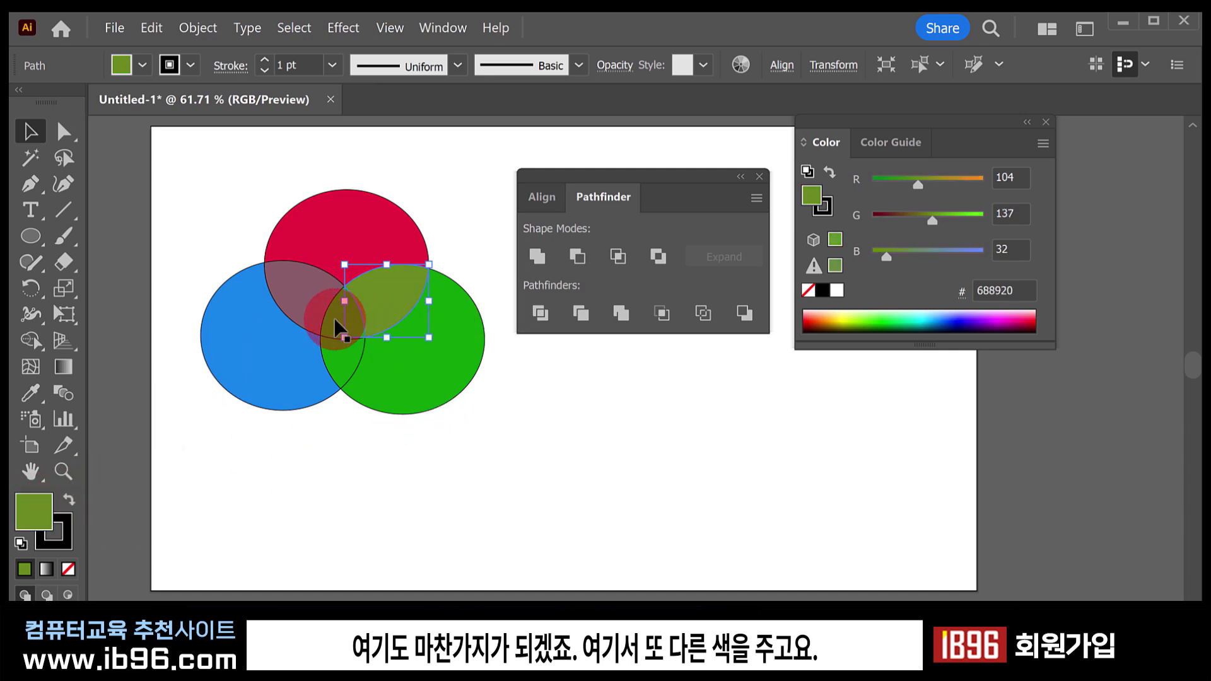
Delete all the pieces of the three divided ellipses from the artboard.
left_click(338, 324)
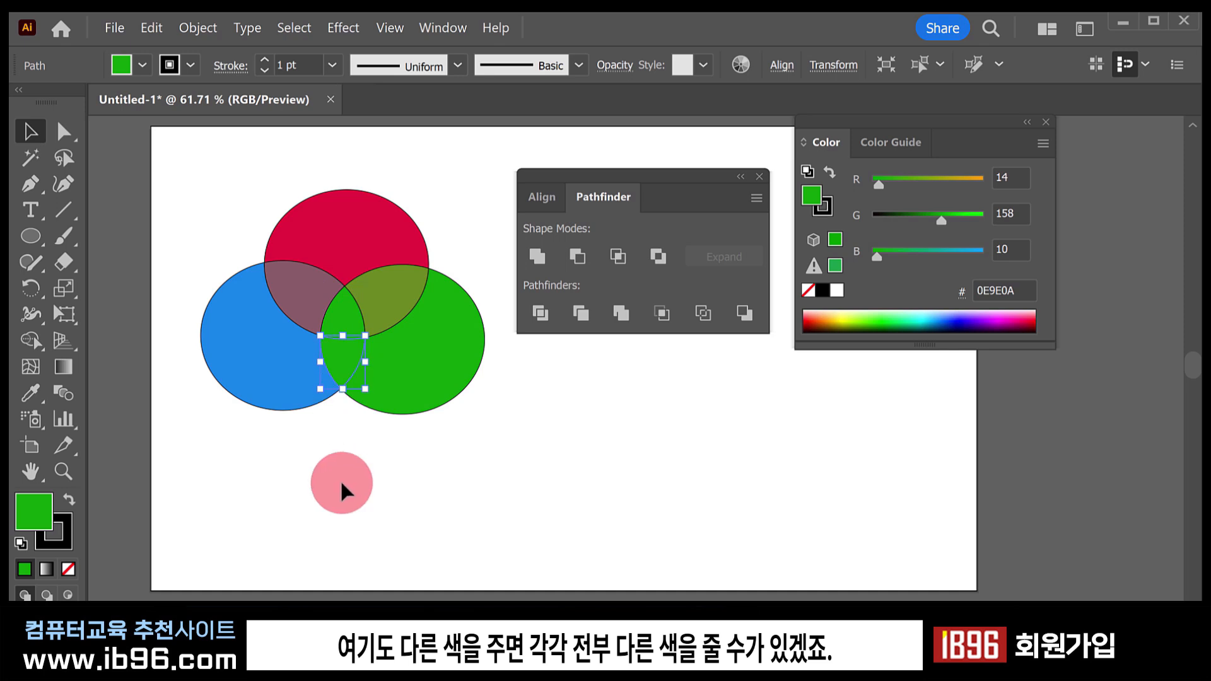
left_click(346, 487)
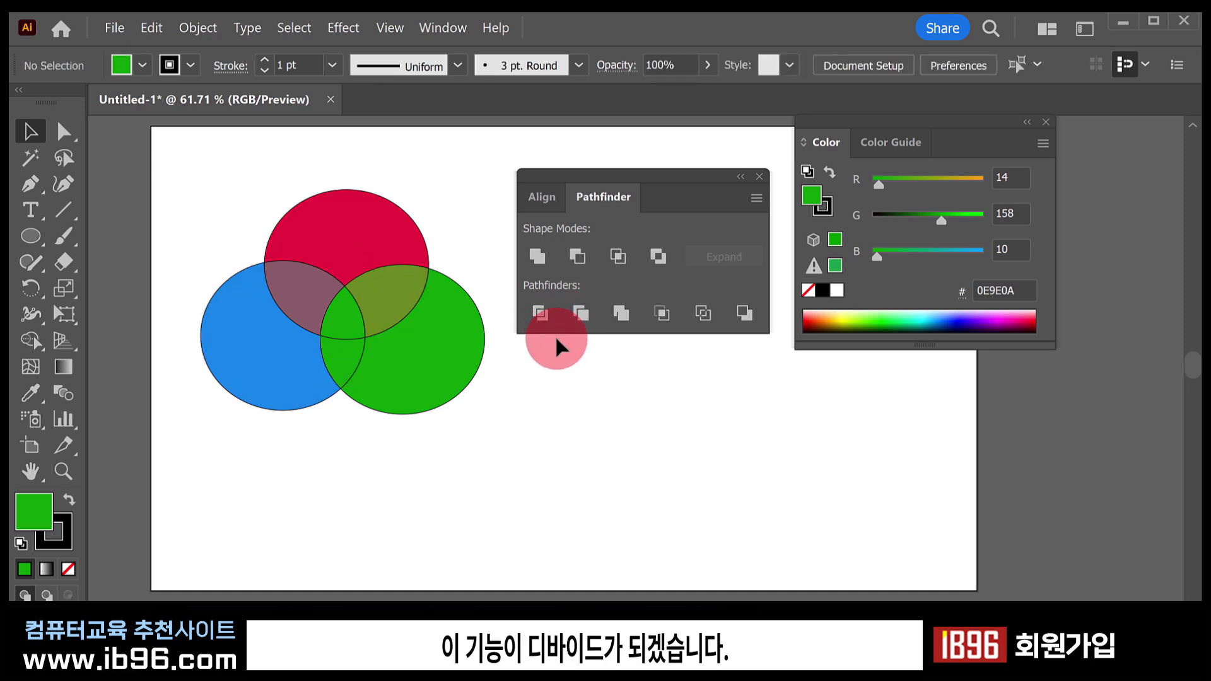
left_click_drag(507, 449, 233, 259)
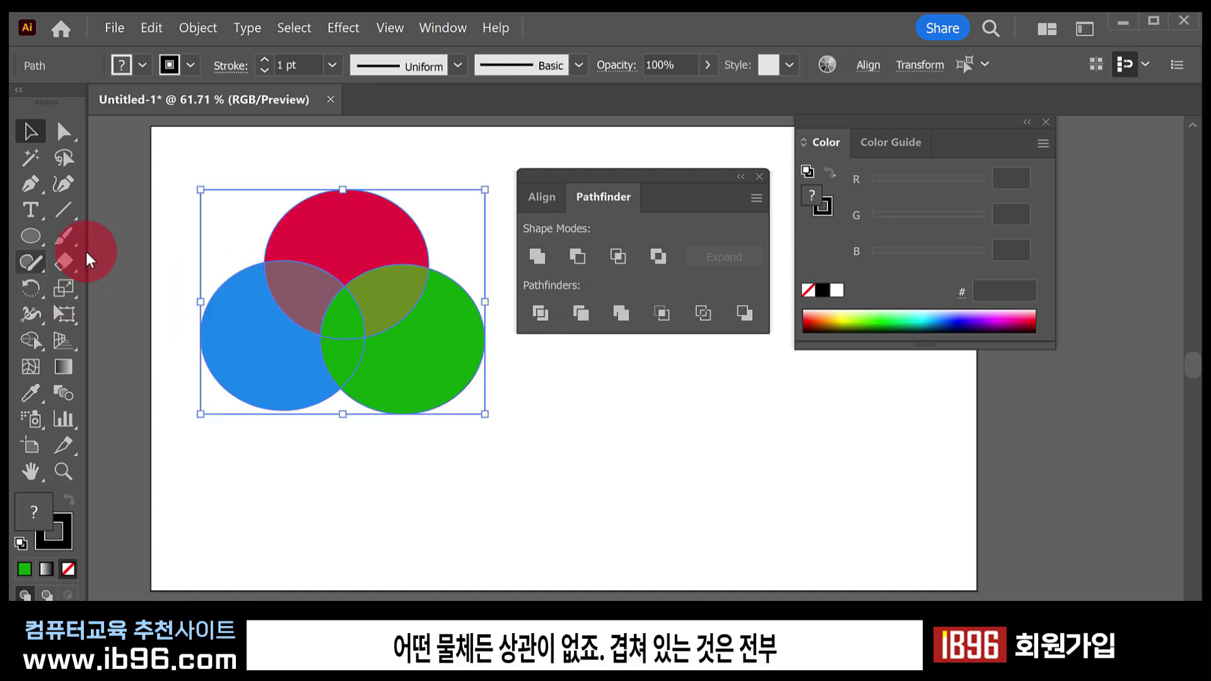
key("Delete")
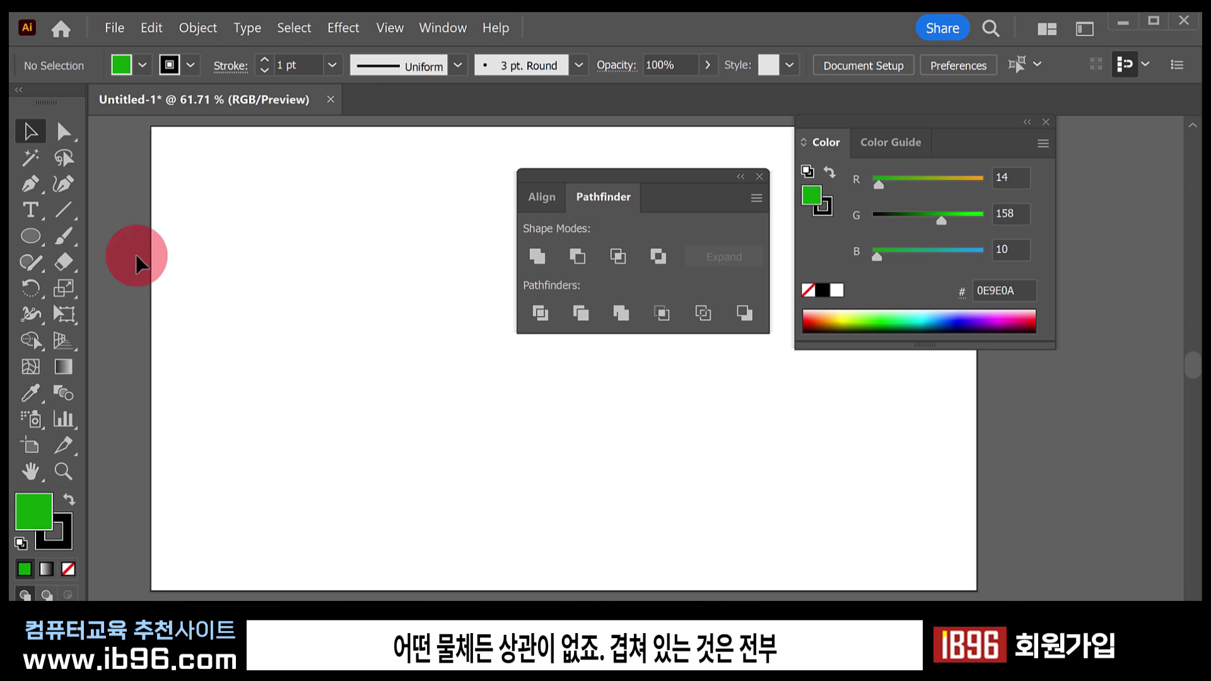
Draw a green circle and a wide green rectangle crossing its middle and extending past both sides.
left_click(31, 236)
left_click_drag(240, 201, 421, 361)
left_click_drag(34, 233, 144, 240)
left_click_drag(182, 244, 490, 323)
Split the overlapping circle and rectangle with the Divide pathfinder, and ungroup the result into individual pieces.
left_click(27, 129)
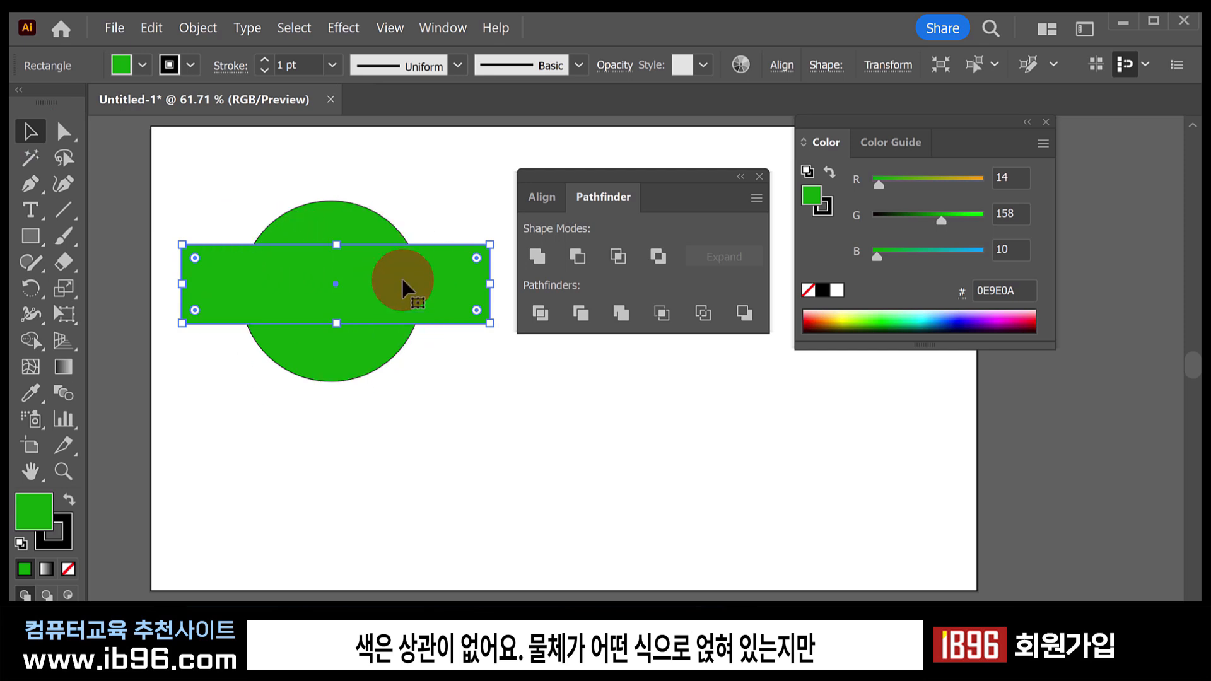
left_click_drag(423, 162, 233, 396)
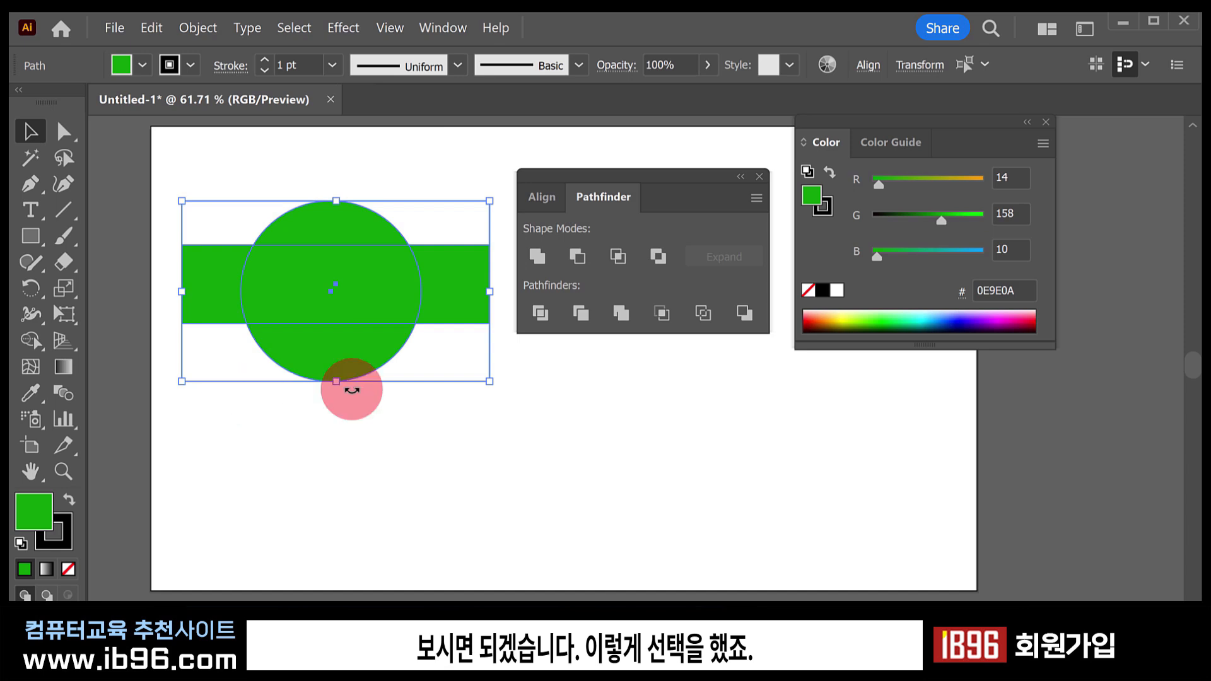
left_click(546, 313)
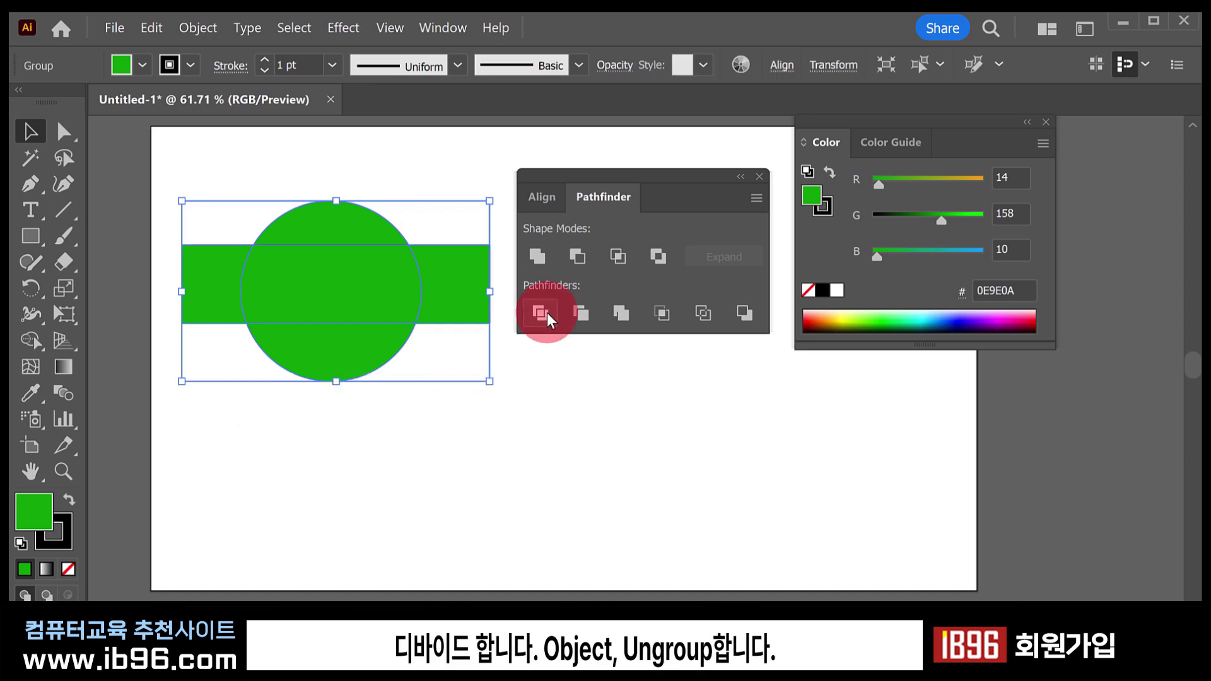
left_click(191, 27)
left_click(282, 181)
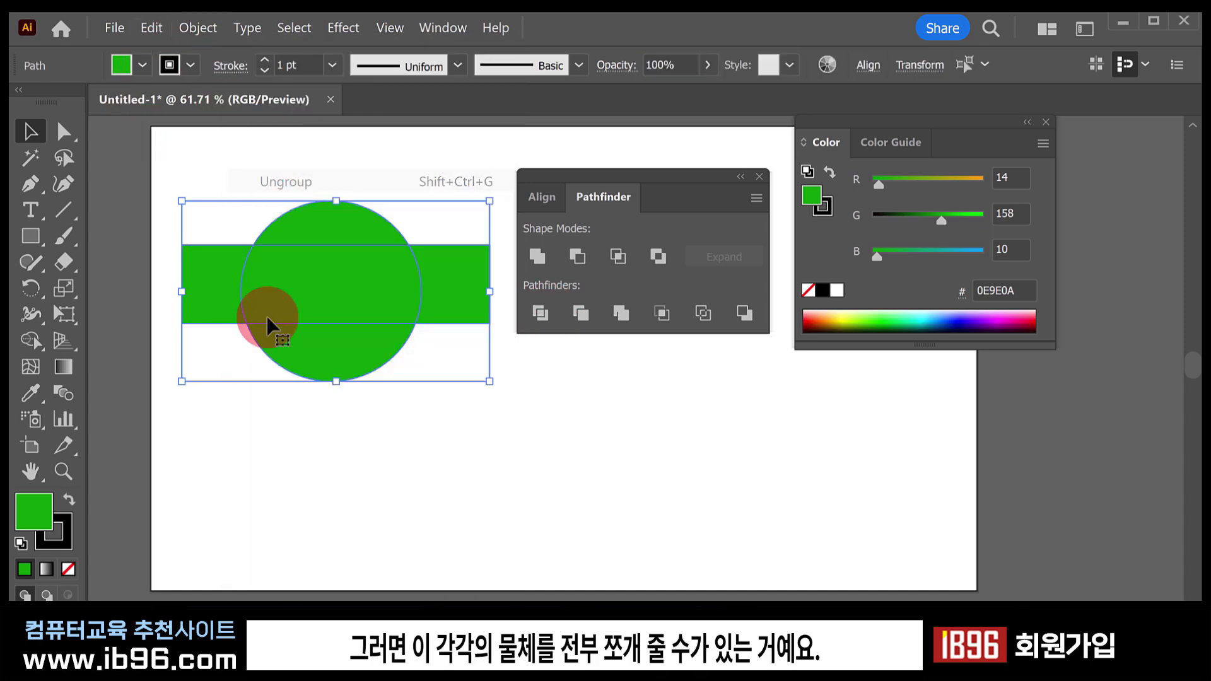
Pull the lower circle segment, both rectangle ends and the central band slightly apart so gaps separate the pieces.
left_click(304, 427)
left_click_drag(317, 360, 319, 384)
left_click_drag(445, 266, 460, 270)
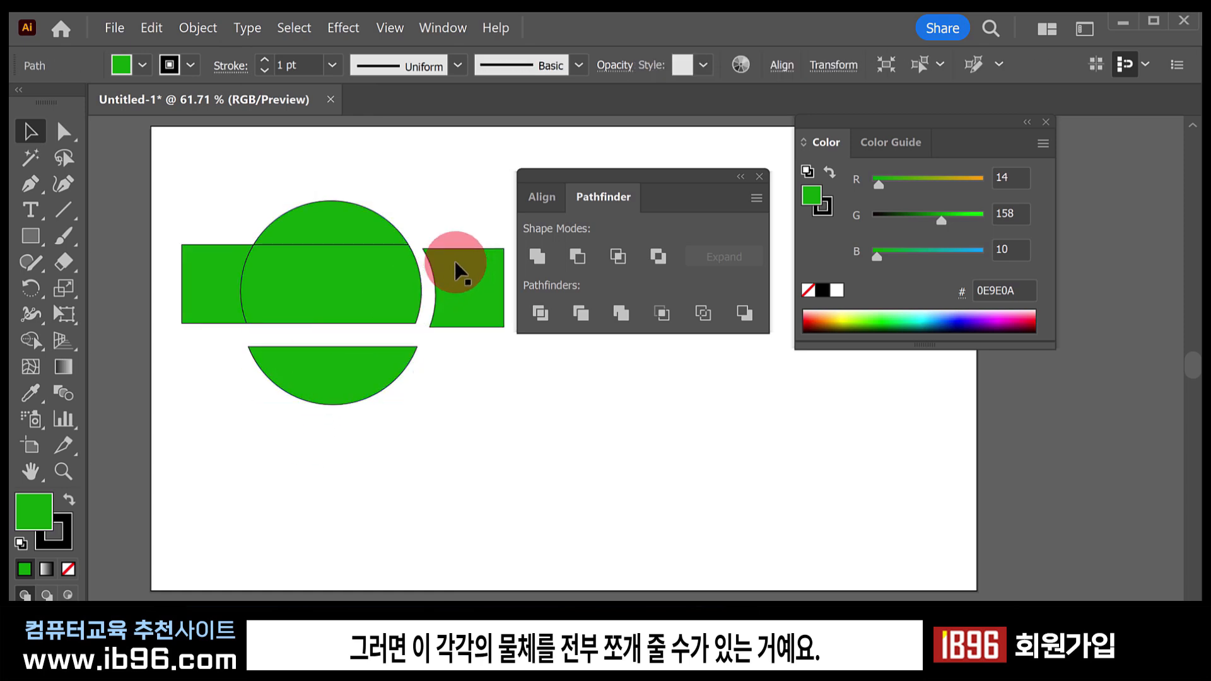
left_click_drag(370, 281, 372, 294)
left_click_drag(193, 268, 181, 275)
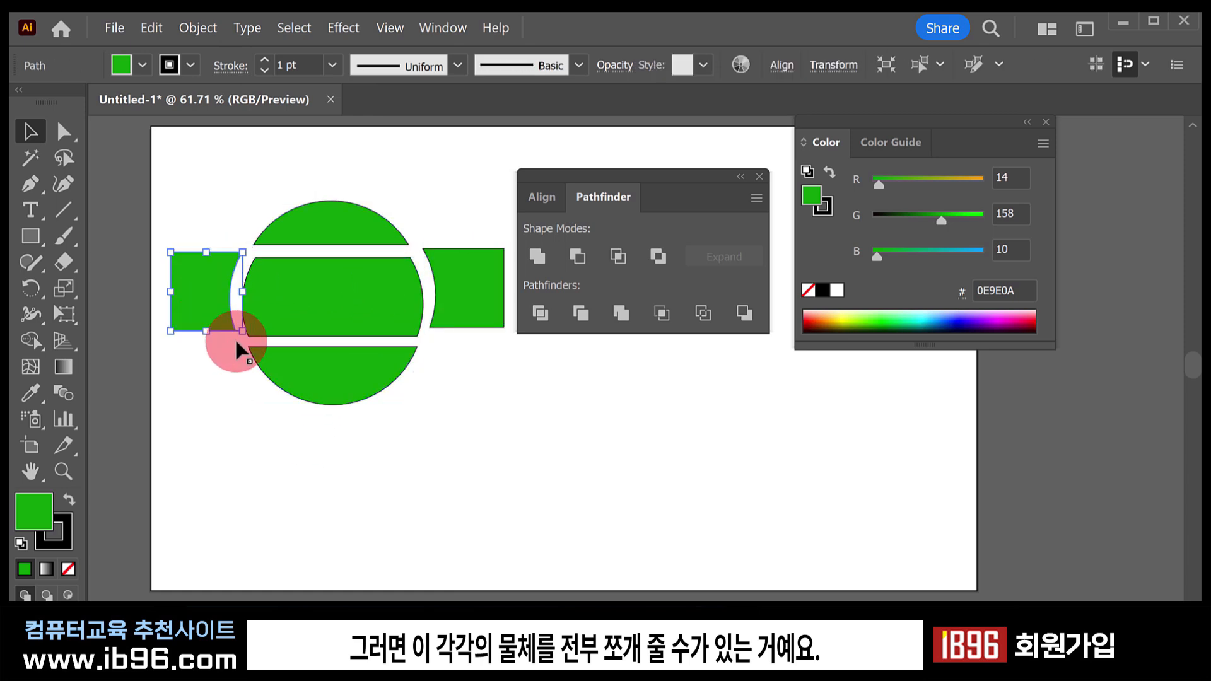
Delete all the separated circle and rectangle pieces.
left_click_drag(492, 423, 492, 423)
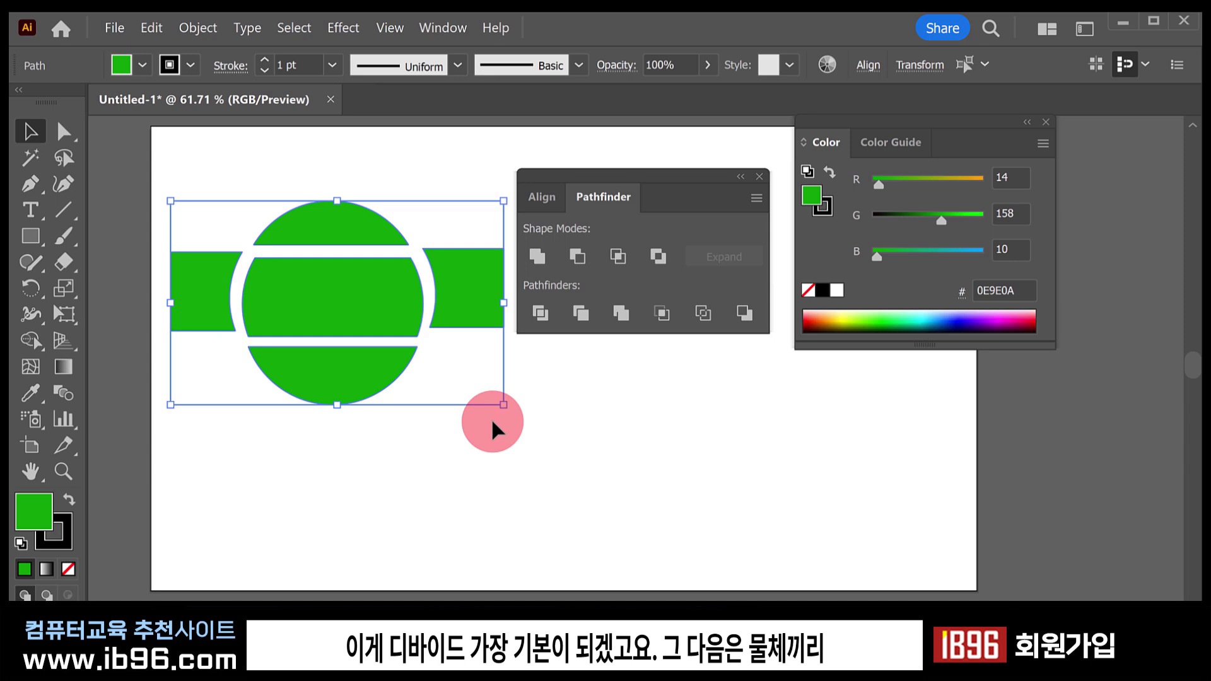
key("Delete")
left_click_drag(558, 238, 561, 237)
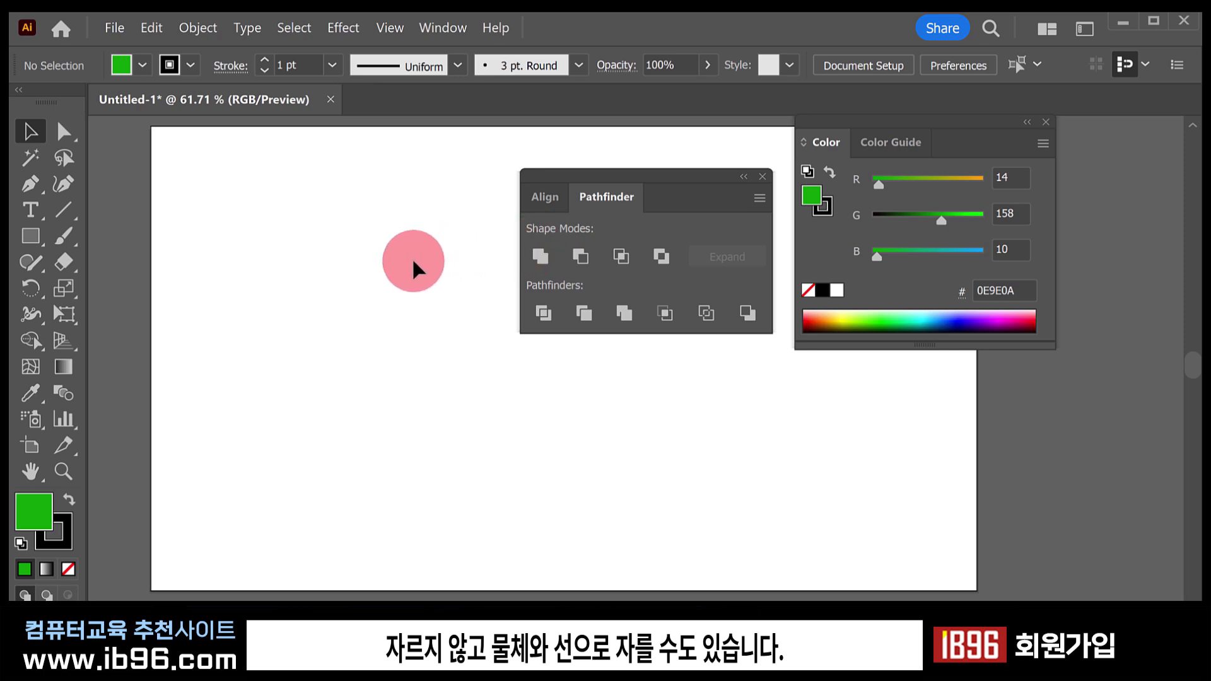
Draw a large circle in the left half of the artboard and give it the default white fill and black stroke.
key("l")
left_click_drag(227, 241, 426, 439)
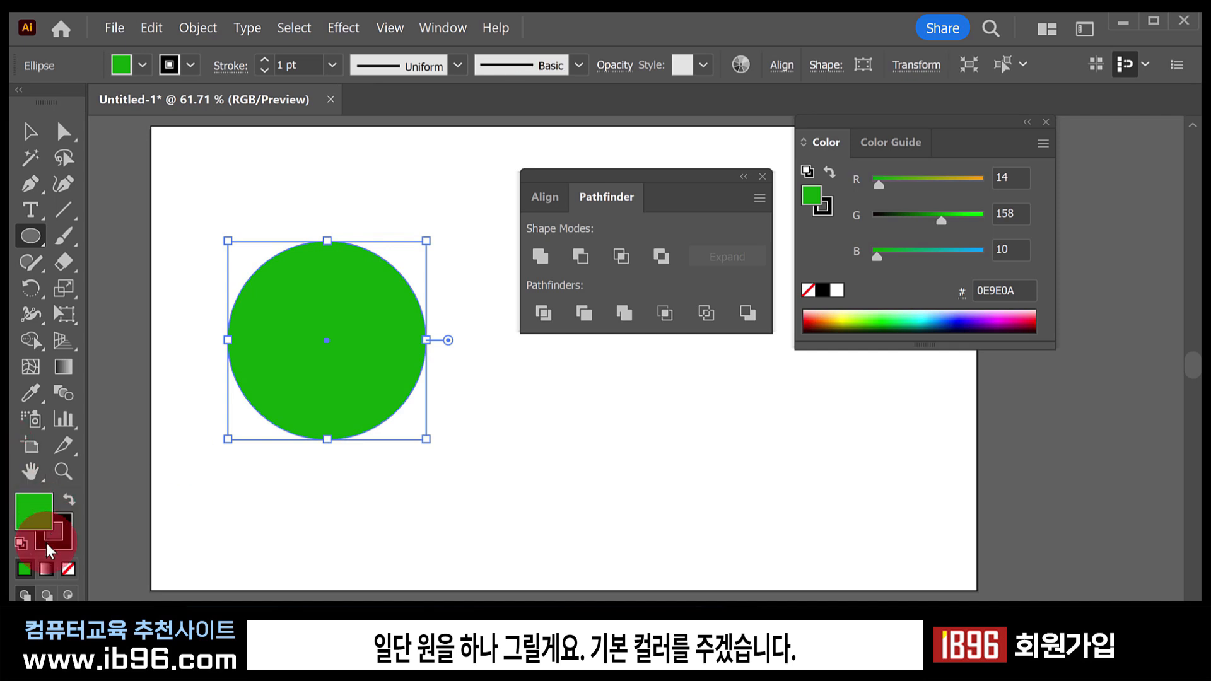
left_click(21, 545)
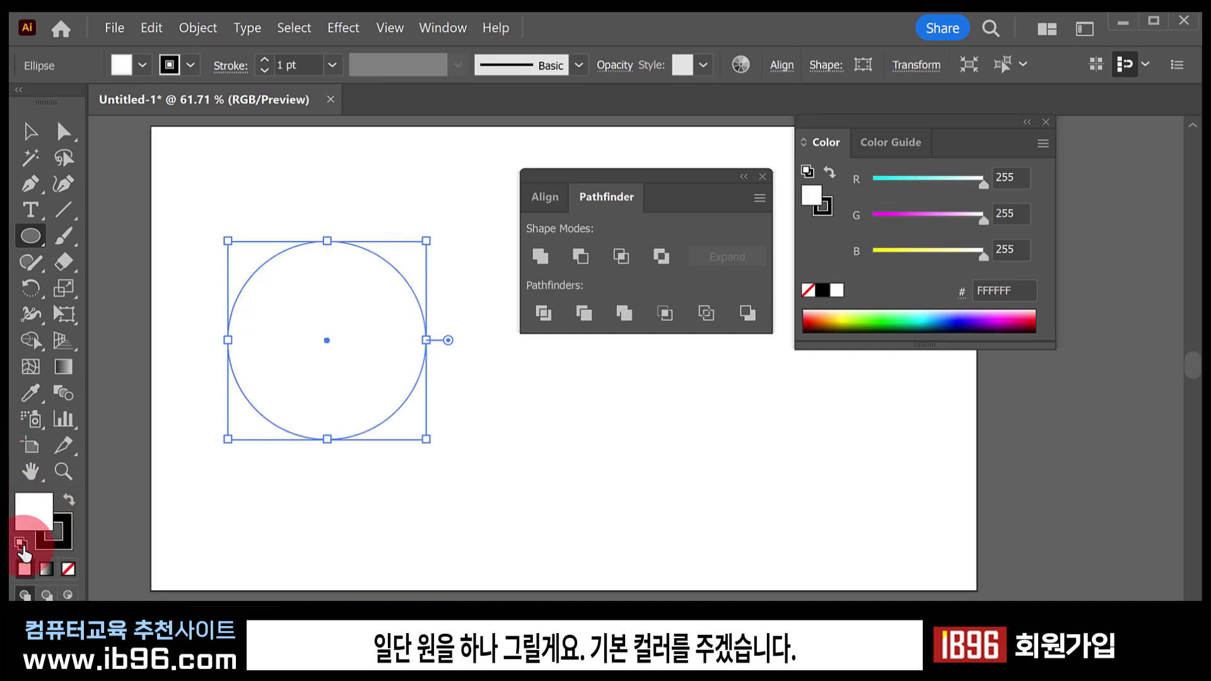
Draw a straight horizontal line through the circle's middle with the Pen tool, extending past both sides, and shift it slightly left.
left_click(30, 184)
left_click(180, 337)
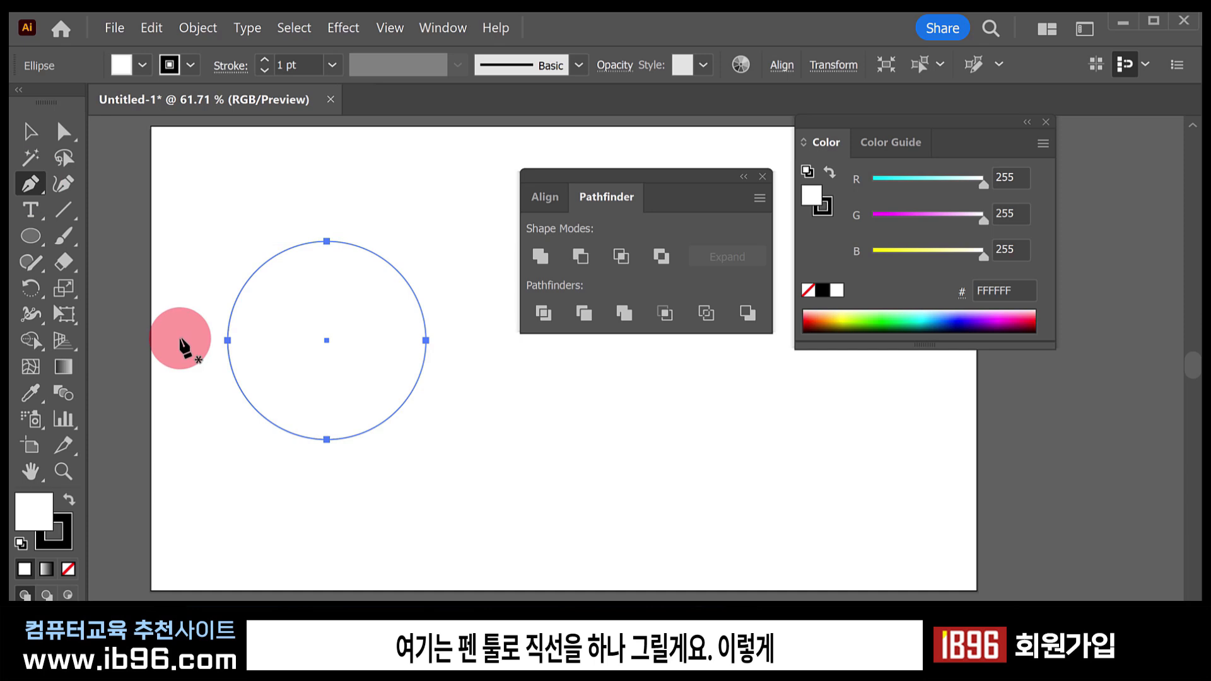
left_click(505, 337)
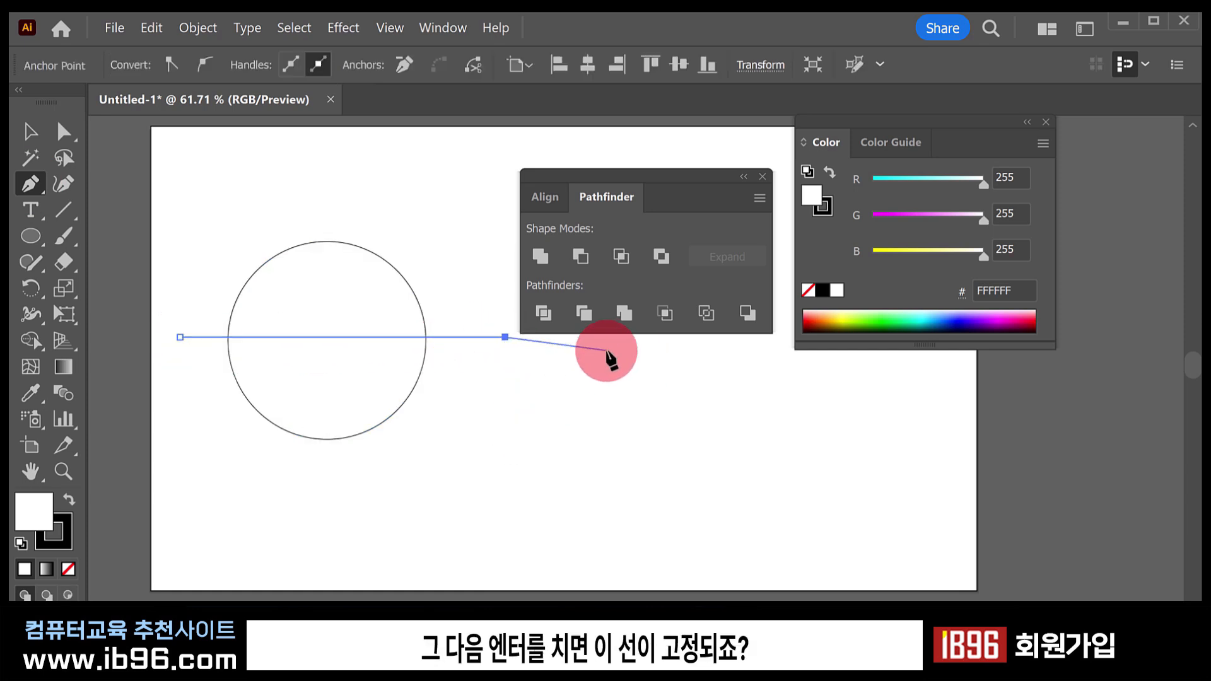
key("Return")
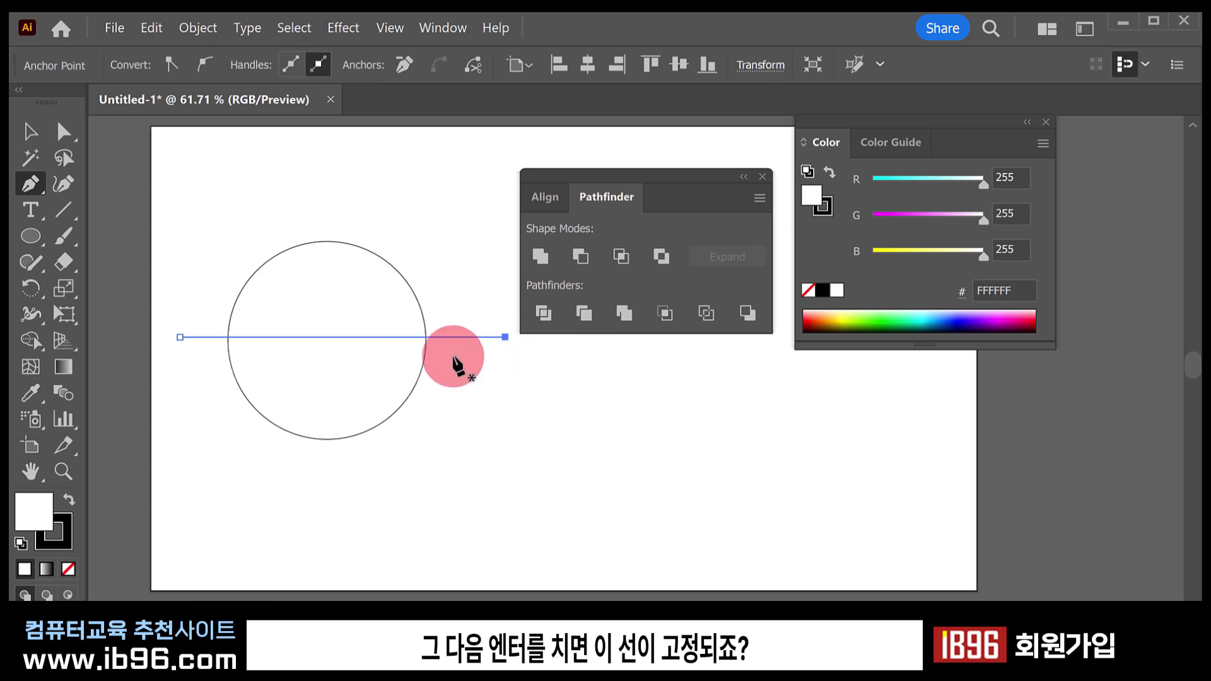
left_click(27, 136)
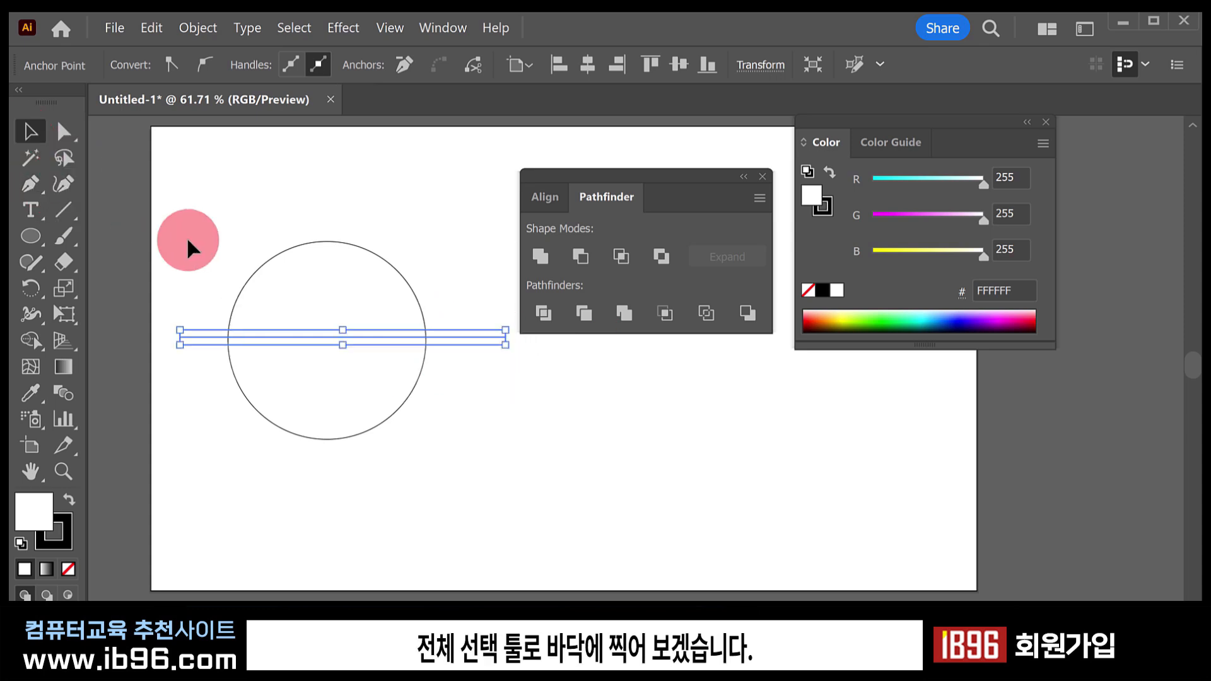
left_click(214, 238)
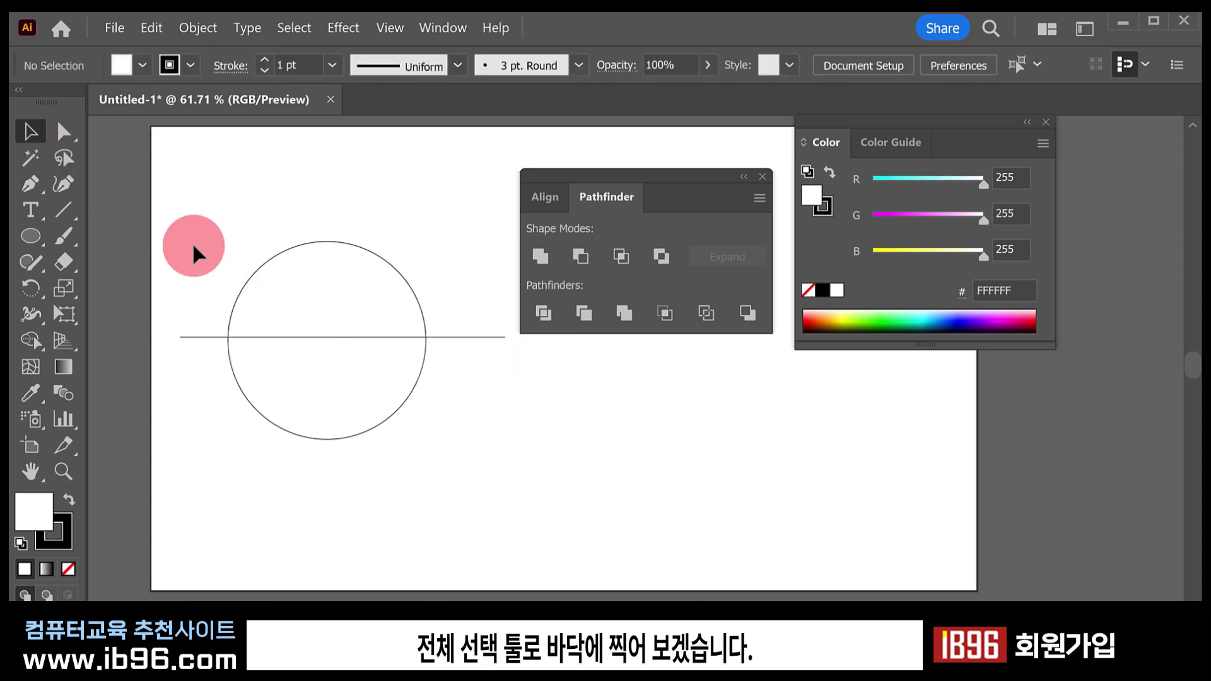
left_click(466, 345)
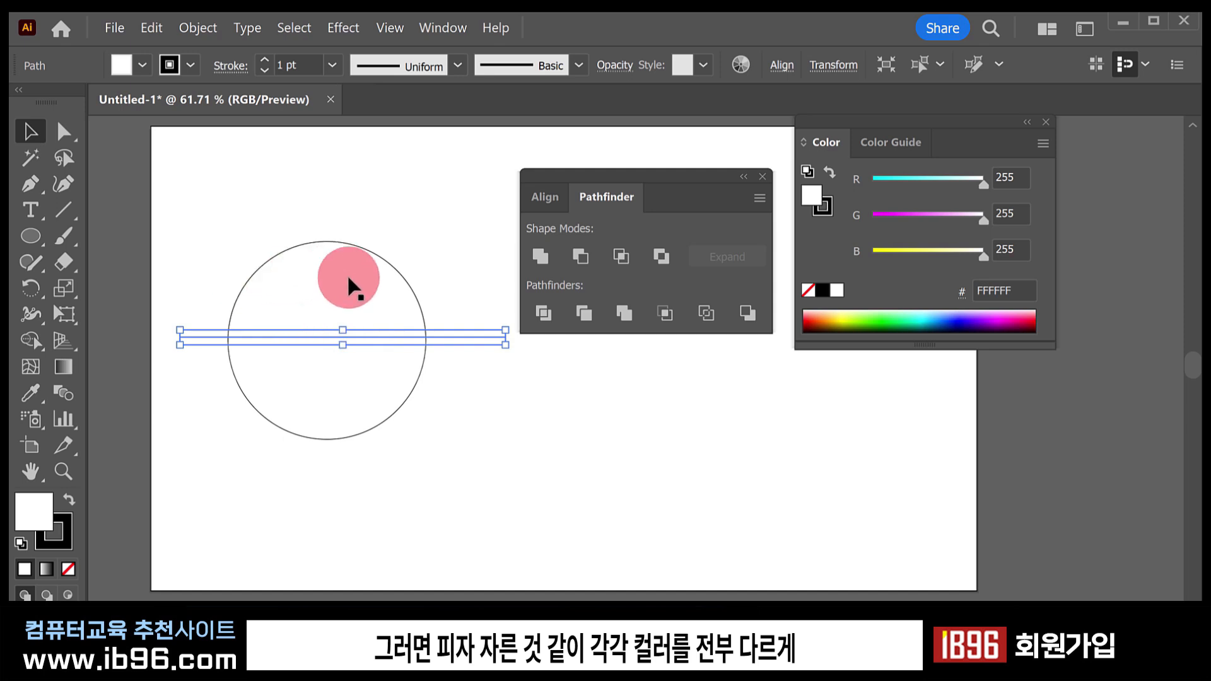
Draw a vertical line and a 45° diagonal from upper right to lower left across the circle with the Pen tool.
left_click(29, 183)
left_click(323, 199)
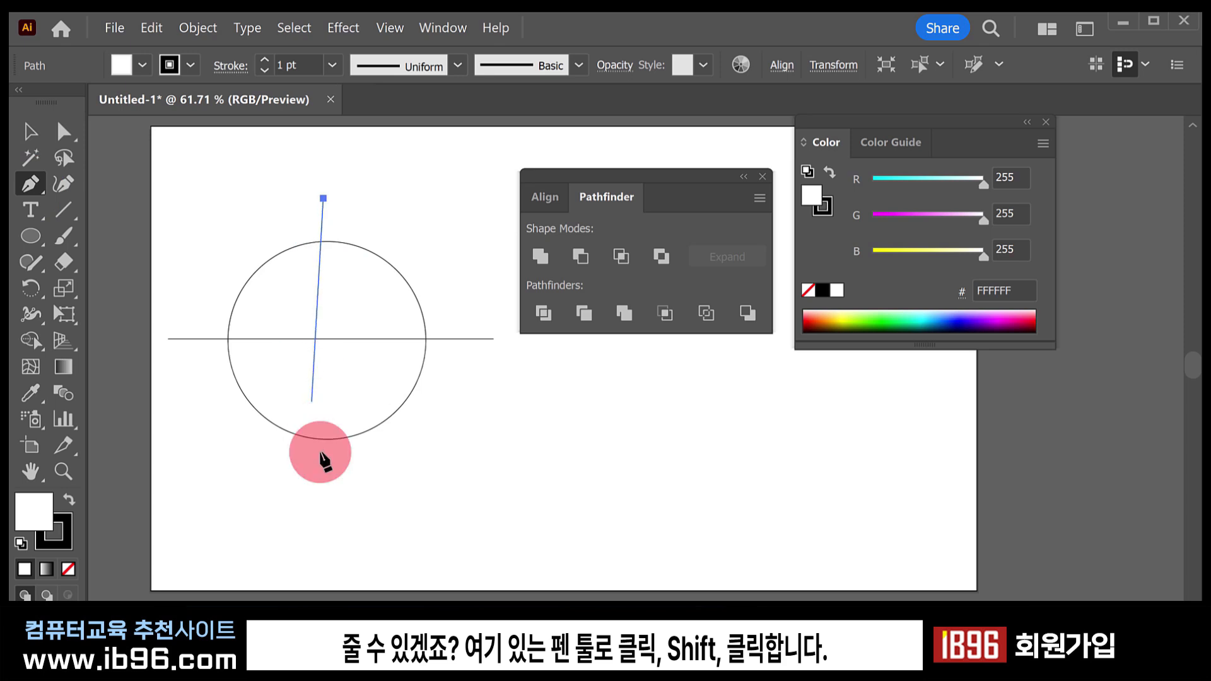
left_click(328, 479, "shift")
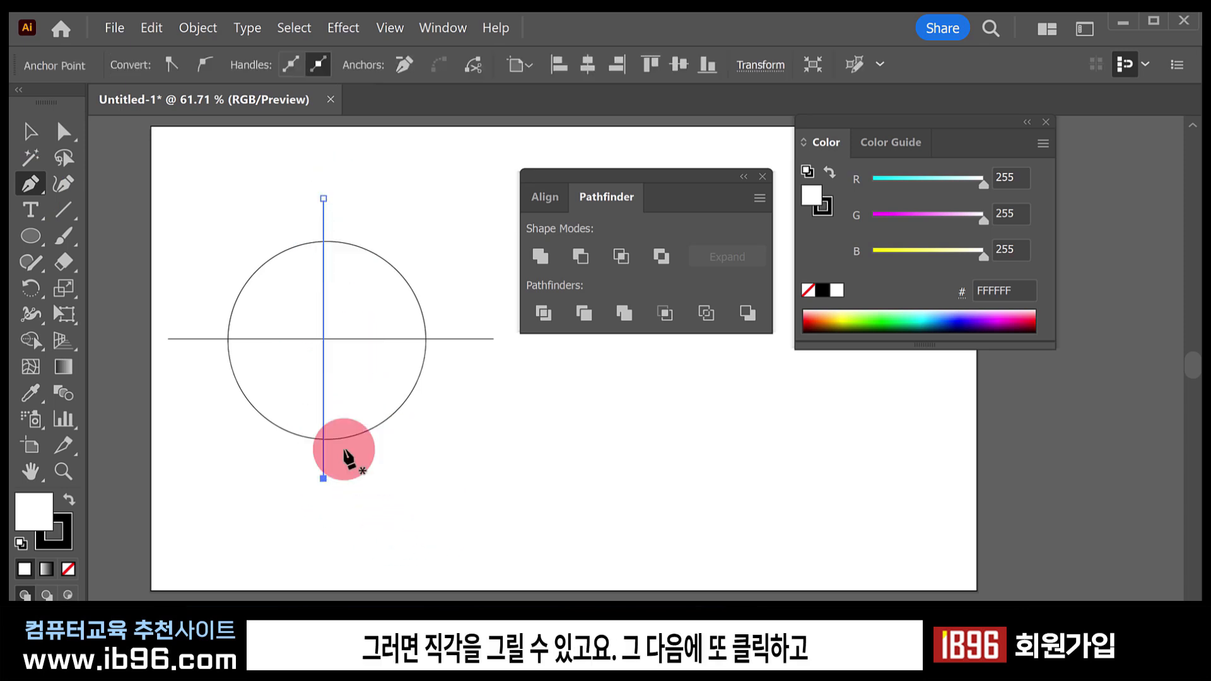
left_click(454, 223)
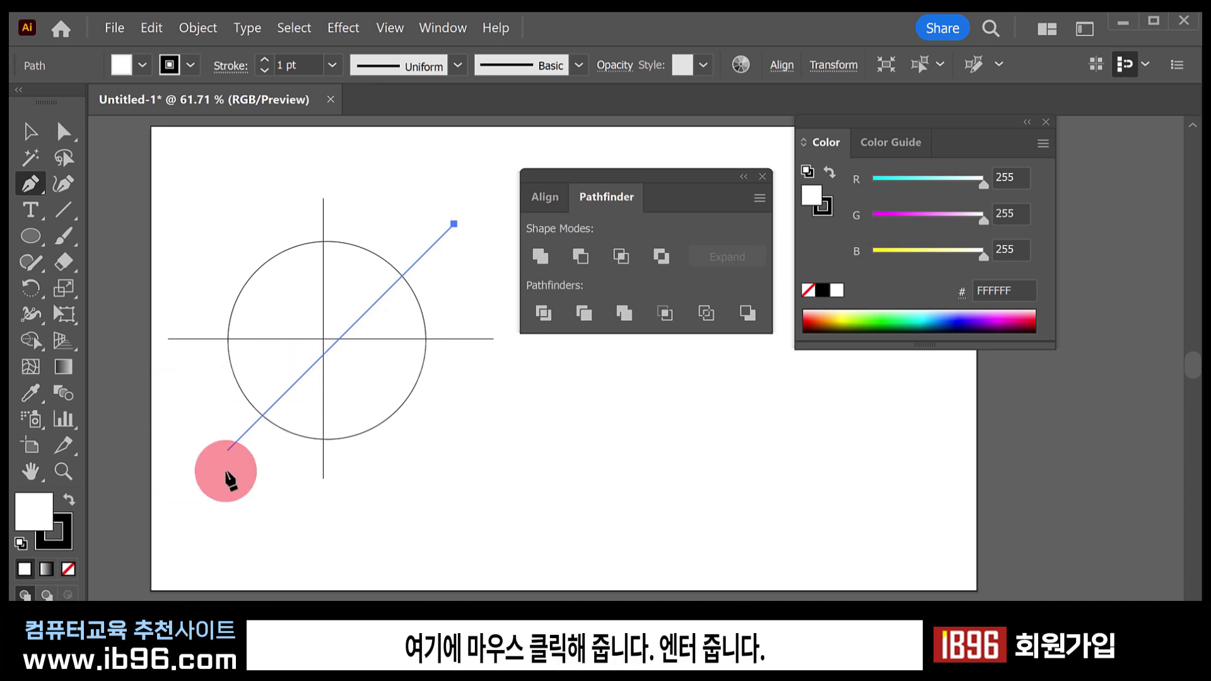
left_click(222, 455)
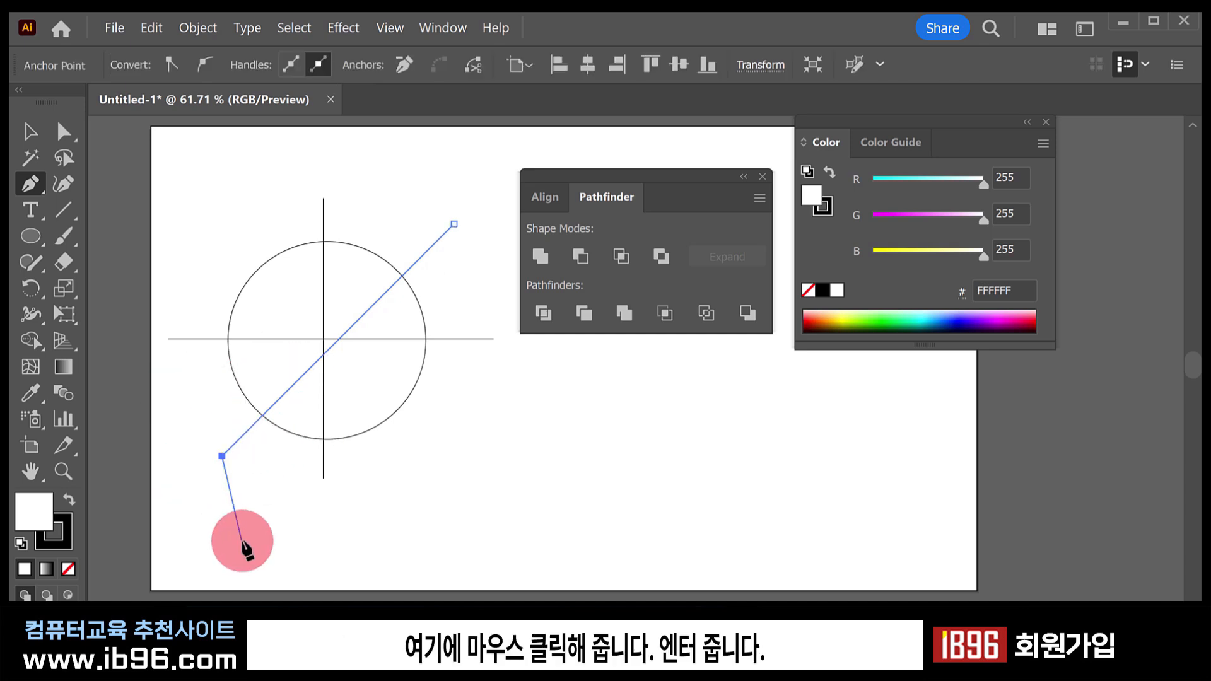
key("Return")
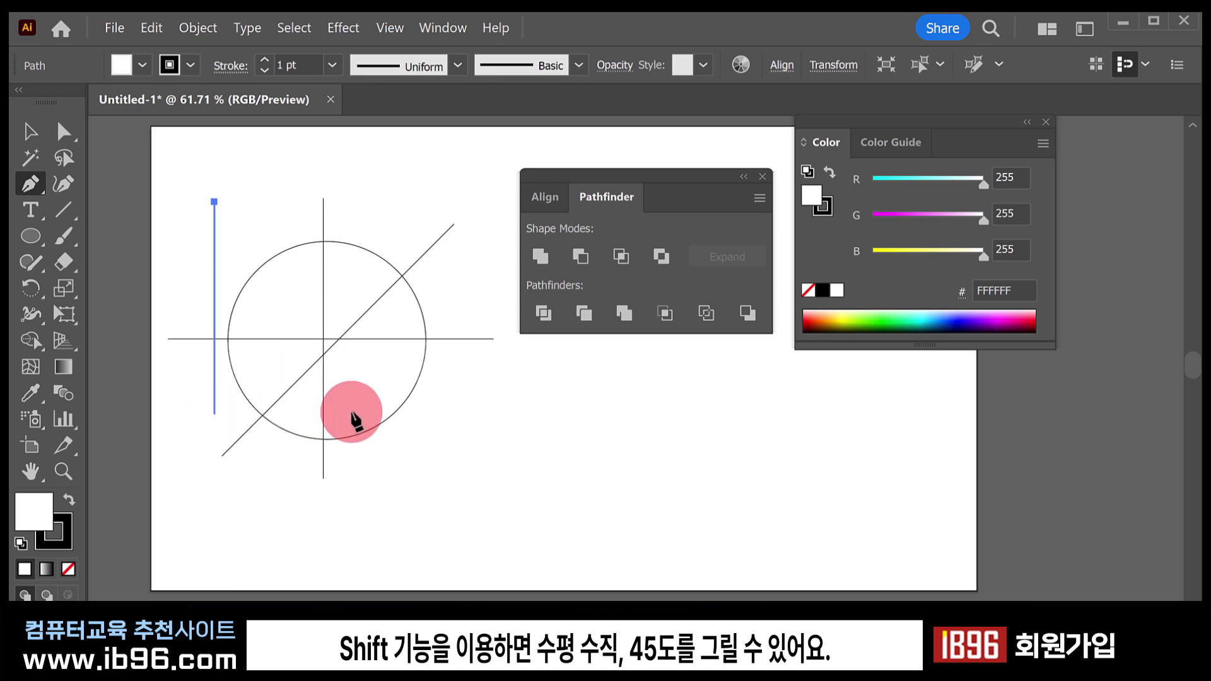
Draw the opposite 45° diagonal from upper left to lower right across the circle, and deselect it.
left_click(464, 451)
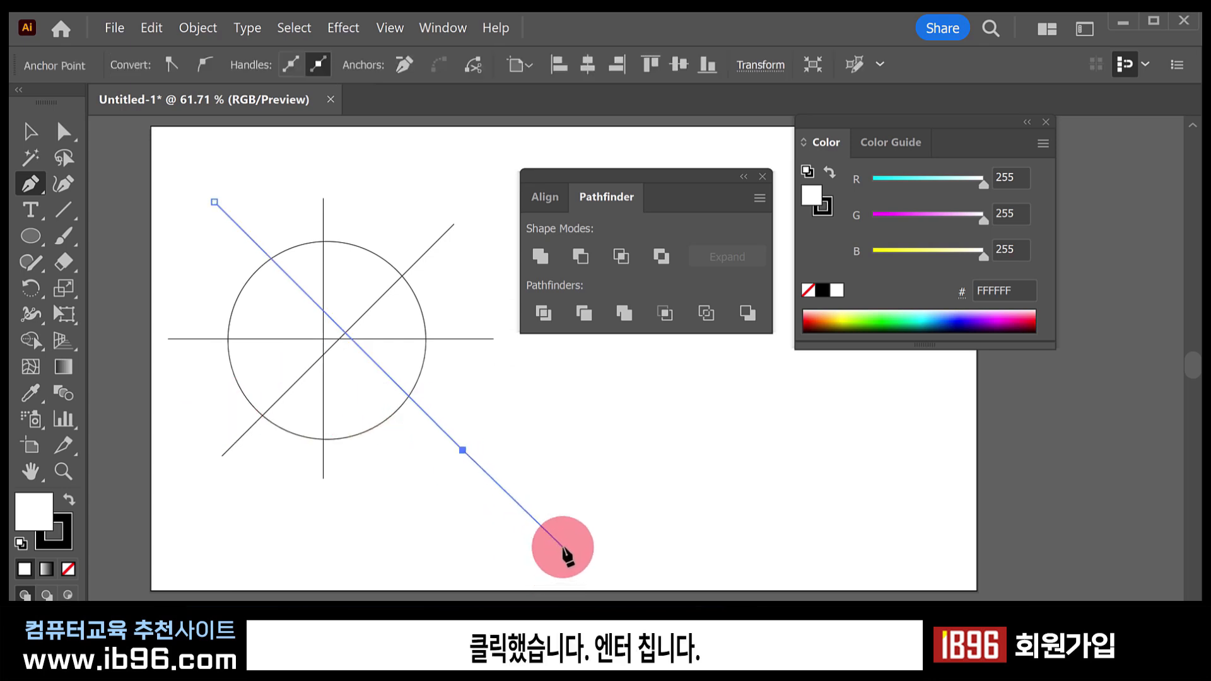
key("Return")
left_click(30, 131)
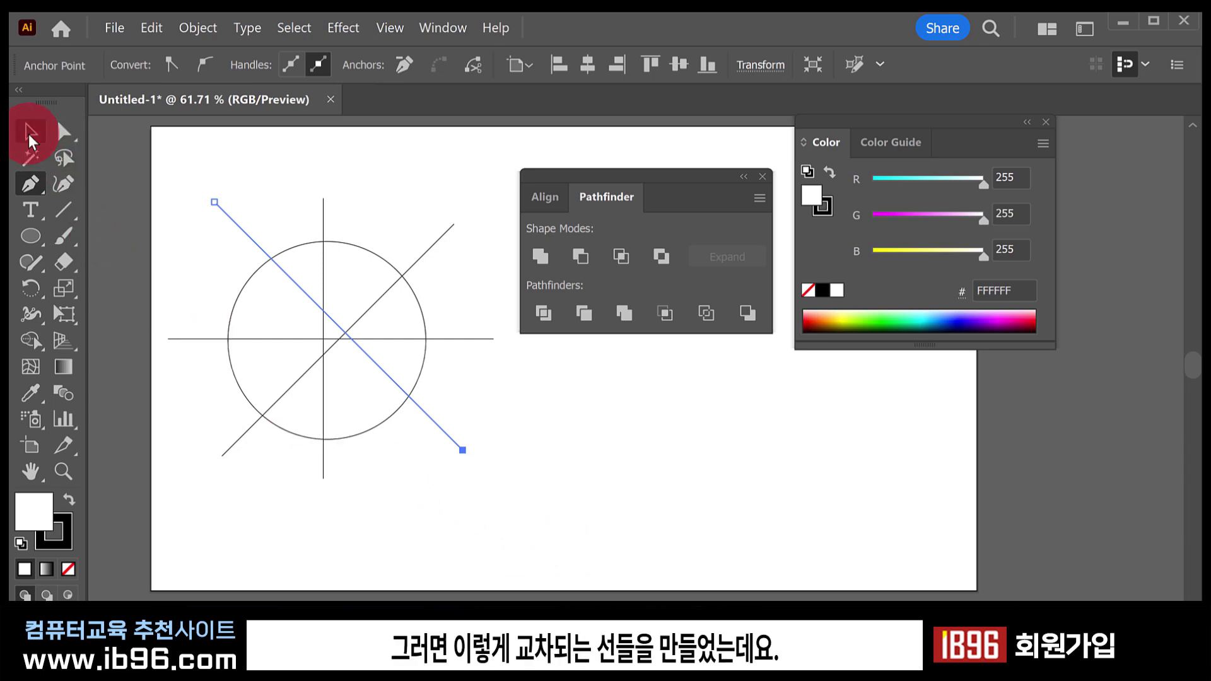
left_click(201, 251)
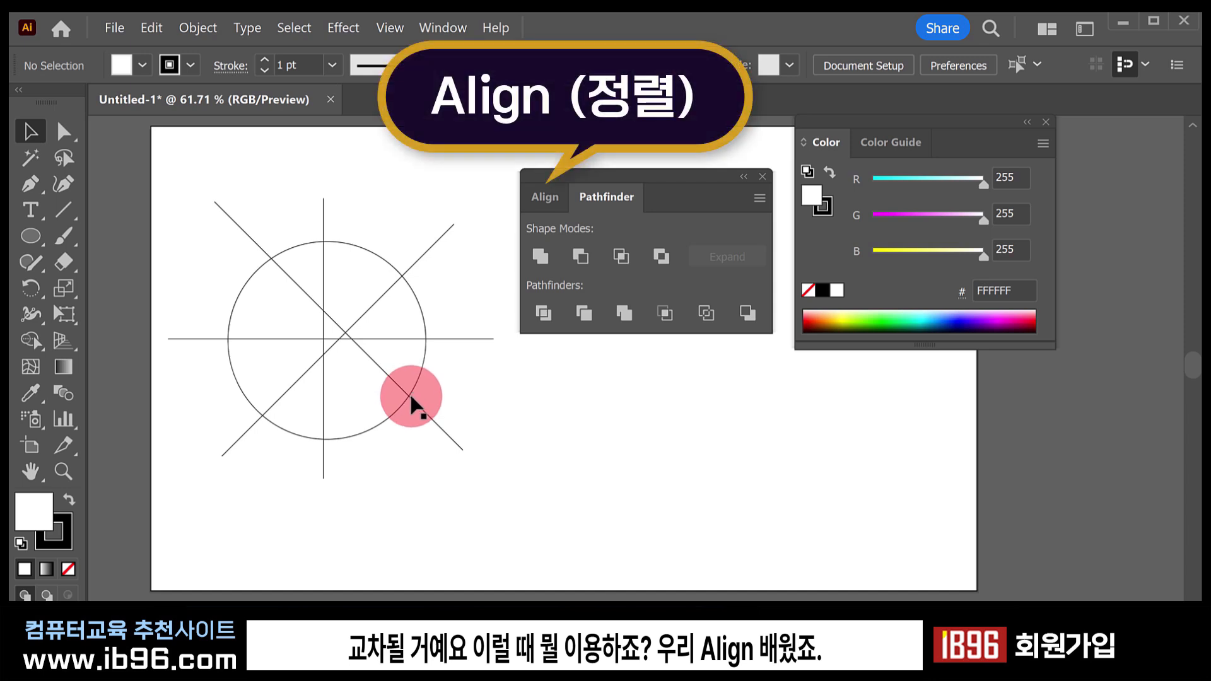
Align the circle and all four lines to each other by their horizontal and vertical centers.
left_click(537, 202)
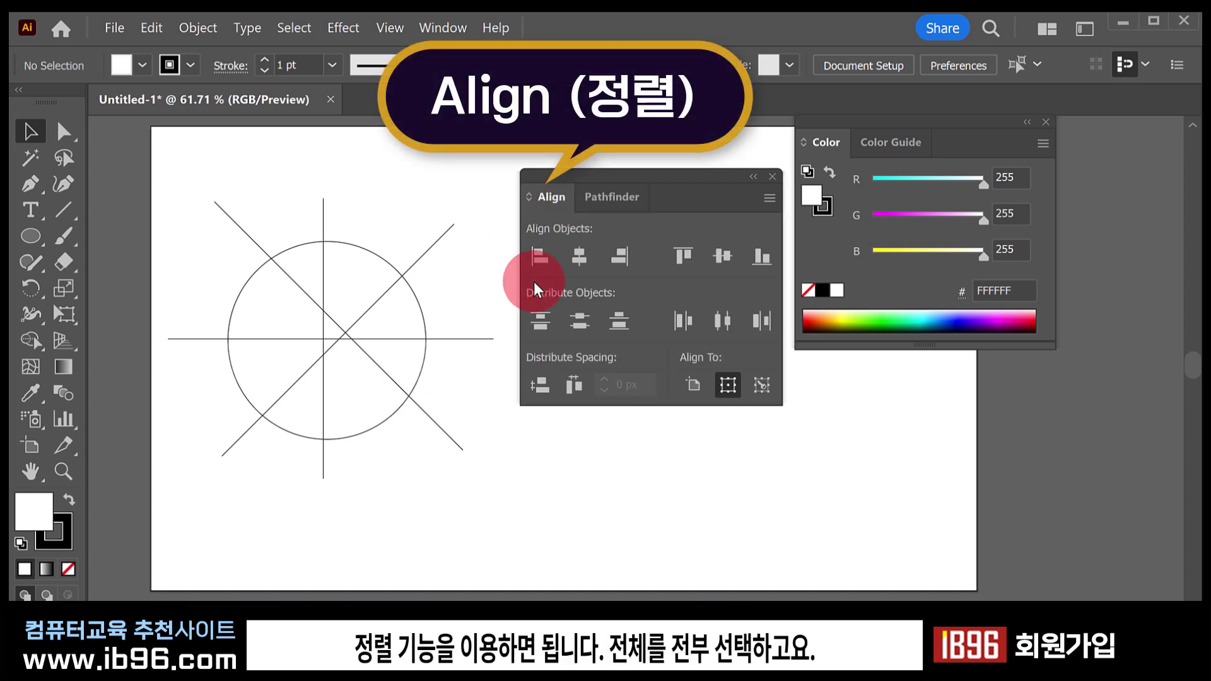
left_click_drag(187, 168, 477, 490)
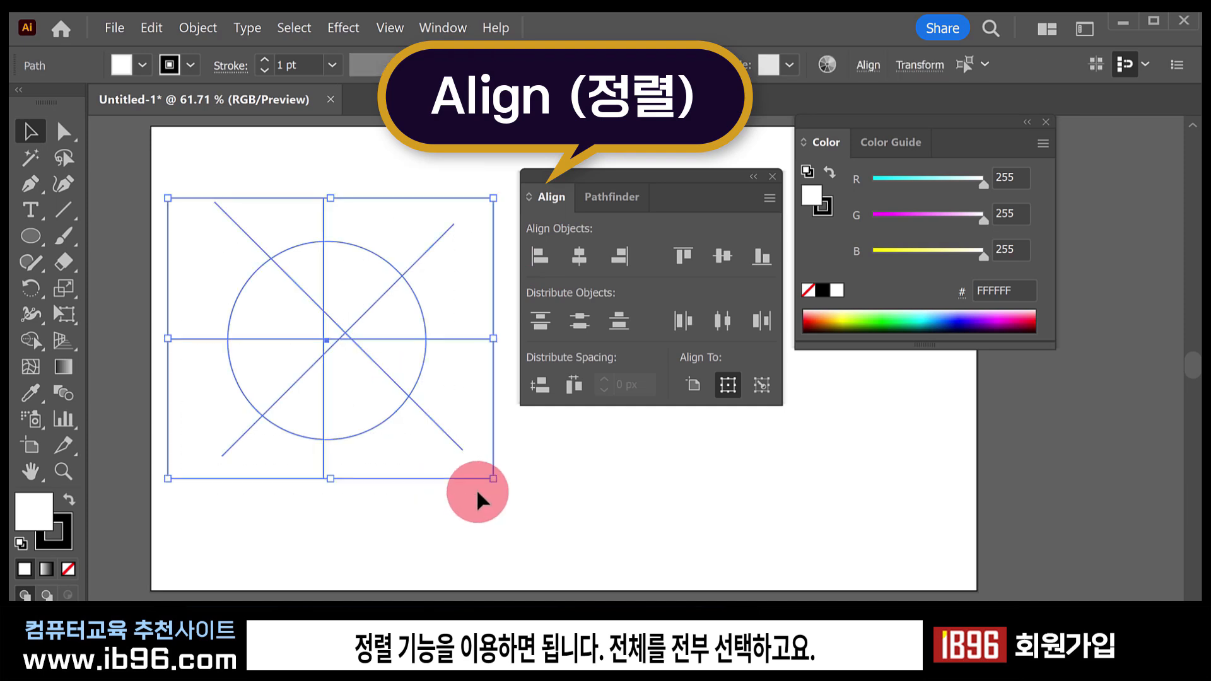
left_click(577, 256)
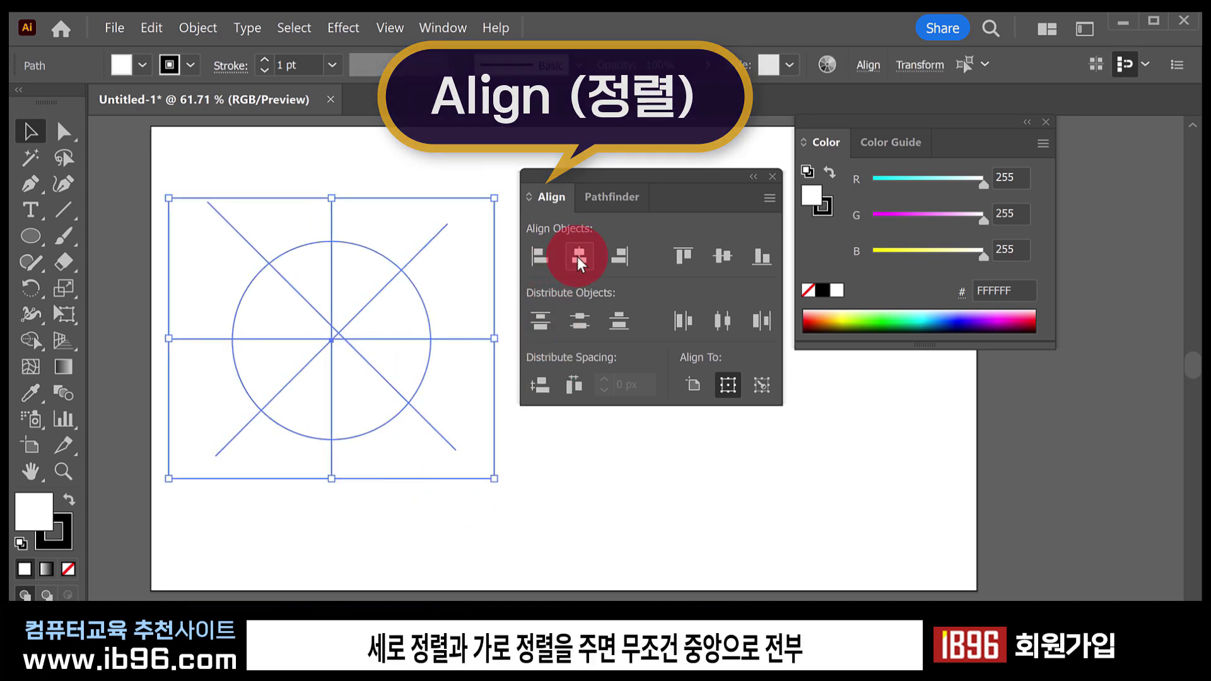
left_click(710, 256)
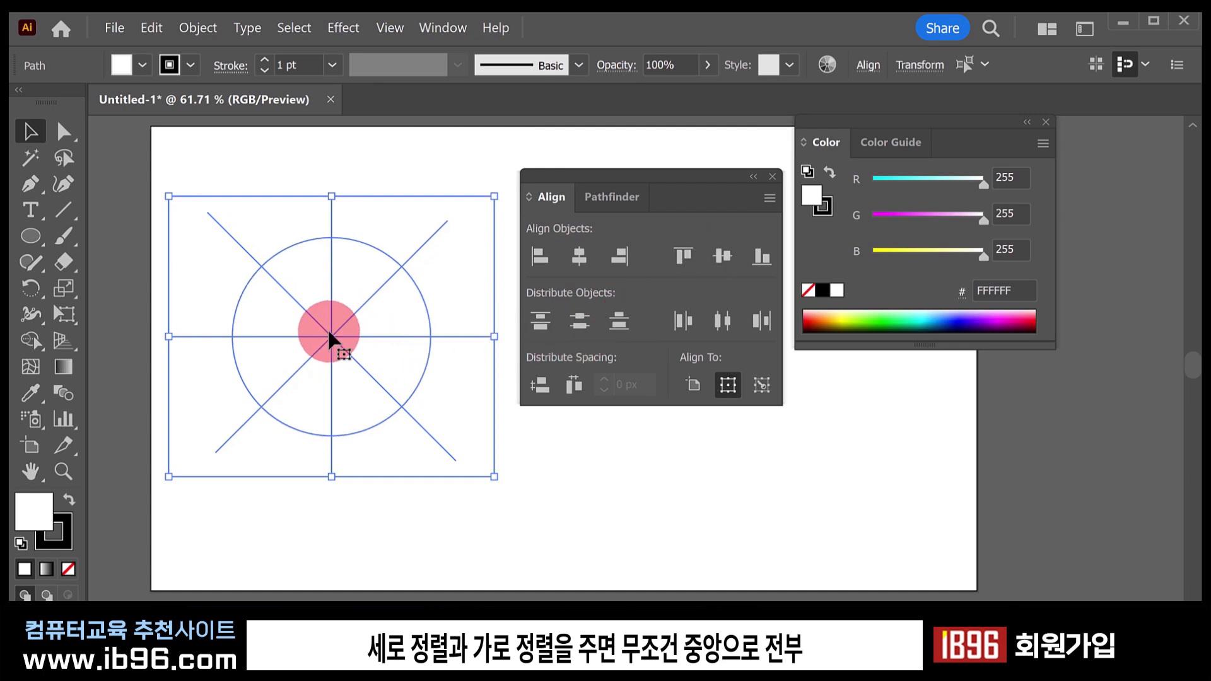
left_click(411, 521)
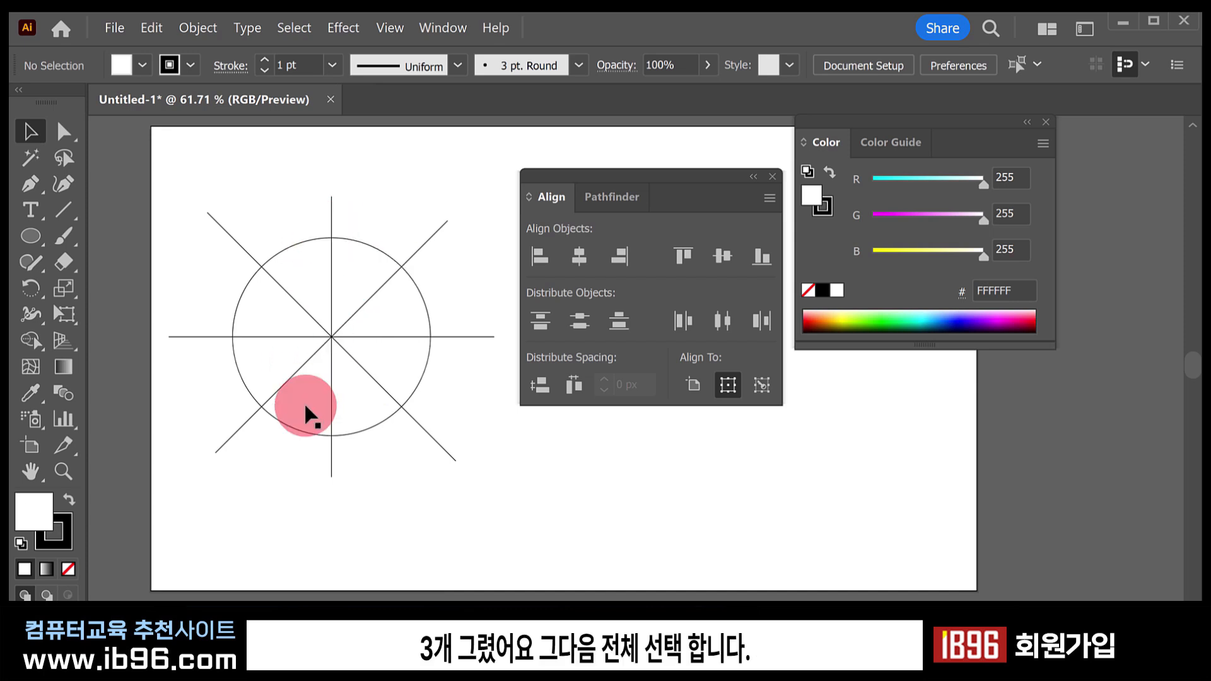
Cut the circle along the four crossing lines by selecting them all together and applying the Pathfinder Divide operation.
left_click_drag(467, 168, 233, 474)
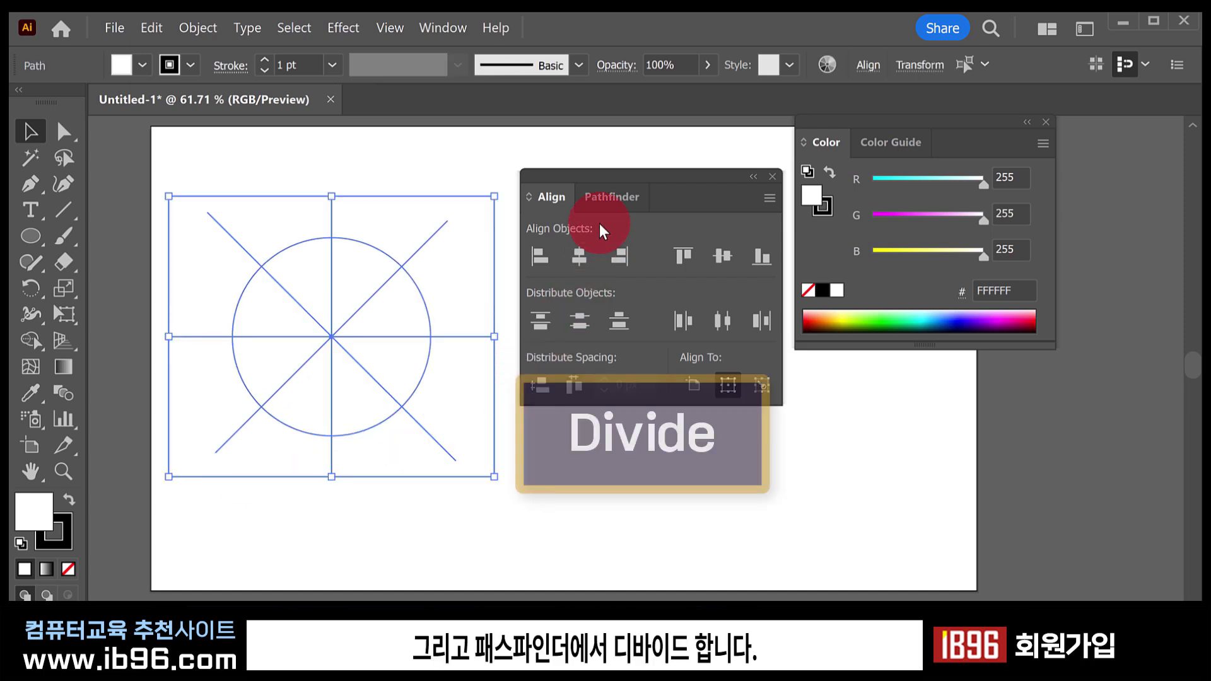
left_click(603, 201)
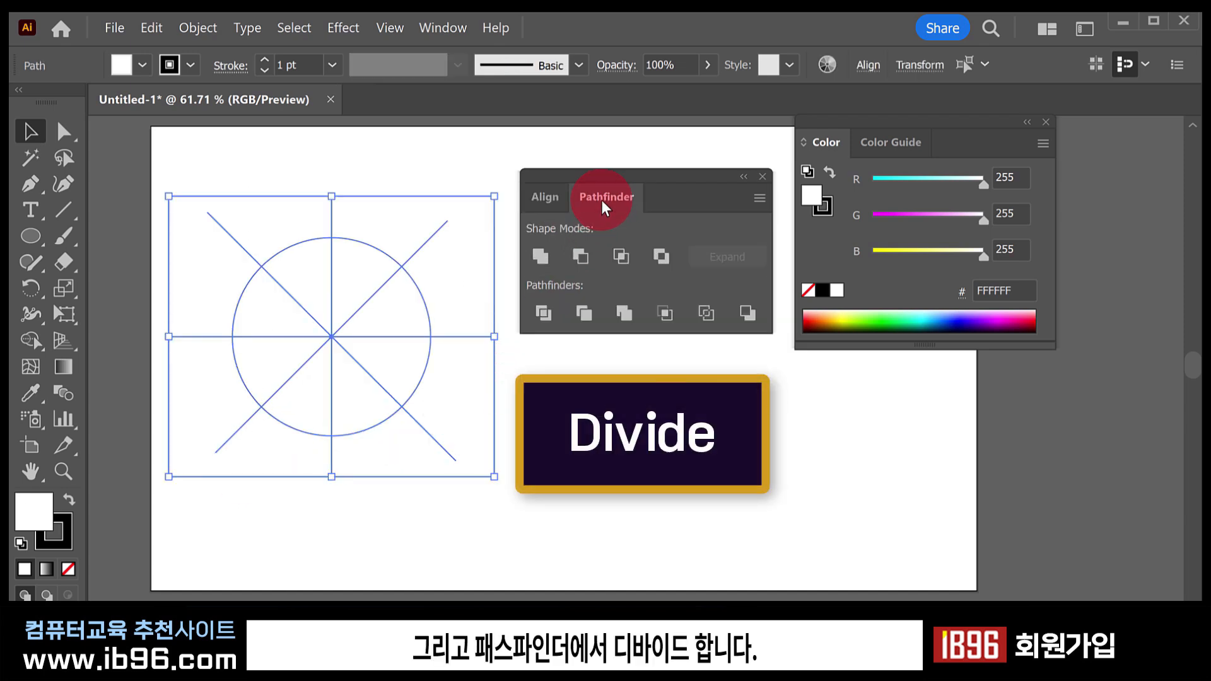
left_click(544, 314)
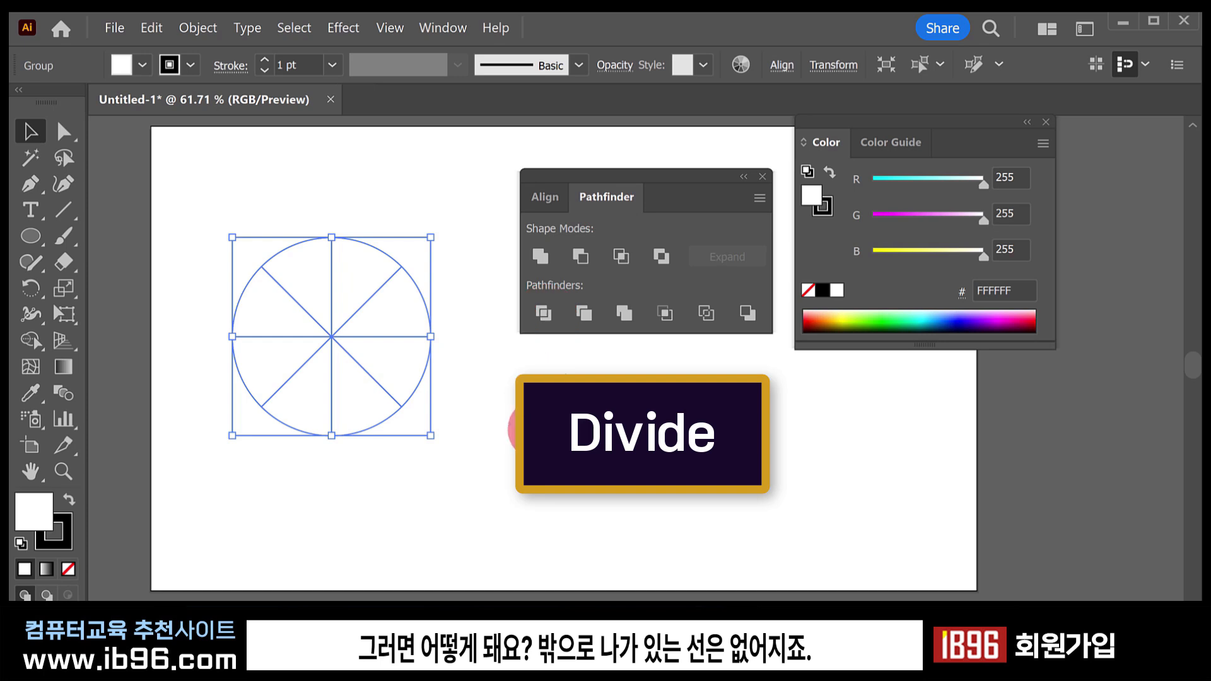
left_click(401, 270)
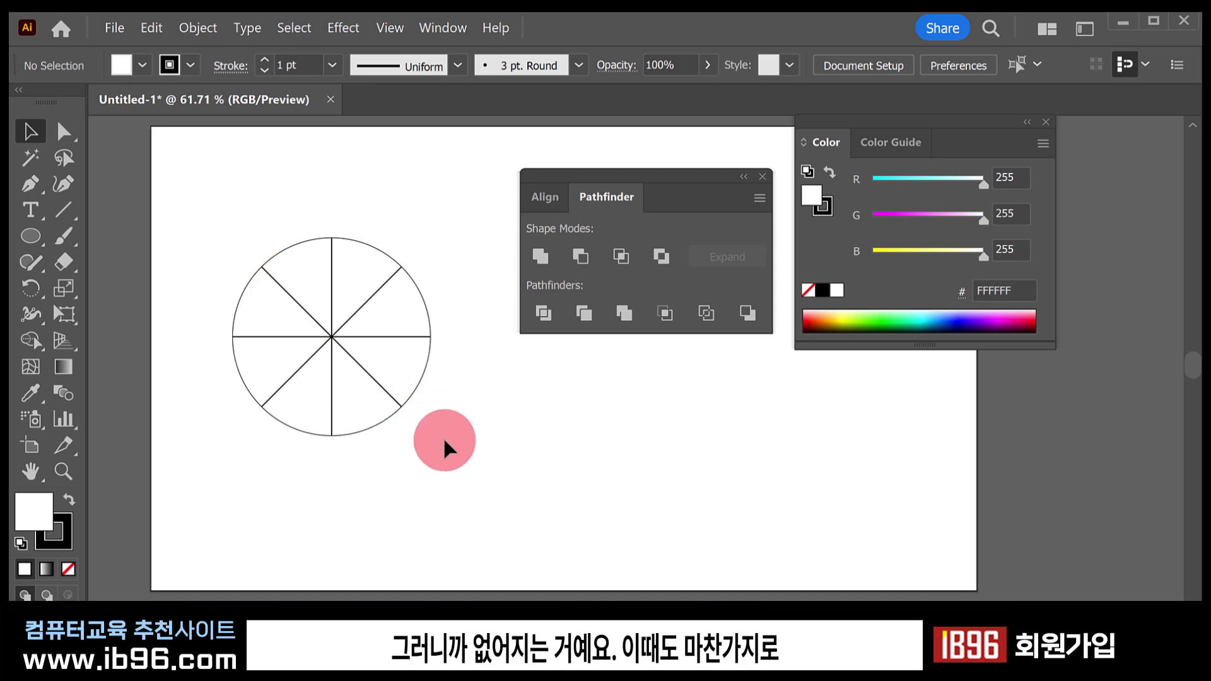
Ungroup the divided circle so that each slice is a separate object, and deselect everything.
left_click(376, 360)
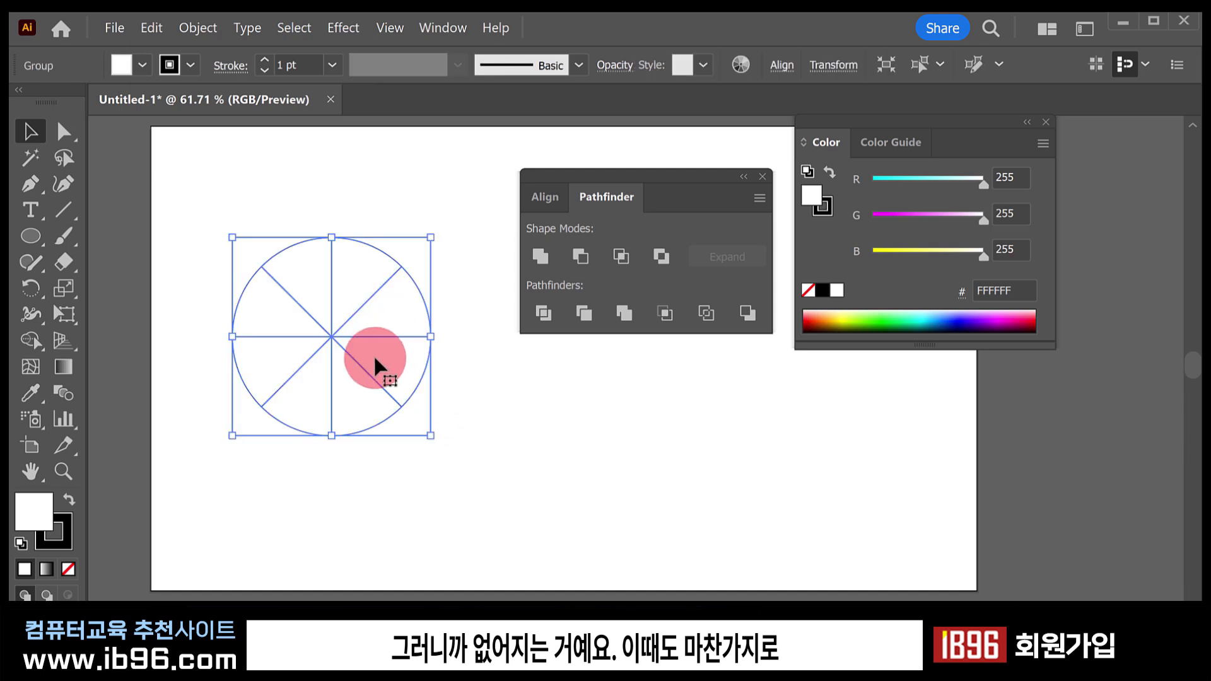
left_click(187, 29)
left_click(282, 183)
left_click(489, 498)
Fill the eight slices clockwise from the upper-left one with red, yellow, bright green, cyan, beige C7B299, orange, dark green and blue.
left_click(346, 268)
left_click(277, 306)
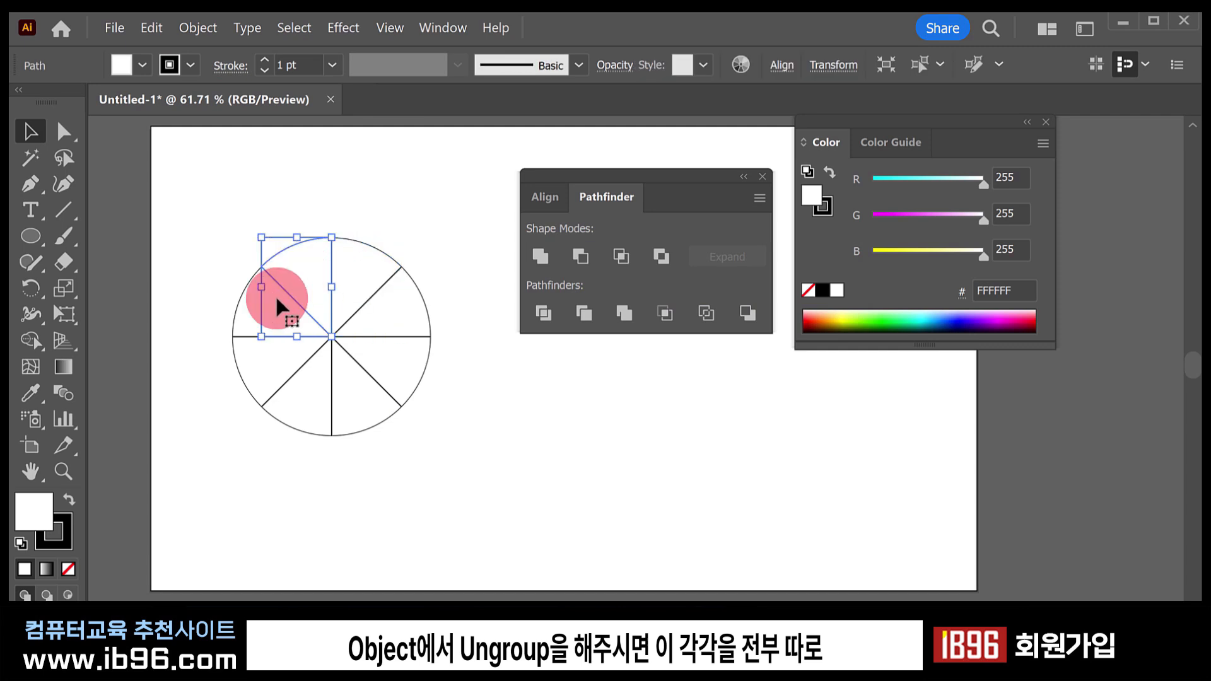
left_click(235, 310)
left_click(241, 402)
left_click_drag(277, 208, 303, 293)
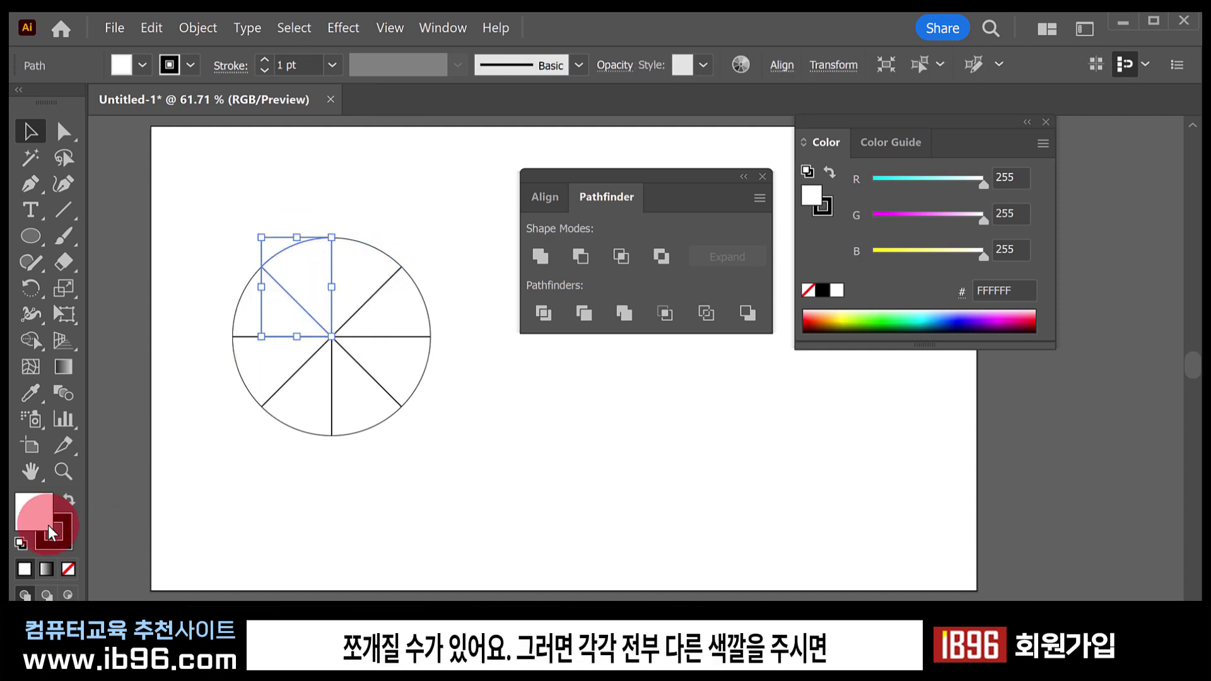
left_click(487, 426)
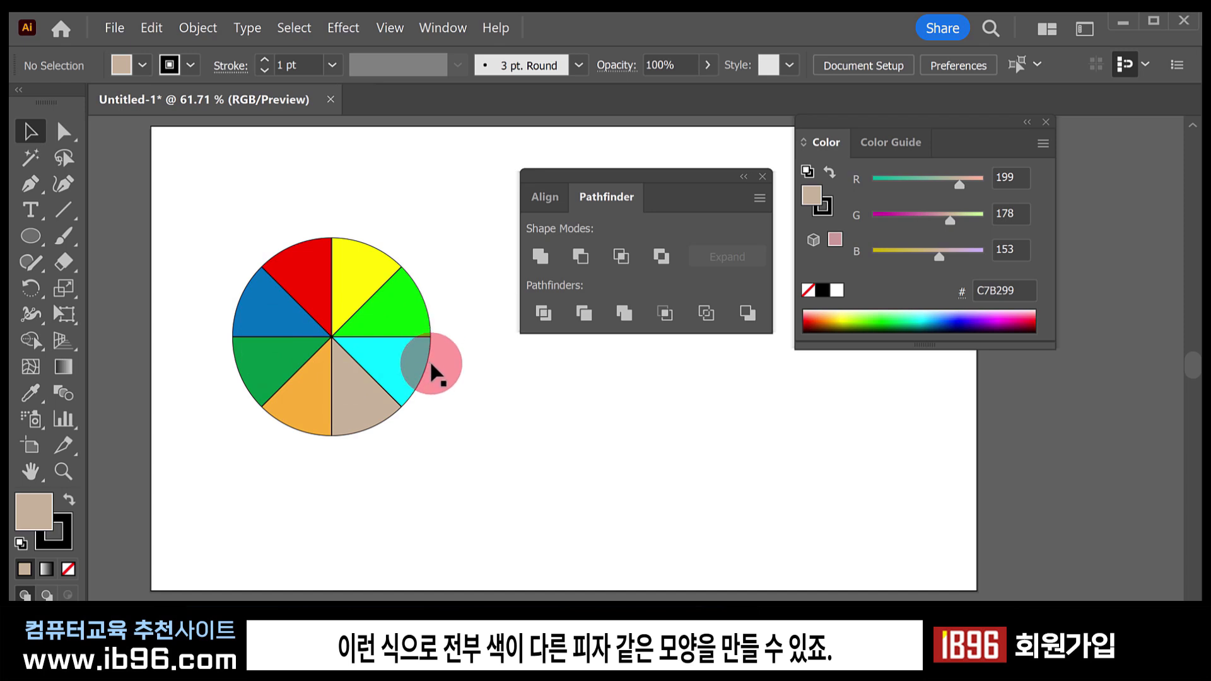
Select all the coloured slices, set their stroke to None, and deselect them.
left_click_drag(464, 190, 226, 444)
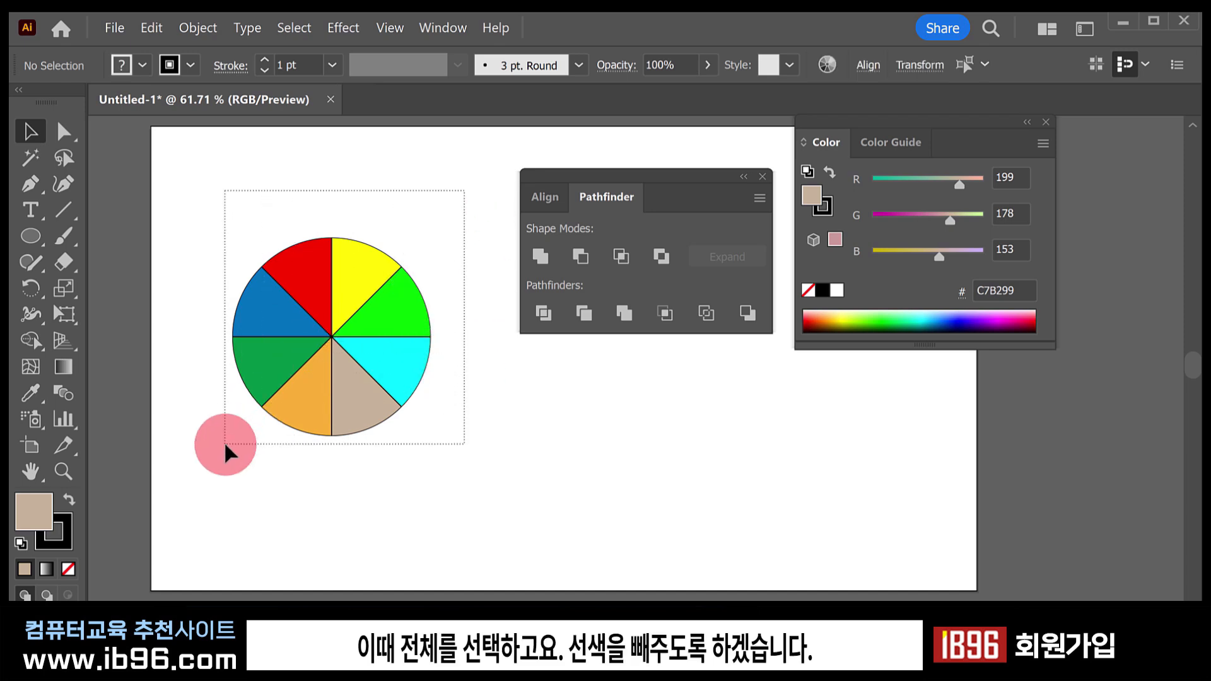
left_click(67, 538)
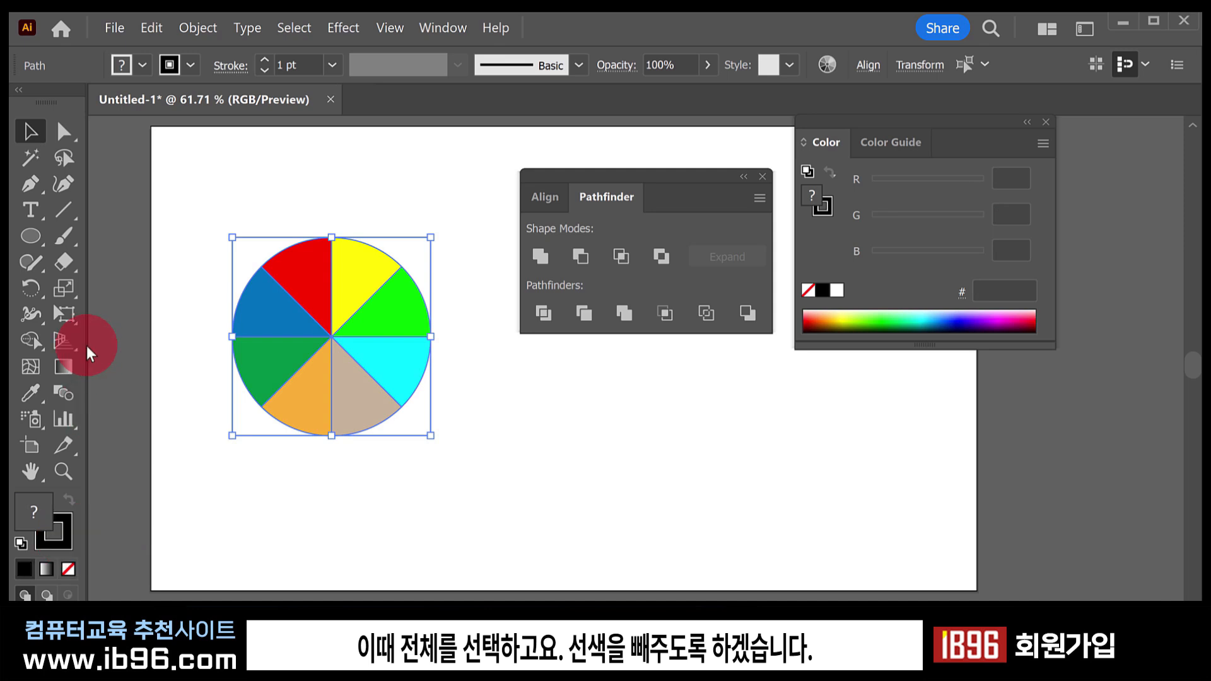
left_click(67, 523)
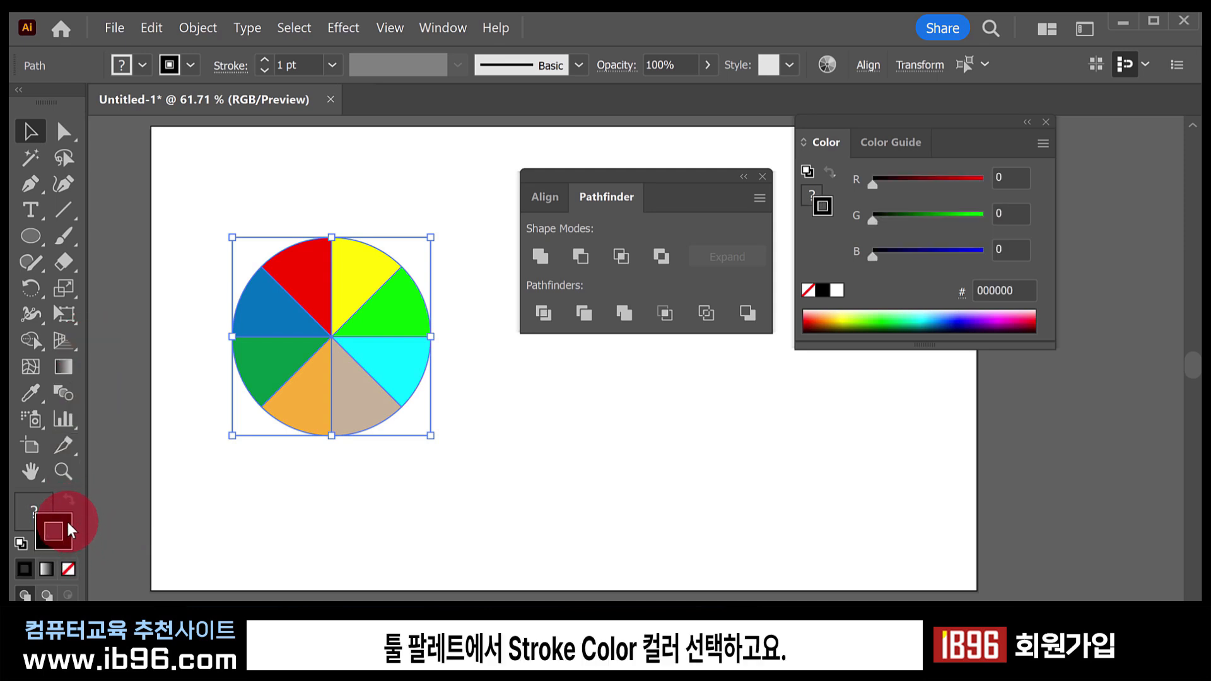
left_click(68, 569)
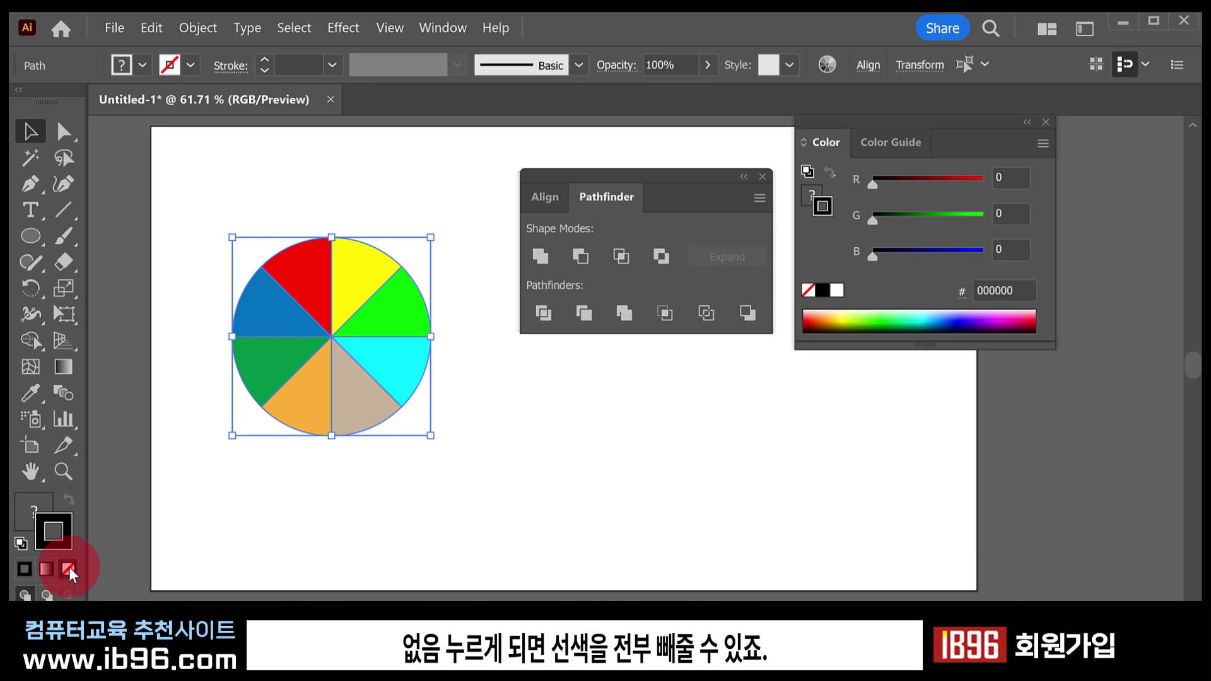
left_click(486, 417)
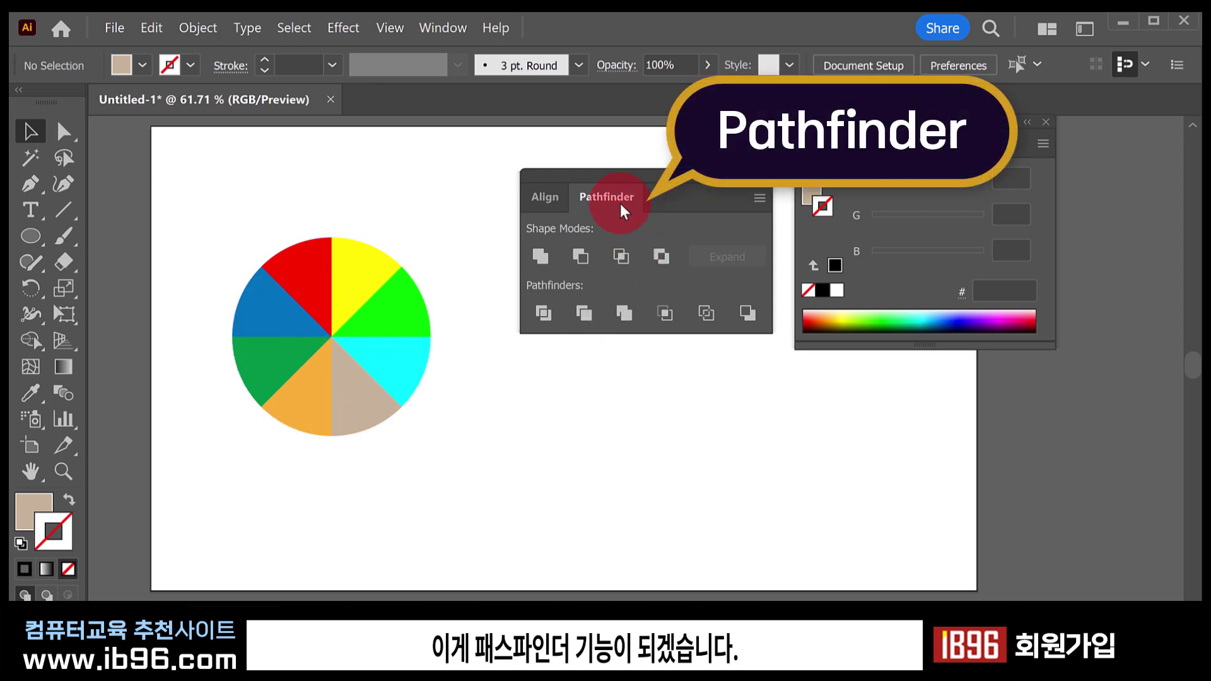
left_click(547, 199)
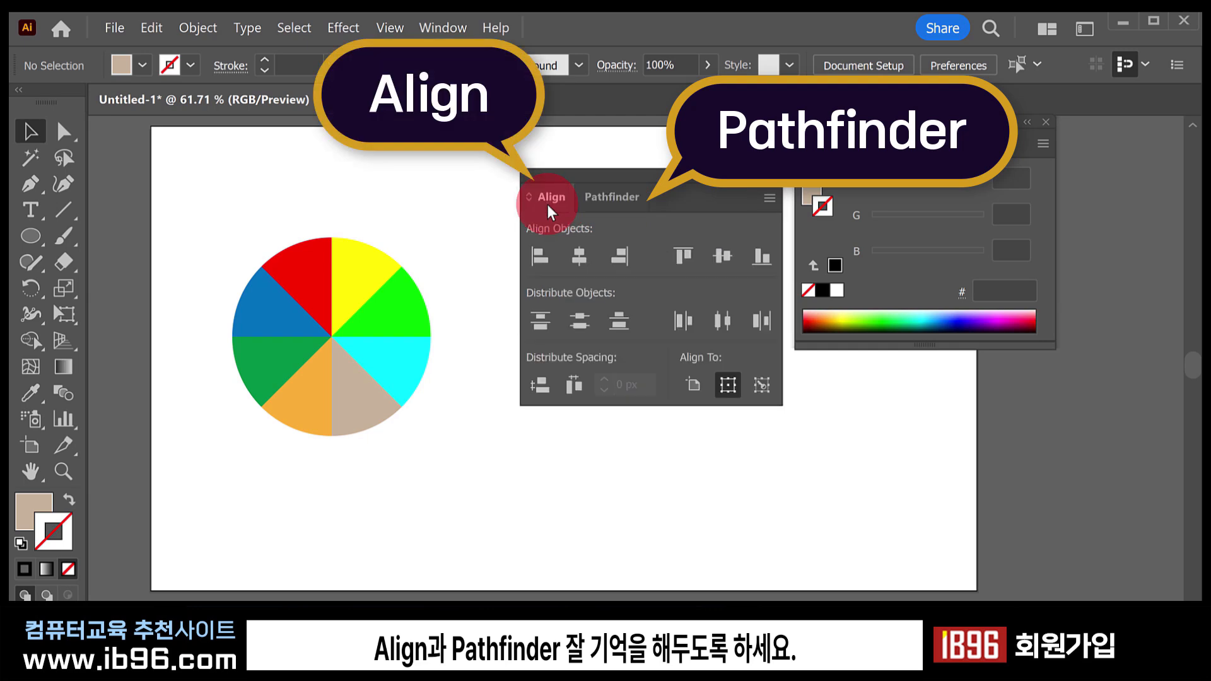
left_click(607, 196)
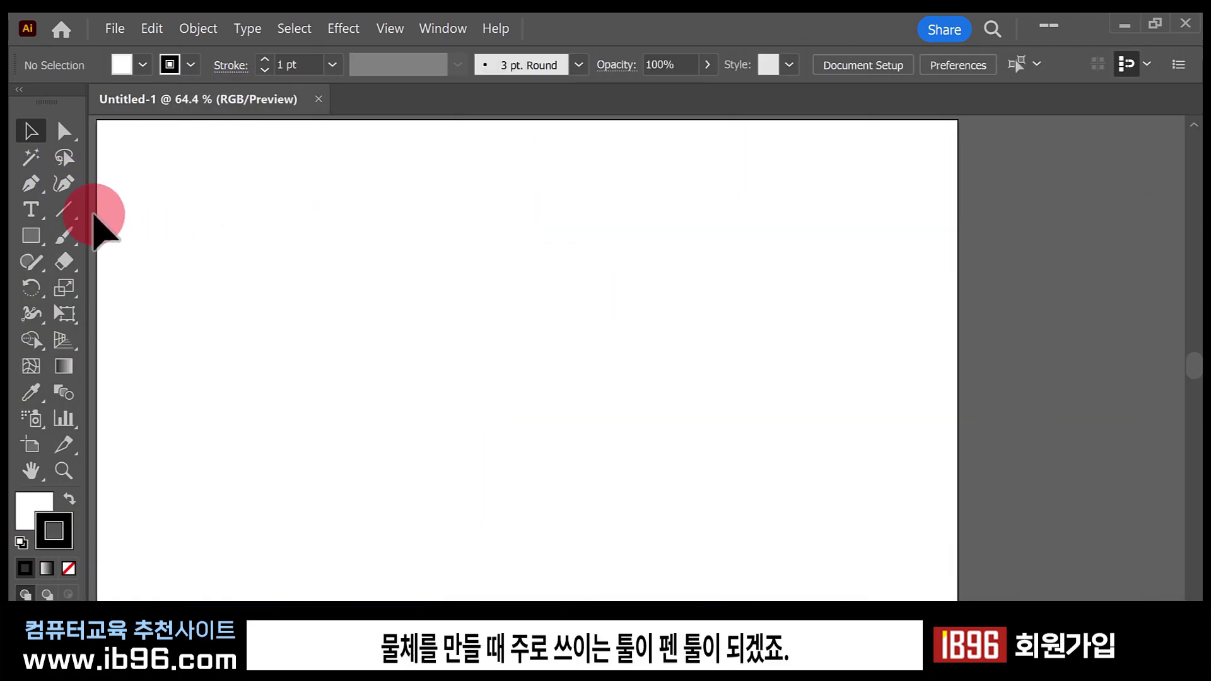
left_click(29, 184)
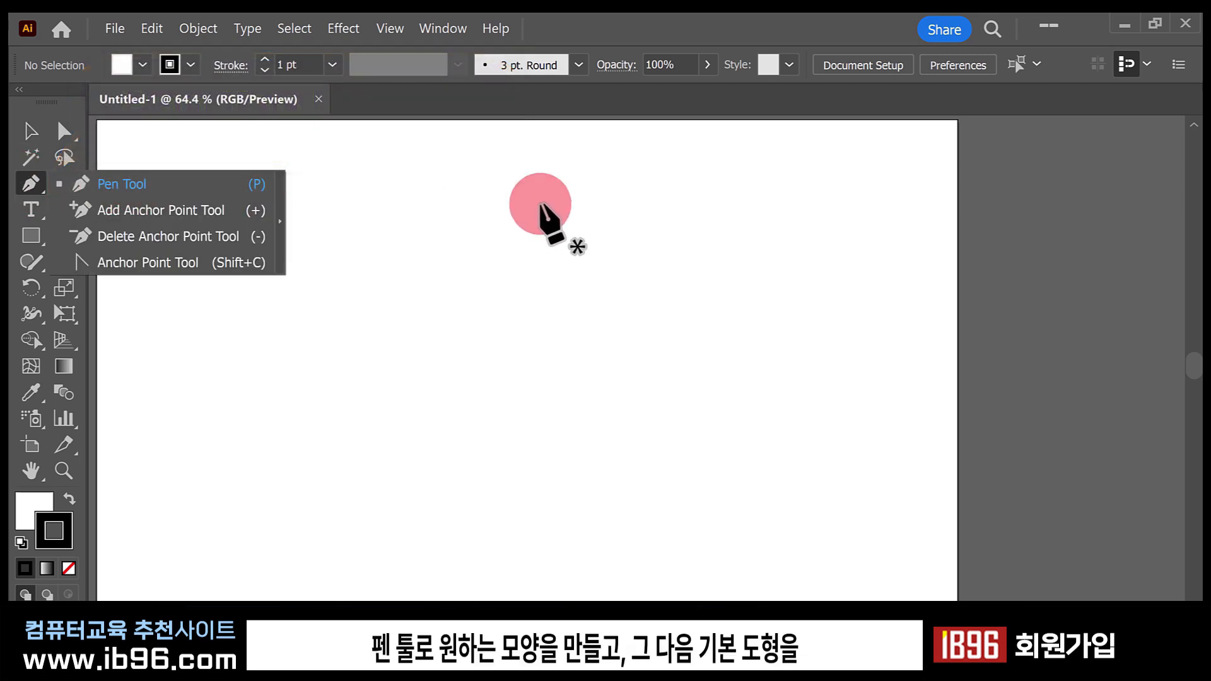
left_click(42, 230)
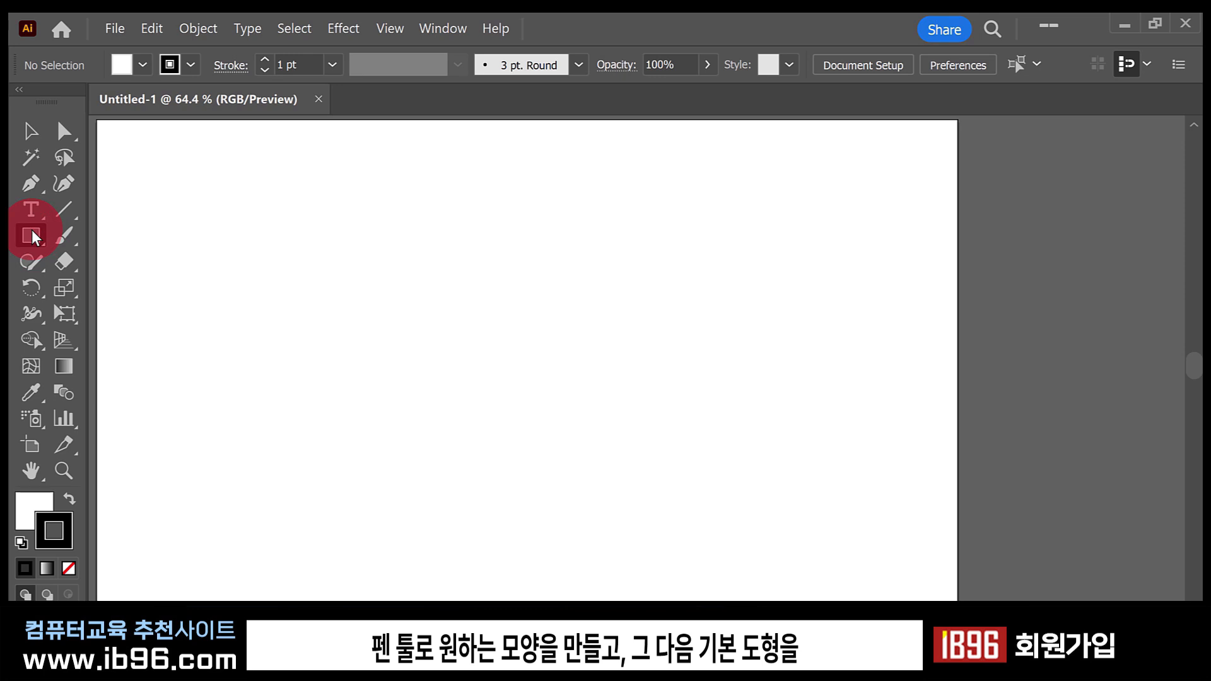
left_click(32, 230)
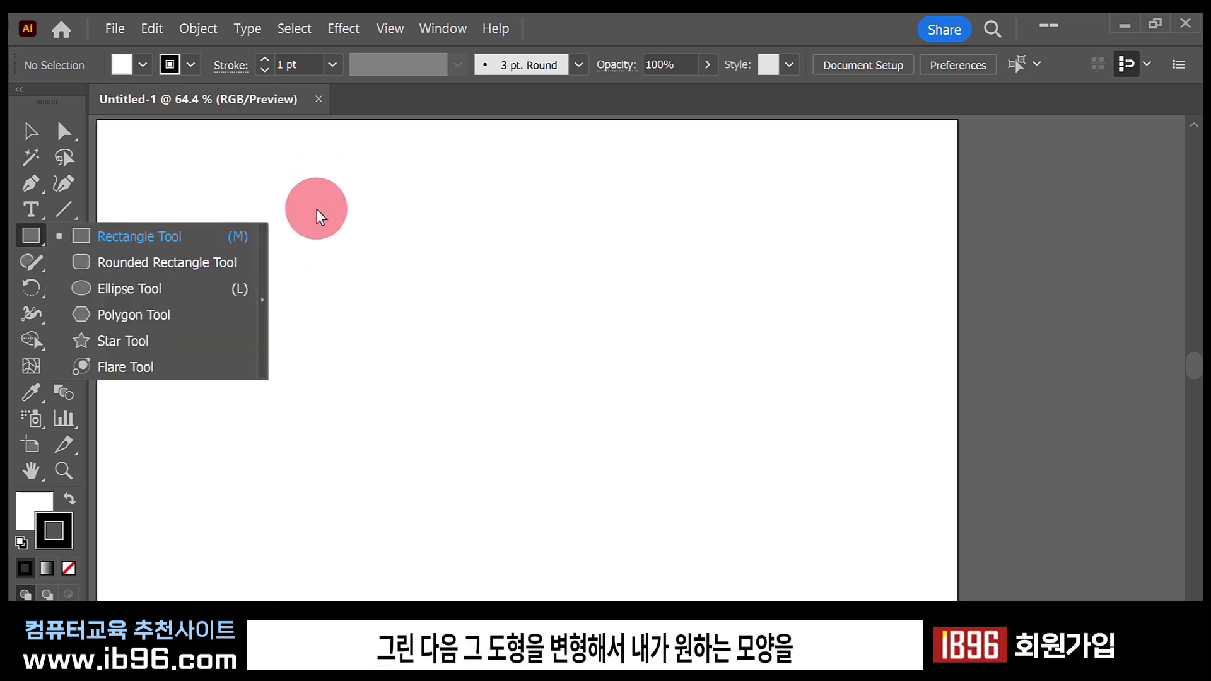
left_click(33, 233)
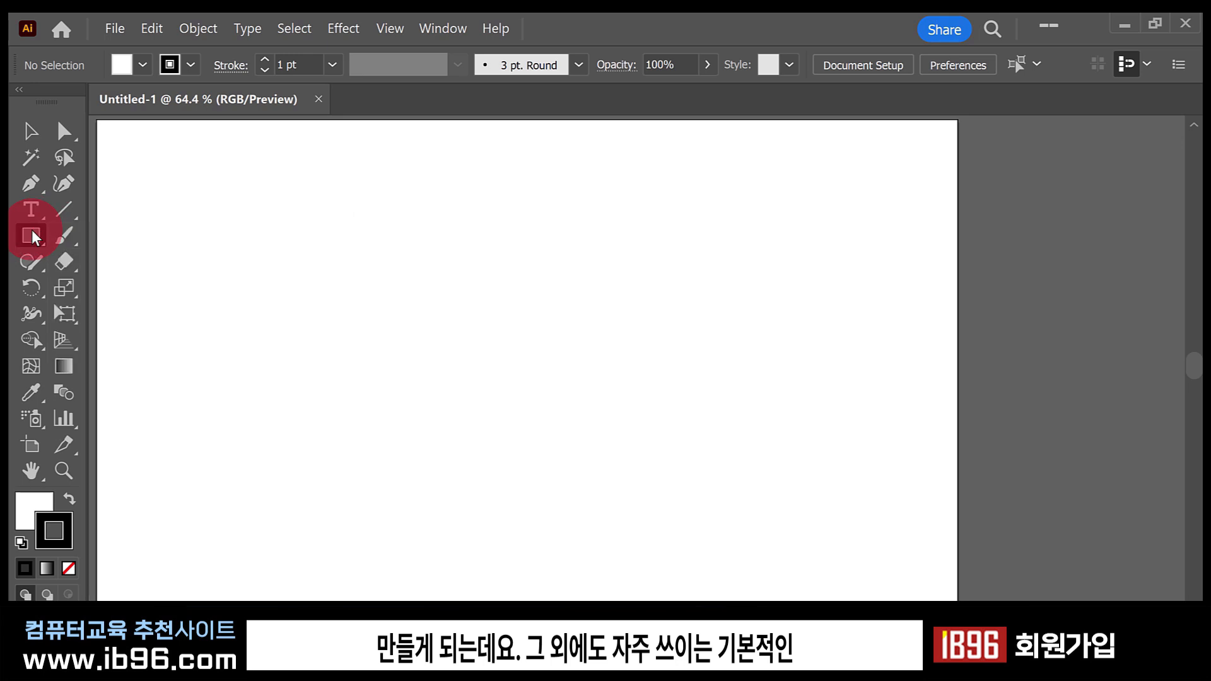
left_click(70, 213)
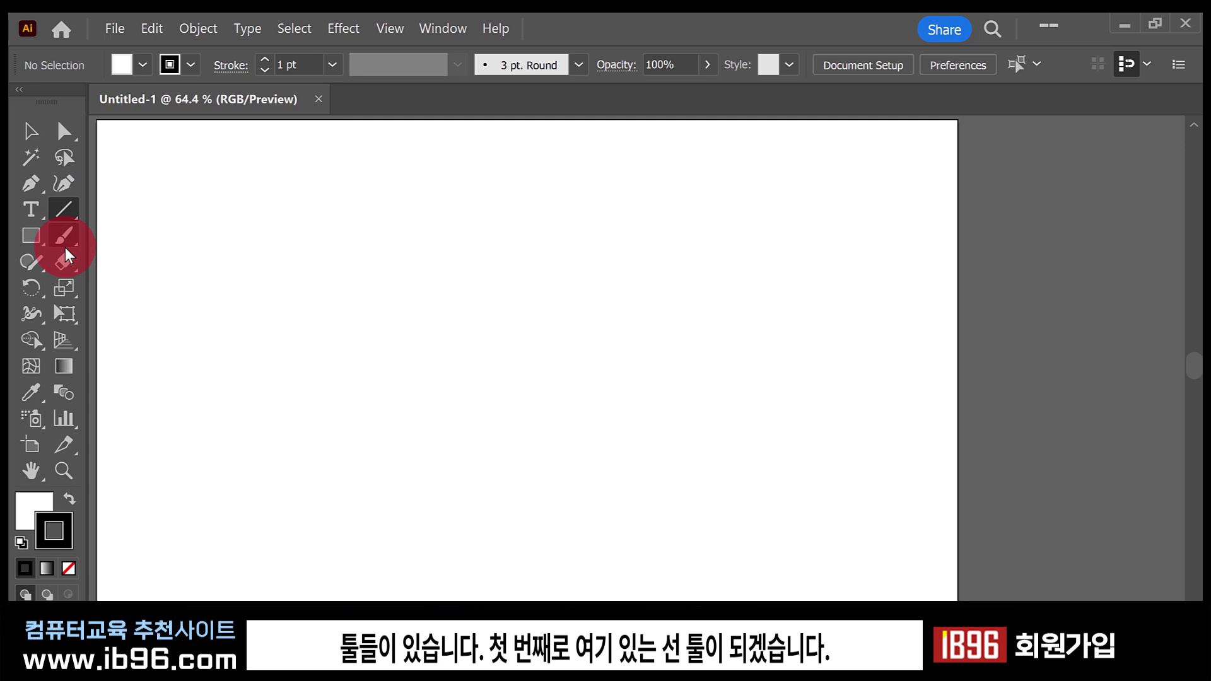
left_click_drag(66, 202, 156, 209)
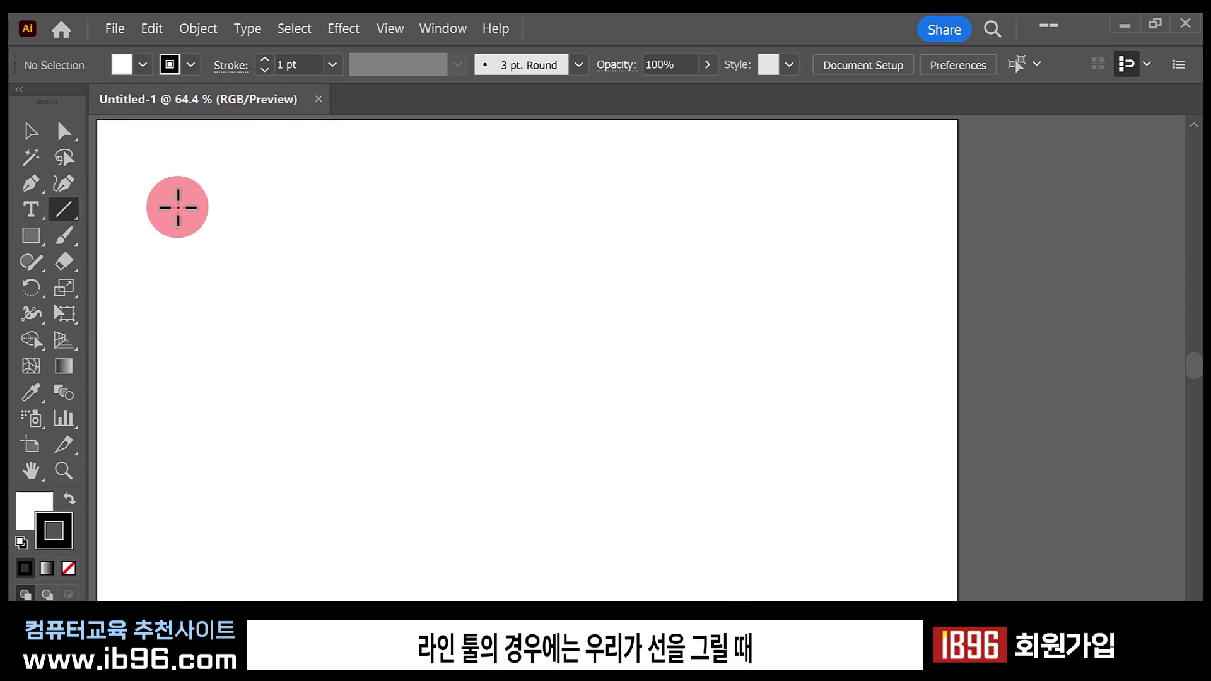
Draw a two-point diagonal line with the Pen tool, end the path, and undo the line.
left_click(30, 184)
left_click(209, 199)
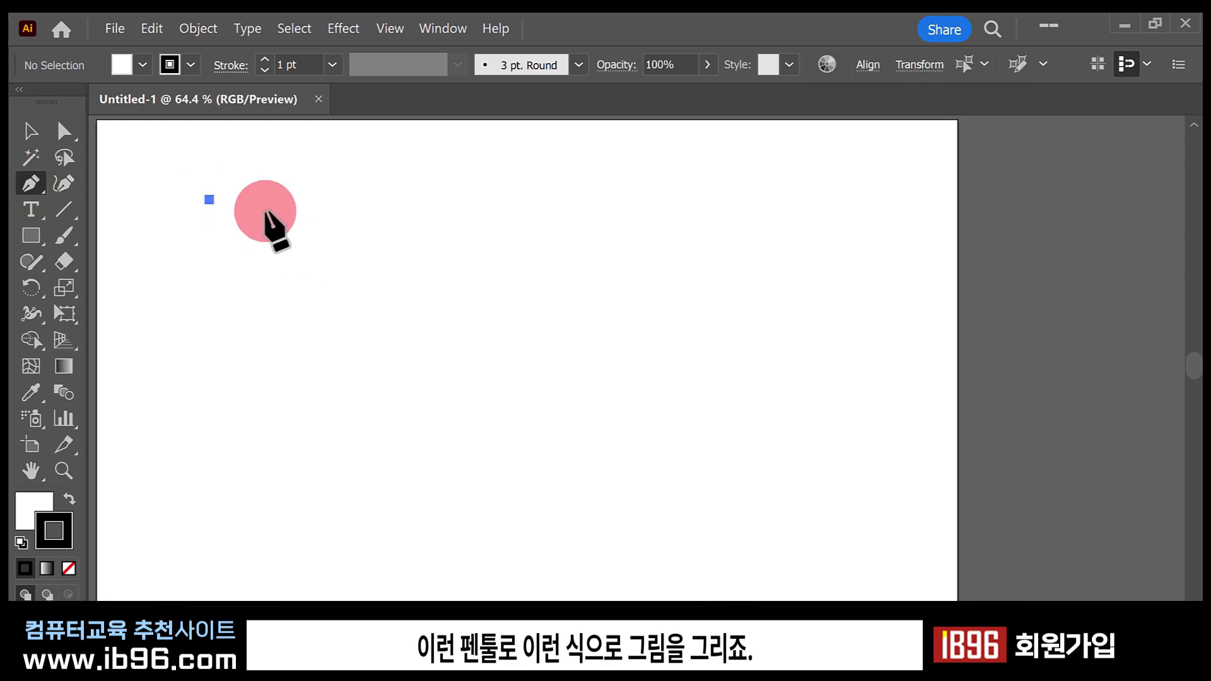
left_click(483, 299)
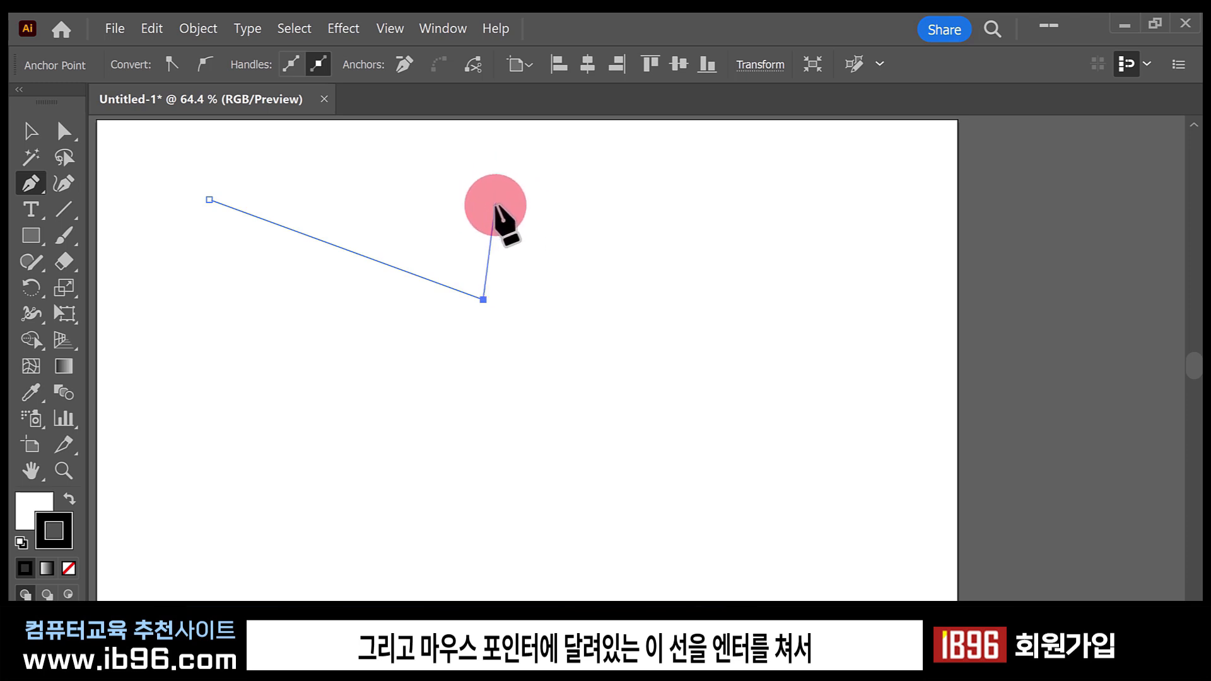
key("Return")
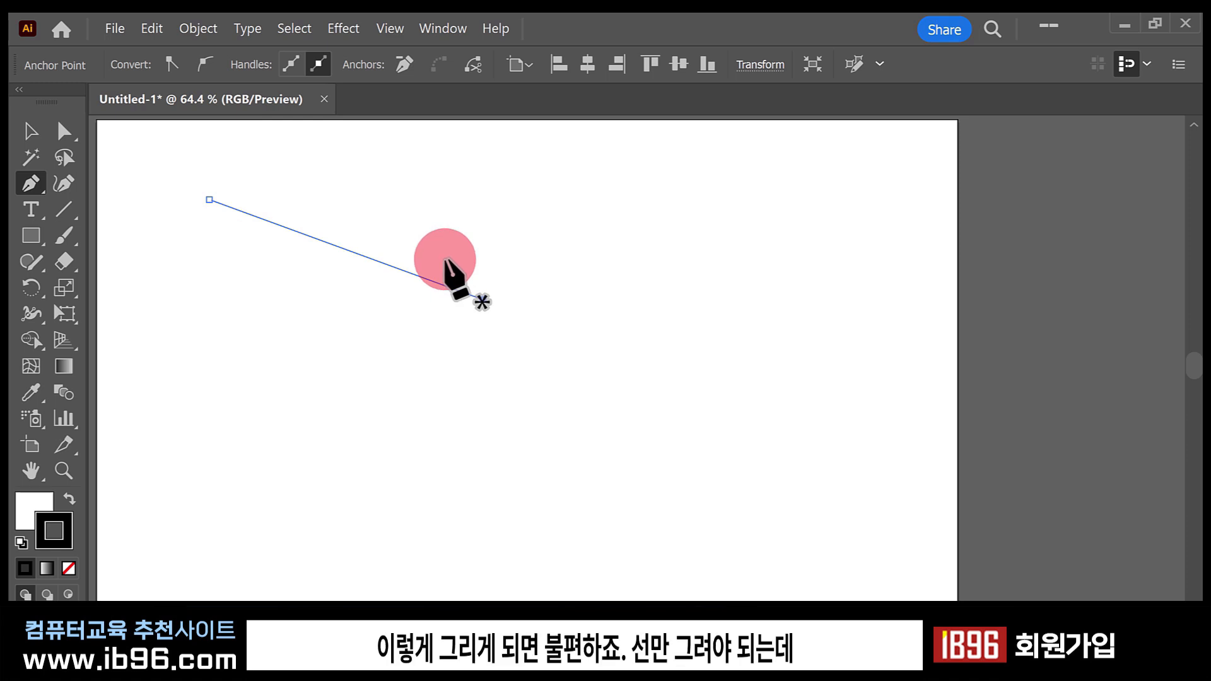
key("ctrl+z")
key("ctrl+z")
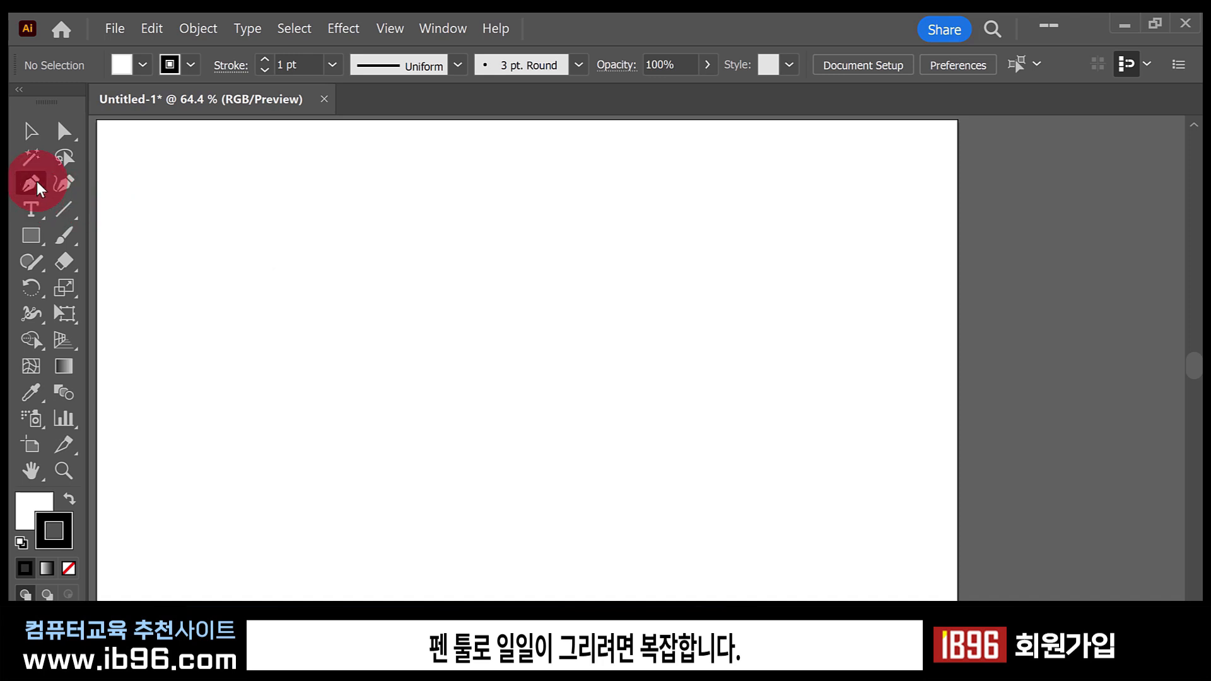
Draw four straight lines crossing each other at different angles with the Line Segment tool.
left_click(63, 211)
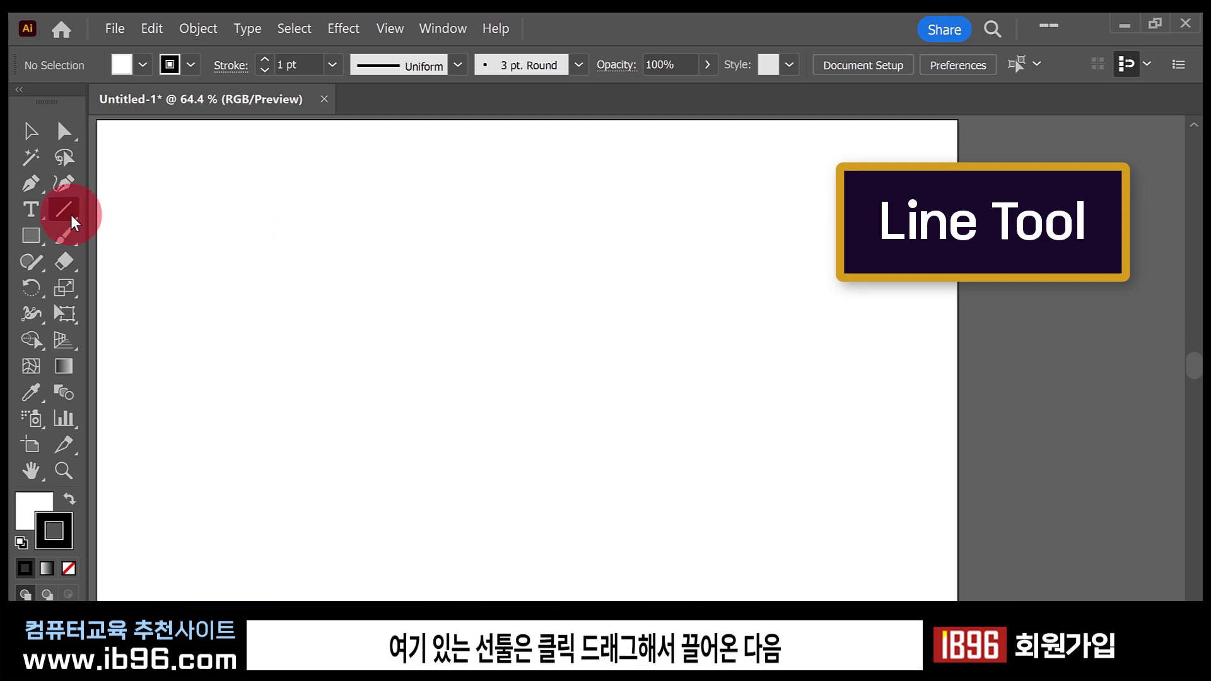
left_click_drag(199, 203, 591, 389)
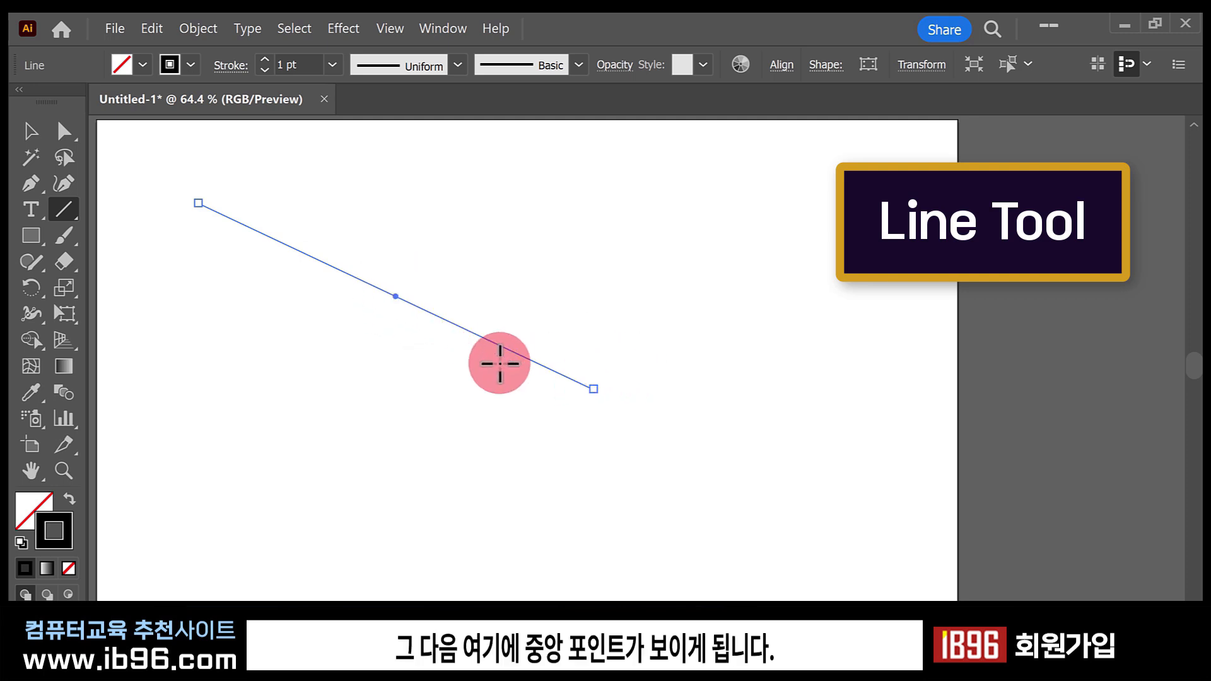
left_click_drag(524, 226, 268, 418)
left_click_drag(384, 257, 449, 500)
left_click_drag(237, 310, 561, 433)
Select all four crossing lines and delete them from the artboard.
left_click(31, 131)
left_click_drag(307, 177, 531, 474)
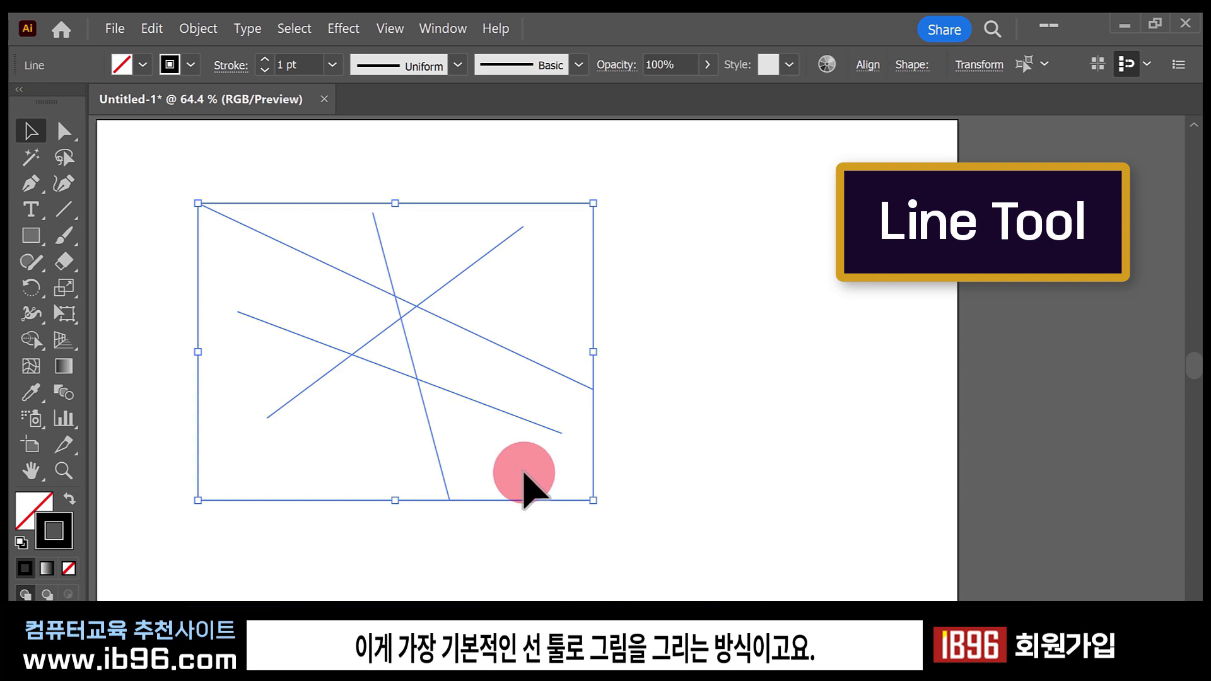
key("Delete")
Inspect the length and angle settings in the Line Segment Tool options, and cancel without creating a line.
left_click(58, 211)
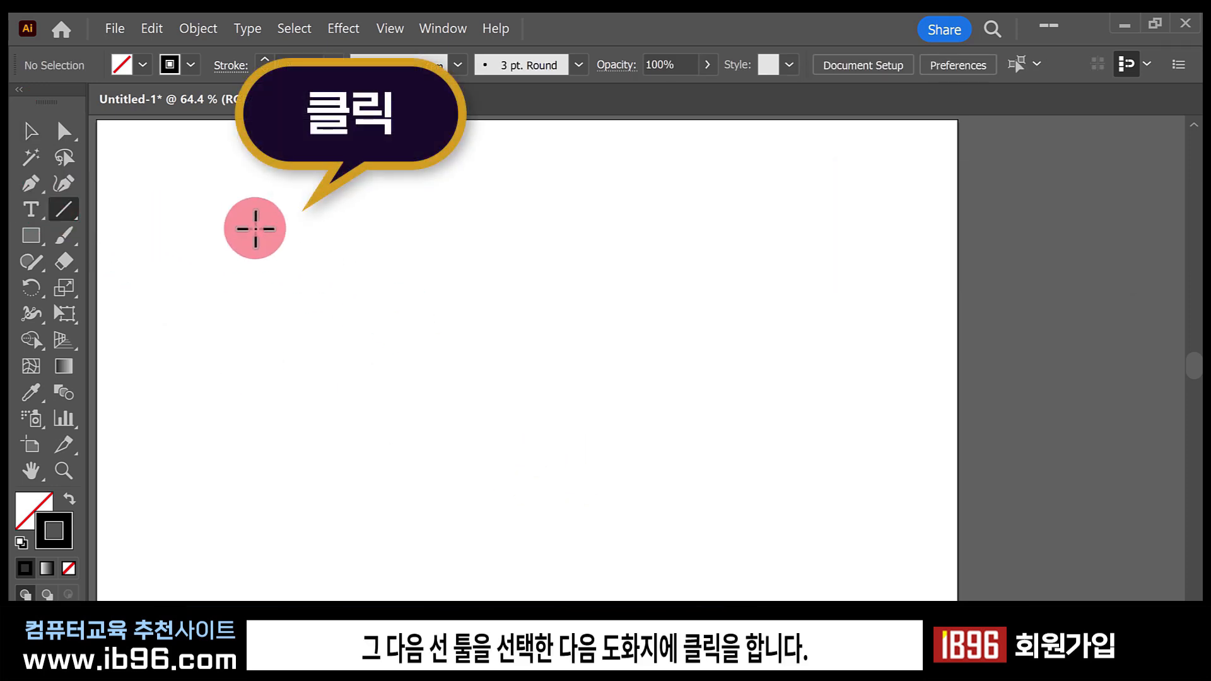
left_click(300, 324)
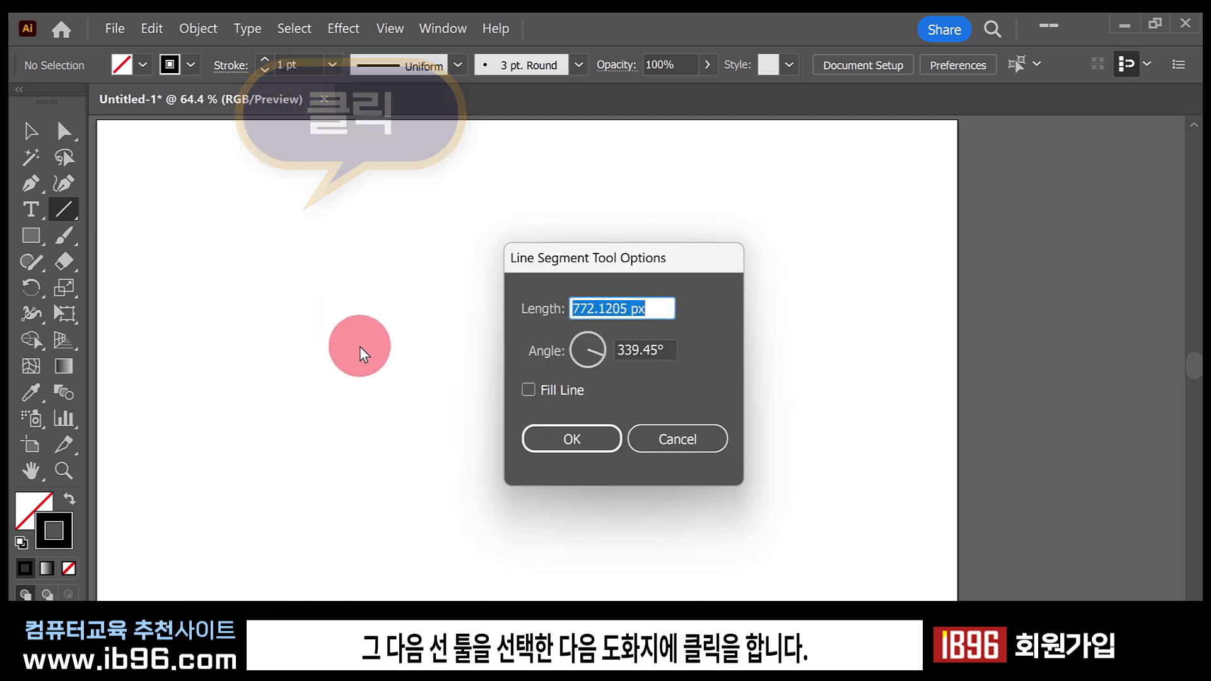
left_click_drag(643, 257, 467, 227)
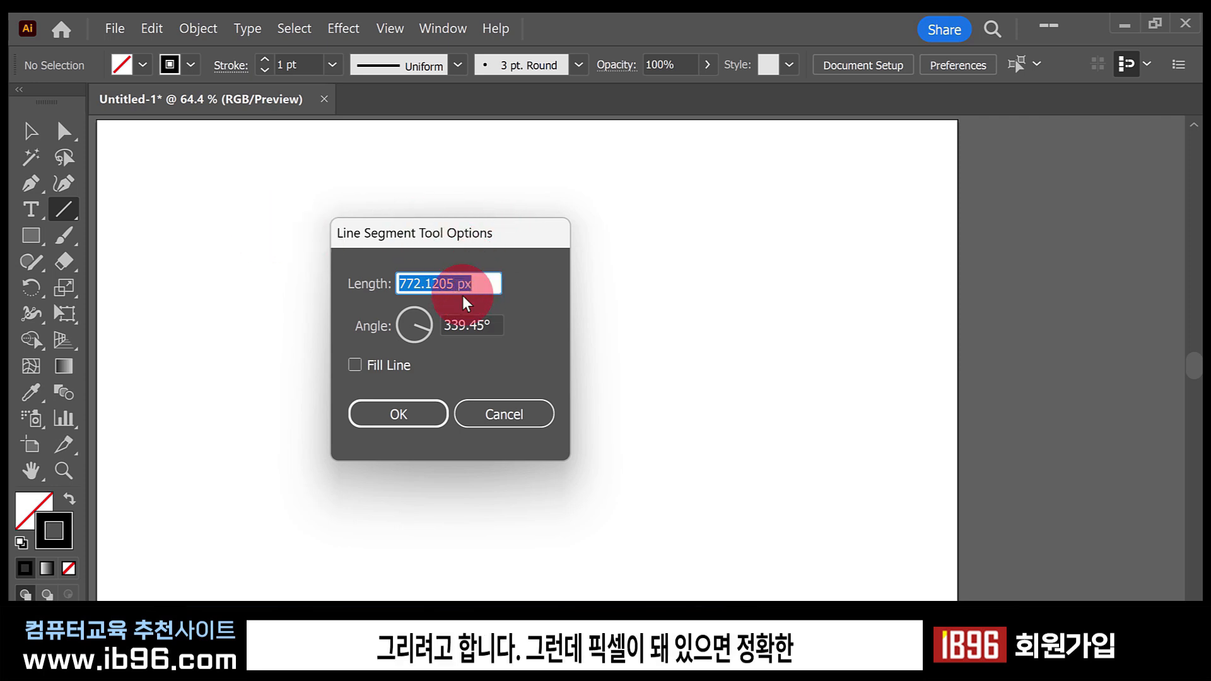
left_click(529, 419)
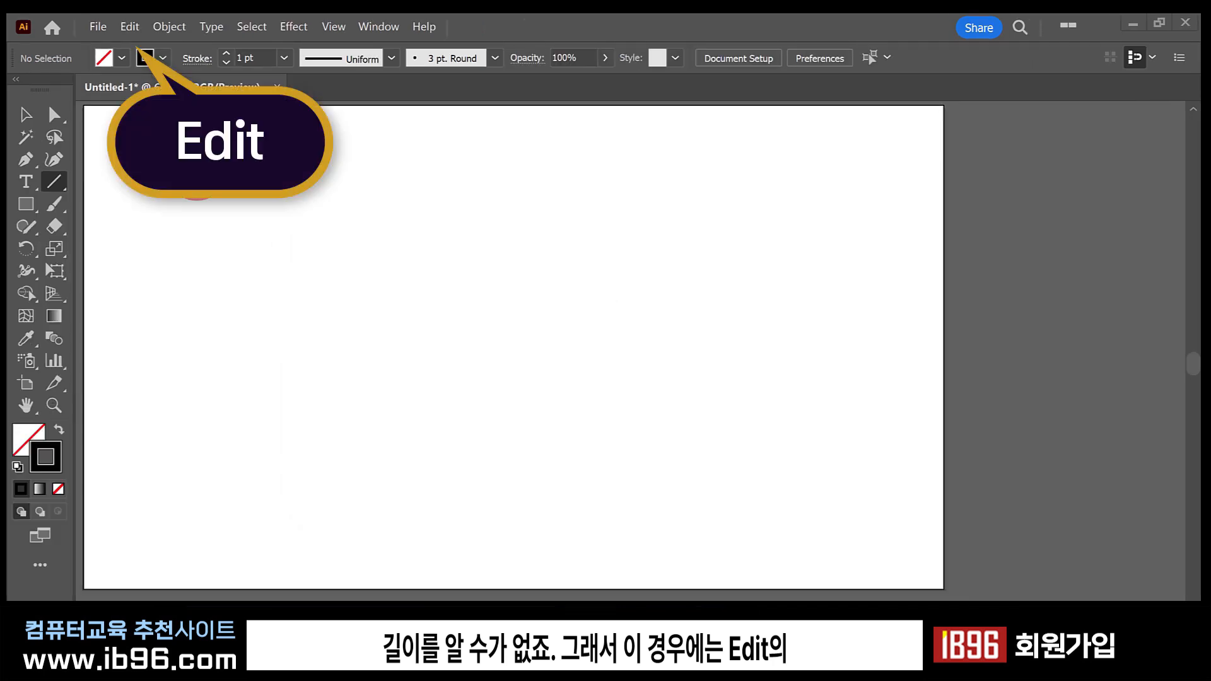
Open the Units preferences and examine the measurement units available for the General setting.
left_click(134, 27)
mouse_move(208, 596)
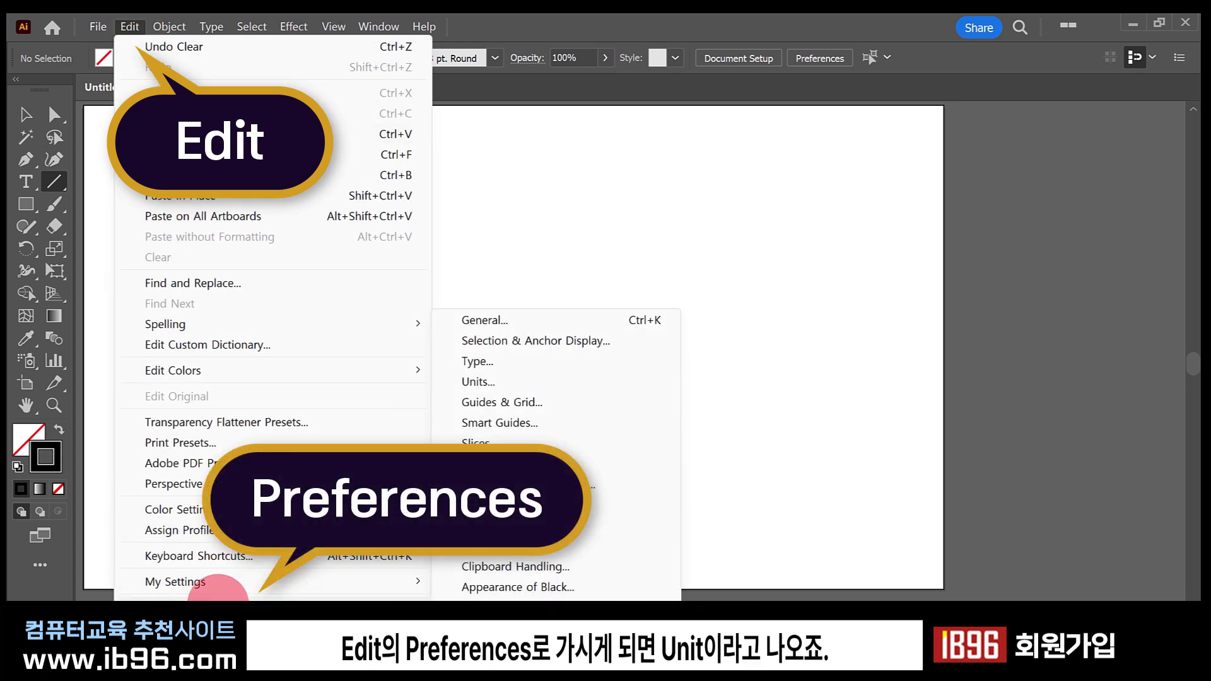
left_click(510, 381)
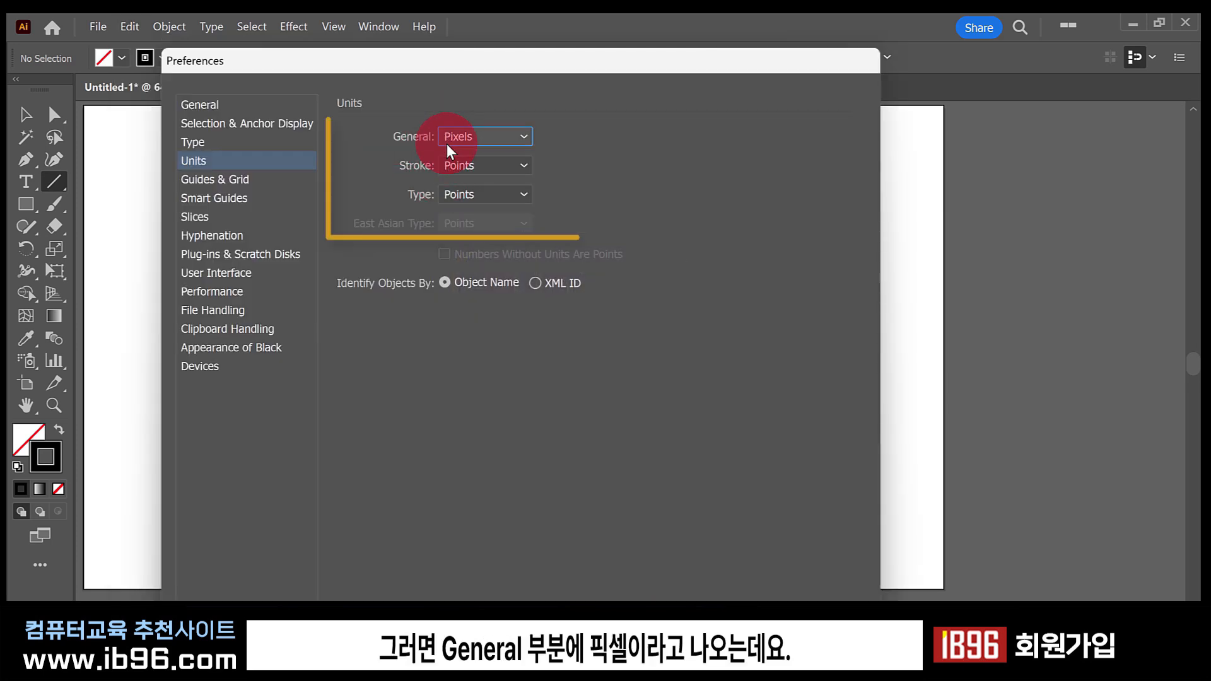
left_click(522, 133)
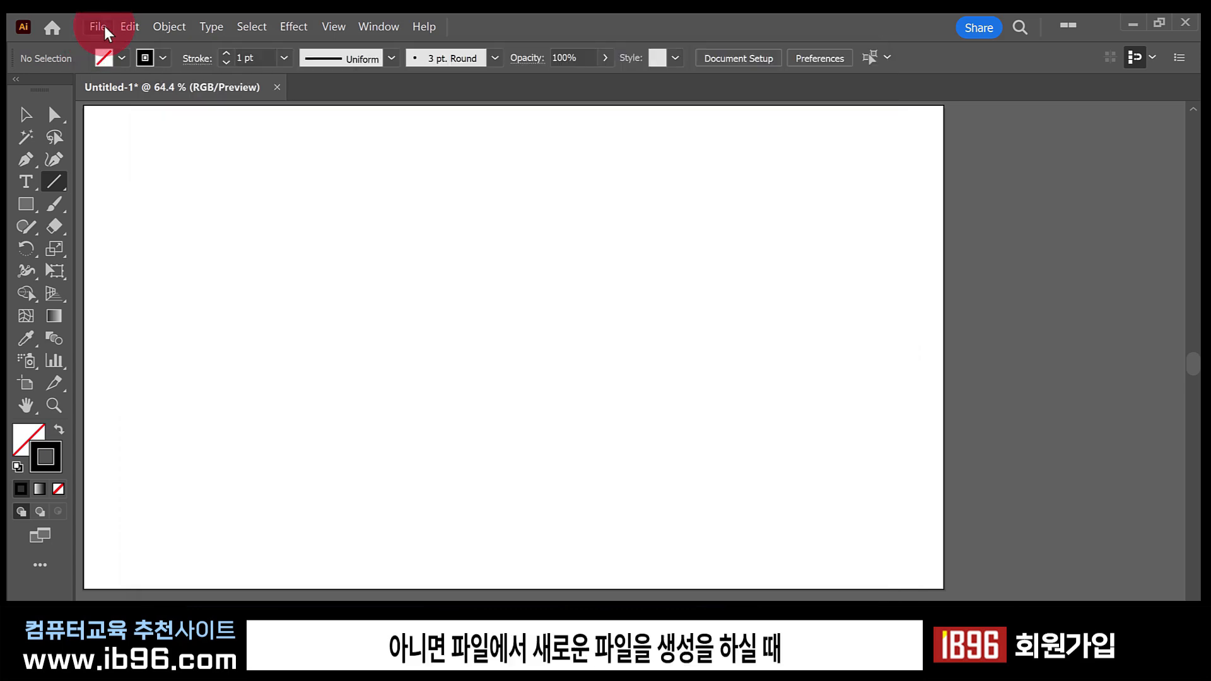
Create a new document that uses millimetres as its measurement unit.
left_click(99, 27)
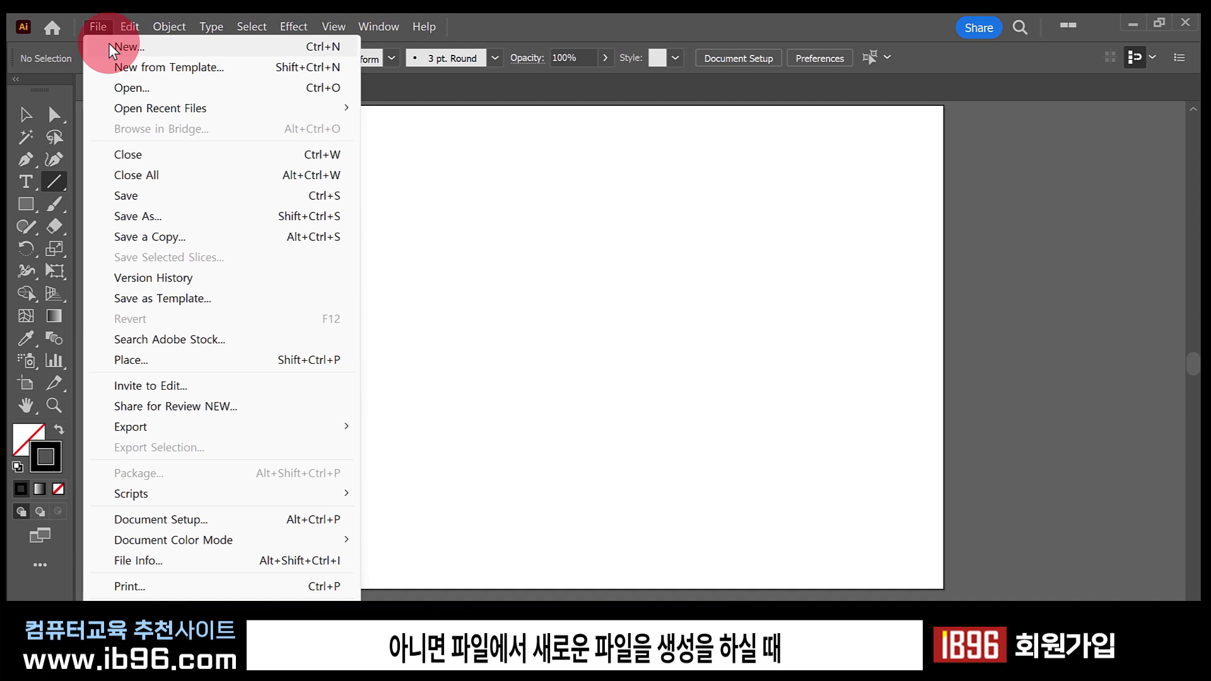
left_click(110, 45)
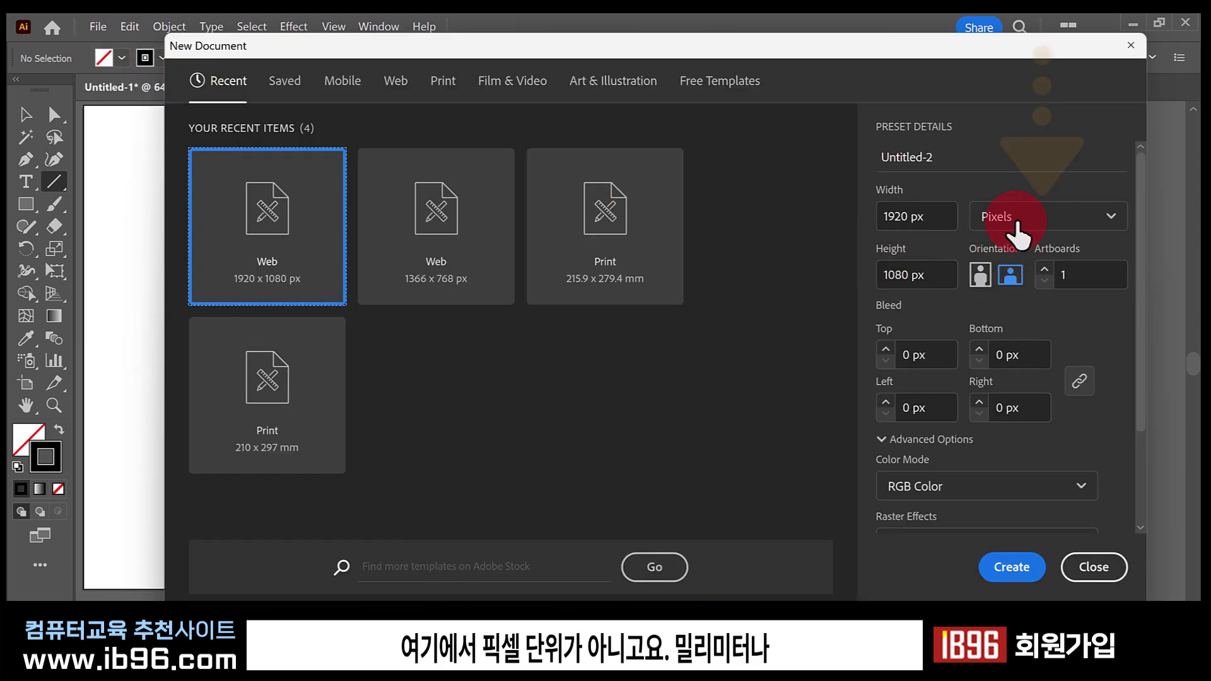
left_click(1022, 232)
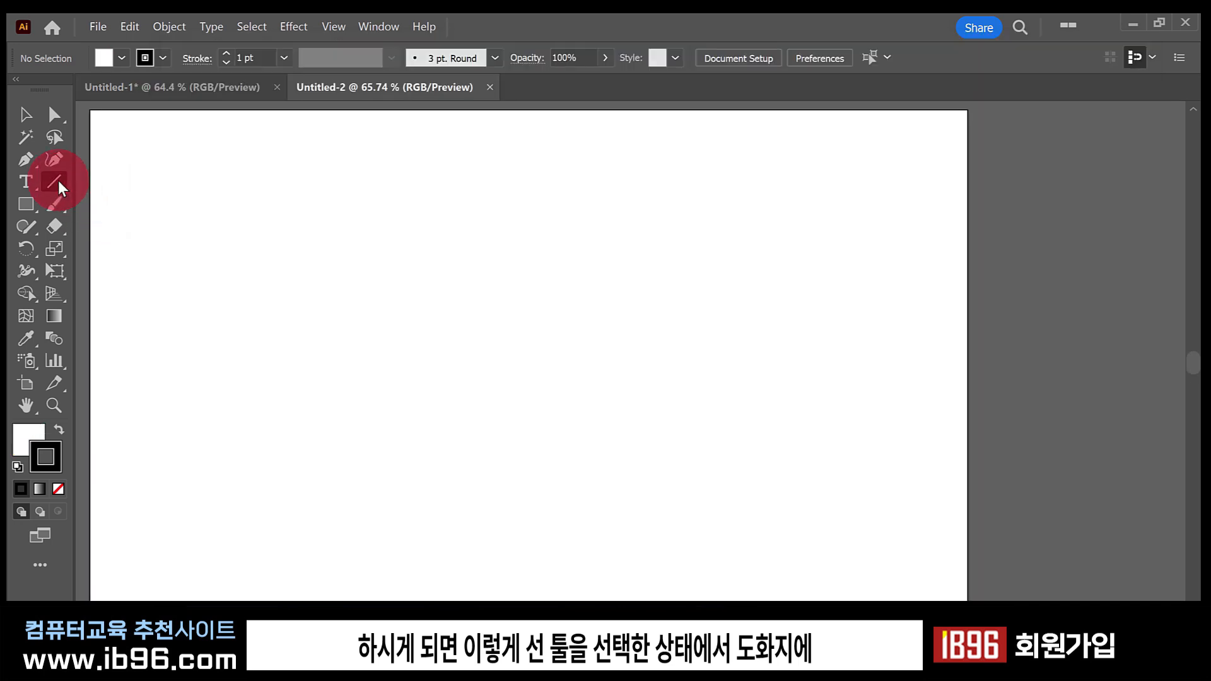
Draw a 50 mm line slanting up to the right using the Line Segment tool's length and angle options.
left_click(58, 181)
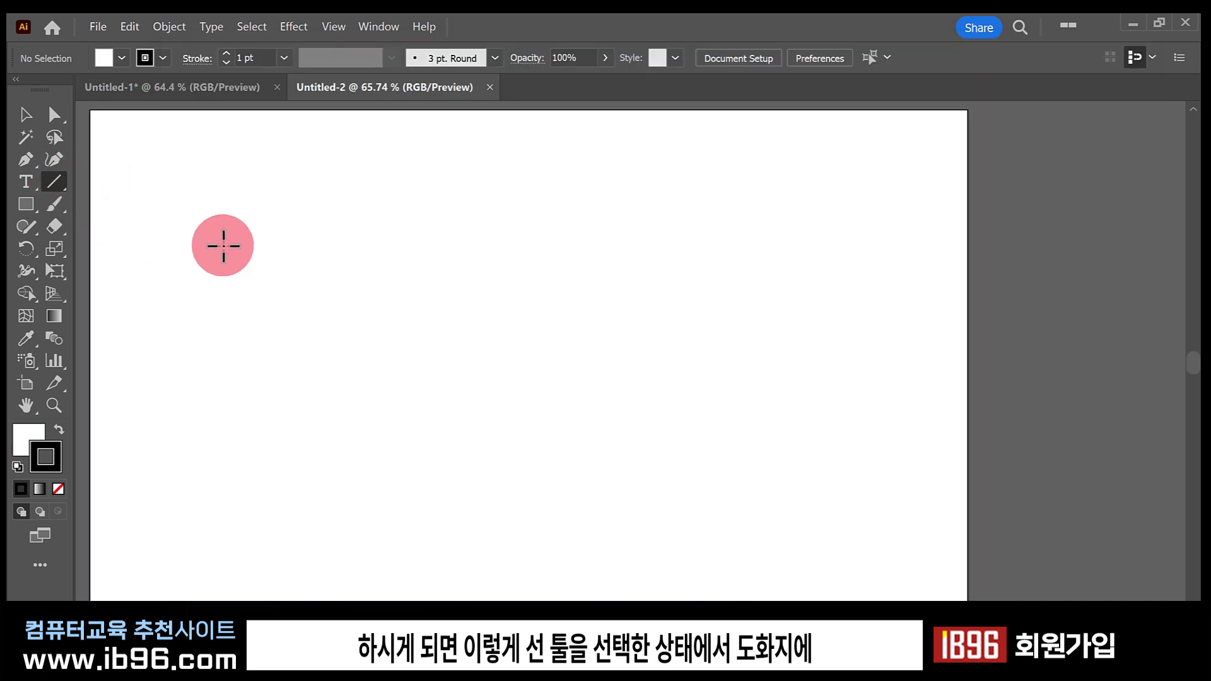
left_click(224, 246)
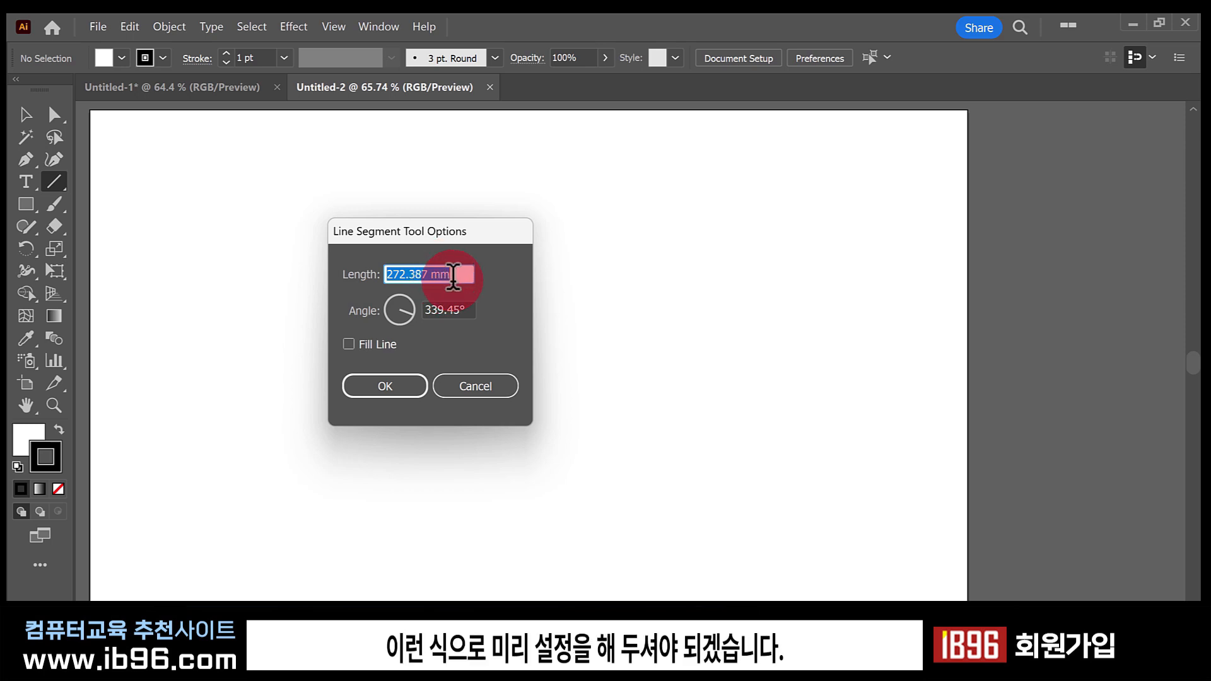
mouse_move(432, 274)
left_mouse_down()
mouse_move(380, 274)
mouse_move(421, 271)
left_mouse_up()
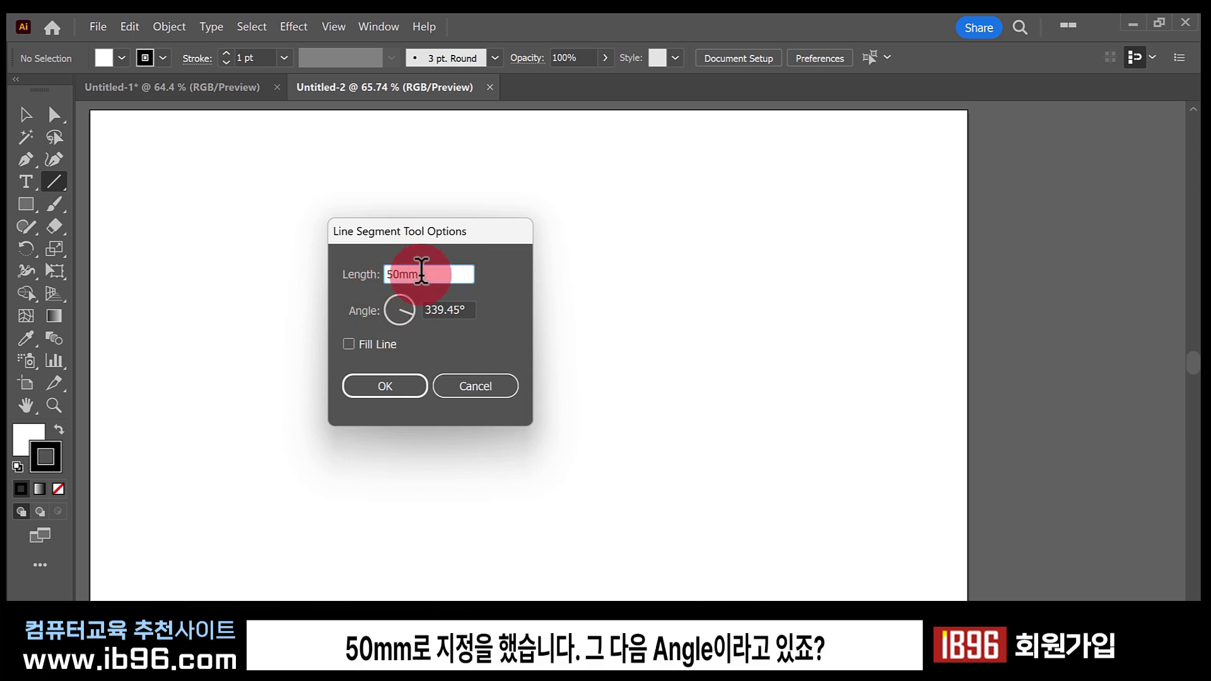
left_click(409, 312)
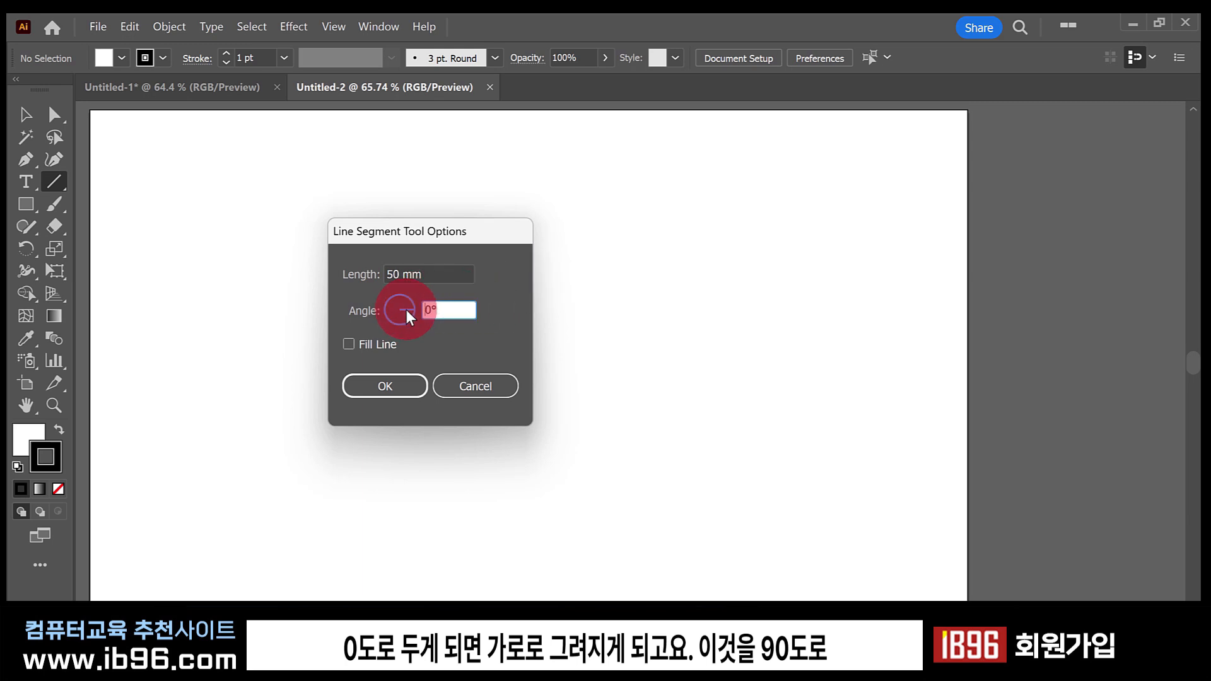
left_click_drag(402, 303, 401, 302)
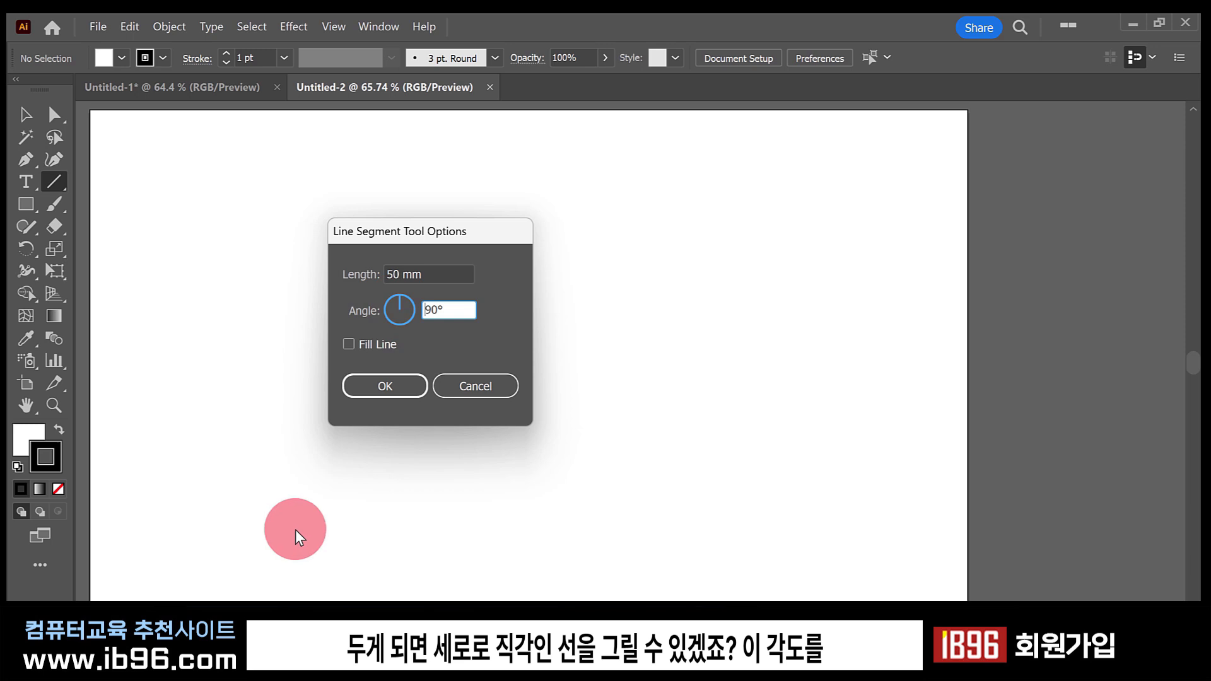
left_click_drag(399, 299, 404, 298)
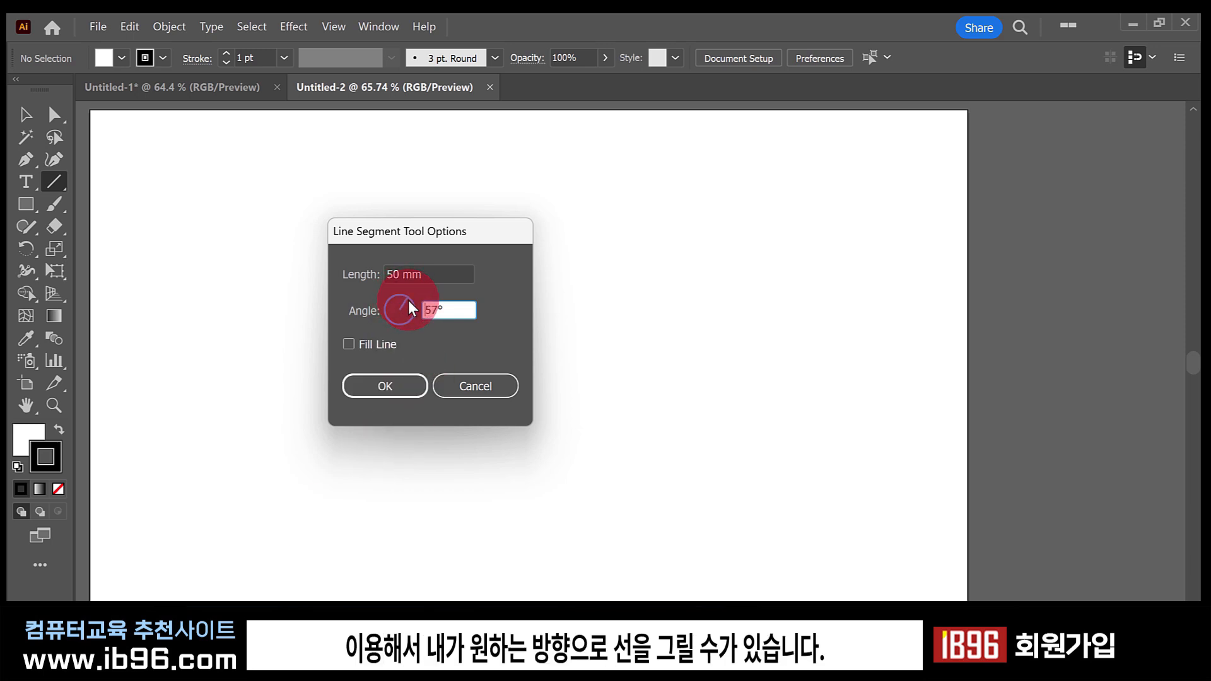
left_click(396, 388)
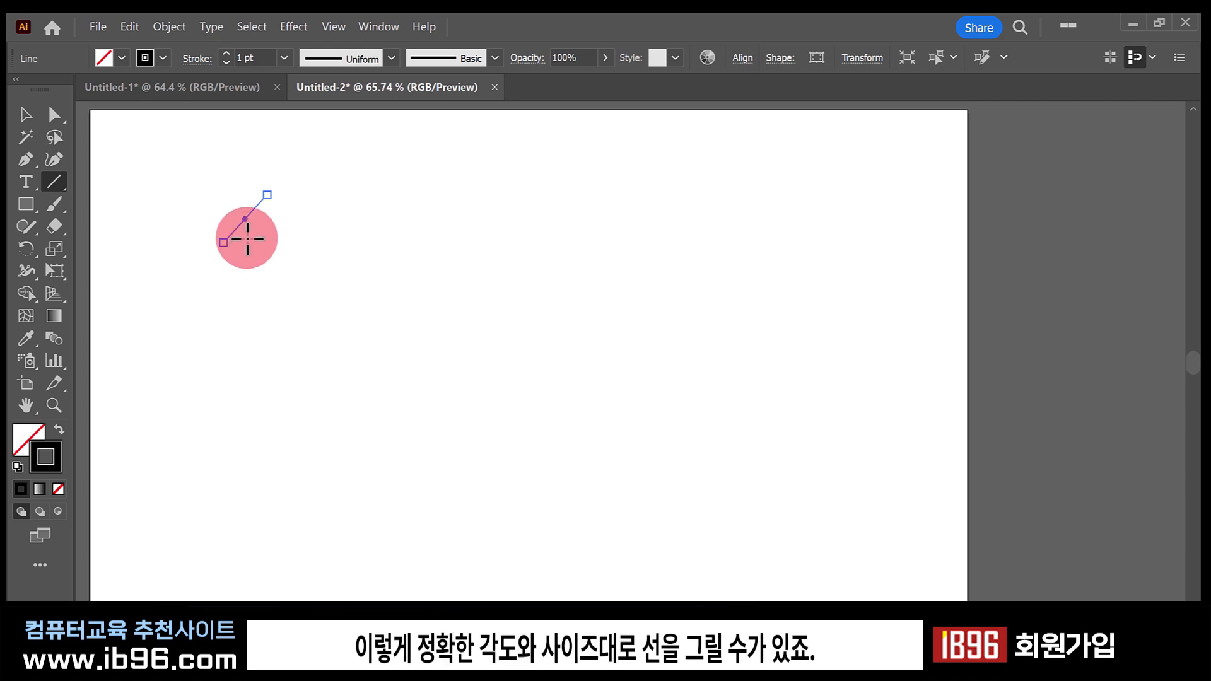
Draw a diagonal arc in the upper-left part of the artboard with the Arc tool.
left_click_drag(59, 181, 131, 204)
left_click_drag(204, 220, 321, 357)
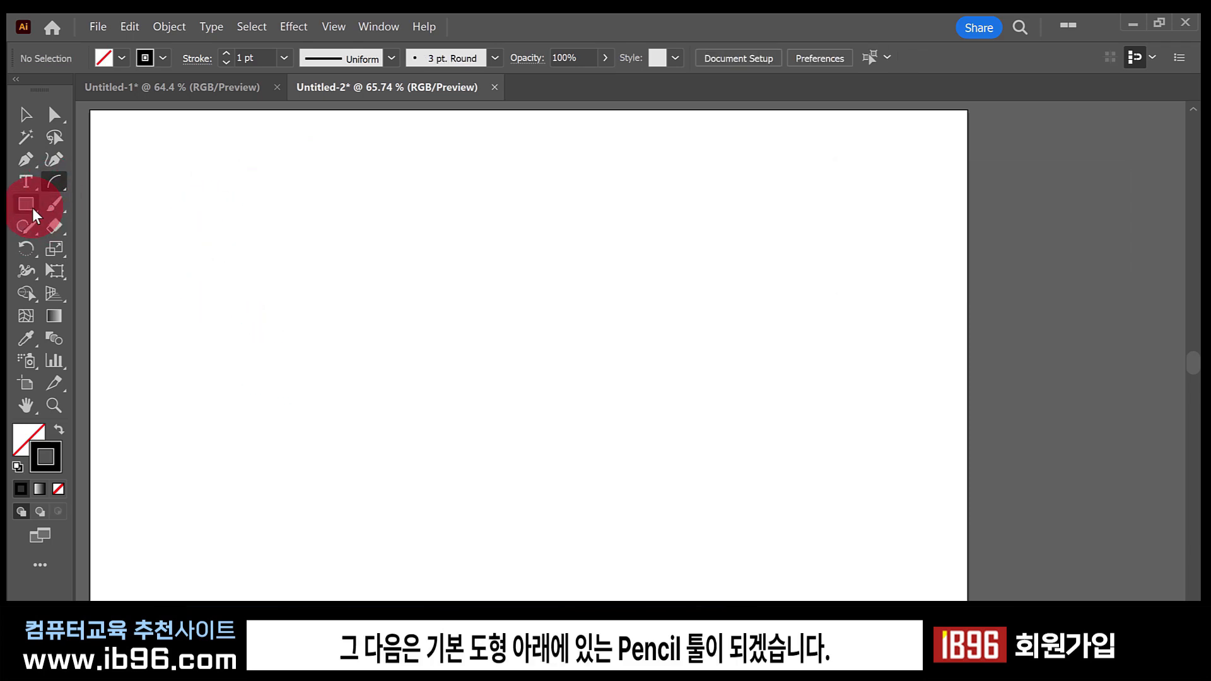
Draw a closed, three-lobed freeform shape with the Pencil tool.
left_click_drag(25, 226, 131, 248)
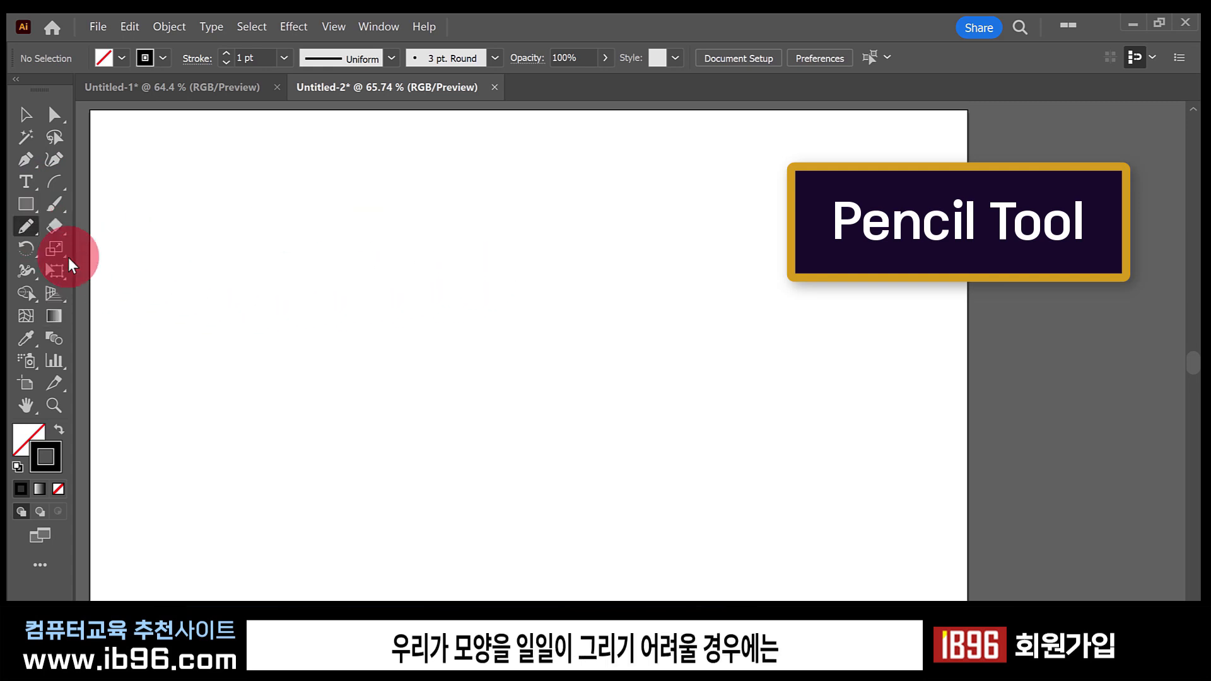
mouse_move(237, 289)
left_mouse_down()
mouse_move(266, 195)
mouse_move(342, 256)
mouse_move(507, 292)
mouse_move(515, 389)
mouse_move(332, 397)
mouse_move(190, 438)
mouse_move(193, 316)
mouse_move(238, 290)
left_mouse_up()
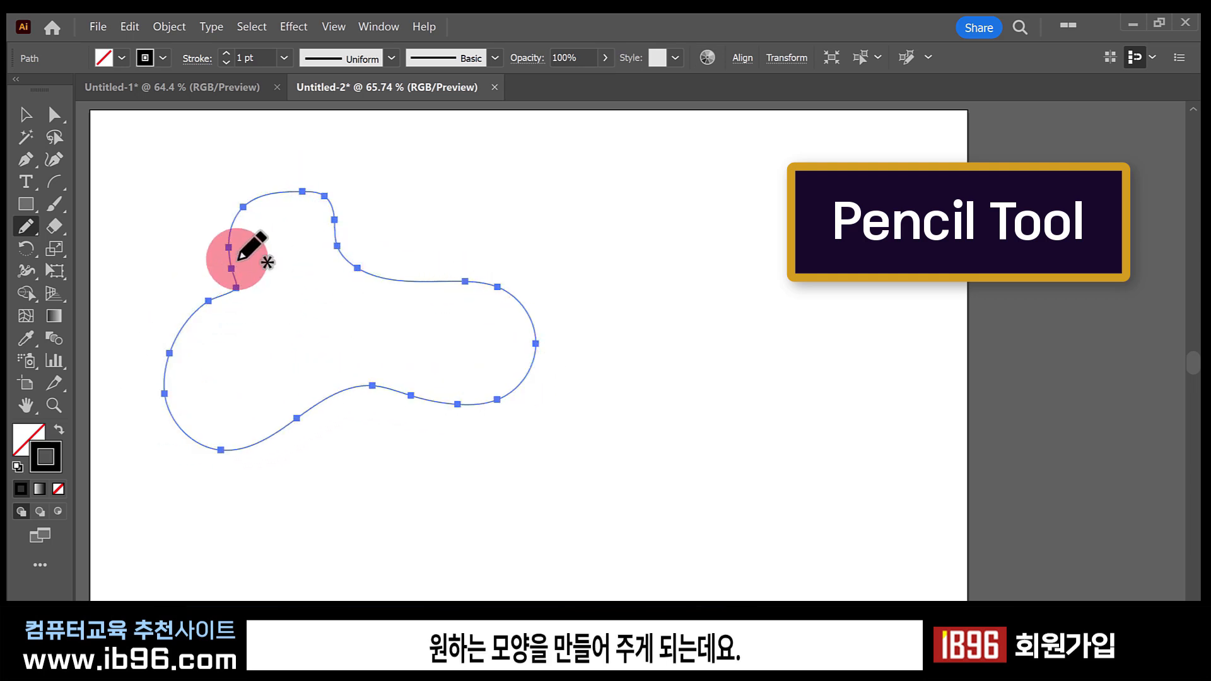
mouse_move(237, 253)
left_mouse_down()
mouse_move(359, 251)
mouse_move(327, 199)
mouse_move(342, 256)
mouse_move(409, 282)
mouse_move(469, 281)
mouse_move(538, 327)
mouse_move(400, 403)
mouse_move(297, 419)
mouse_move(208, 326)
mouse_move(230, 284)
mouse_move(149, 276)
left_mouse_up()
Smooth the outline of the freeform shape with the Smooth tool.
left_click(26, 227)
mouse_move(27, 229)
left_mouse_down()
mouse_move(95, 222)
mouse_move(108, 272)
left_mouse_up()
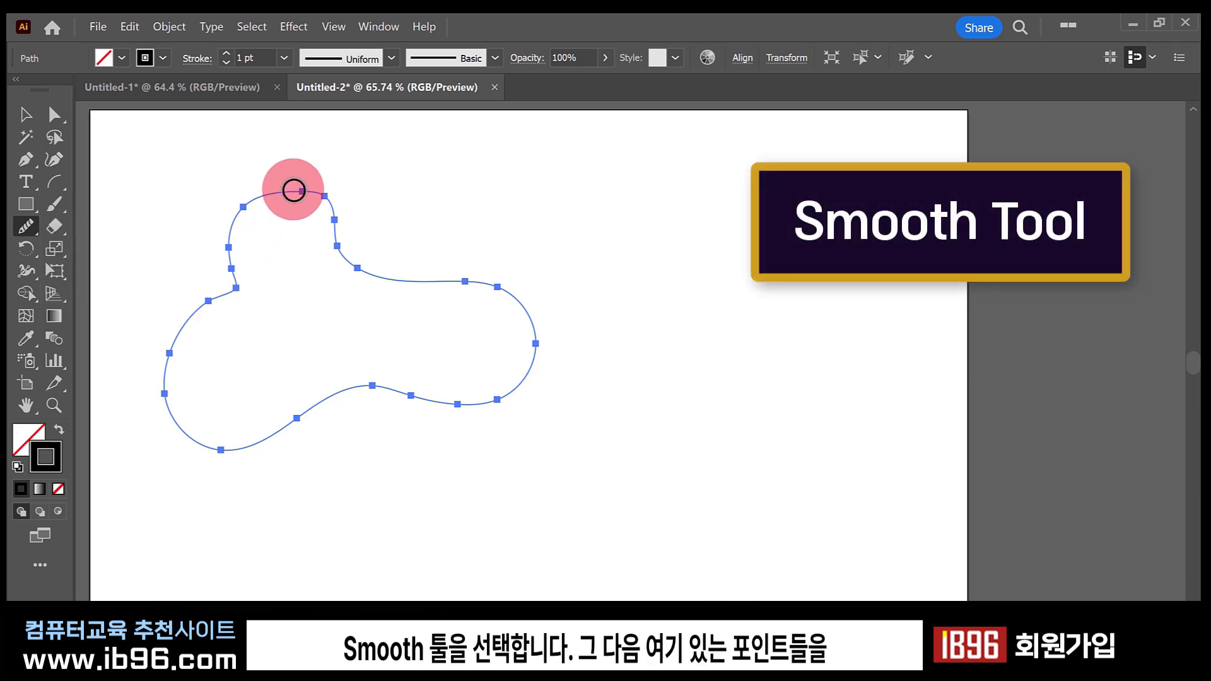
mouse_move(294, 189)
left_mouse_down()
mouse_move(410, 304)
mouse_move(420, 292)
mouse_move(333, 205)
mouse_move(401, 280)
mouse_move(471, 306)
mouse_move(465, 280)
mouse_move(525, 302)
mouse_move(518, 377)
mouse_move(466, 414)
mouse_move(456, 395)
mouse_move(419, 412)
mouse_move(383, 405)
mouse_move(378, 385)
mouse_move(256, 437)
mouse_move(152, 430)
mouse_move(229, 302)
mouse_move(224, 229)
mouse_move(220, 271)
mouse_move(178, 345)
mouse_move(162, 338)
mouse_move(191, 322)
mouse_move(254, 188)
mouse_move(255, 238)
mouse_move(236, 251)
mouse_move(207, 343)
mouse_move(159, 328)
mouse_move(223, 329)
mouse_move(228, 212)
mouse_move(298, 179)
mouse_move(355, 264)
mouse_move(448, 290)
mouse_move(491, 355)
mouse_move(403, 399)
mouse_move(318, 399)
mouse_move(234, 447)
mouse_move(249, 262)
mouse_move(237, 237)
mouse_move(243, 319)
mouse_move(193, 356)
mouse_move(266, 408)
mouse_move(478, 346)
mouse_move(444, 248)
mouse_move(319, 197)
mouse_move(265, 278)
mouse_move(258, 332)
left_mouse_up()
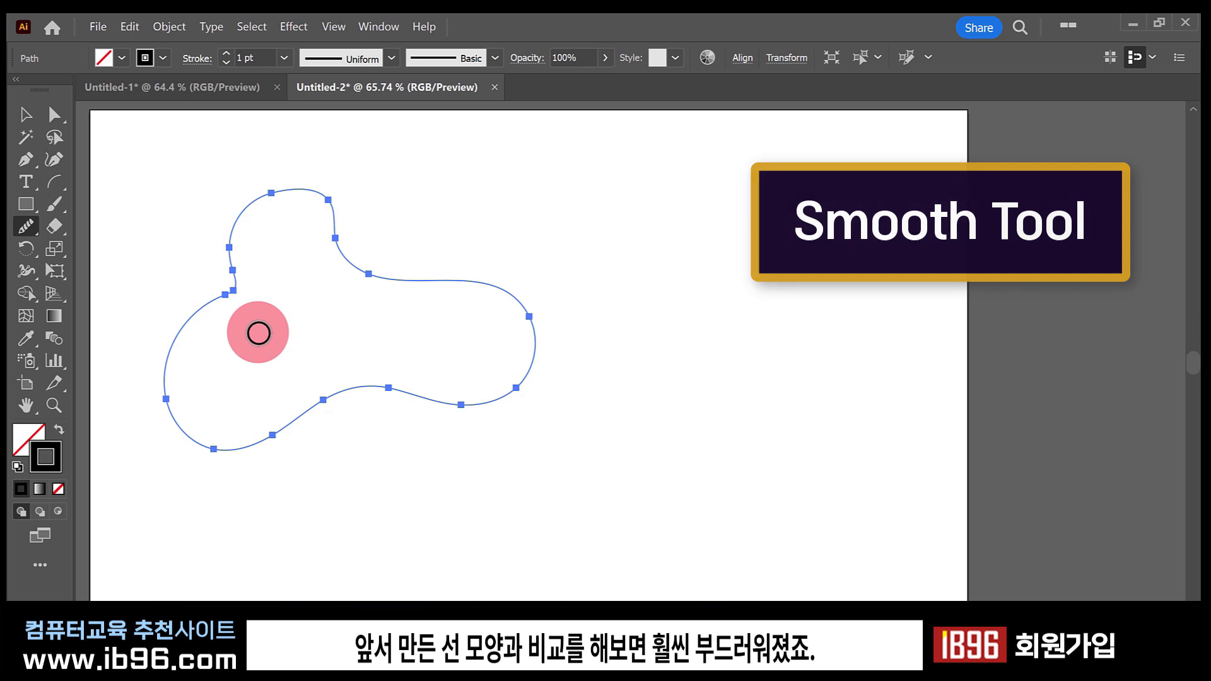
left_click(27, 229)
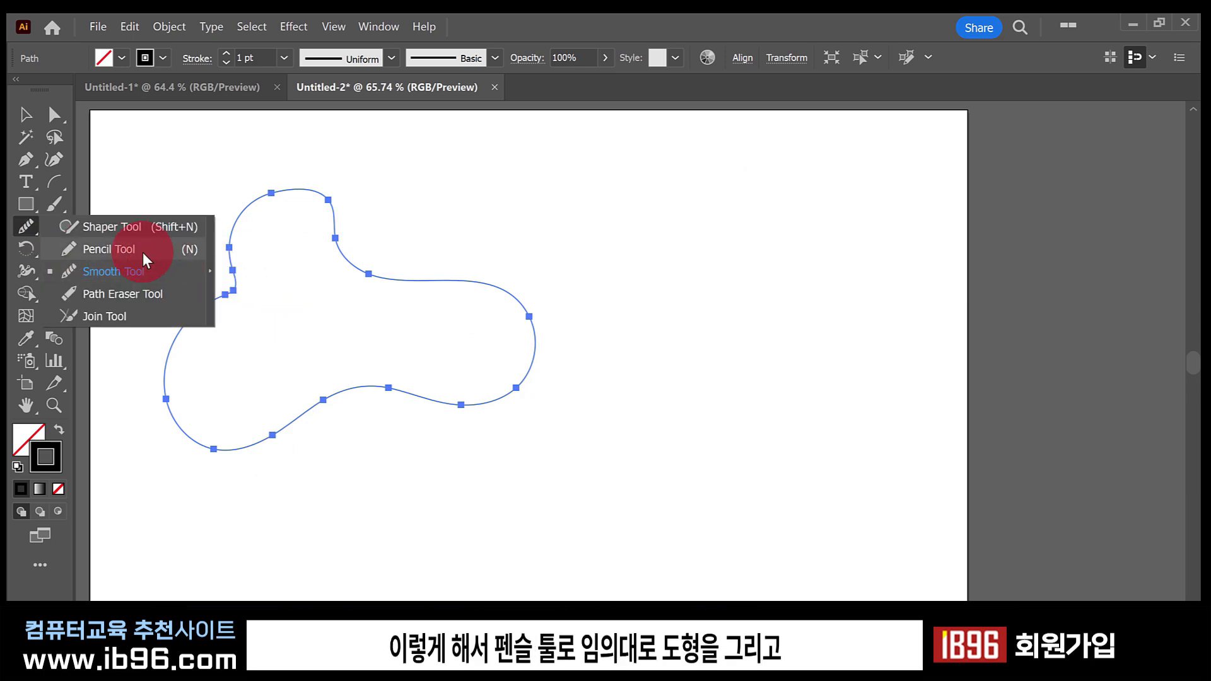
left_click_drag(143, 252, 142, 269)
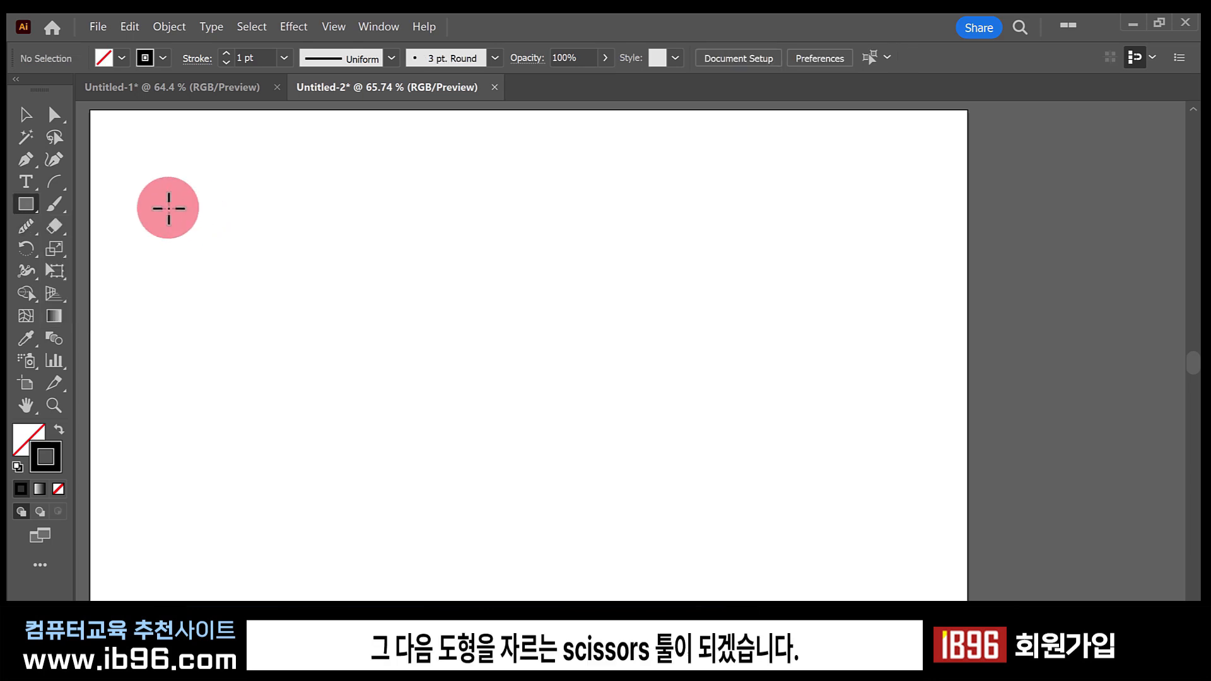
Draw a rectangle and cut its outline with the Scissors tool at the middle of the top edge and on the bottom edge.
left_click_drag(163, 189, 437, 364)
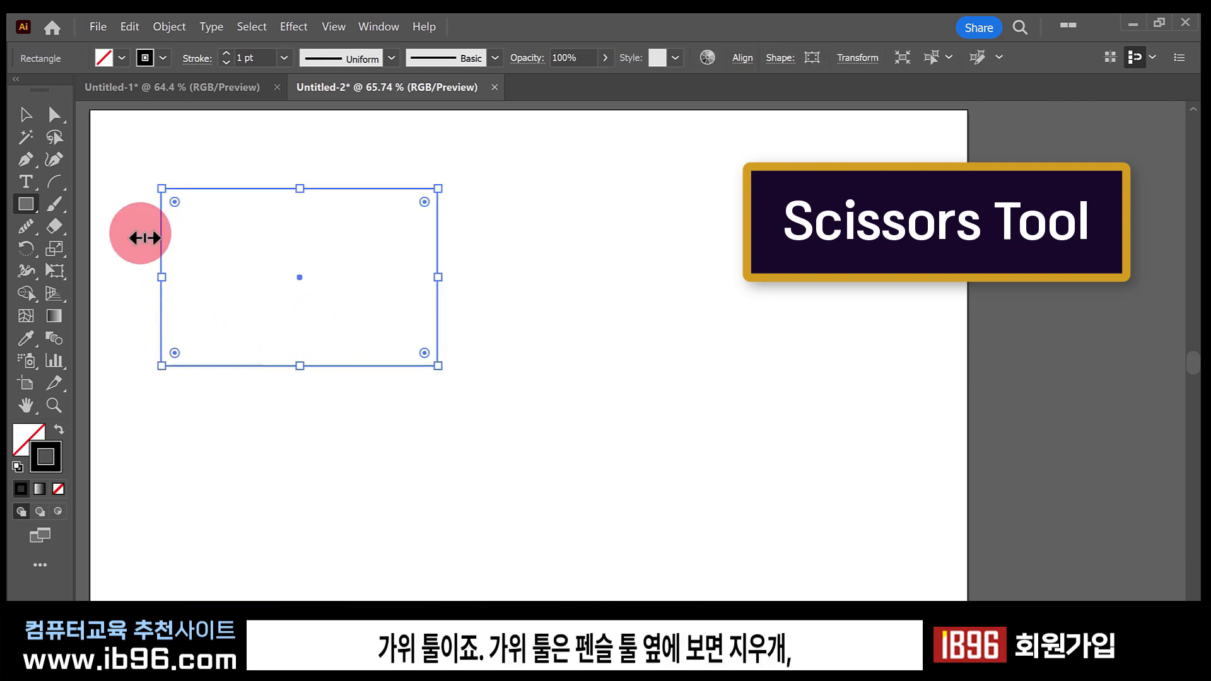
left_click(34, 225)
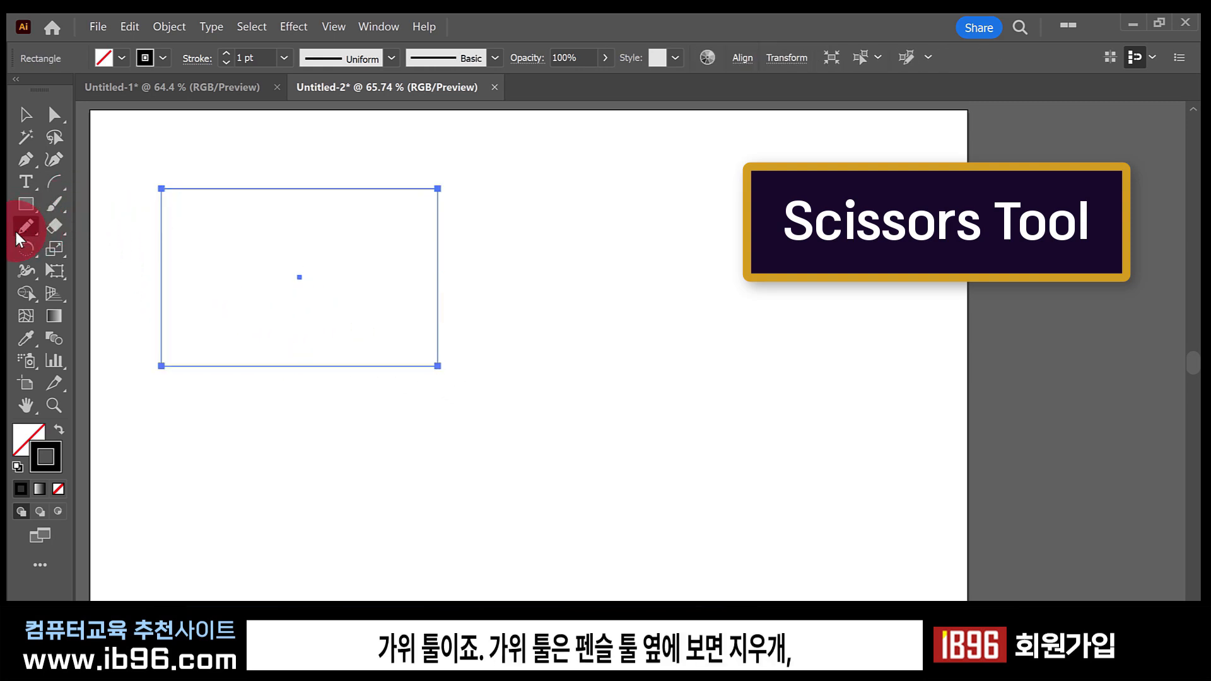
left_click(55, 231)
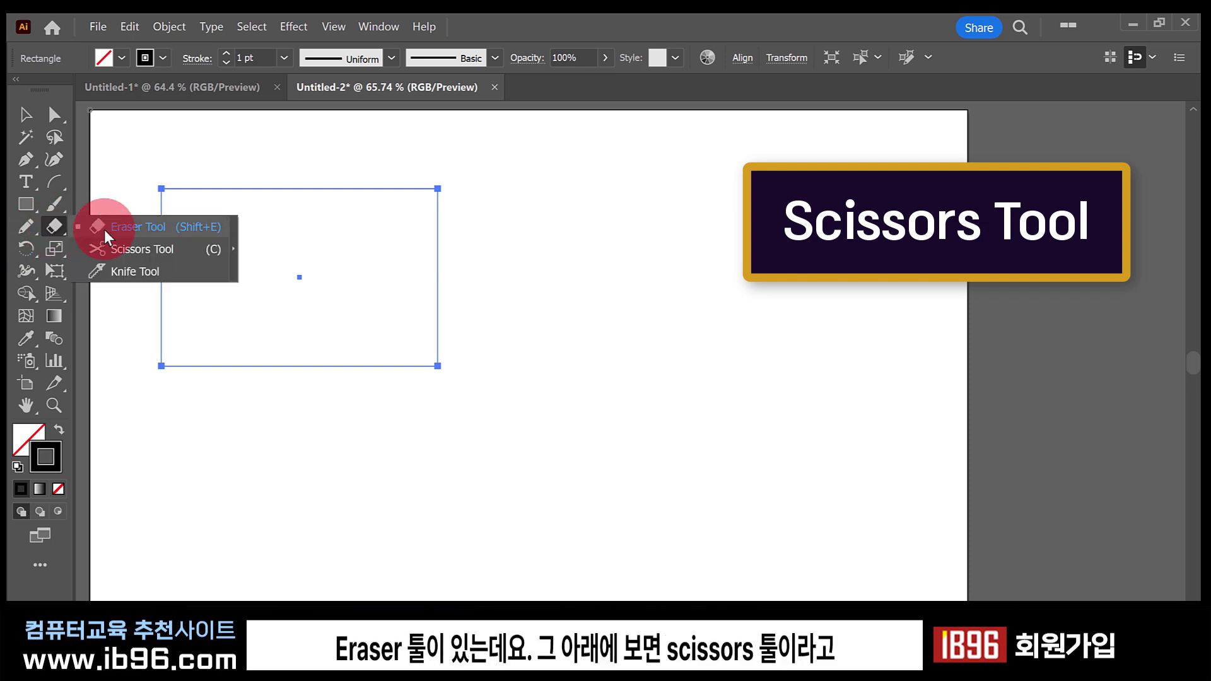
left_click(167, 255)
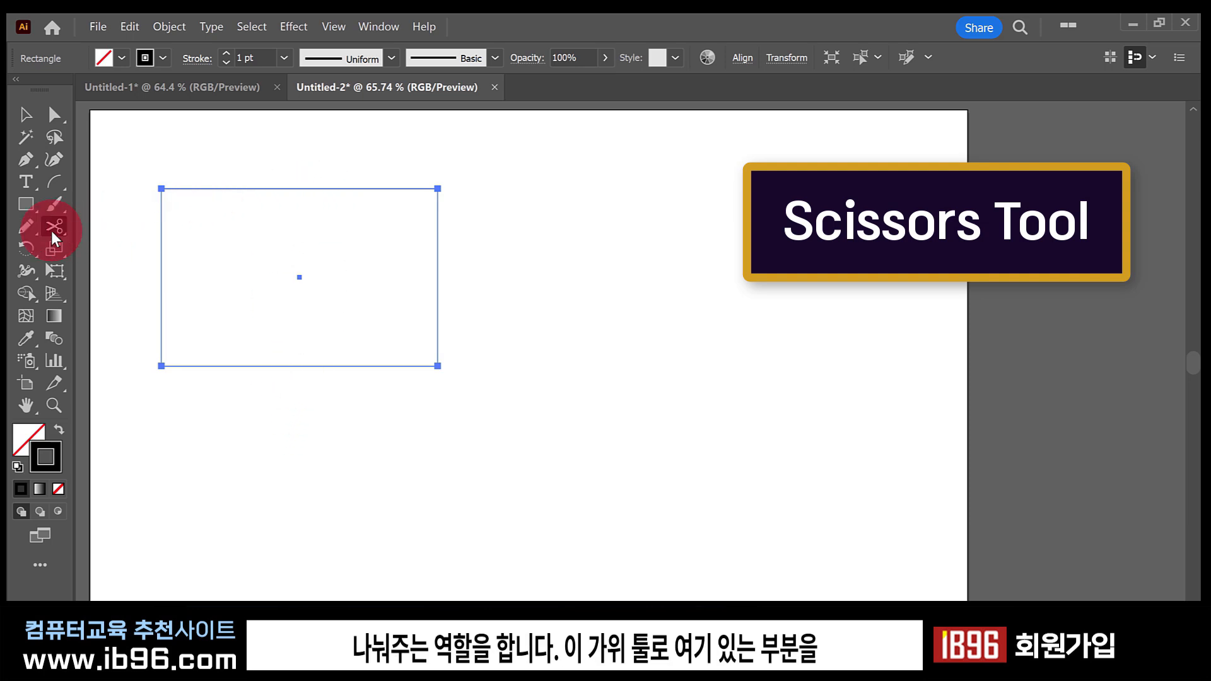
left_click(300, 188)
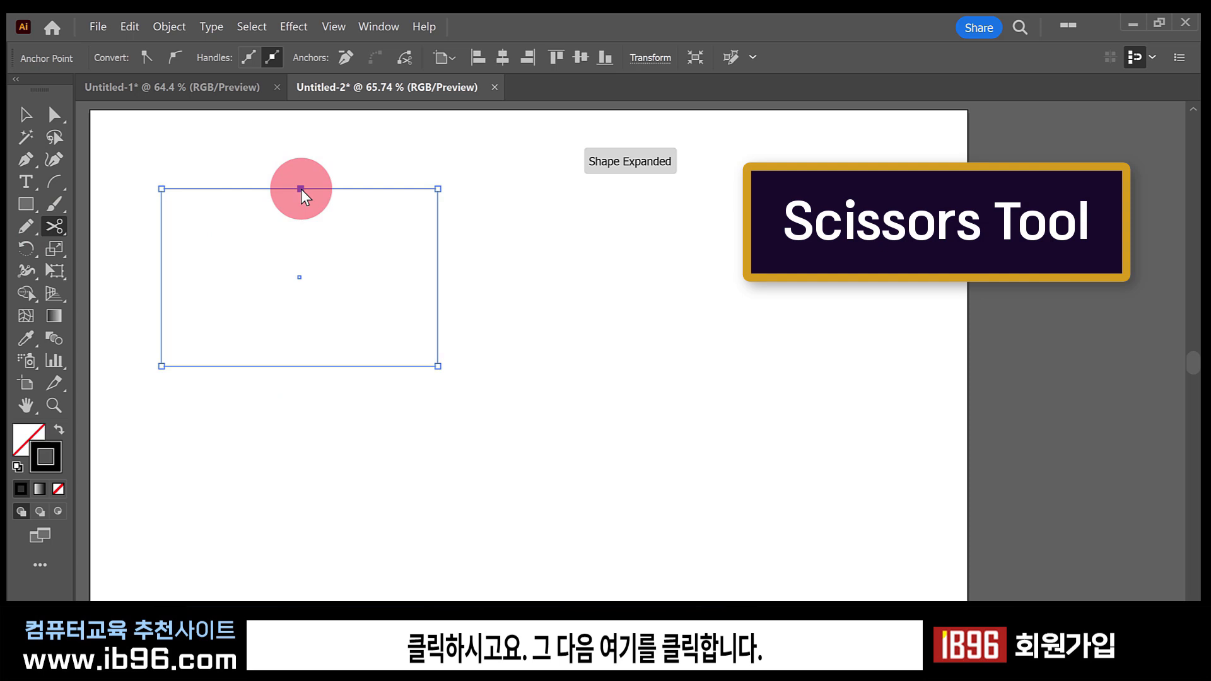
left_click(228, 366)
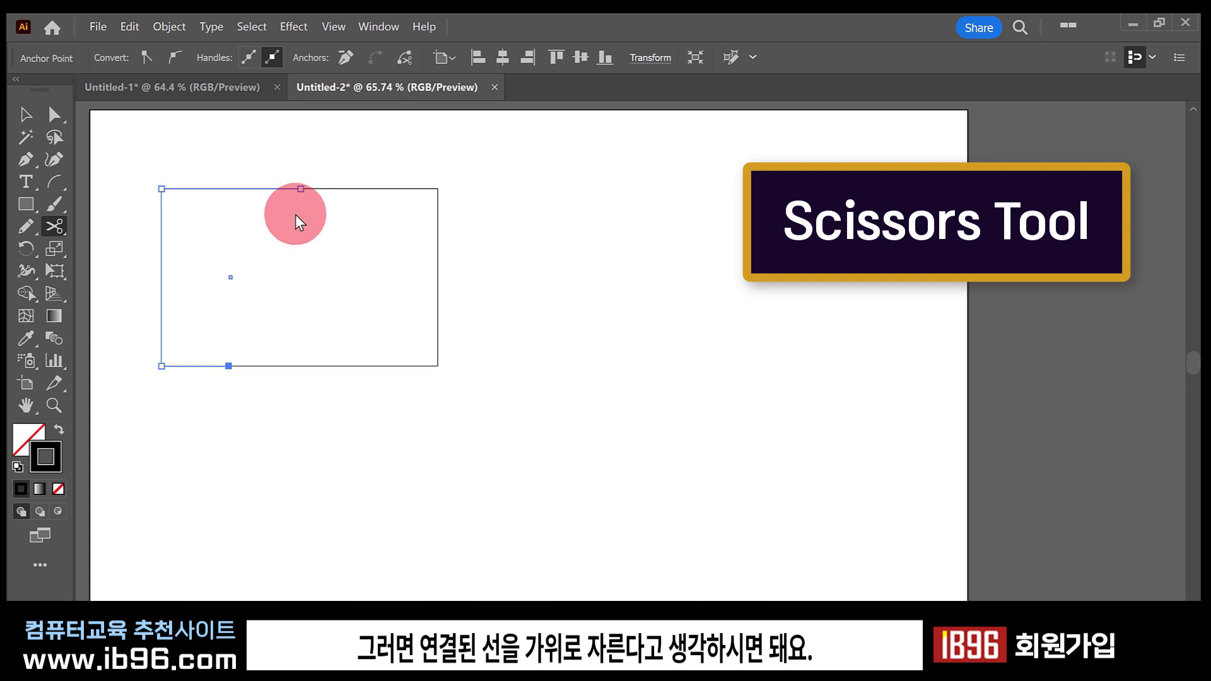
Move the right piece of the cut rectangle horizontally away from the left piece.
left_click(26, 114)
left_click(218, 189)
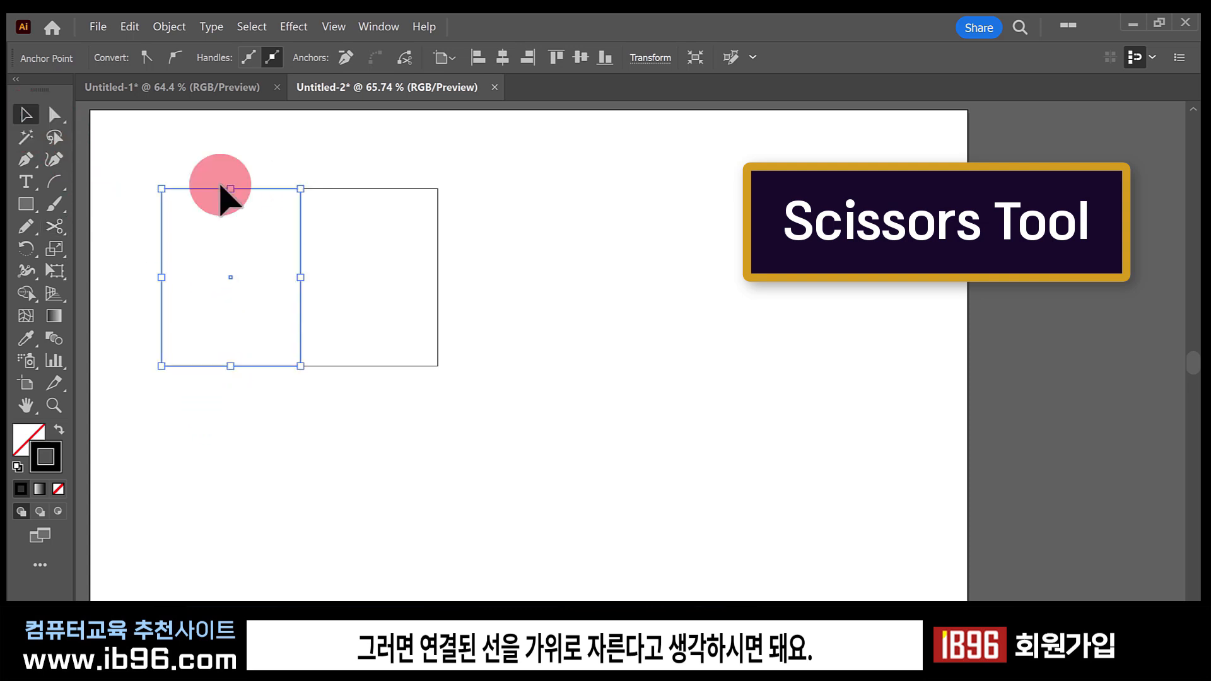
left_click(260, 335)
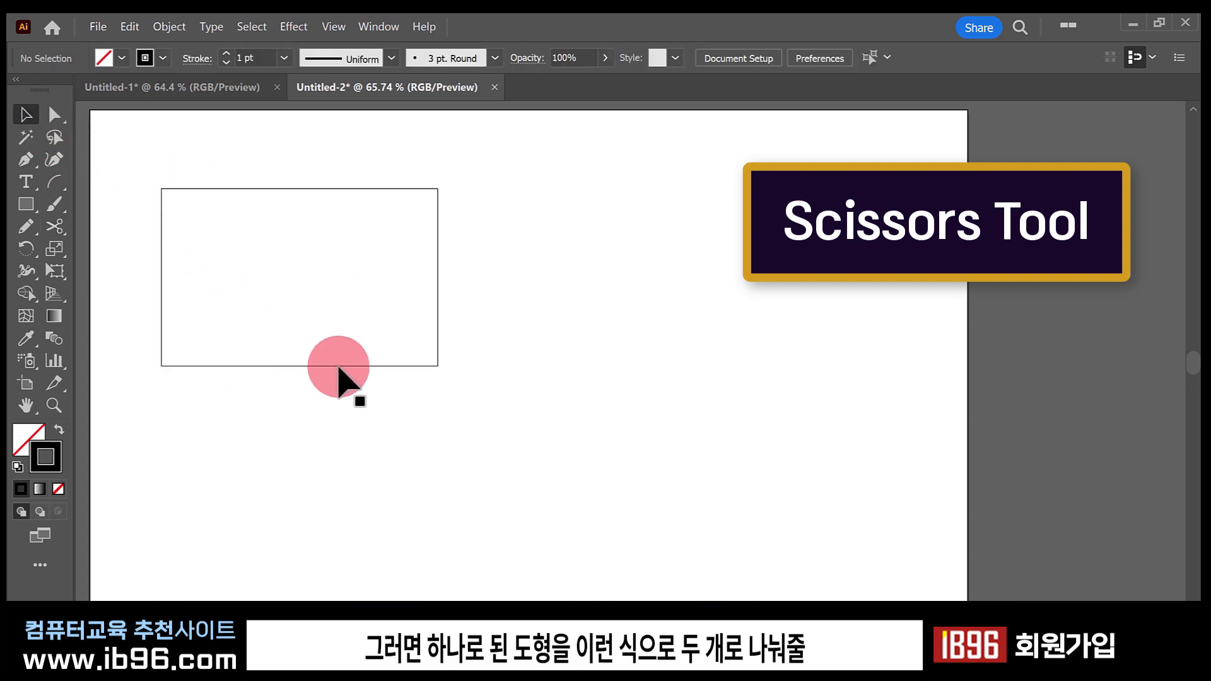
left_click_drag(339, 364, 450, 369)
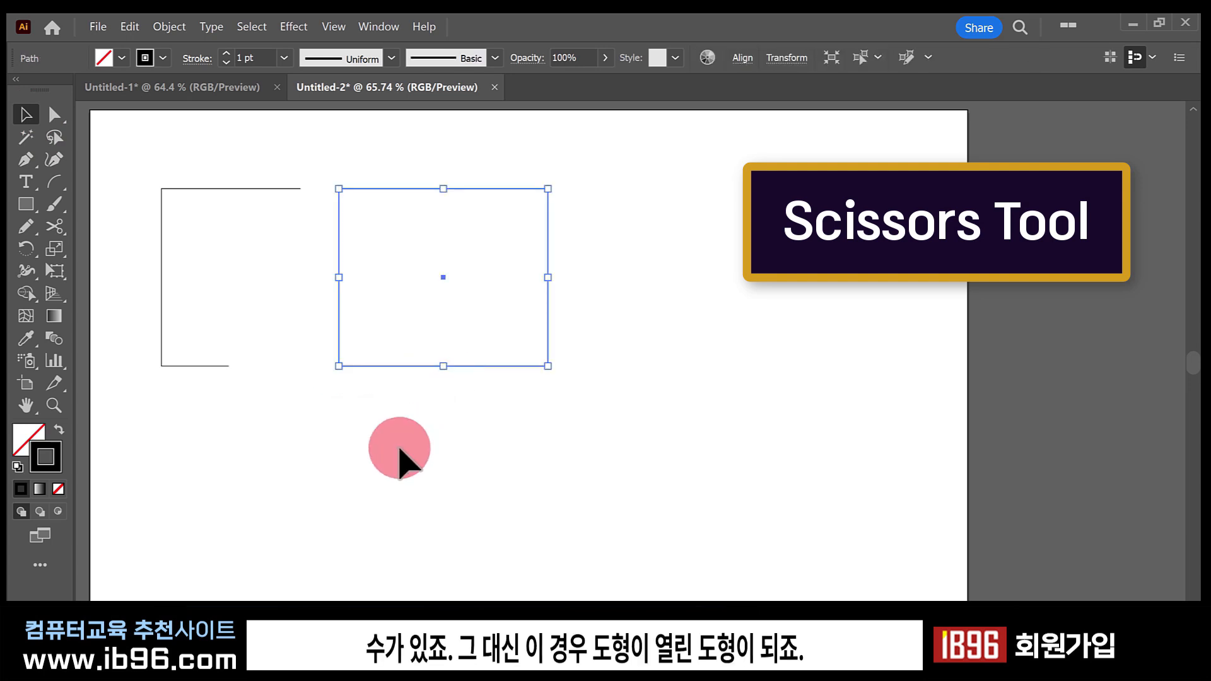
left_click(399, 454)
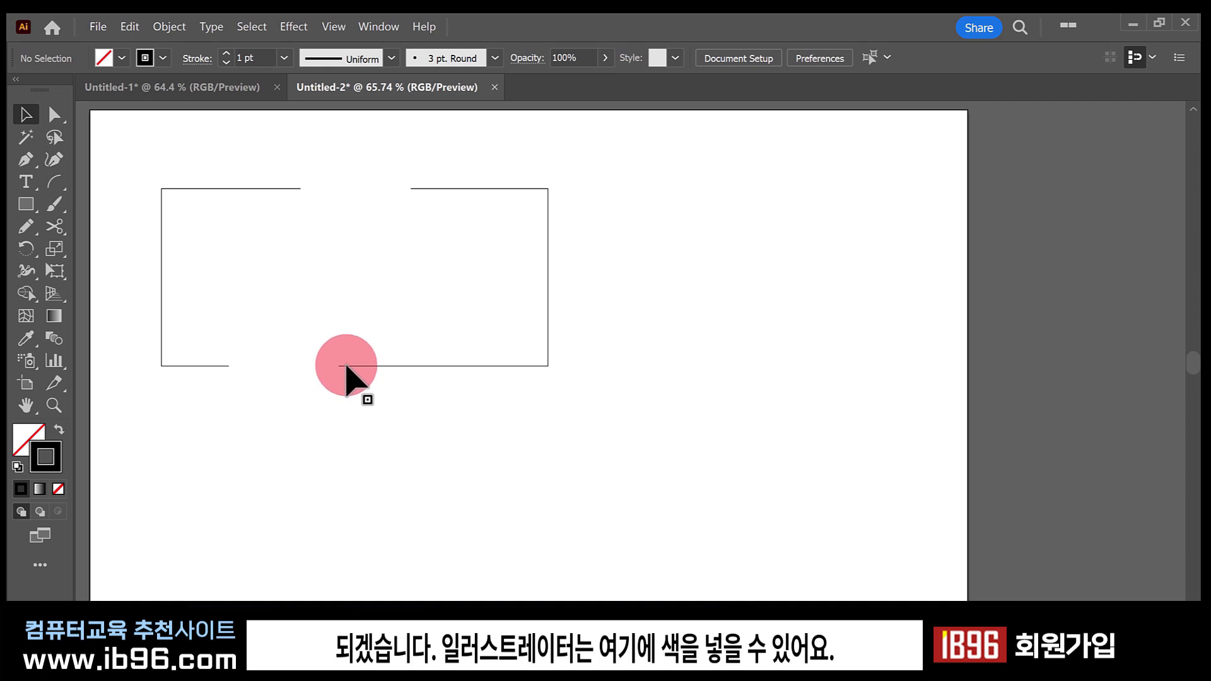
Fill the right open piece of the cut rectangle with bright red.
left_click_drag(473, 403, 380, 357)
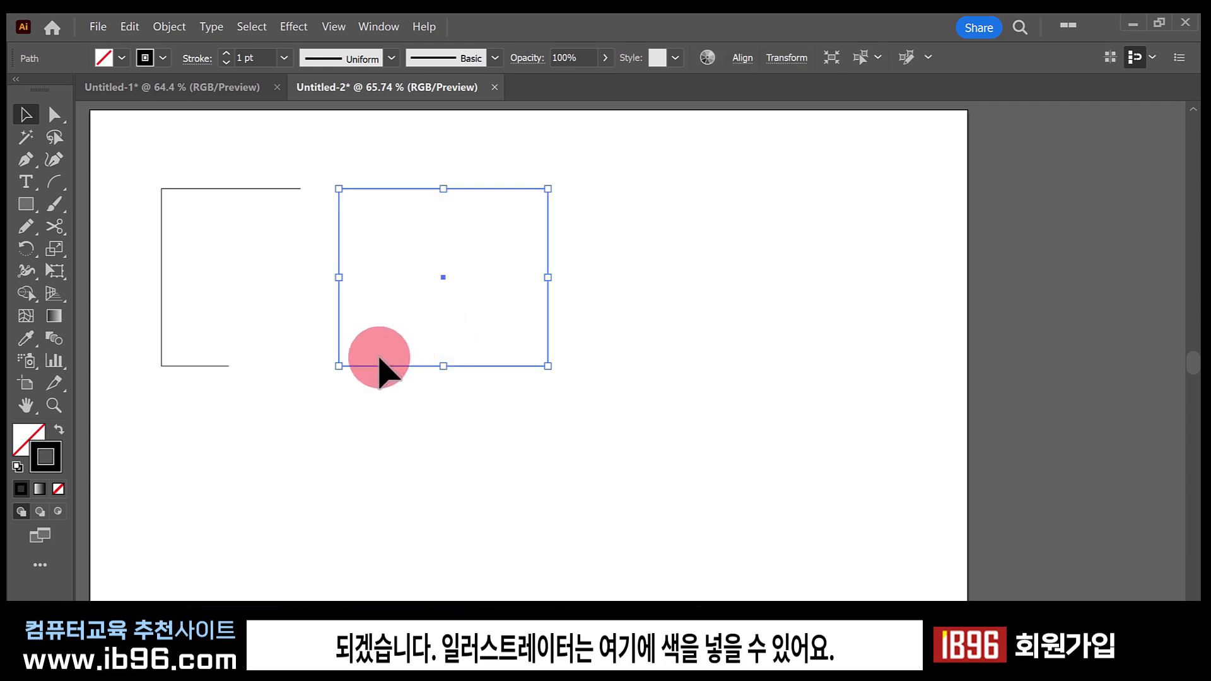
left_click(19, 442)
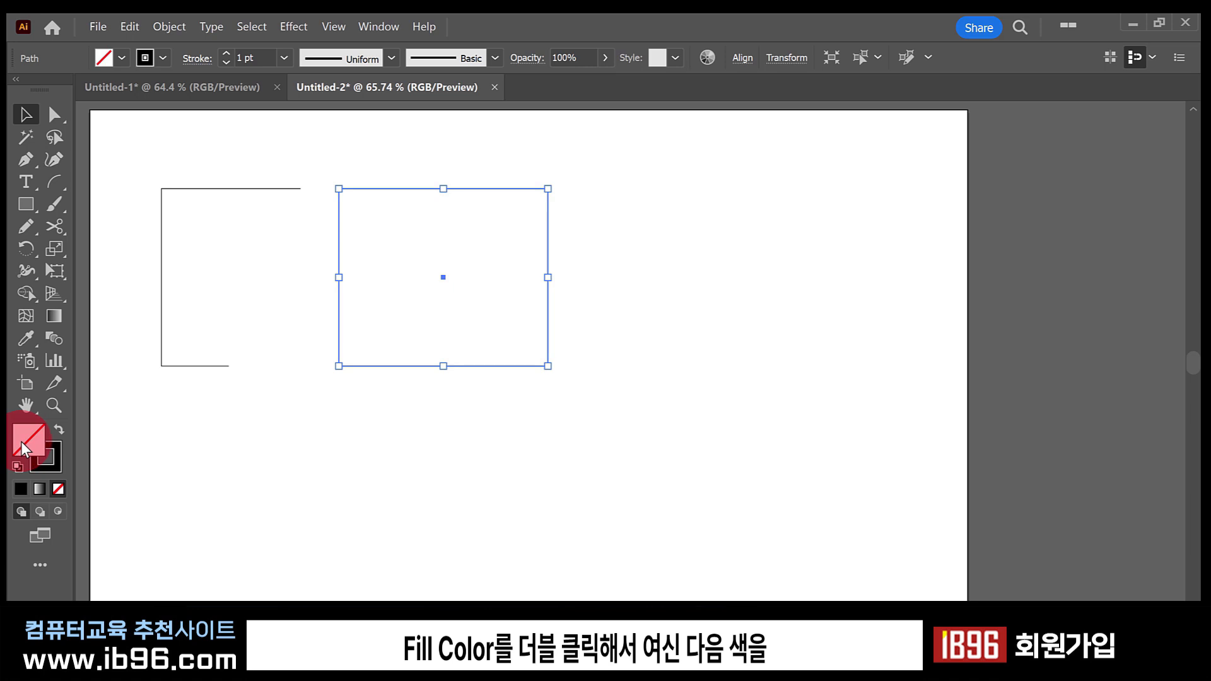
double_click(22, 440)
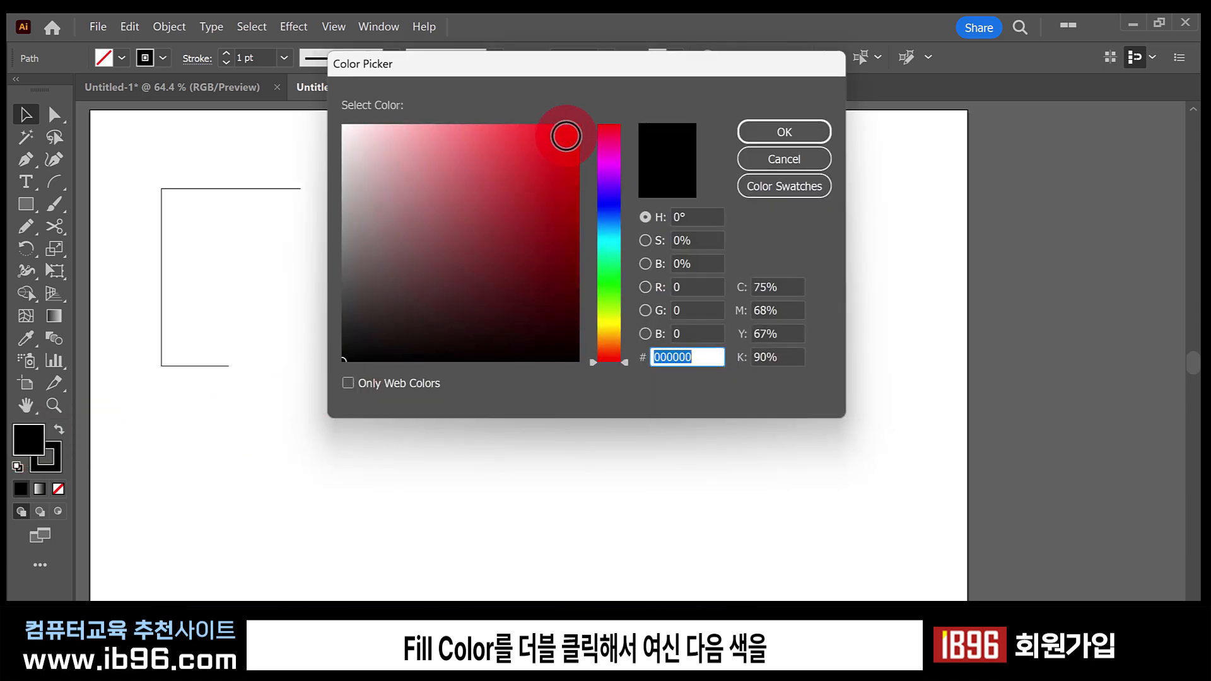
left_click(567, 131)
left_click(770, 131)
left_click(407, 448)
left_click(356, 374)
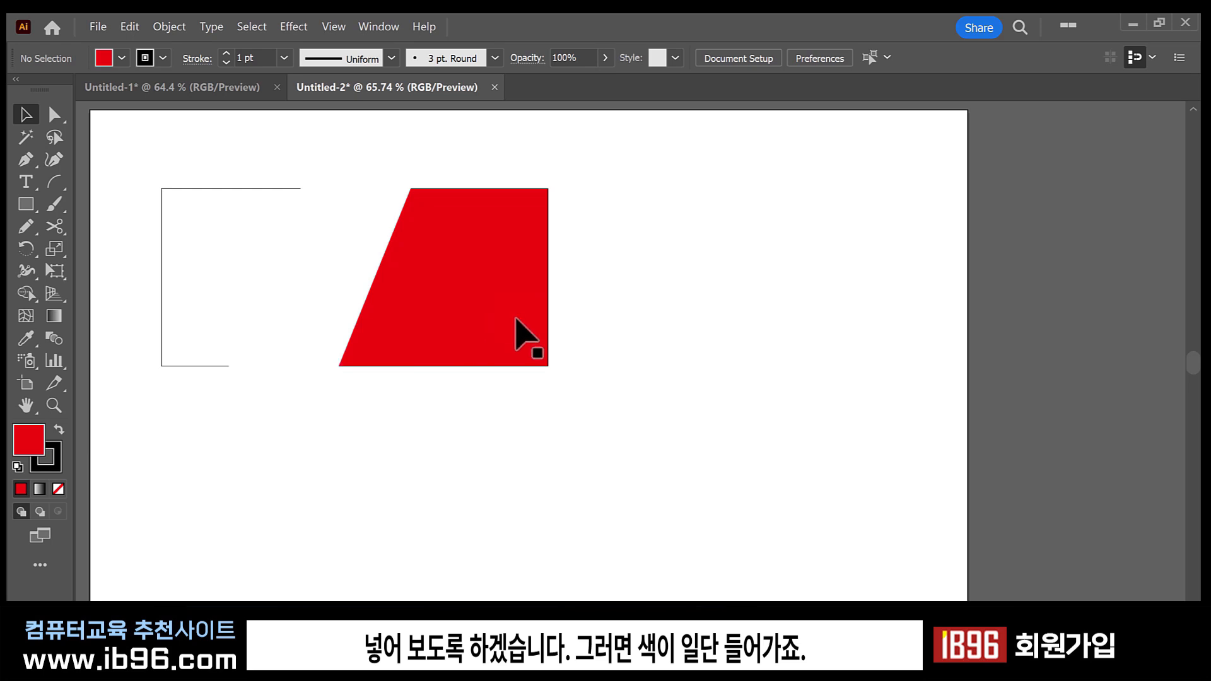
Reset the right piece to the default white fill and black stroke, and deselect it.
left_click(411, 190)
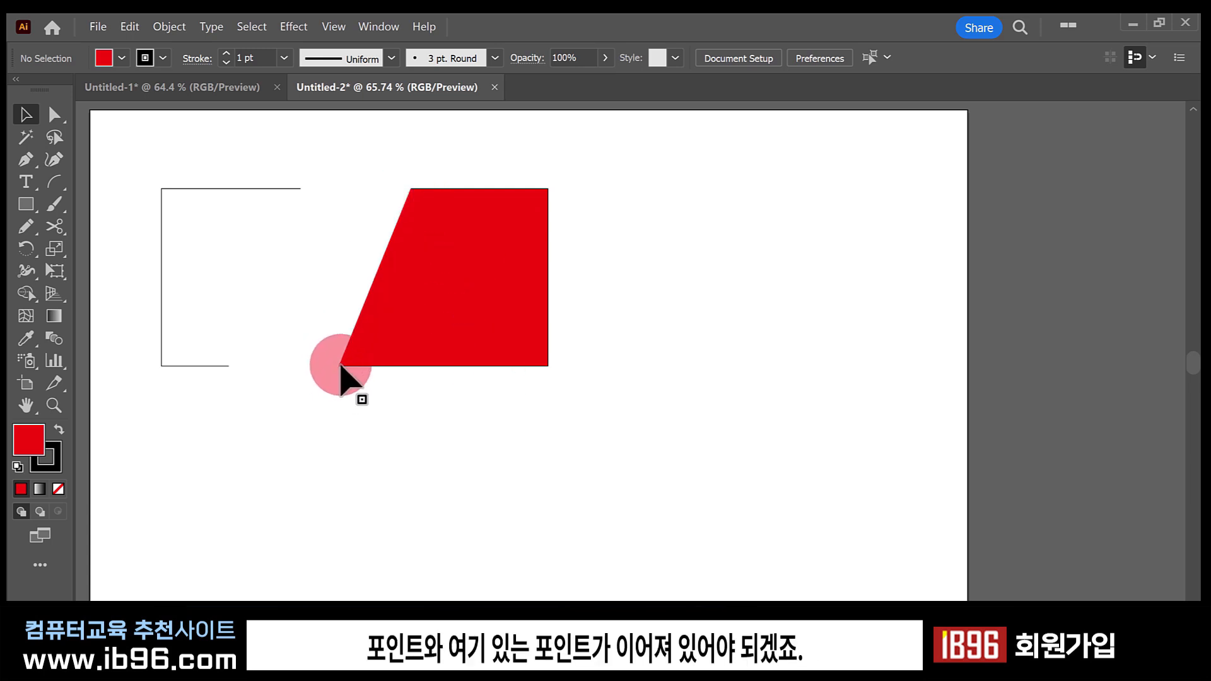
left_click(444, 360)
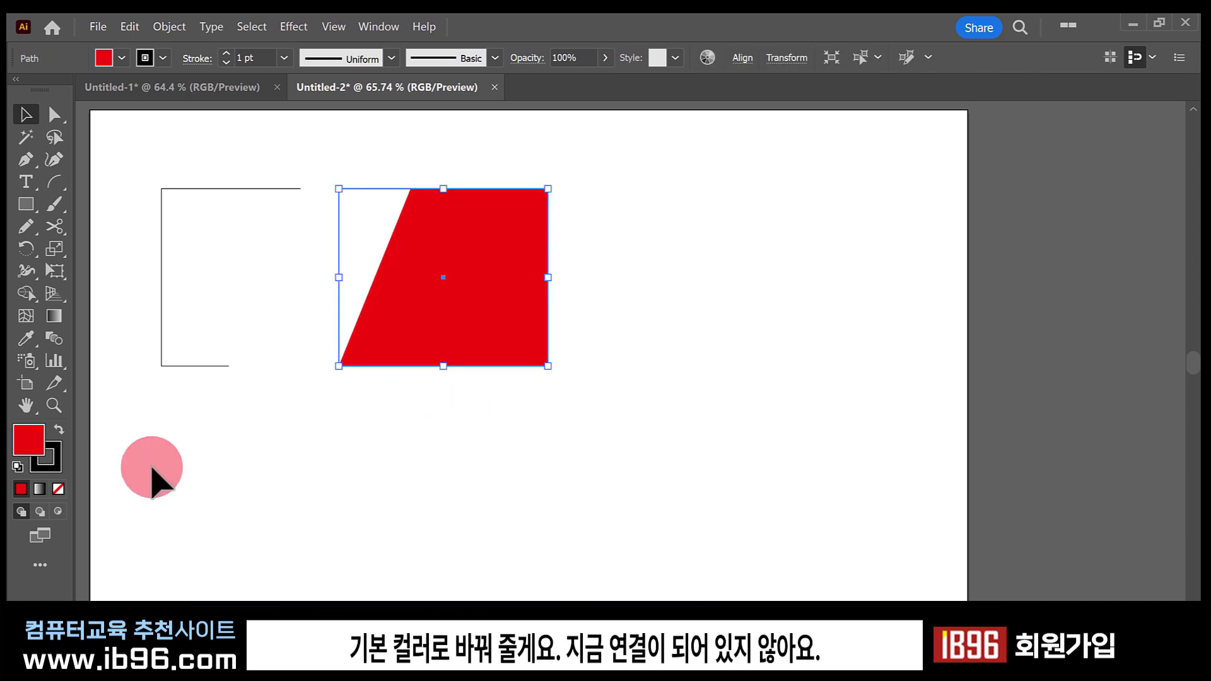
left_click(16, 468)
left_click(397, 270)
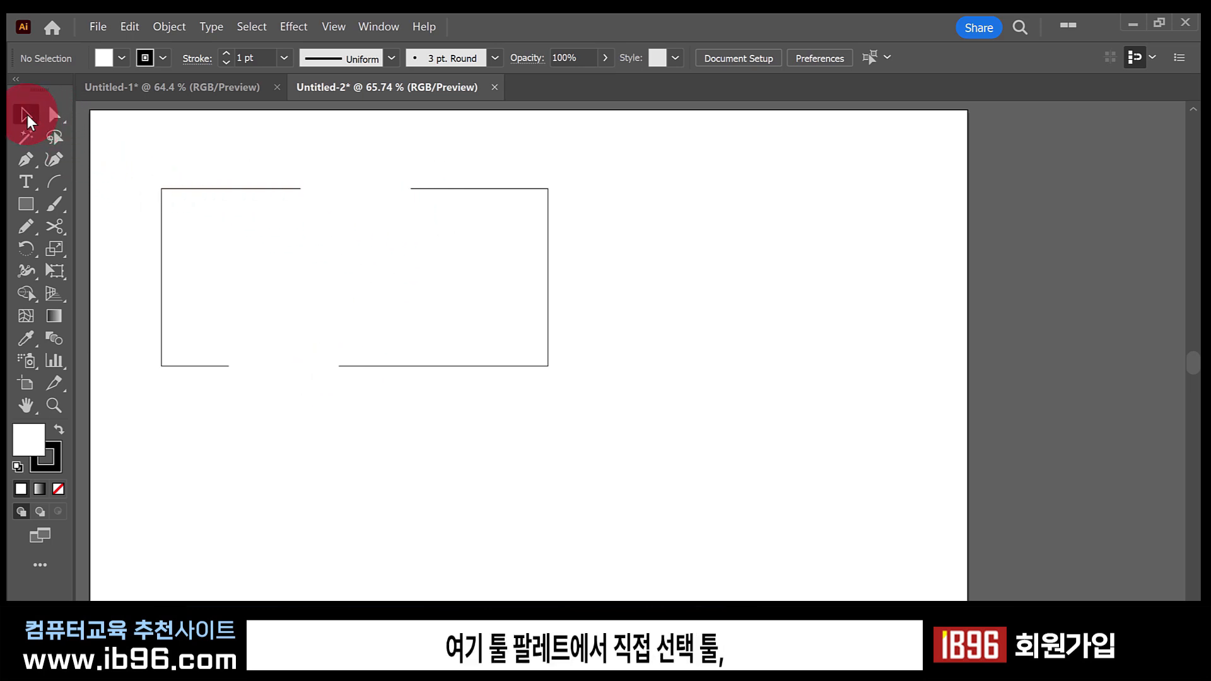
Select the two open endpoints of the right piece with the Direct Selection tool and join them with a straight segment.
left_click(60, 115)
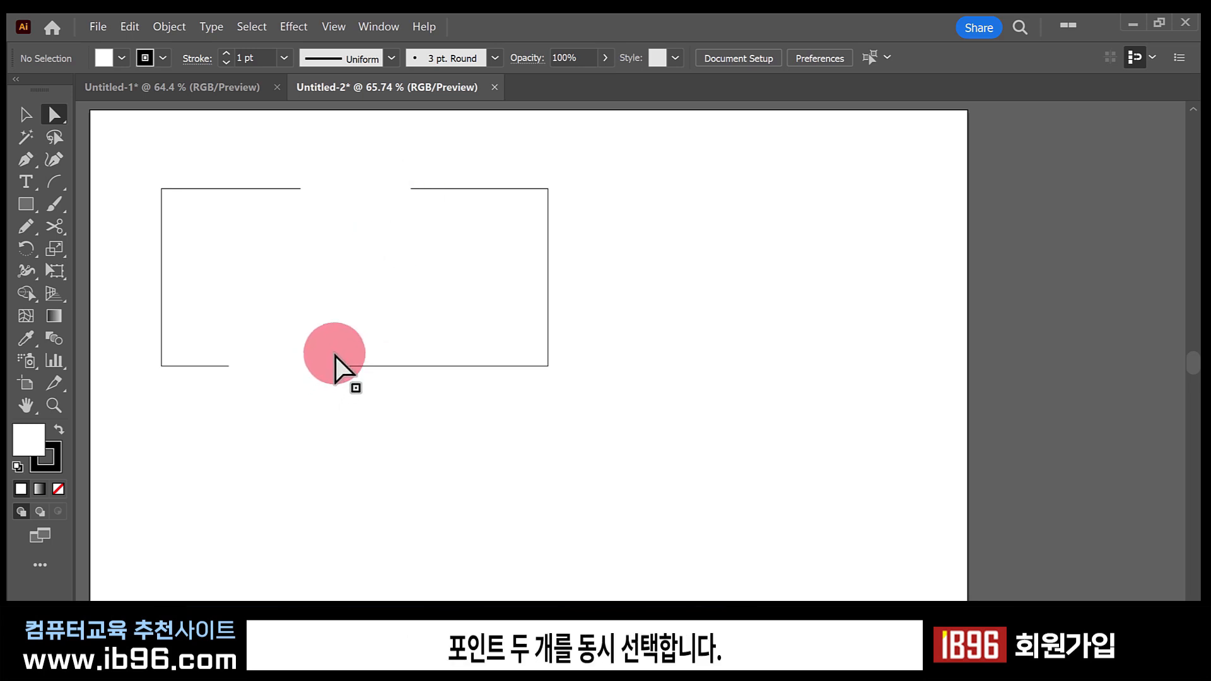
left_click_drag(317, 151, 422, 384)
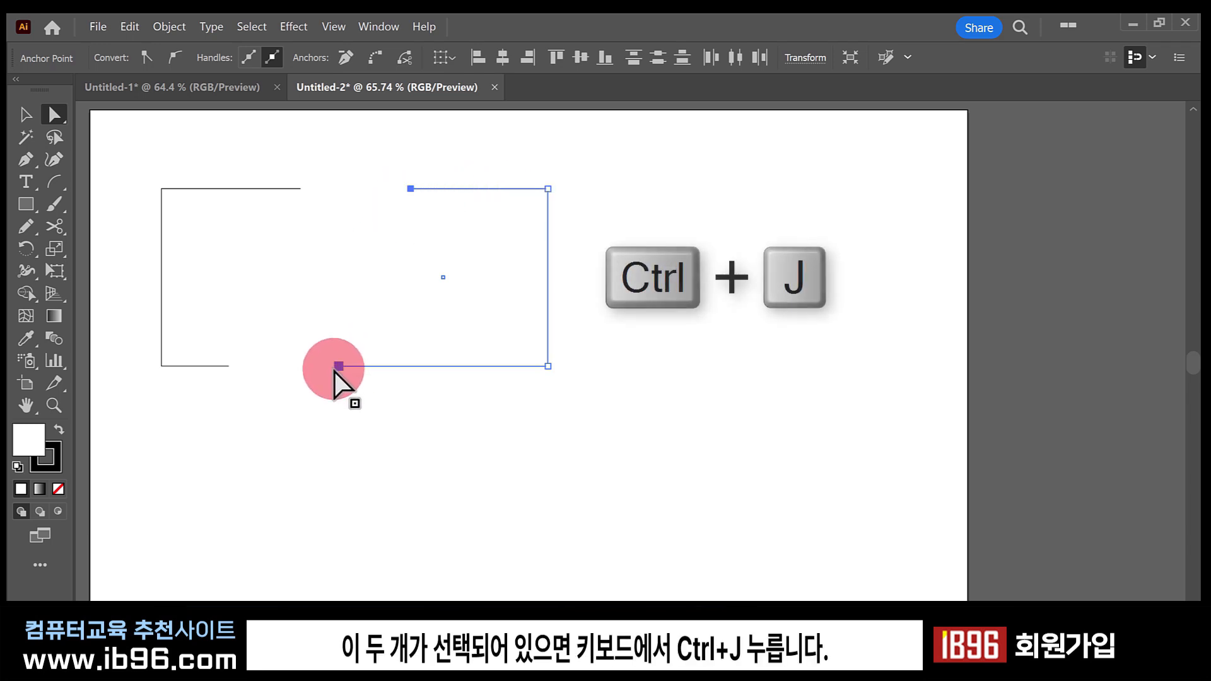
key("ctrl+j")
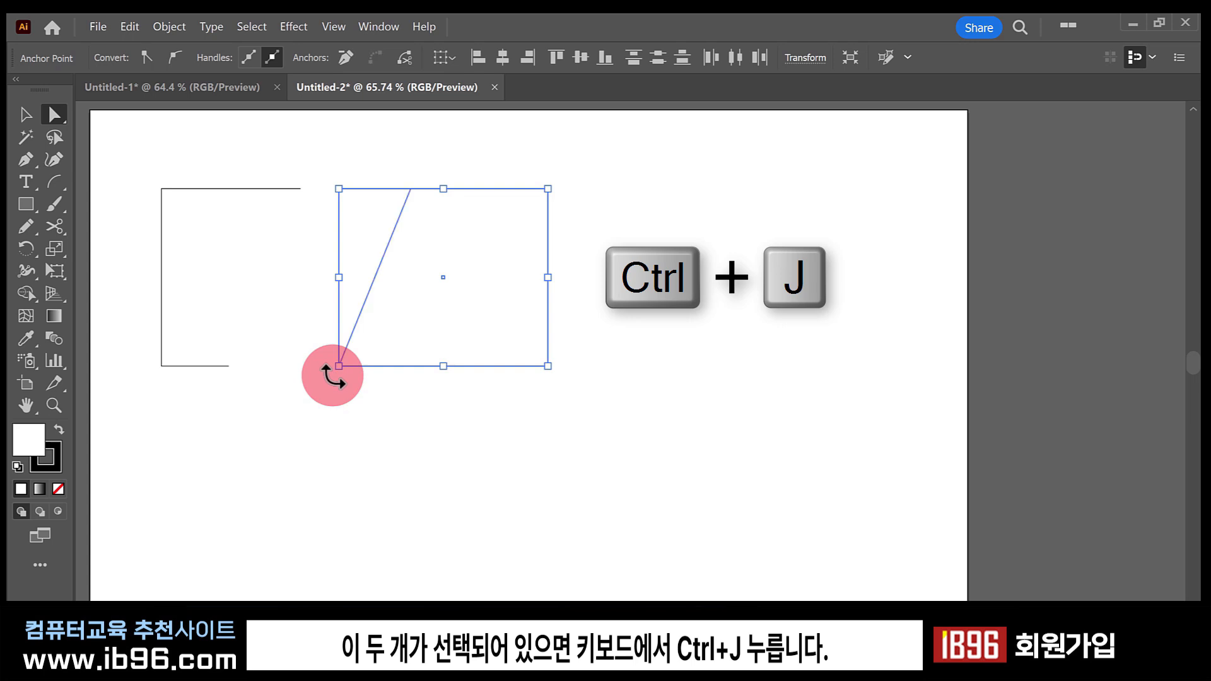
left_click(373, 421)
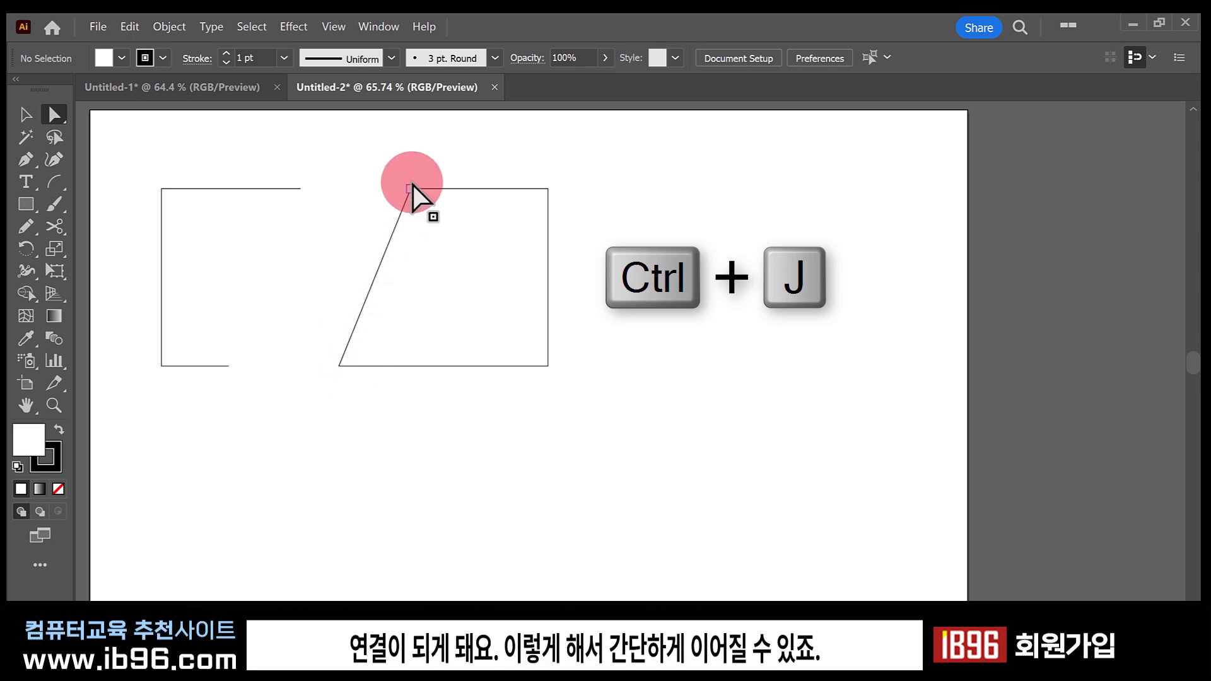
Close the open right piece by connecting its upper endpoint to its lower endpoint with the Pen tool, and deselect it.
left_click(348, 362)
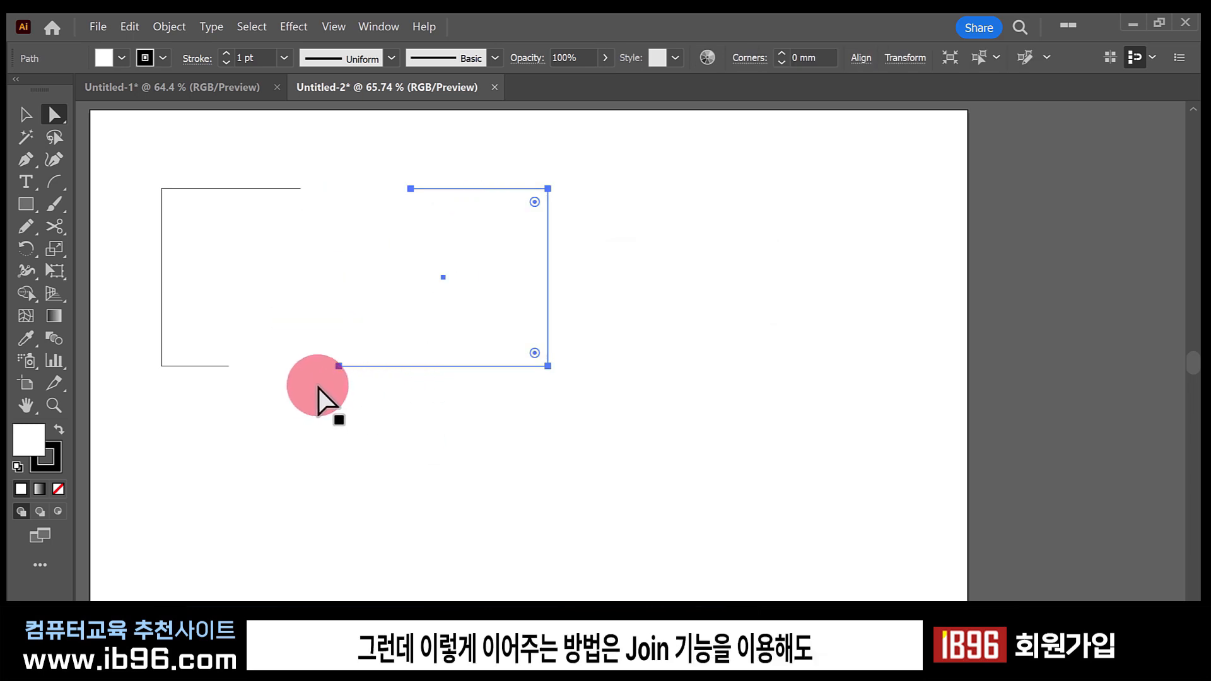
left_click(25, 161)
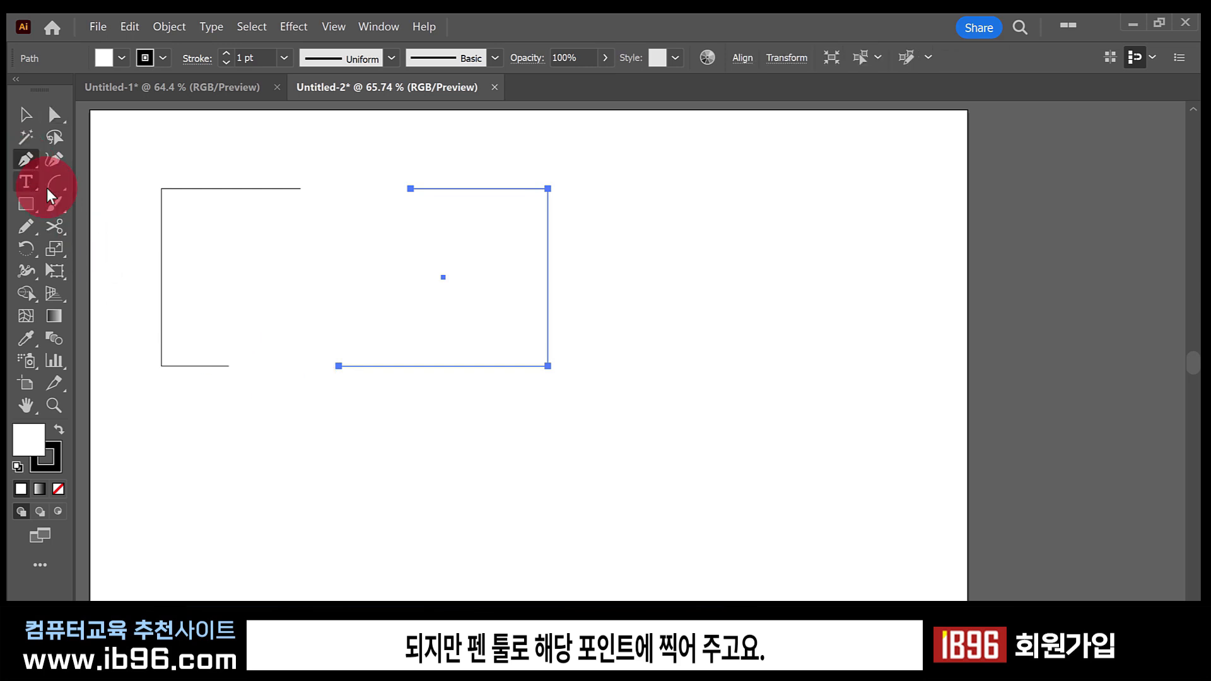
left_click(410, 188)
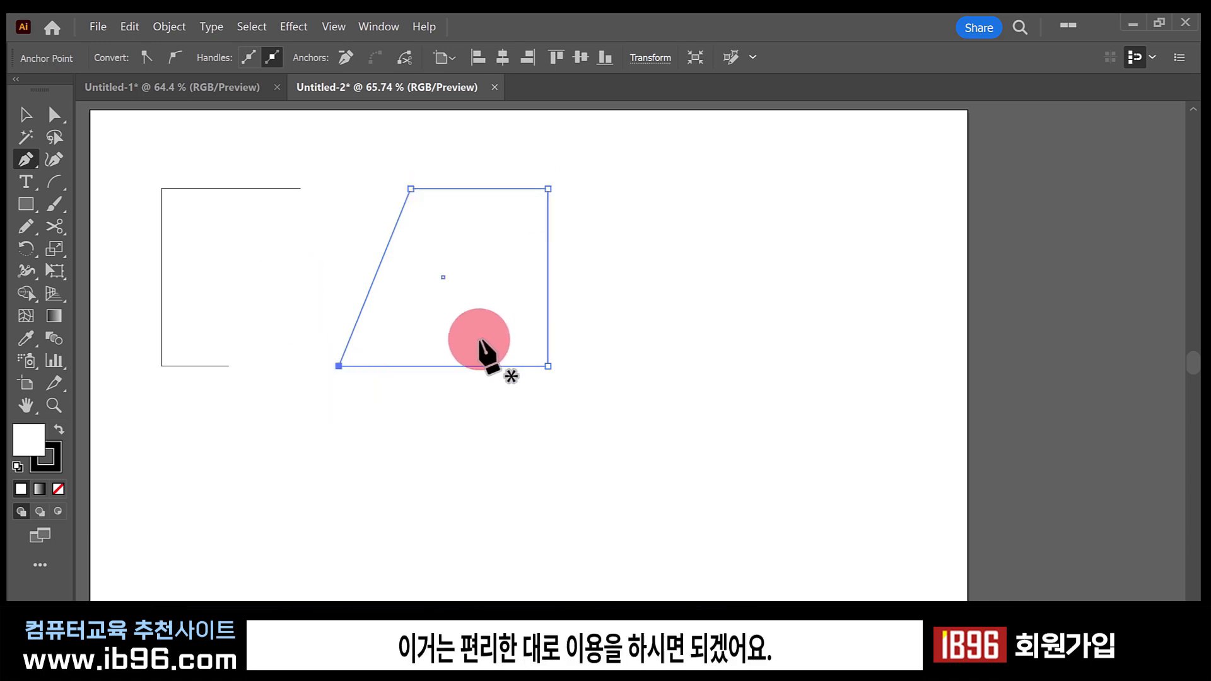
left_click(55, 116)
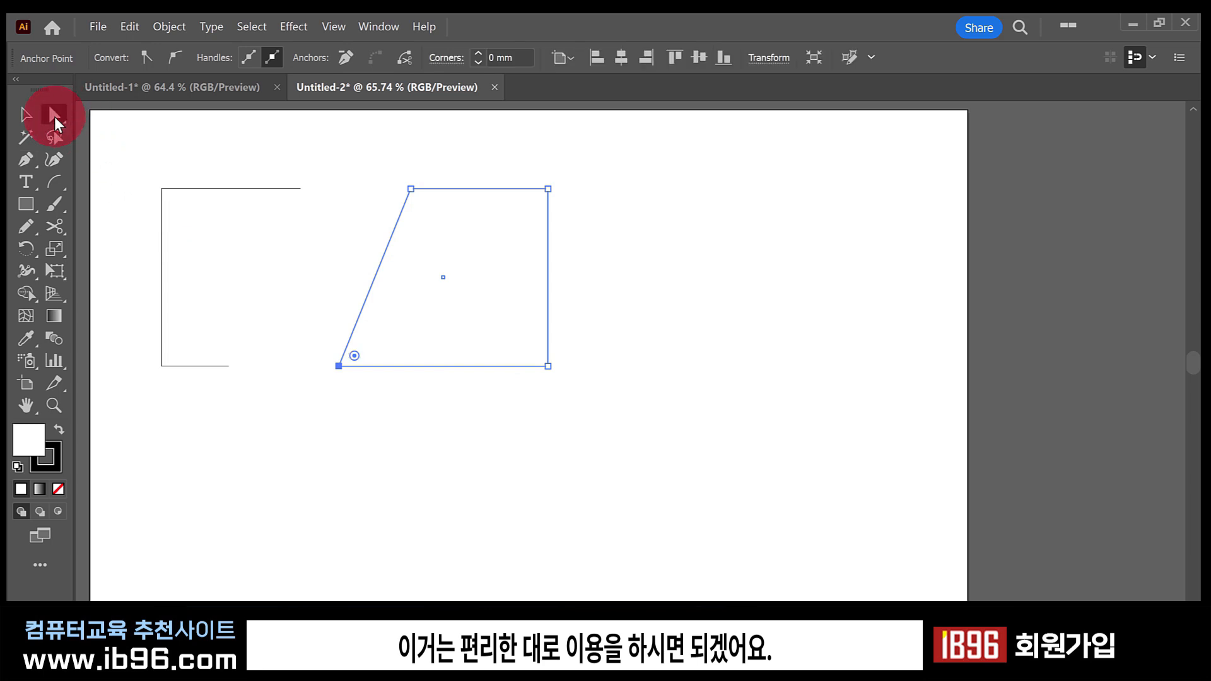
left_click(310, 302)
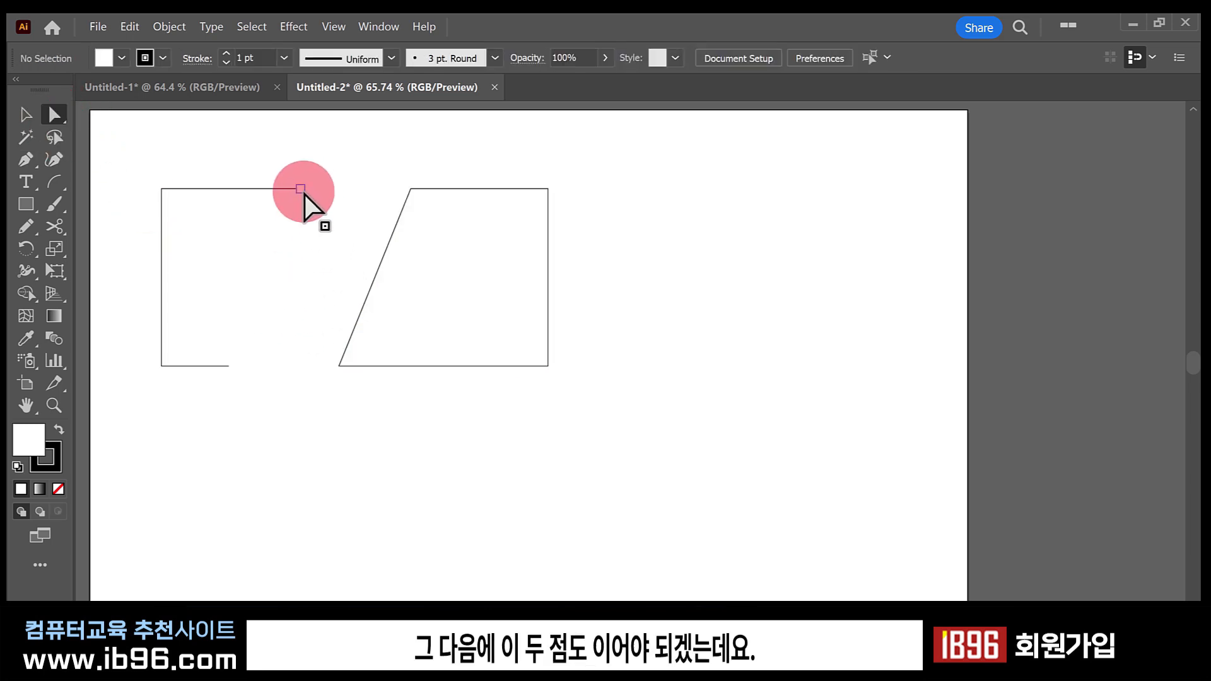
Move the closed right piece down beside the left piece so its slanted edge lies close to the lower open endpoint, and deselect it.
left_click(426, 350)
left_click_drag(497, 346, 377, 404)
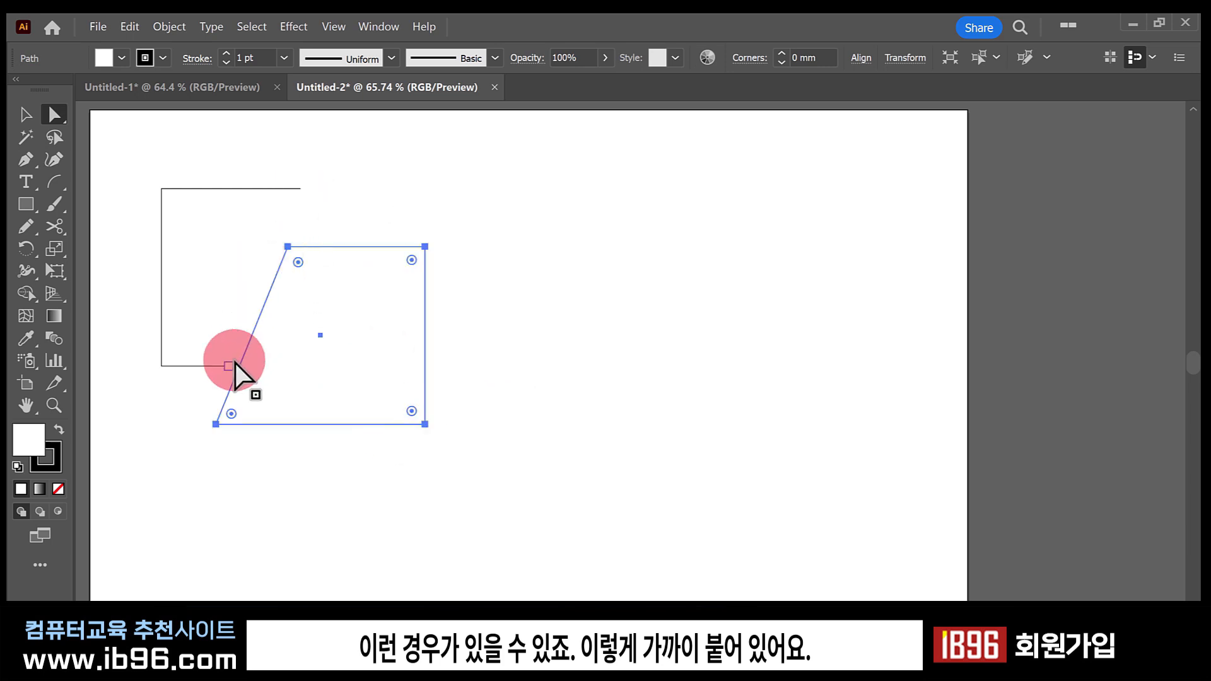
left_click_drag(207, 152, 335, 386)
left_click(552, 359)
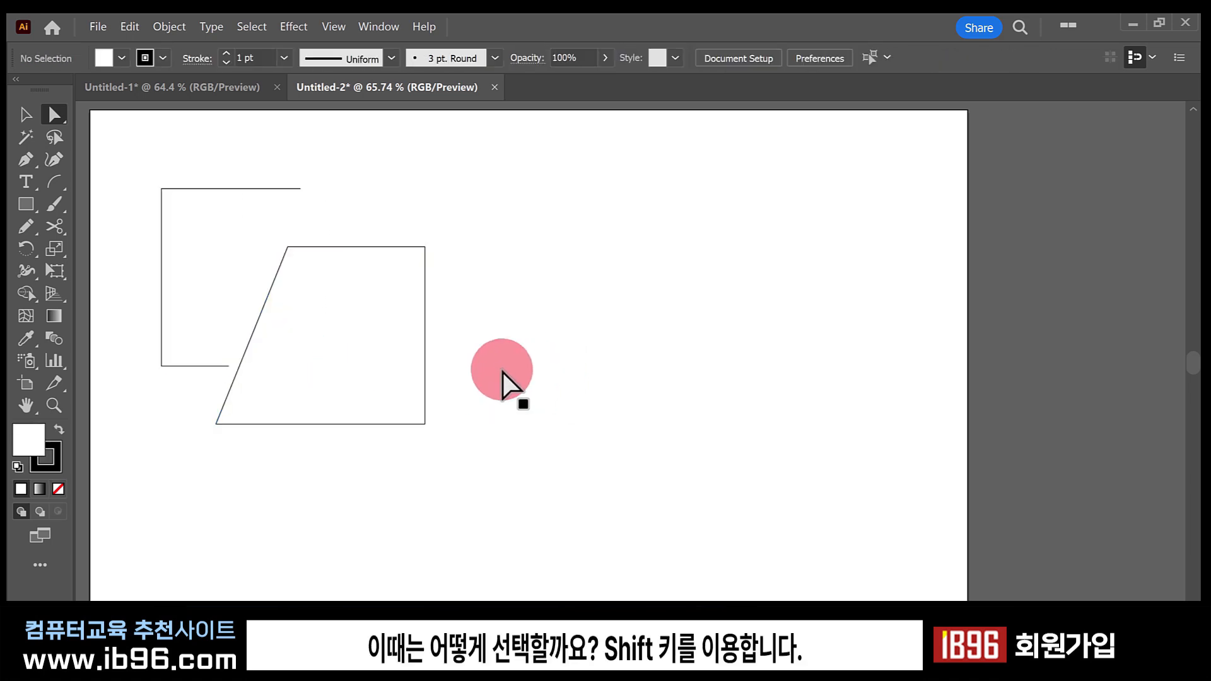
Select the upper and lower open endpoints of the left piece together and join them.
key("shift")
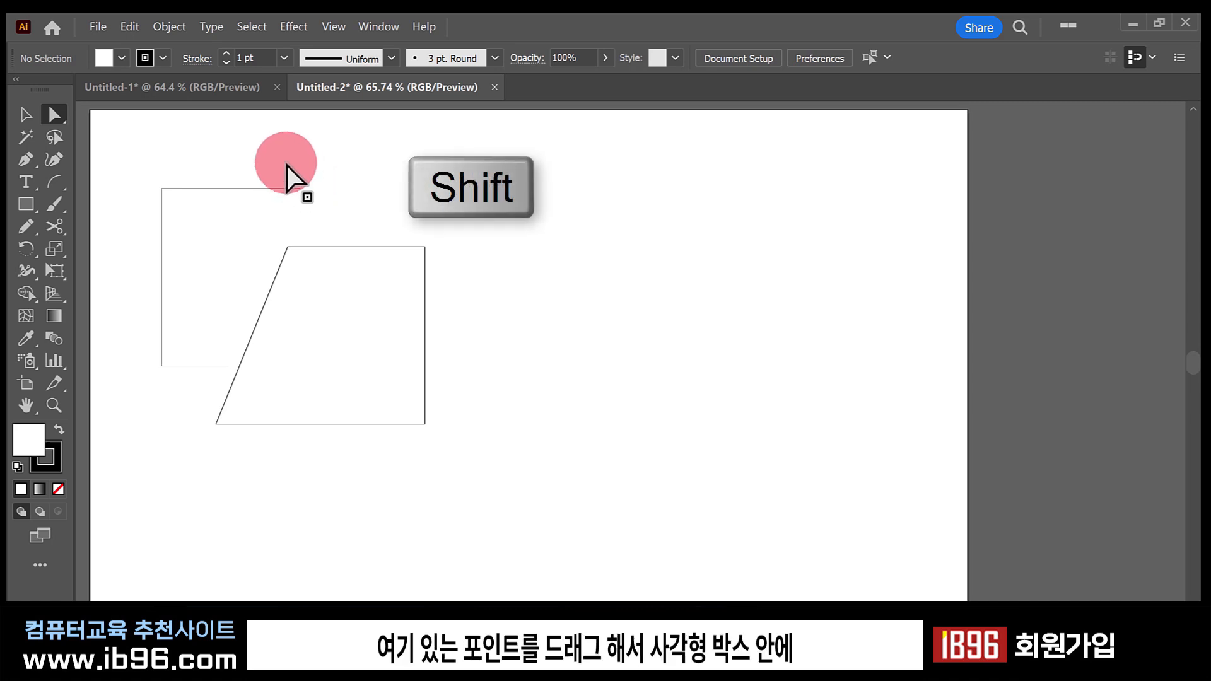
left_click_drag(287, 164, 326, 201)
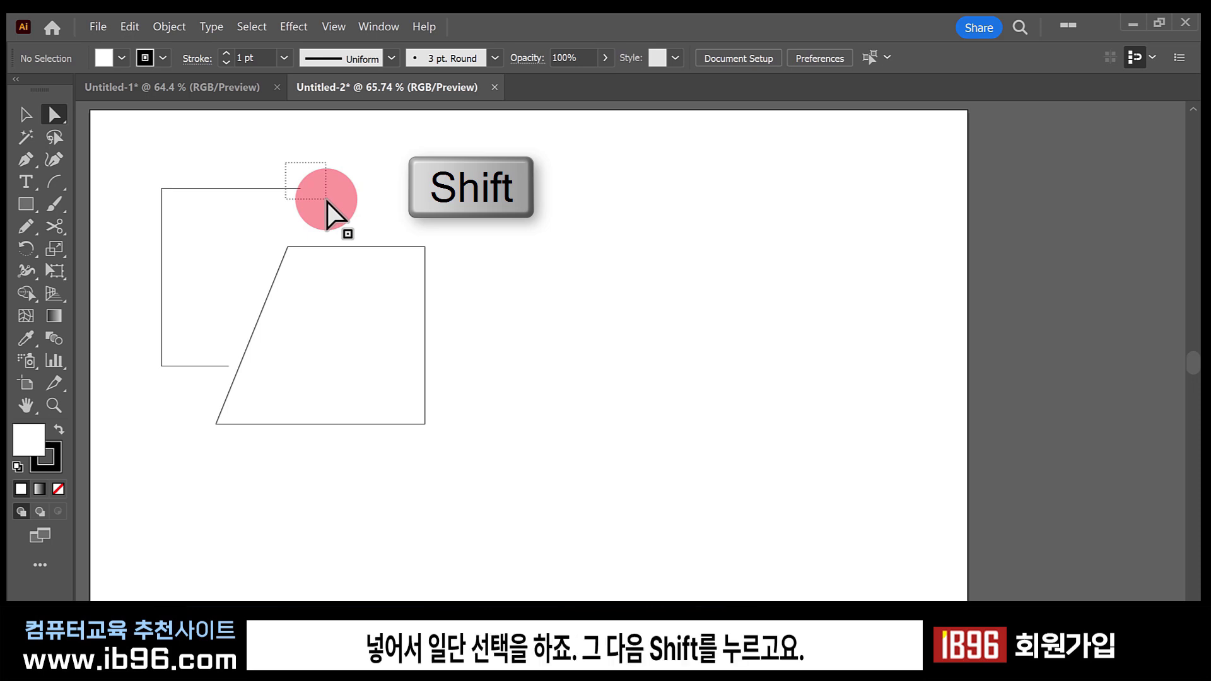
left_click_drag(327, 201, 327, 222)
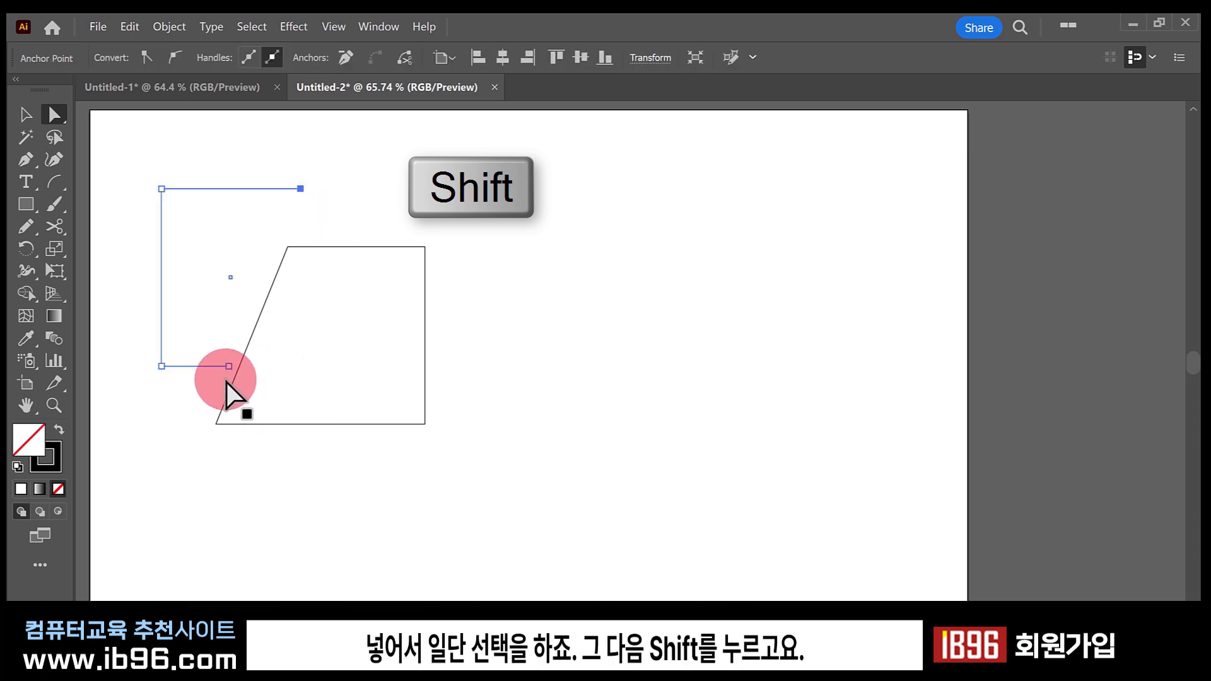
left_click(229, 366, "shift")
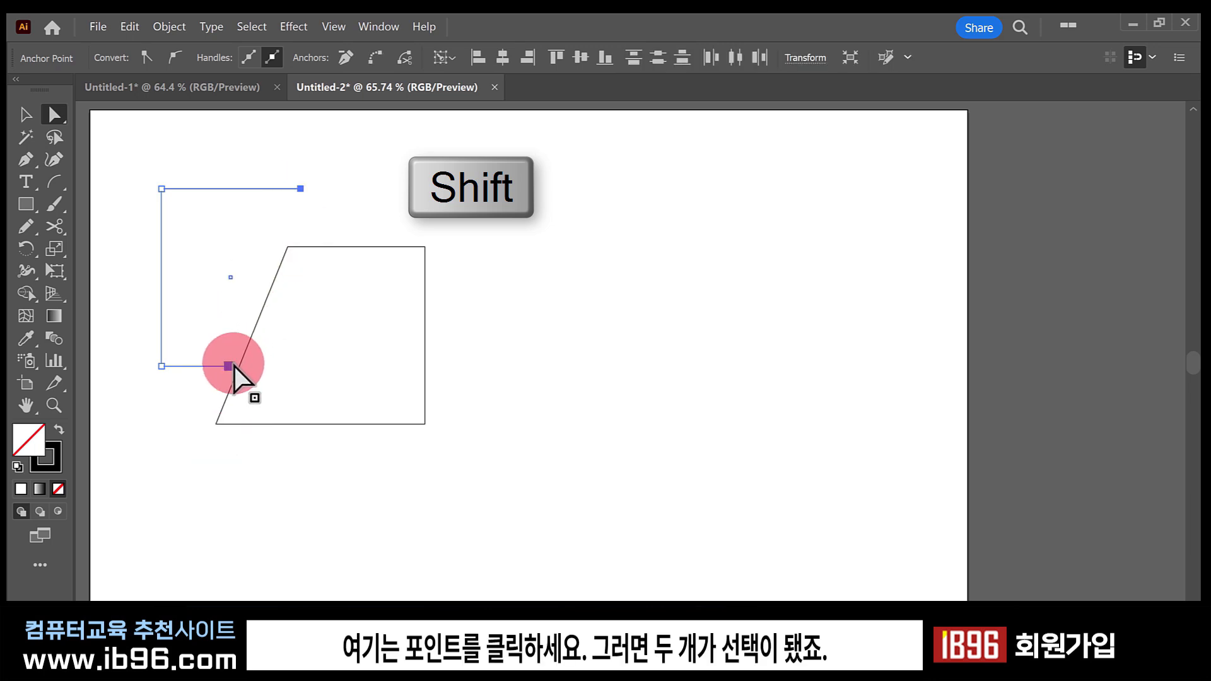
key("ctrl+j")
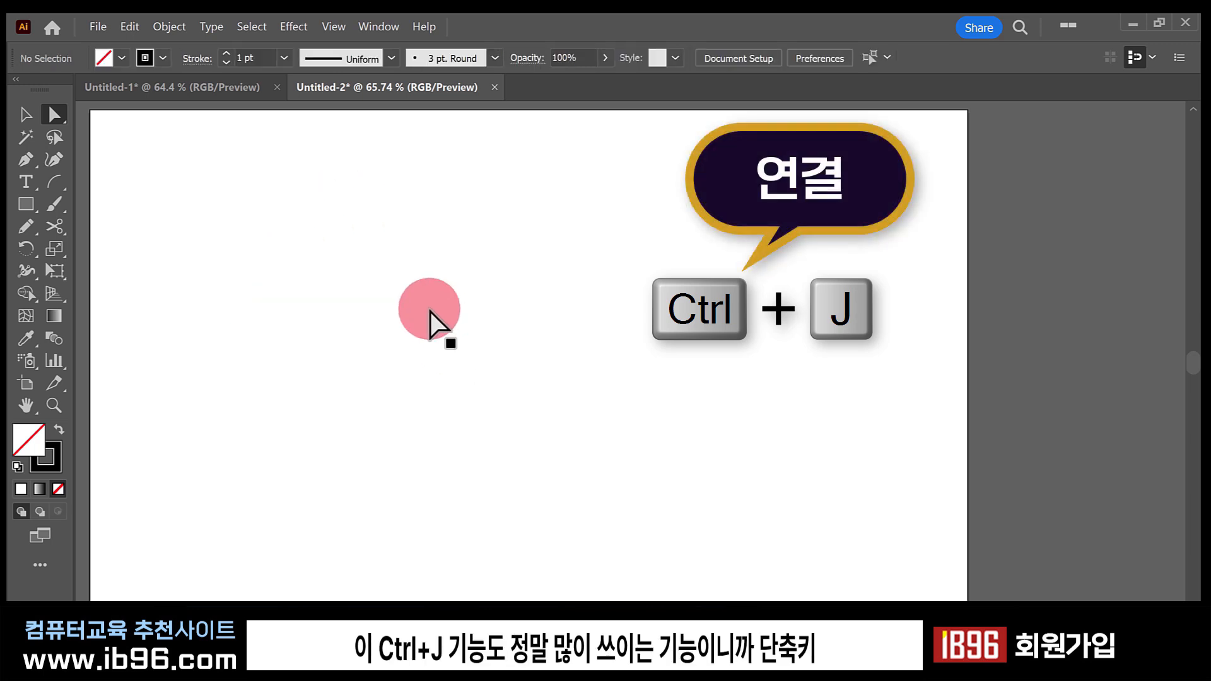
Look up the Join command among the object path commands without applying it.
left_click(32, 159)
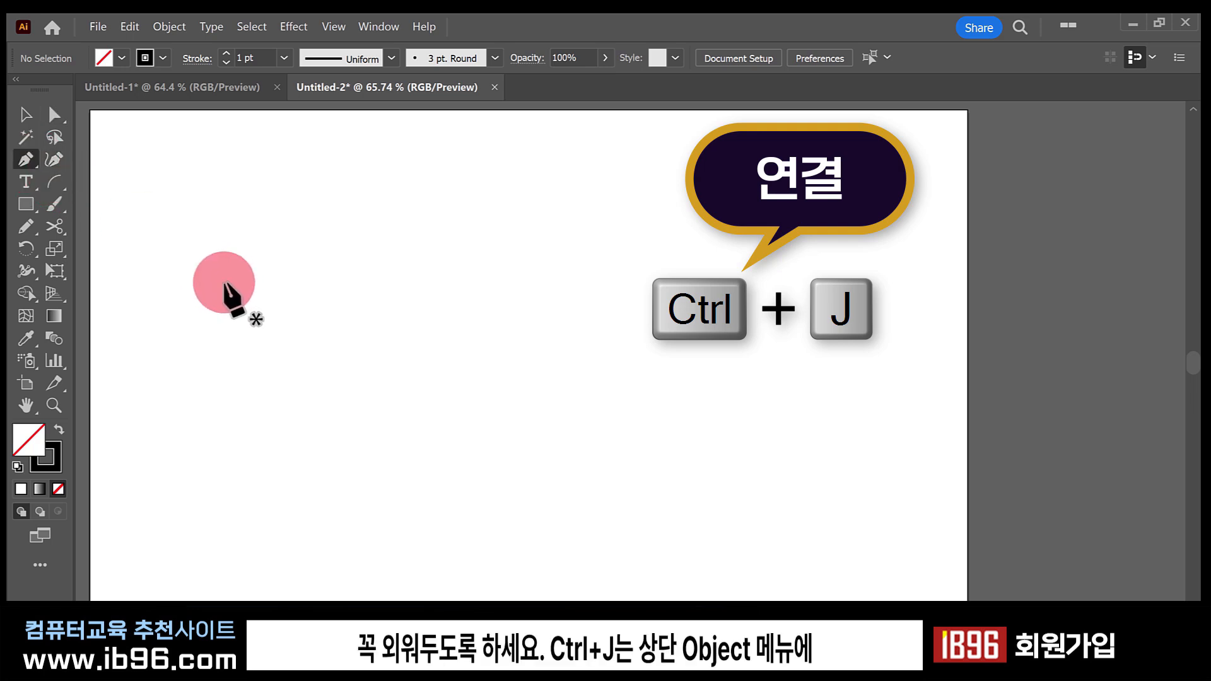
left_click(175, 28)
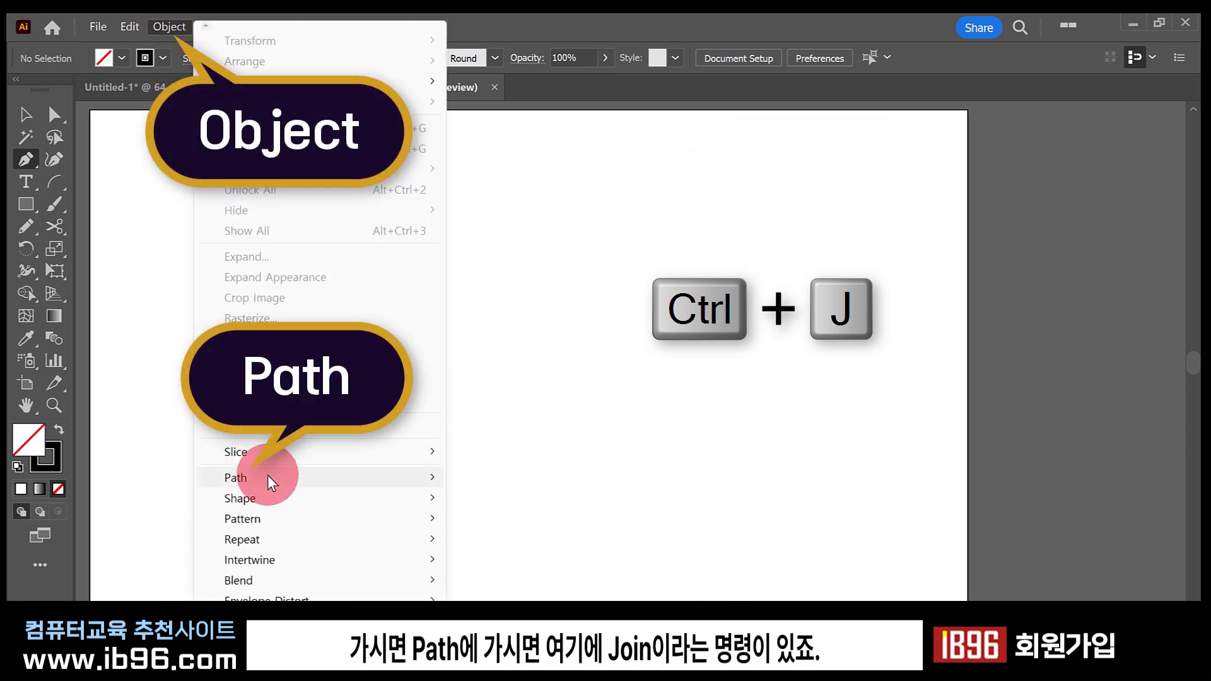
mouse_move(267, 475)
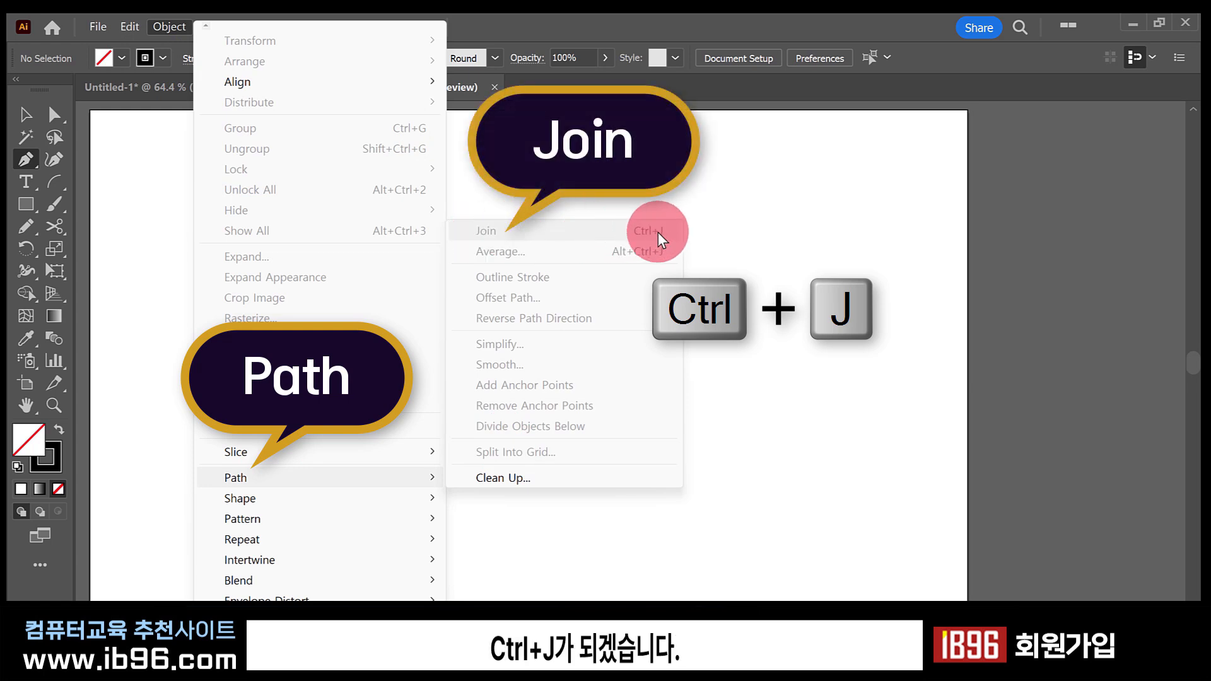
left_click(557, 13)
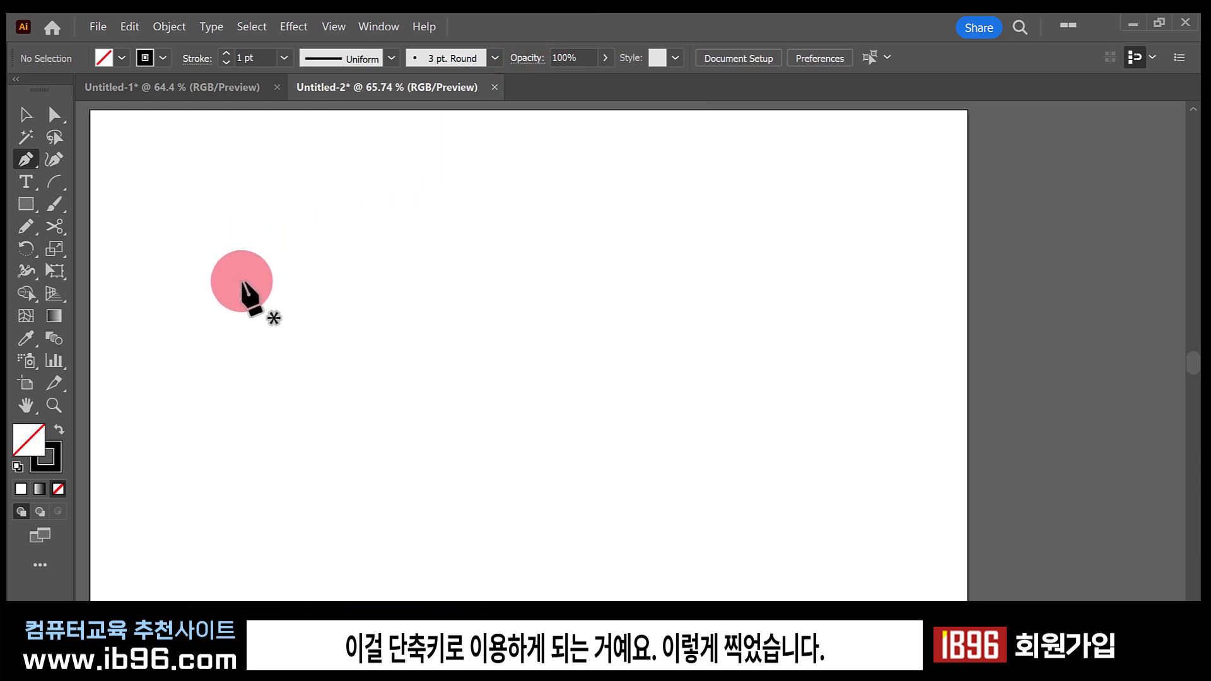
Draw an open angular path with five anchor points using the Pen tool and end it without closing.
left_click(244, 281)
left_click(399, 205)
left_click(640, 292)
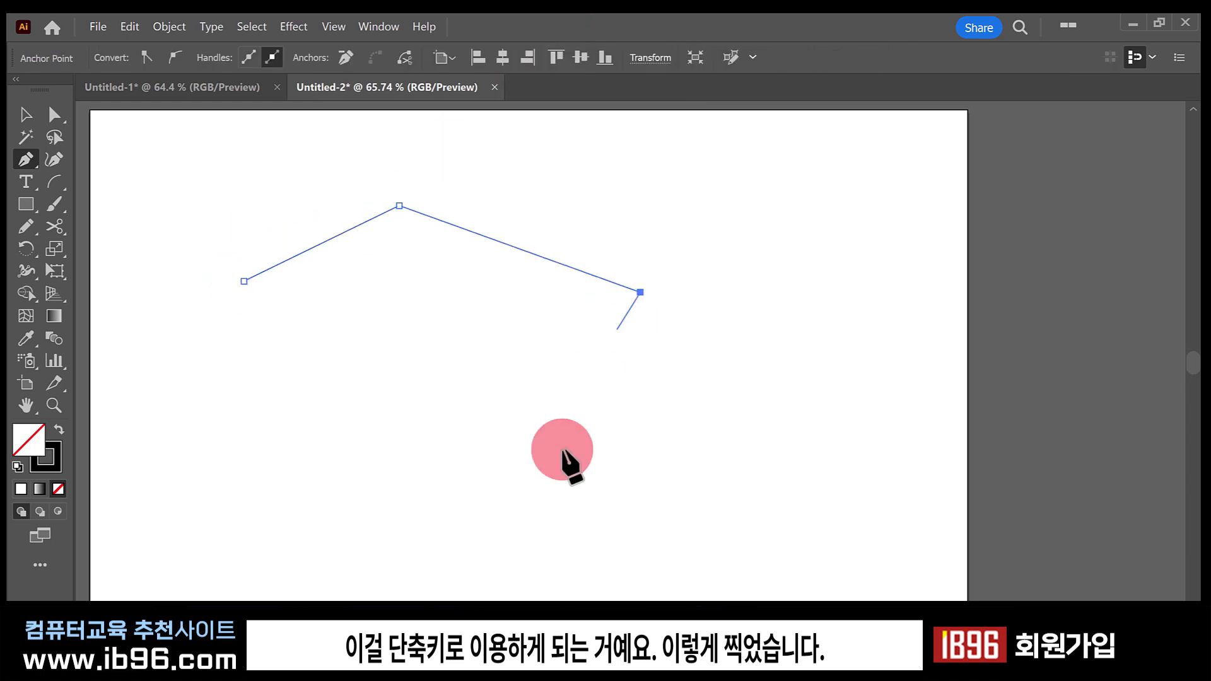
left_click(545, 479)
left_click(475, 372)
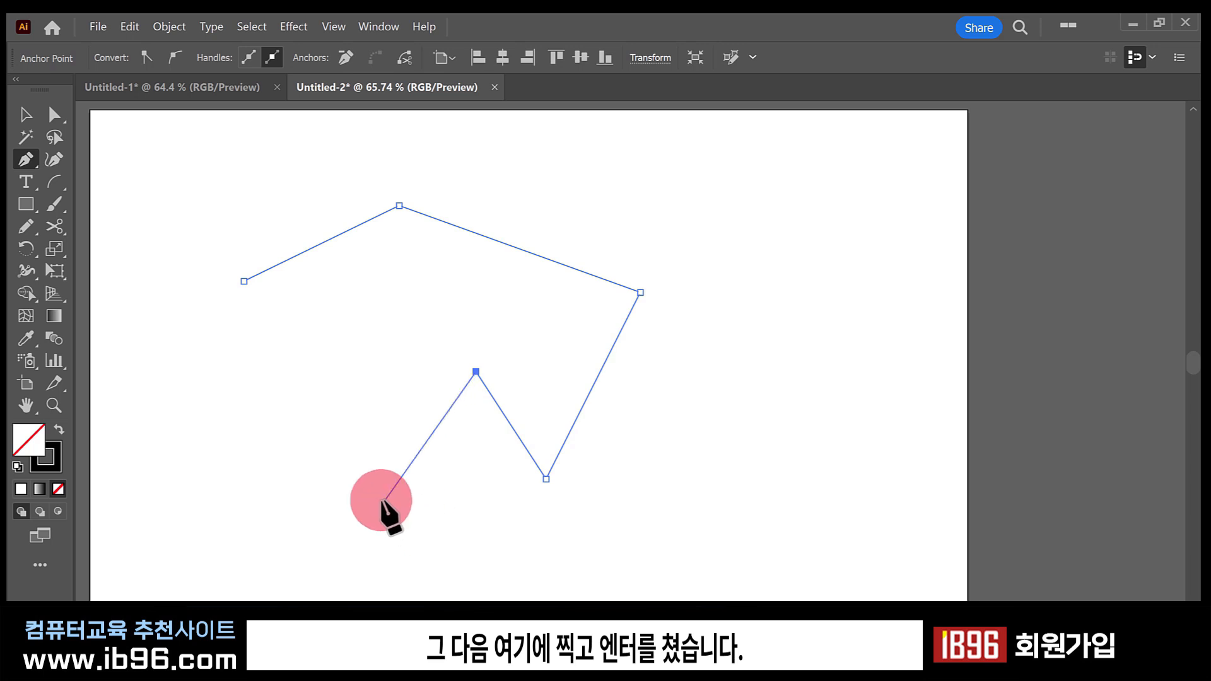
key("Return")
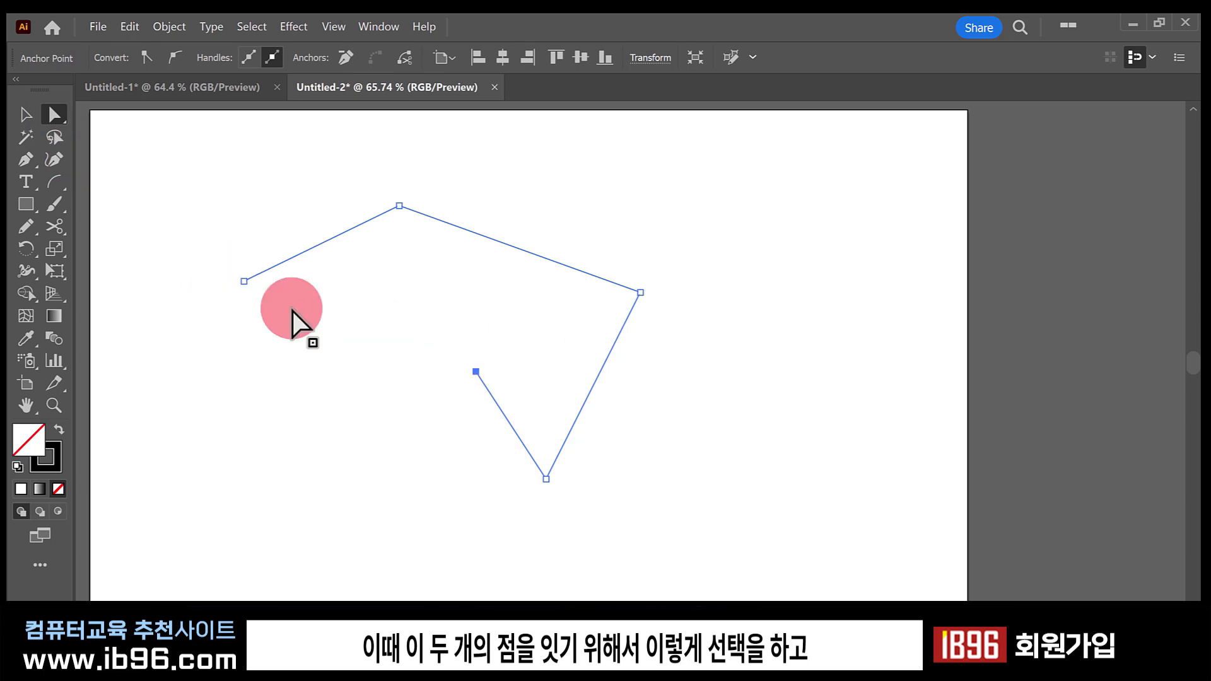
Select the two end anchor points of the open angular path and join them.
left_click_drag(192, 258, 499, 440)
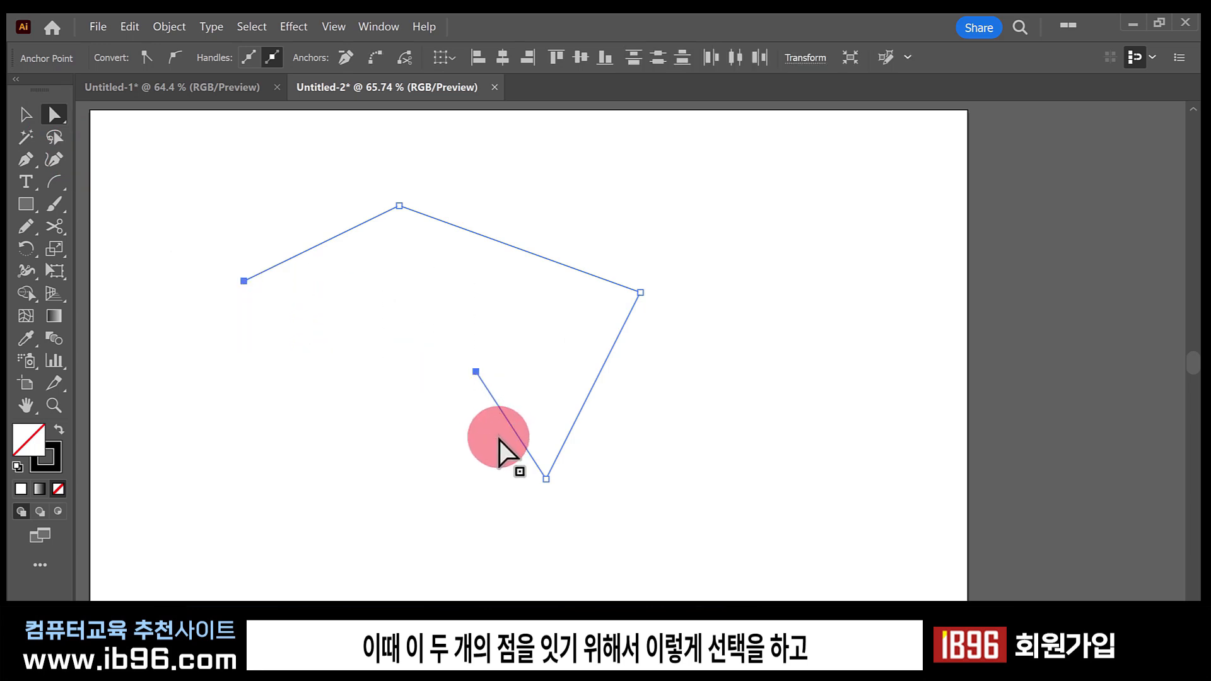
key("ctrl+j")
key("ctrl+j")
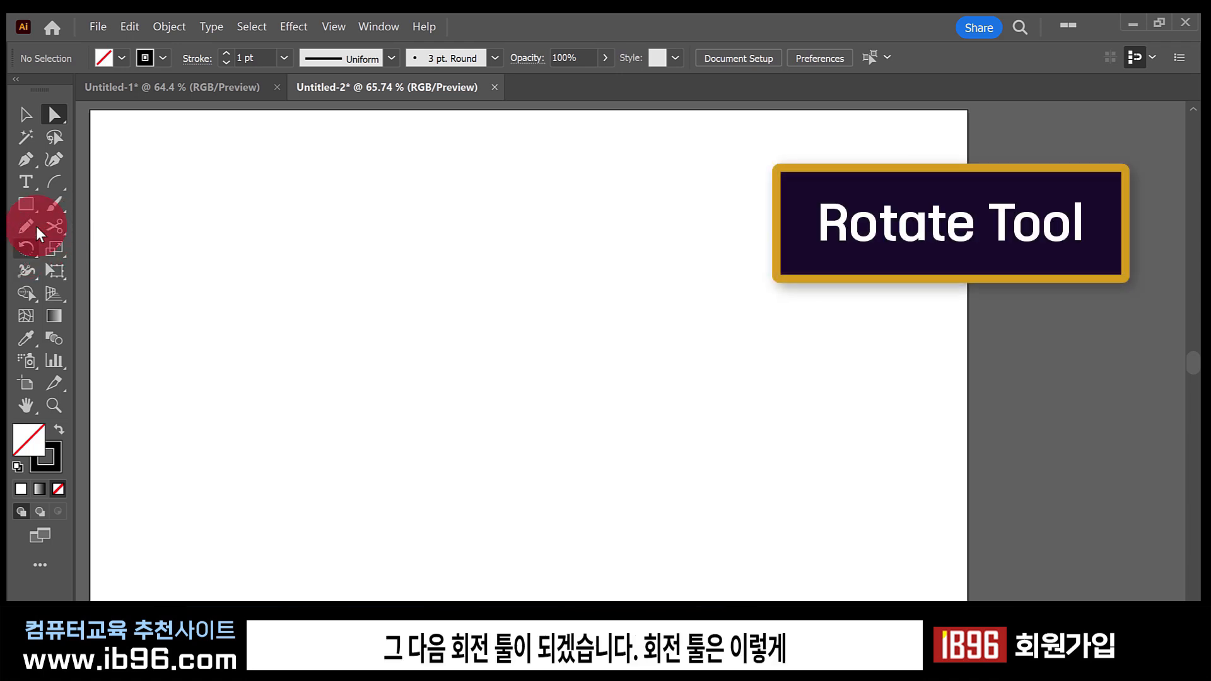
Draw an unfilled rectangle with a black outline in the upper-left part of the artboard.
mouse_move(228, 239)
left_mouse_down()
mouse_move(372, 336)
mouse_move(400, 378)
left_mouse_up()
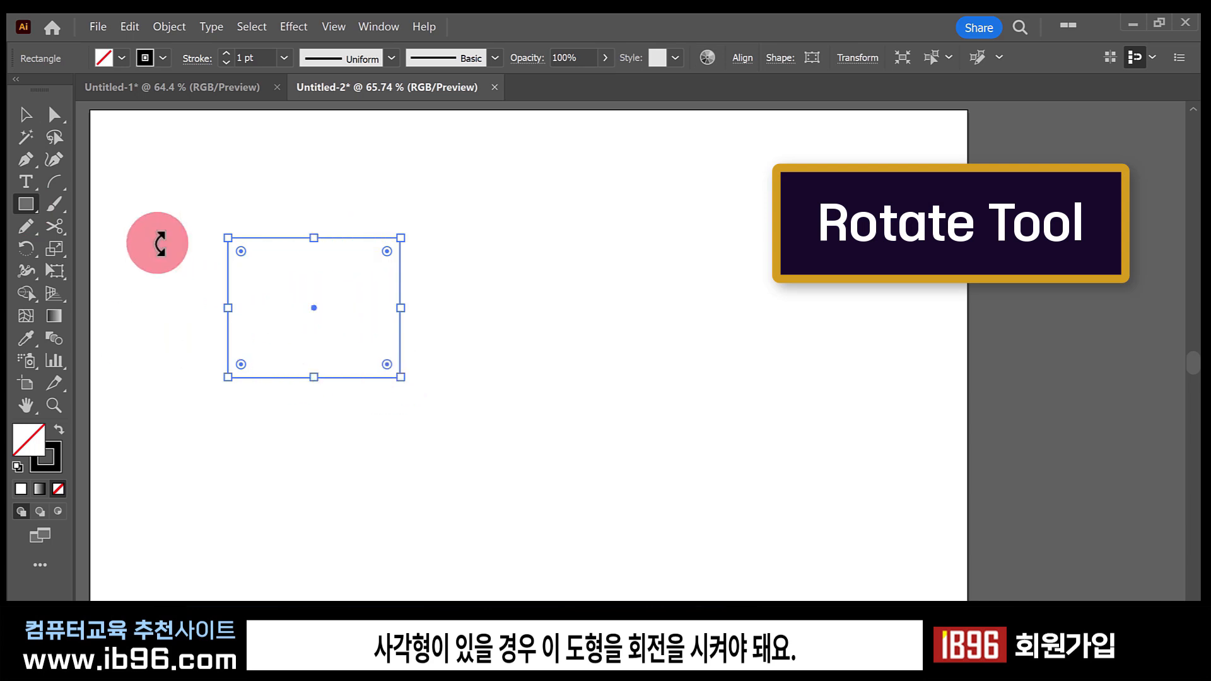
left_click(29, 115)
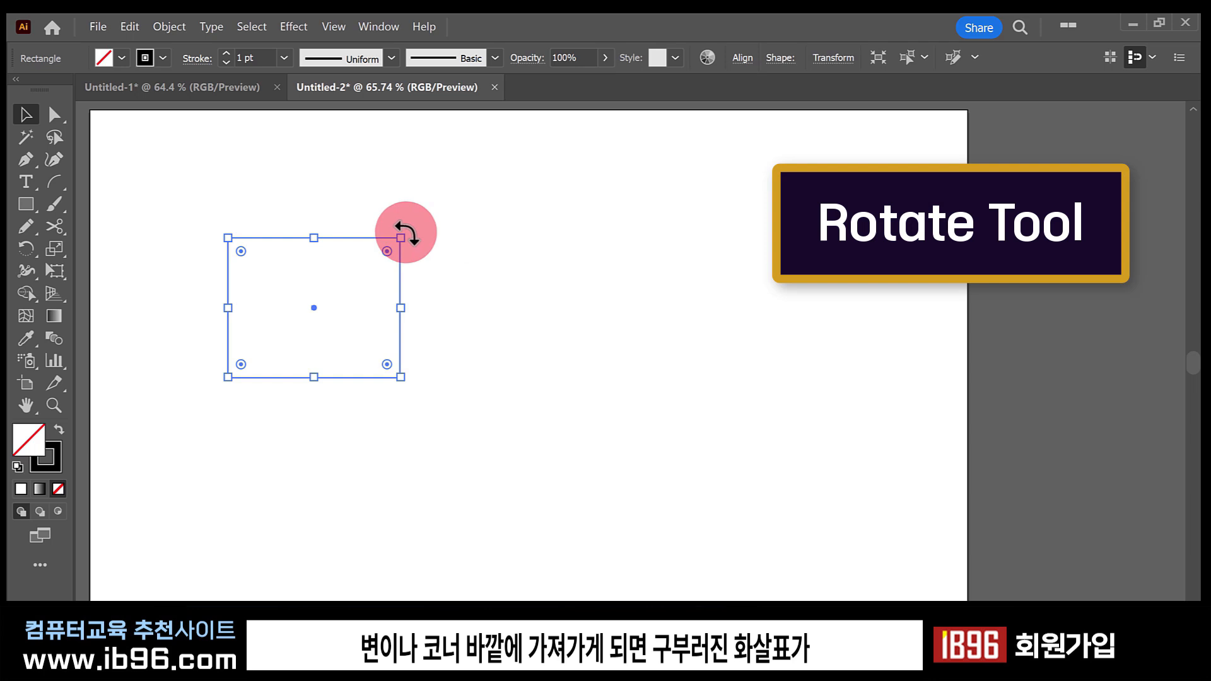
Try rotating the rectangle freehand clockwise from its upper-right corner, and undo the rotations.
left_click_drag(402, 235, 446, 348)
key("ctrl+z")
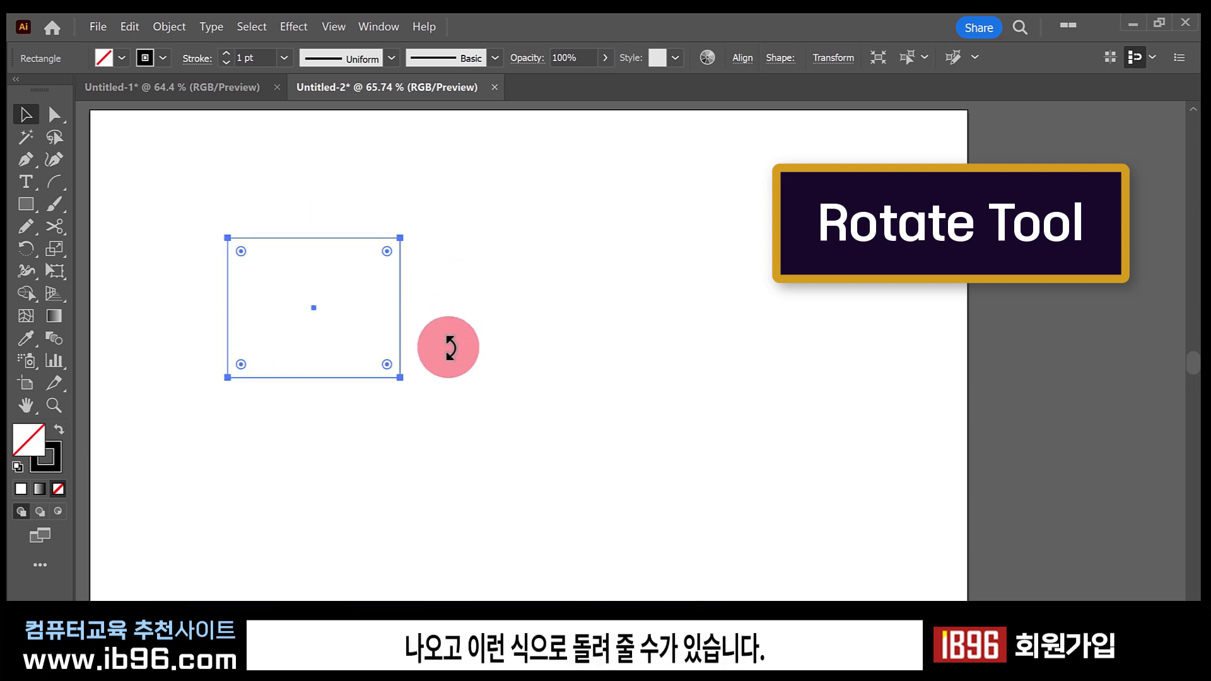
left_click_drag(404, 234, 437, 316)
key("ctrl+z")
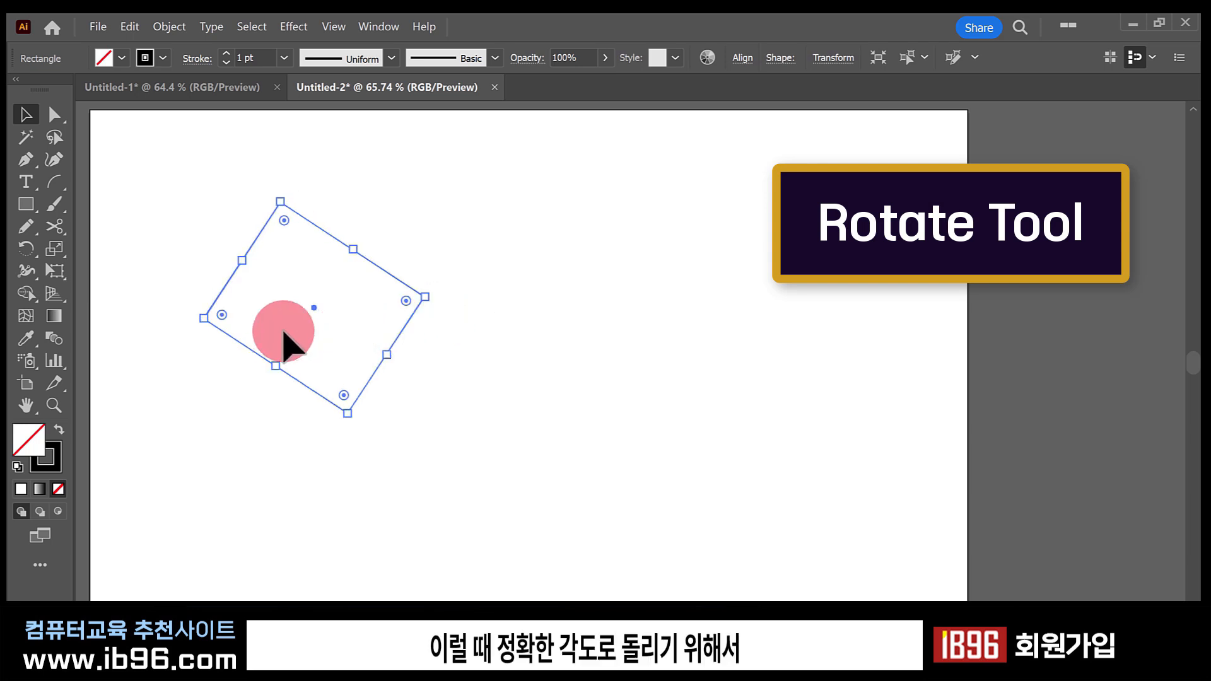
key("ctrl+z")
Set an exact 45° rotation for the rectangle about its centre and turn on the preview.
left_click(31, 253)
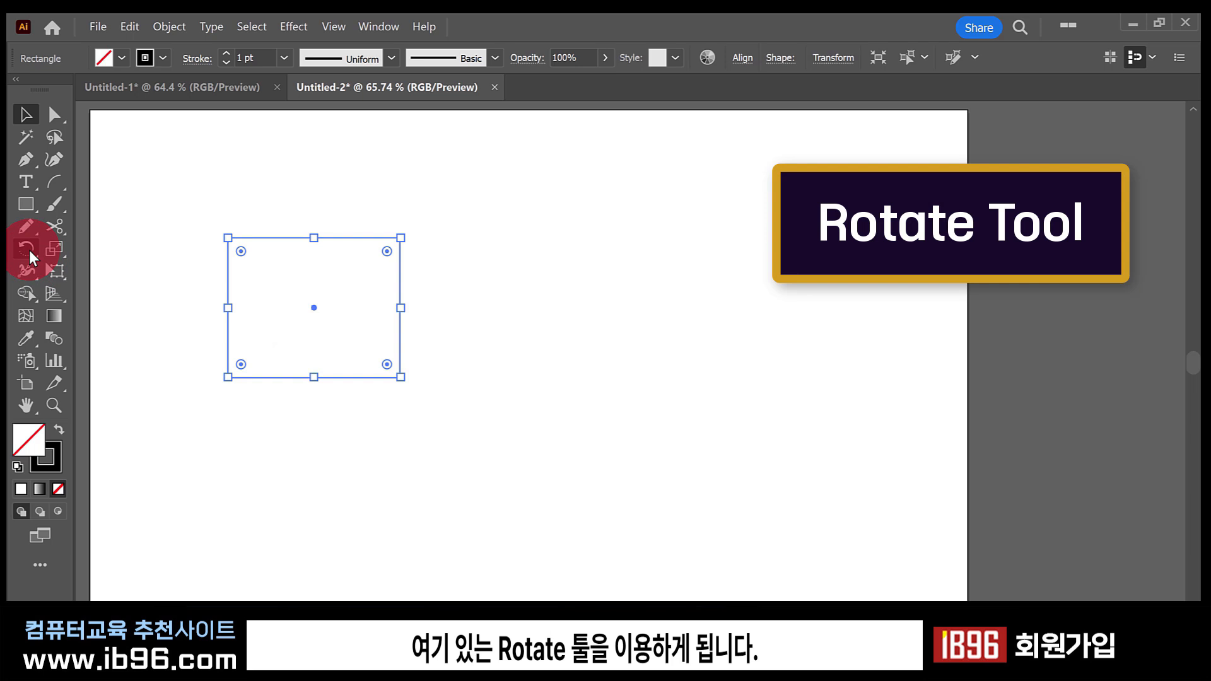
double_click(28, 248)
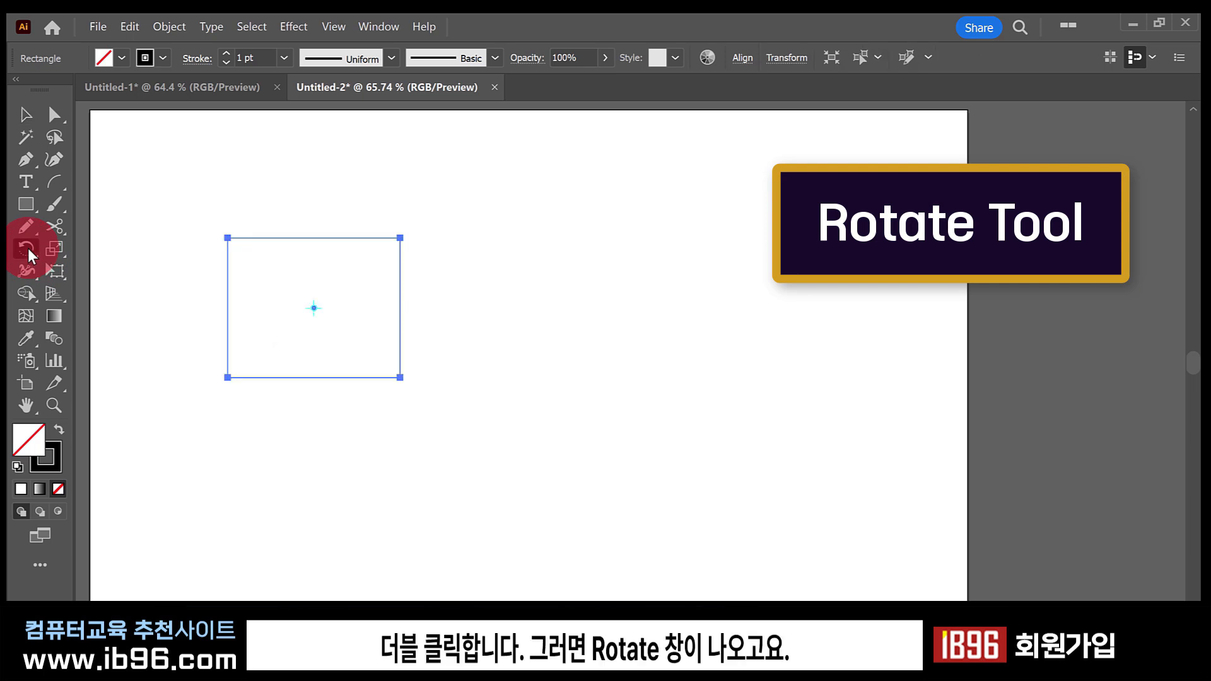
left_click_drag(535, 221, 510, 199)
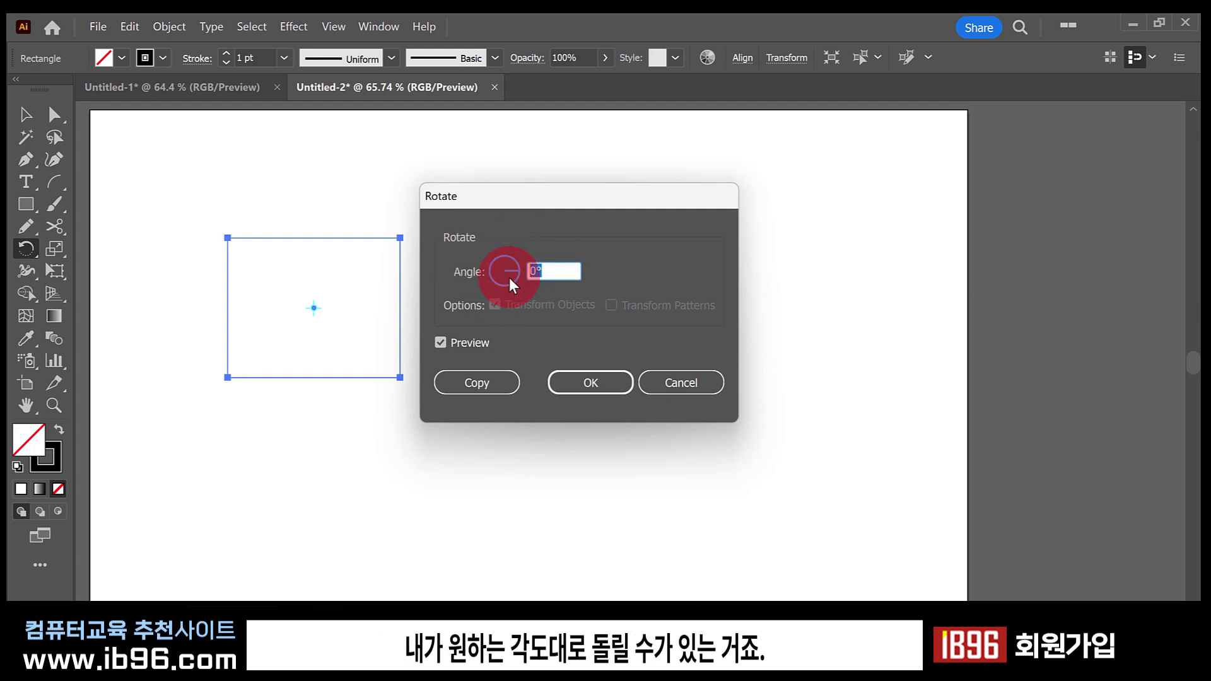
type("45")
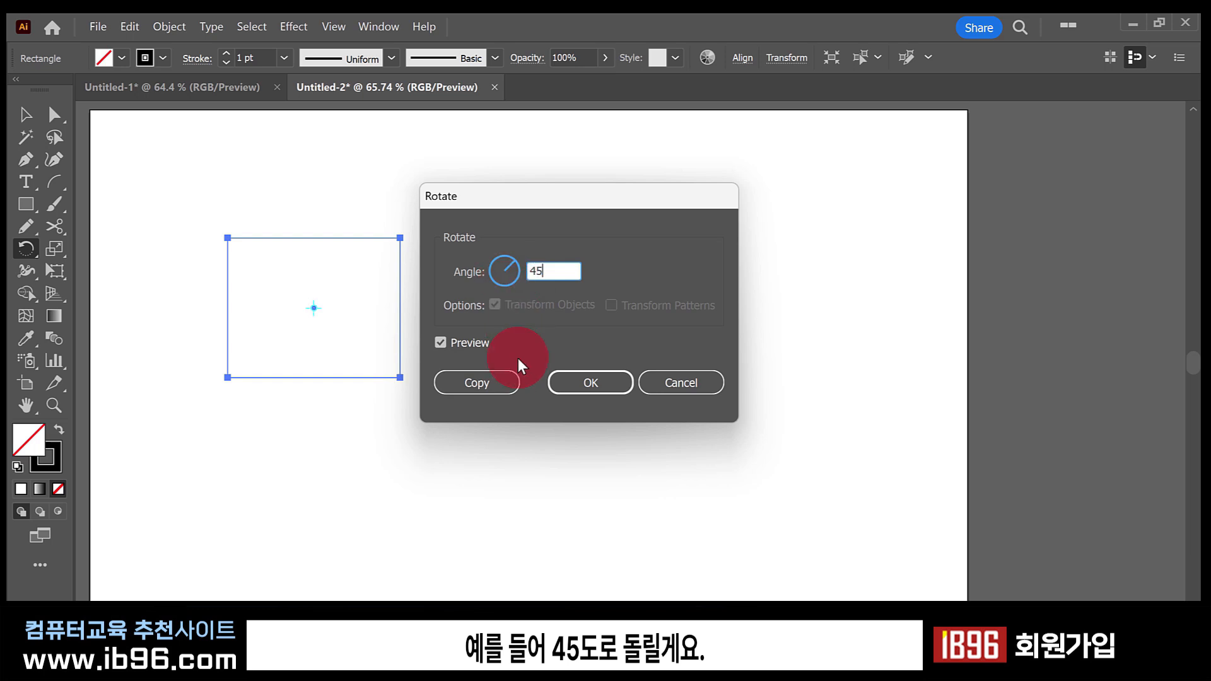
left_click(443, 342)
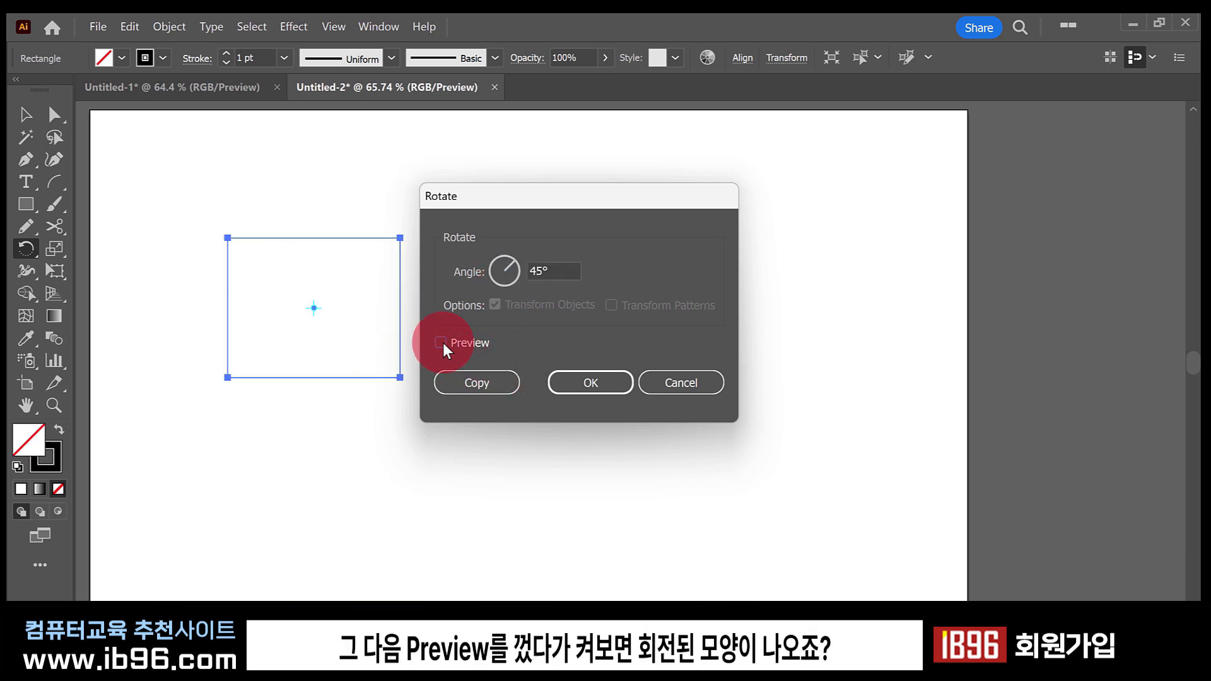
left_click(441, 343)
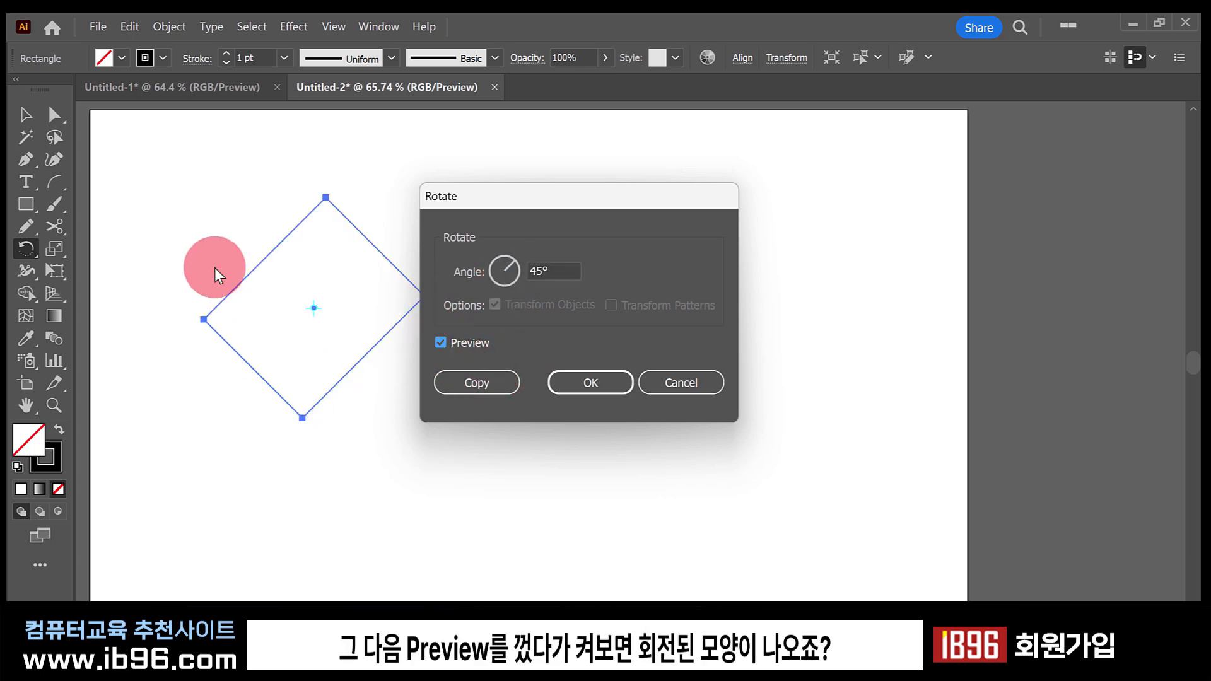
Compare the rectangle with and without the rotation preview, and create a copy rotated 45° over the original.
left_click(439, 342)
left_click(440, 342)
left_click(440, 343)
left_click(440, 343)
left_click(439, 342)
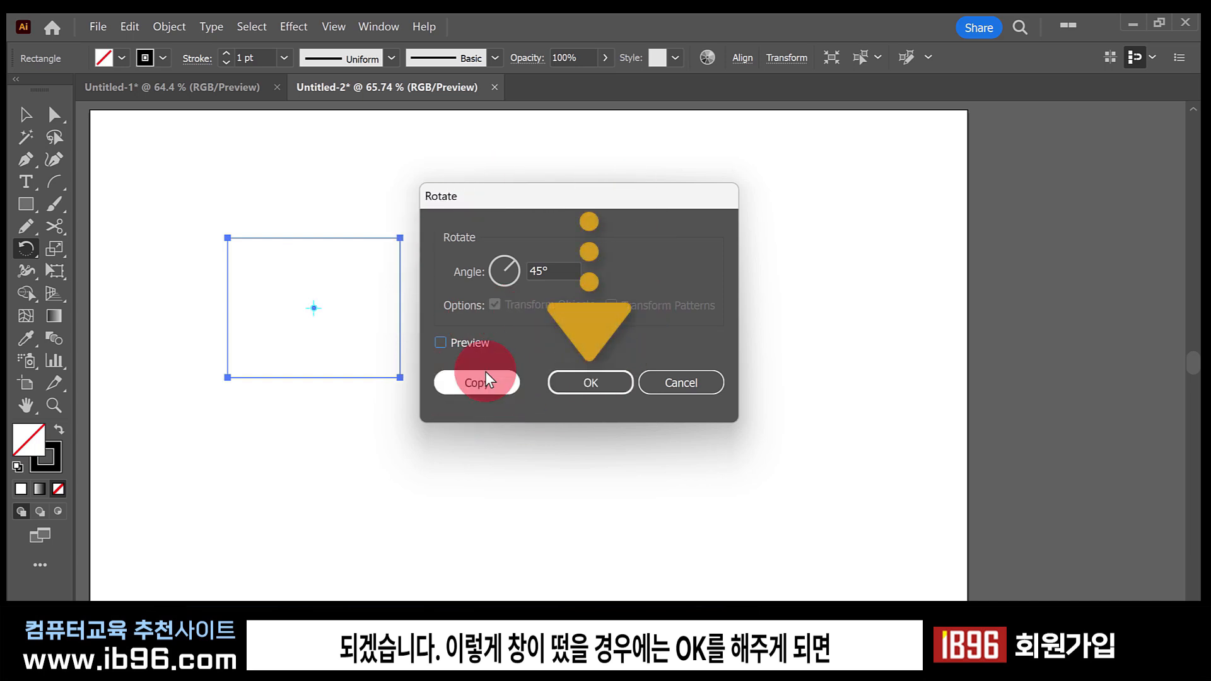
left_click(439, 343)
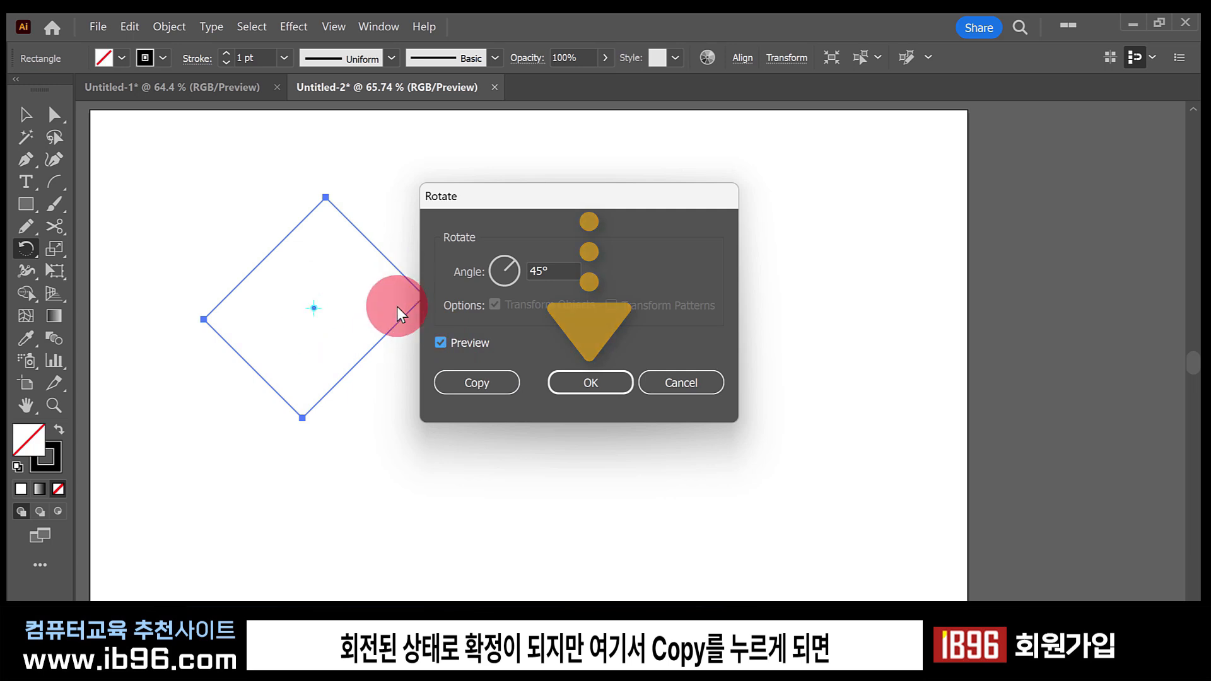
left_click(493, 389)
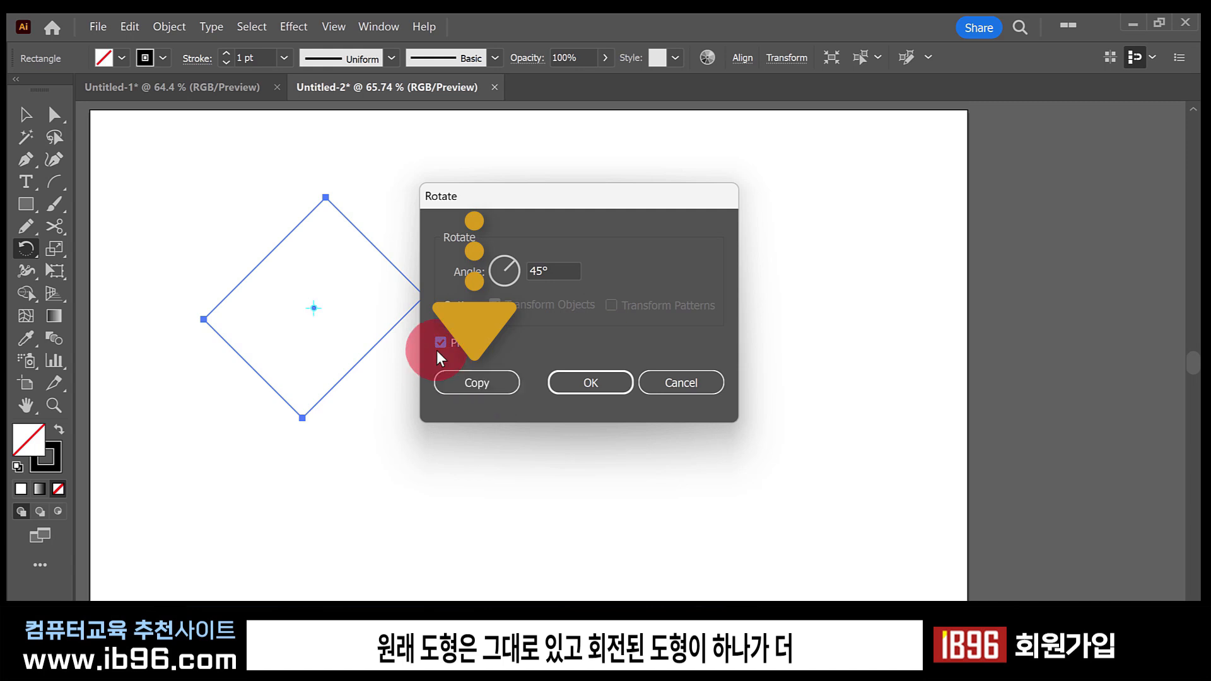
left_click(474, 382)
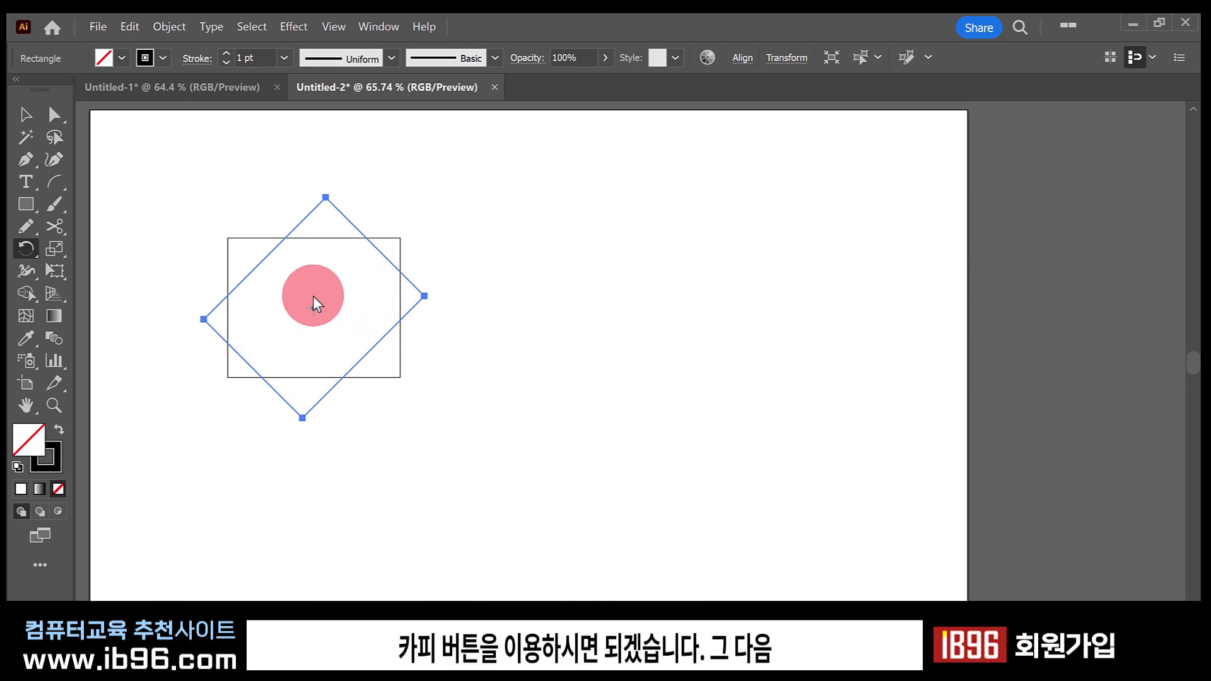
Delete the rotated copy and move the remaining rectangle to the right to free the space it occupied.
left_click(26, 115)
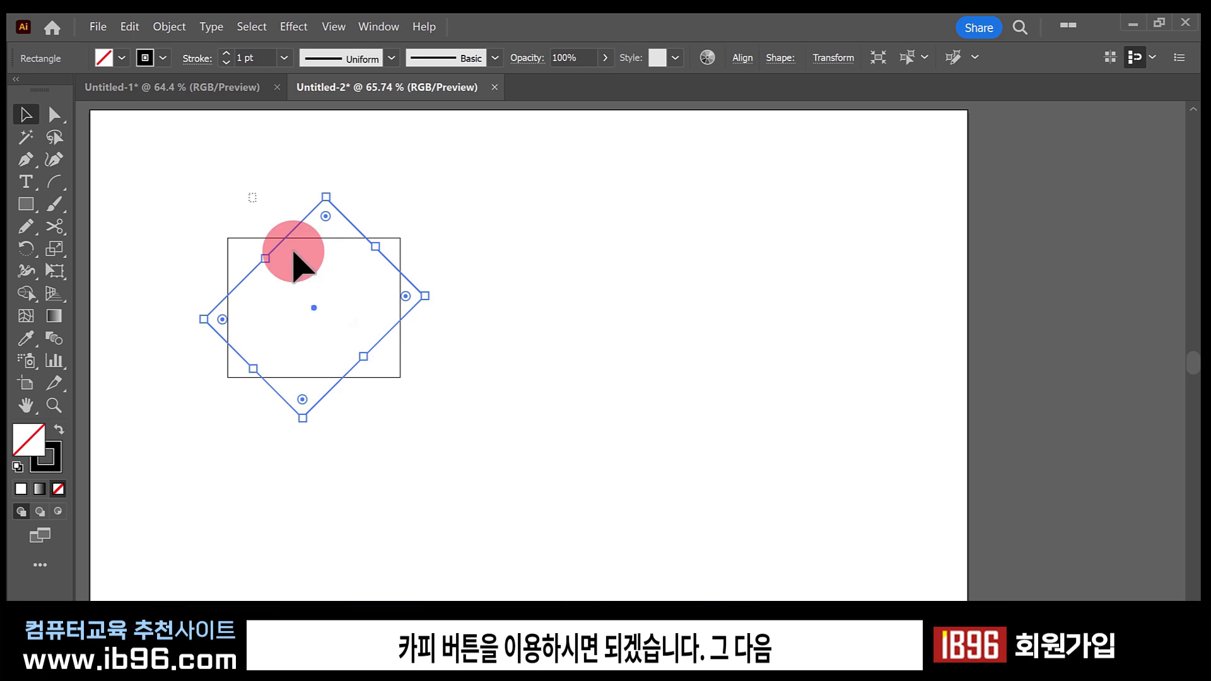
key("Delete")
left_click(25, 248)
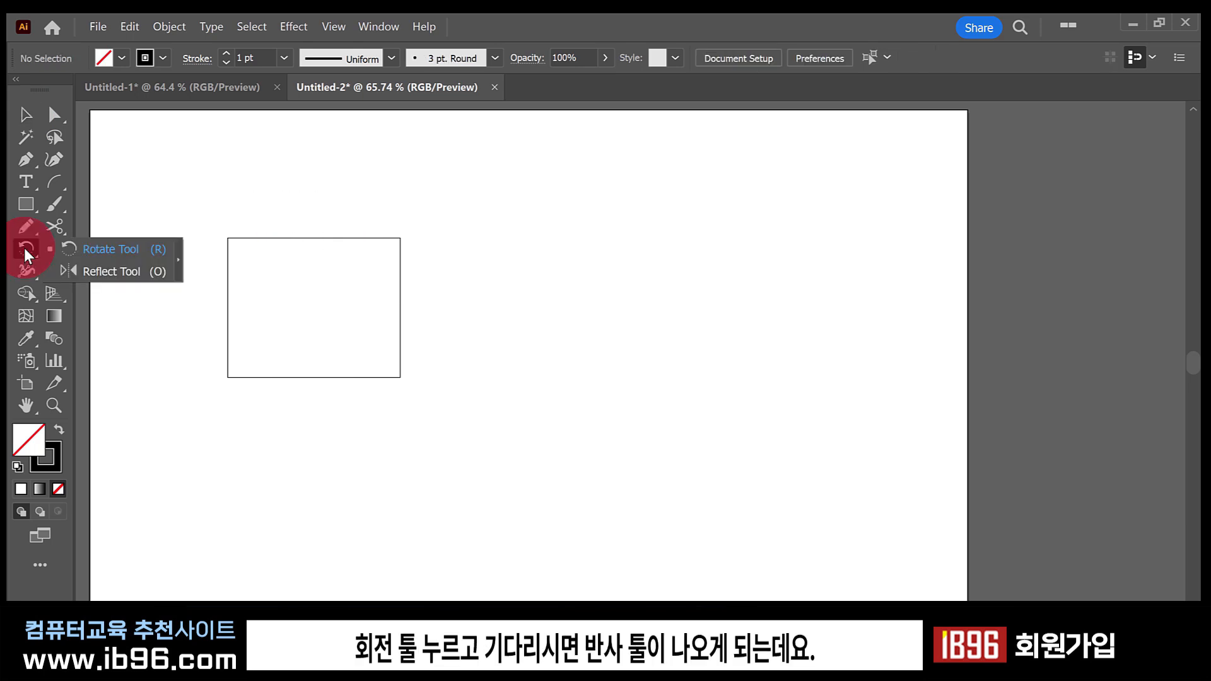
left_click_drag(24, 248, 77, 277)
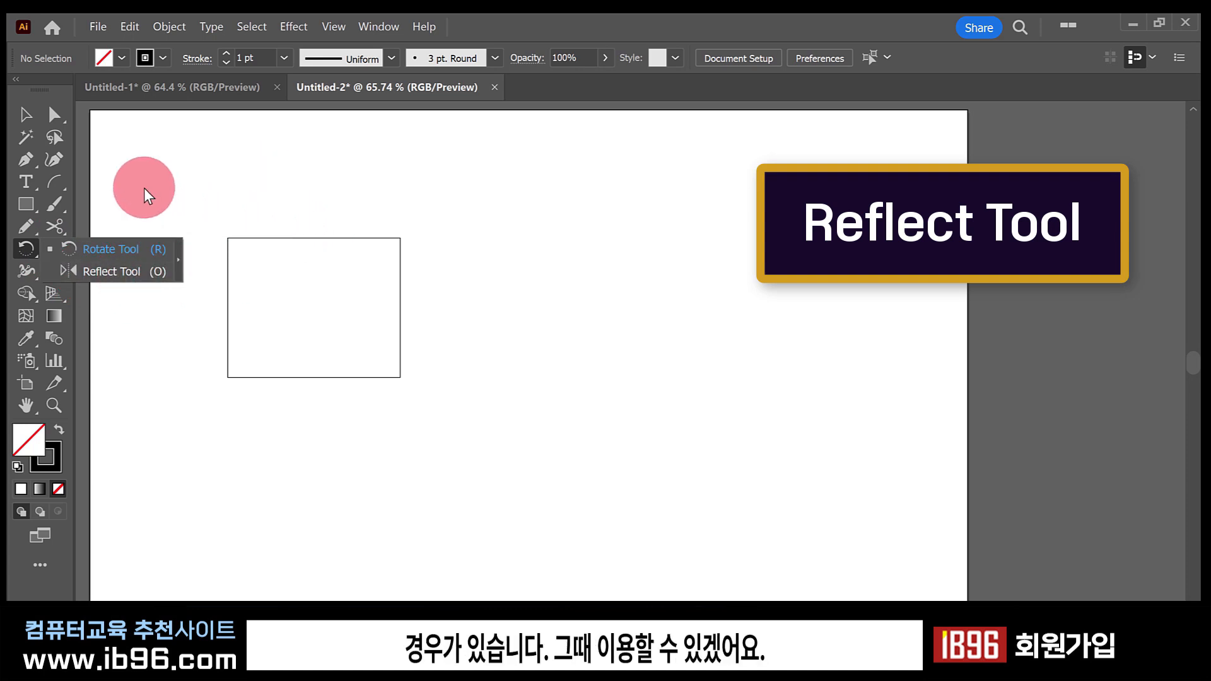
left_click(26, 114)
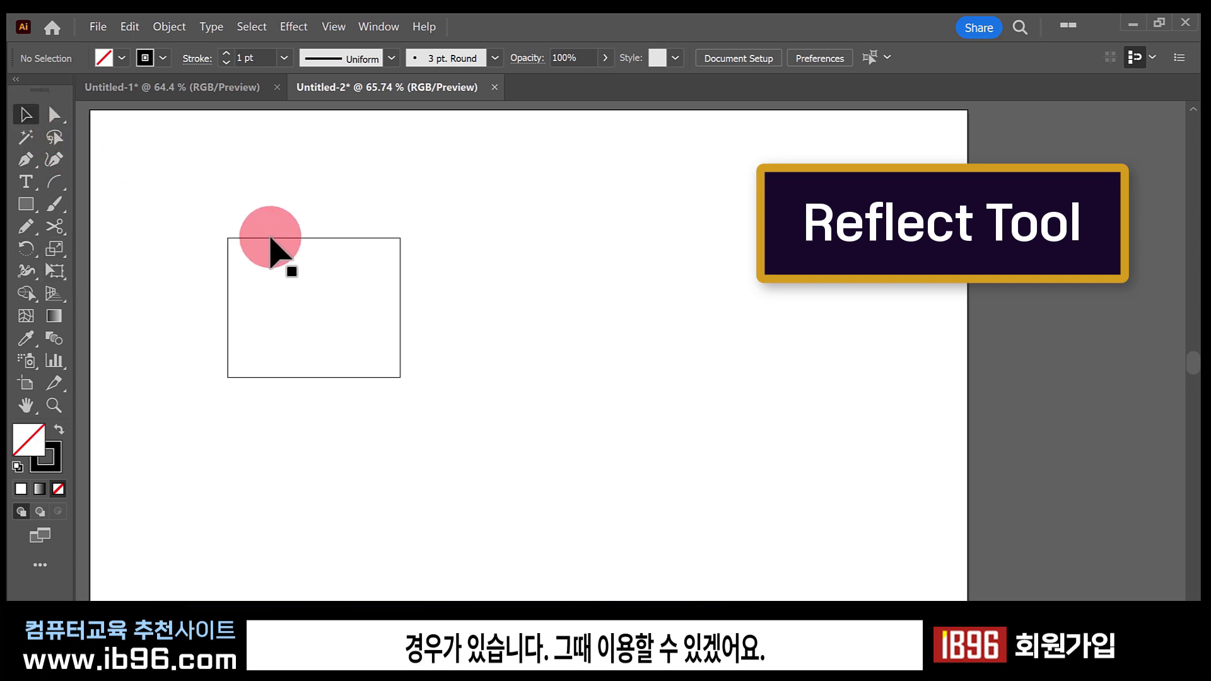
left_click_drag(267, 238, 435, 249)
Draw the left half of a heart beside the rectangle as an open three-point Pen tool path and adjust its curve.
key("p")
left_click(245, 244)
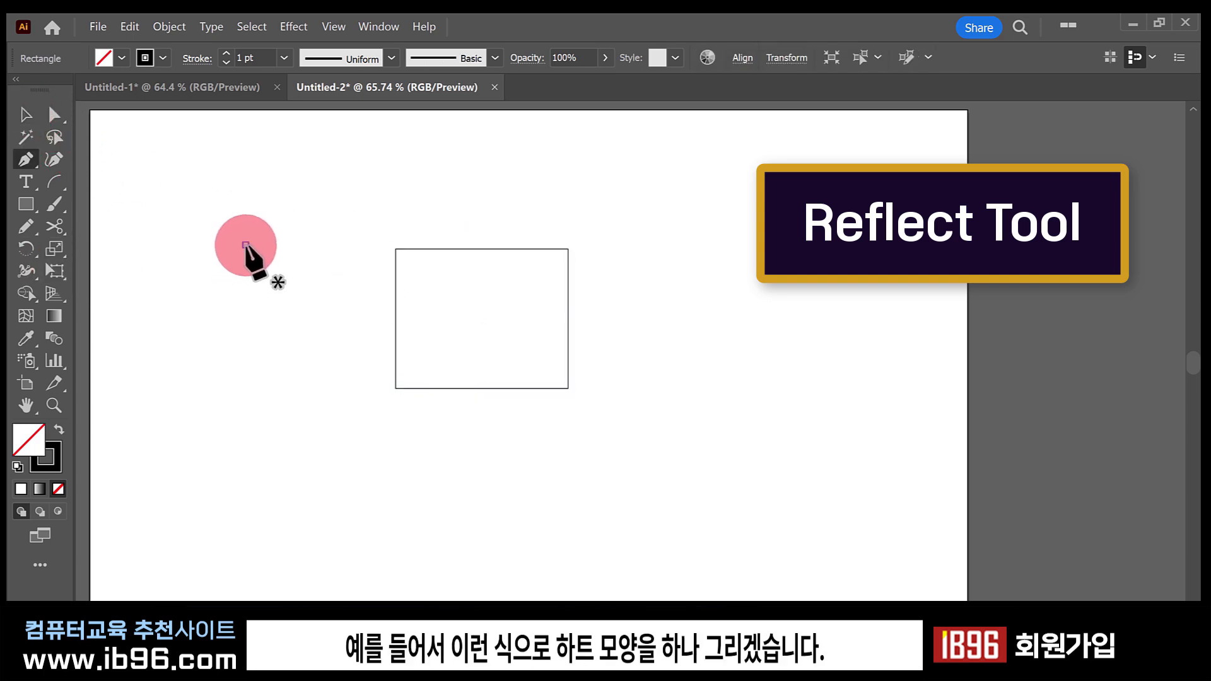
left_click_drag(179, 218, 179, 245)
left_click(242, 356)
key("a")
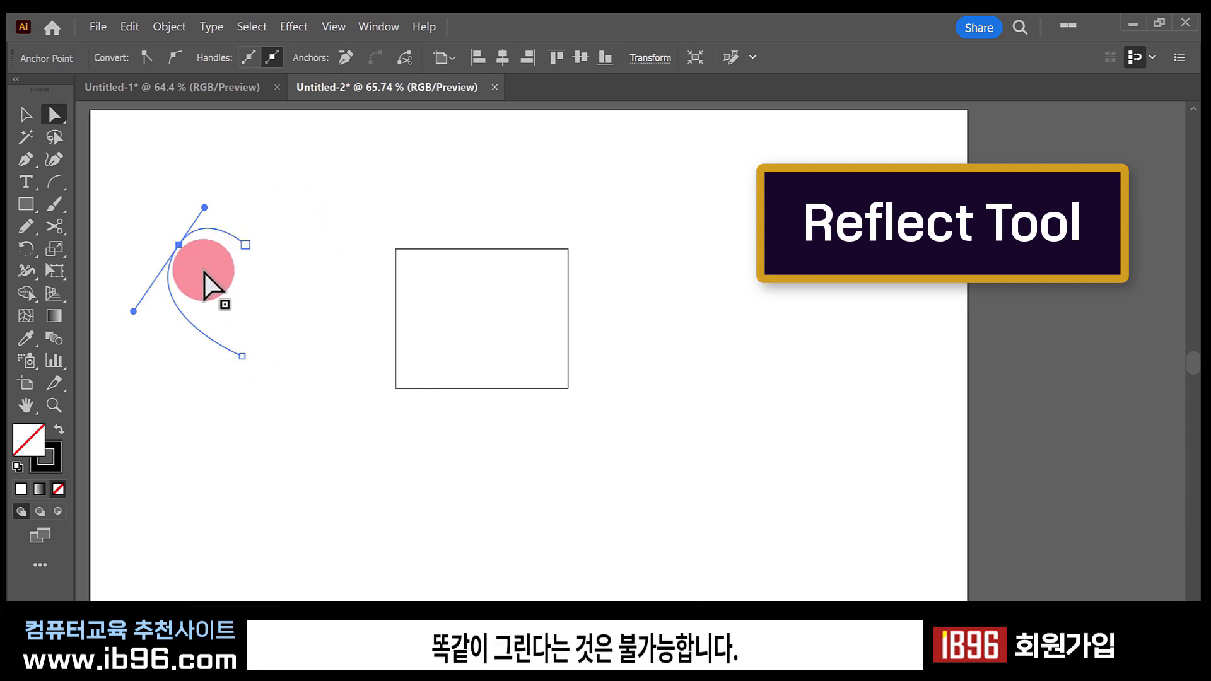
Select the half-heart path and try reflecting it freehand with the Reflect tool.
left_click(26, 115)
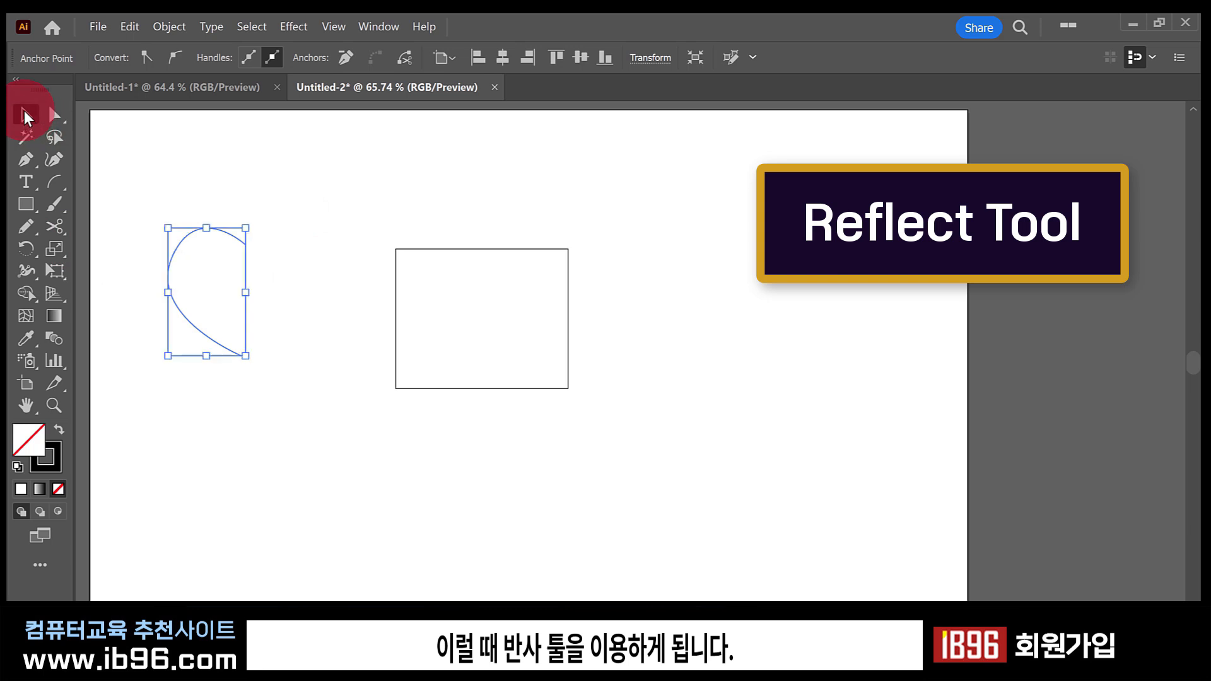
left_click(189, 199)
left_click_drag(154, 182, 231, 355)
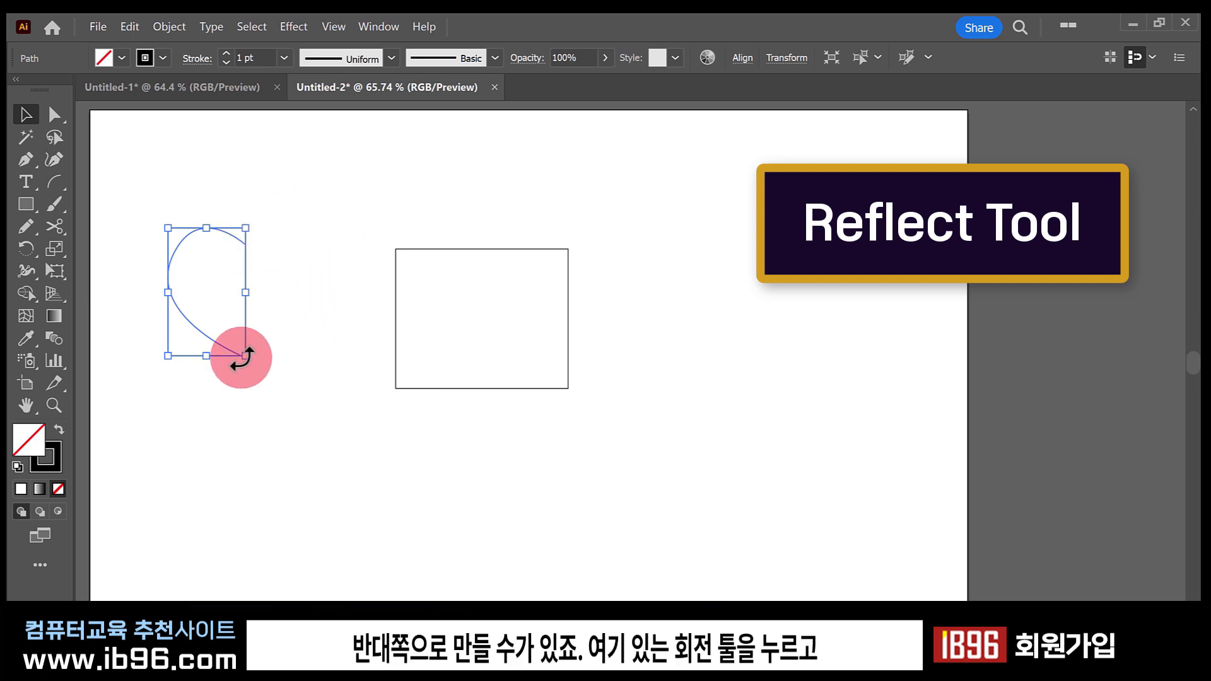
left_click_drag(26, 251, 115, 269)
mouse_move(268, 271)
left_mouse_down()
mouse_move(189, 244)
mouse_move(176, 285)
mouse_move(184, 266)
mouse_move(172, 270)
mouse_move(225, 294)
mouse_move(259, 362)
mouse_move(241, 239)
mouse_move(187, 235)
mouse_move(262, 252)
left_mouse_up()
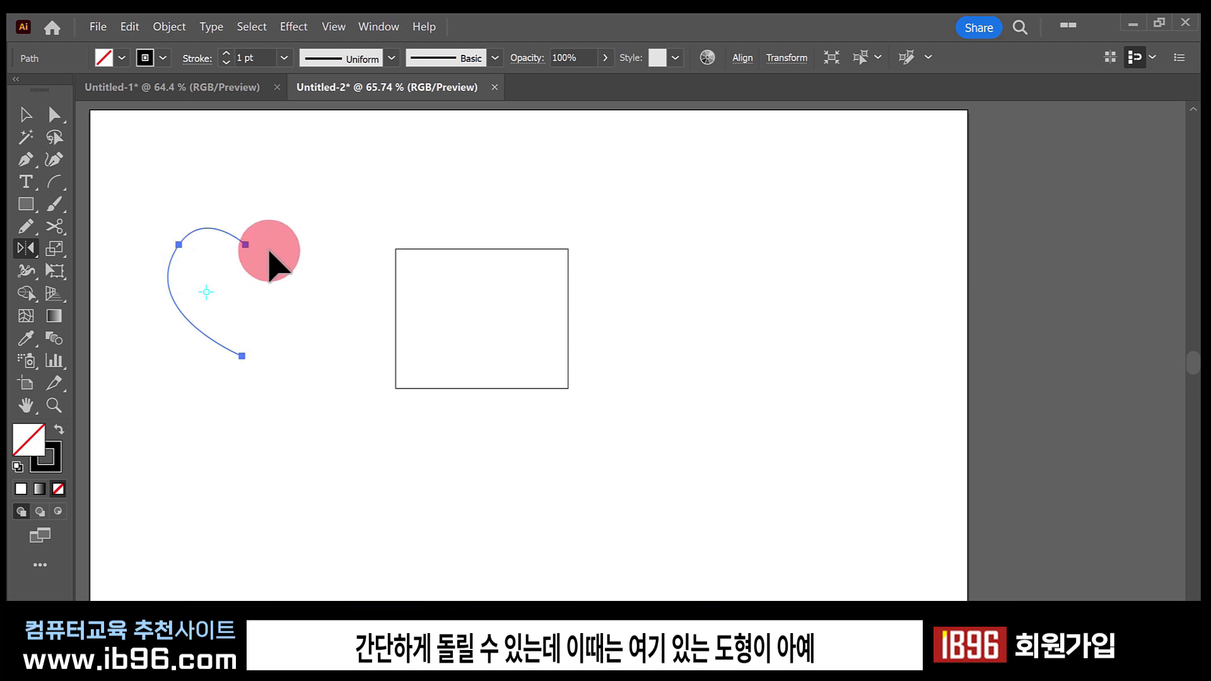
left_click_drag(242, 356, 266, 367)
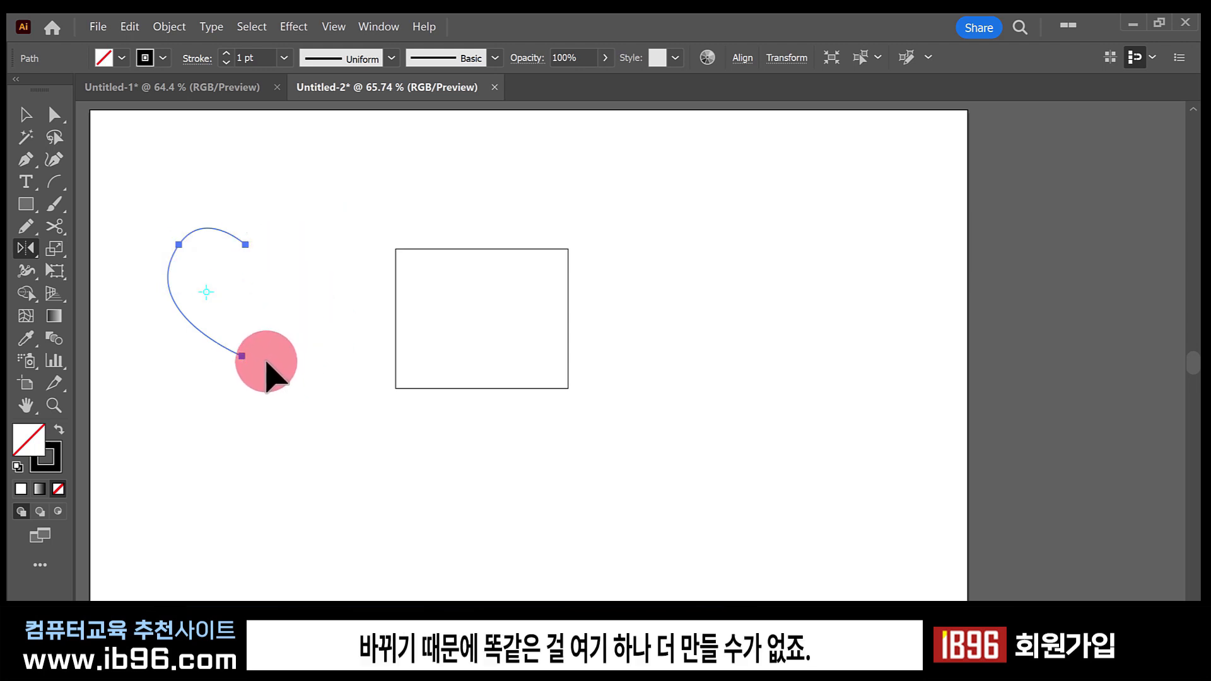
Create a copy of the half heart reflected across the vertical axis, checking it with the preview.
double_click(24, 248)
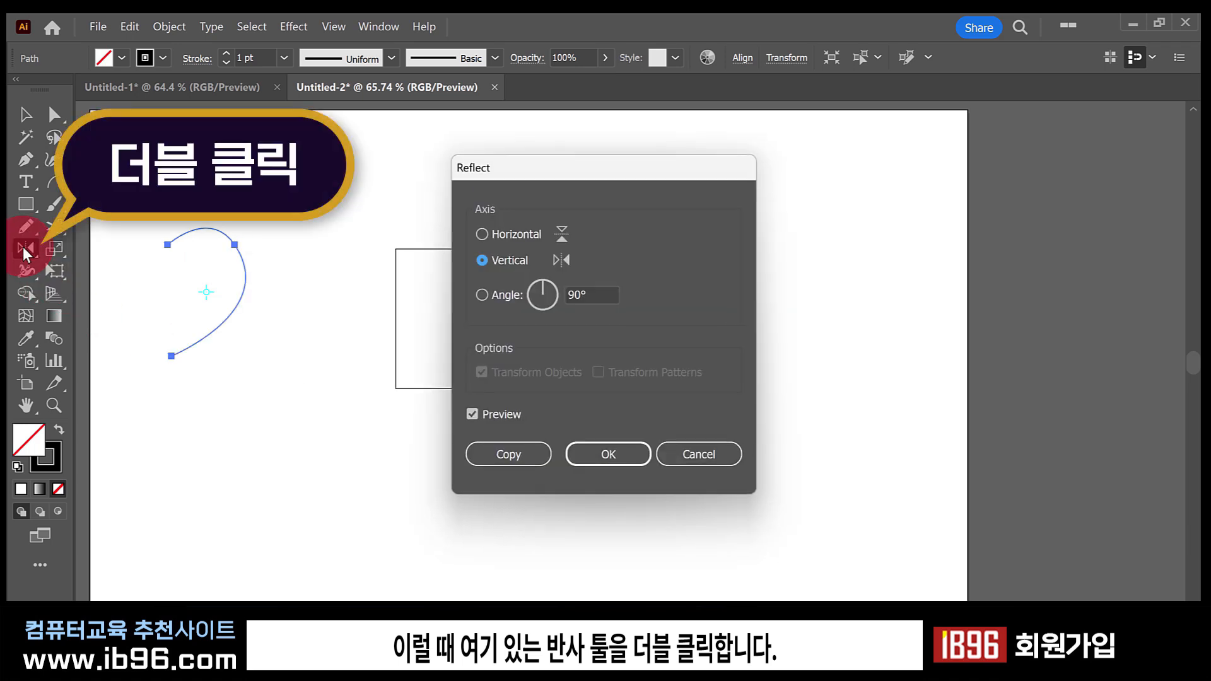
left_click_drag(564, 169, 309, 167)
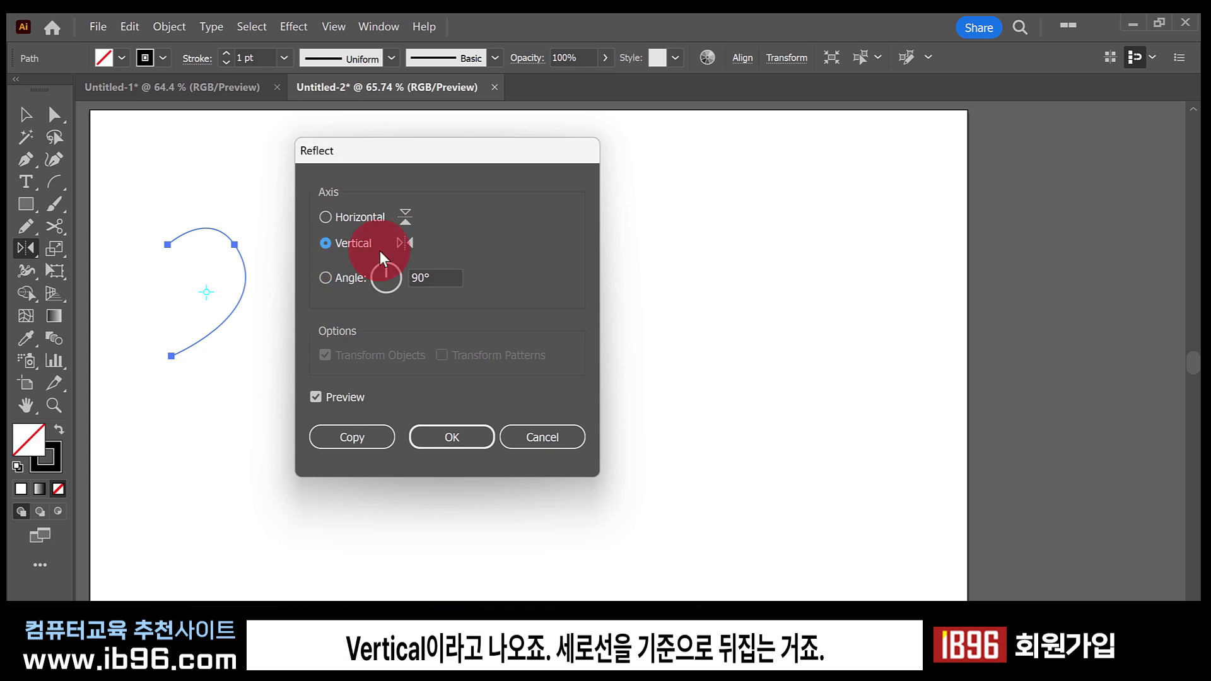
left_click(317, 396)
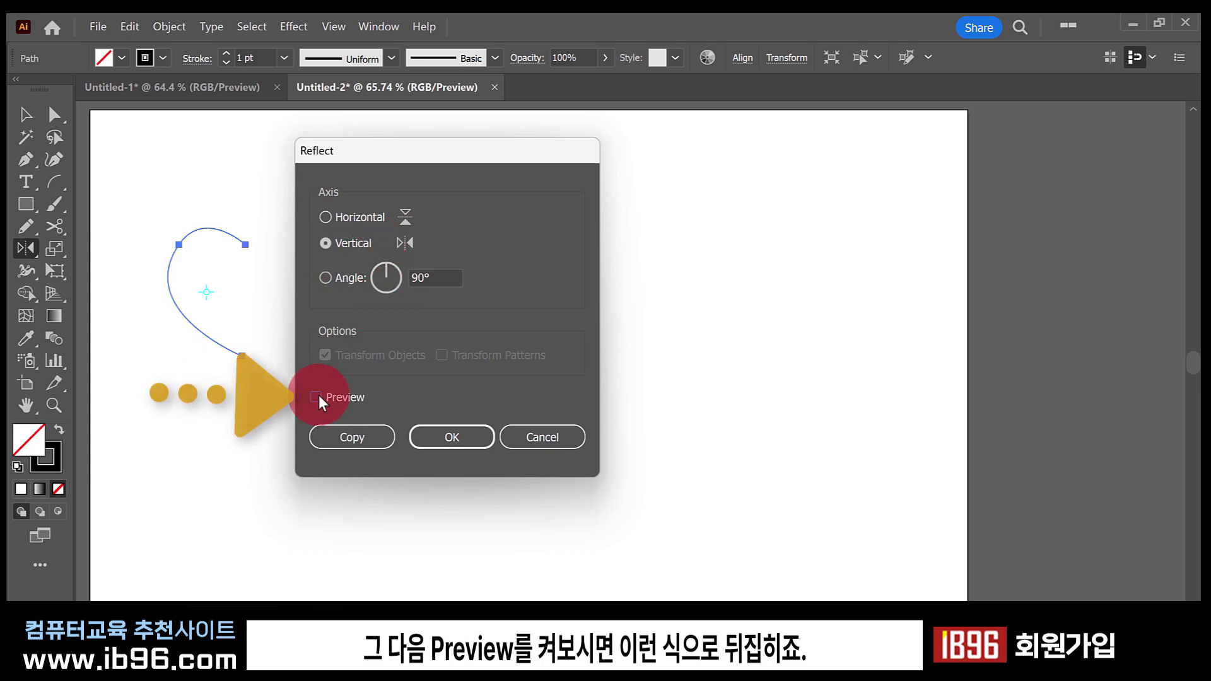
left_click(319, 395)
left_click(320, 394)
left_click(319, 395)
left_click(369, 436)
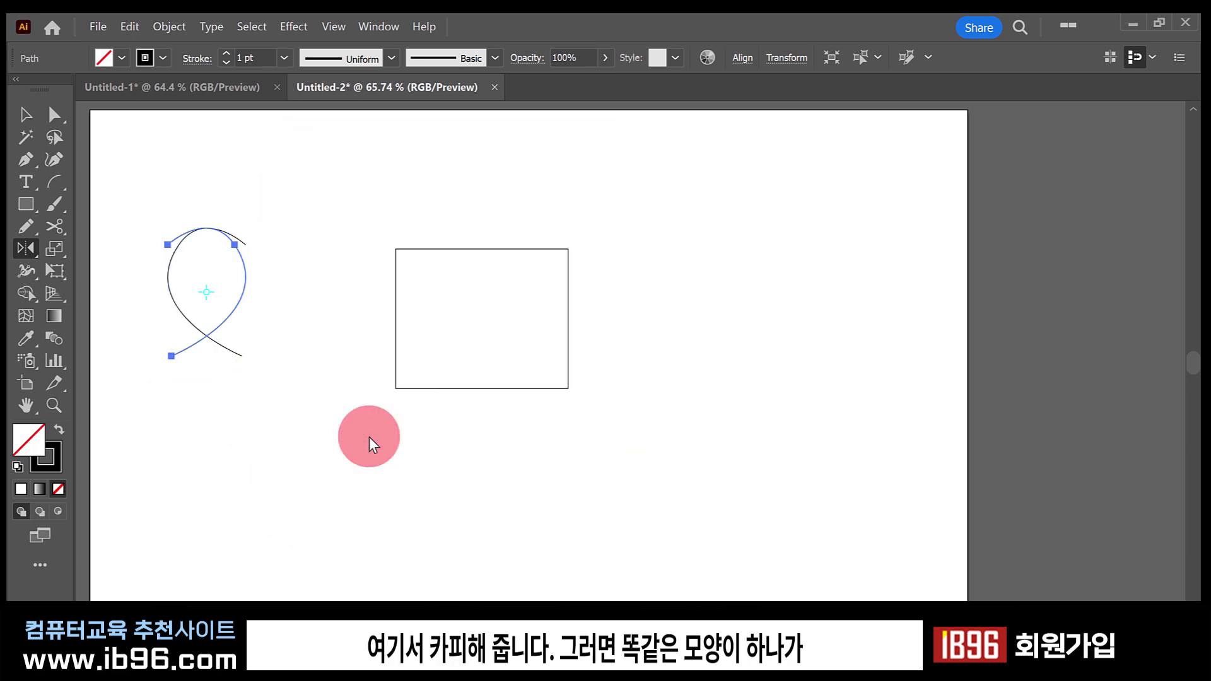
Move the reflected copy horizontally to the right so both halves form a symmetrical heart, and deselect it.
left_click(26, 114)
left_click(226, 230)
left_click_drag(241, 261, 322, 261)
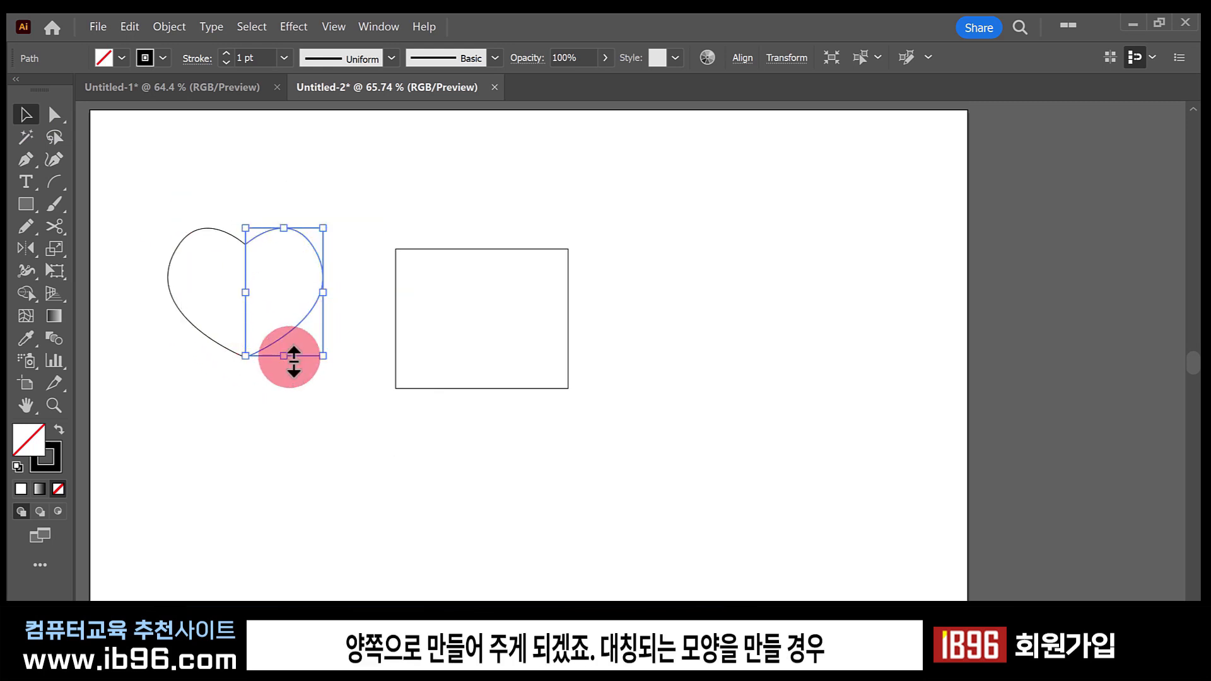
left_click(312, 405)
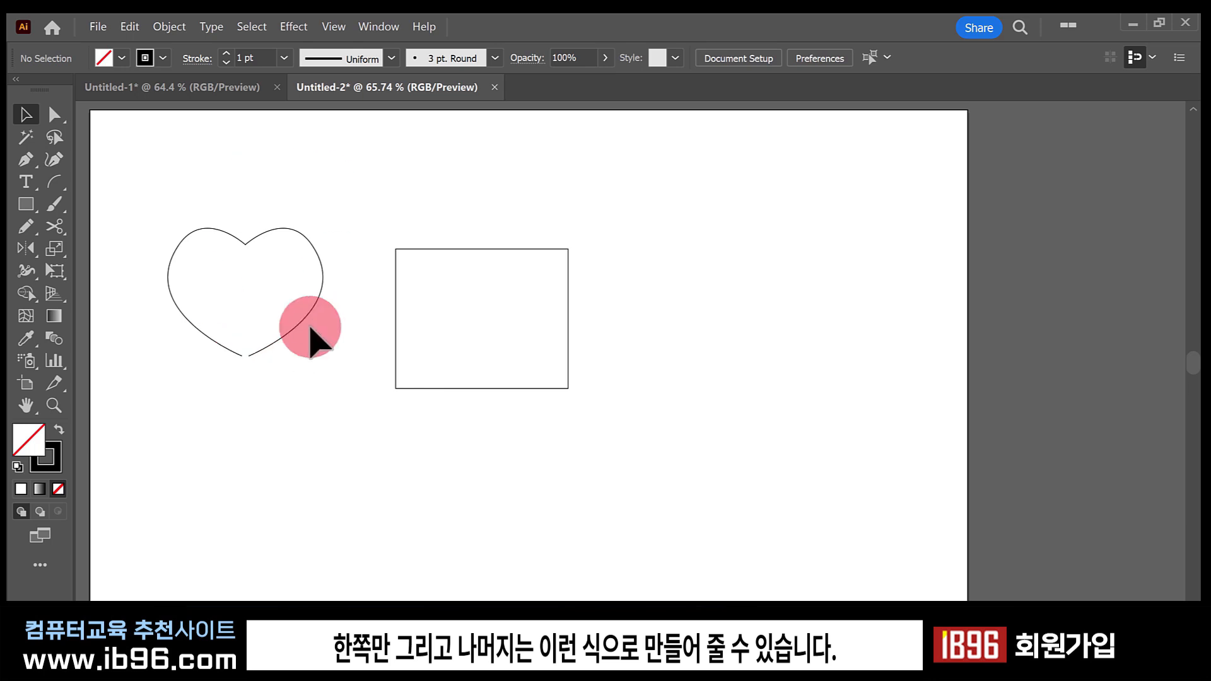
Delete both heart halves and move the rectangle left into the emptied area of the artboard.
left_click_drag(343, 201, 189, 386)
key("Delete")
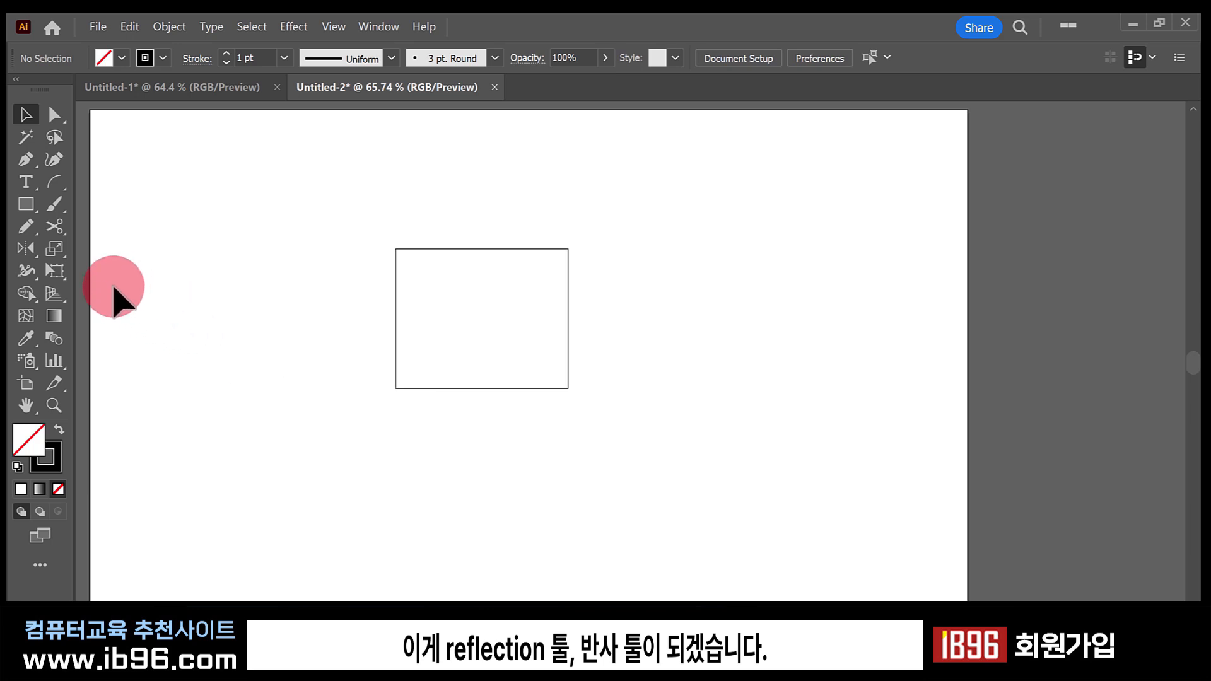
left_click(54, 249)
left_click_drag(54, 251, 544, 408)
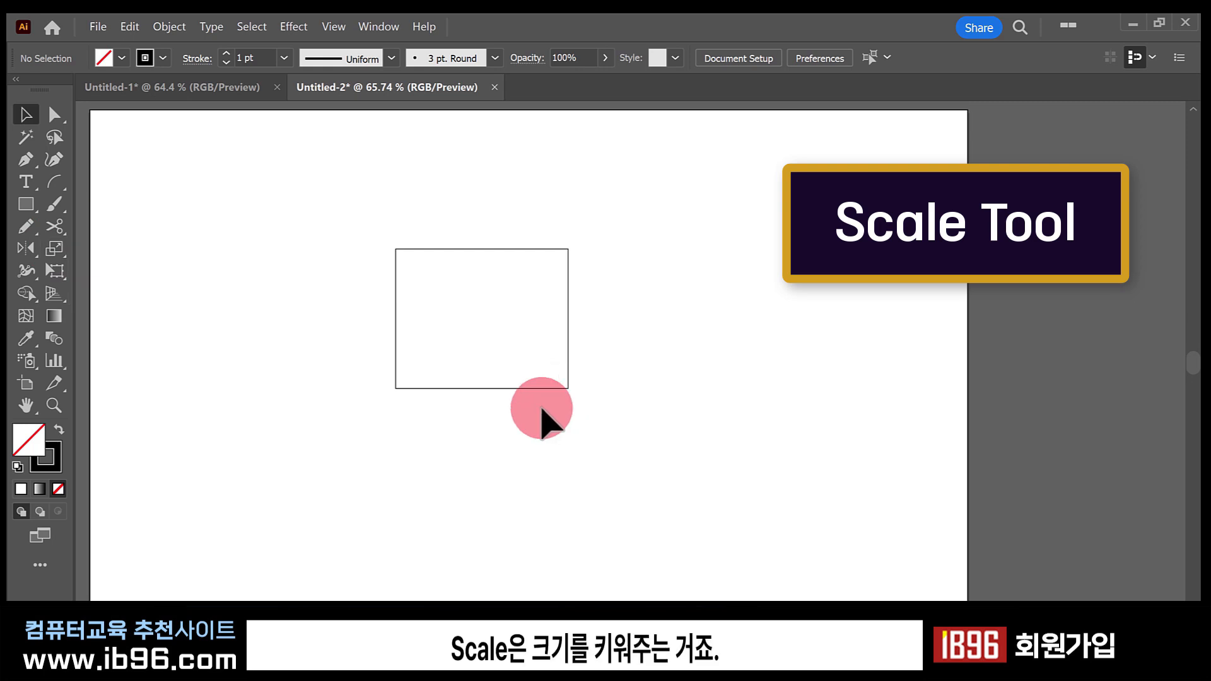
left_click_drag(567, 338, 328, 328)
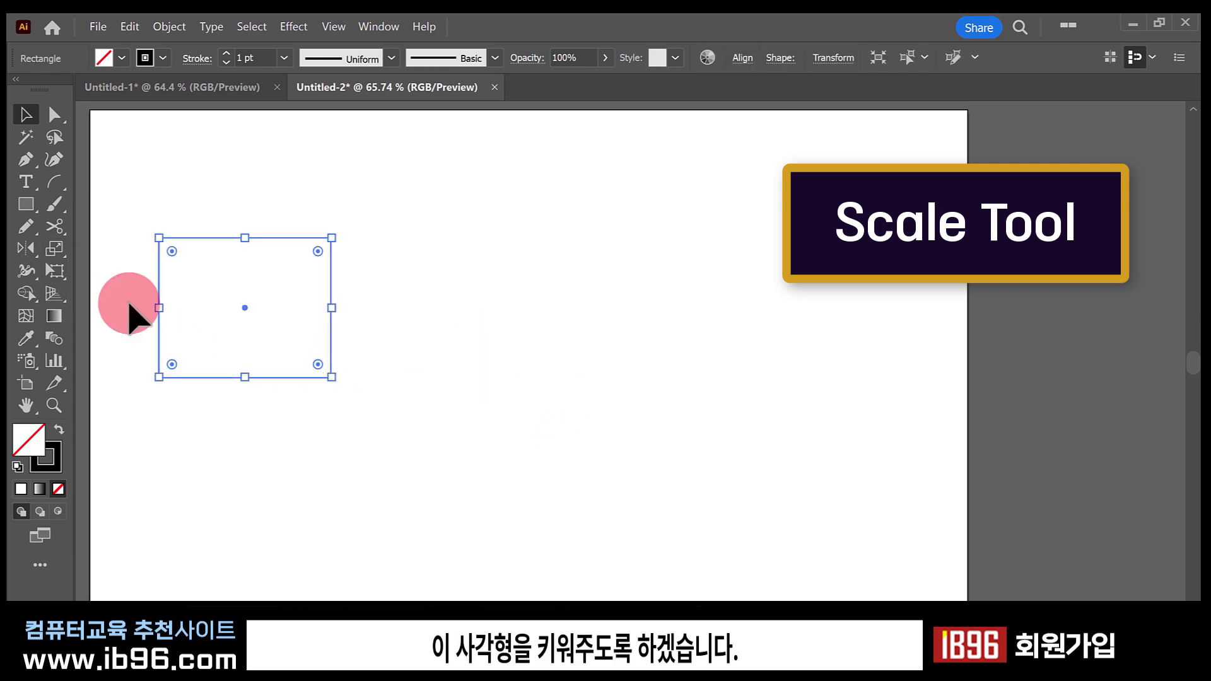
Try stretching the rectangle wider freehand with the Scale tool, and undo the scaling.
left_click(55, 247)
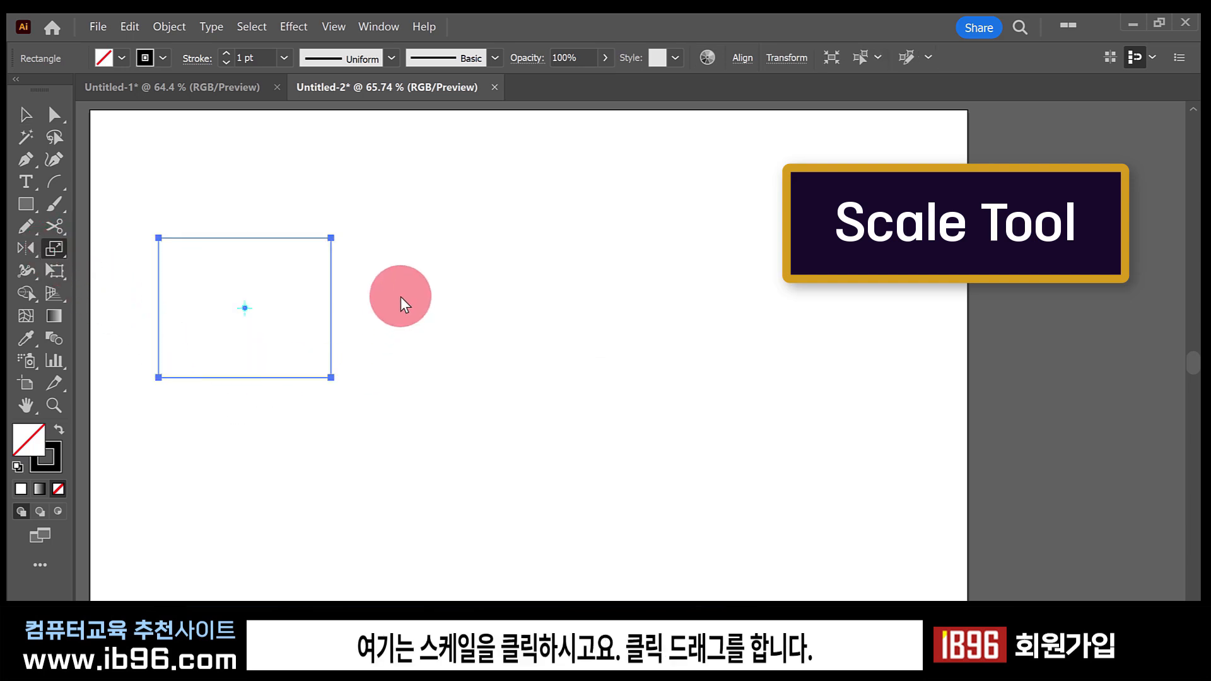
left_click_drag(380, 316, 427, 319)
left_click_drag(448, 321, 410, 324)
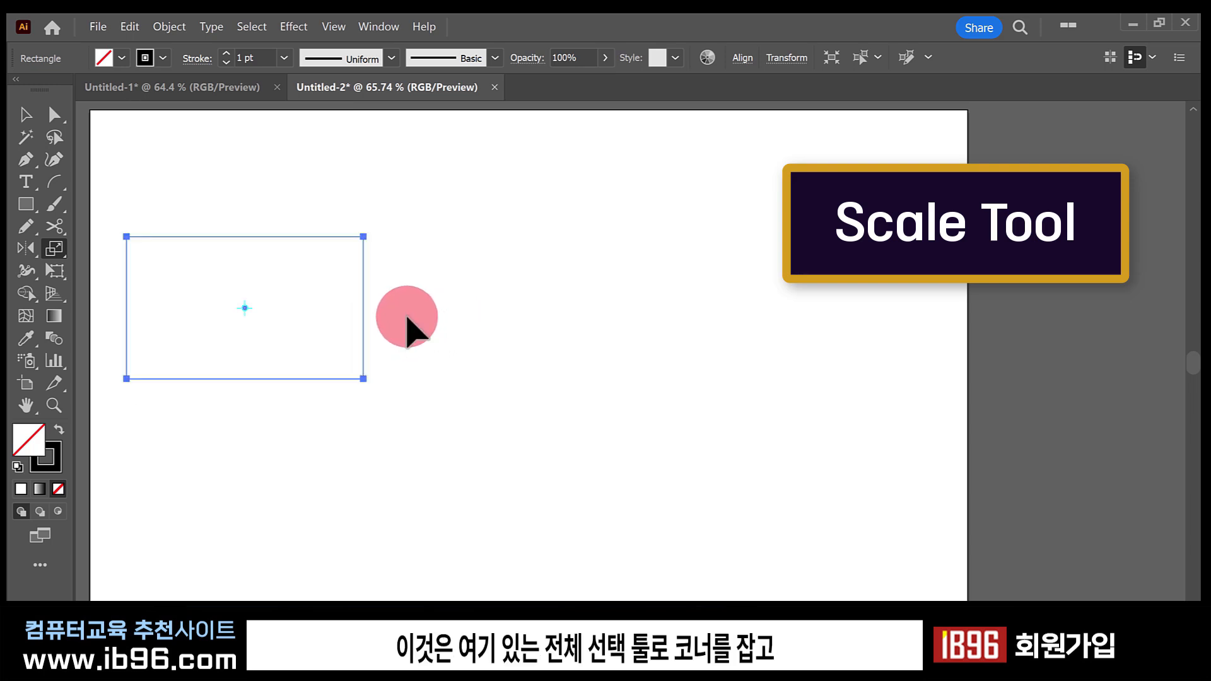
key("ctrl+z")
Try resizing the rectangle from its upper-right corner and right side with the Selection tool, and undo the resizing.
left_click(24, 115)
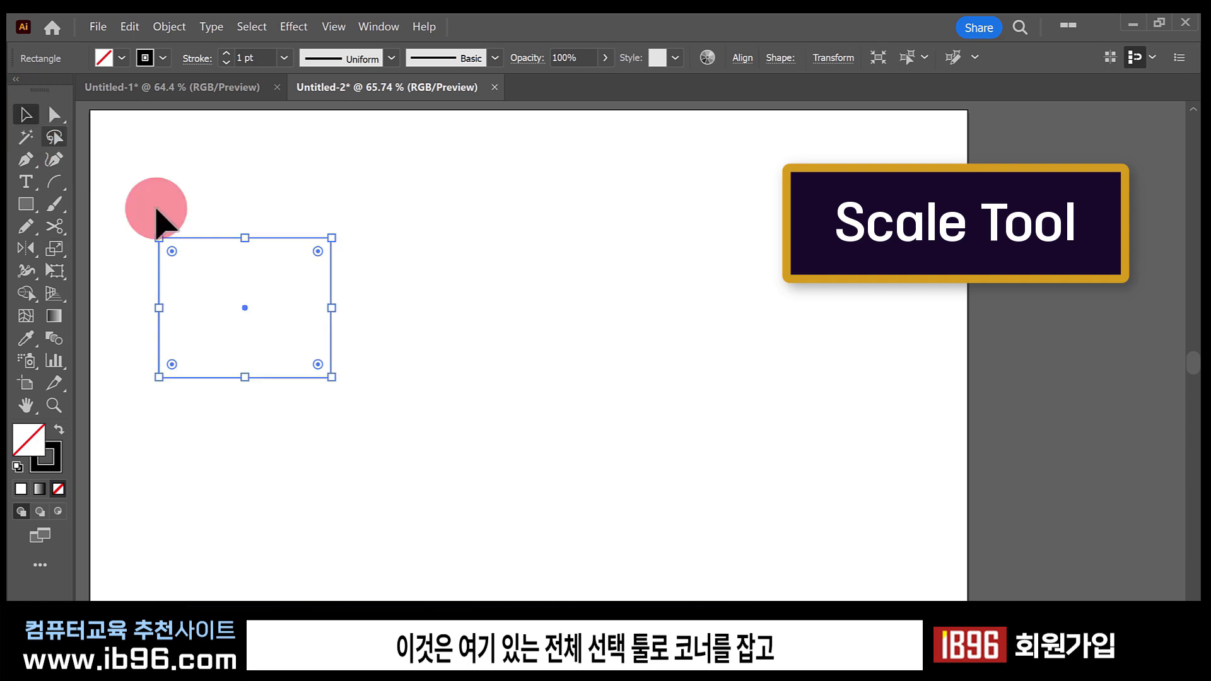
left_click_drag(329, 239, 422, 153)
key("ctrl+z")
left_click_drag(358, 306, 387, 305)
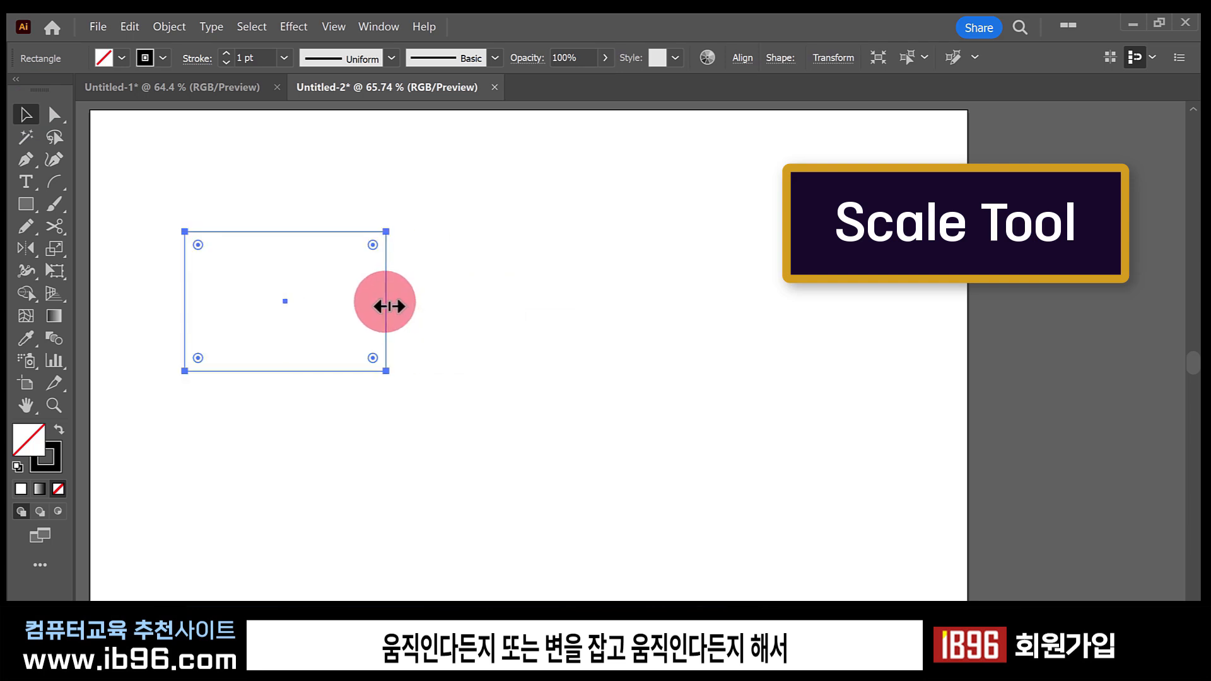
key("ctrl+z")
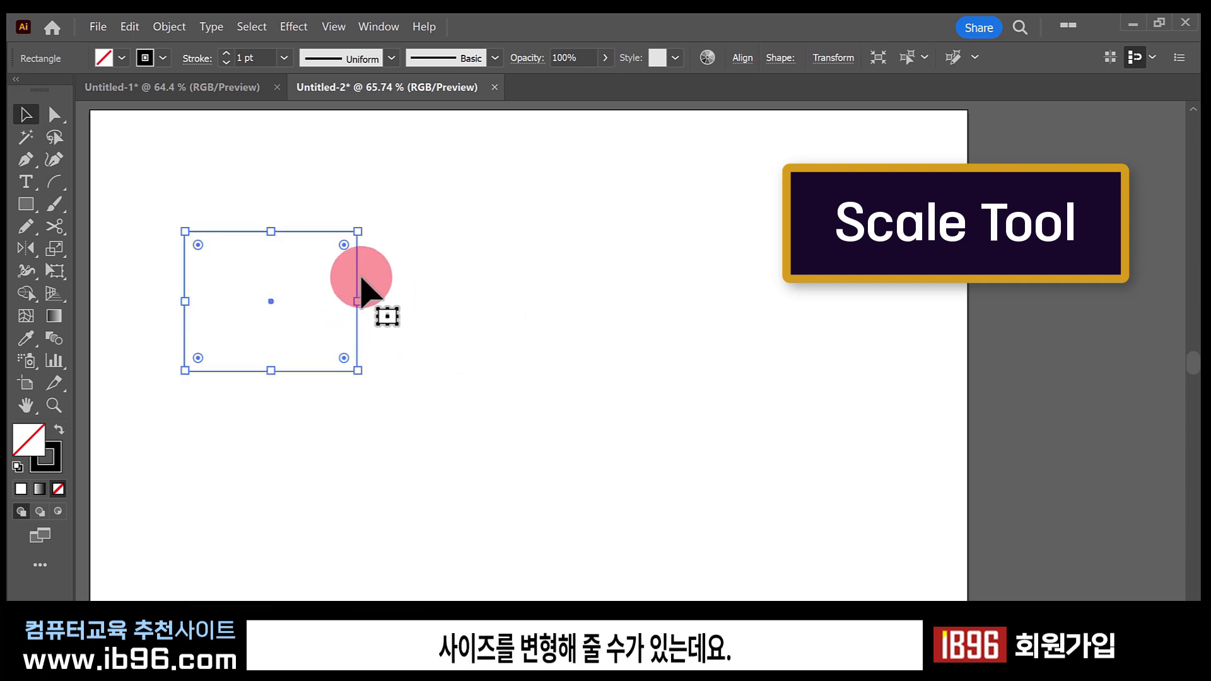
left_click_drag(358, 278, 350, 275)
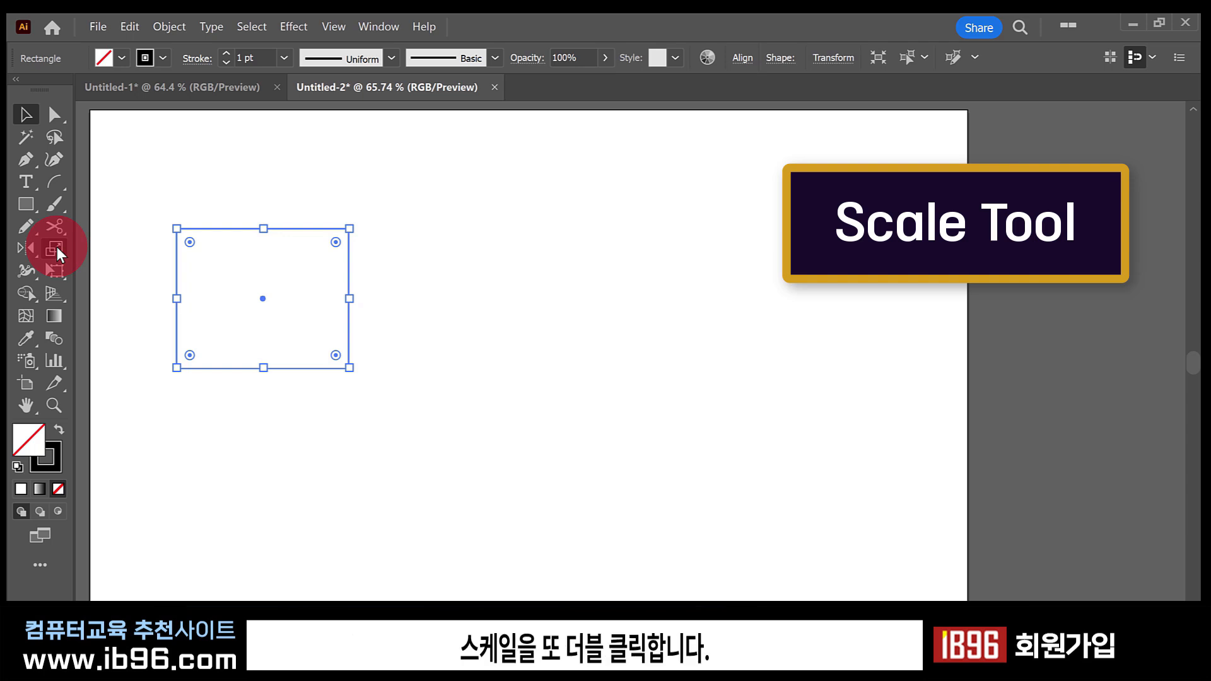
Create a copy of the rectangle uniformly scaled to 150%, toggling the preview to compare sizes, and delete the enlarged copy.
double_click(57, 247)
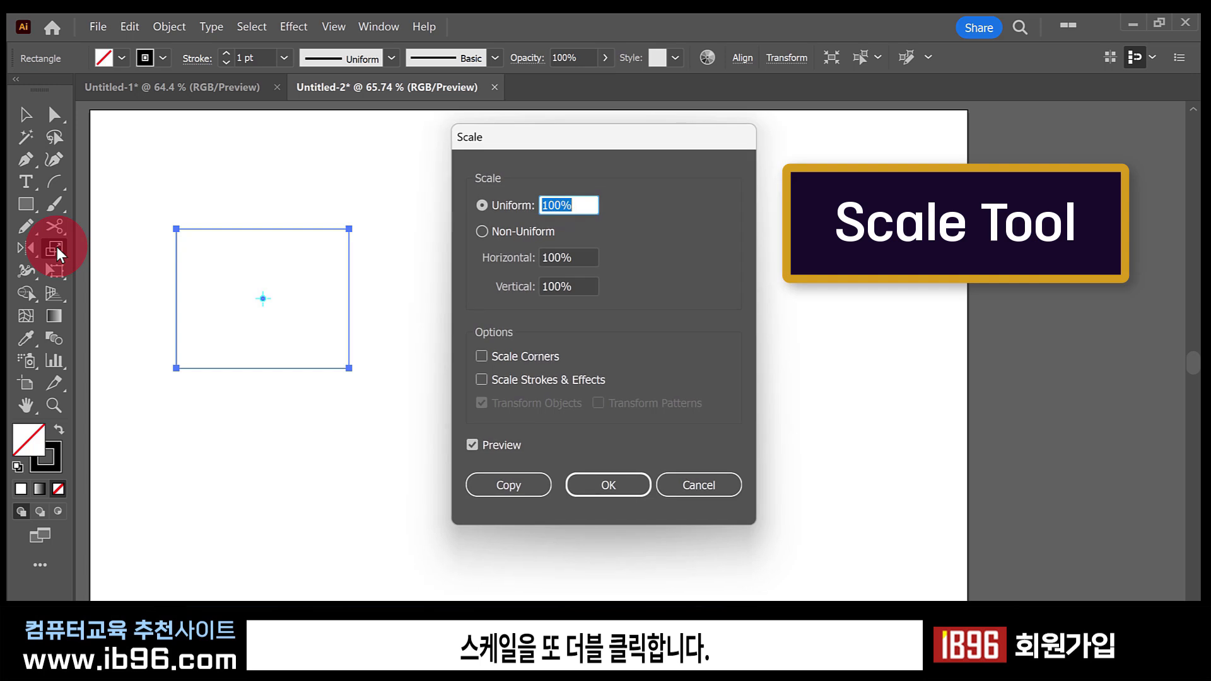
left_click_drag(509, 161, 512, 150)
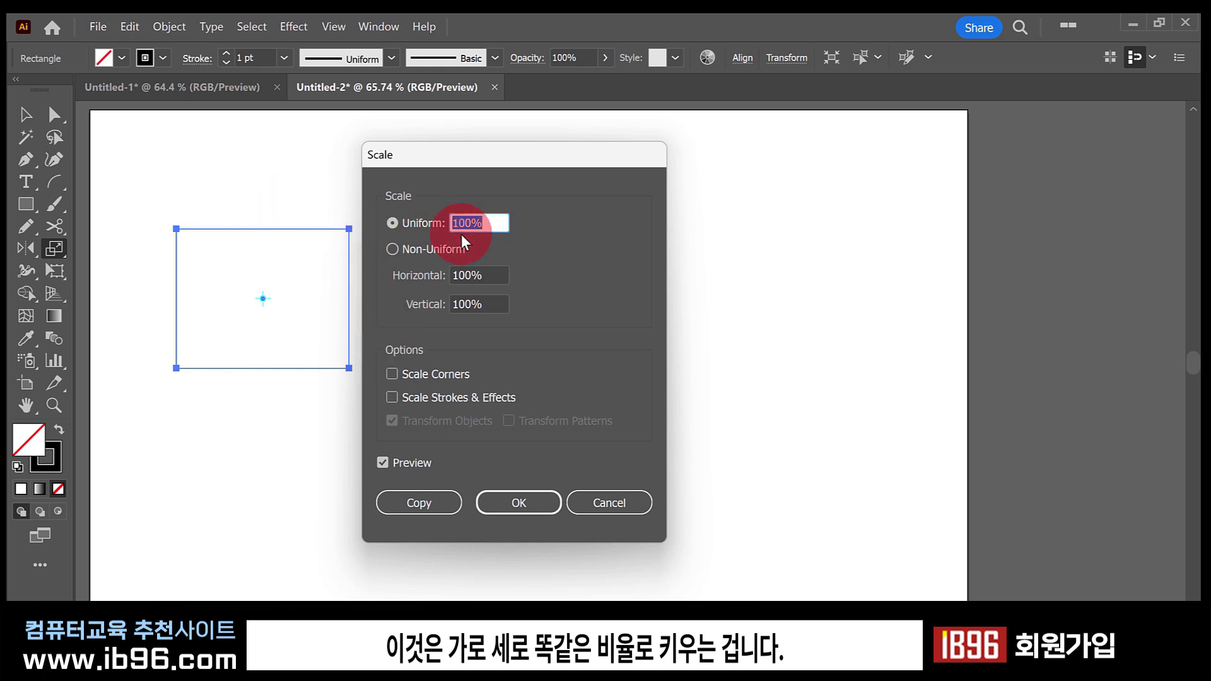
type("150")
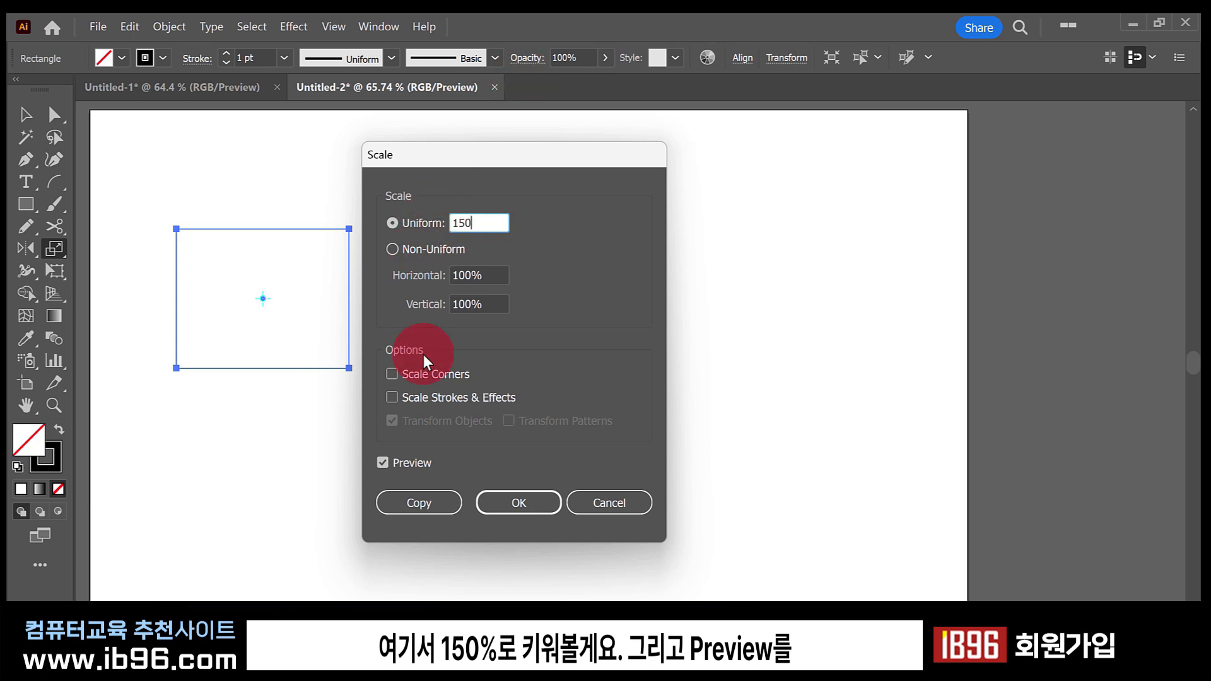
left_click(378, 463)
left_click(382, 462)
left_click(382, 462)
left_click(382, 462)
left_click(383, 462)
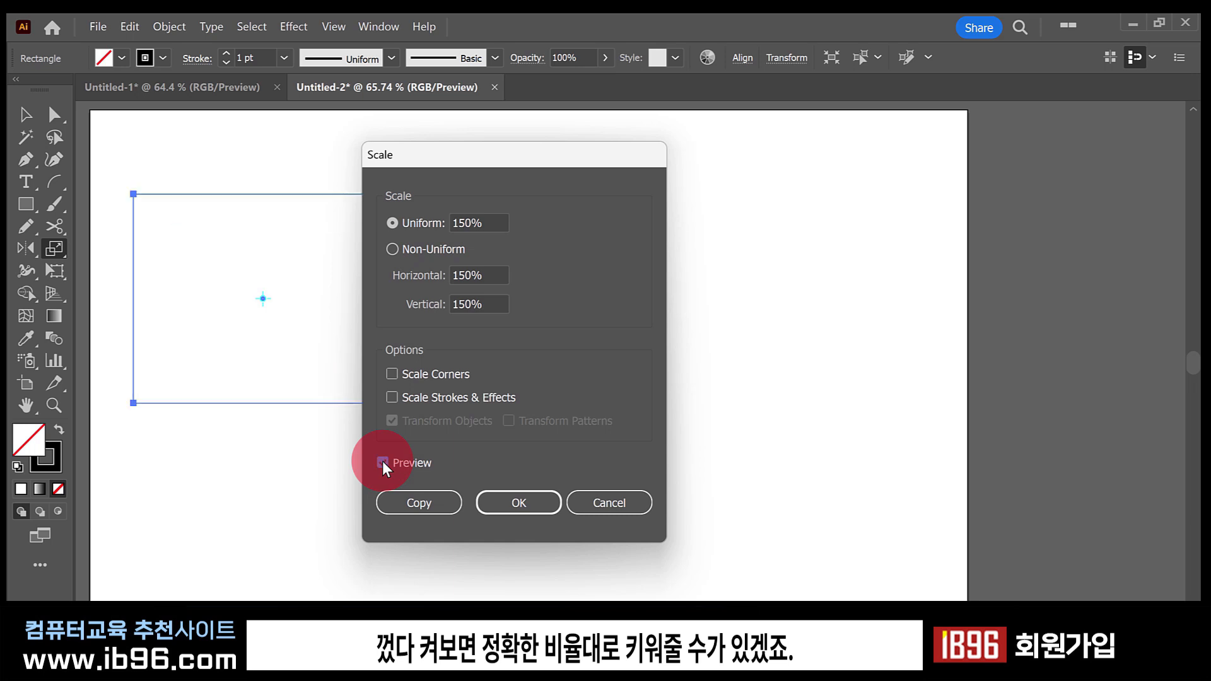
left_click(382, 462)
left_click(382, 462)
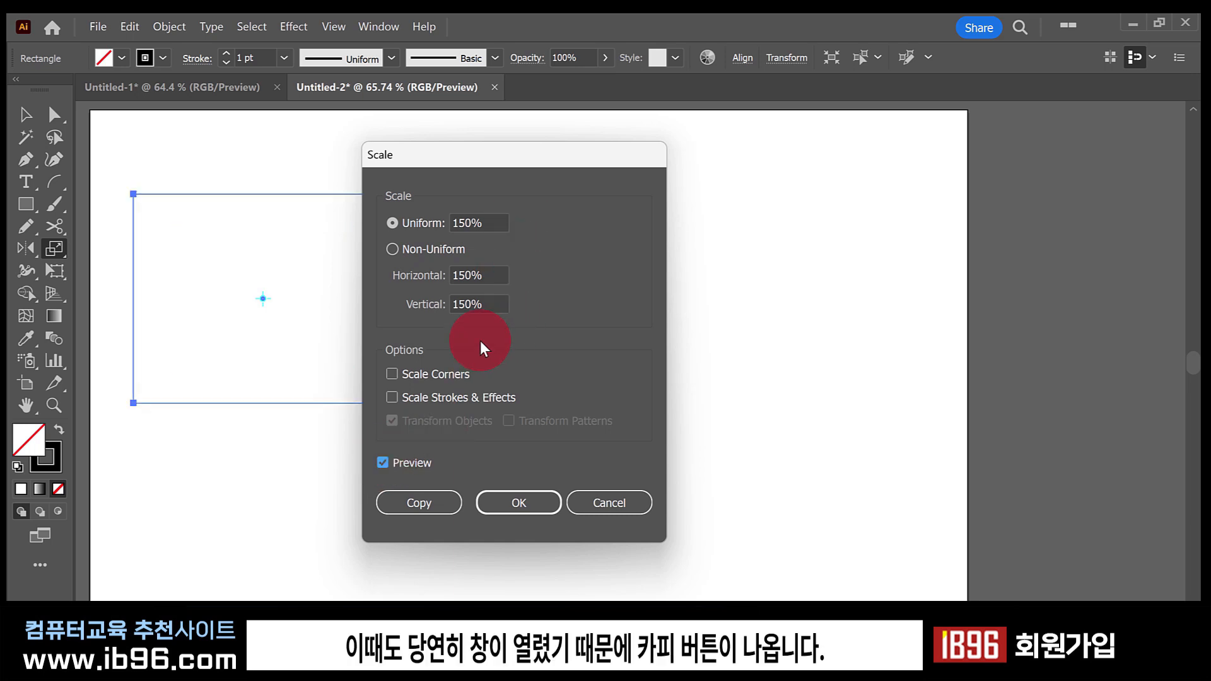
left_click(449, 504)
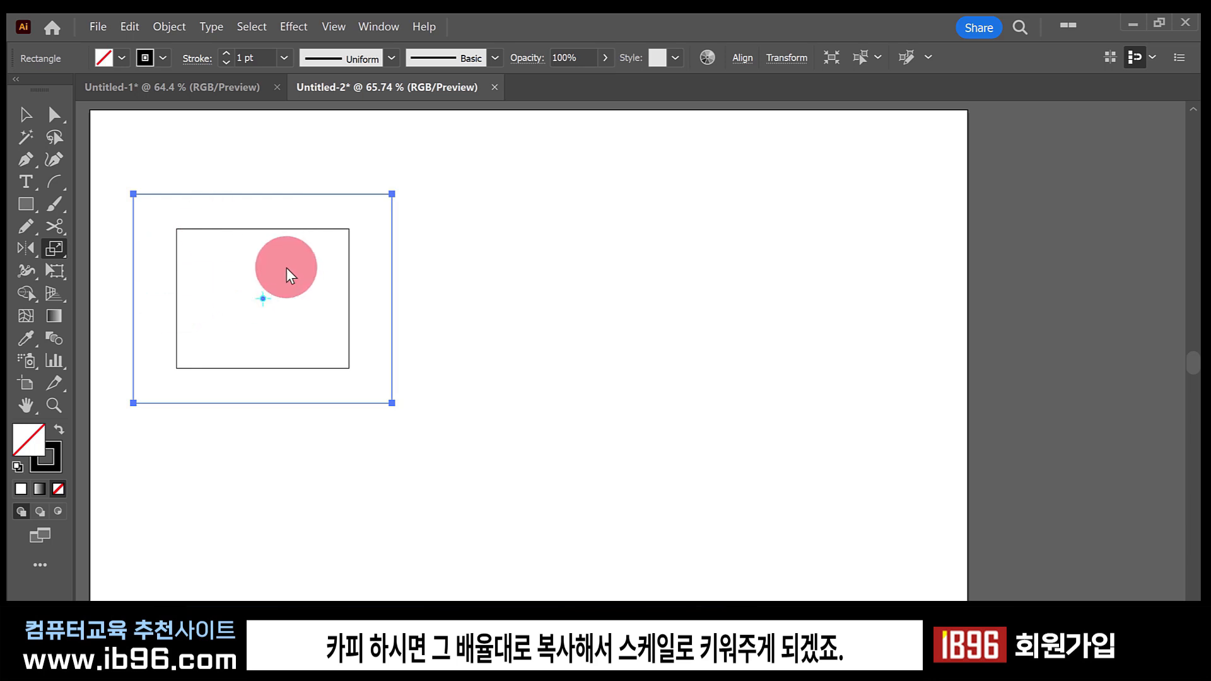
left_click(21, 114)
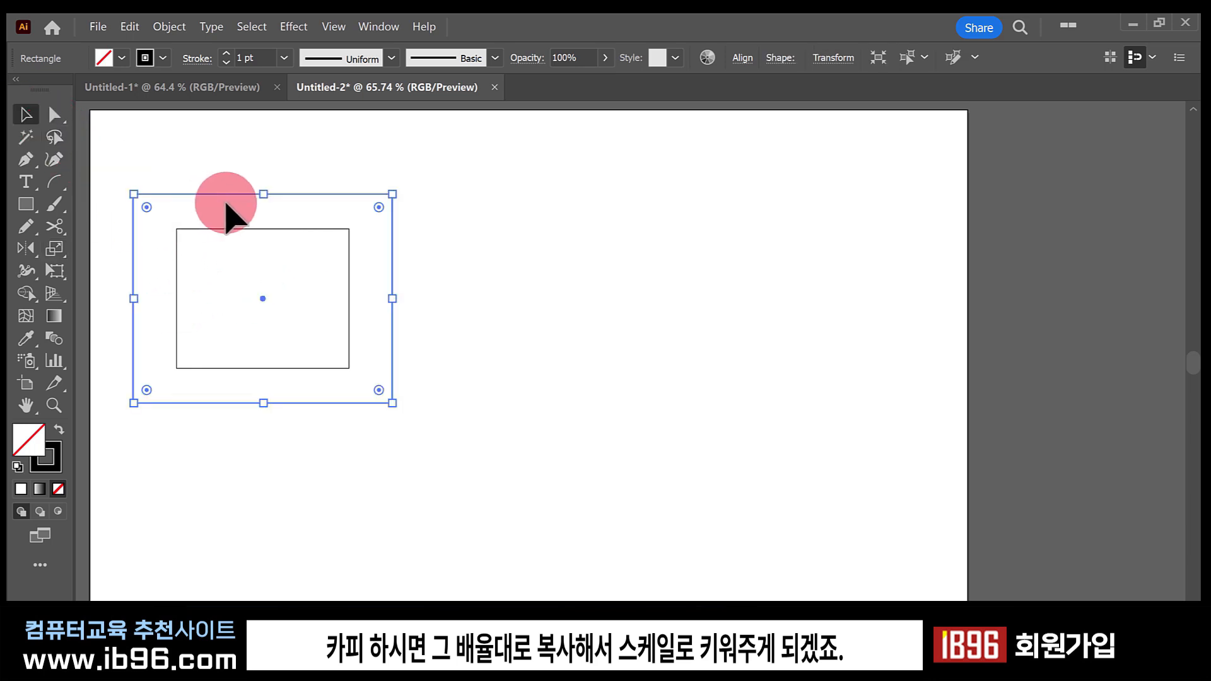
left_click(319, 319)
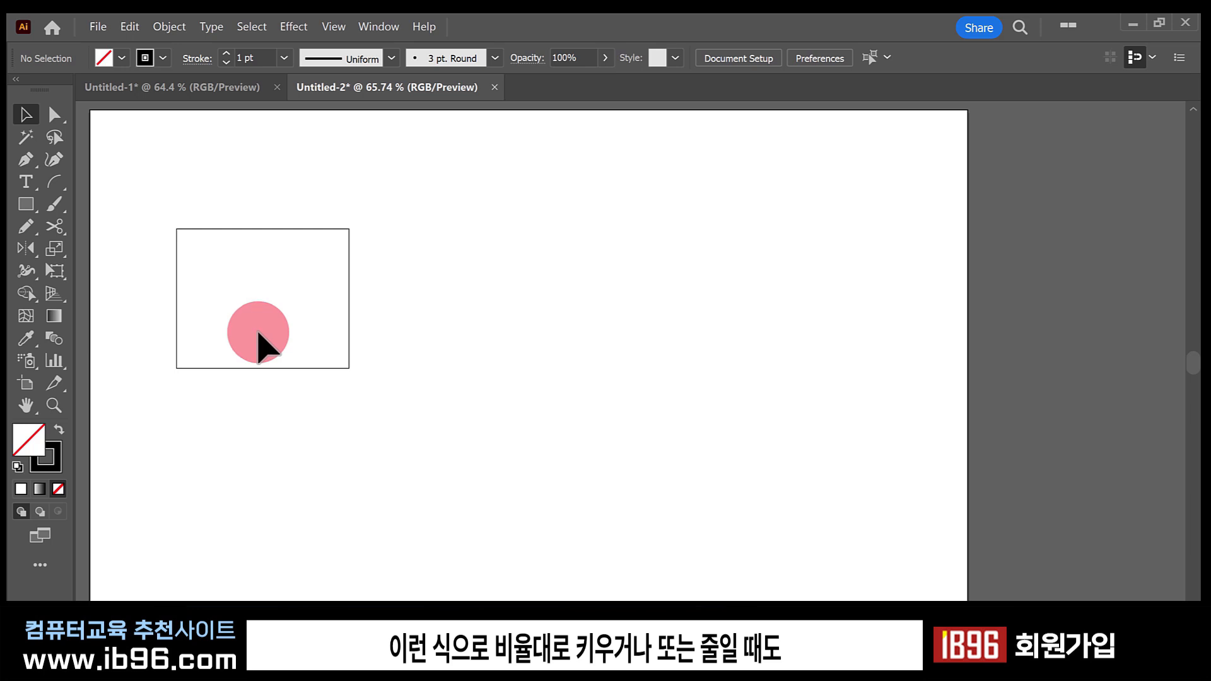
Create a copy of the rectangle at a uniform scale of -50%, toggling the preview to compare sizes, and delete the reduced copy.
double_click(53, 248)
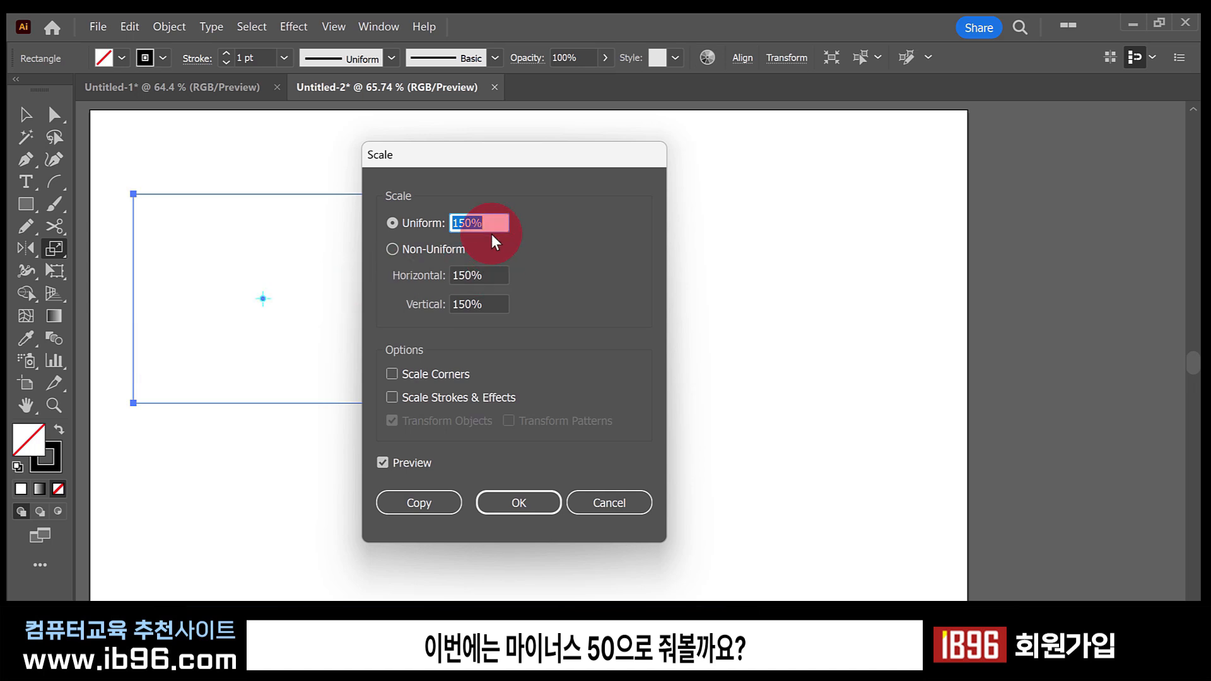
type("-50")
left_click(383, 462)
left_click(383, 460)
left_click(383, 459)
left_click(383, 459)
left_click(383, 460)
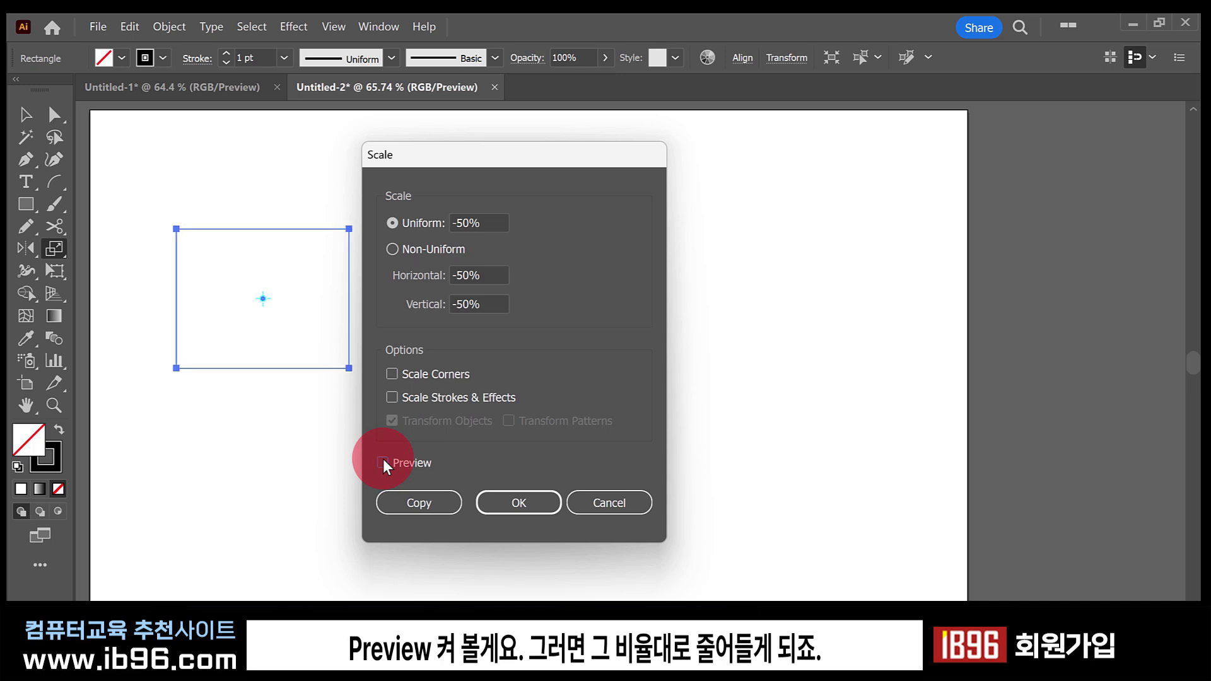
left_click(384, 461)
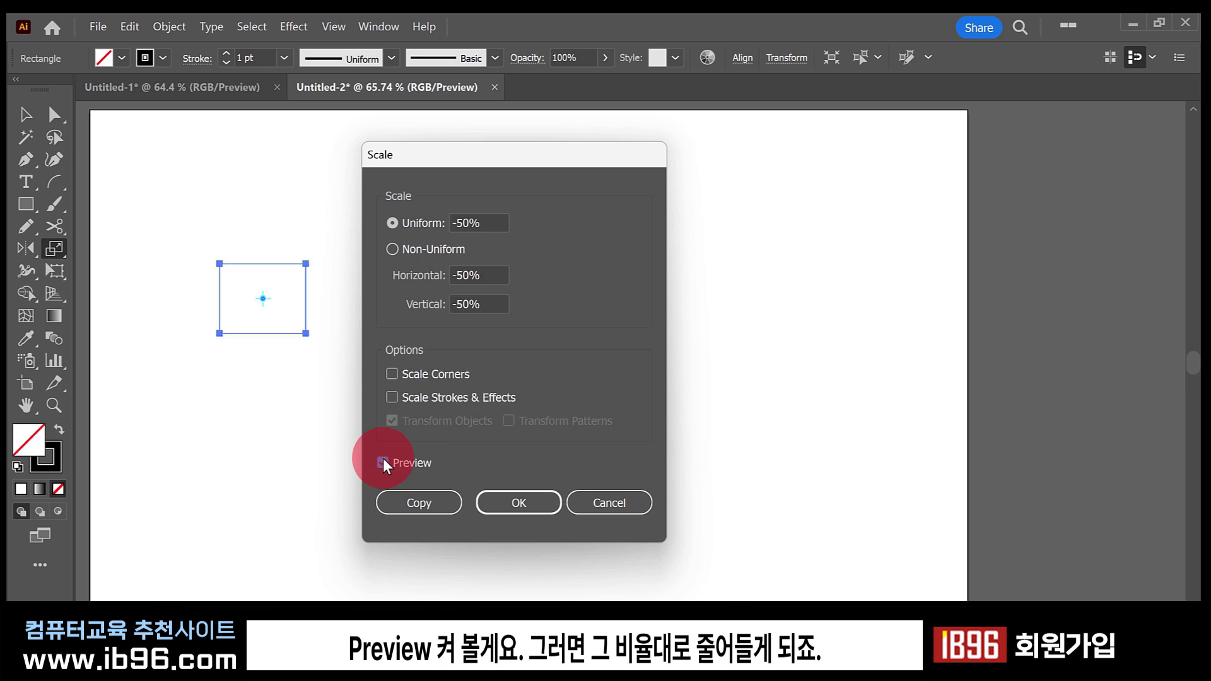
left_click(439, 502)
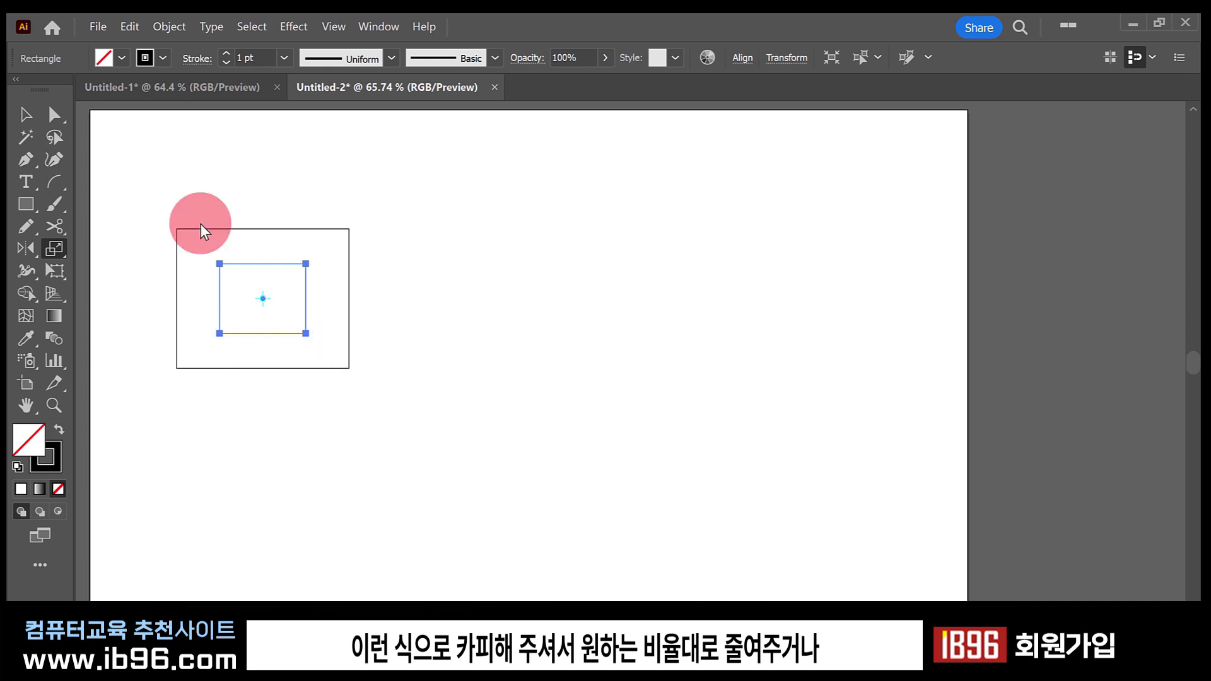
left_click(115, 188)
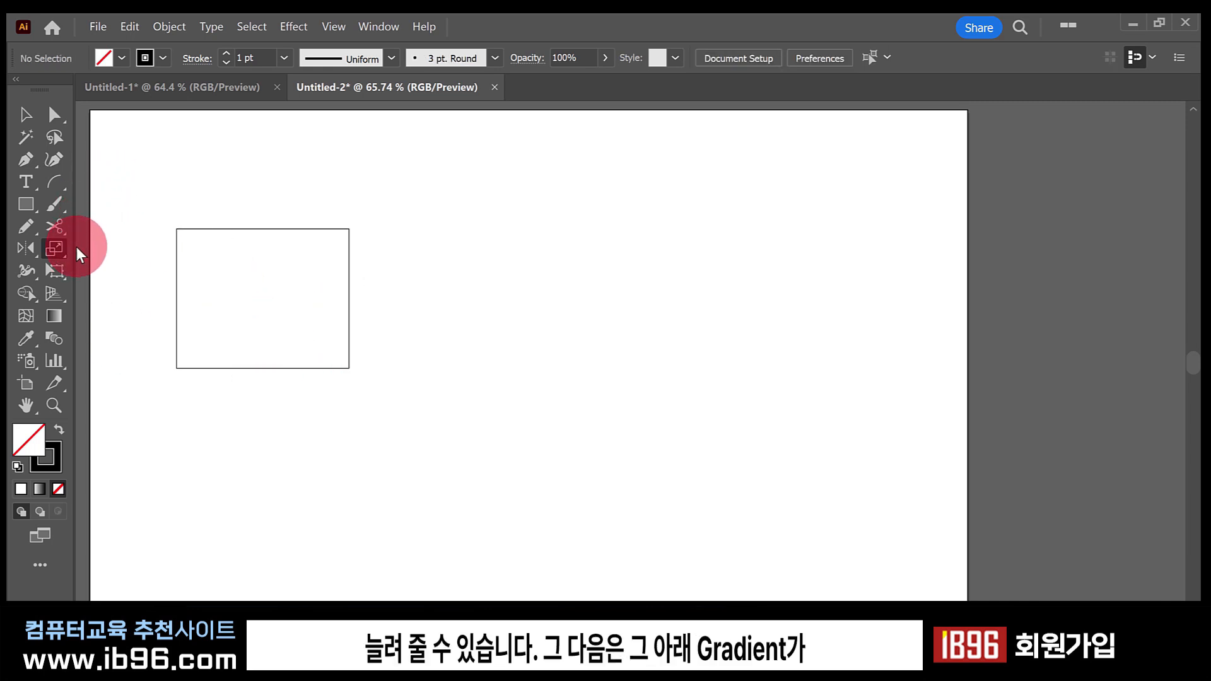
Move the rectangle slightly upward and to the left on the artboard.
left_click(59, 319)
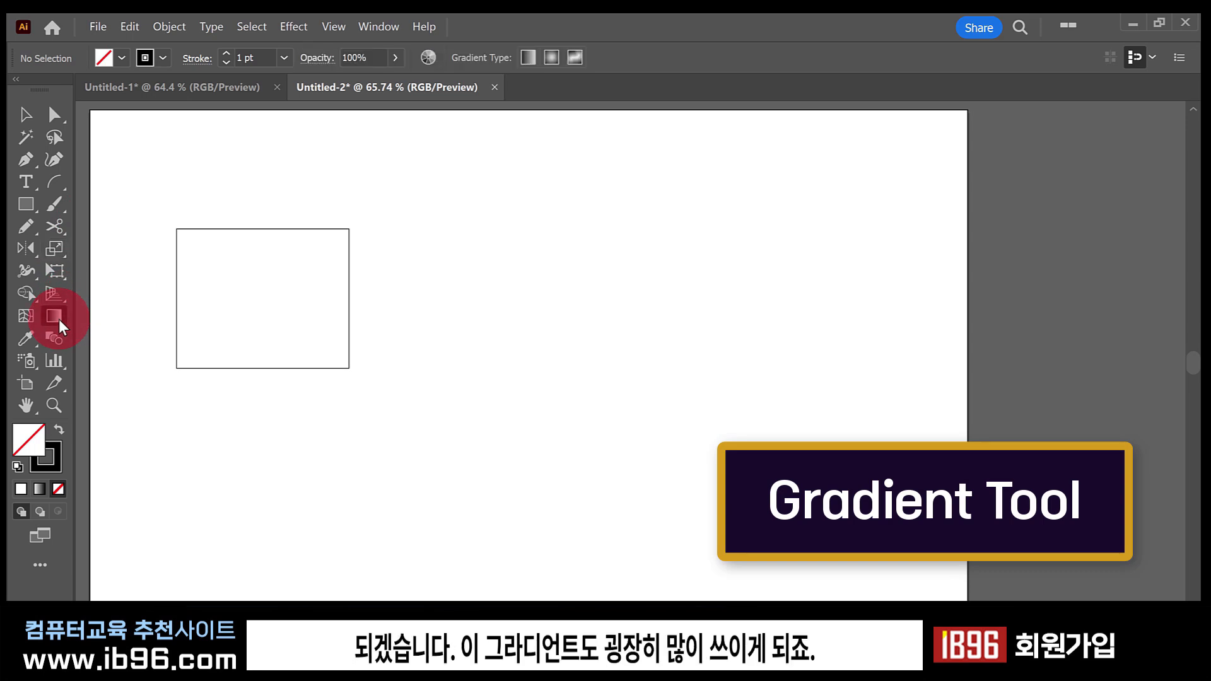
left_click(24, 116)
left_click_drag(312, 368, 297, 324)
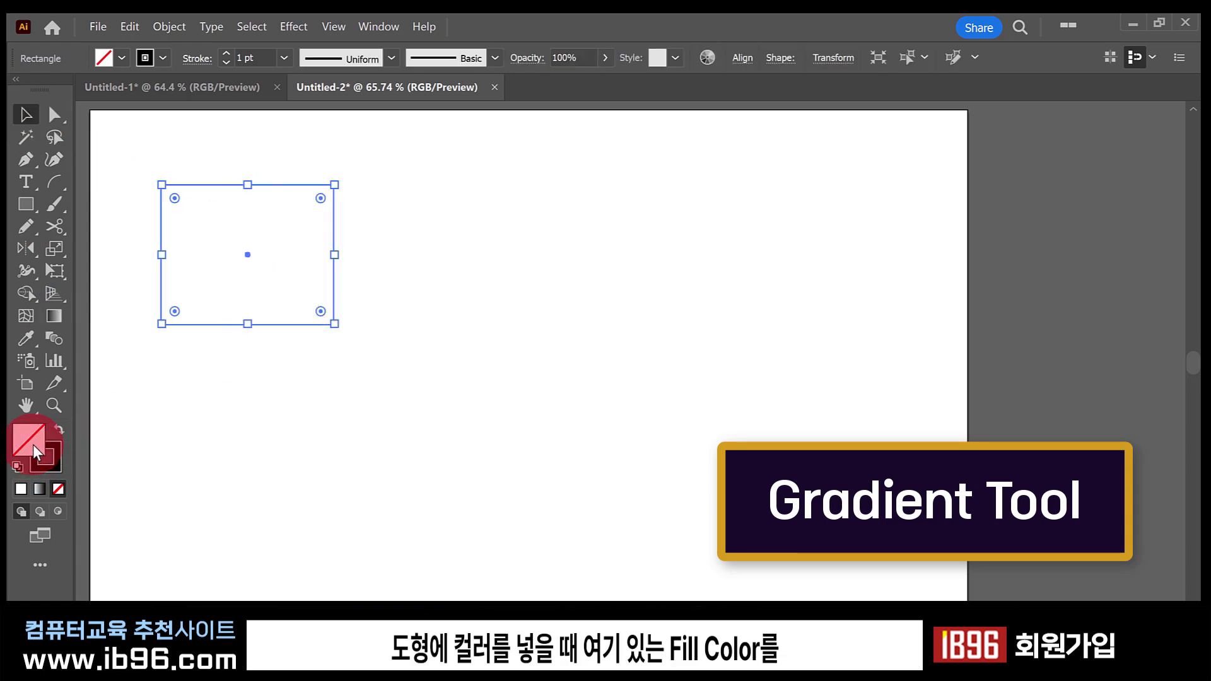
Fill the selected rectangle with a solid bright red picked in the Color Picker.
double_click(33, 444)
left_click(574, 135)
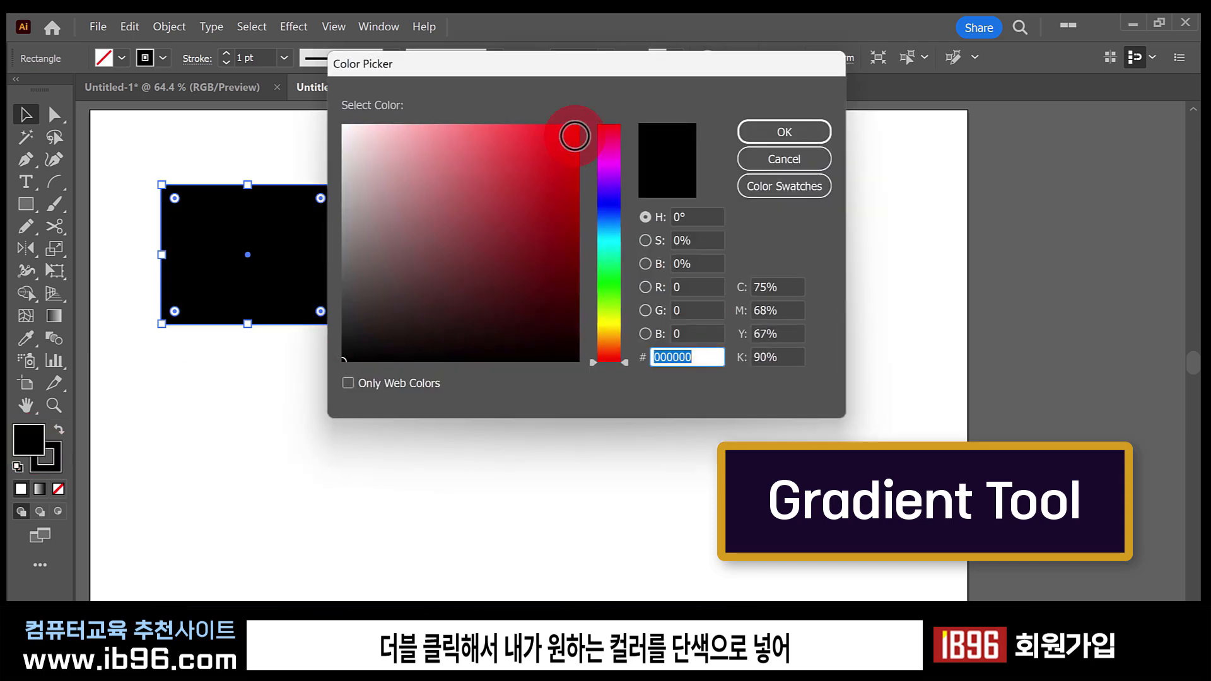
left_click(796, 129)
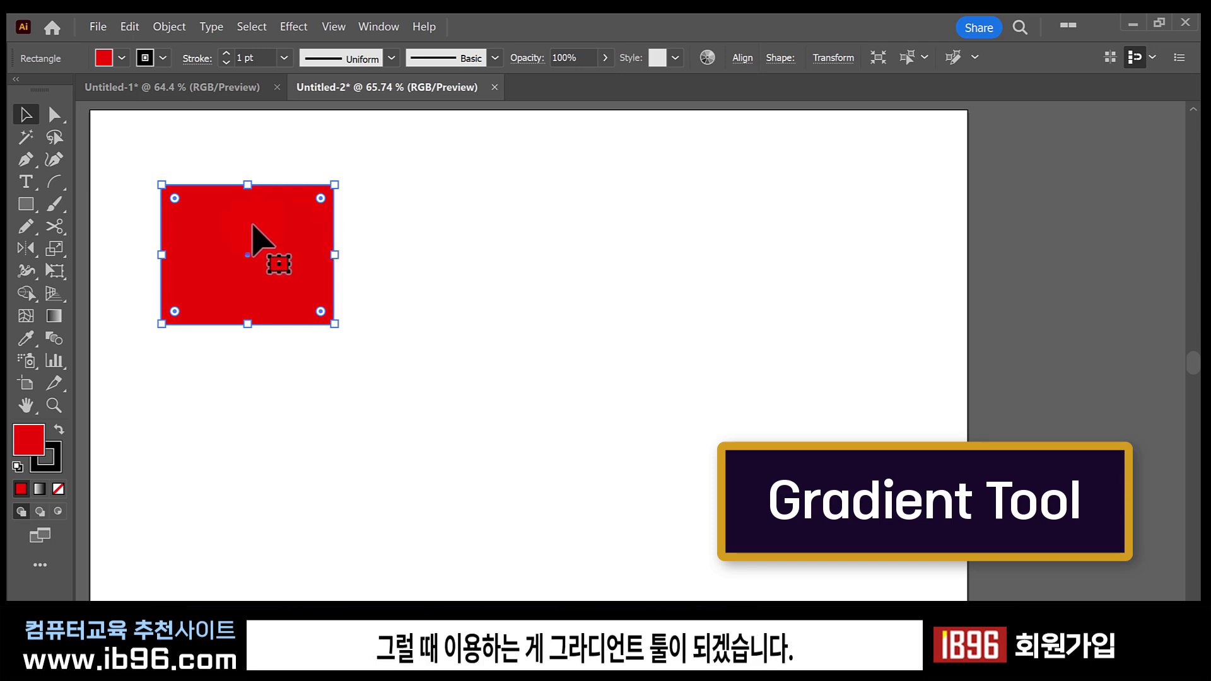
Open the gradient settings and fill the rectangle with the default white-to-black linear gradient.
left_click(58, 316)
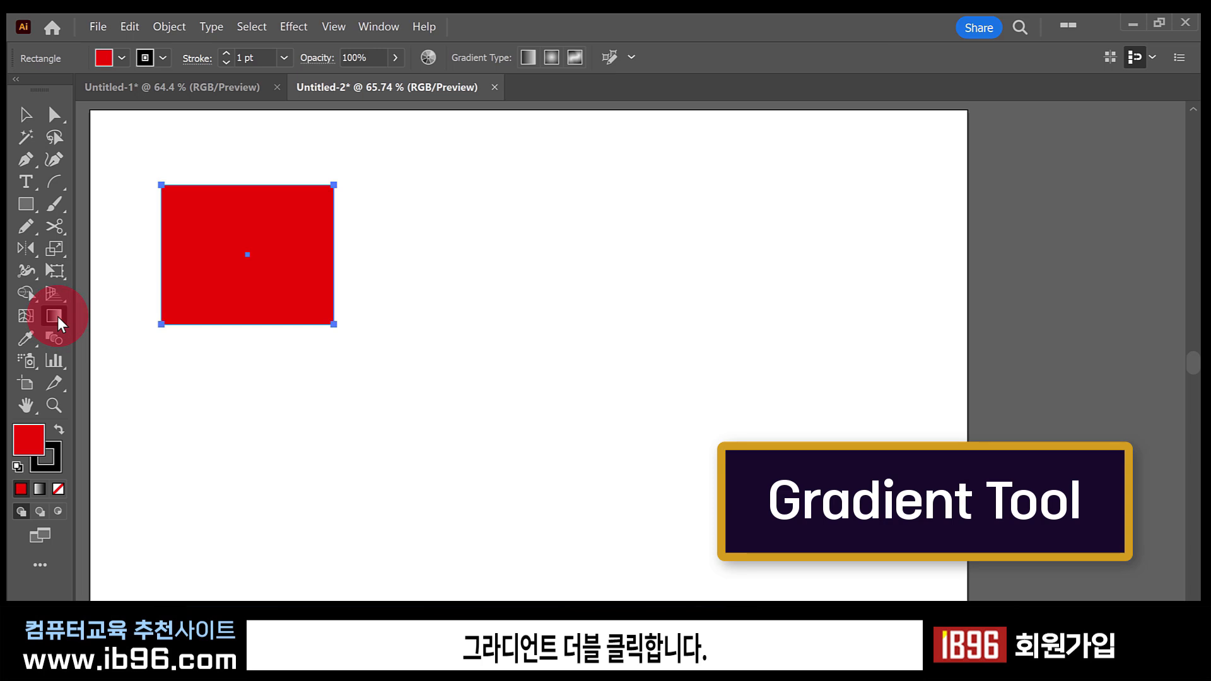
double_click(58, 316)
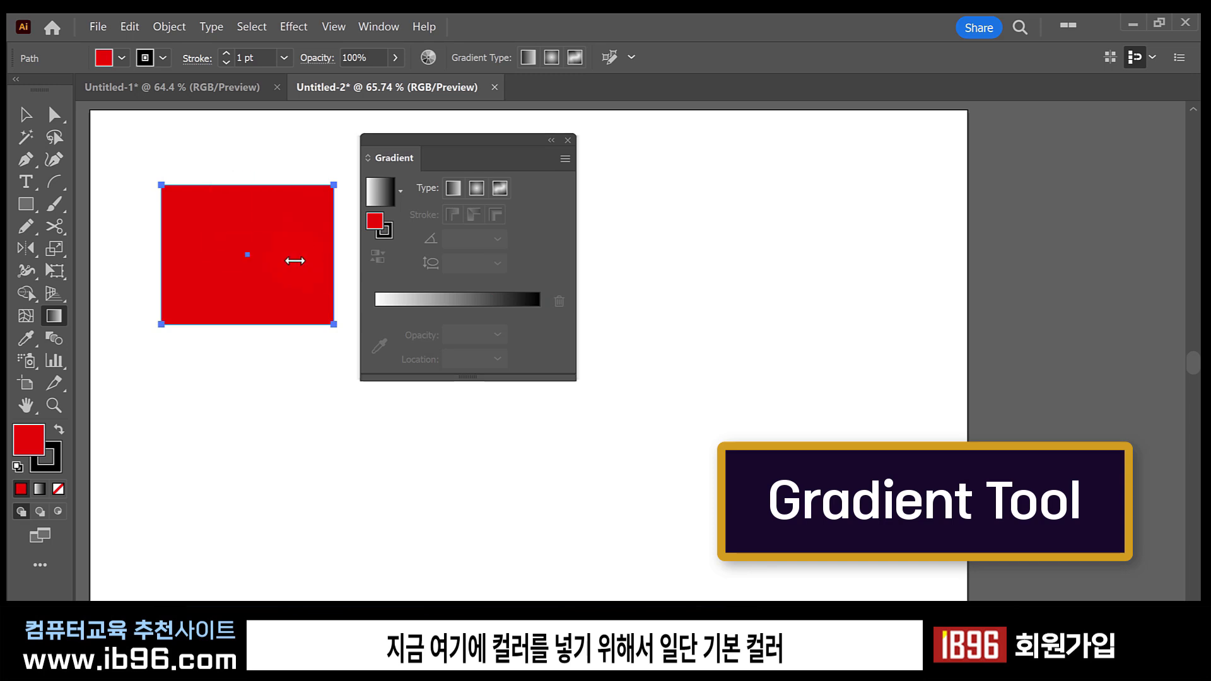
left_click(359, 264)
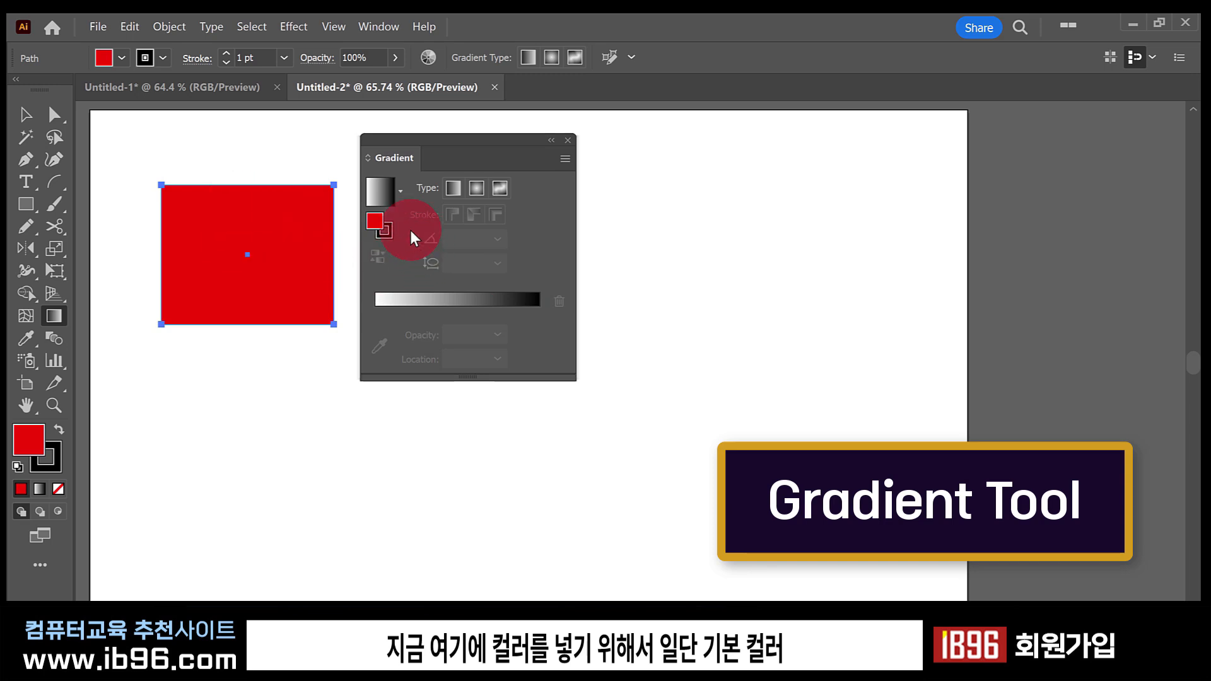
left_click(377, 201)
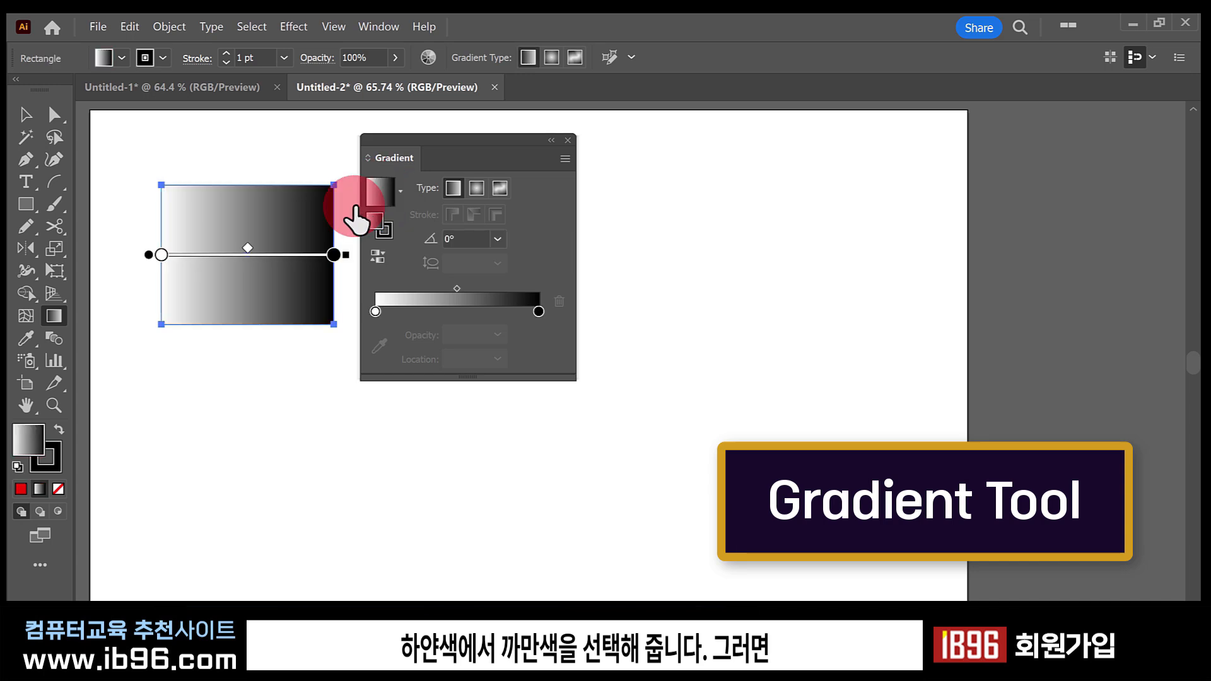
left_click(162, 212)
left_click_drag(162, 211, 332, 206)
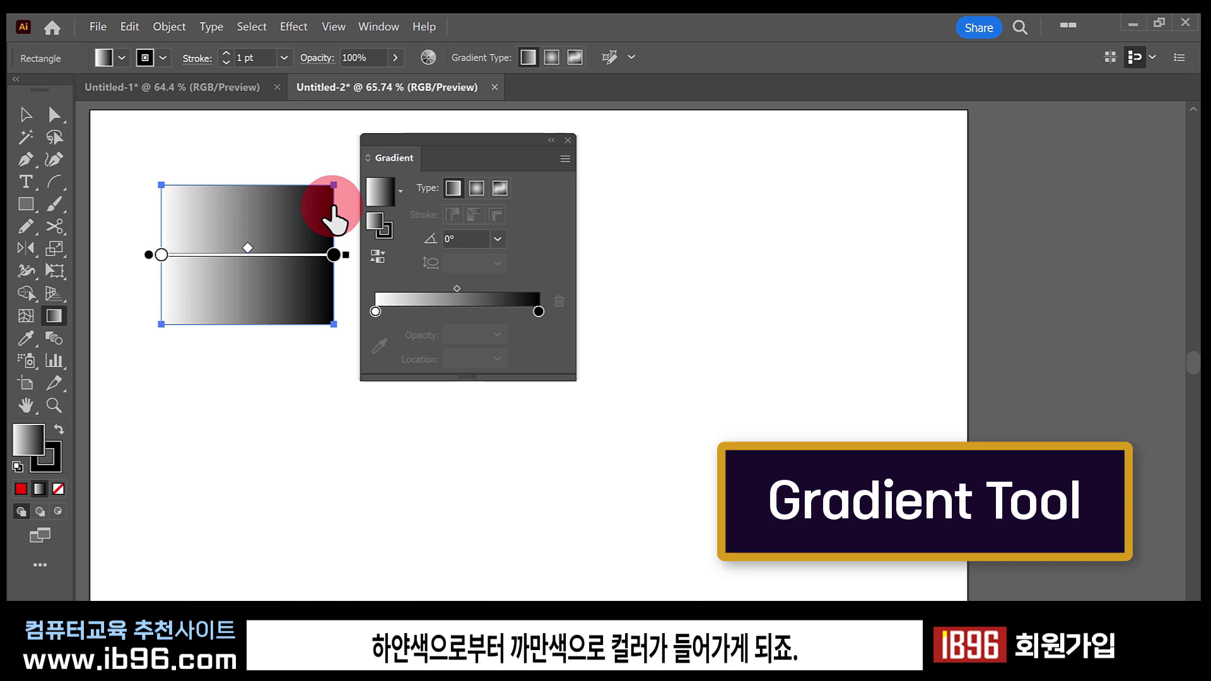
Try moving the black and white gradient stops toward the rectangle's centre, and return them to its edges.
left_click(333, 254)
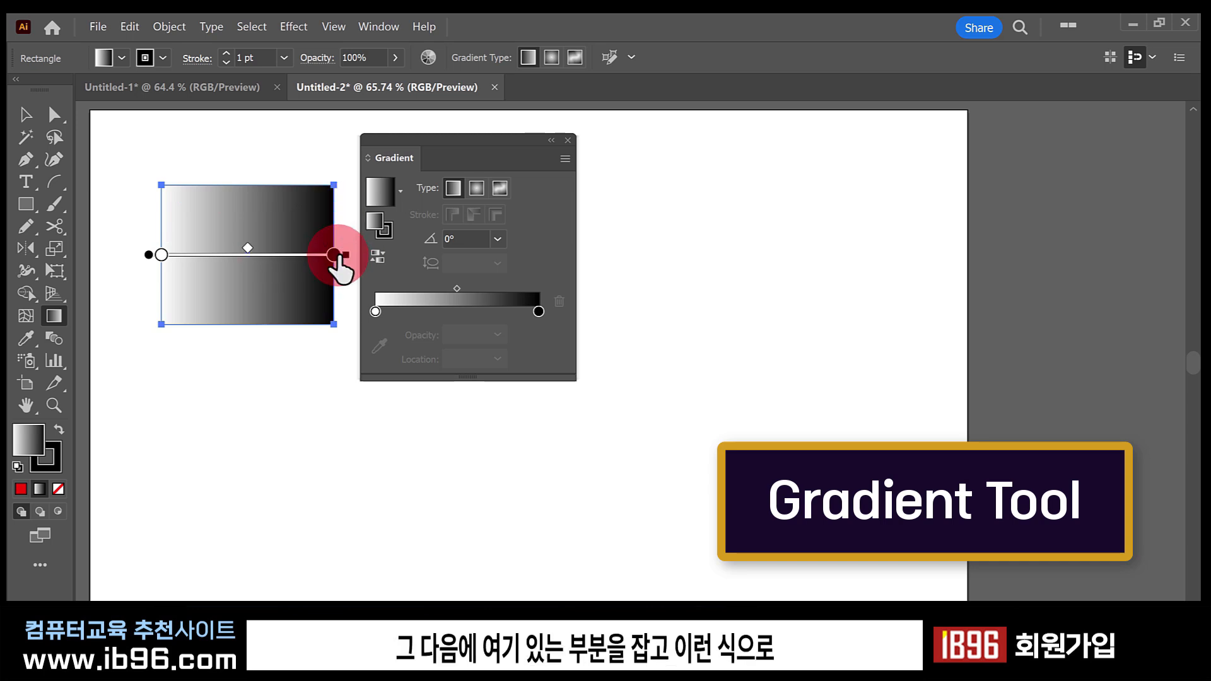
left_click_drag(333, 255, 270, 255)
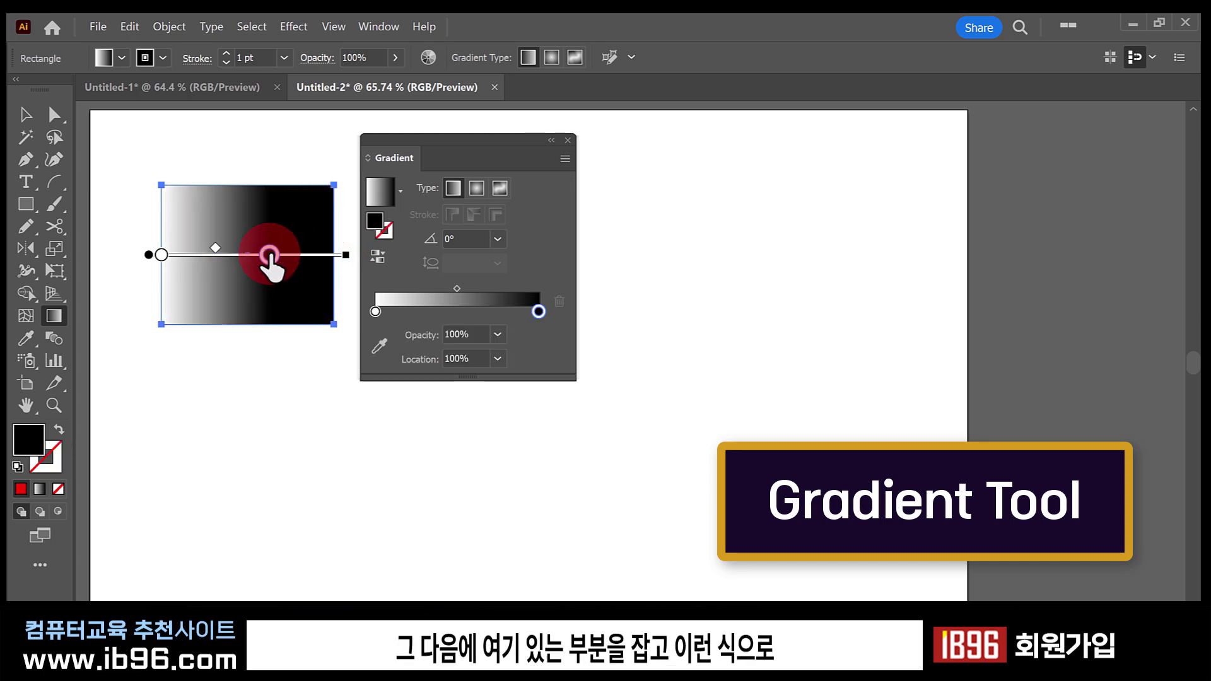
left_click_drag(162, 255, 228, 255)
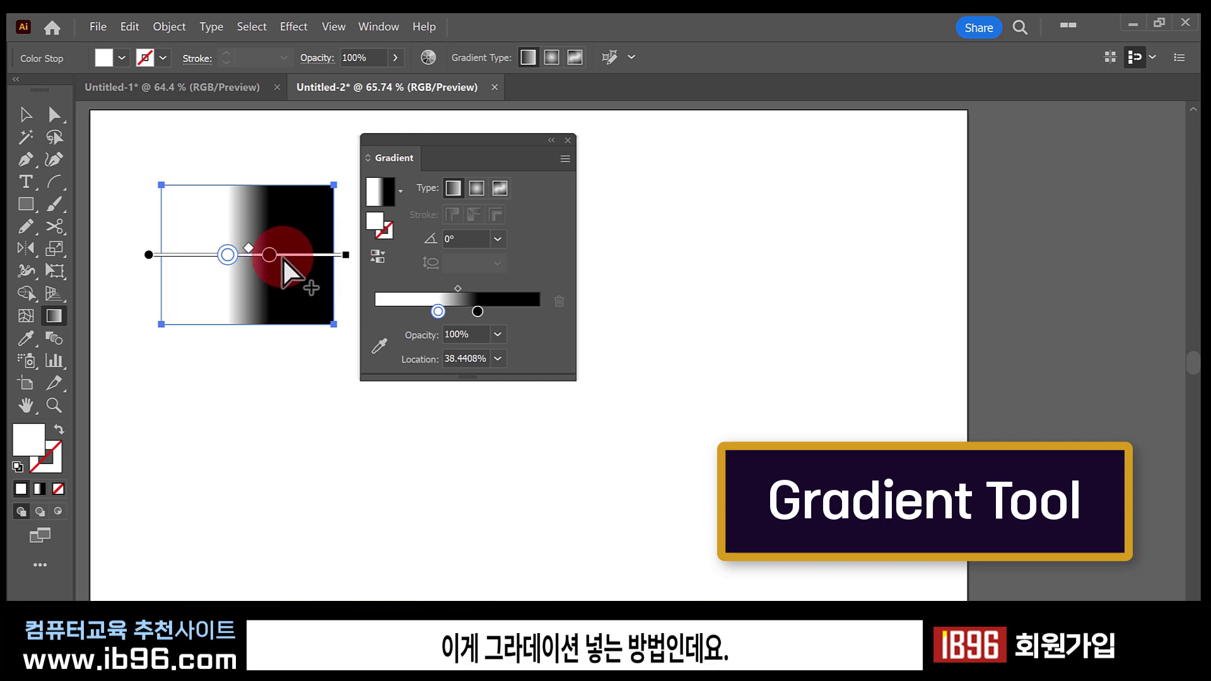
left_click_drag(269, 255, 333, 255)
left_click_drag(228, 255, 161, 255)
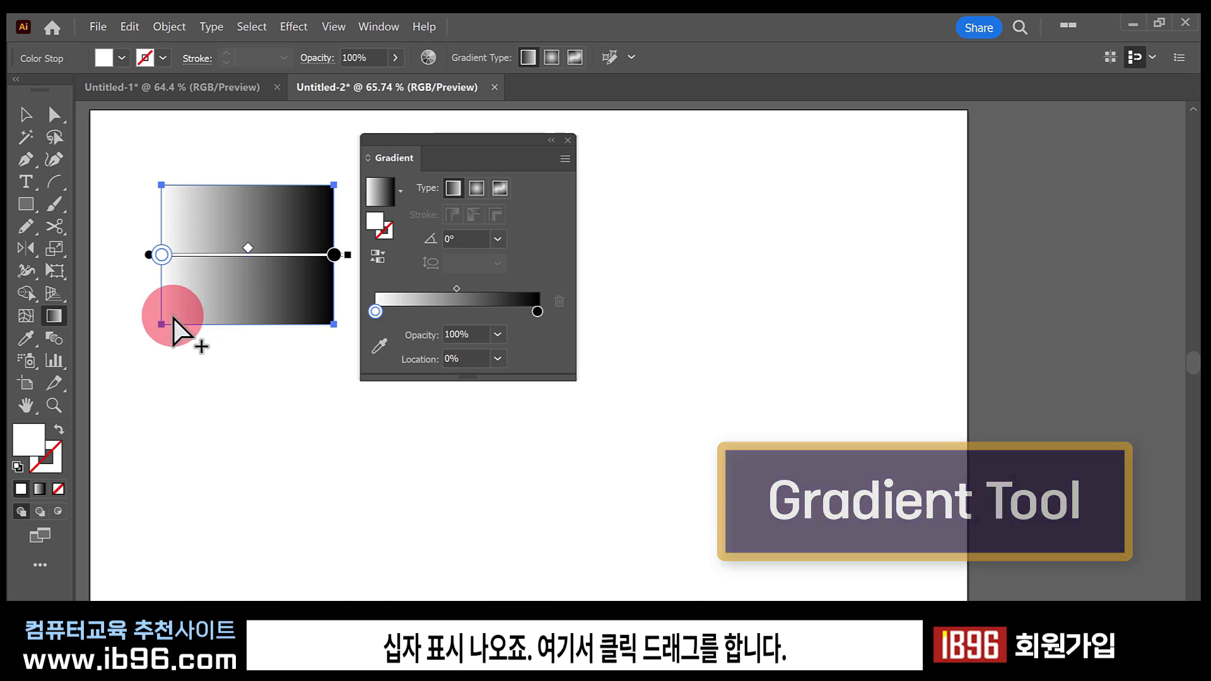
Try redrawing the linear gradient along both diagonals and from top to bottom, and set it back to horizontal.
left_click_drag(172, 316, 311, 202)
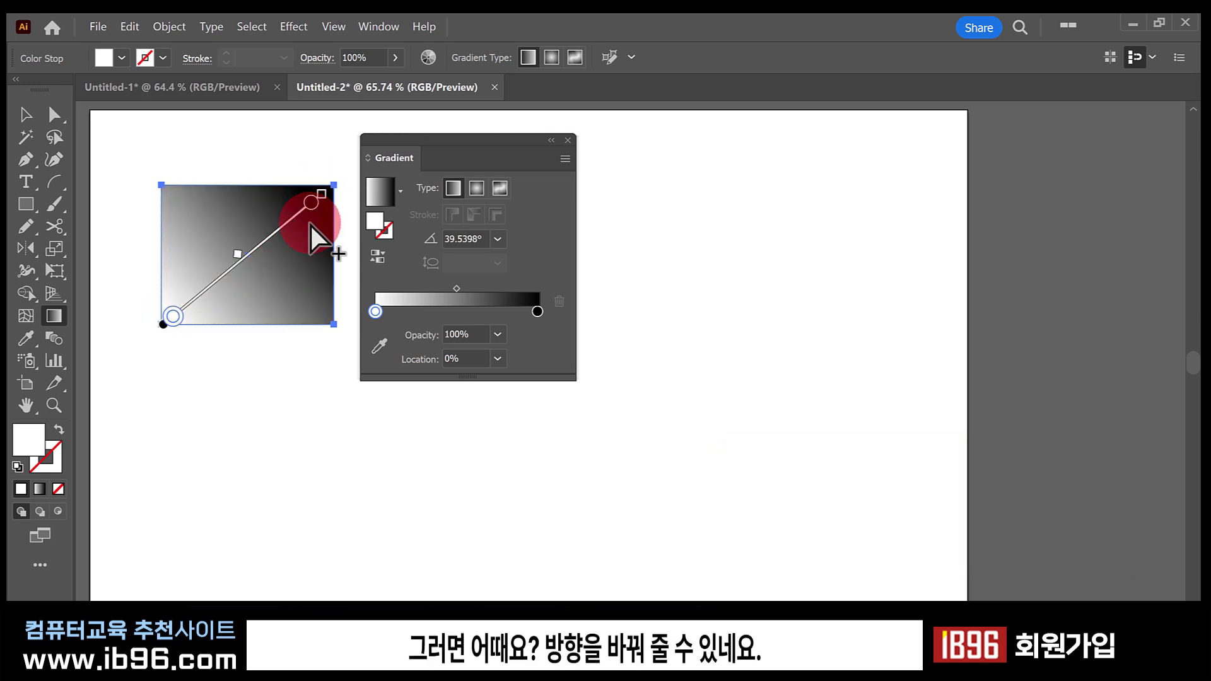
left_click_drag(179, 208, 323, 306)
left_click_drag(250, 186, 247, 321)
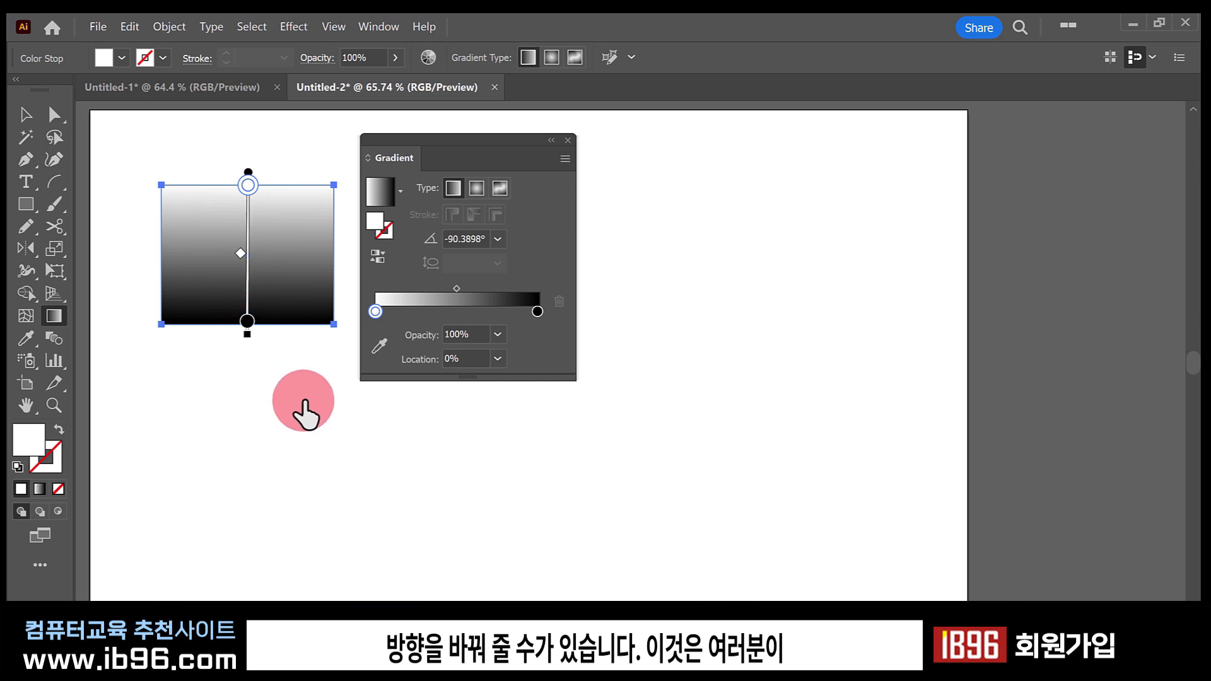
left_click_drag(172, 246, 328, 255)
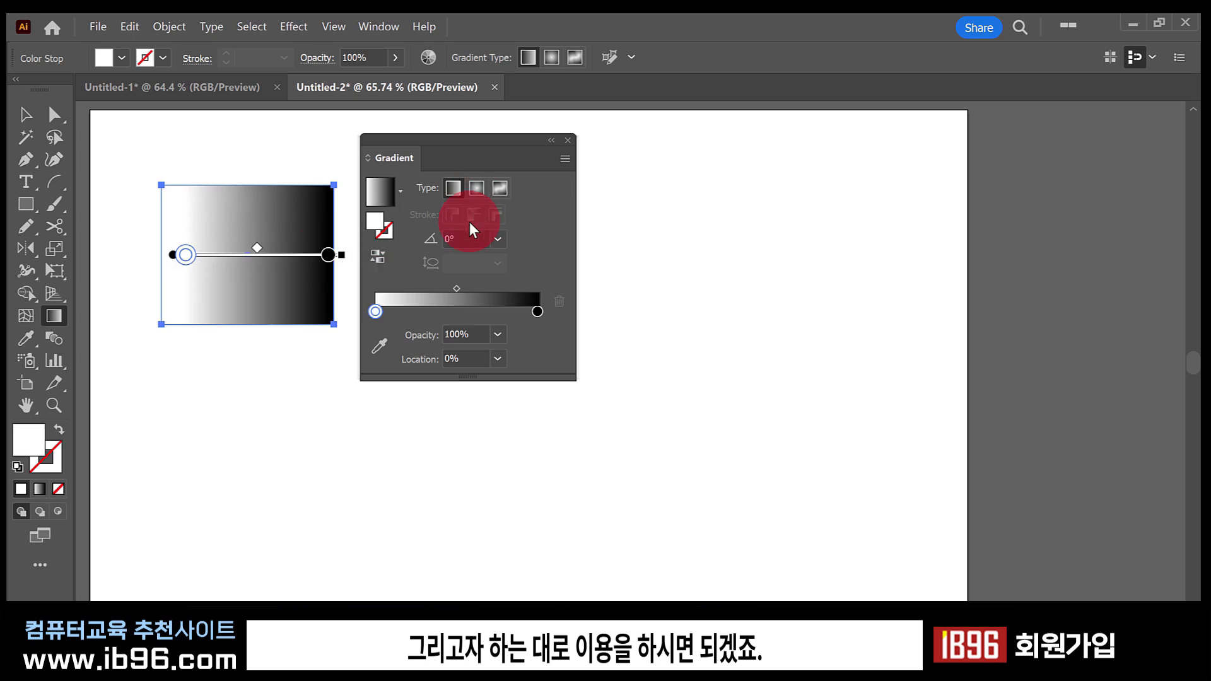
Change the rectangle's gradient to radial and recolour its white centre stop, trying green and magenta before choosing red FF3800.
left_click(479, 189)
left_click_drag(325, 255, 377, 274)
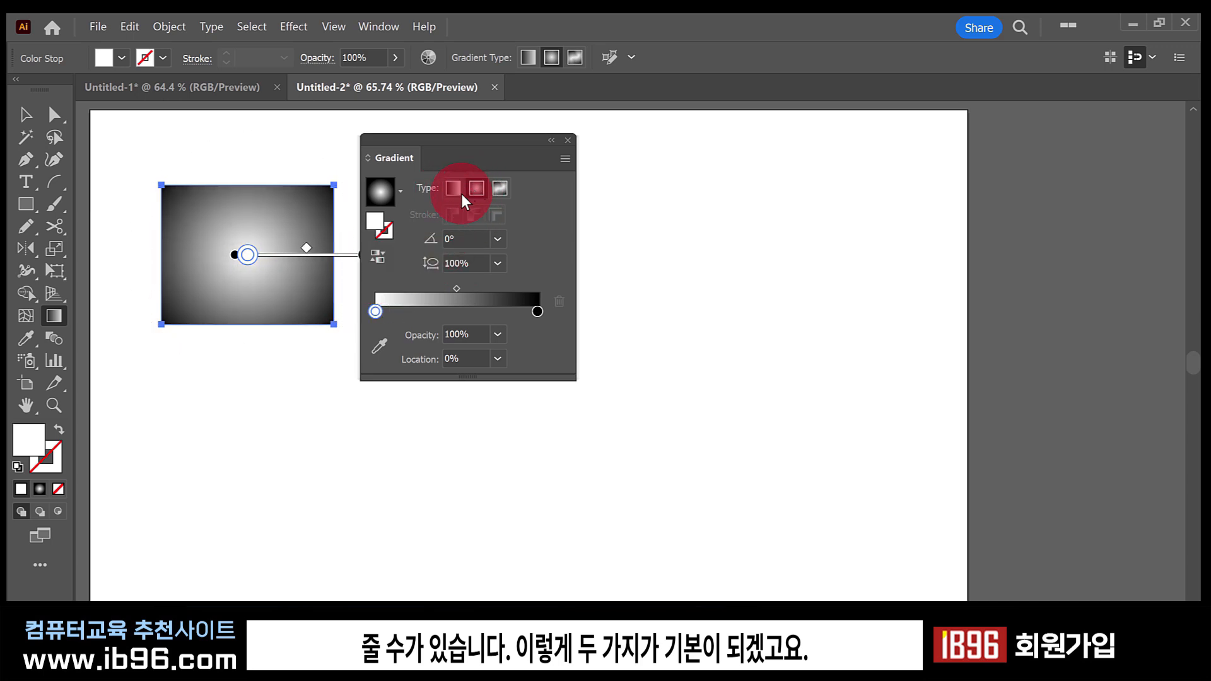
double_click(376, 311)
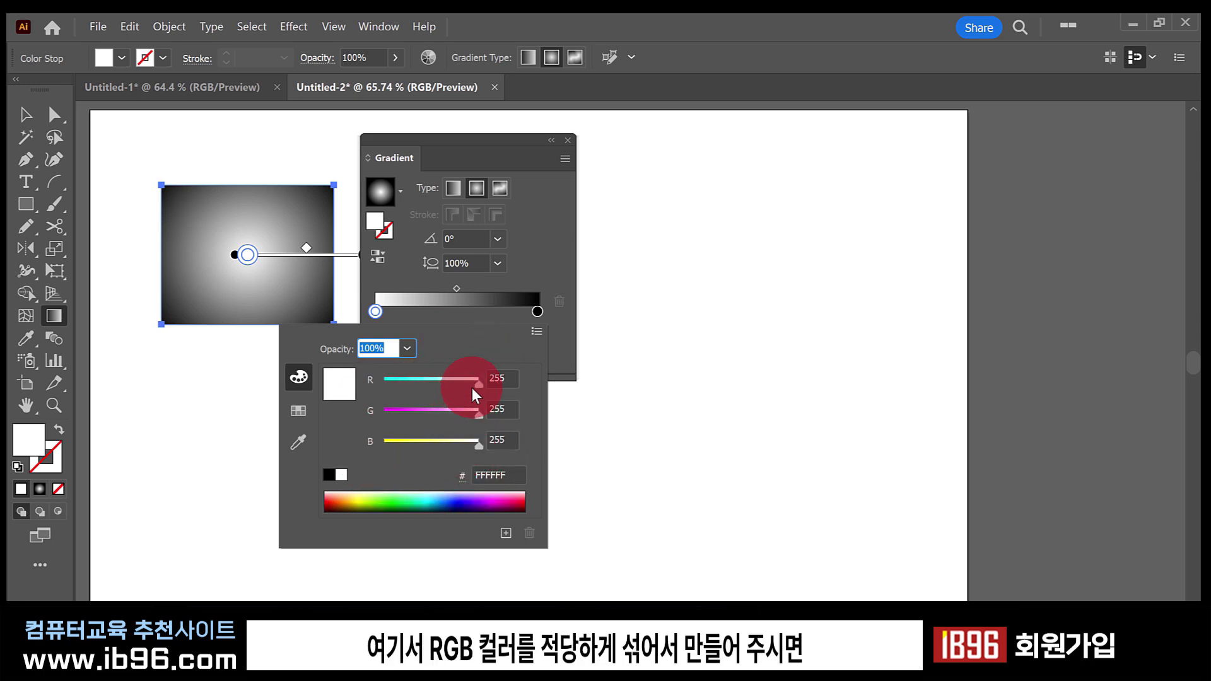
left_click_drag(479, 384, 513, 385)
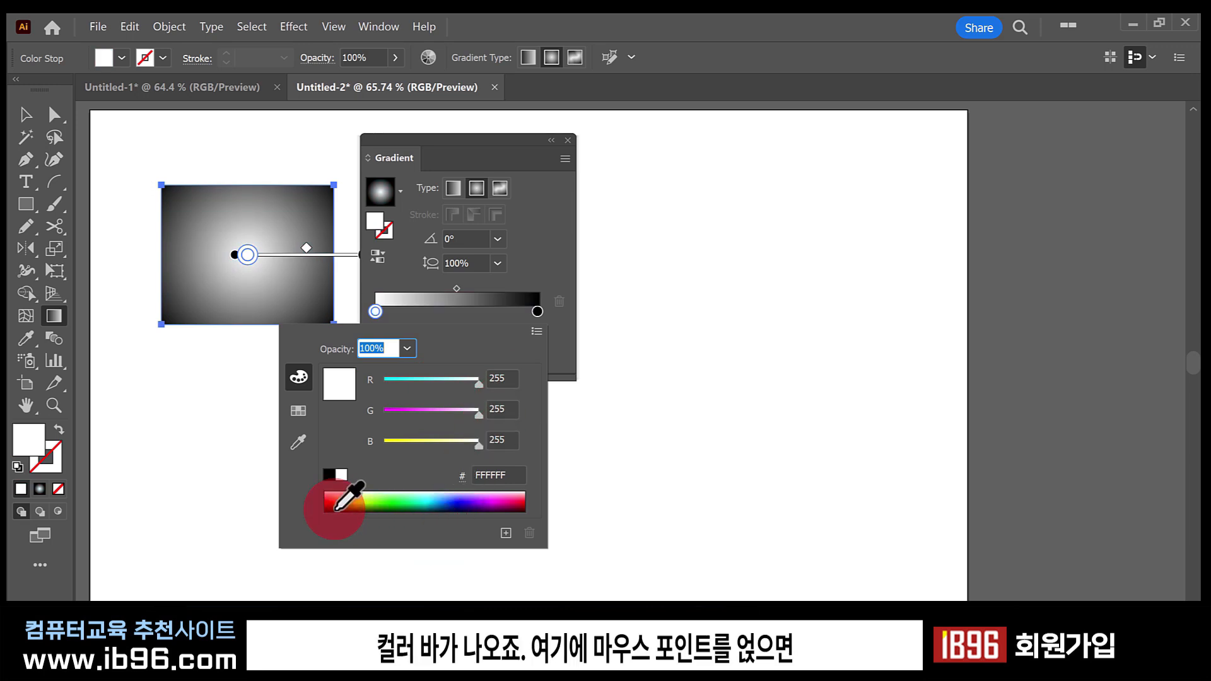
left_click(391, 500)
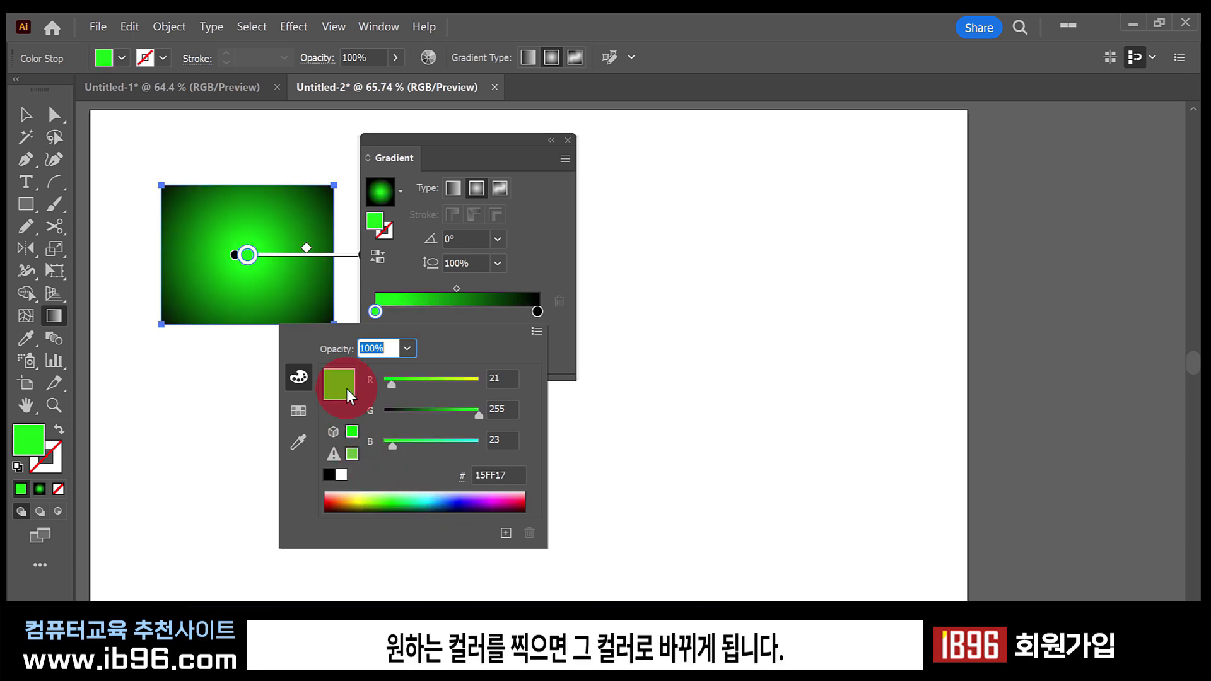
left_click(508, 501)
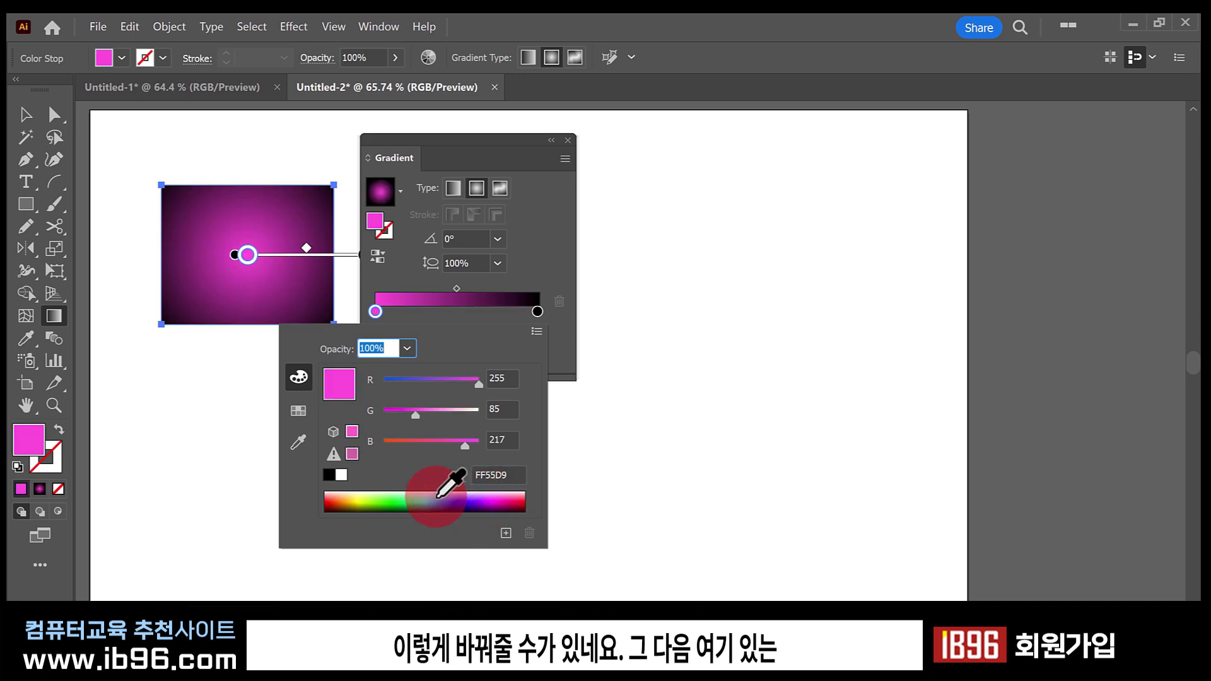
left_click(335, 502)
left_click(410, 332)
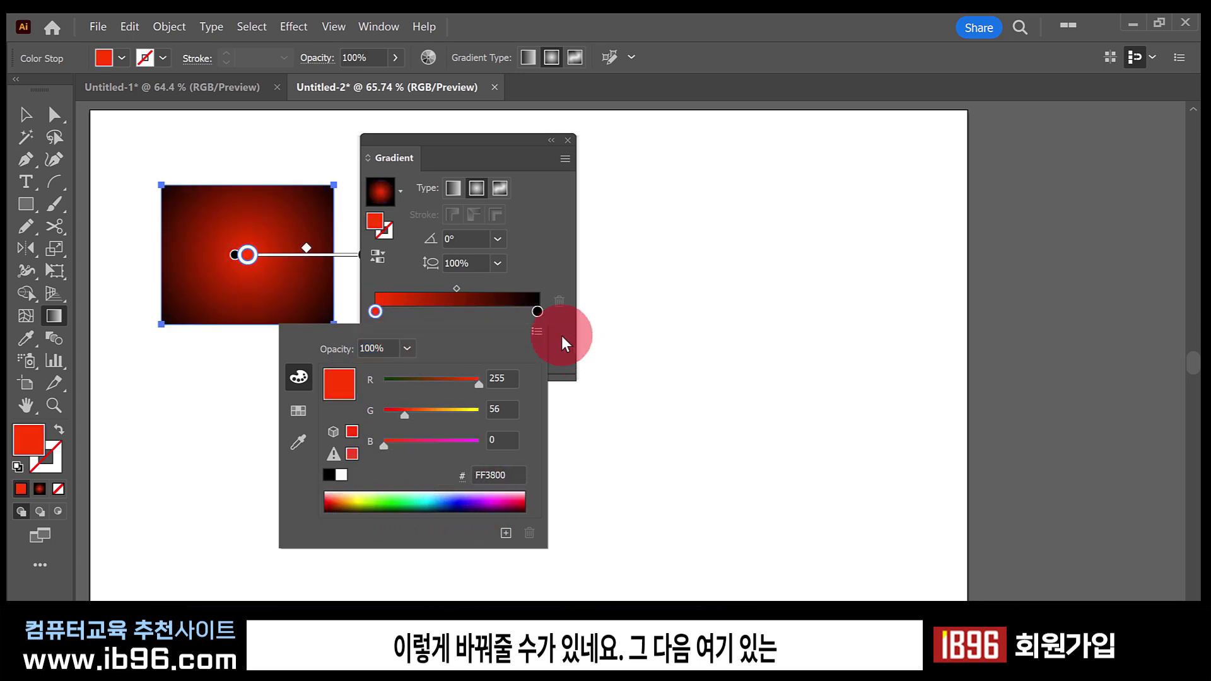
Recolour the radial gradient's black outer stop to yellow EFFF00.
double_click(538, 312)
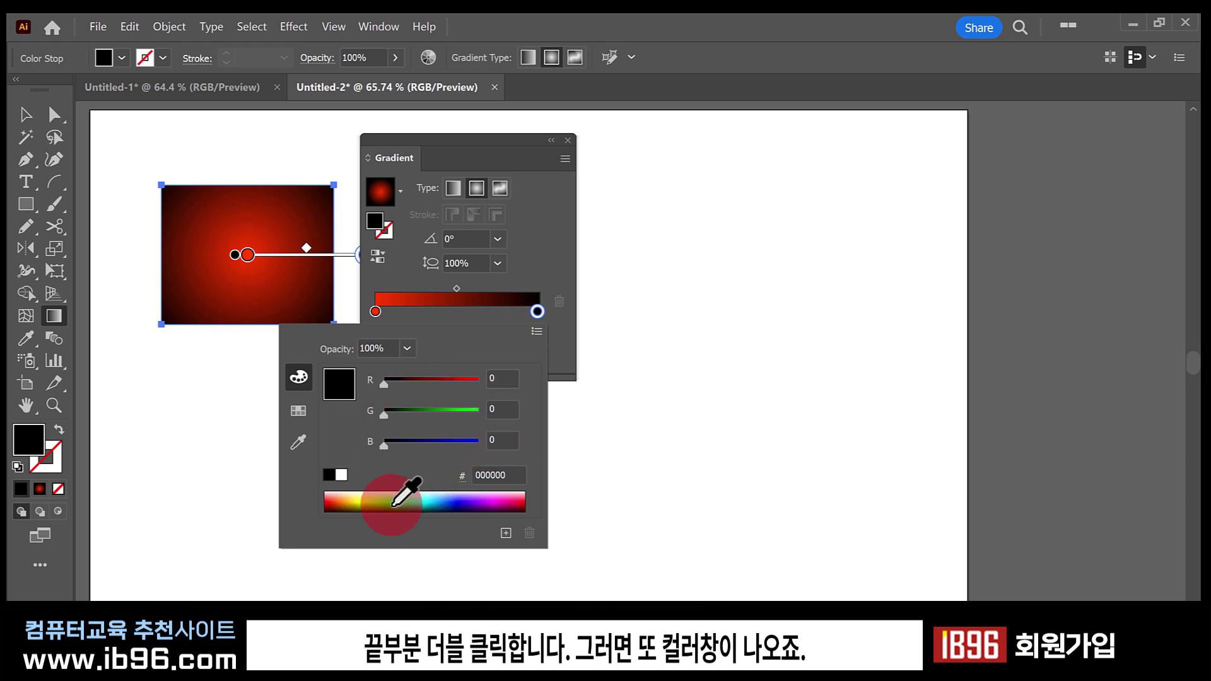
left_click(360, 500)
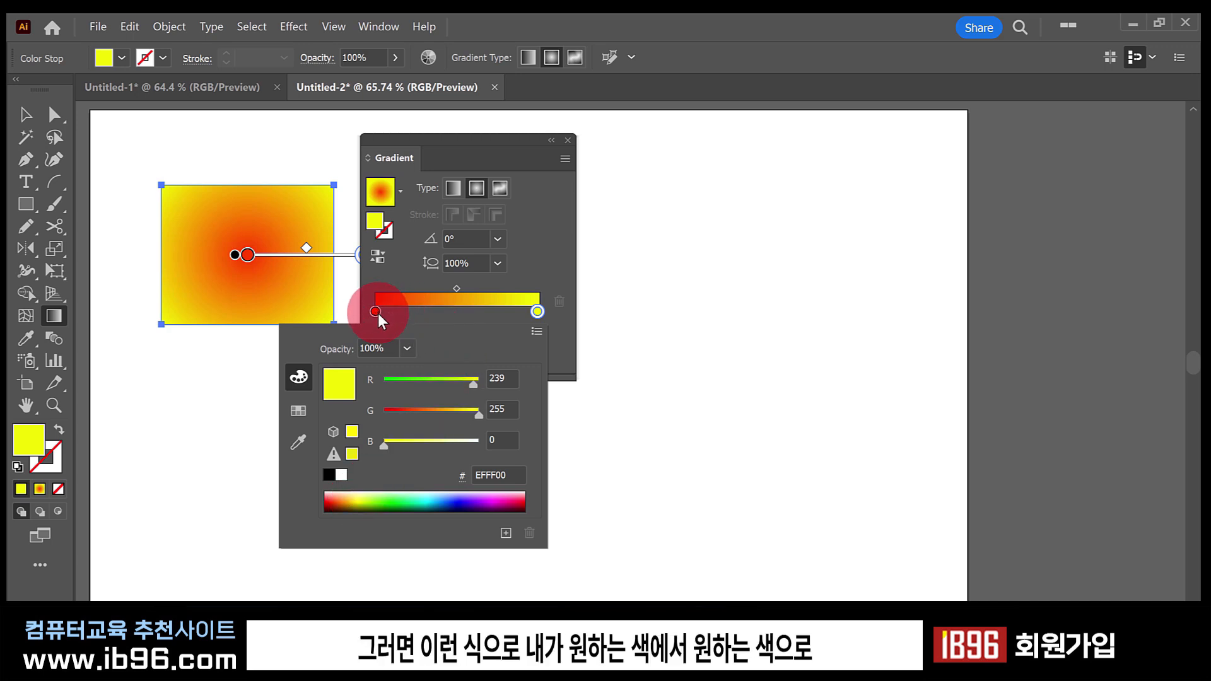
left_click_drag(408, 309, 536, 317)
left_click(539, 317)
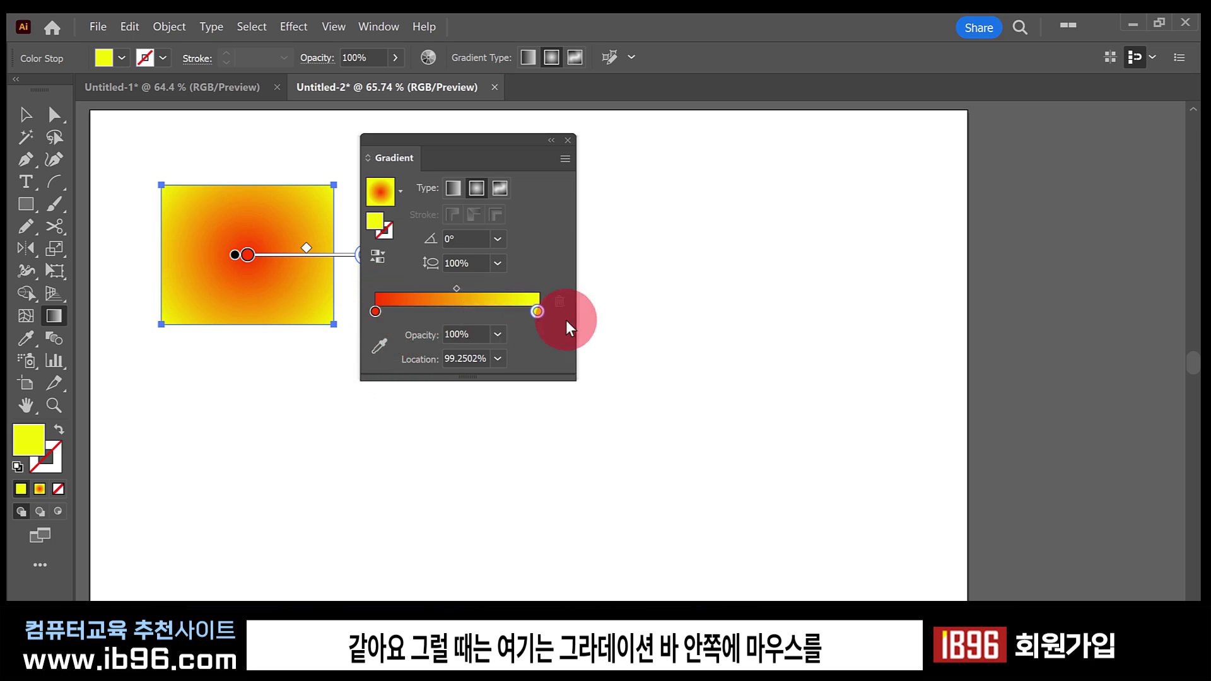
Add a colour stop near the middle of the gradient, at about 51%, and recolour it light green.
left_click(459, 311)
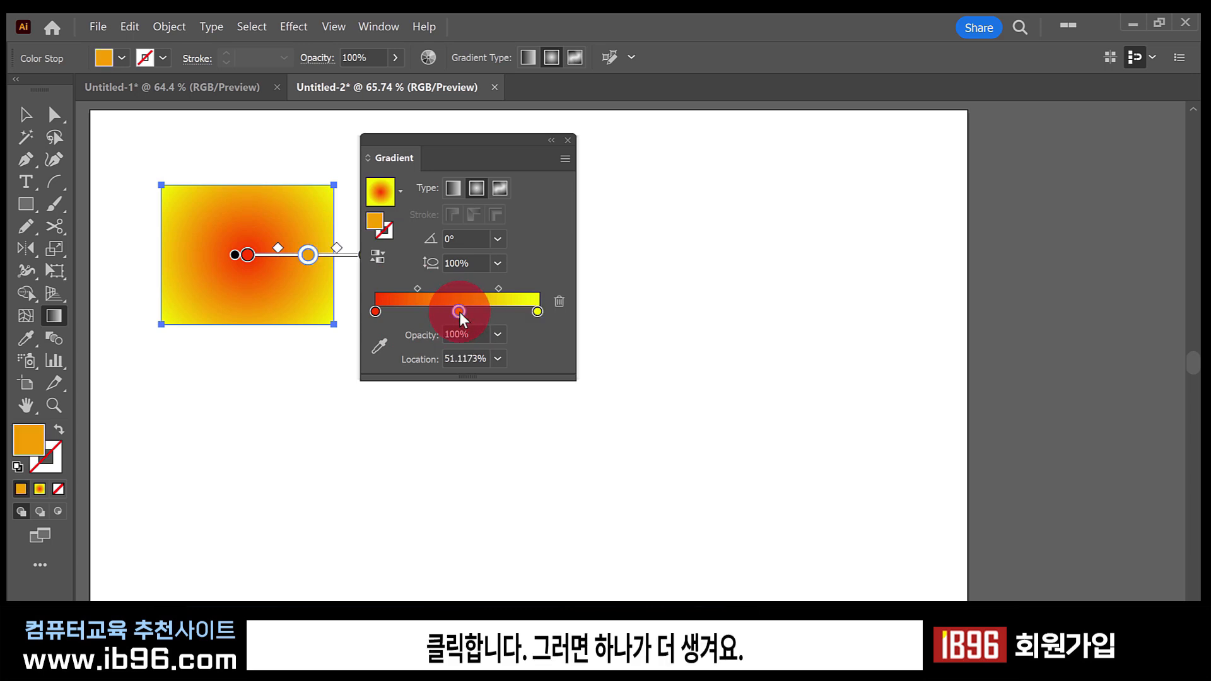
double_click(457, 312)
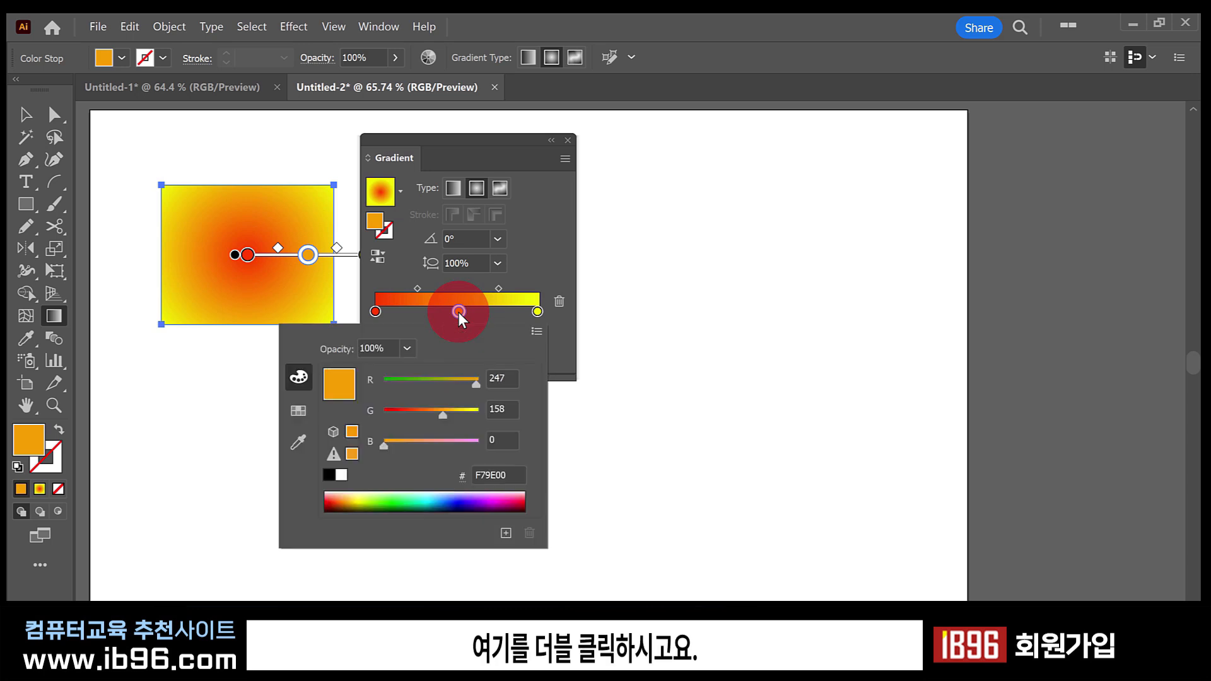
left_click(379, 497)
left_click(502, 302)
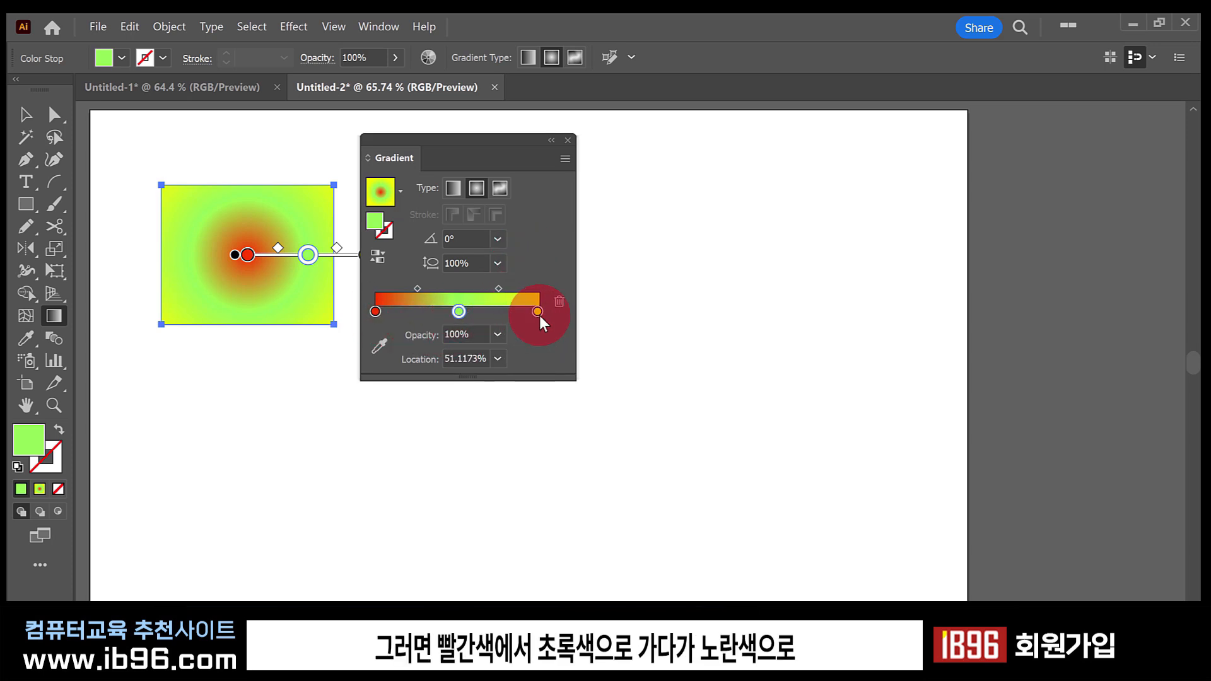
left_click(416, 319)
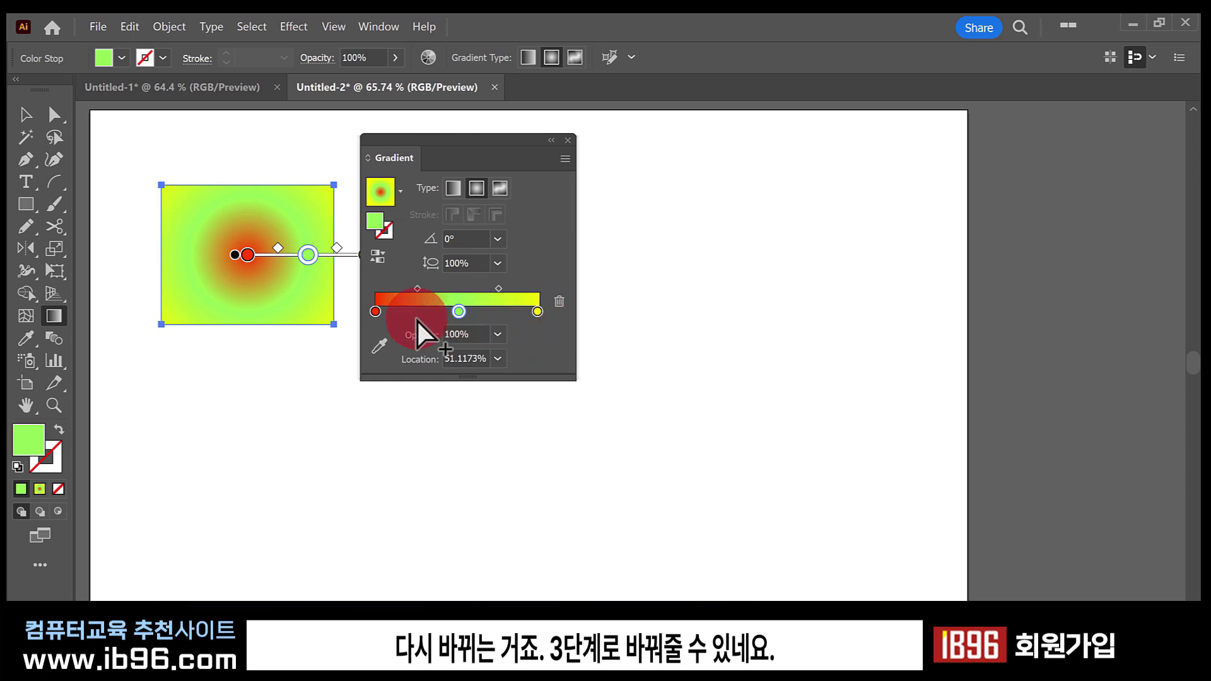
Add two more gradient stops at about 75% and 26%, and recolour the 26% stop cyan 3FE6FF.
left_click(499, 309)
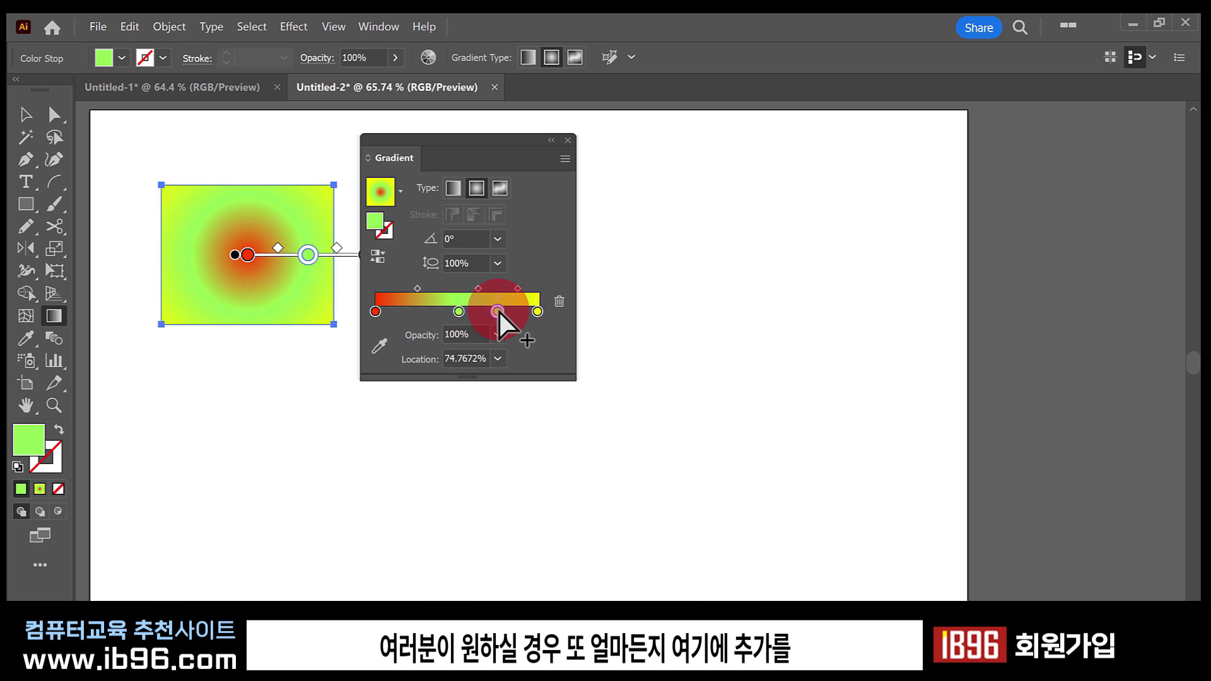
left_click(417, 311)
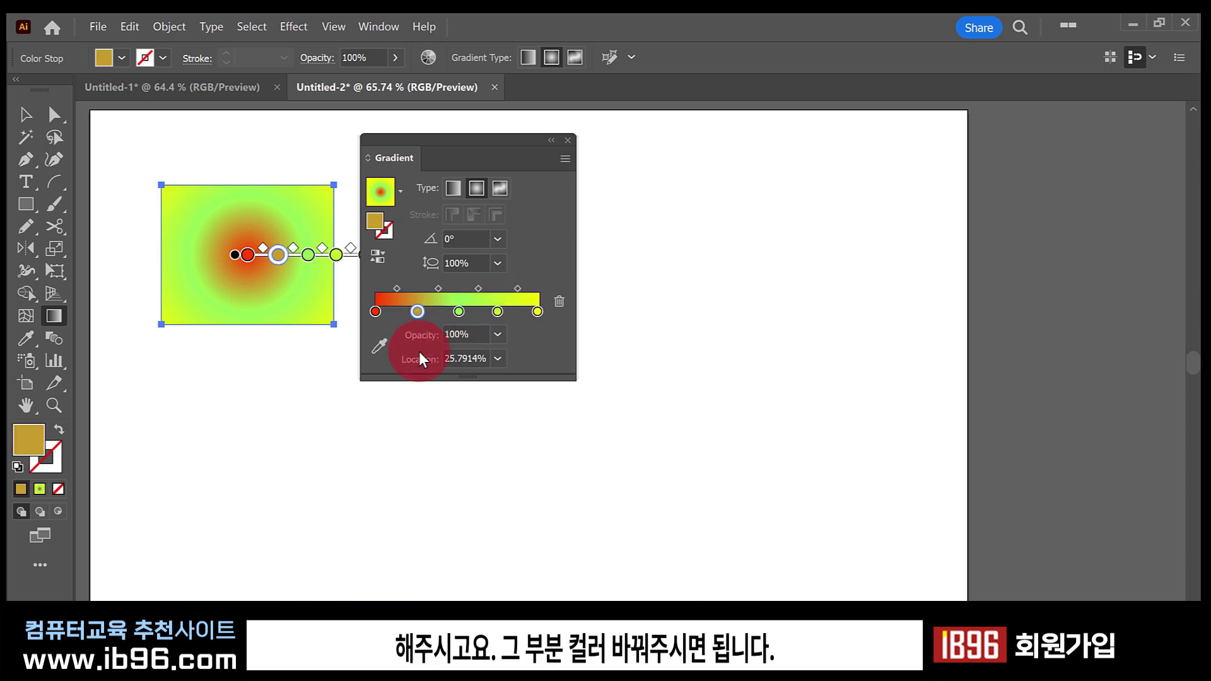
double_click(418, 310)
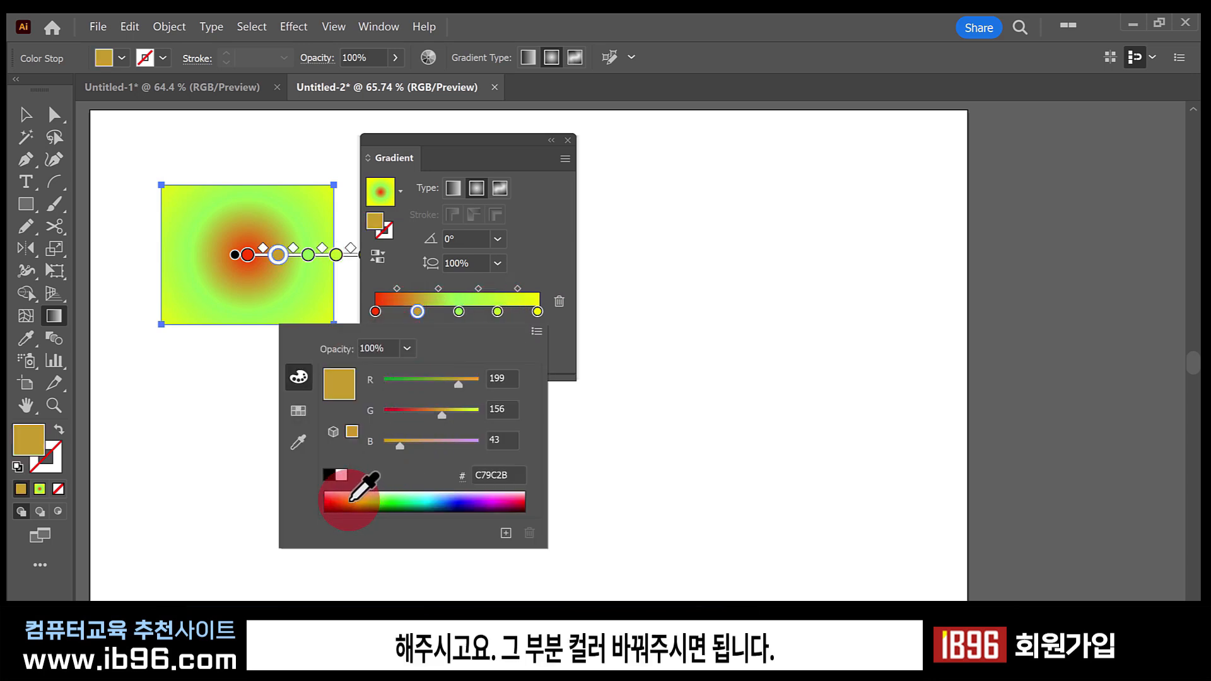
left_click(425, 496)
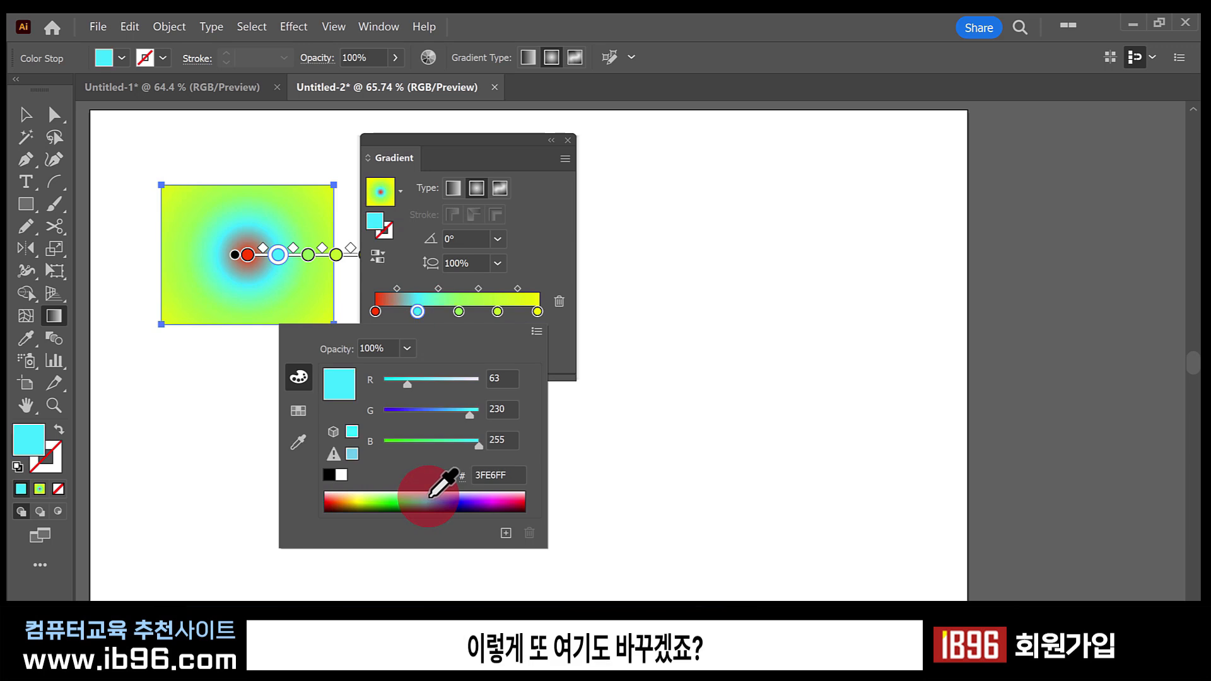
Recolour the gradient stop at about 75% magenta and the outermost stop yellow FDFF00.
left_click(497, 311)
double_click(498, 311)
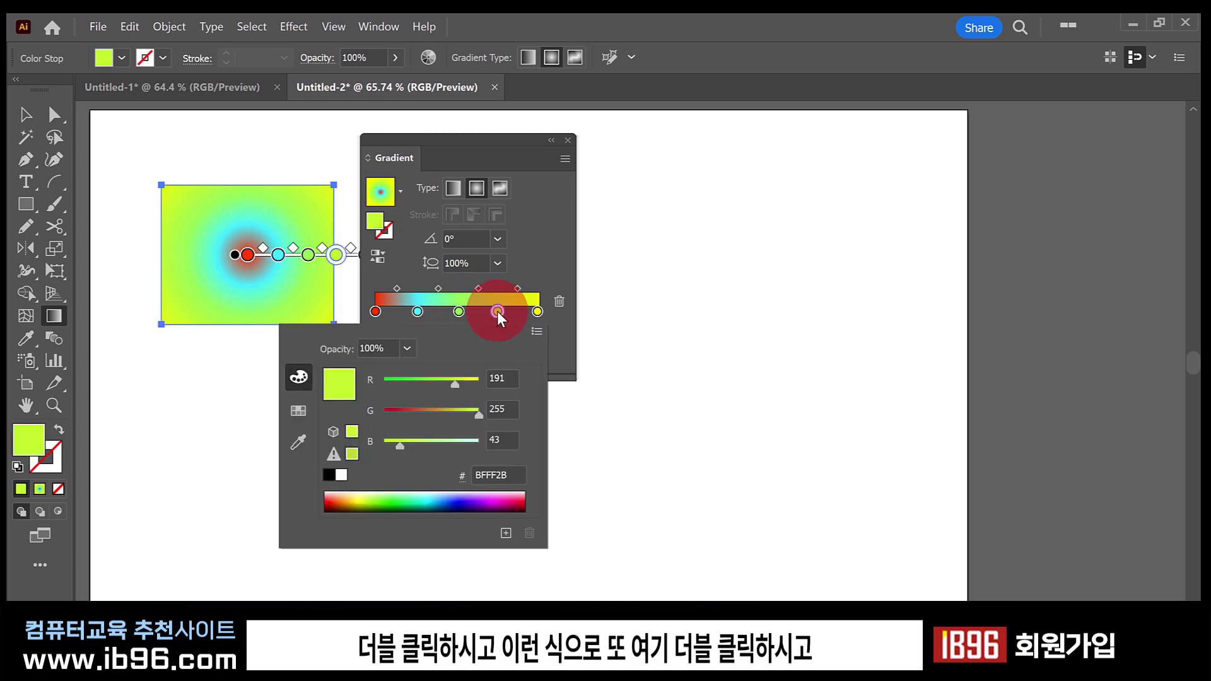
left_click(501, 502)
left_click(536, 311)
double_click(537, 311)
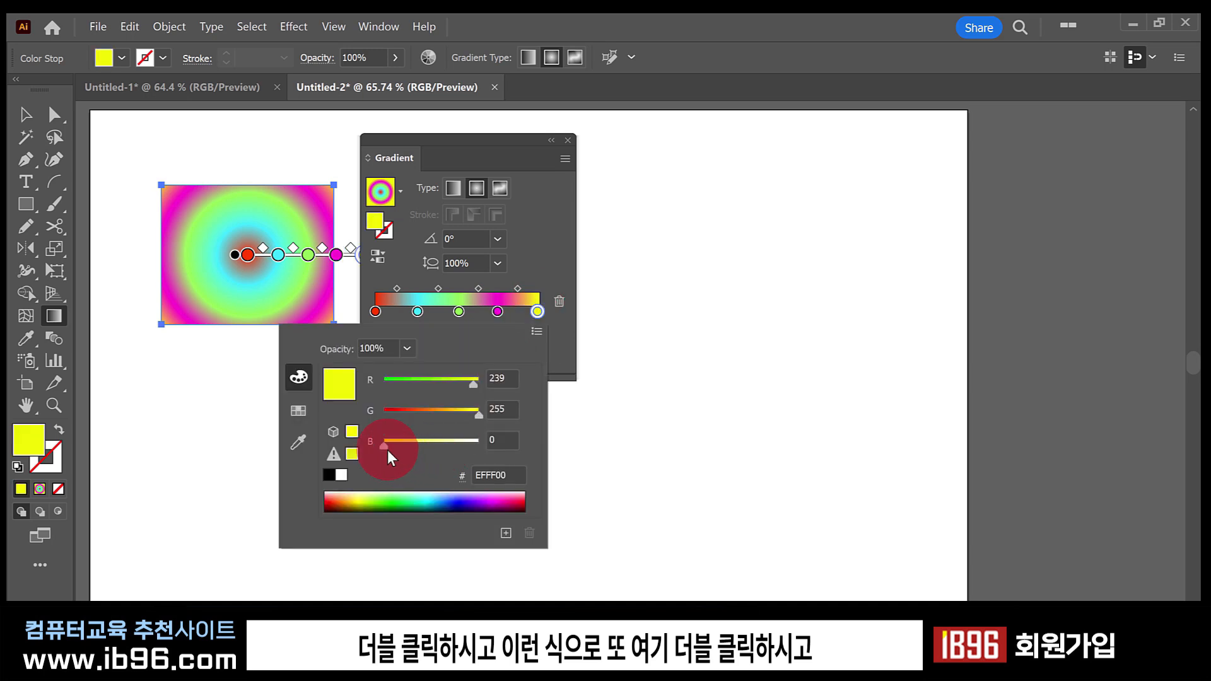
left_click(359, 504)
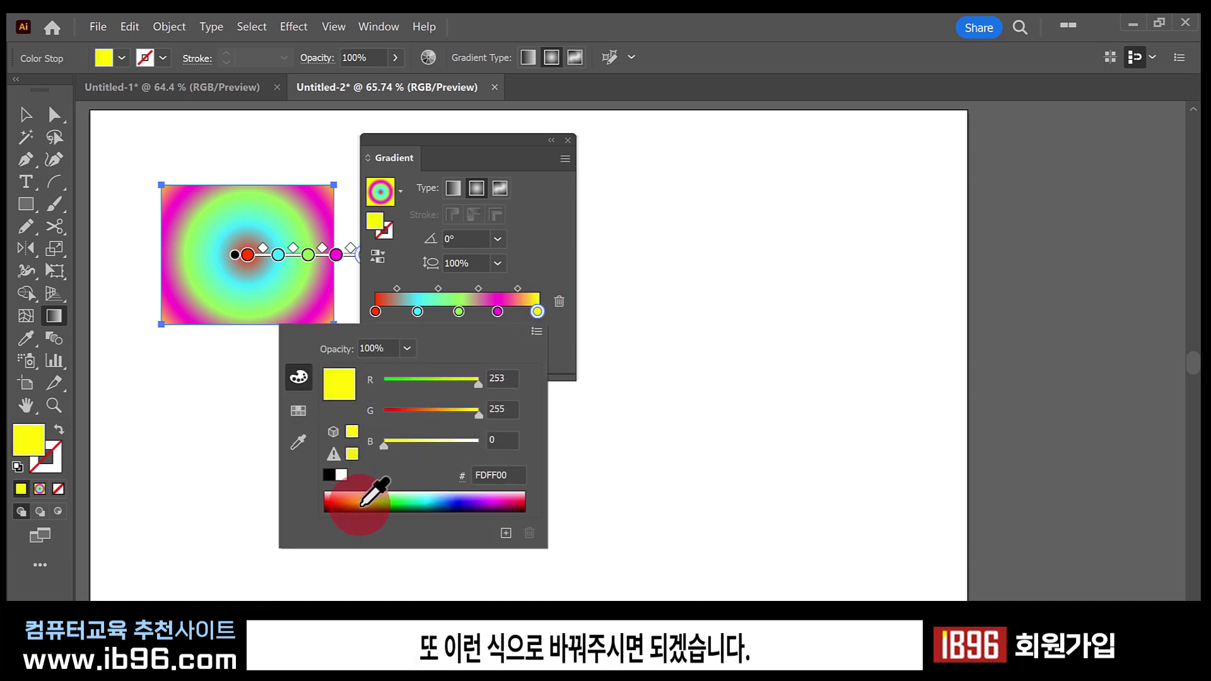
left_click(546, 233)
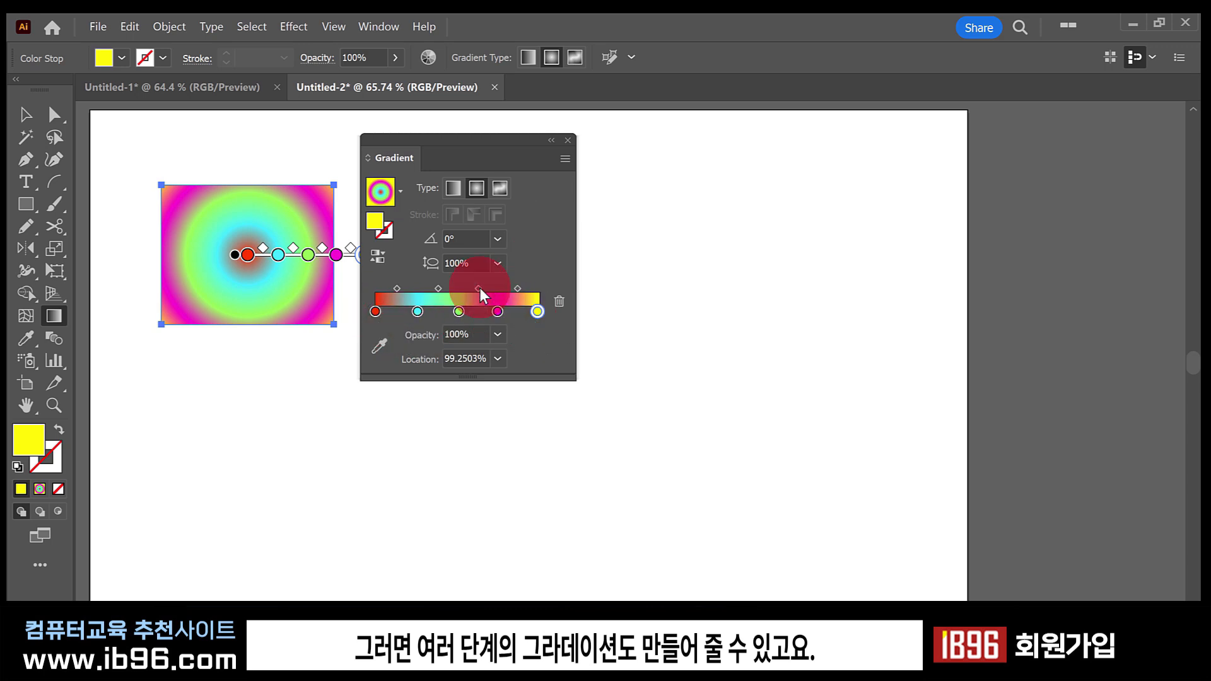
Change the gradient to linear, redraw it diagonally from the rectangle's upper-left to lower-right corner, and return to the Selection tool.
left_click(454, 189)
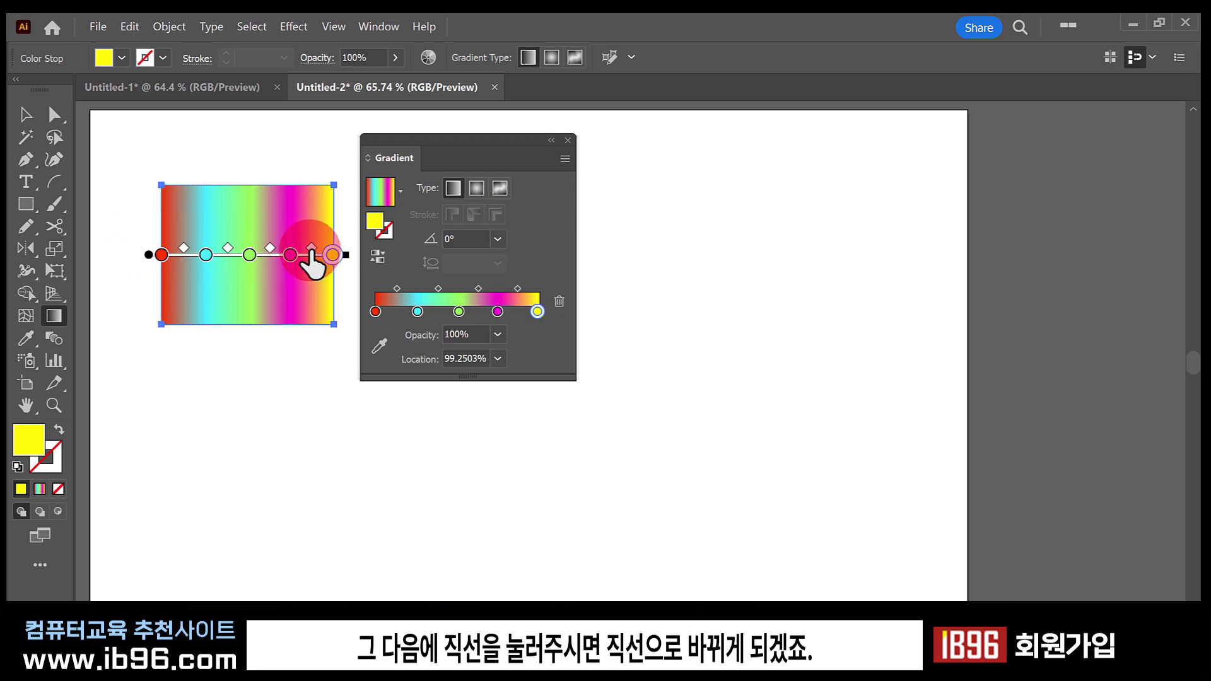
left_click_drag(162, 187, 330, 331)
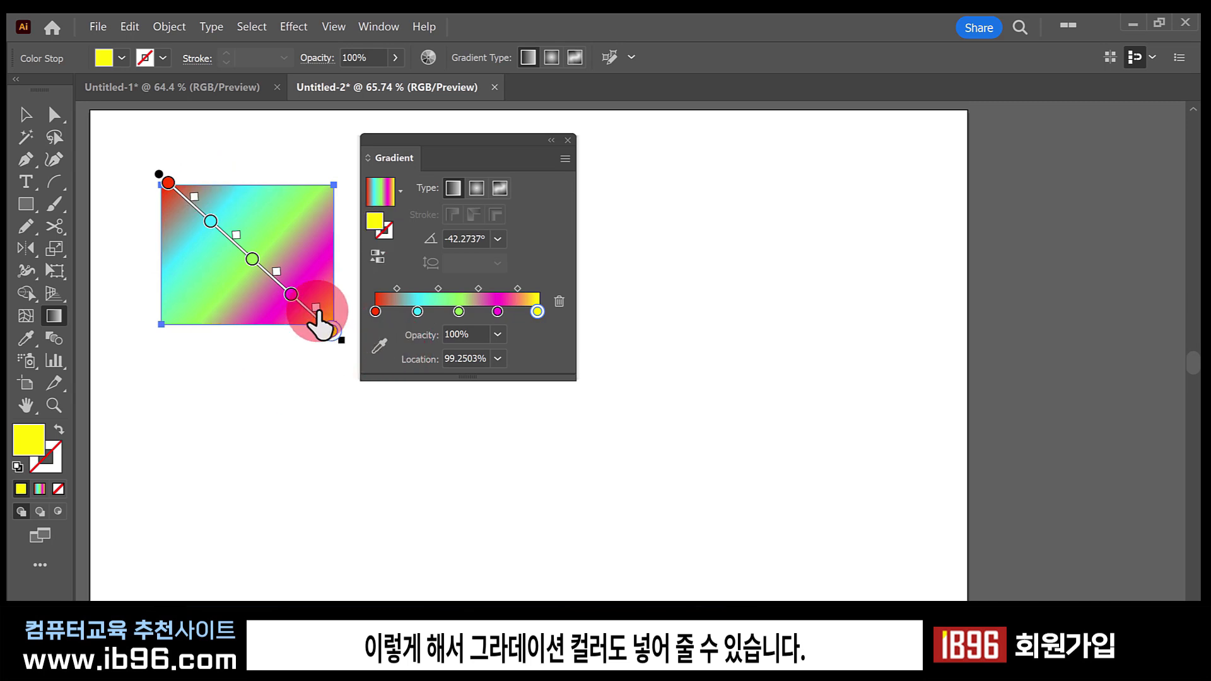
key("v")
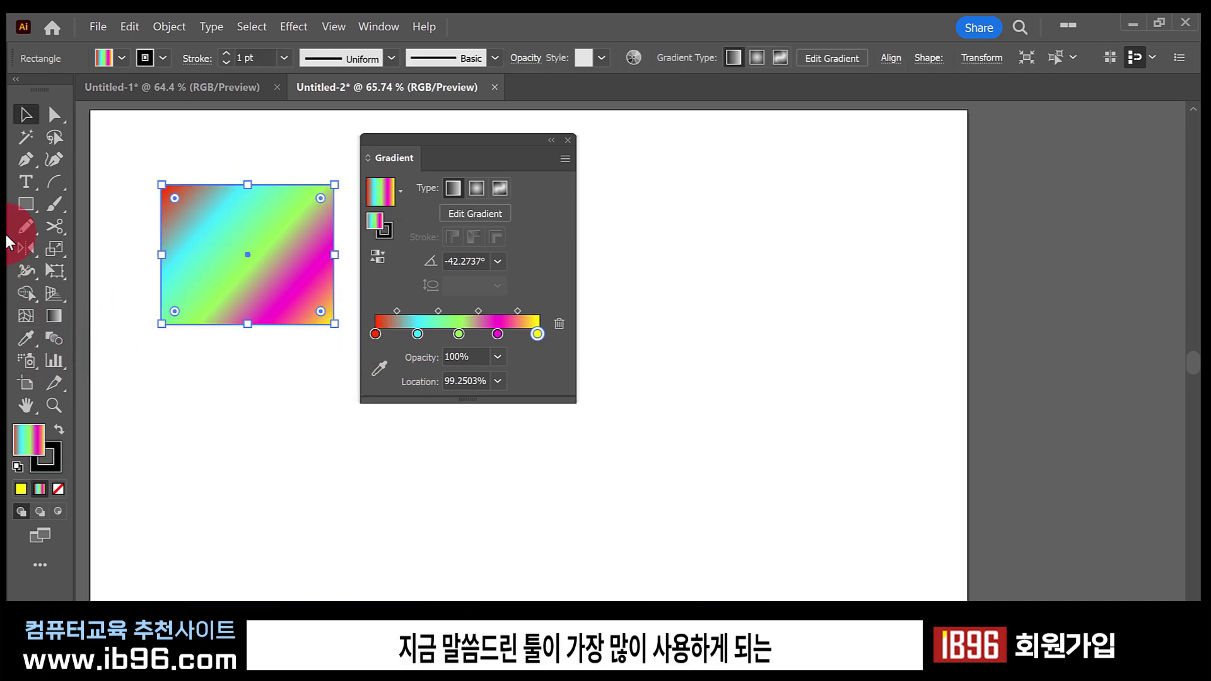